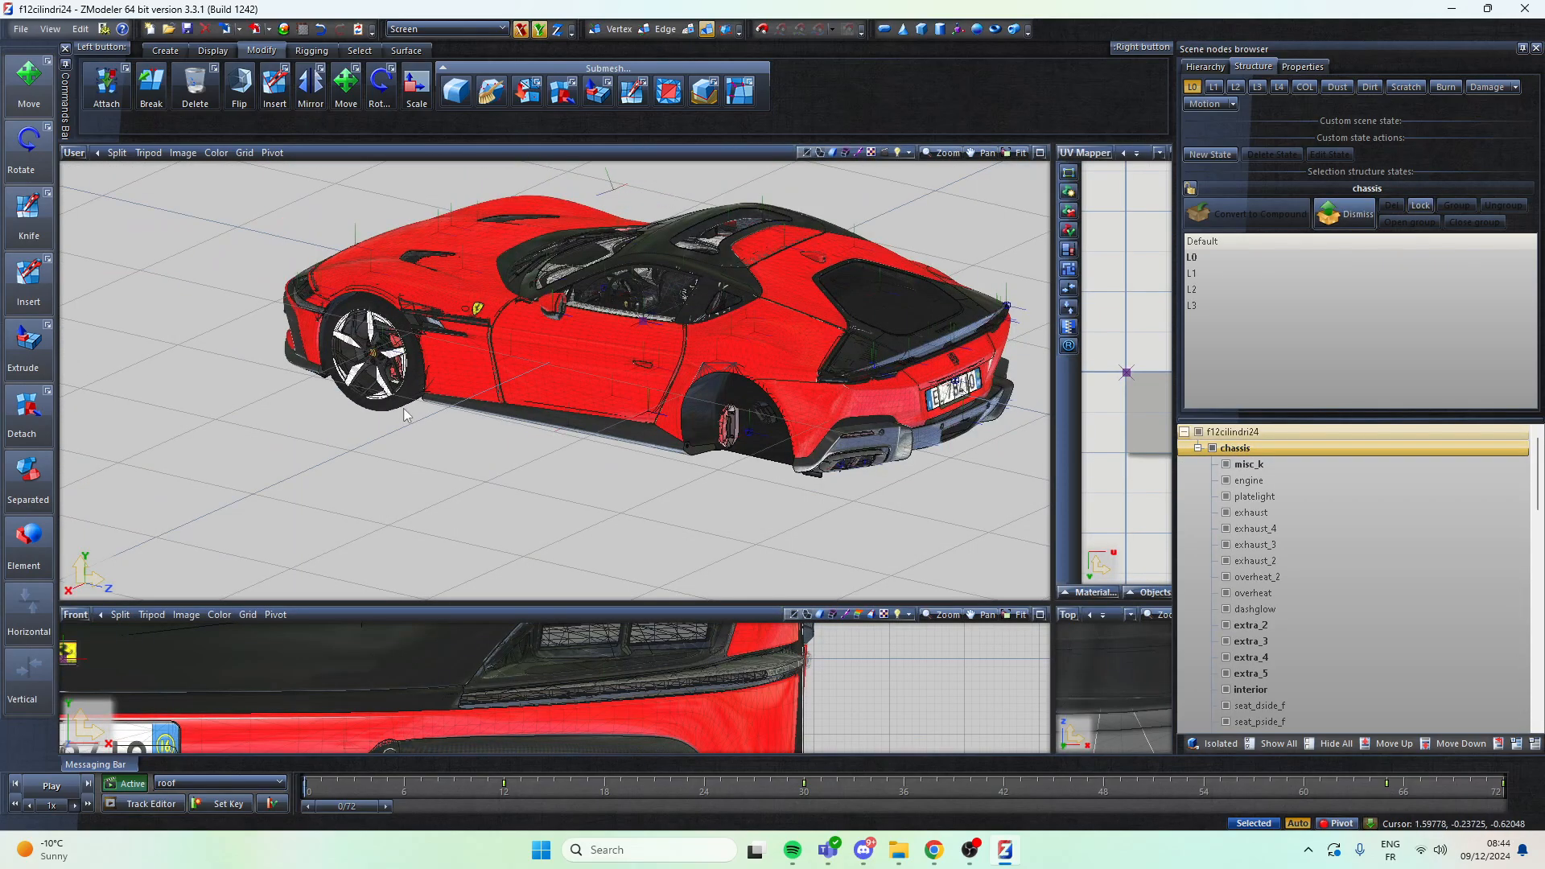
# Step: Open the material browser, move it beside the car and select the material f12cilindri24_sign_1 [PAINT:1]
pyautogui.click(288, 29)
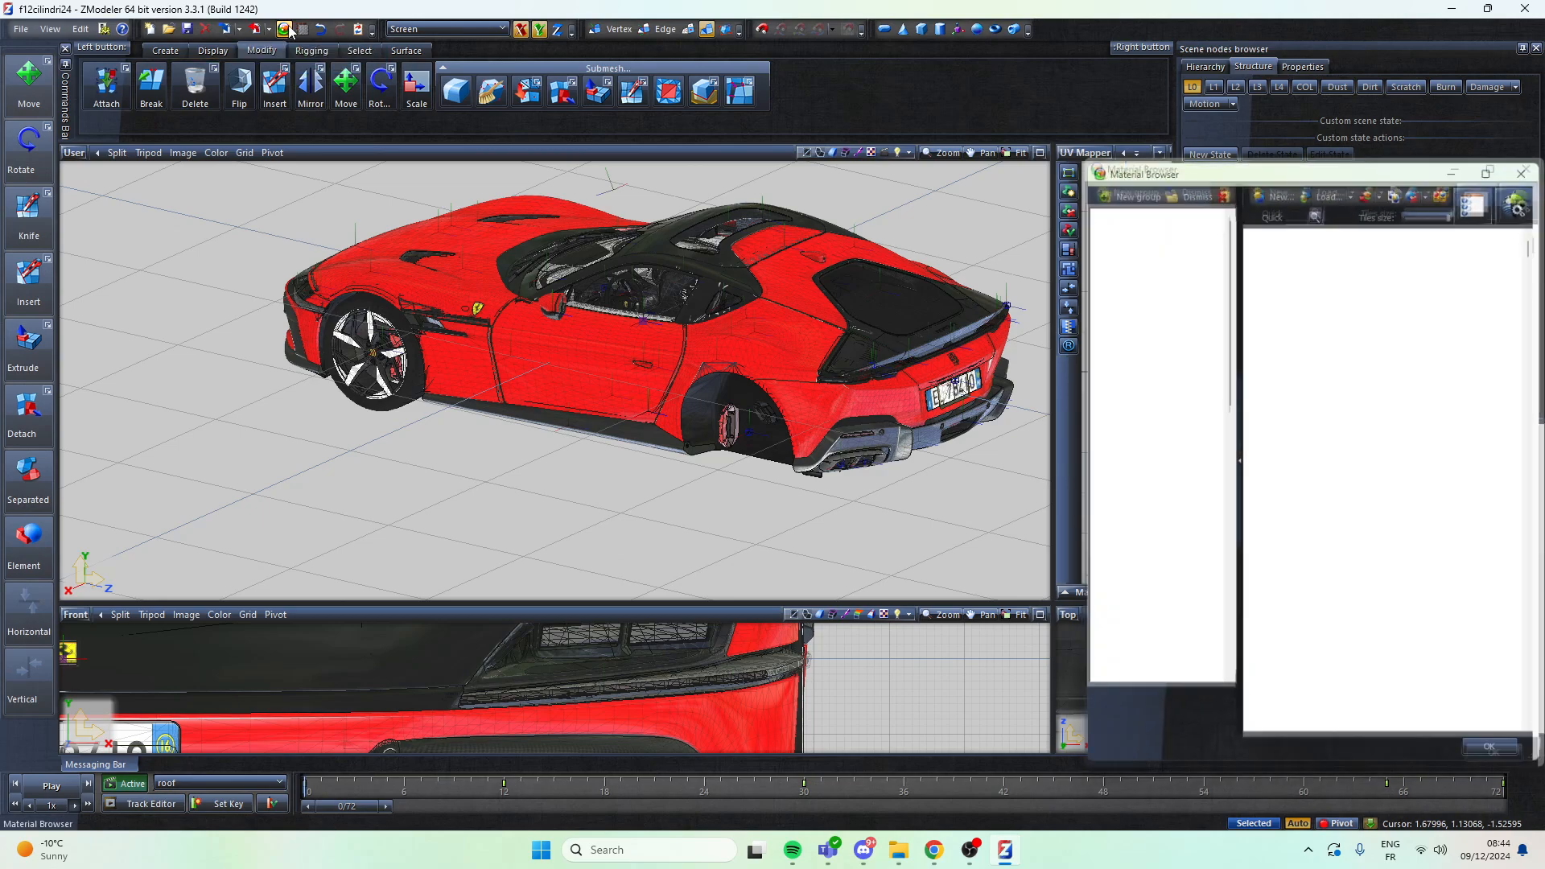
pyautogui.scroll(-3, 299, 268)
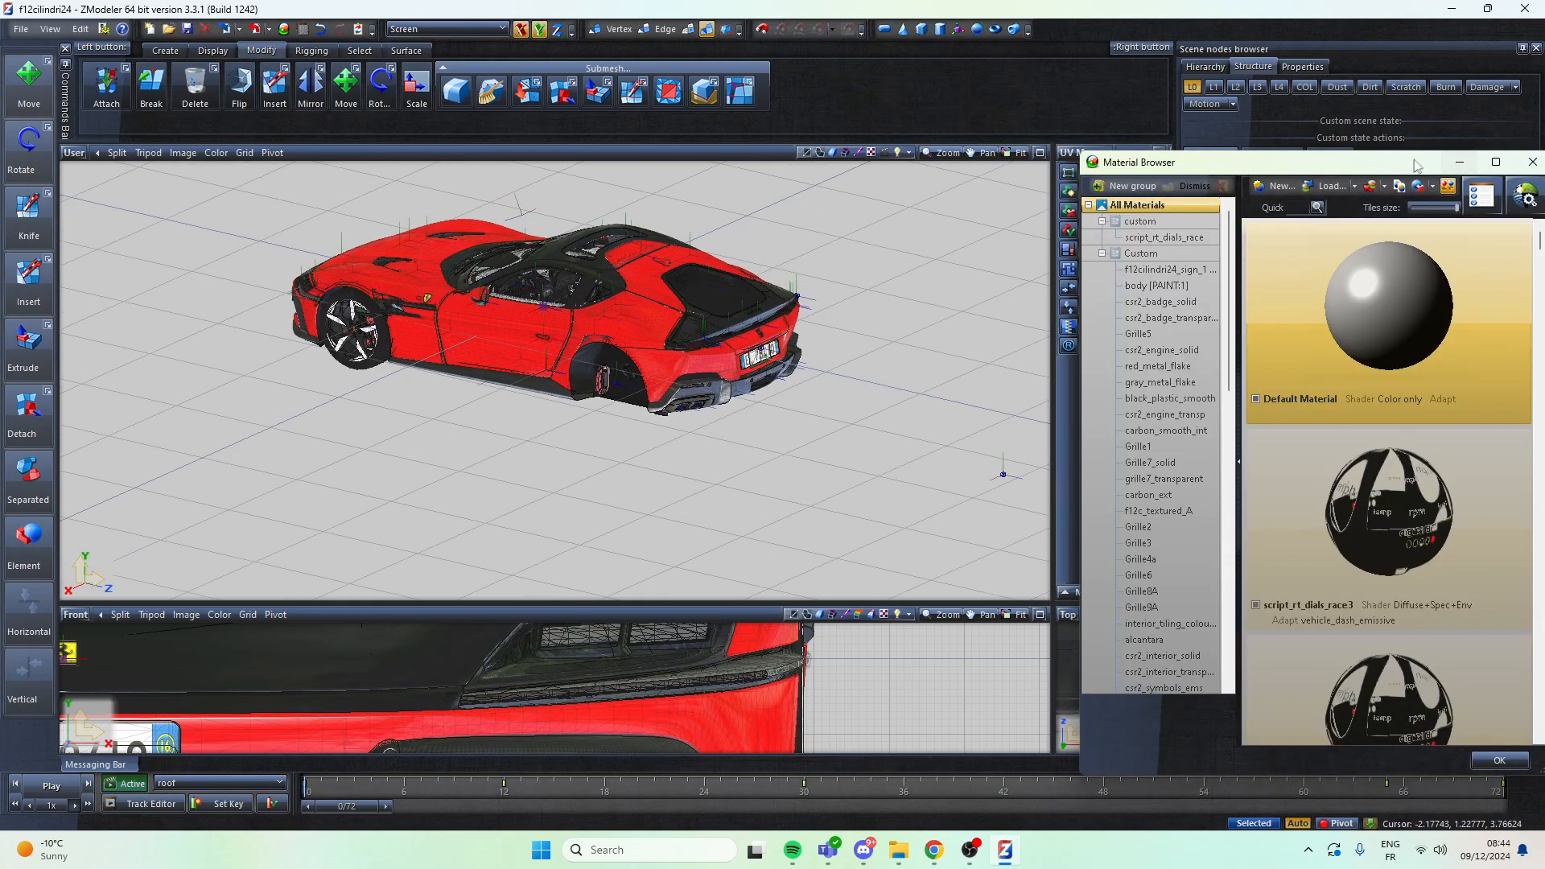
pyautogui.moveTo(1414, 160); pyautogui.dragTo(1192, 60)
pyautogui.scroll(-3, 1282, 293)
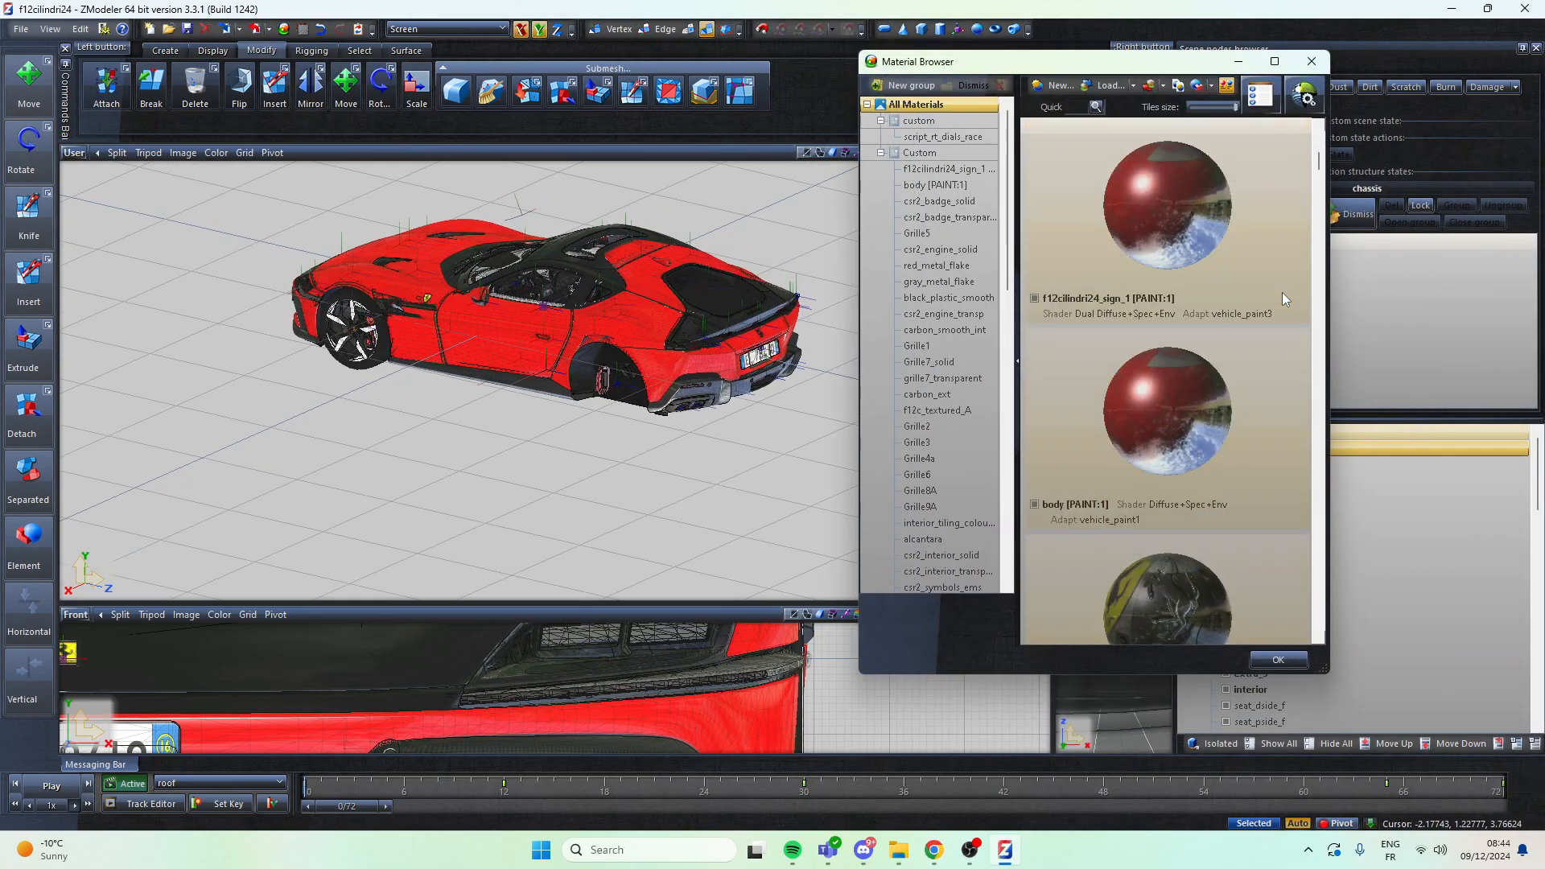
pyautogui.click(1205, 249)
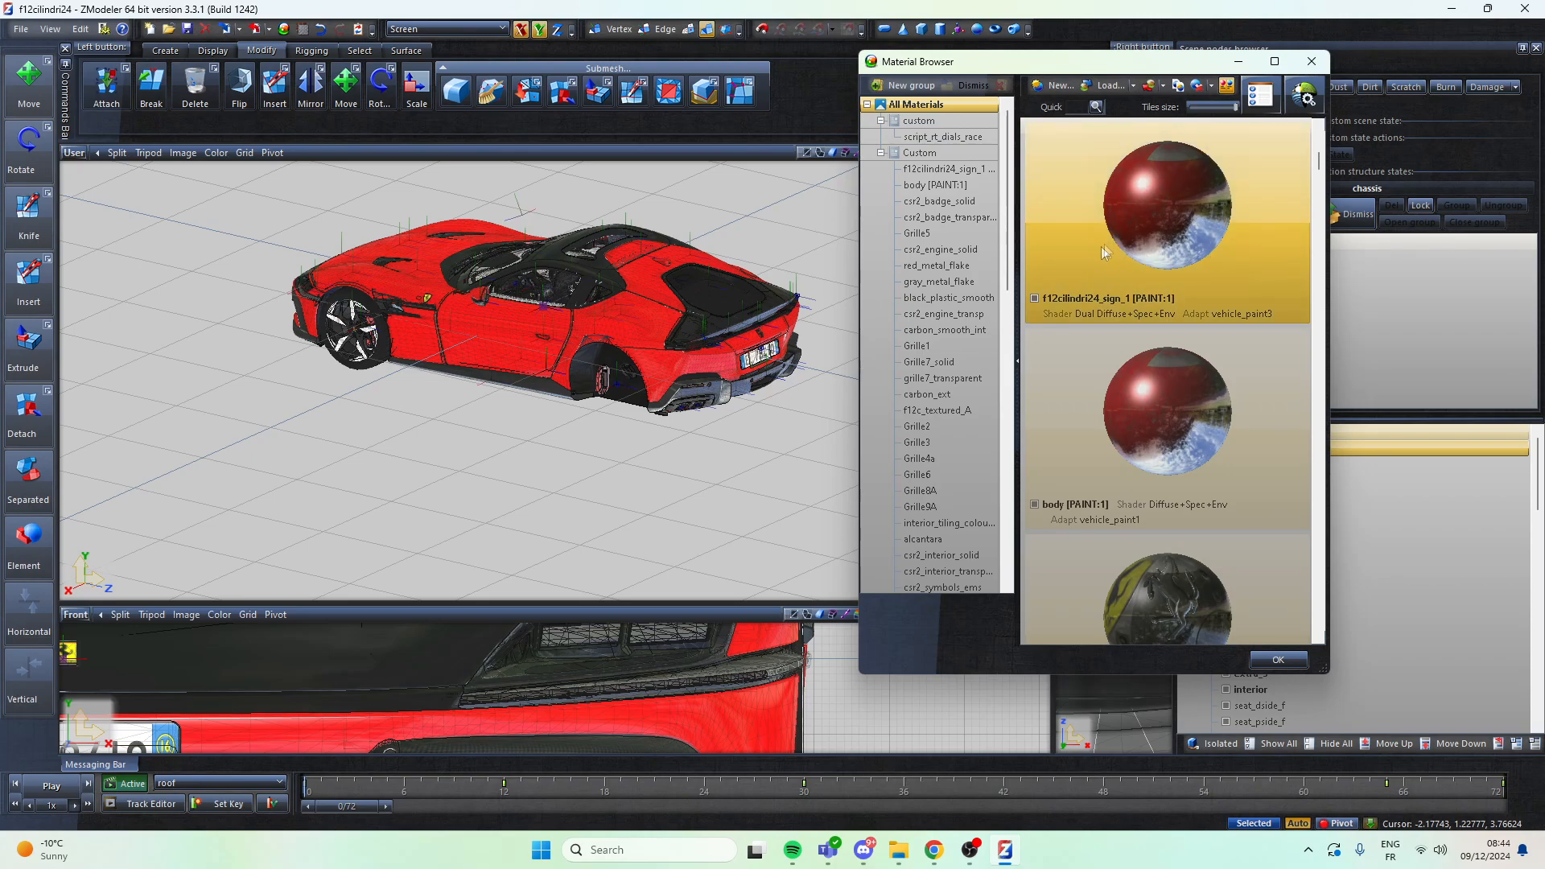
# Step: Hide and reshow the faces using f12cilindri24_sign_1 [PAINT:1] to examine which car panels carry that material
pyautogui.click(1035, 298)
pyautogui.moveTo(378, 296); pyautogui.dragTo(524, 318, button='middle')
pyautogui.scroll(2, 234, 330)
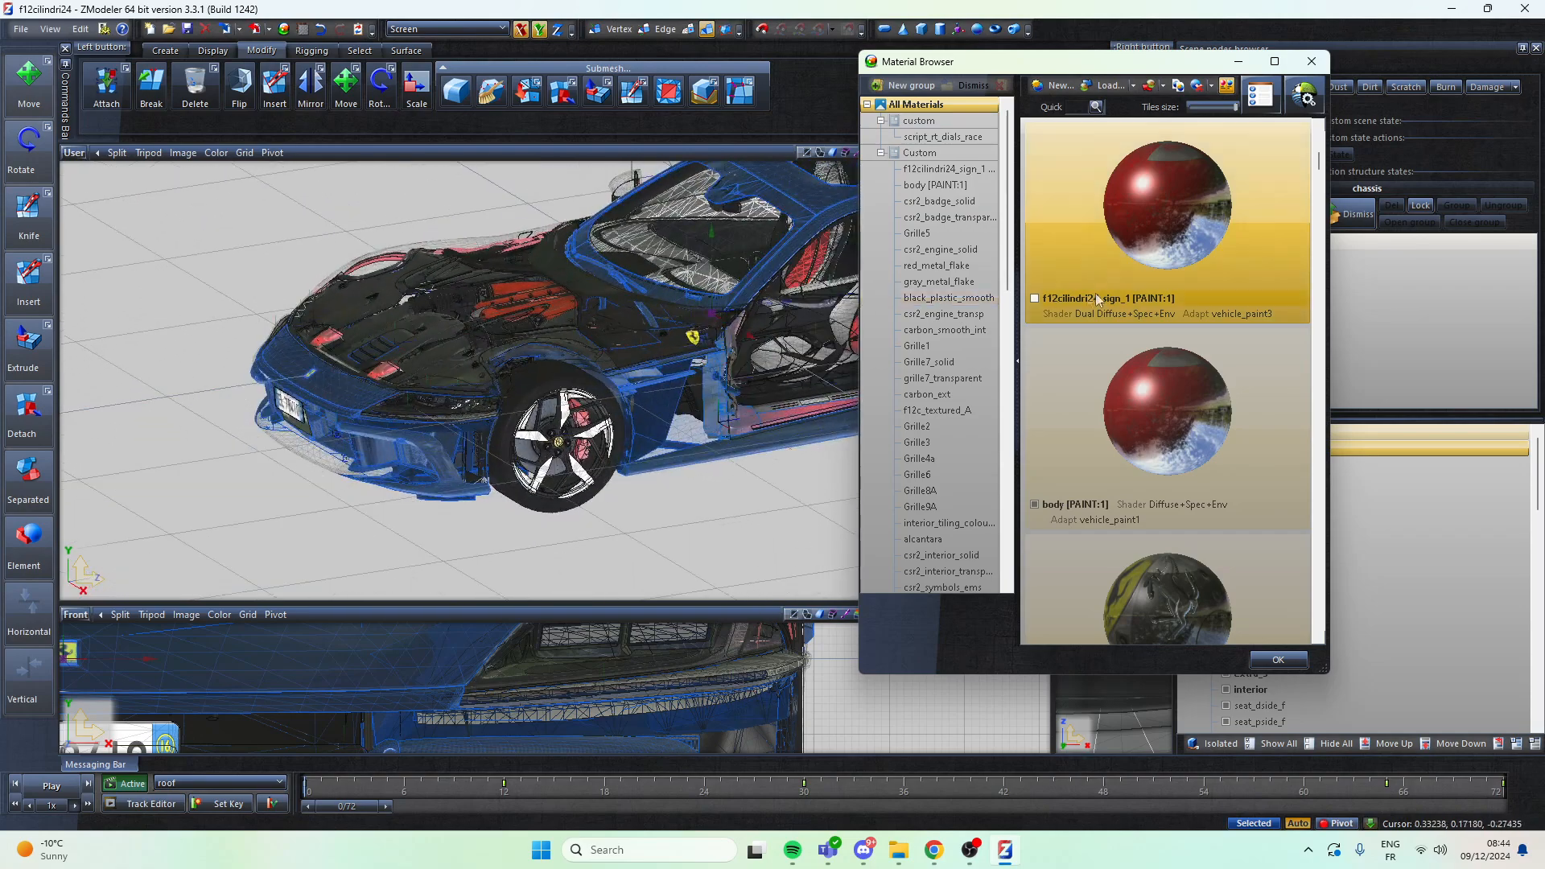
pyautogui.click(1035, 299)
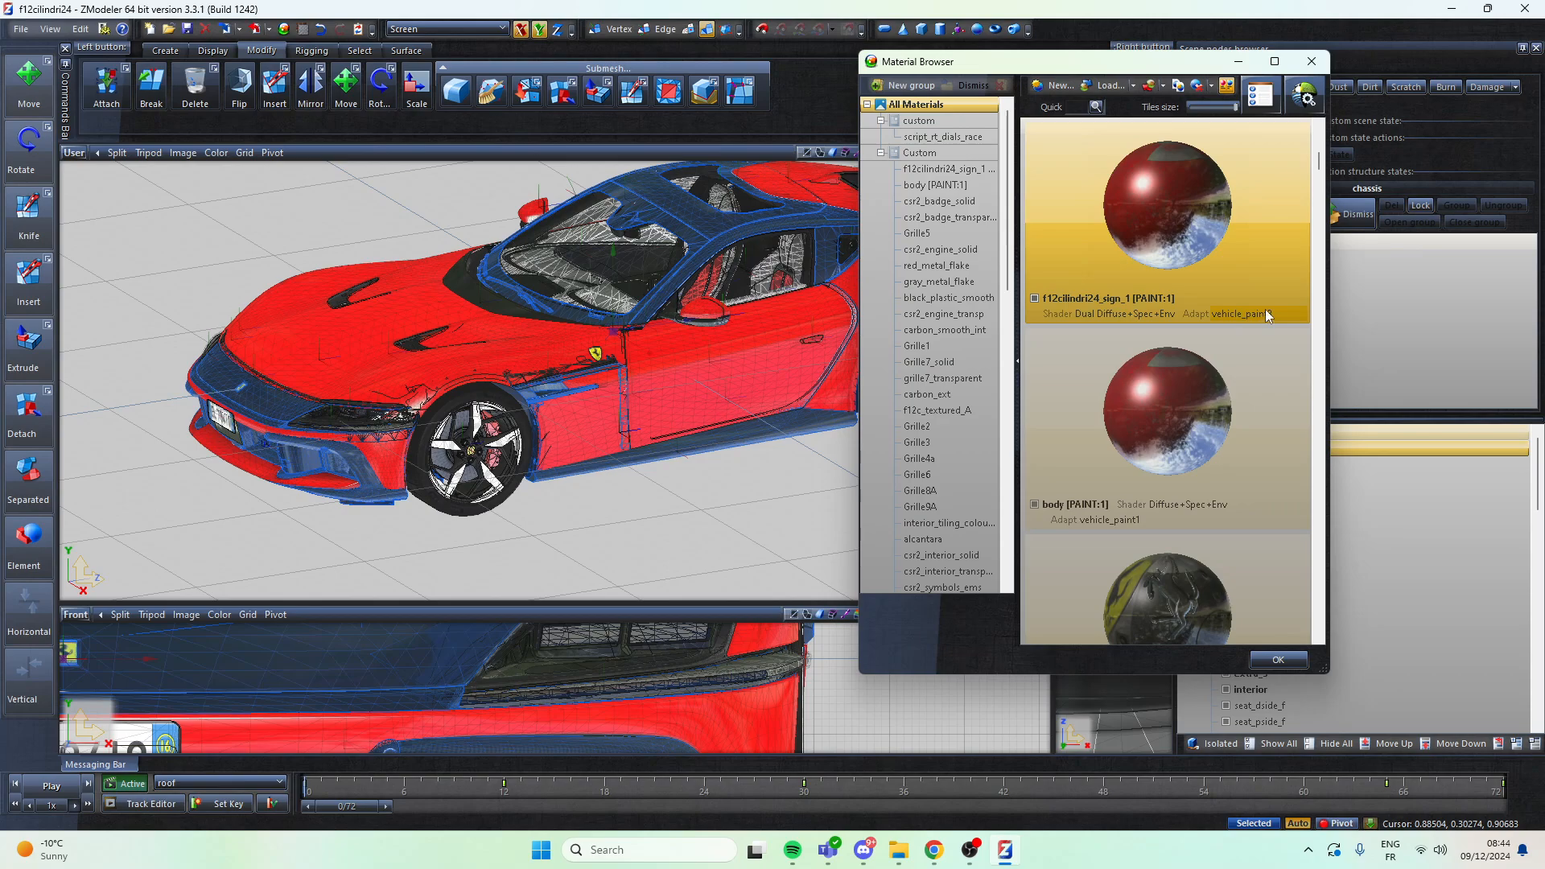
# Step: Apply the GTAV vehicle_paint3 preset to the f12cilindri24_sign_1 material
pyautogui.click(1265, 314)
pyautogui.click(1308, 98)
pyautogui.moveTo(1327, 143)
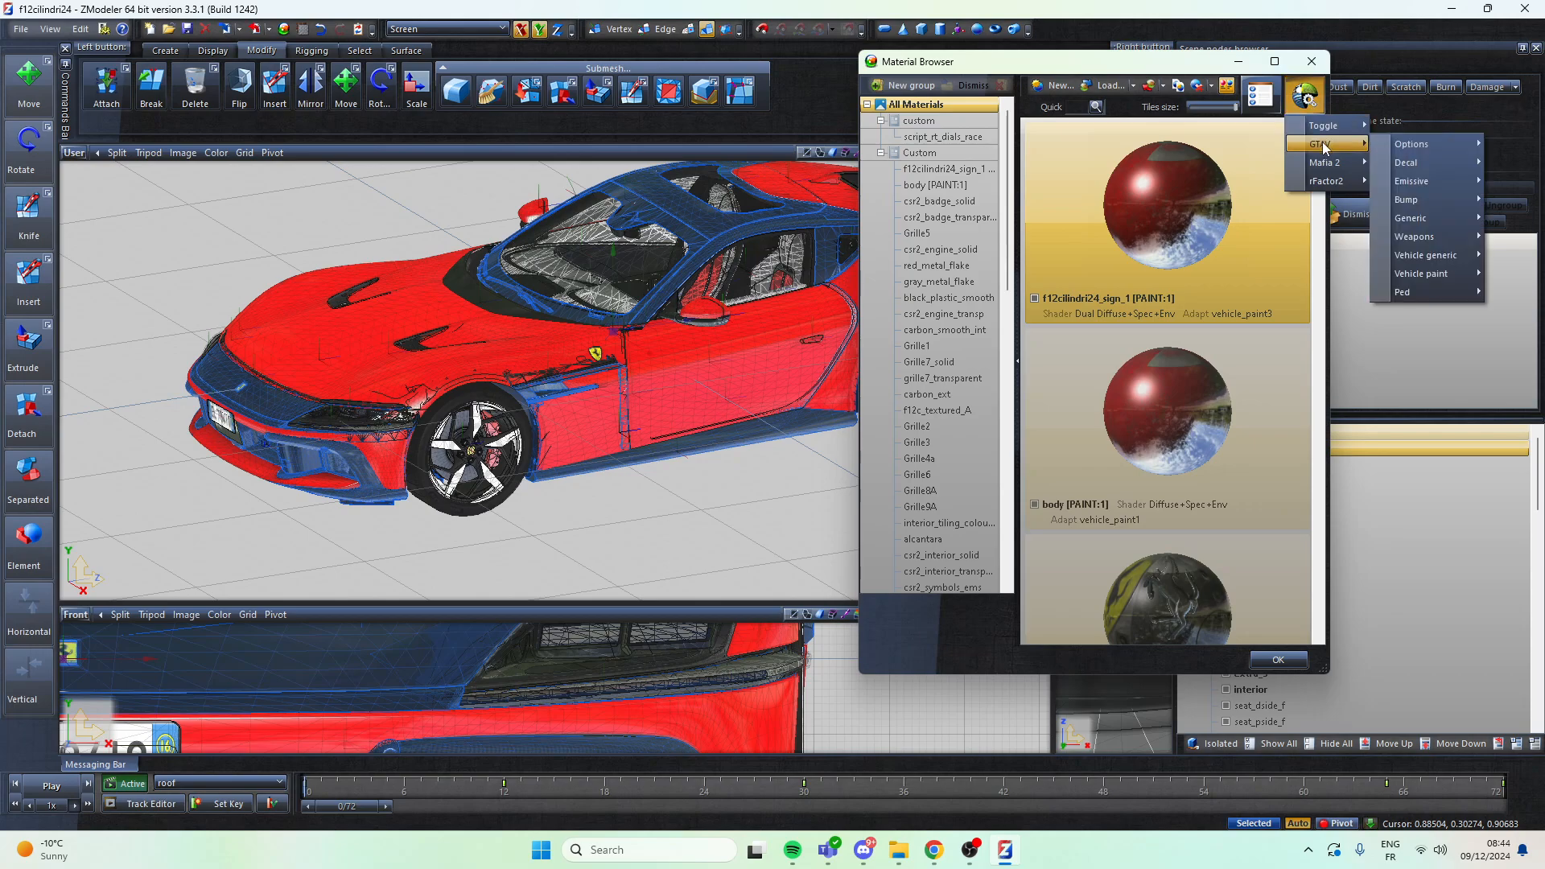
pyautogui.moveTo(1447, 272)
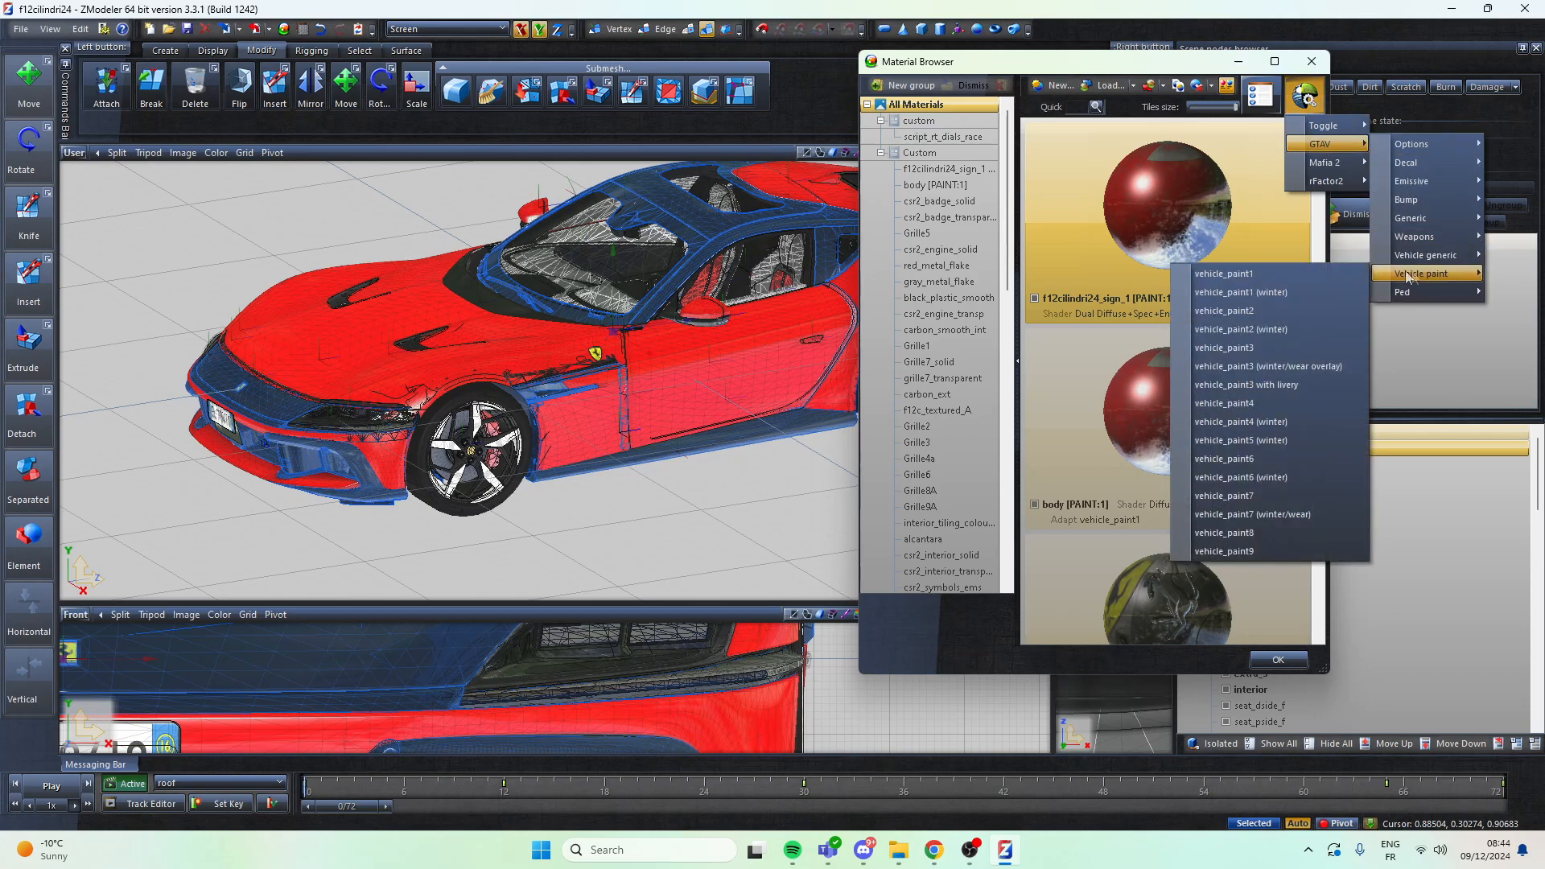
pyautogui.click(1259, 348)
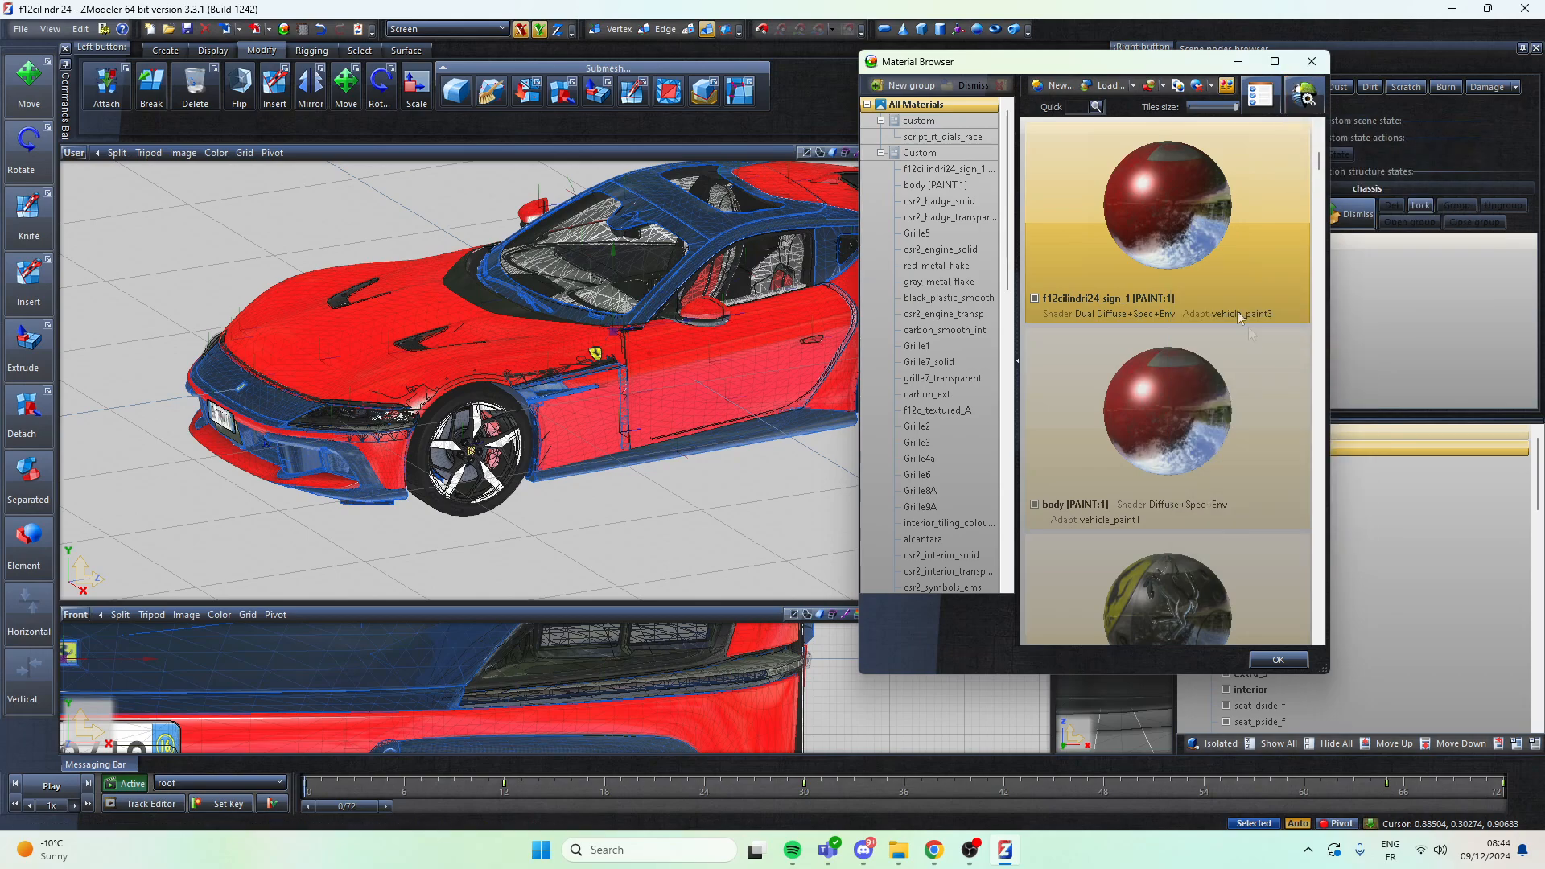
# Step: Open the f12cilindri24_sign_1 material's properties and examine the texture map and UV settings of its DETAIL2 layer
pyautogui.doubleClick(1176, 223)
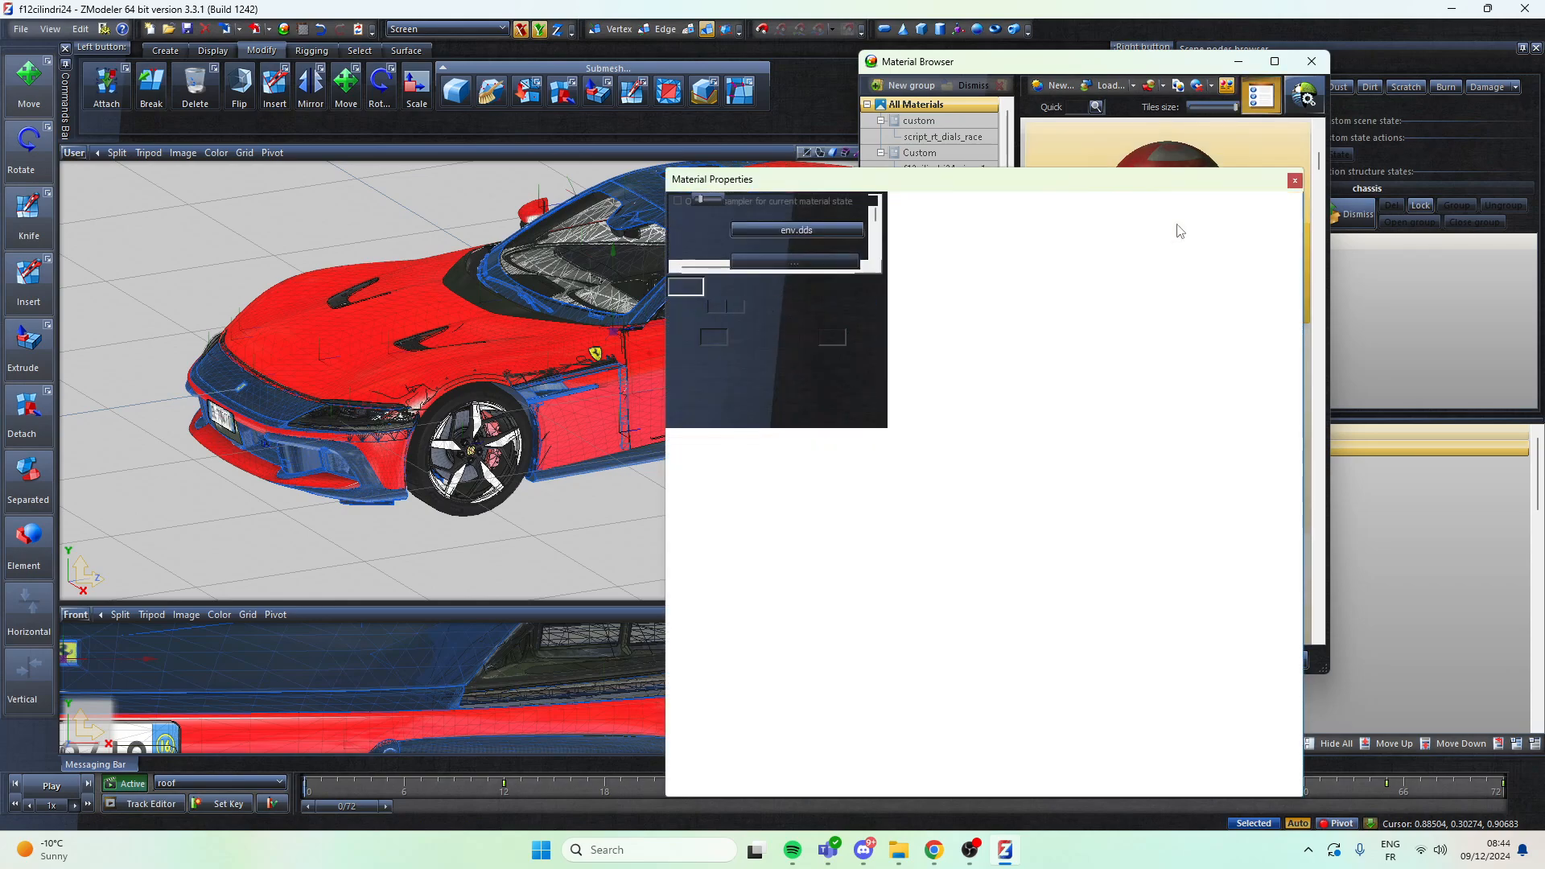
pyautogui.moveTo(1295, 233); pyautogui.dragTo(1310, 294)
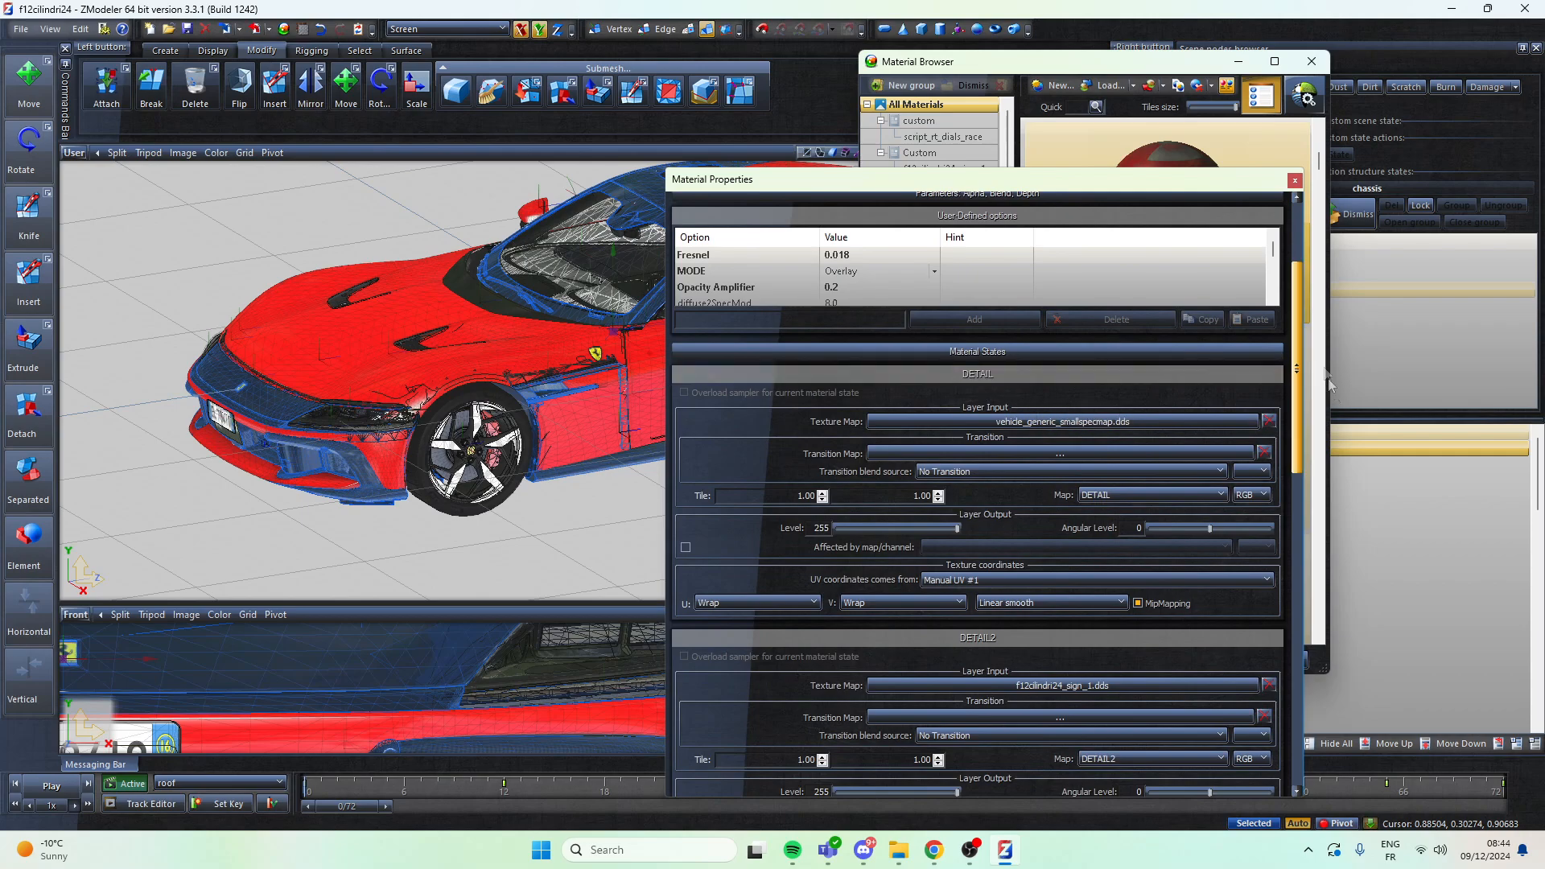
pyautogui.moveTo(1303, 335); pyautogui.dragTo(1304, 436)
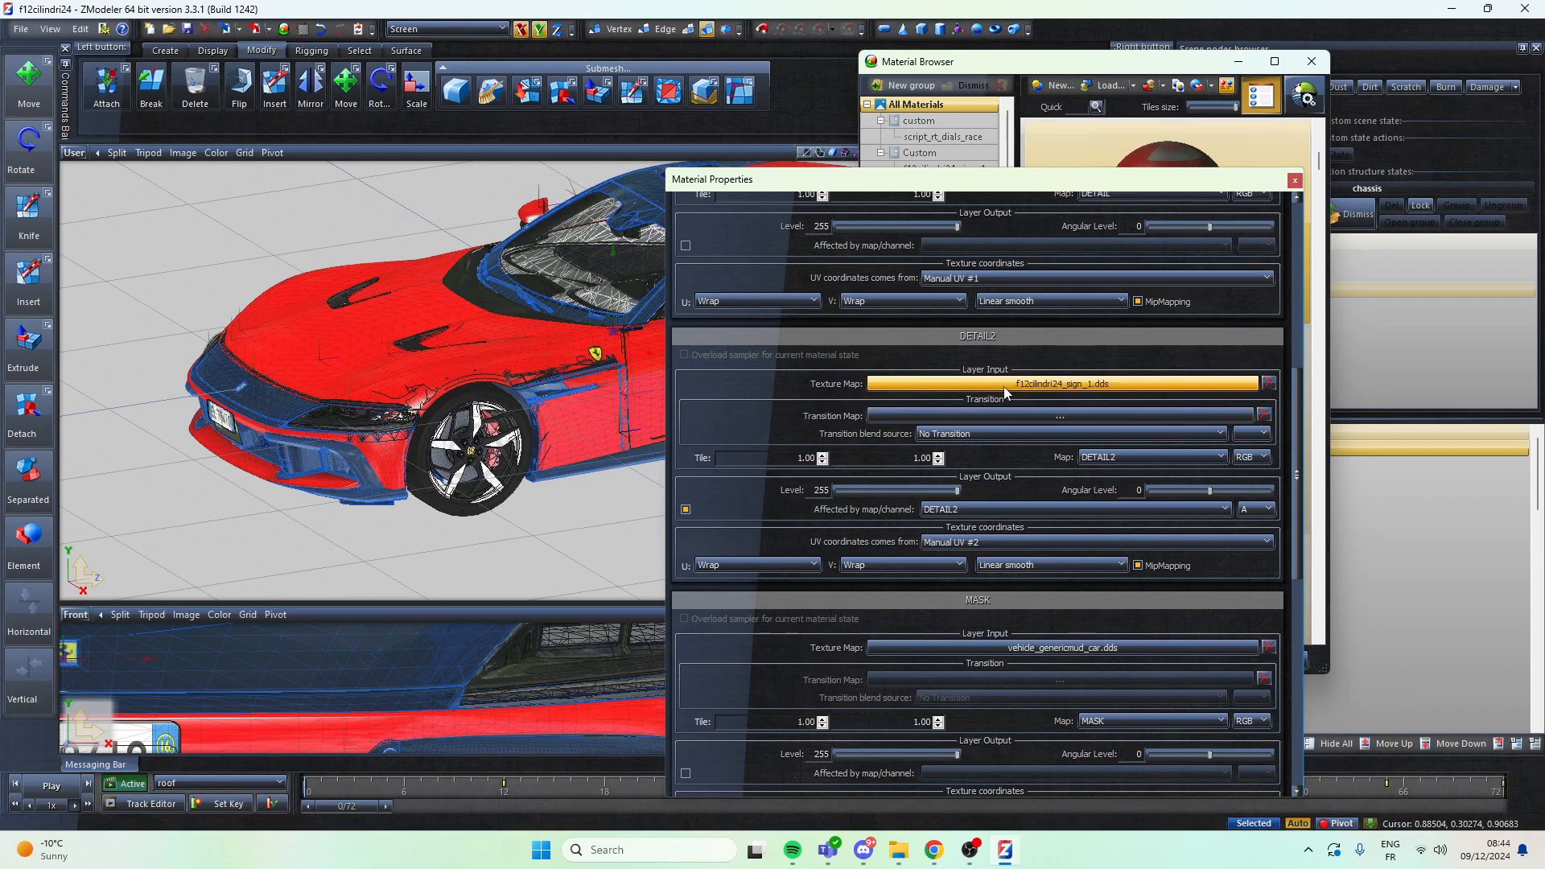
# Step: Switch to File Explorer and open the template folder inside Ferrari 12 Cilindri 2024
pyautogui.click(901, 854)
pyautogui.doubleClick(810, 424)
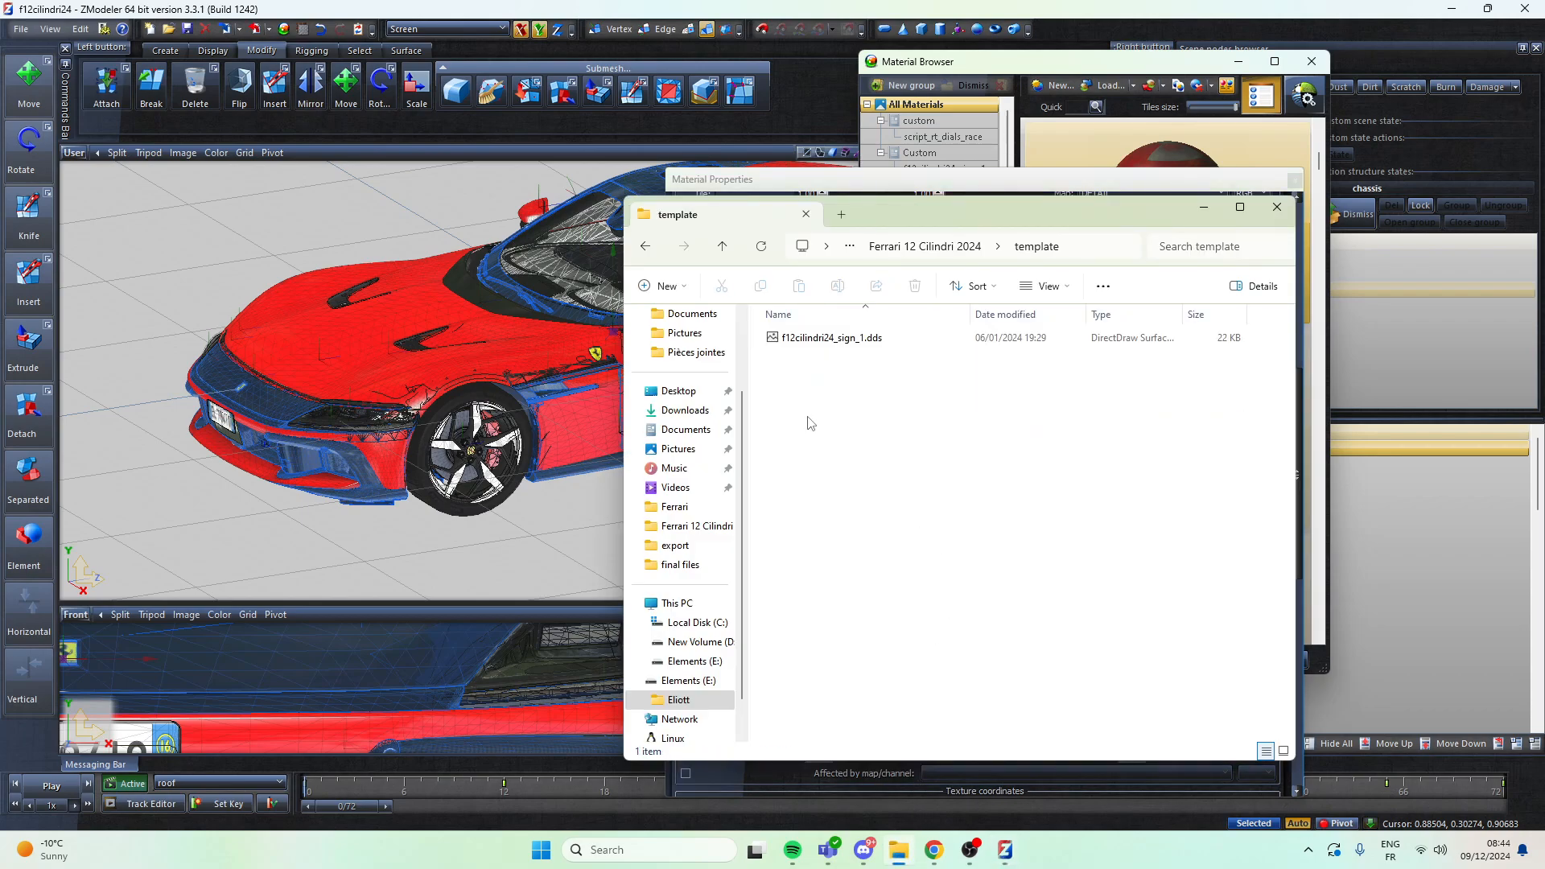
pyautogui.click(921, 246)
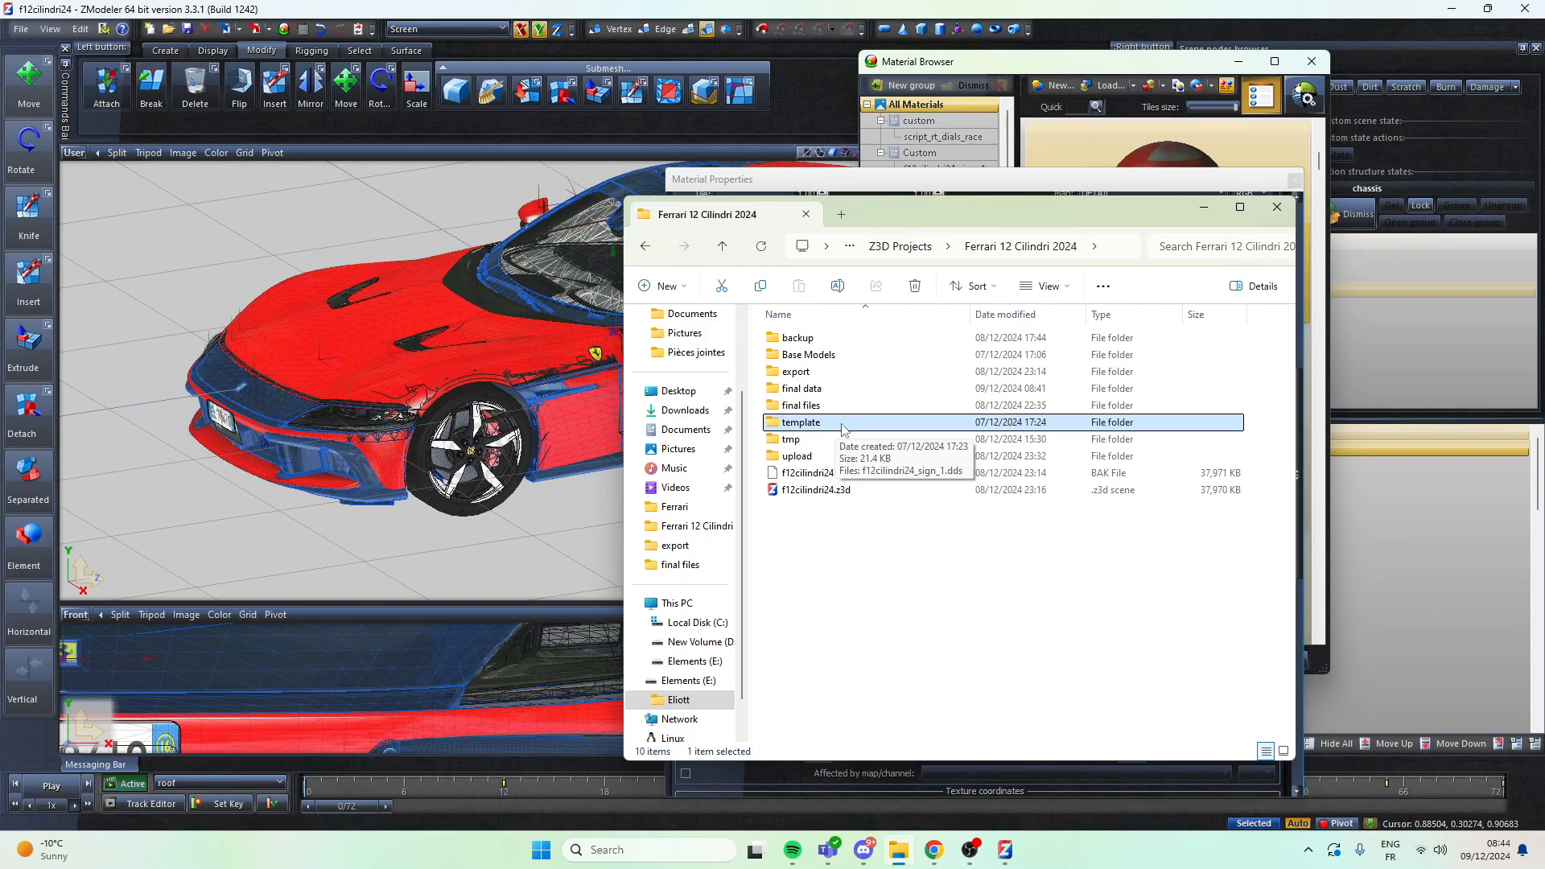
pyautogui.doubleClick(843, 429)
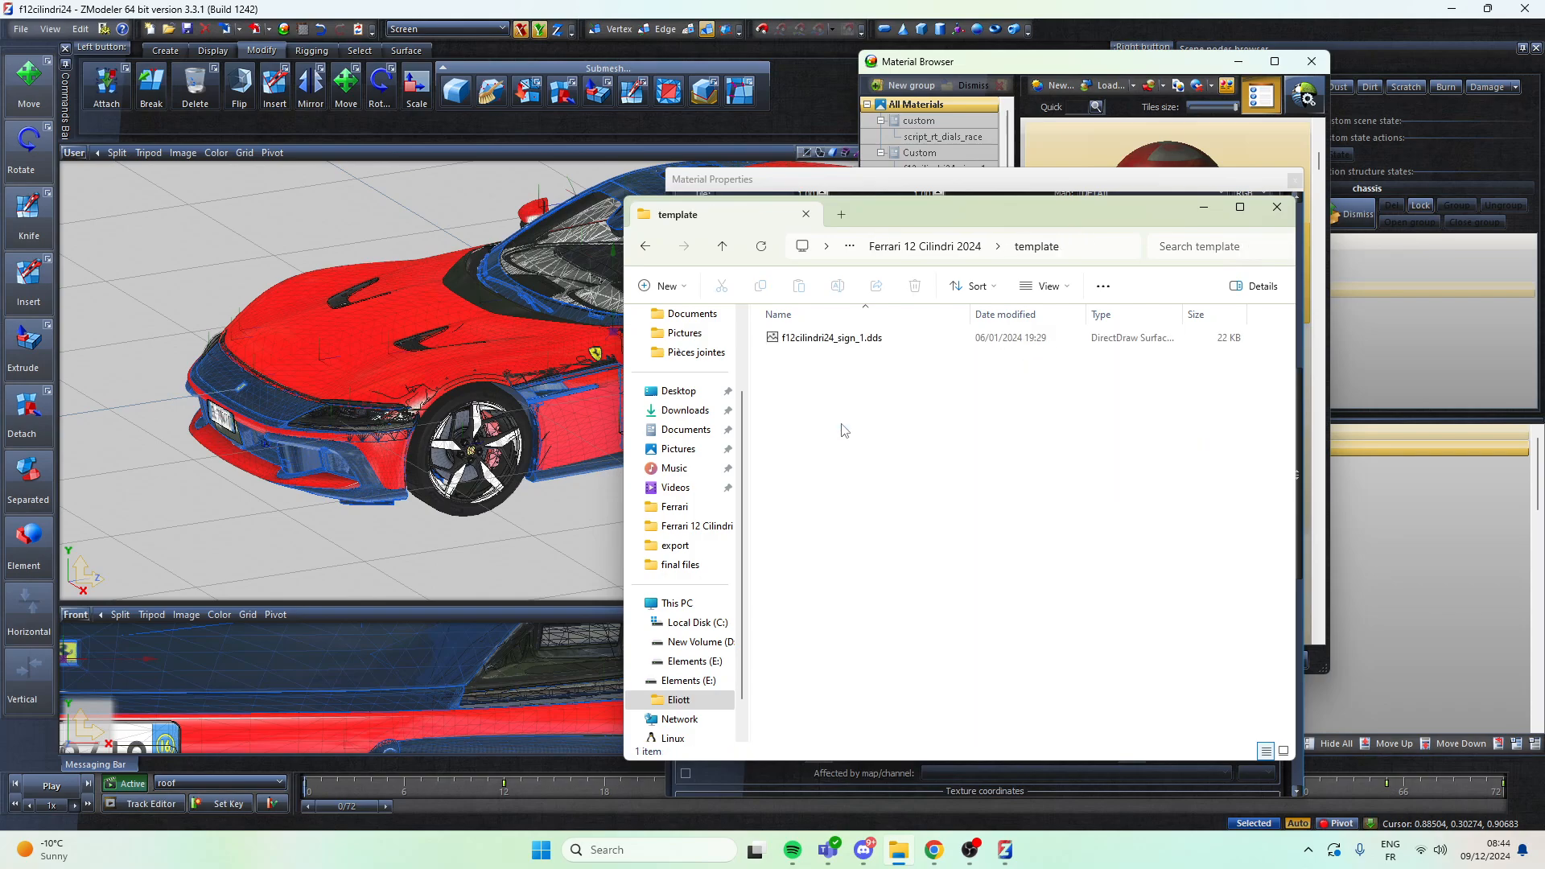
# Step: Check the name of the f12cilindri24_sign_1.dds texture file without renaming it, and minimise the folder window
pyautogui.click(852, 346)
pyautogui.rightClick(852, 348)
pyautogui.click(940, 358)
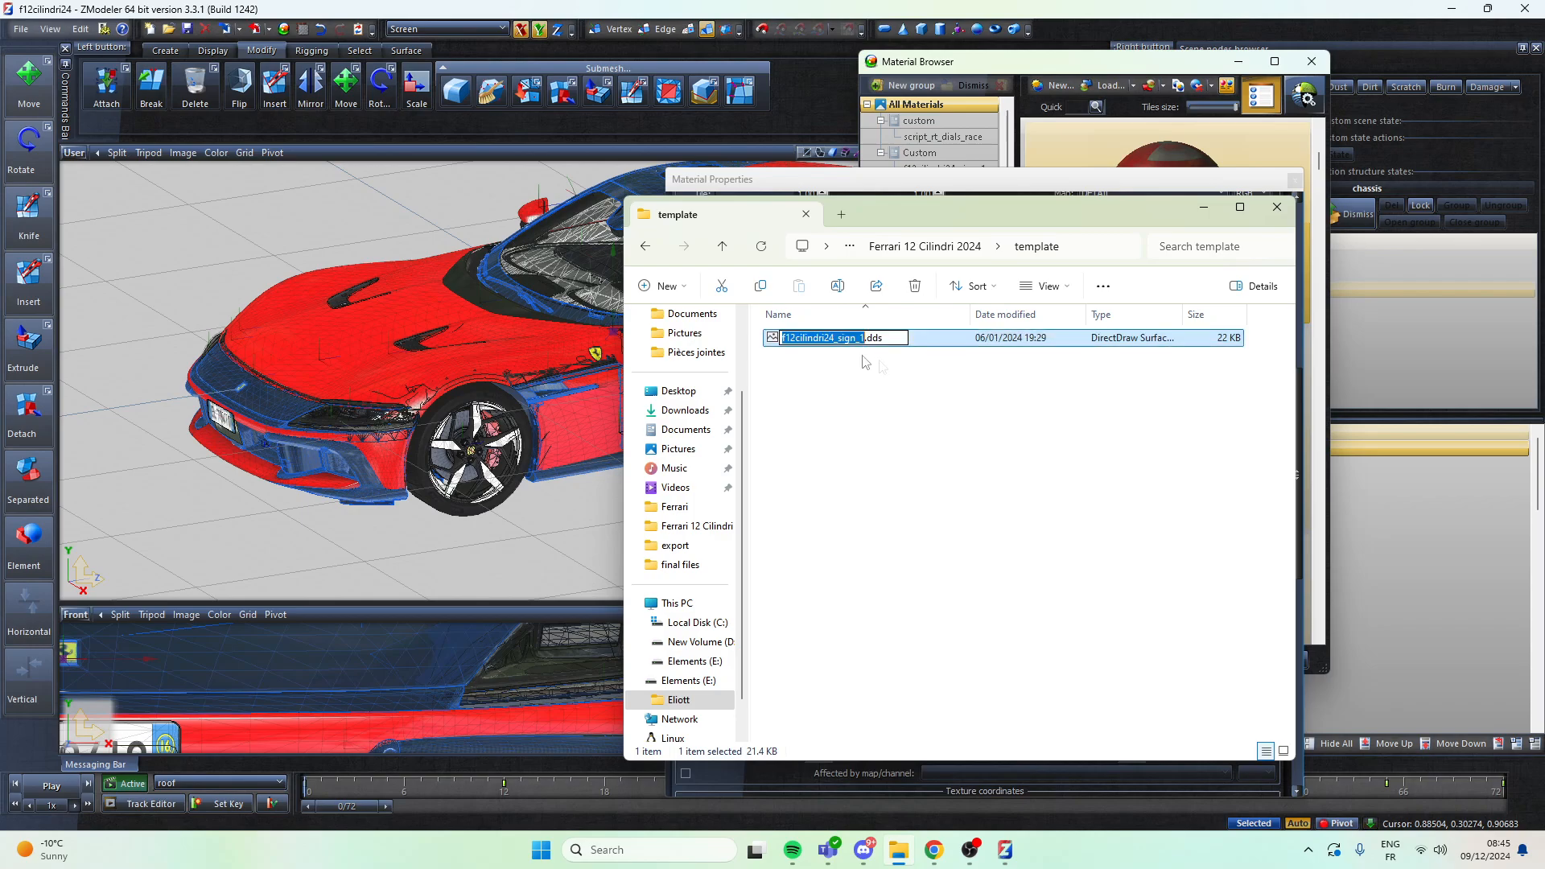
pyautogui.moveTo(834, 341); pyautogui.dragTo(735, 346)
pyautogui.click(880, 374)
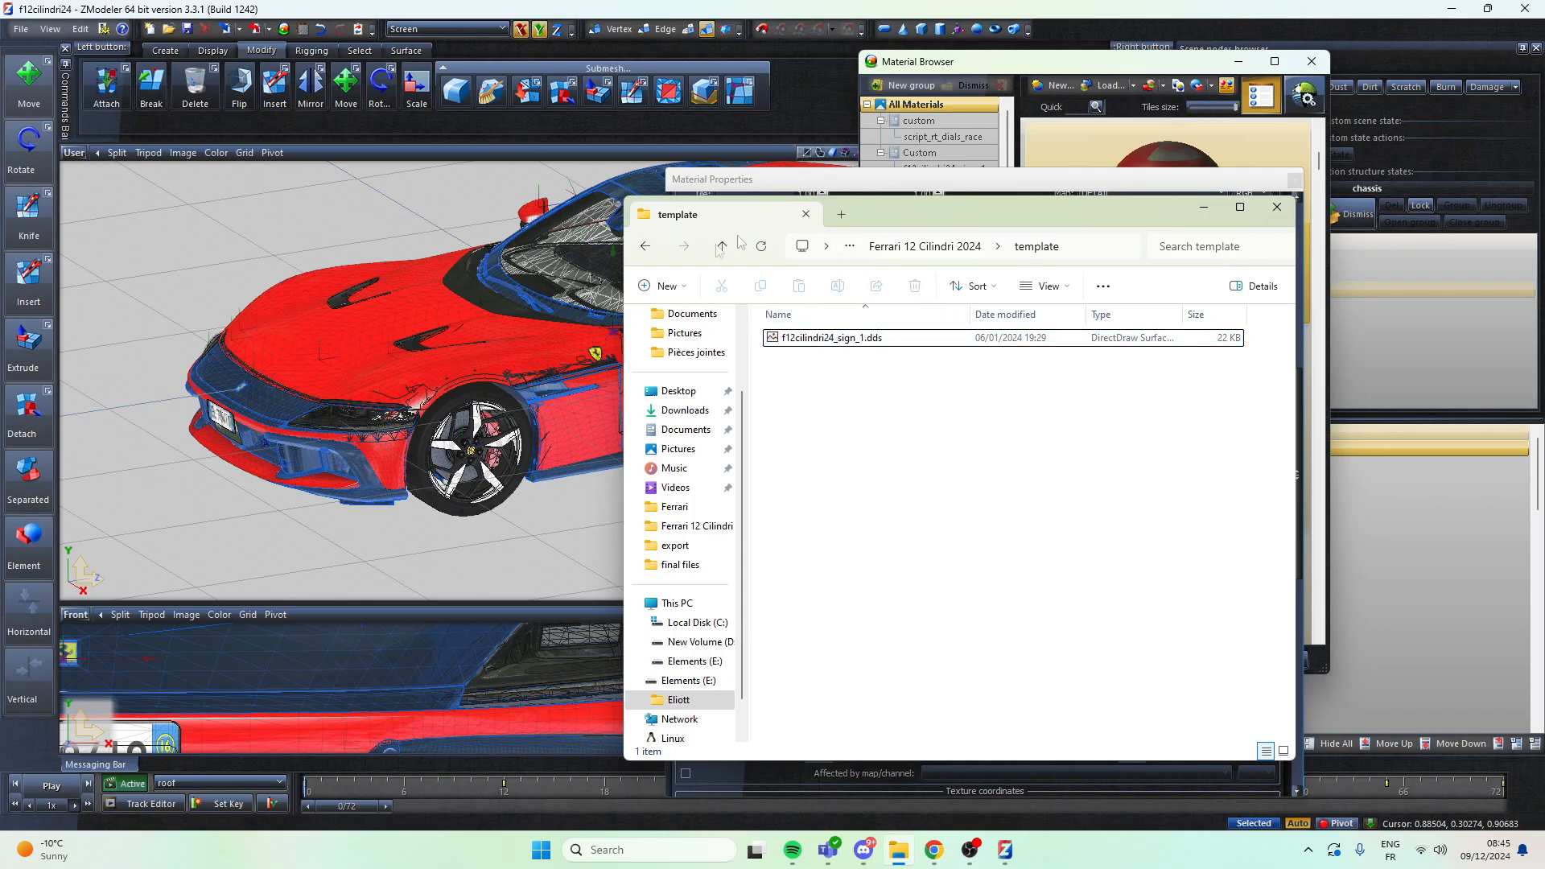
pyautogui.click(1208, 208)
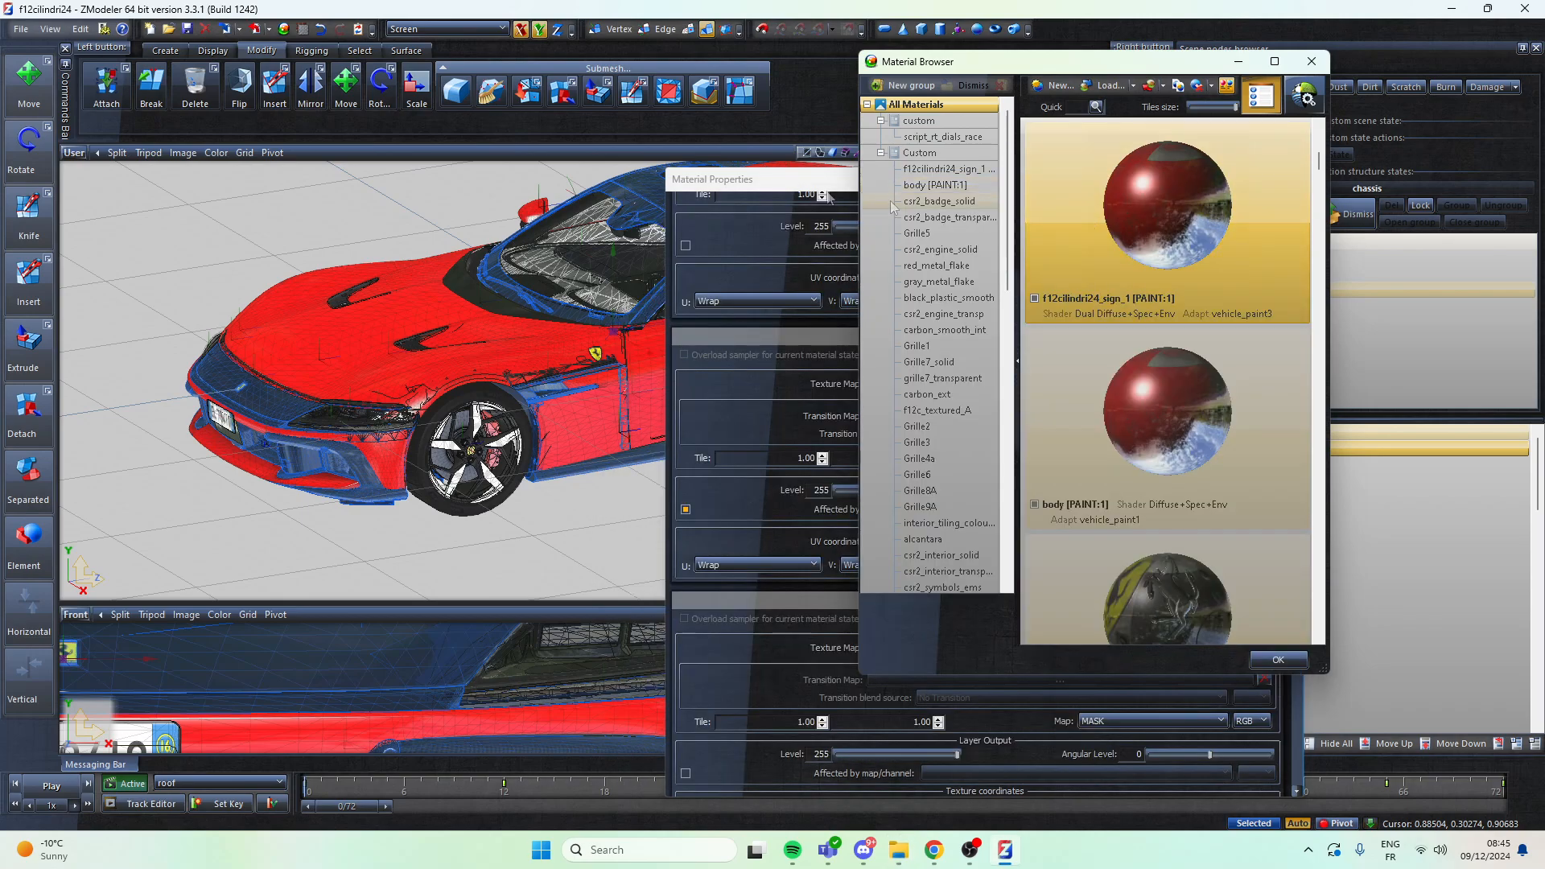
# Step: Review the material's DETAIL2, MASK, SPECMAP and ENVMAP layers and close its properties
pyautogui.click(740, 179)
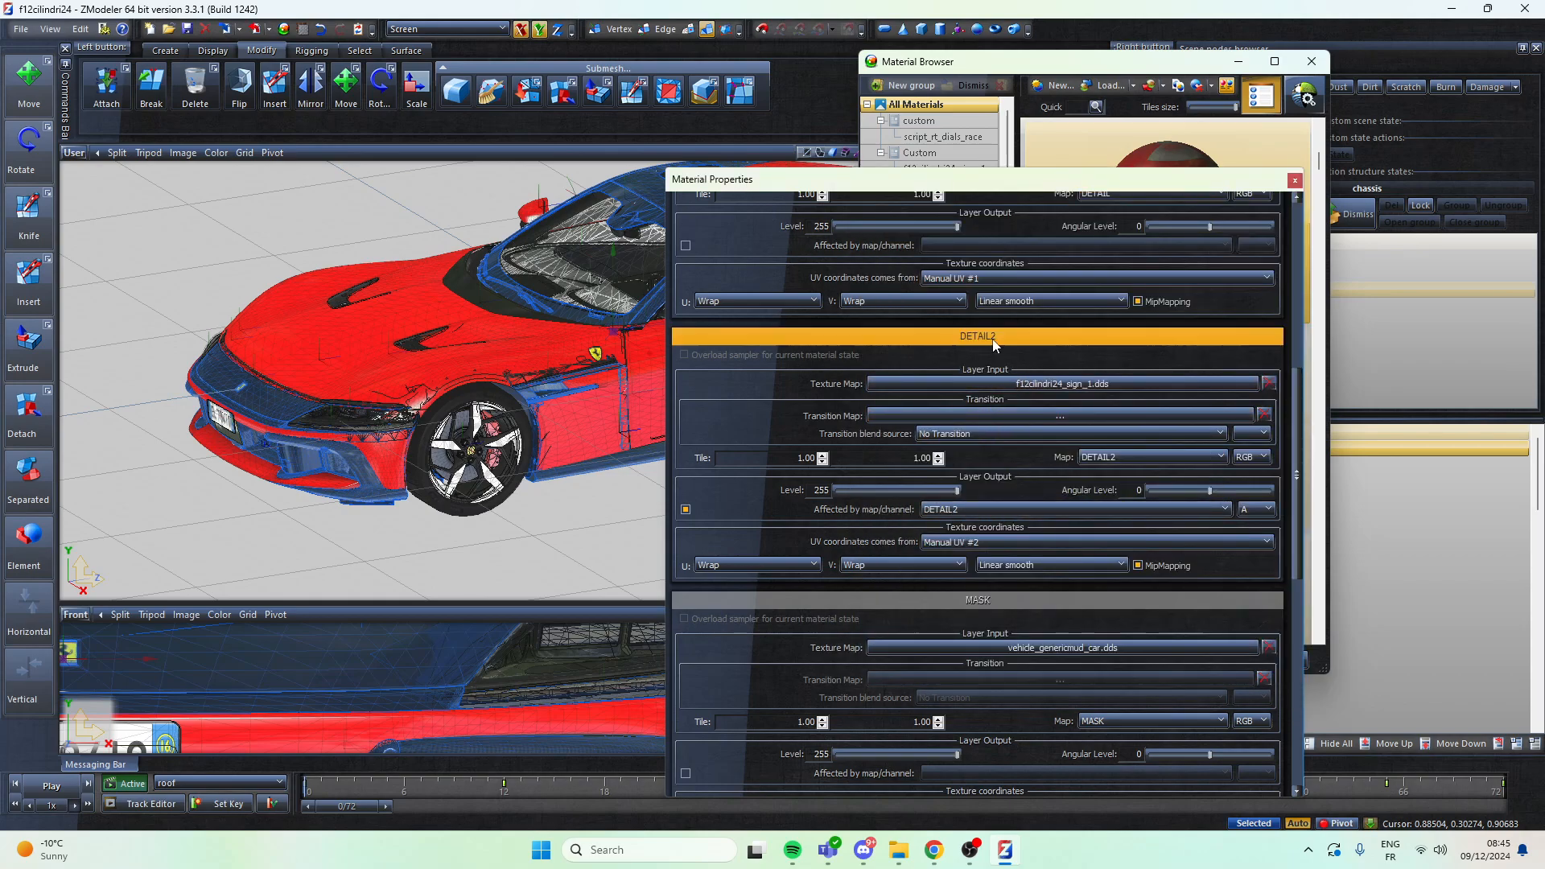
pyautogui.moveTo(1295, 379); pyautogui.dragTo(1299, 520)
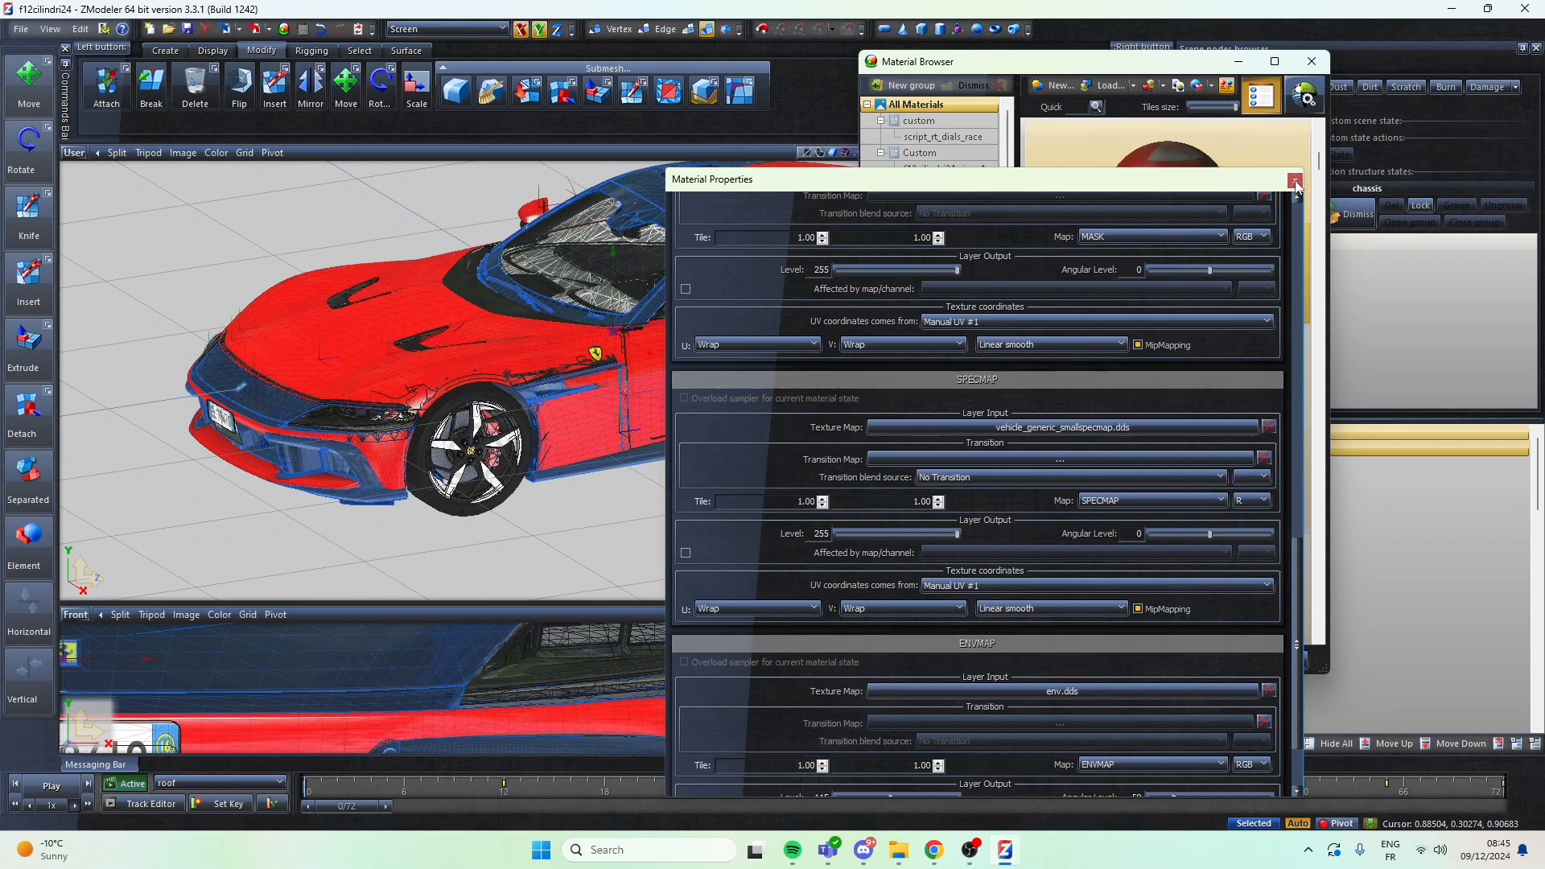
pyautogui.click(1295, 181)
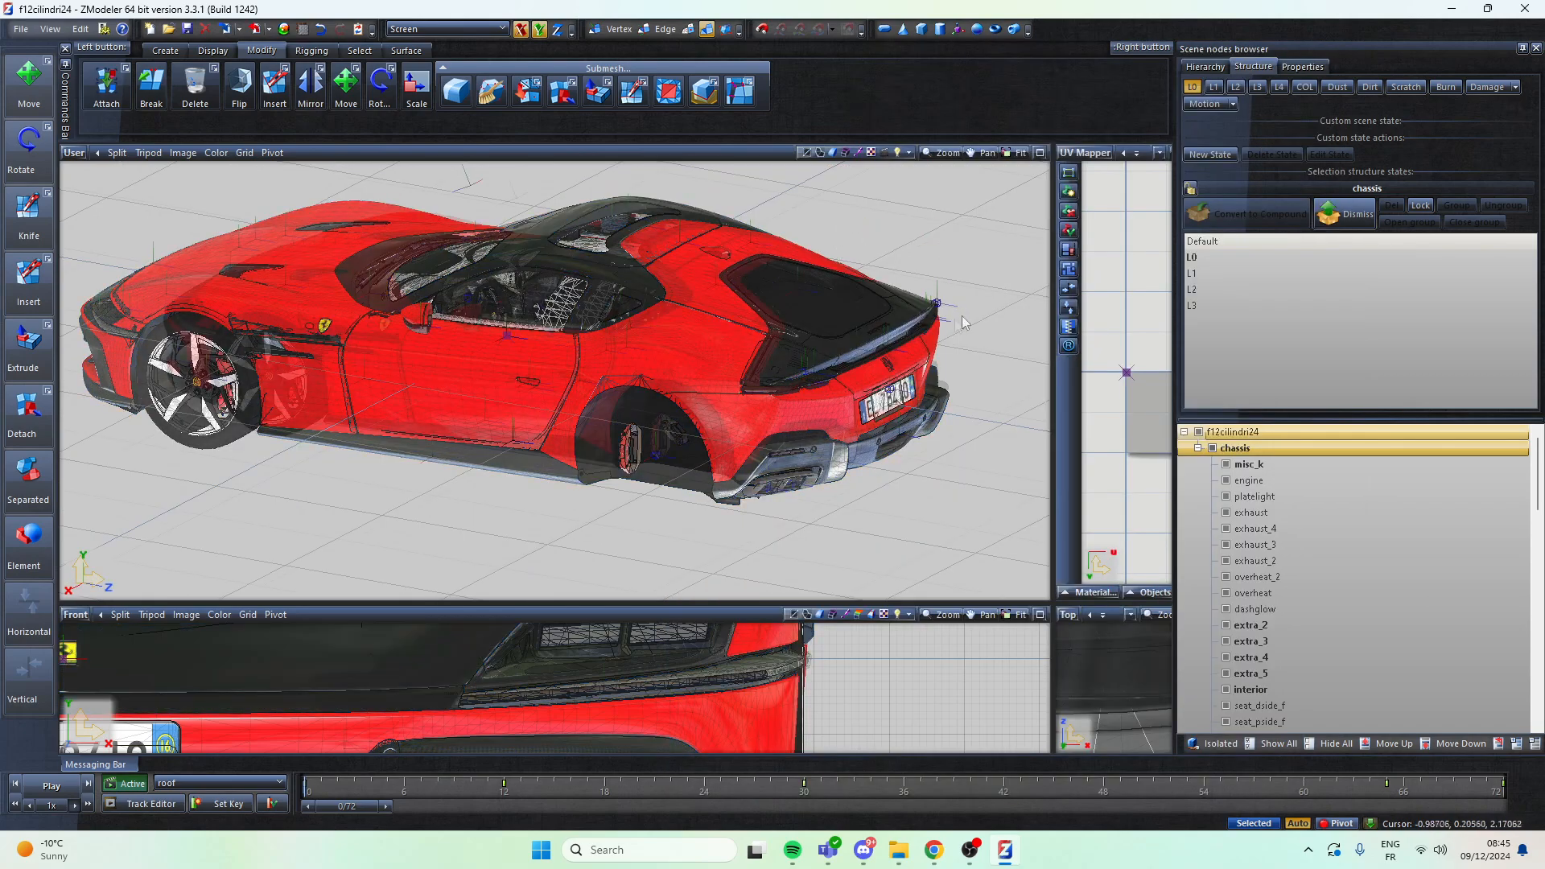
# Step: Hide all parts of the car and display only the chassis
pyautogui.moveTo(354, 266); pyautogui.dragTo(418, 213, button='middle')
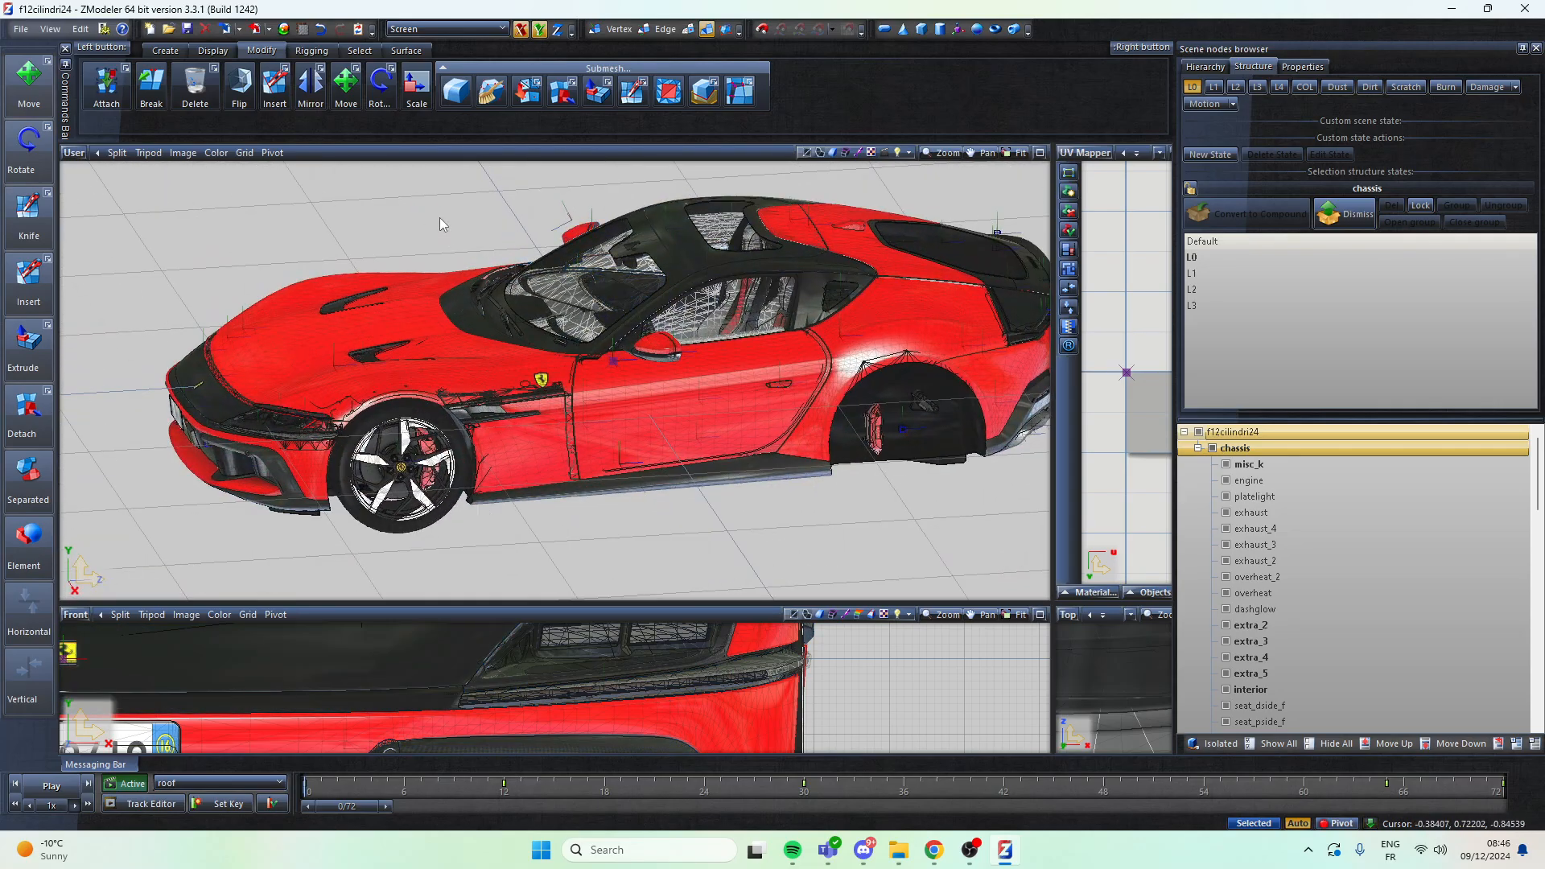
pyautogui.click(1330, 743)
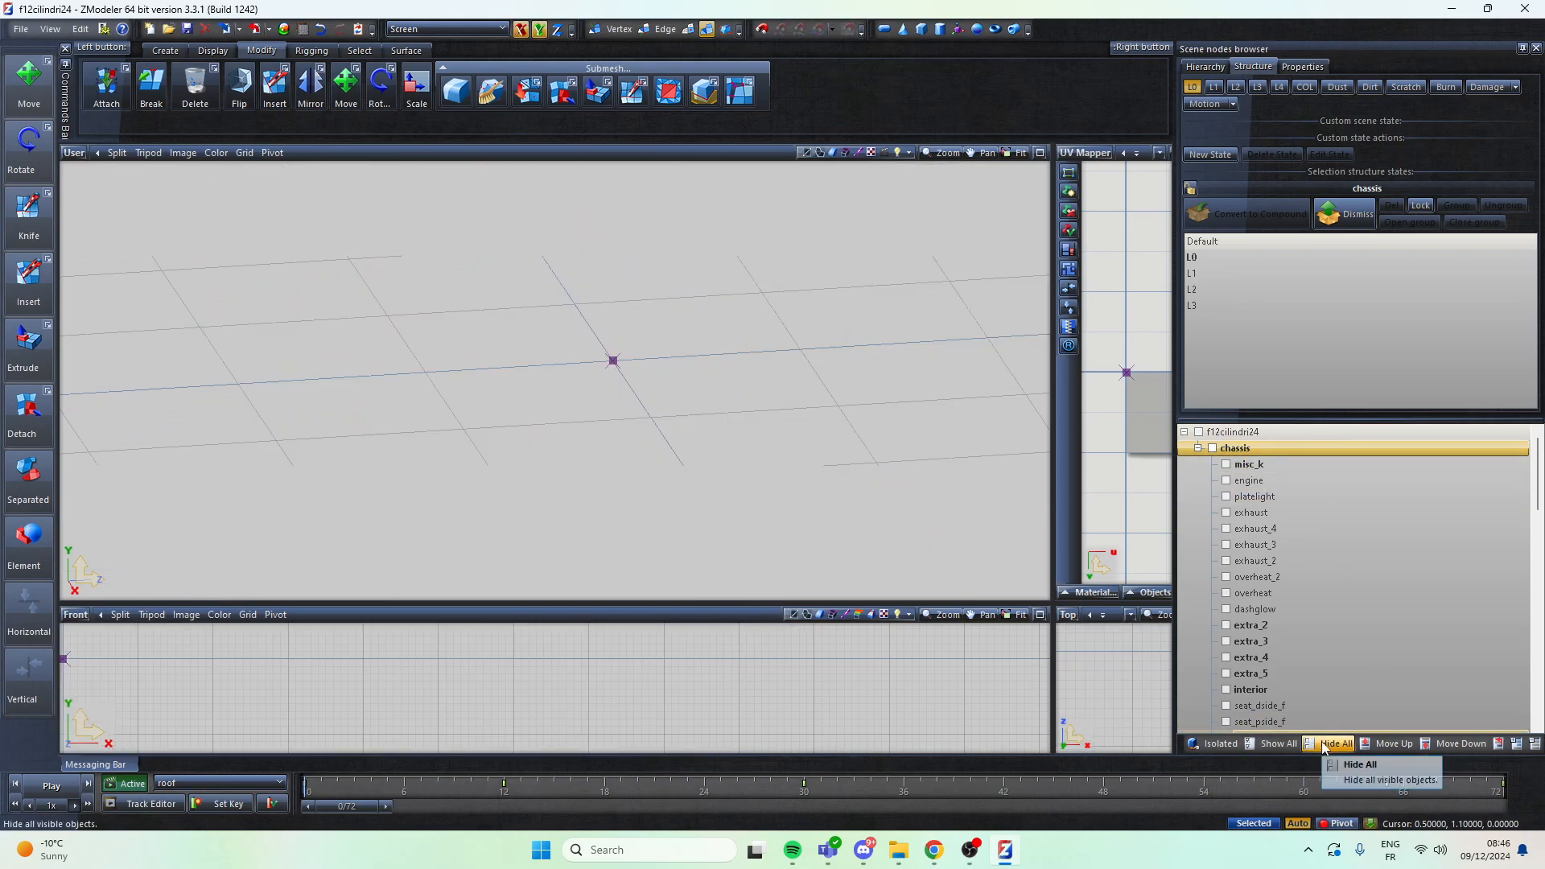
pyautogui.click(1211, 449)
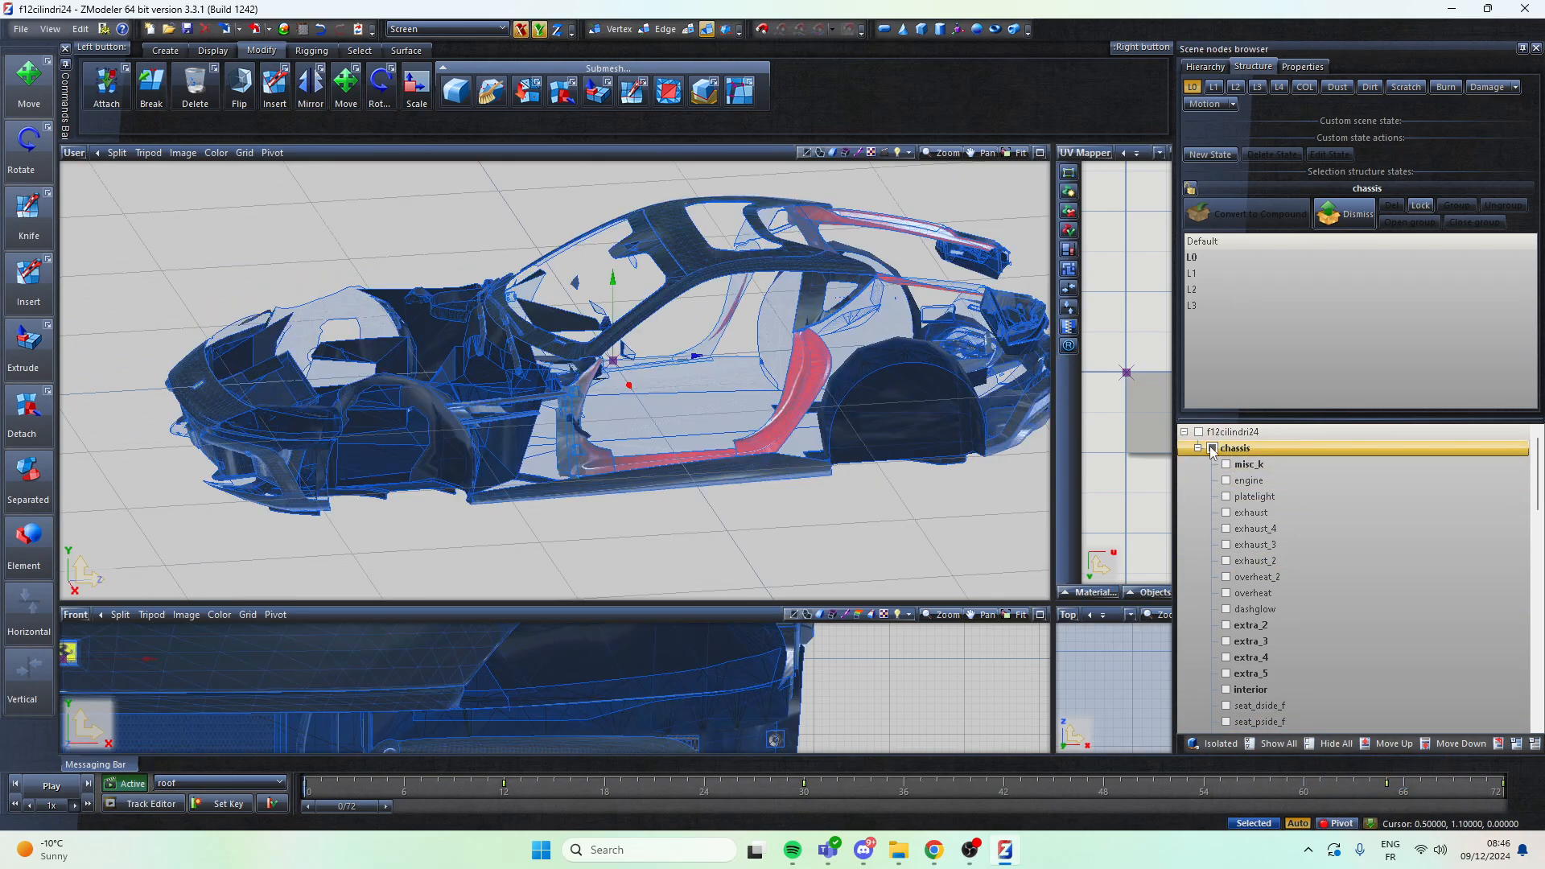
pyautogui.click(1212, 449)
pyautogui.click(1225, 465)
pyautogui.click(1226, 465)
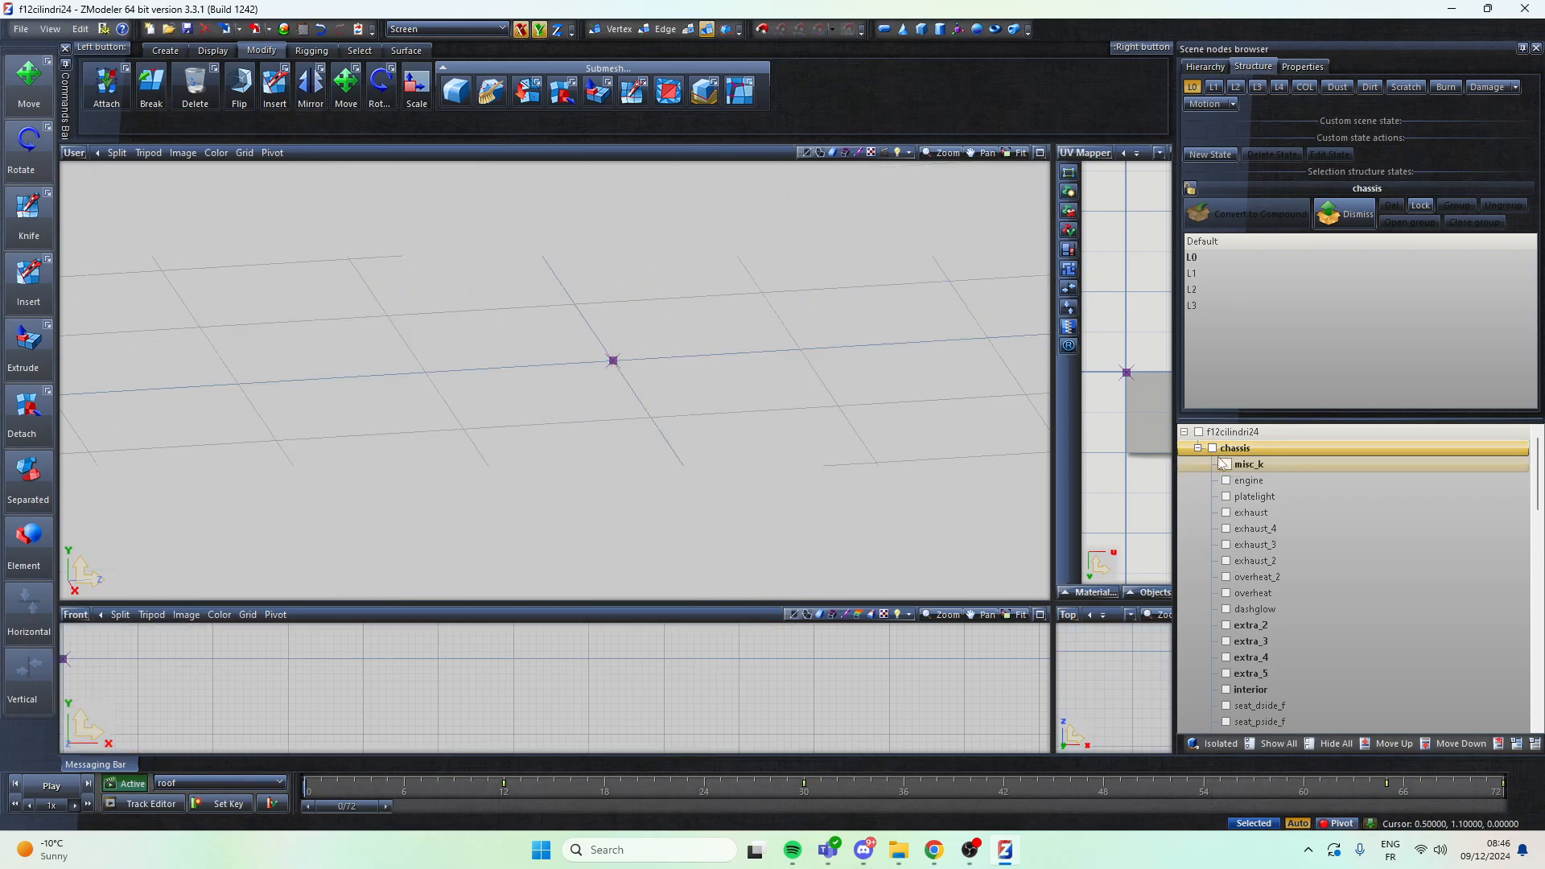
pyautogui.click(1212, 448)
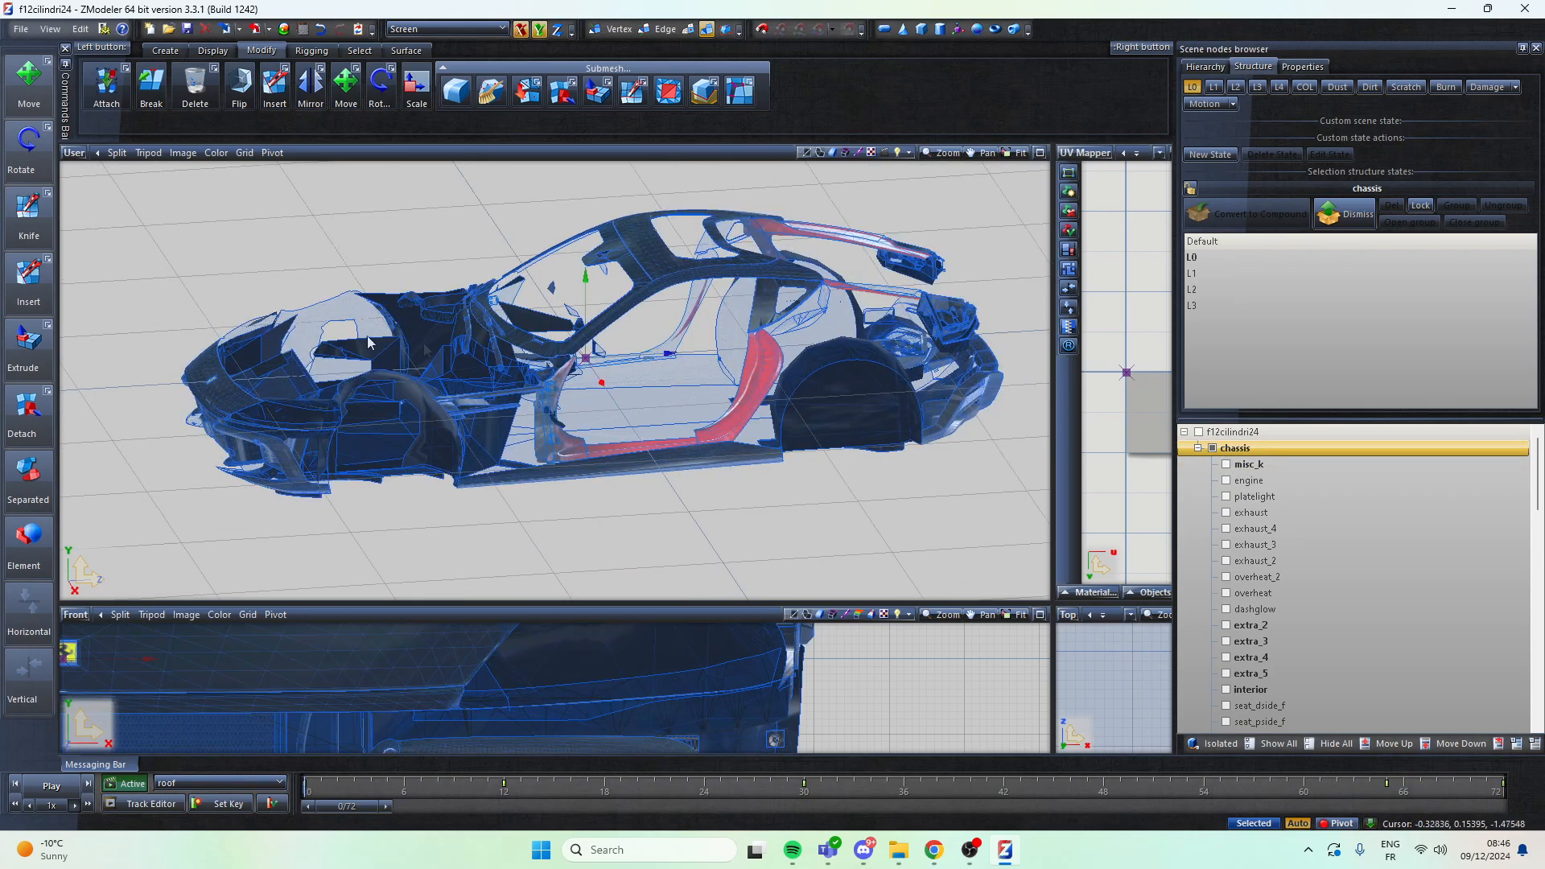
# Step: Examine the chassis's red door-frame panel up close and consult the material list for its paint material
pyautogui.scroll(6, 592, 497)
pyautogui.moveTo(592, 497); pyautogui.dragTo(822, 388, button='middle')
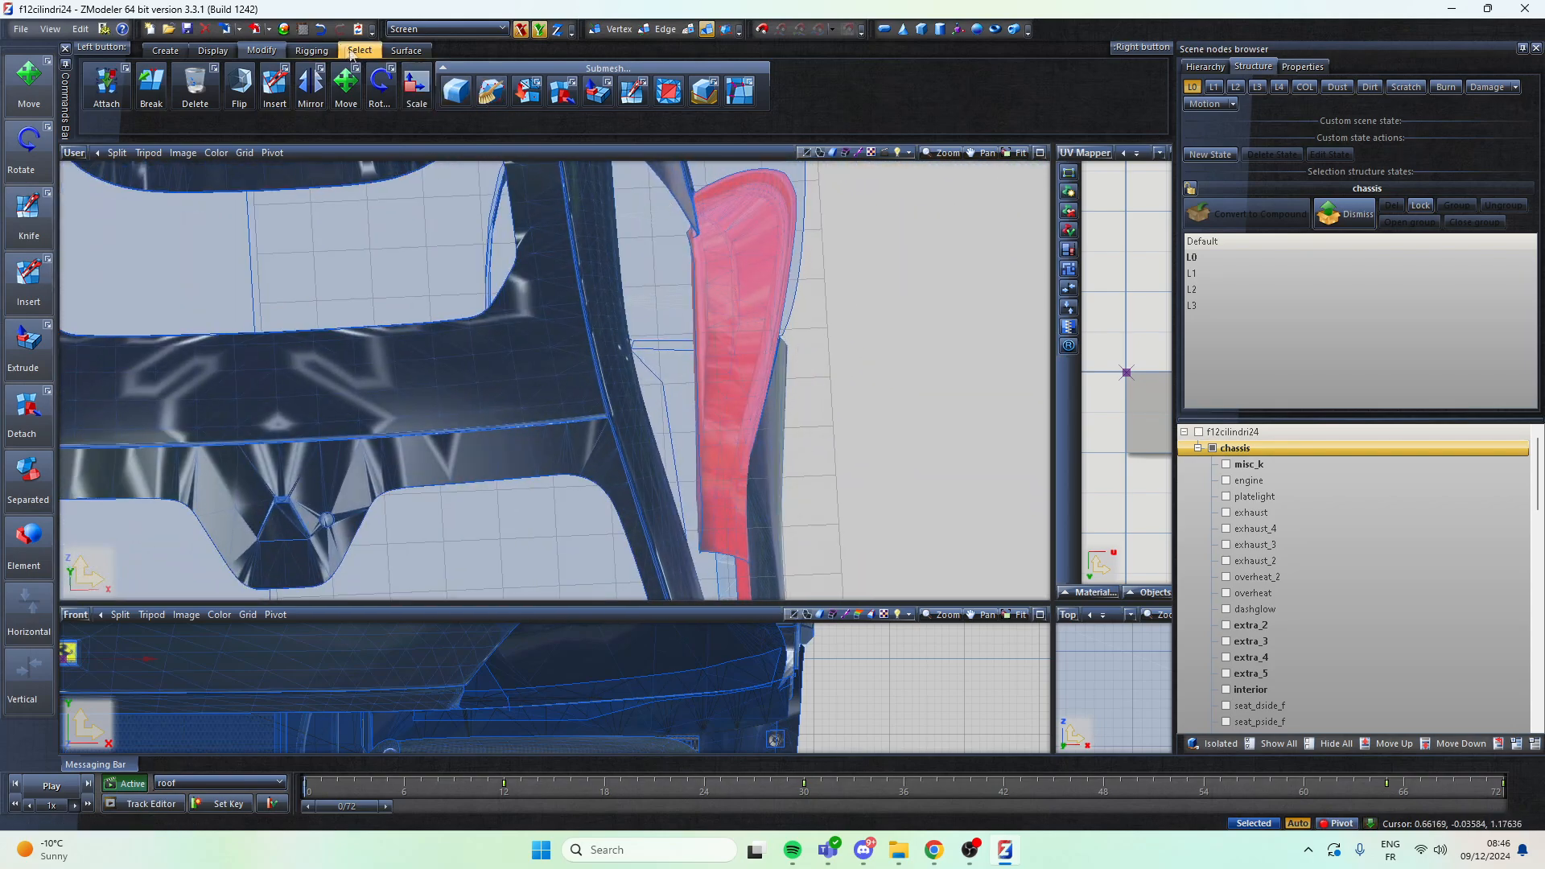
pyautogui.click(284, 30)
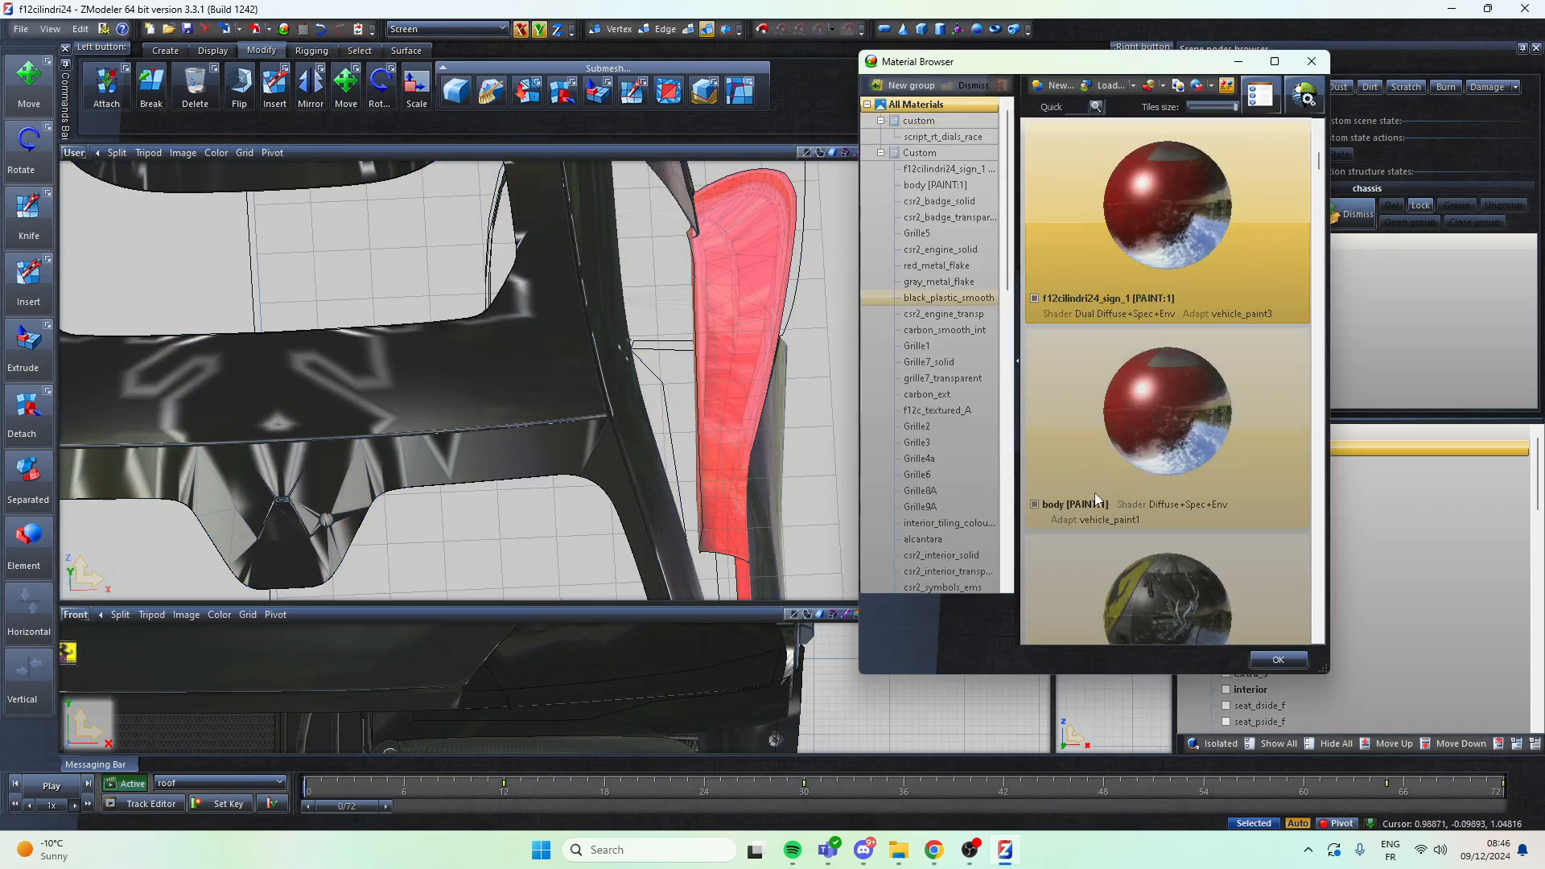
pyautogui.click(1312, 61)
pyautogui.scroll(-4, 809, 295)
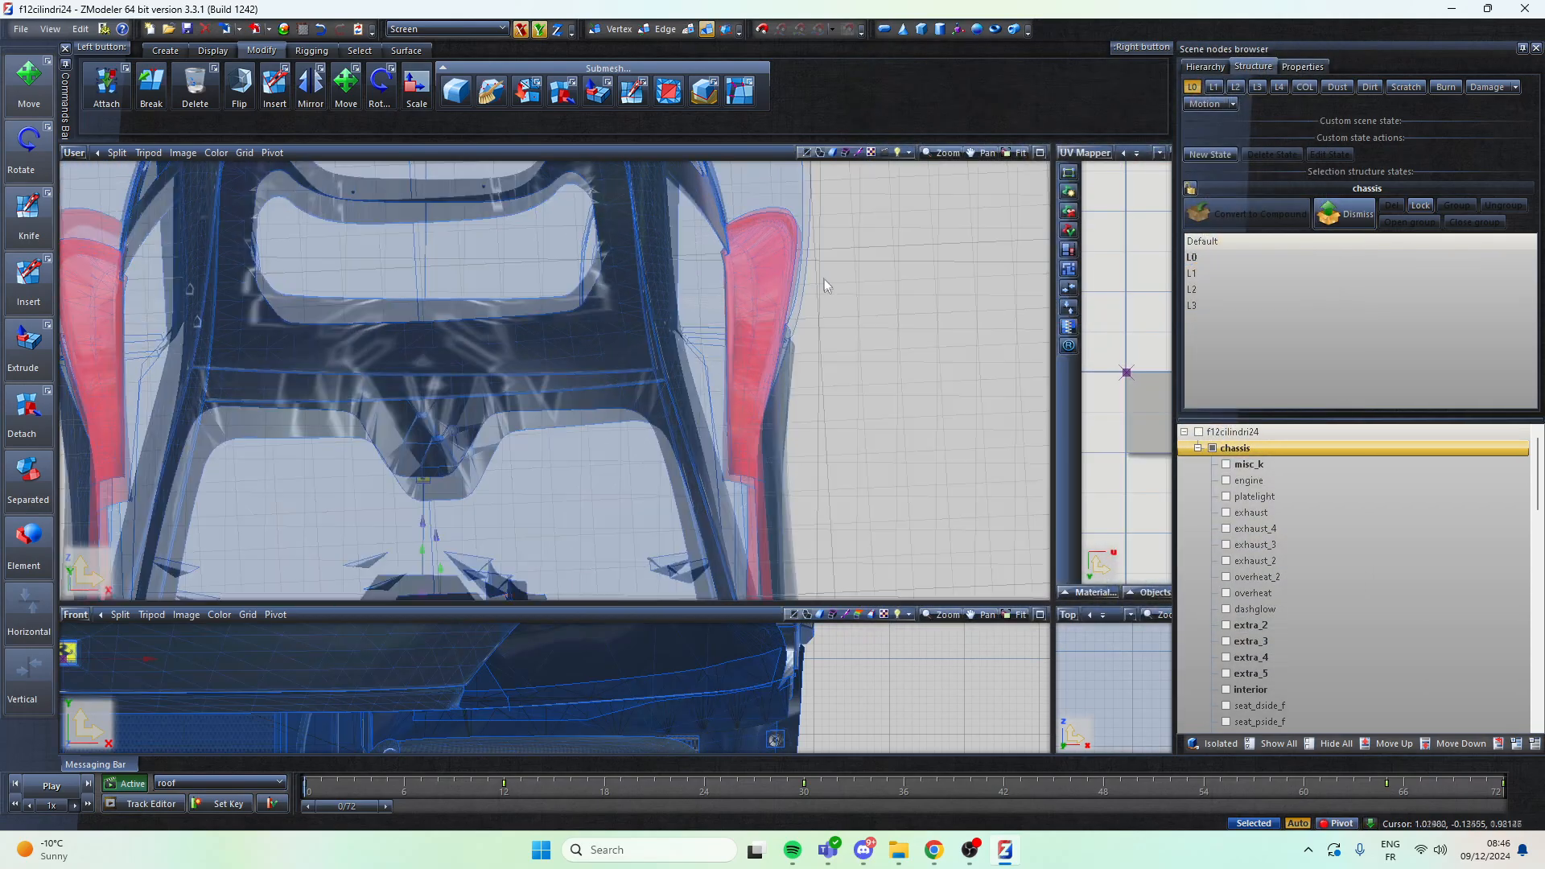
# Step: Inspect the painted chassis panels from several angles, reopen the material browser and minimise it
pyautogui.moveTo(824, 280); pyautogui.dragTo(784, 256, button='middle')
pyautogui.scroll(-2, 845, 453)
pyautogui.scroll(2, 692, 287)
pyautogui.moveTo(692, 287); pyautogui.dragTo(853, 316, button='middle')
pyautogui.scroll(2, 675, 305)
pyautogui.click(284, 30)
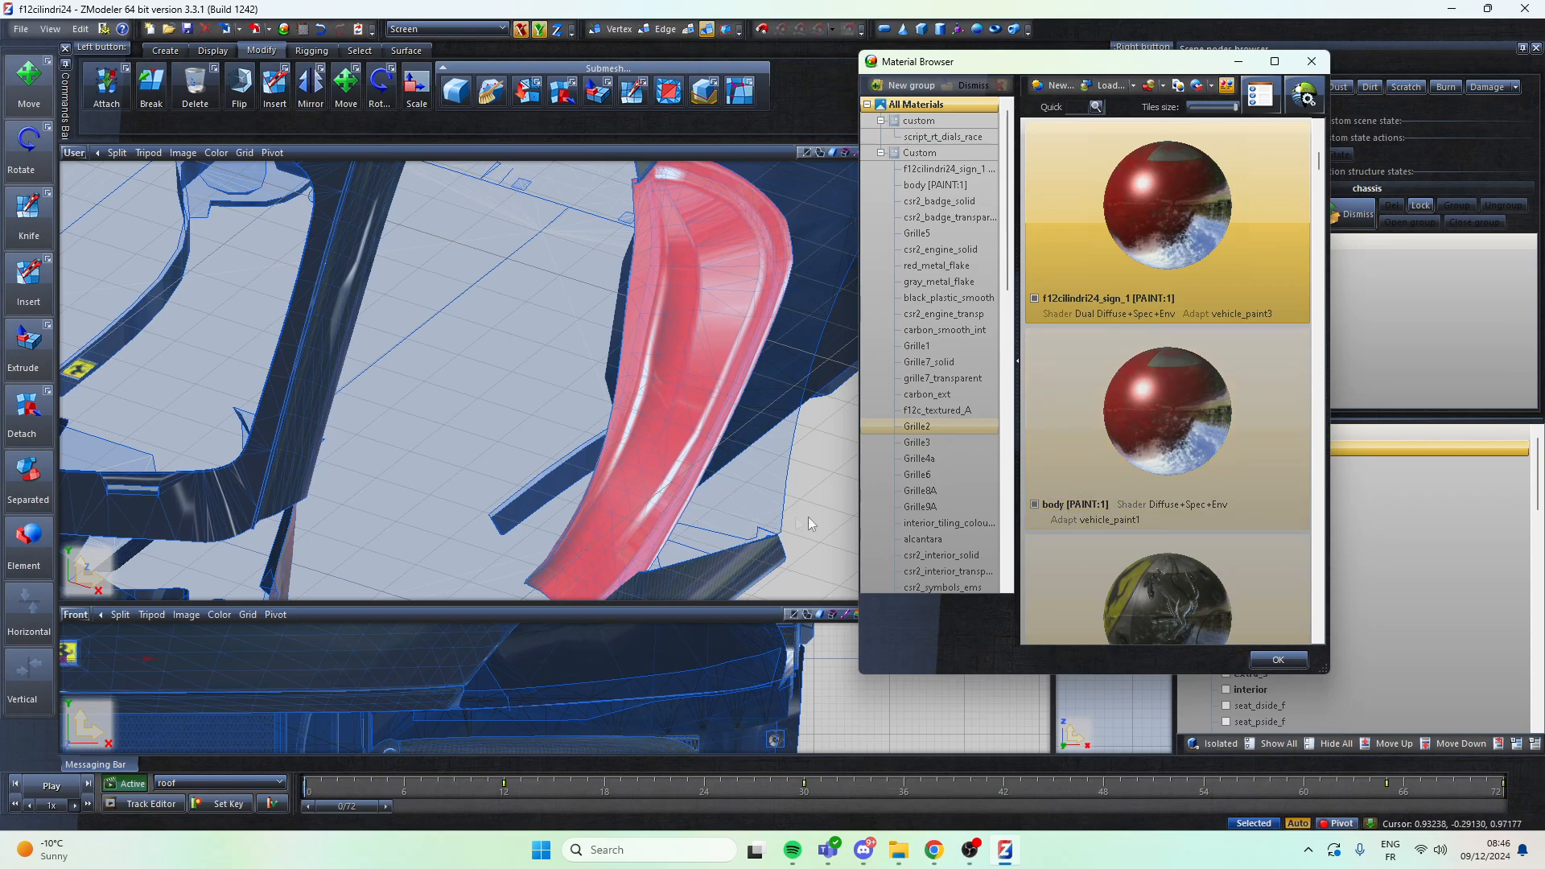
pyautogui.click(1238, 63)
pyautogui.moveTo(665, 328); pyautogui.dragTo(660, 282, button='middle')
pyautogui.scroll(-3, 800, 208)
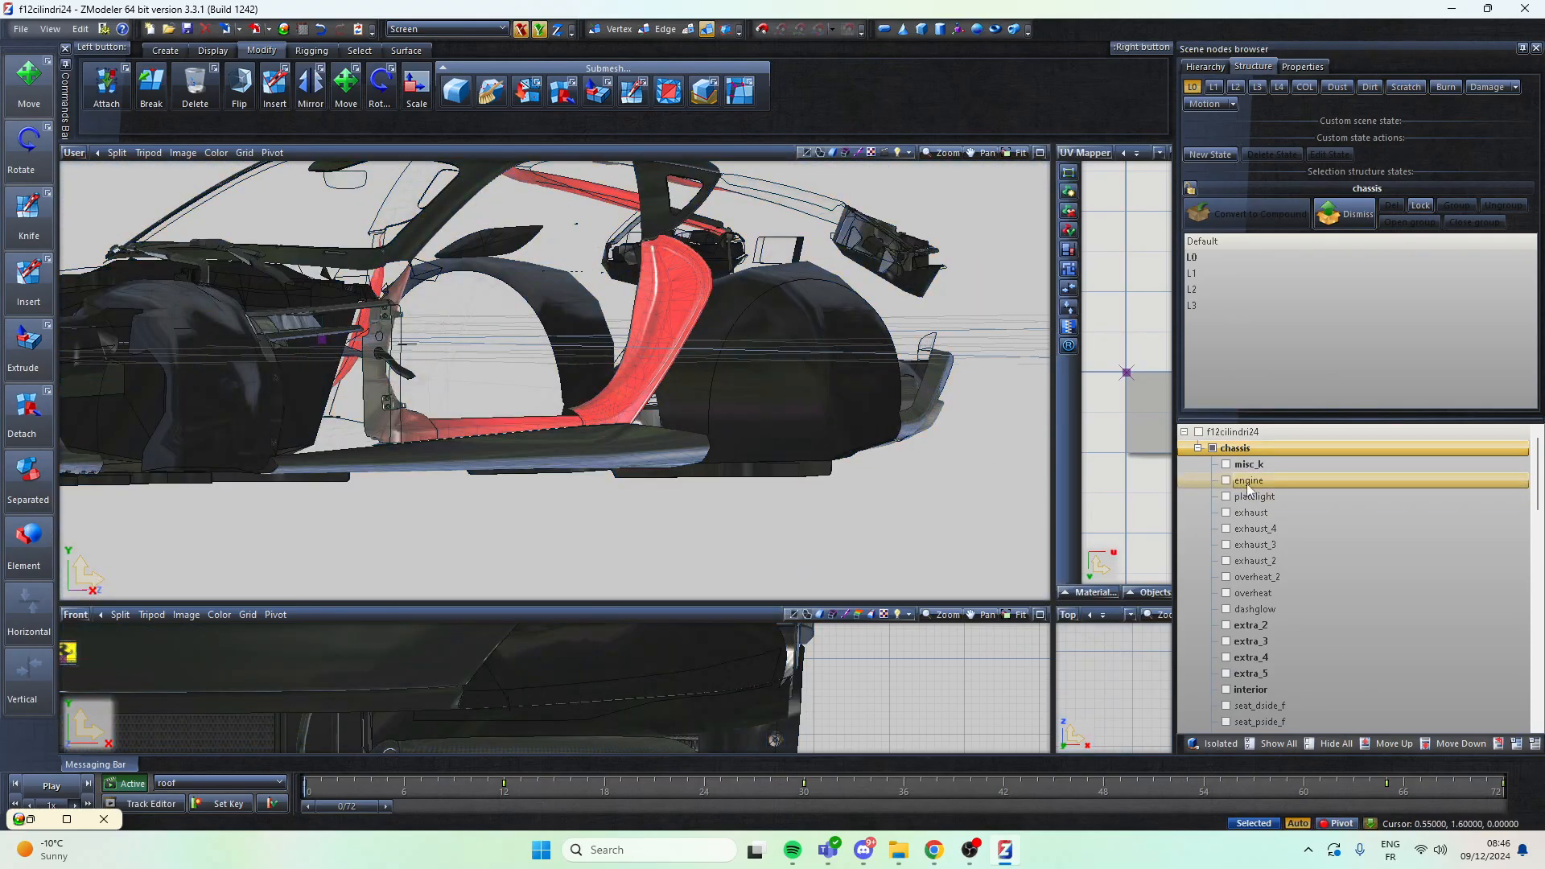
# Step: Display misc_k in place of the chassis to check the seats for painted areas, and hide it again
pyautogui.click(1226, 465)
pyautogui.click(1212, 448)
pyautogui.moveTo(696, 324); pyautogui.dragTo(646, 333, button='middle')
pyautogui.scroll(-3, 663, 340)
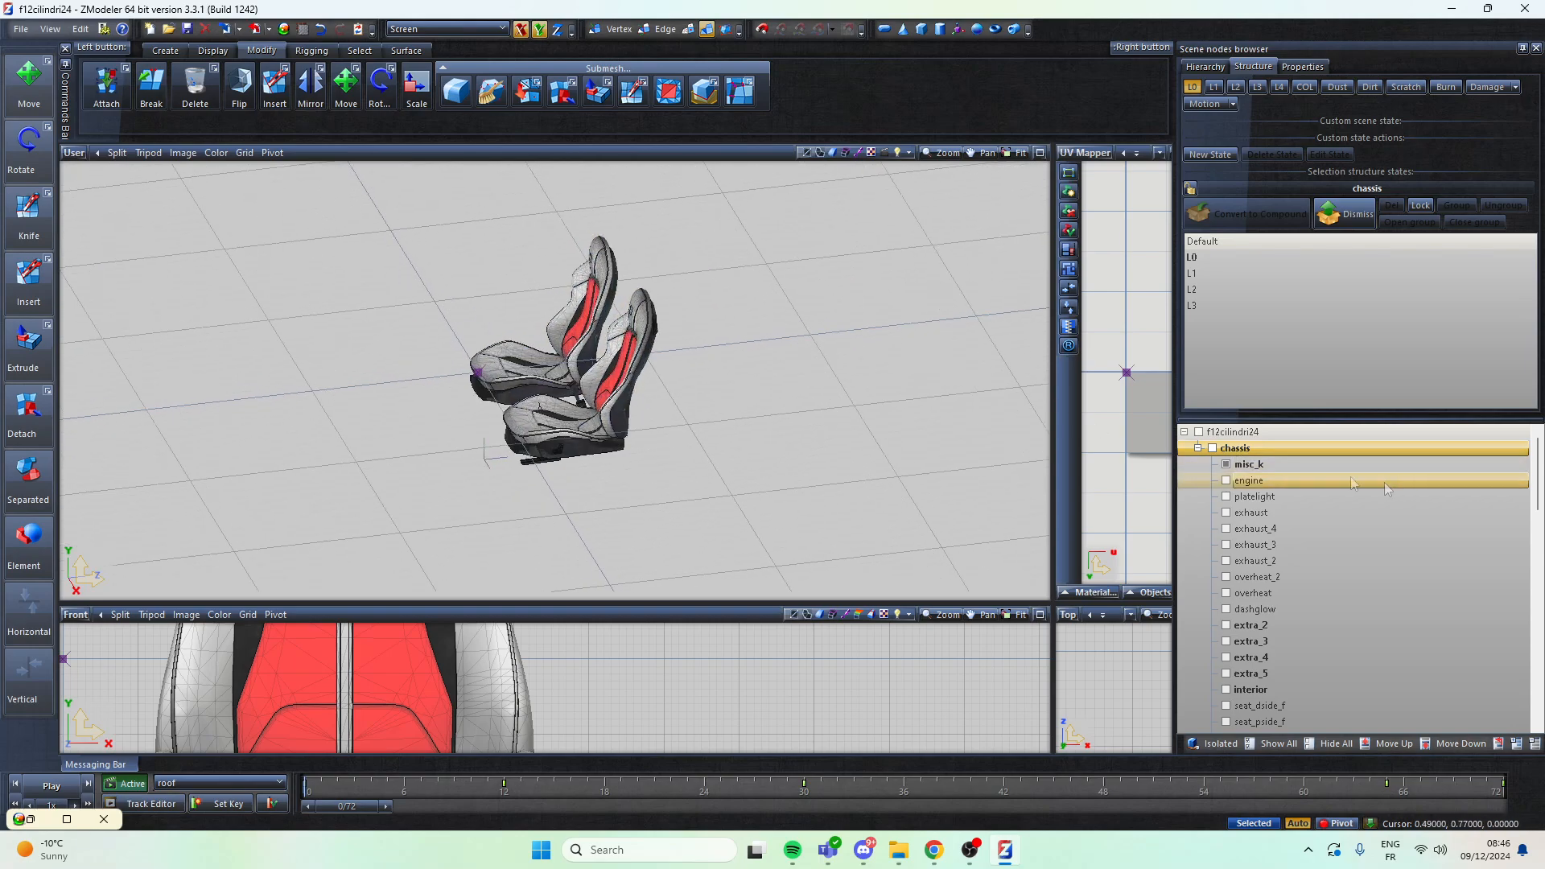
pyautogui.click(1226, 465)
# Step: Toggle the visibility of extra_2, extra_3, extra_4 and extra_5 to check them for painted surfaces
pyautogui.click(1226, 625)
pyautogui.click(1226, 625)
pyautogui.click(1226, 641)
pyautogui.click(1226, 658)
pyautogui.click(1226, 674)
pyautogui.click(1226, 658)
pyautogui.click(1226, 673)
# Step: Display the interior part to check it for painted surfaces, and hide it again
pyautogui.click(1227, 689)
pyautogui.scroll(-3, 815, 348)
pyautogui.scroll(-4, 1308, 604)
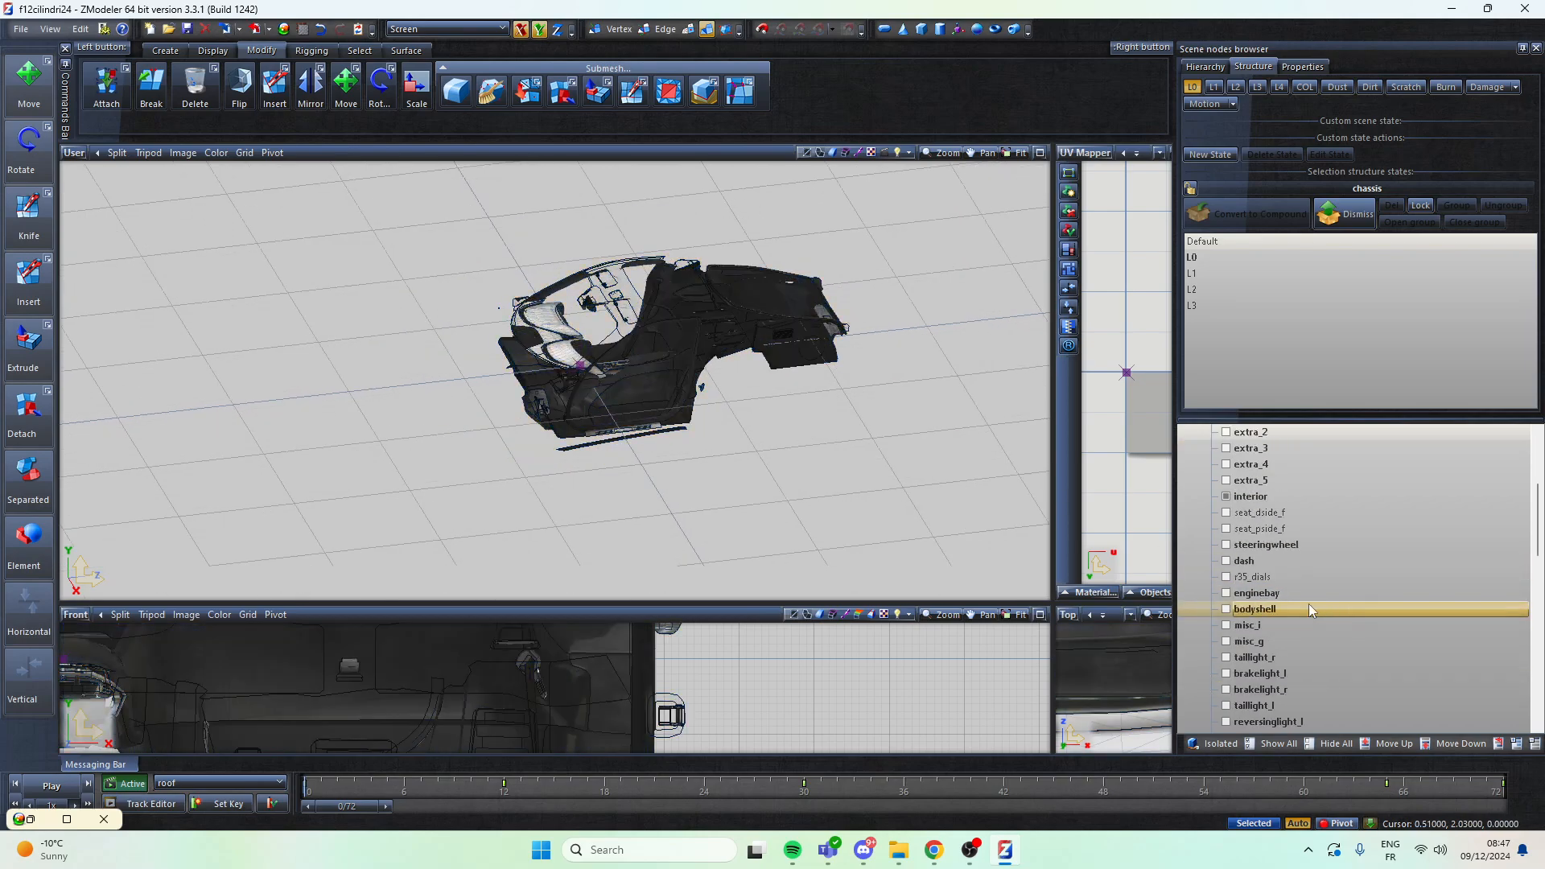
pyautogui.click(1226, 497)
# Step: Show and hide the steeringwheel, dash and enginebay in turn to check them for painted surfaces
pyautogui.click(1227, 546)
pyautogui.click(1228, 546)
pyautogui.click(1227, 561)
pyautogui.click(1226, 562)
pyautogui.click(1227, 594)
pyautogui.click(1226, 593)
# Step: Display the bodyshell on its own and examine its painted panels from different angles
pyautogui.click(1227, 610)
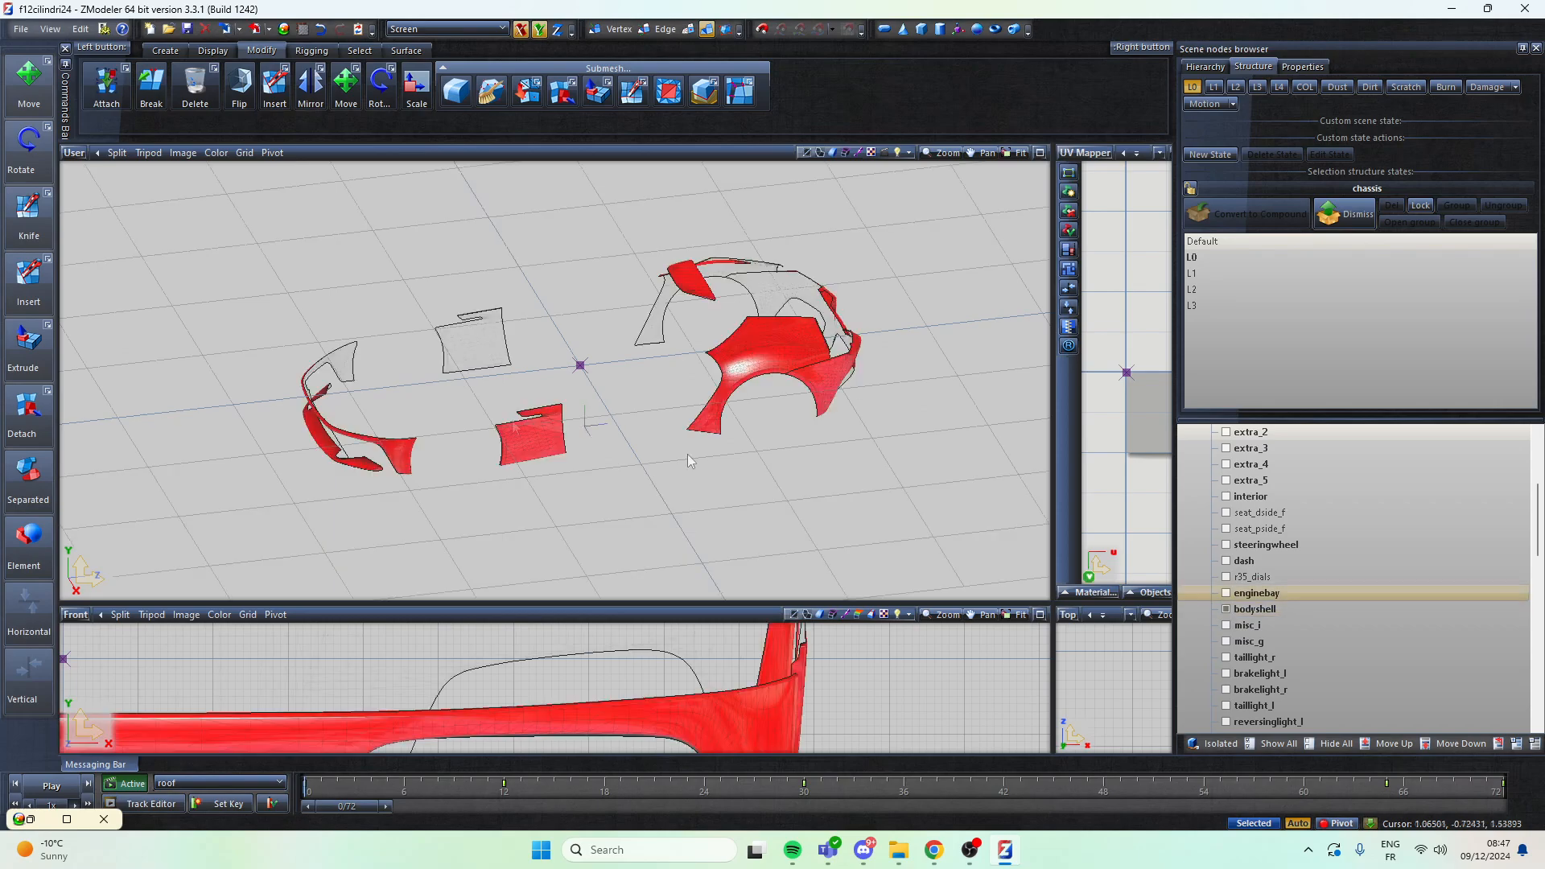
pyautogui.scroll(2, 687, 454)
pyautogui.moveTo(451, 436); pyautogui.dragTo(485, 452, button='middle')
pyautogui.scroll(-3, 725, 370)
pyautogui.scroll(2, 595, 372)
pyautogui.scroll(-1, 1235, 602)
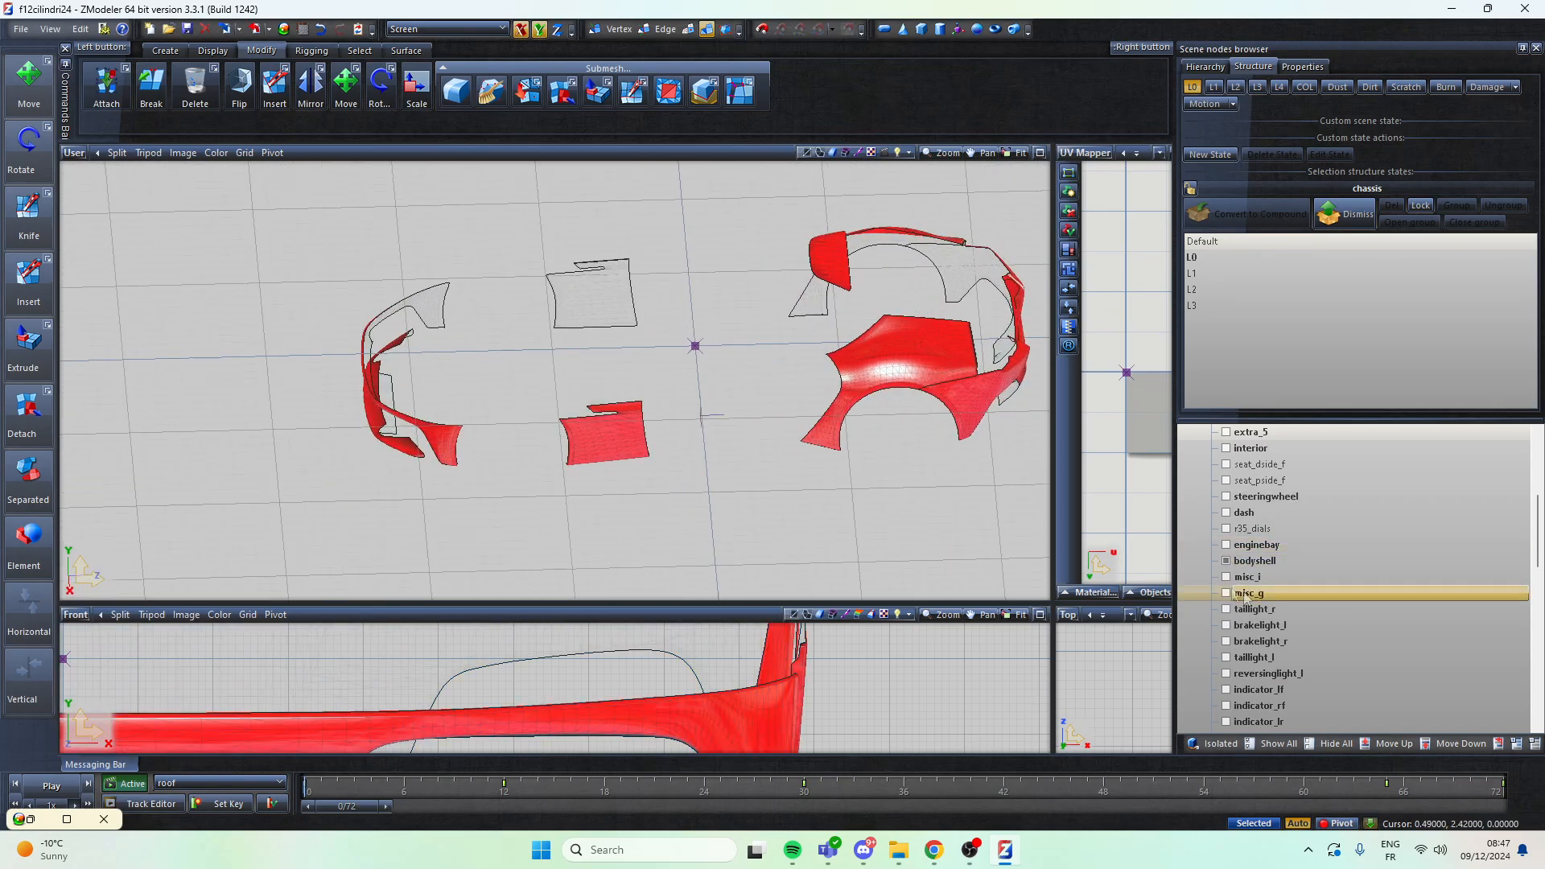
# Step: Show and hide misc_i, misc_g and taillight_r in turn to check them for painted surfaces
pyautogui.click(1227, 577)
pyautogui.click(1226, 577)
pyautogui.click(1226, 593)
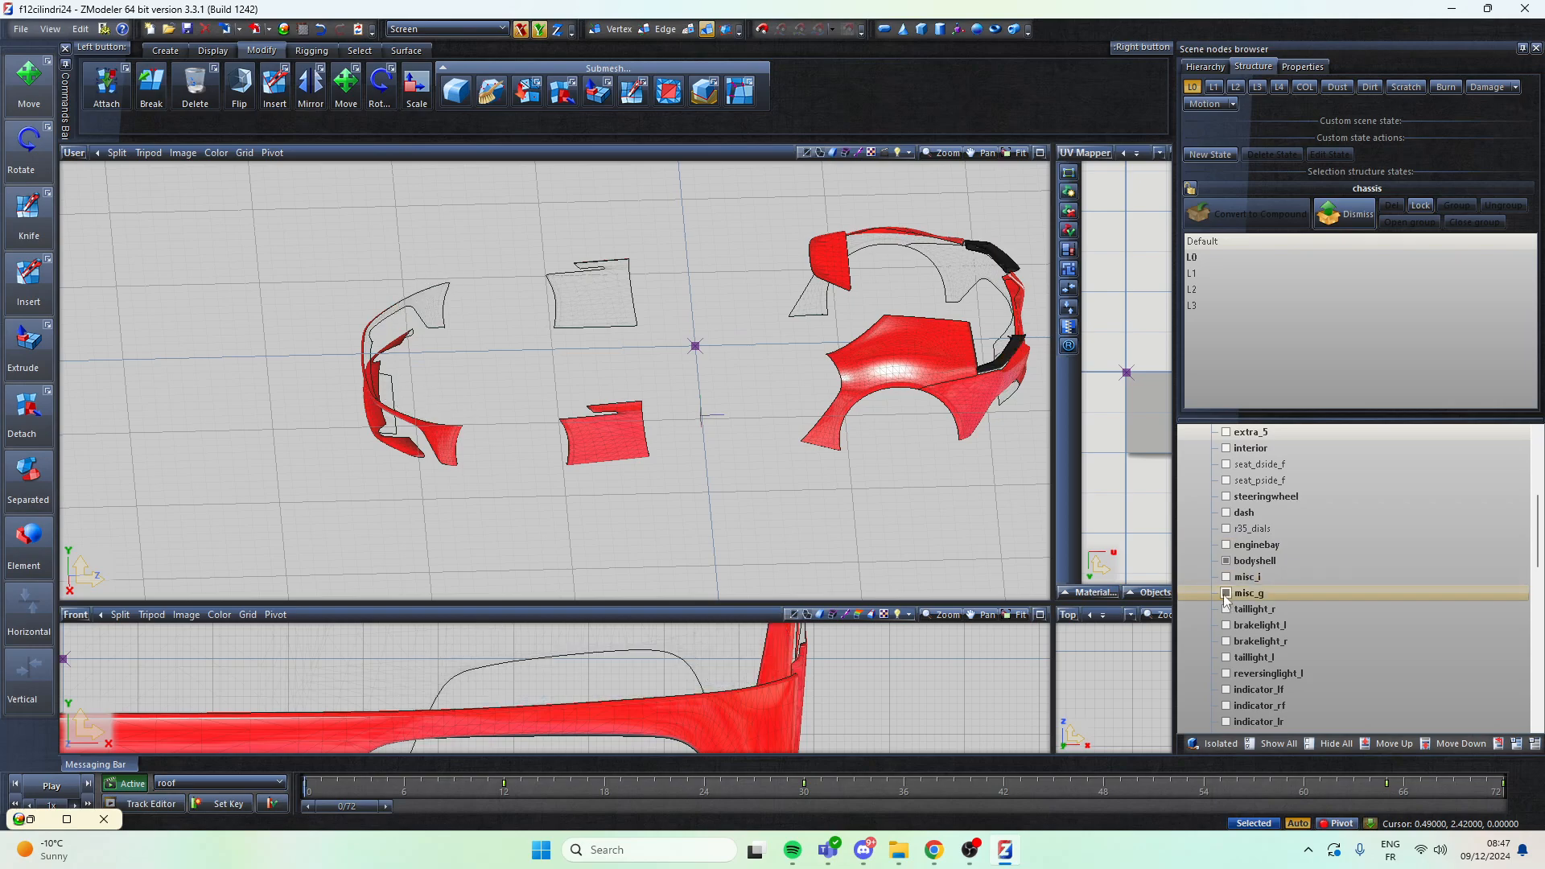
pyautogui.click(1226, 593)
pyautogui.click(1227, 609)
pyautogui.click(1227, 609)
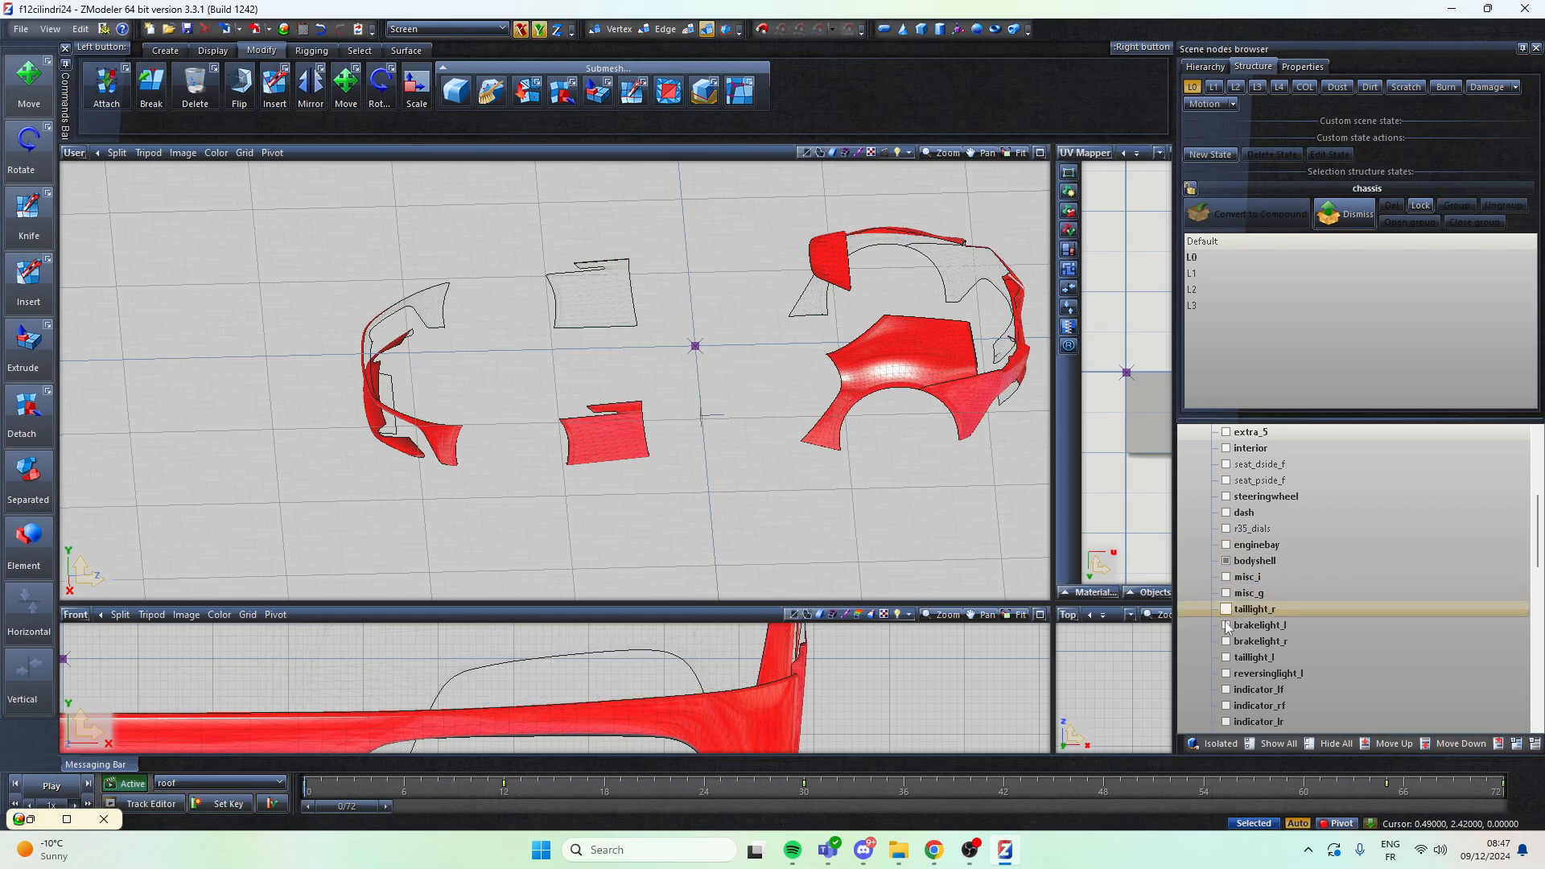
pyautogui.scroll(-5, 1242, 680)
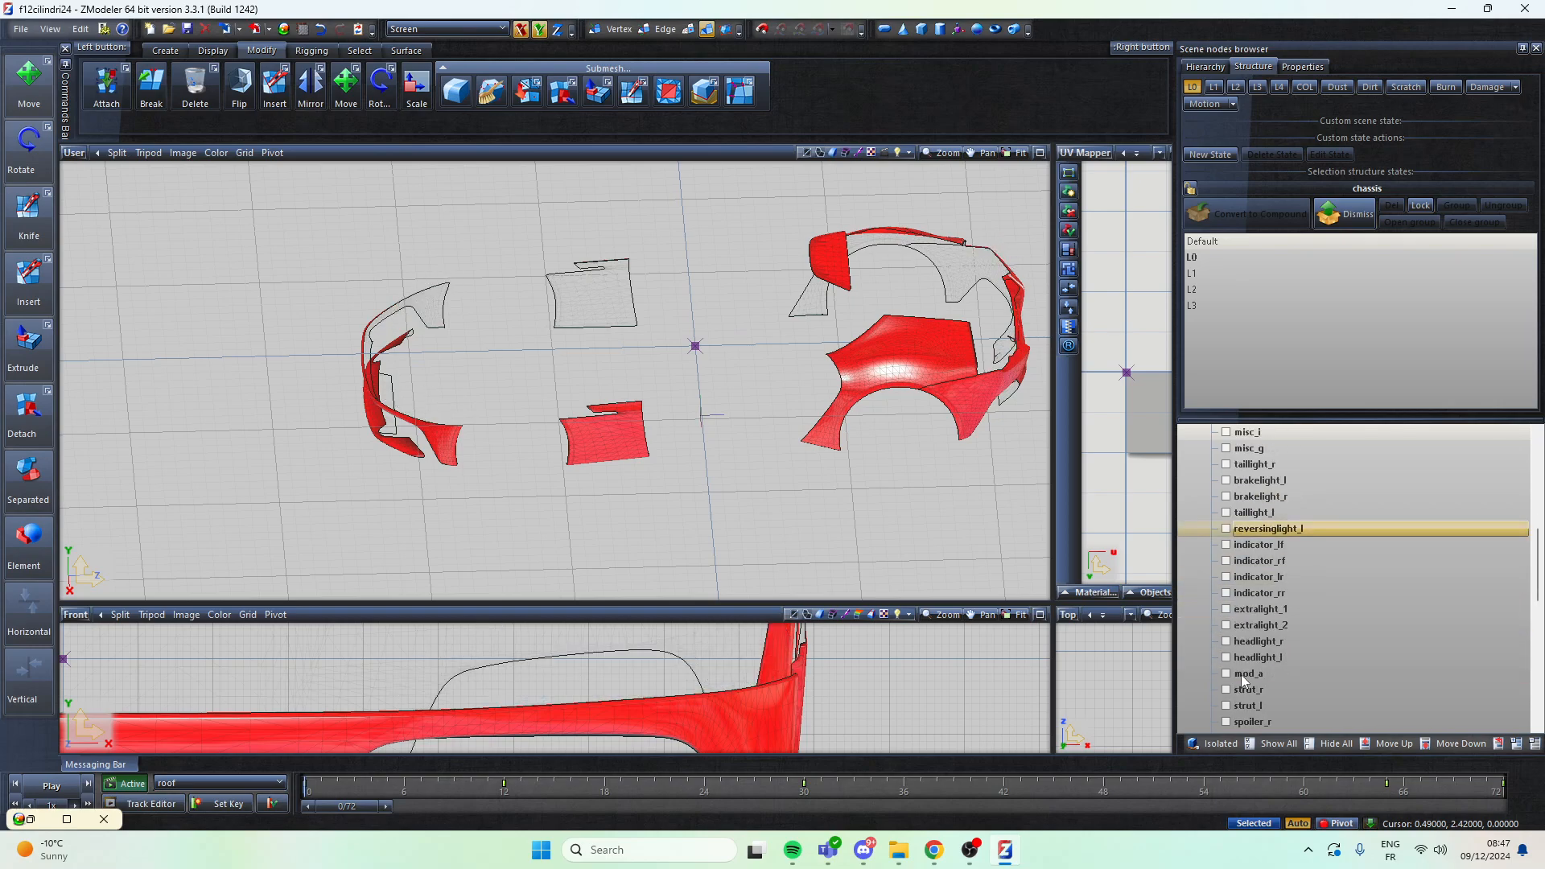
pyautogui.click(1227, 577)
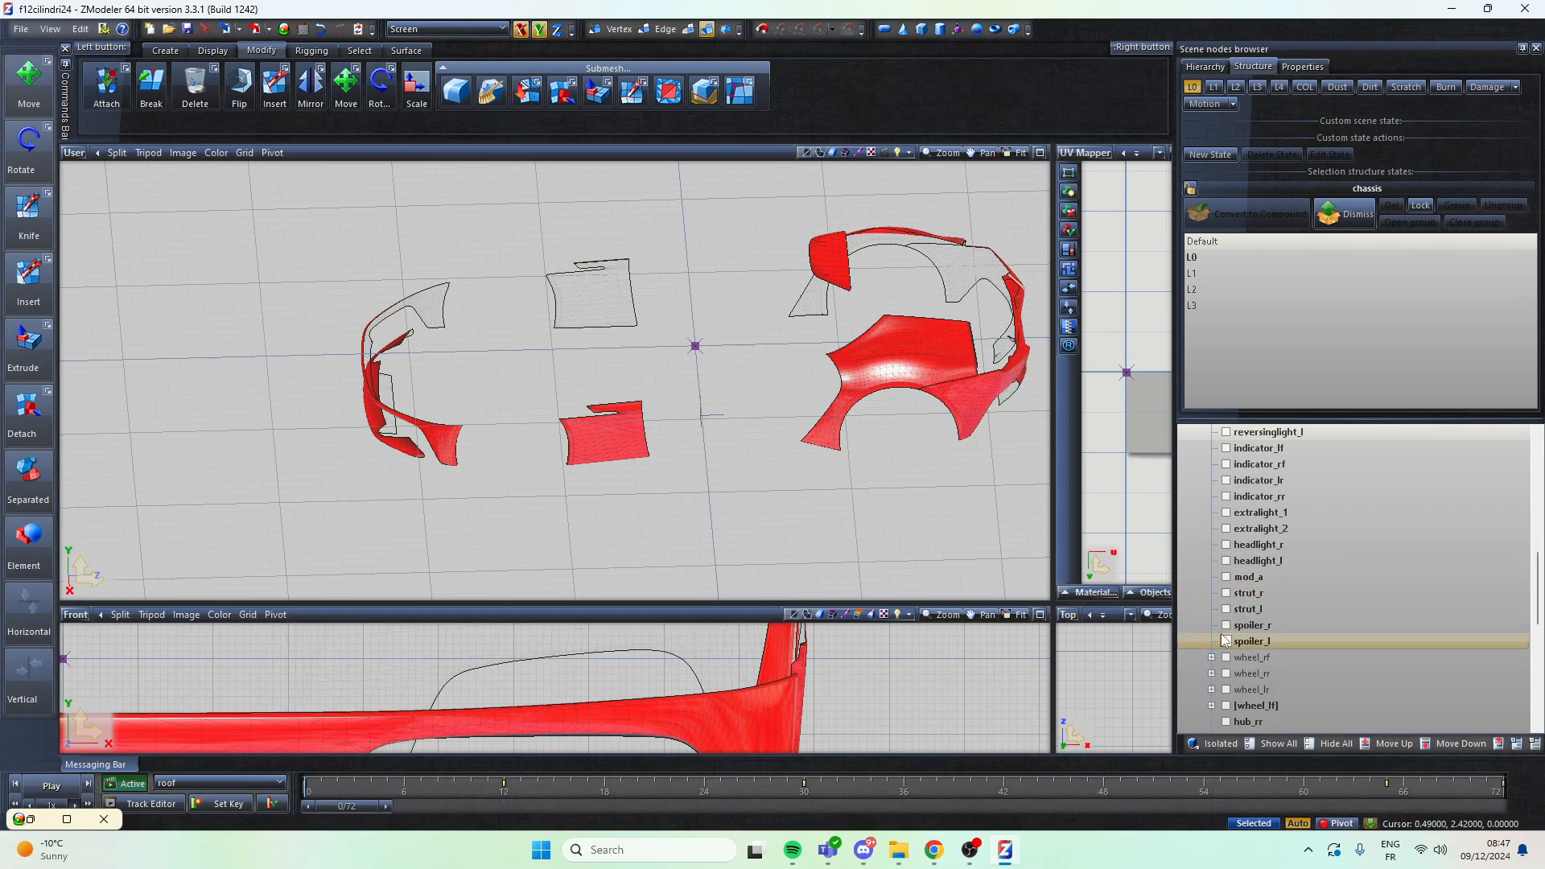
# Step: Display door_dside_f, door_pside_f, boot and bonnet together with the bodyshell and view the assembled painted body
pyautogui.scroll(-3, 1228, 635)
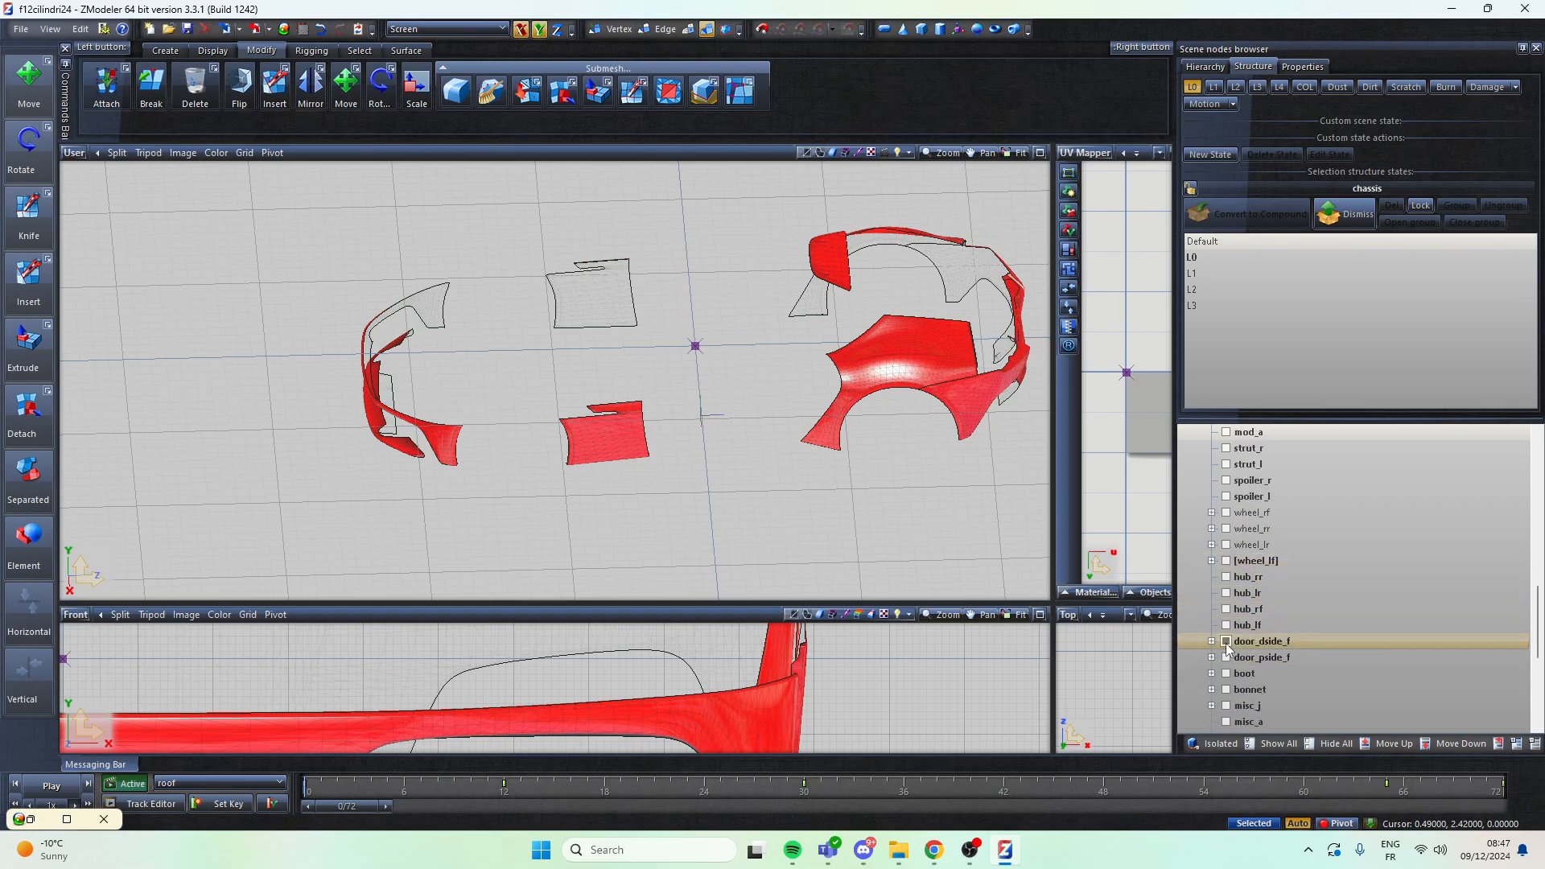
pyautogui.scroll(-1, 1255, 657)
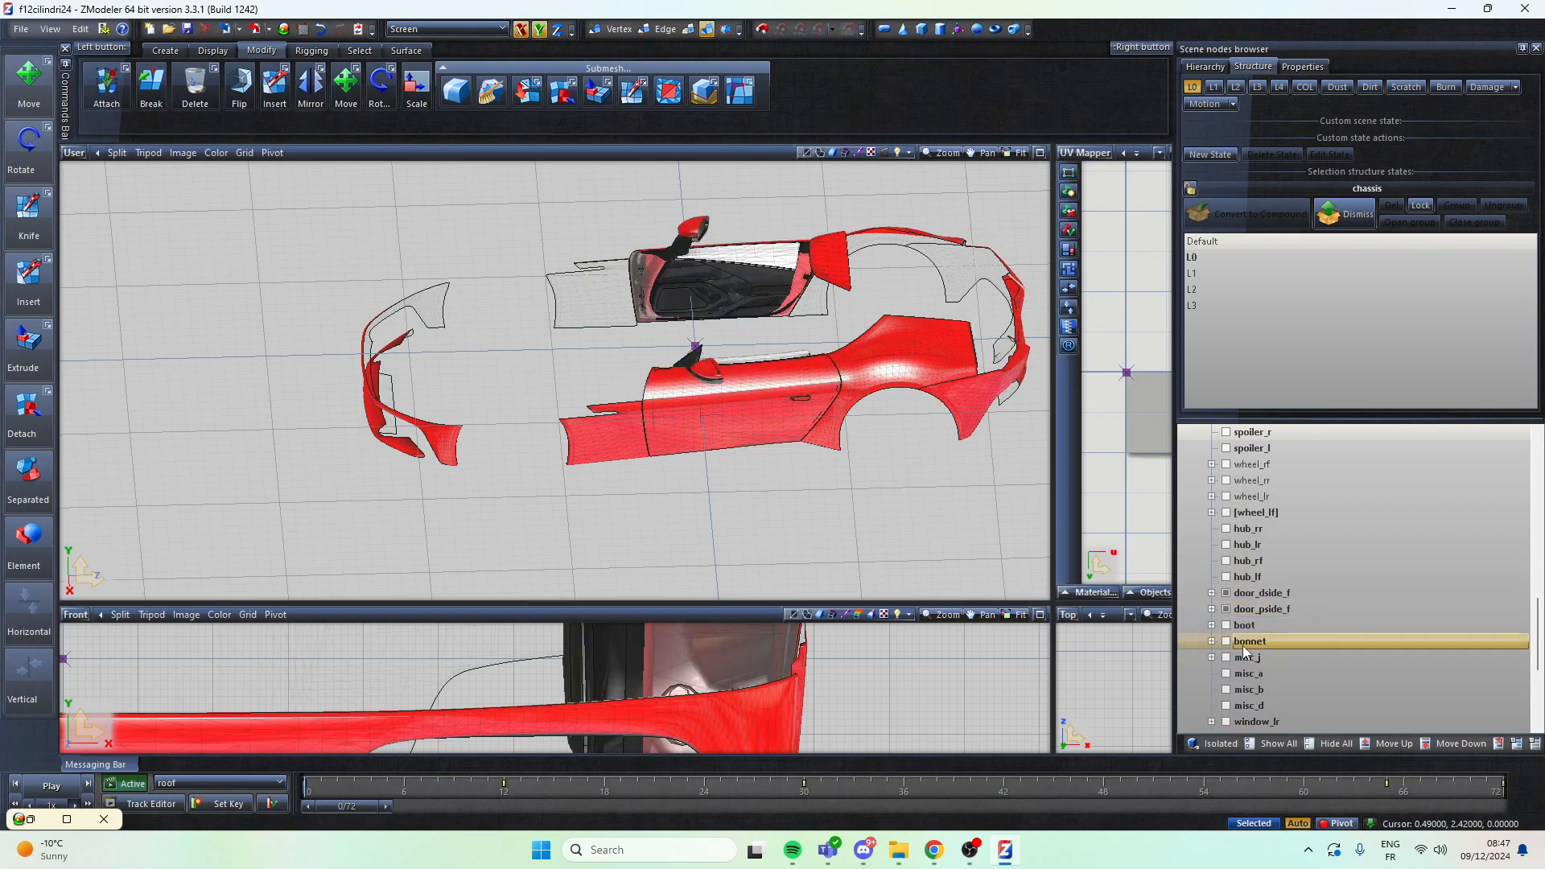
pyautogui.click(1224, 640)
pyautogui.scroll(-2, 1225, 641)
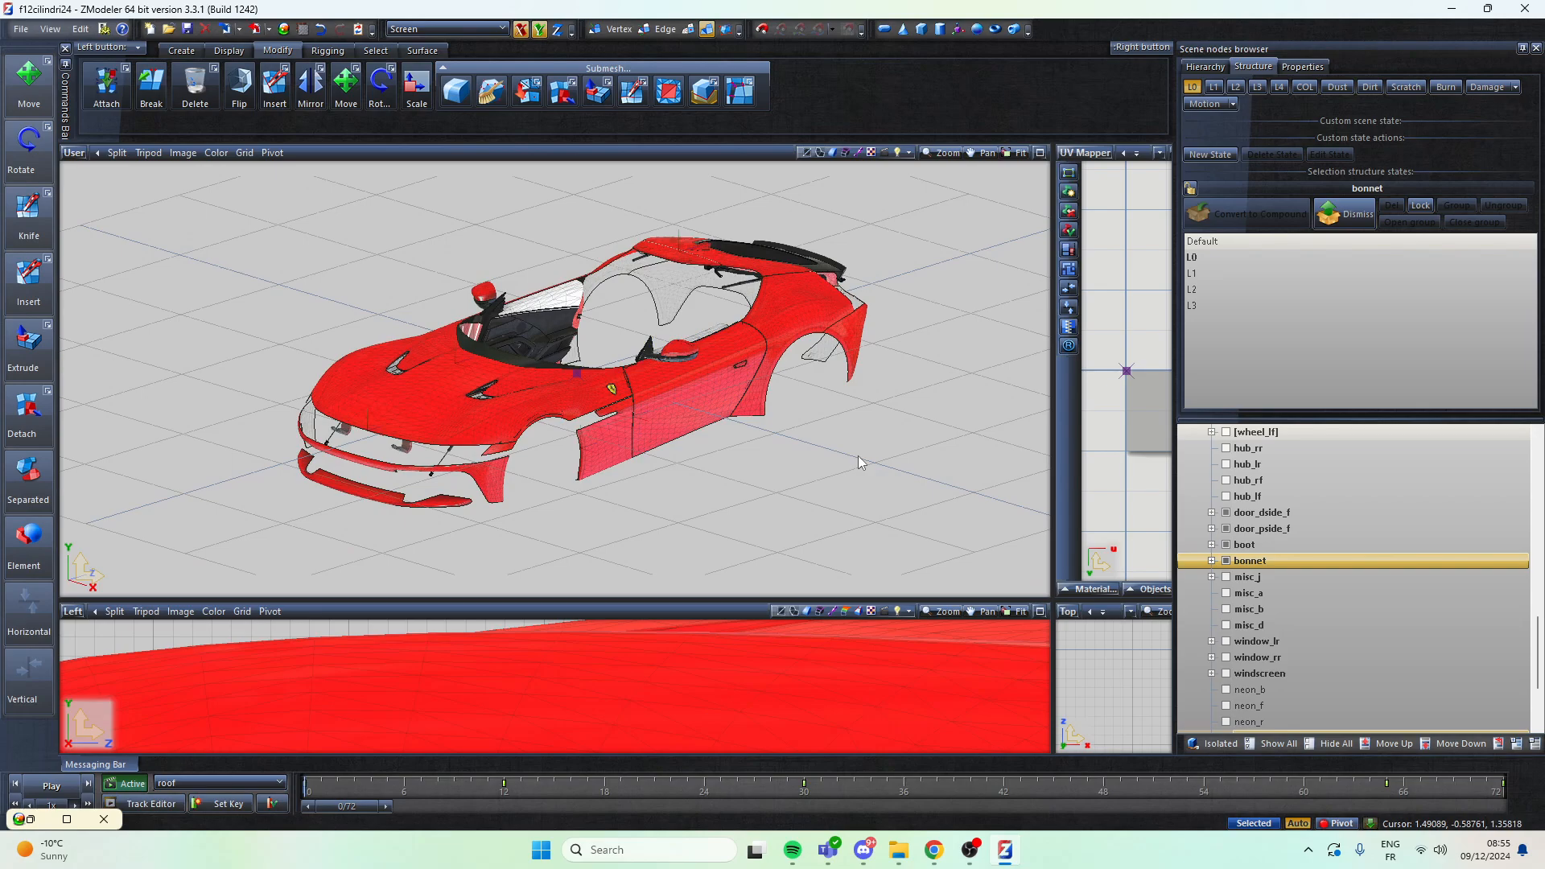
pyautogui.moveTo(875, 420); pyautogui.dragTo(734, 328, button='middle')
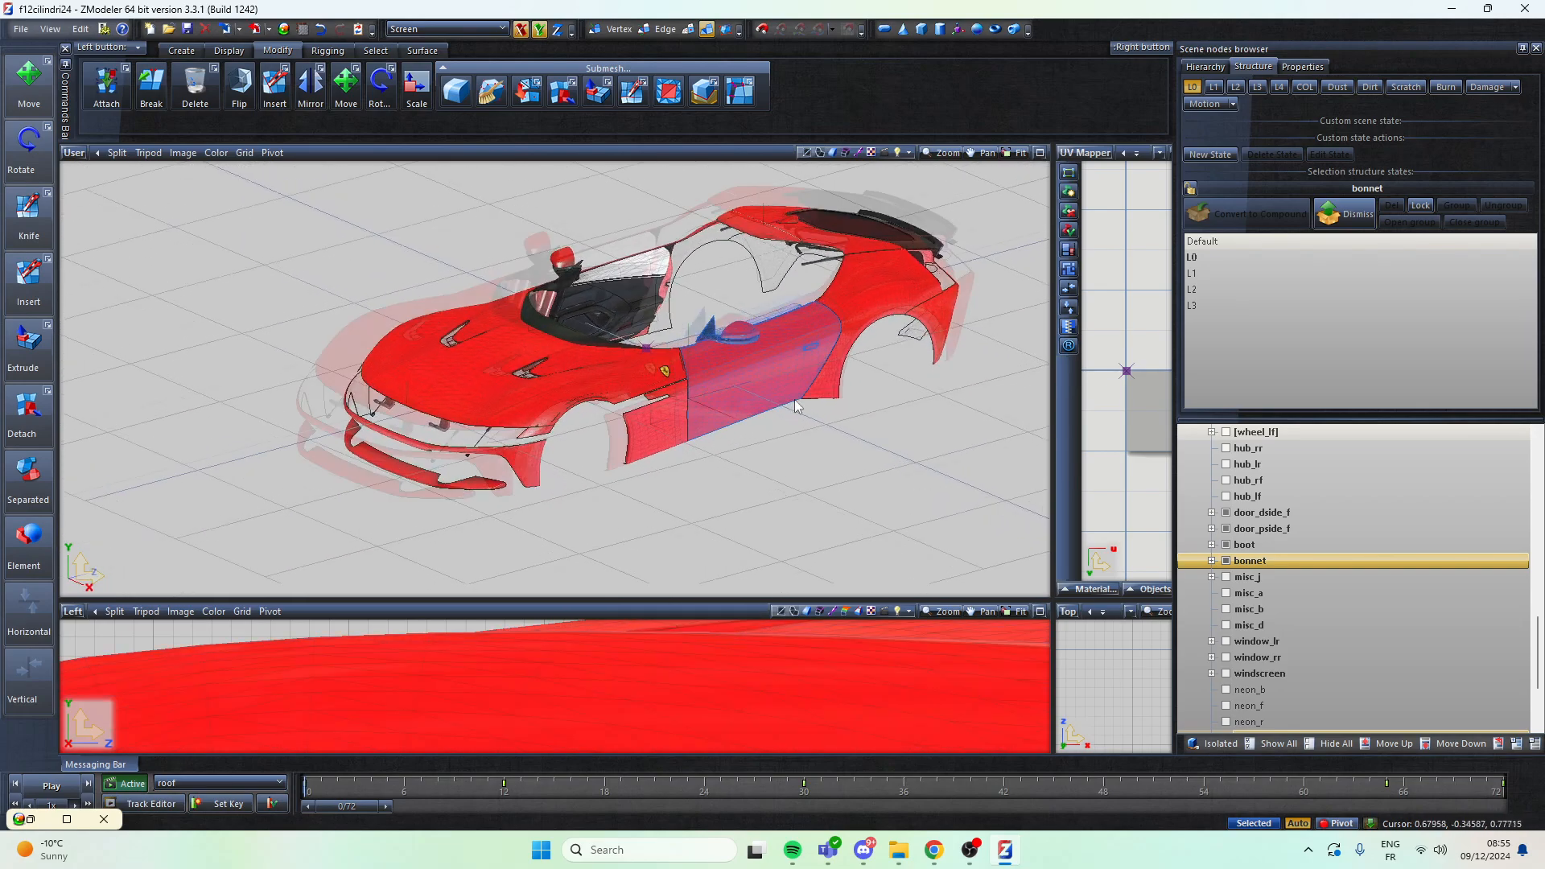
pyautogui.scroll(2, 901, 431)
pyautogui.moveTo(797, 432); pyautogui.dragTo(808, 432, button='middle')
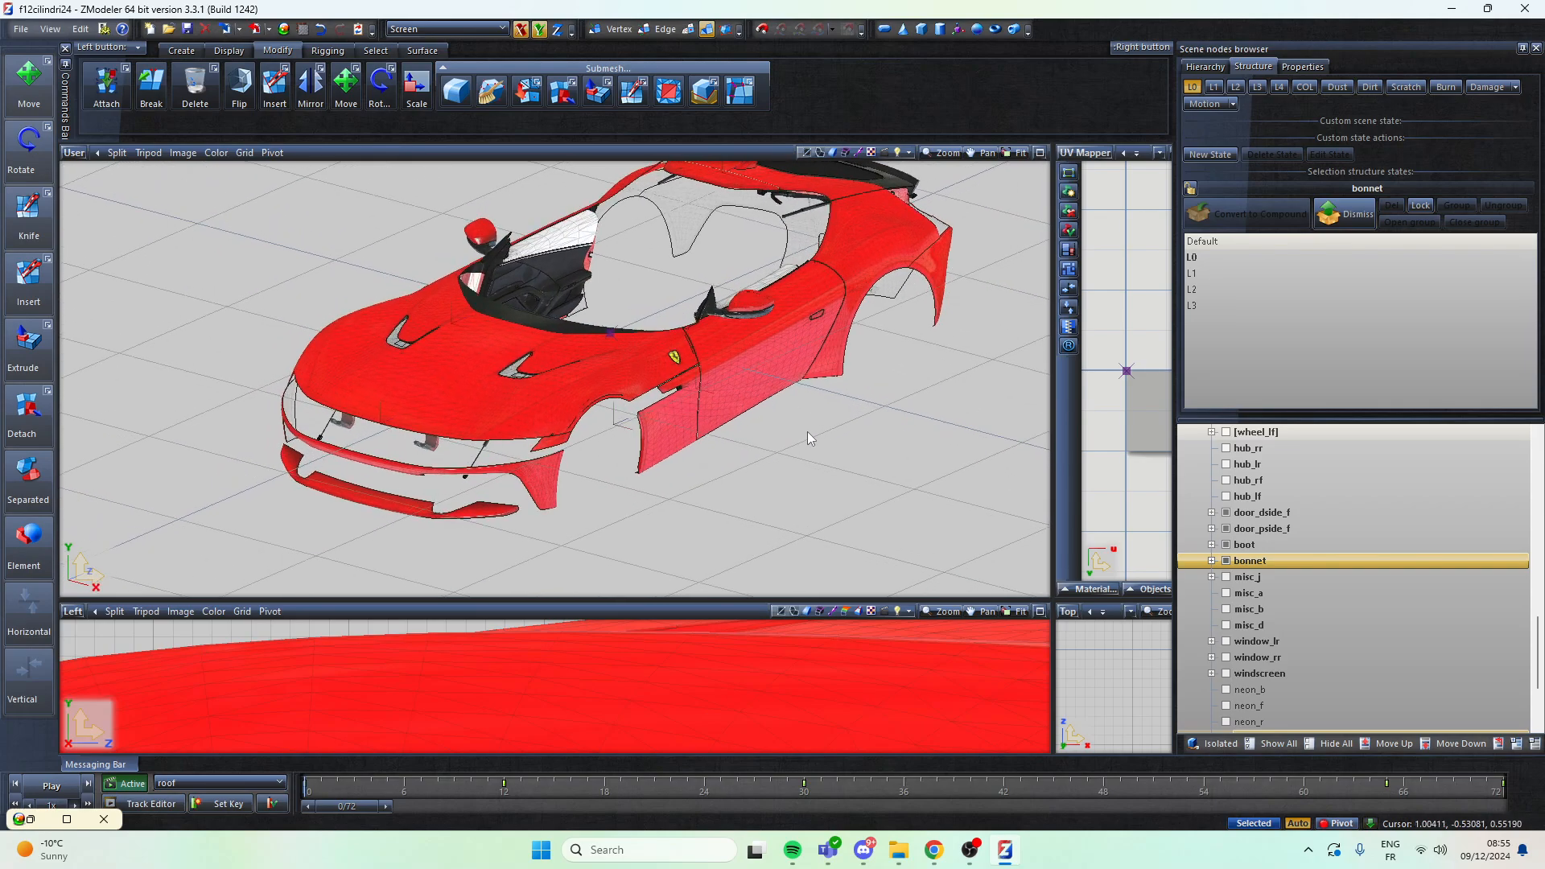
pyautogui.scroll(-3, 1349, 562)
pyautogui.scroll(2, 1344, 558)
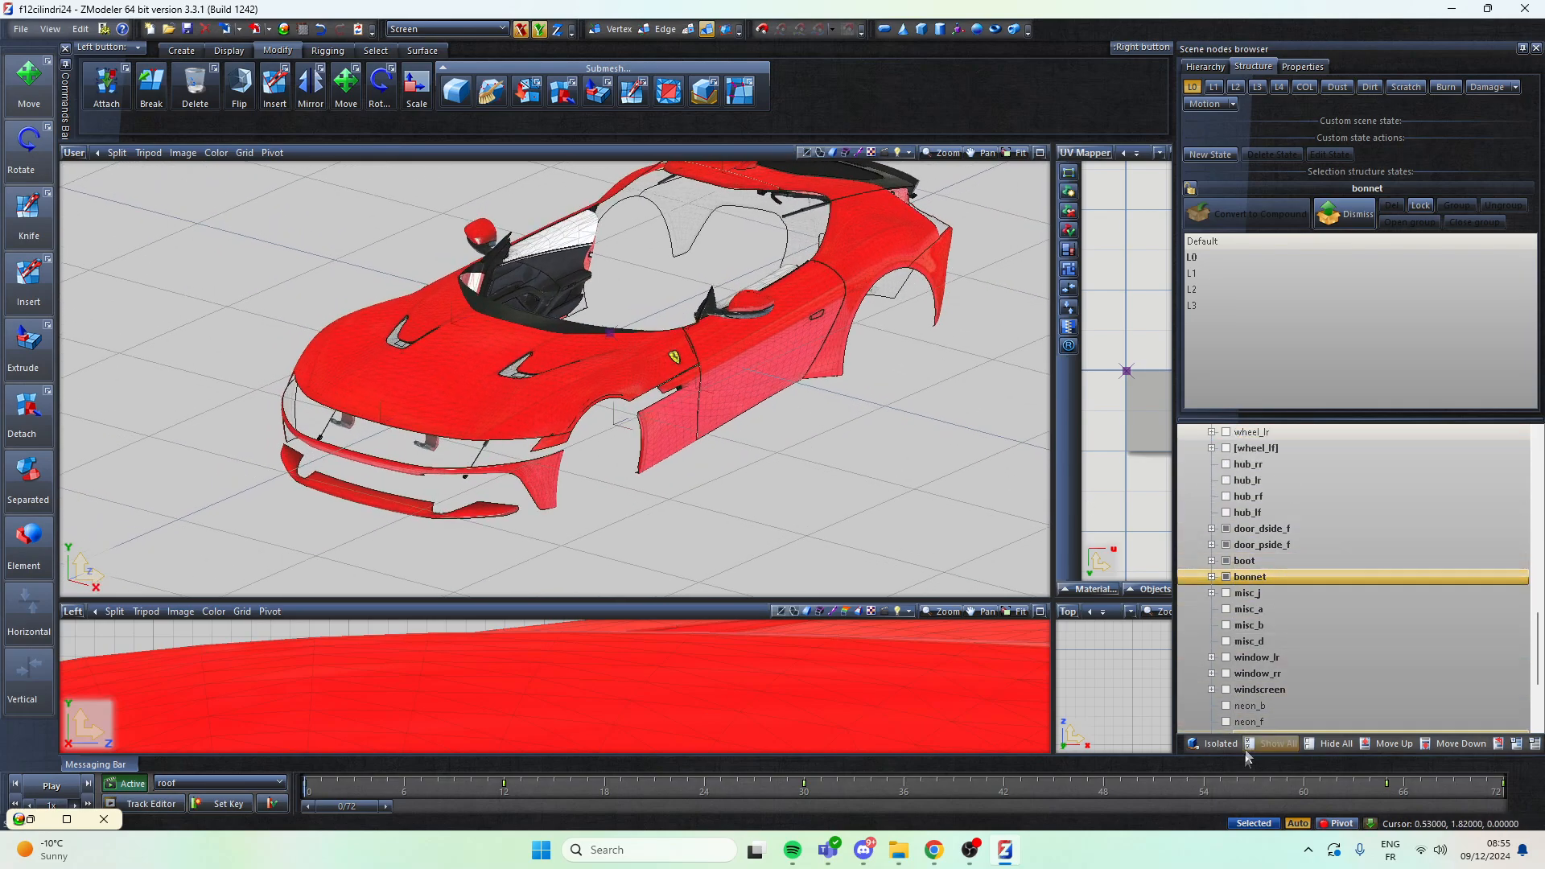
# Step: Isolate the bonnet and switch to polygon-level editing
pyautogui.click(1215, 742)
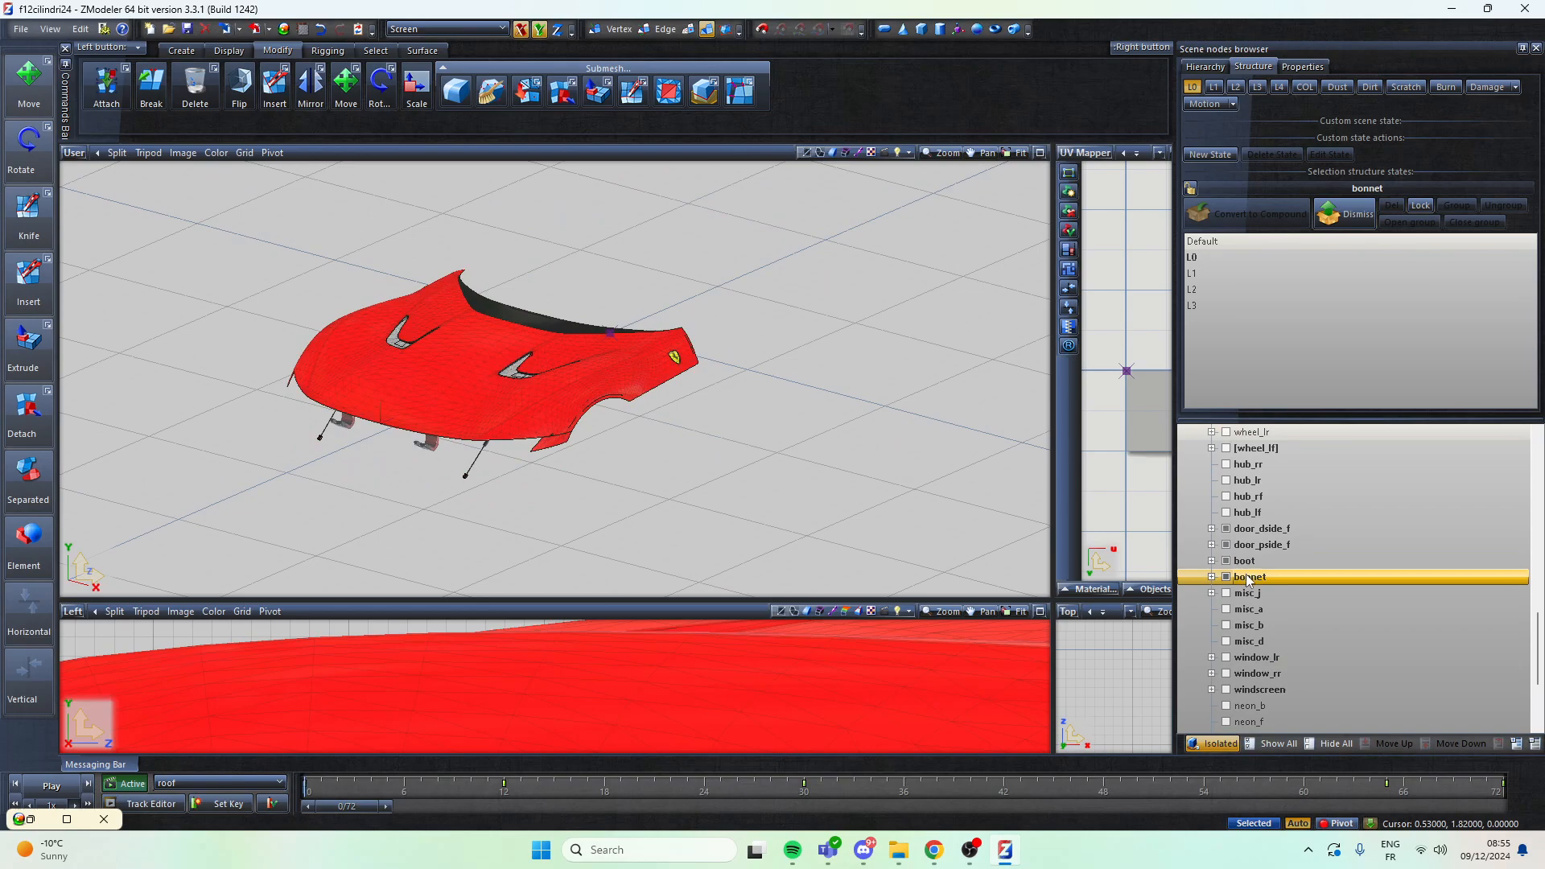
pyautogui.scroll(2, 584, 424)
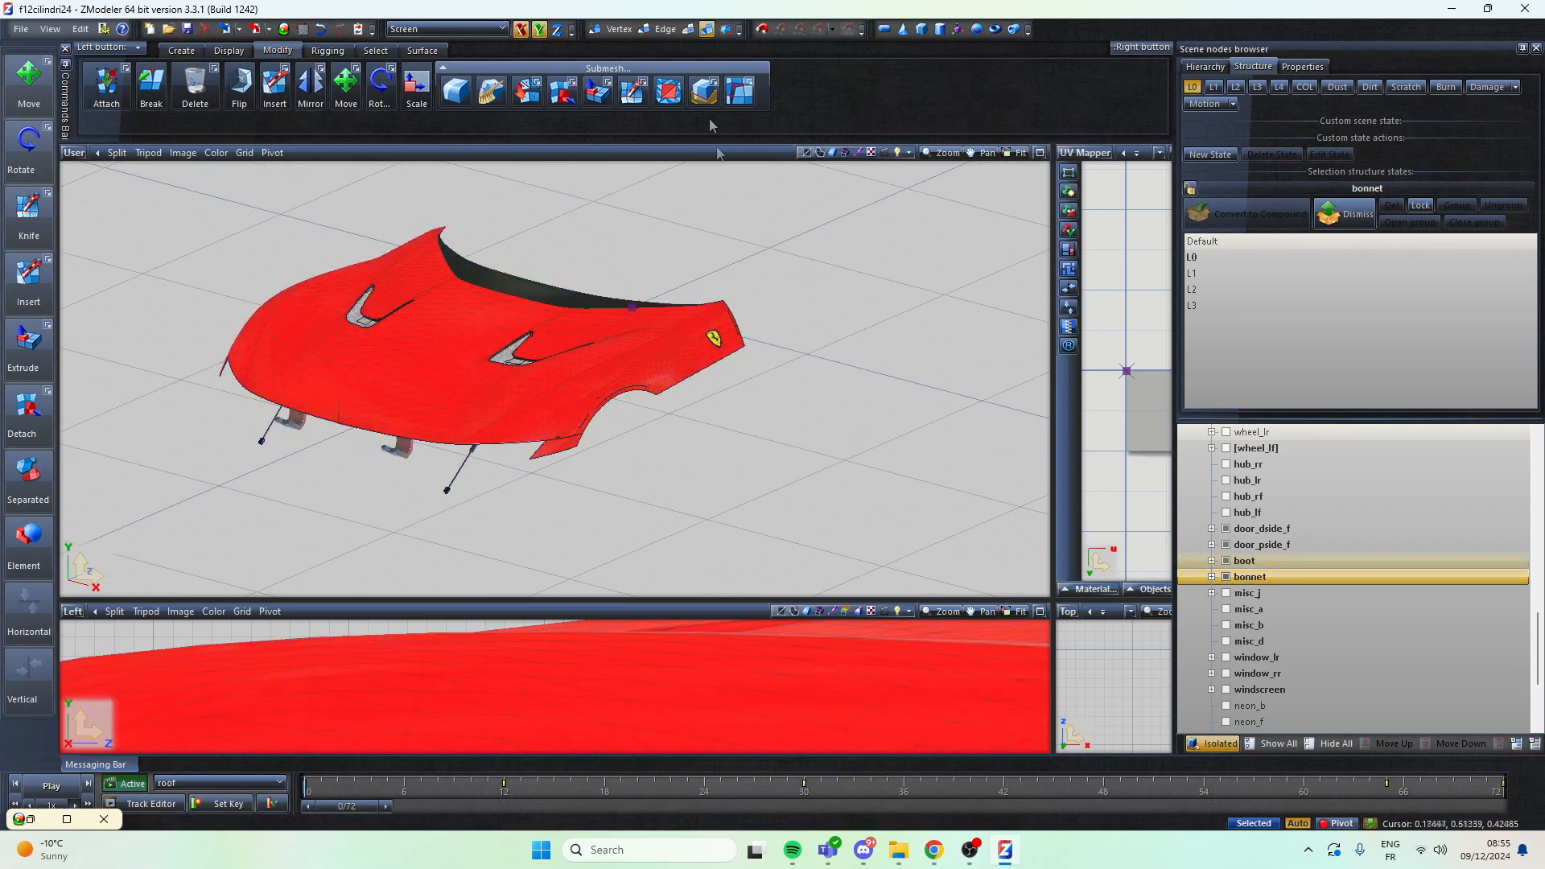
pyautogui.click(688, 31)
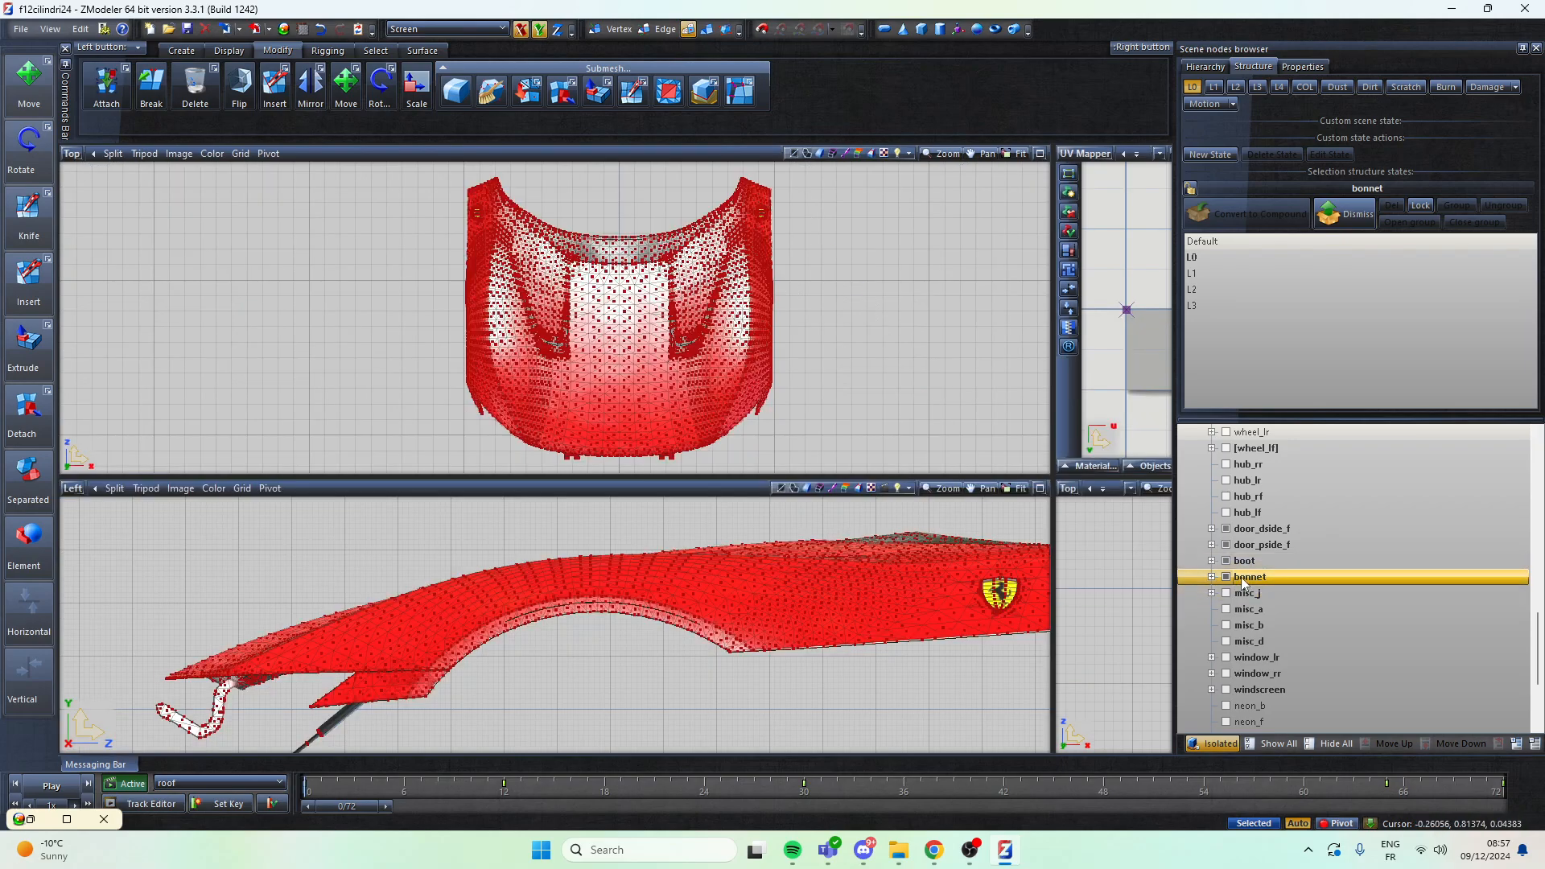
# Step: Examine the bonnet in the Top and Left views to distinguish its upward-facing surface from its side surfaces
pyautogui.moveTo(624, 206); pyautogui.dragTo(665, 185, button='middle')
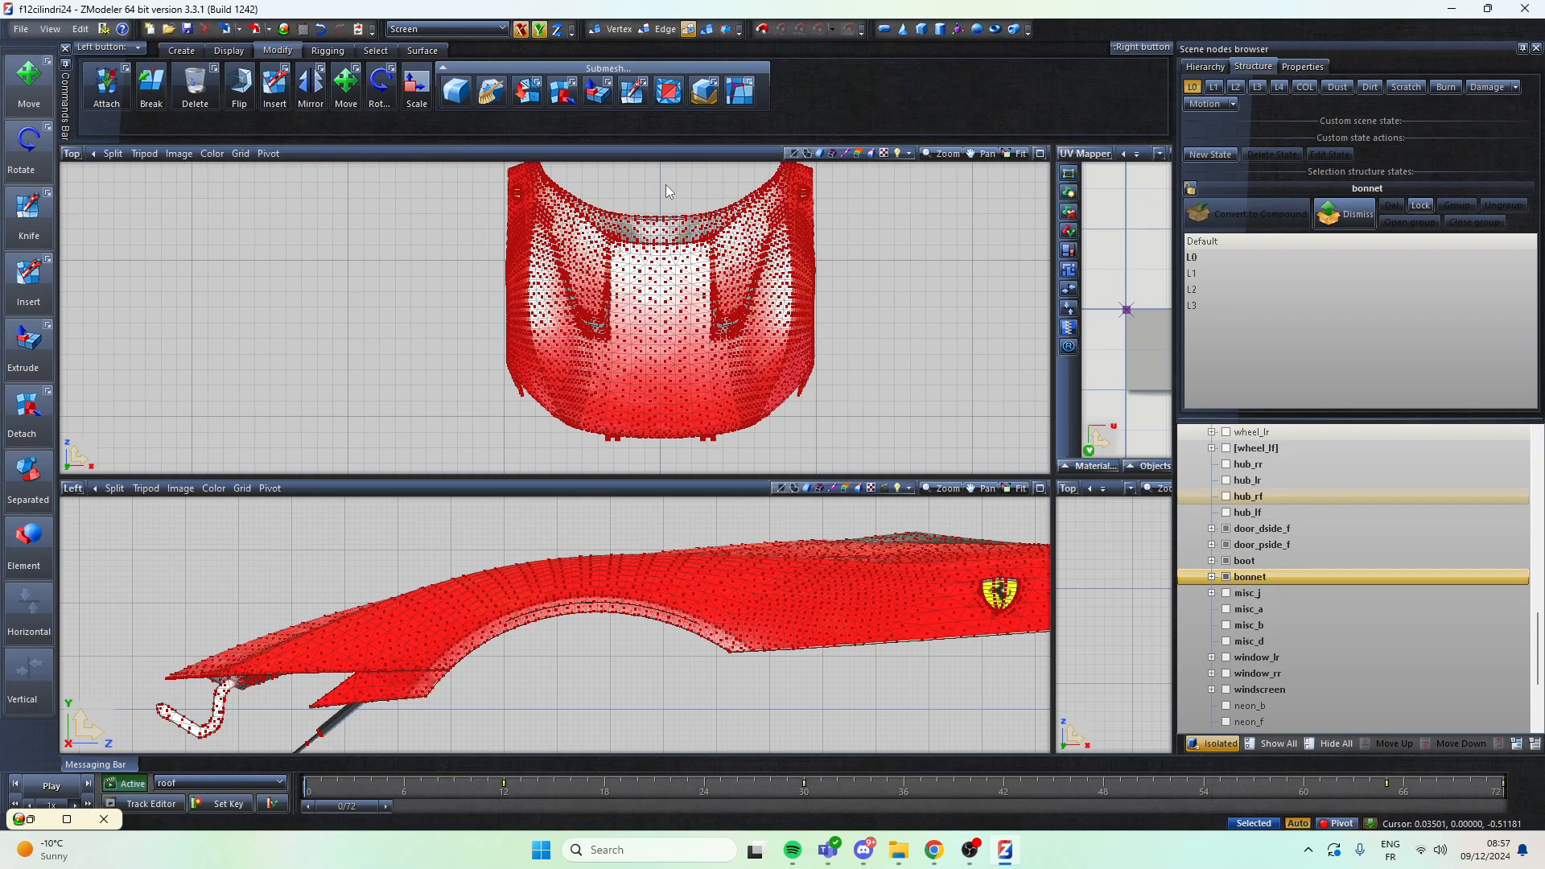
pyautogui.scroll(-3, 490, 520)
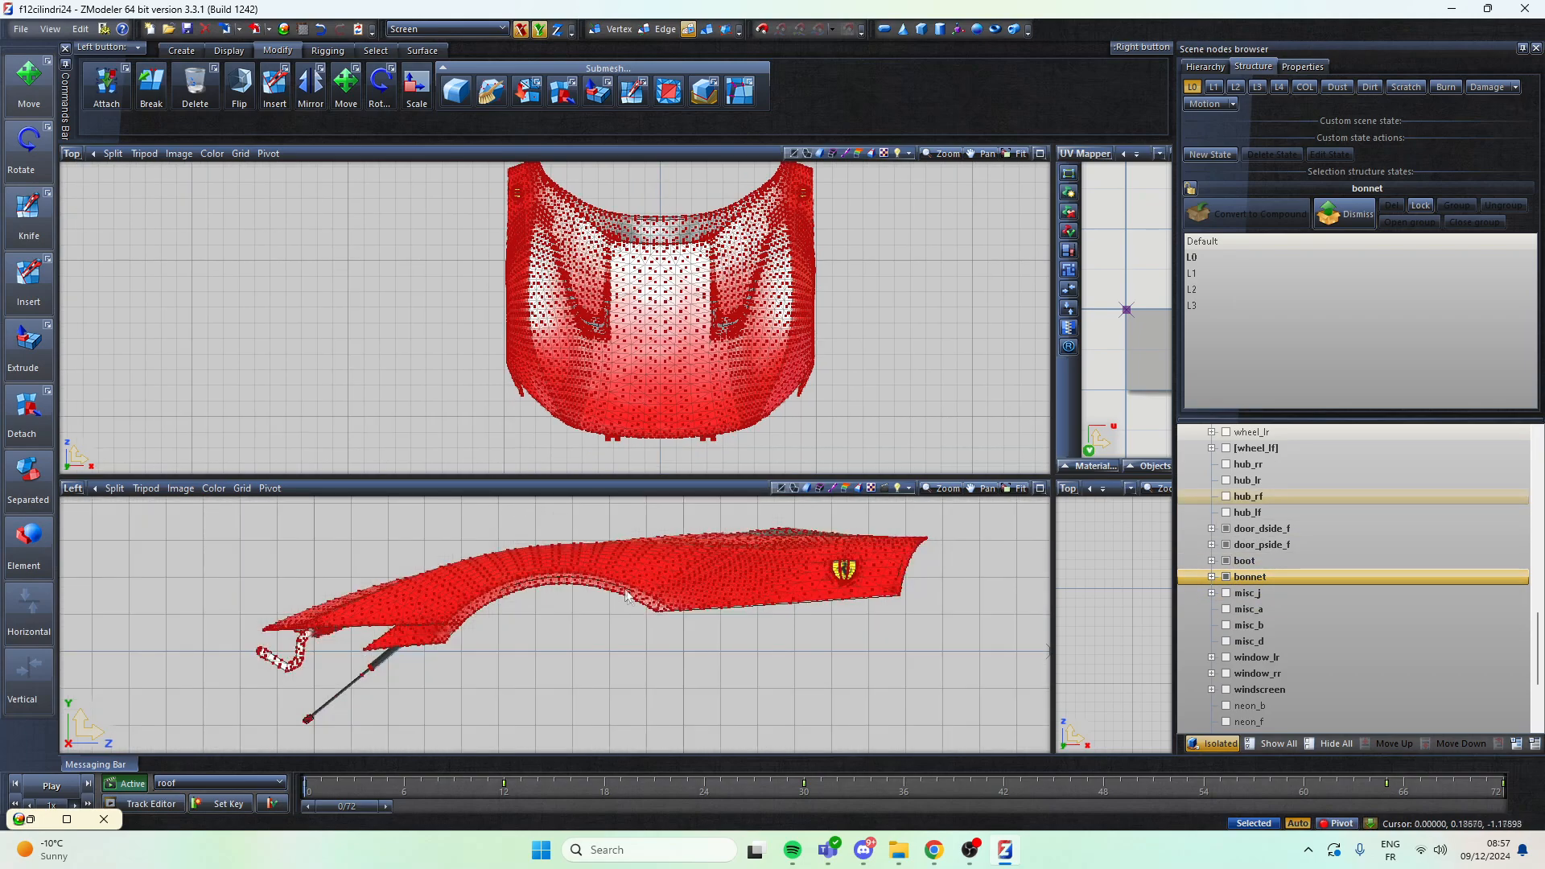
pyautogui.scroll(2, 626, 590)
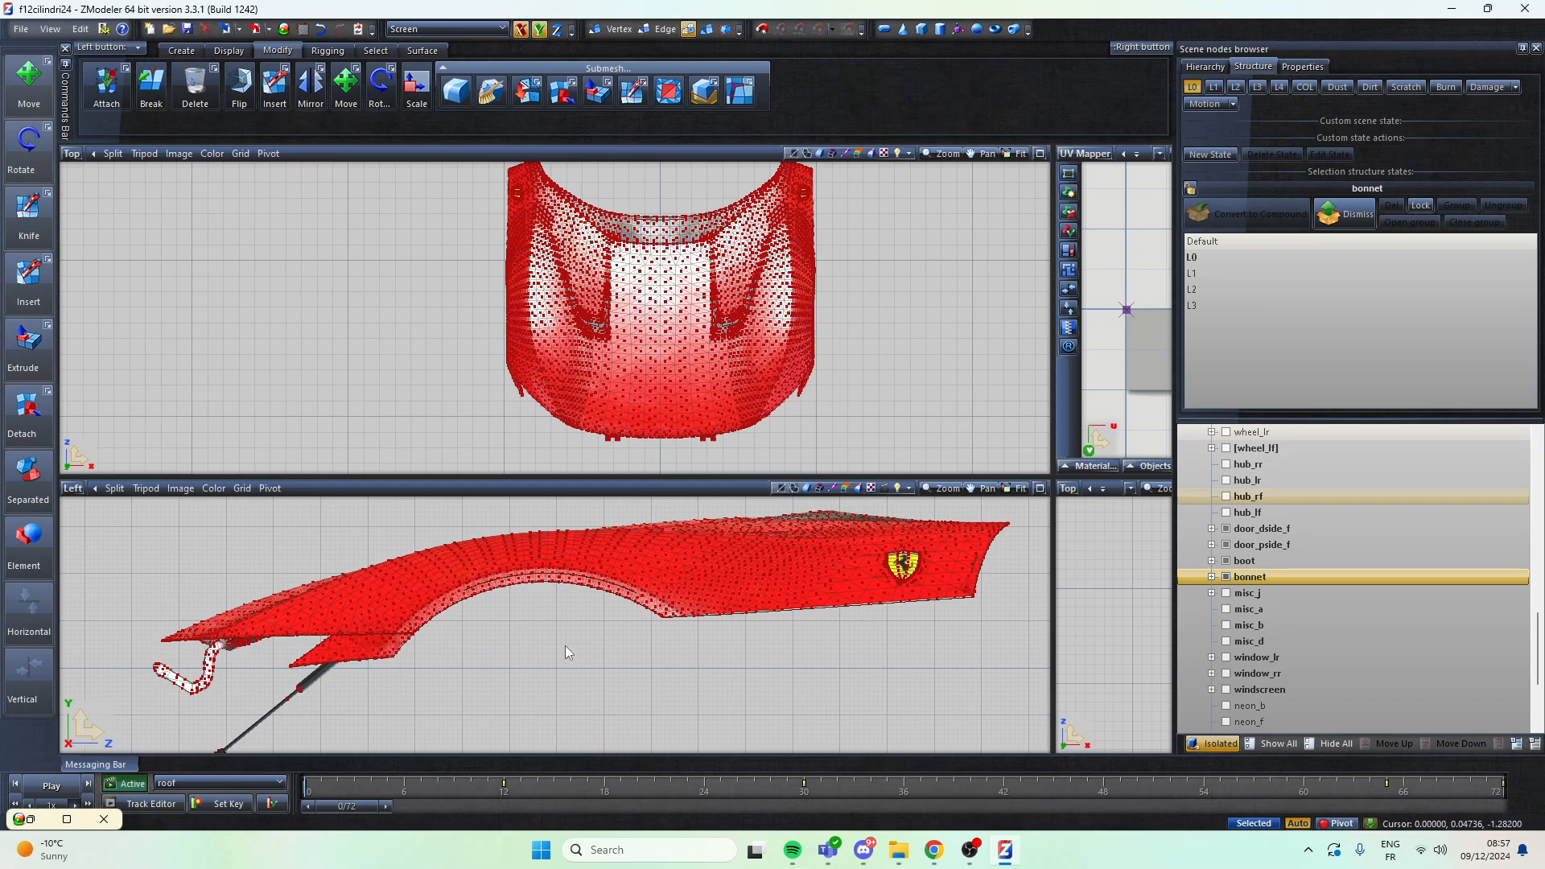
pyautogui.scroll(2, 928, 524)
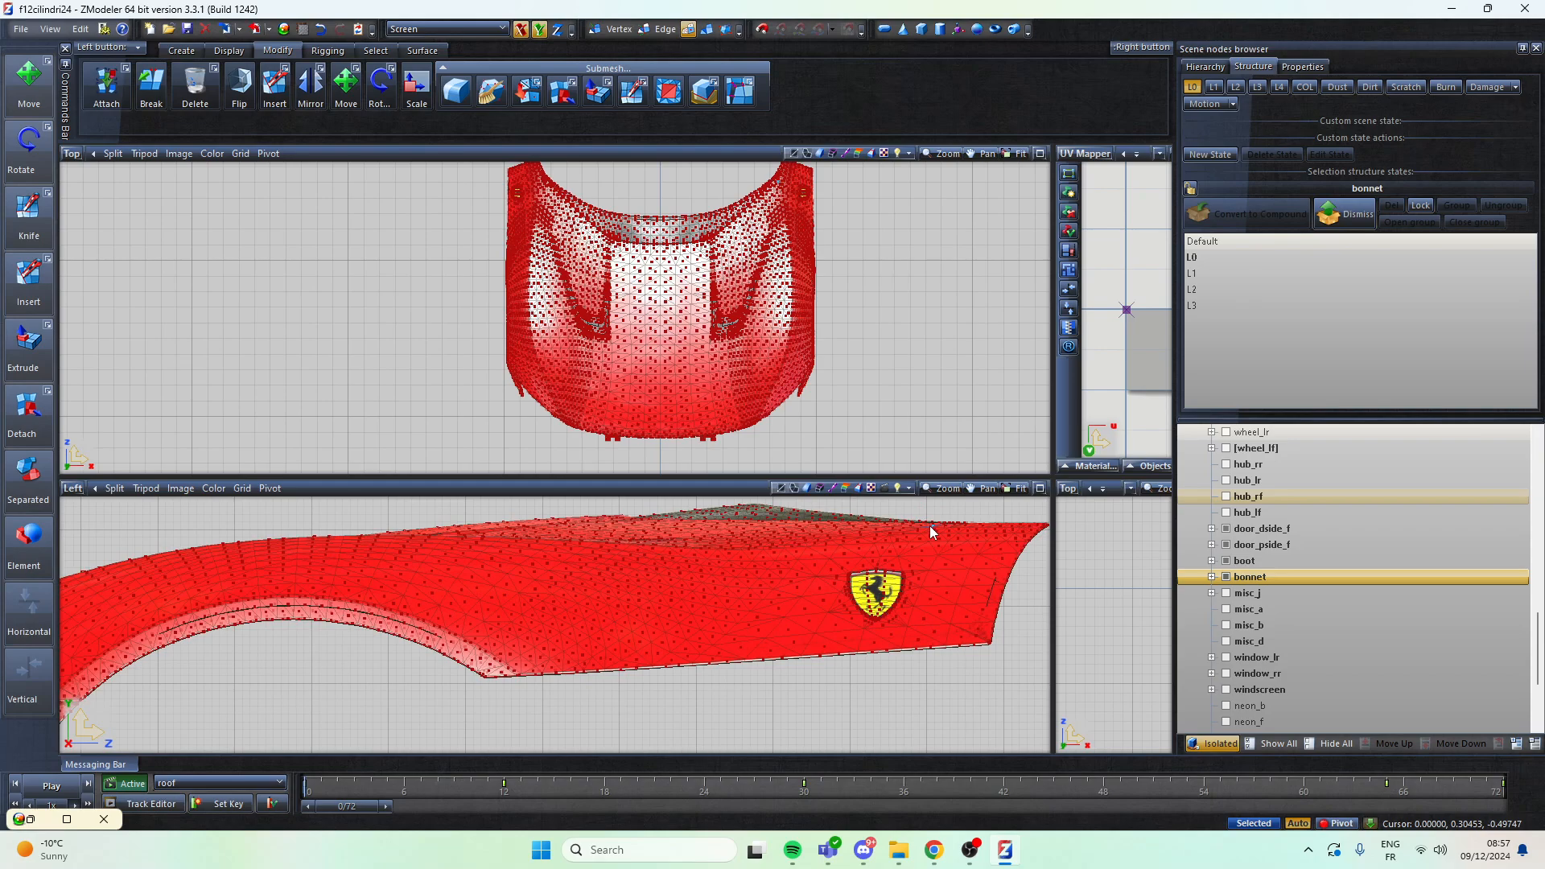
pyautogui.scroll(1, 782, 305)
pyautogui.scroll(-4, 785, 338)
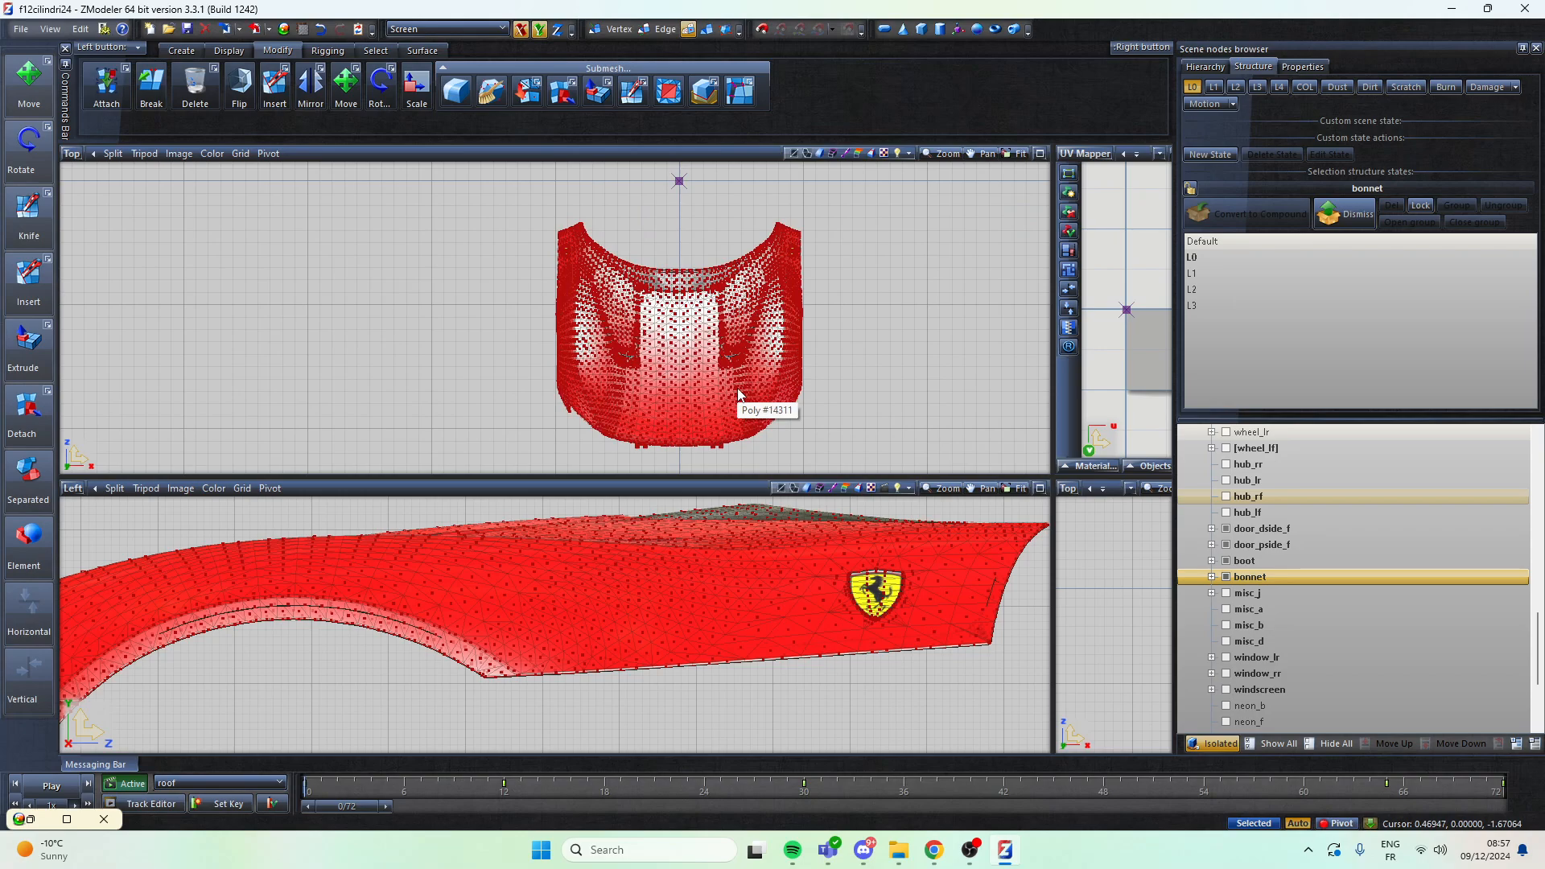
pyautogui.moveTo(588, 190); pyautogui.dragTo(764, 468)
pyautogui.click(703, 210)
pyautogui.moveTo(926, 676); pyautogui.dragTo(948, 689, button='middle')
pyautogui.moveTo(974, 689)
pyautogui.mouseDown()
pyautogui.moveTo(218, 579)
pyautogui.moveTo(225, 566)
pyautogui.mouseUp()
pyautogui.click(236, 542)
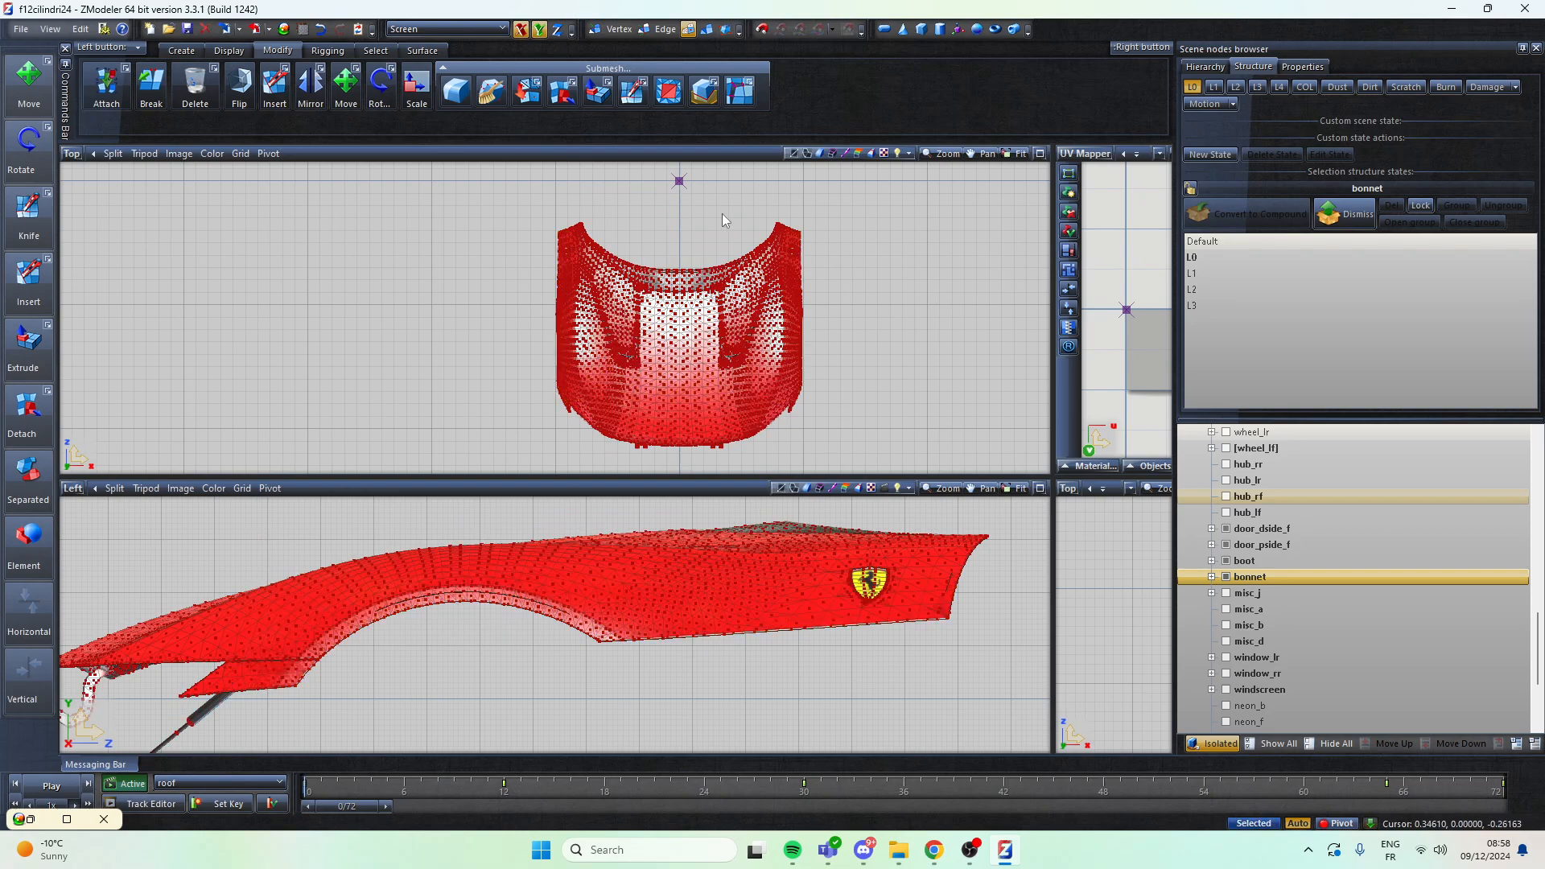
pyautogui.scroll(2, 674, 382)
pyautogui.scroll(2, 696, 374)
pyautogui.scroll(1, 860, 414)
pyautogui.moveTo(979, 669); pyautogui.dragTo(168, 553)
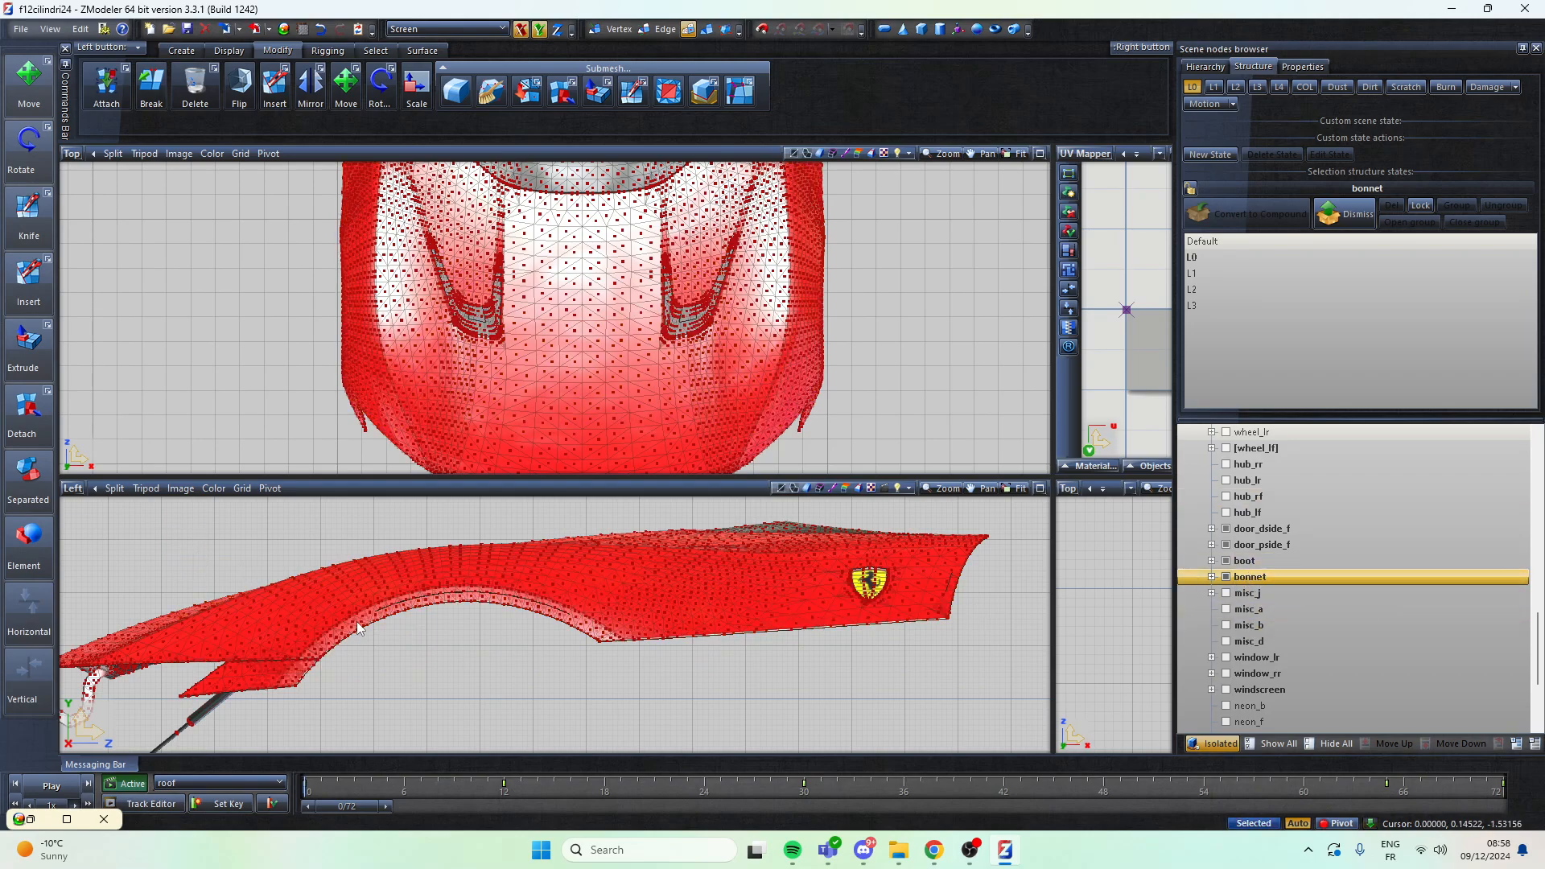
pyautogui.scroll(2, 959, 673)
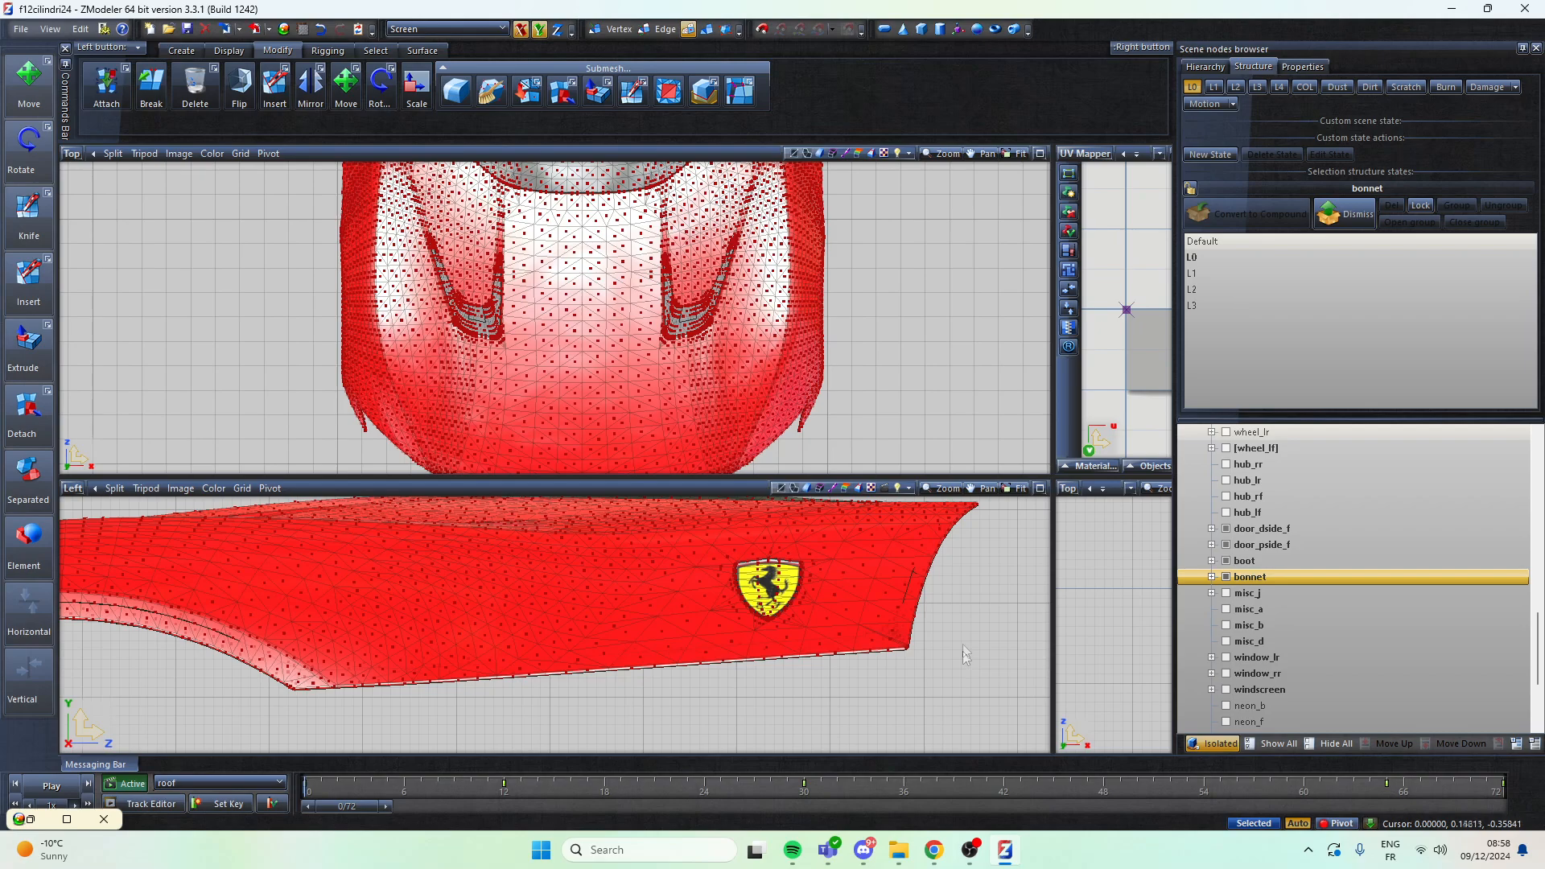
pyautogui.scroll(3, 888, 630)
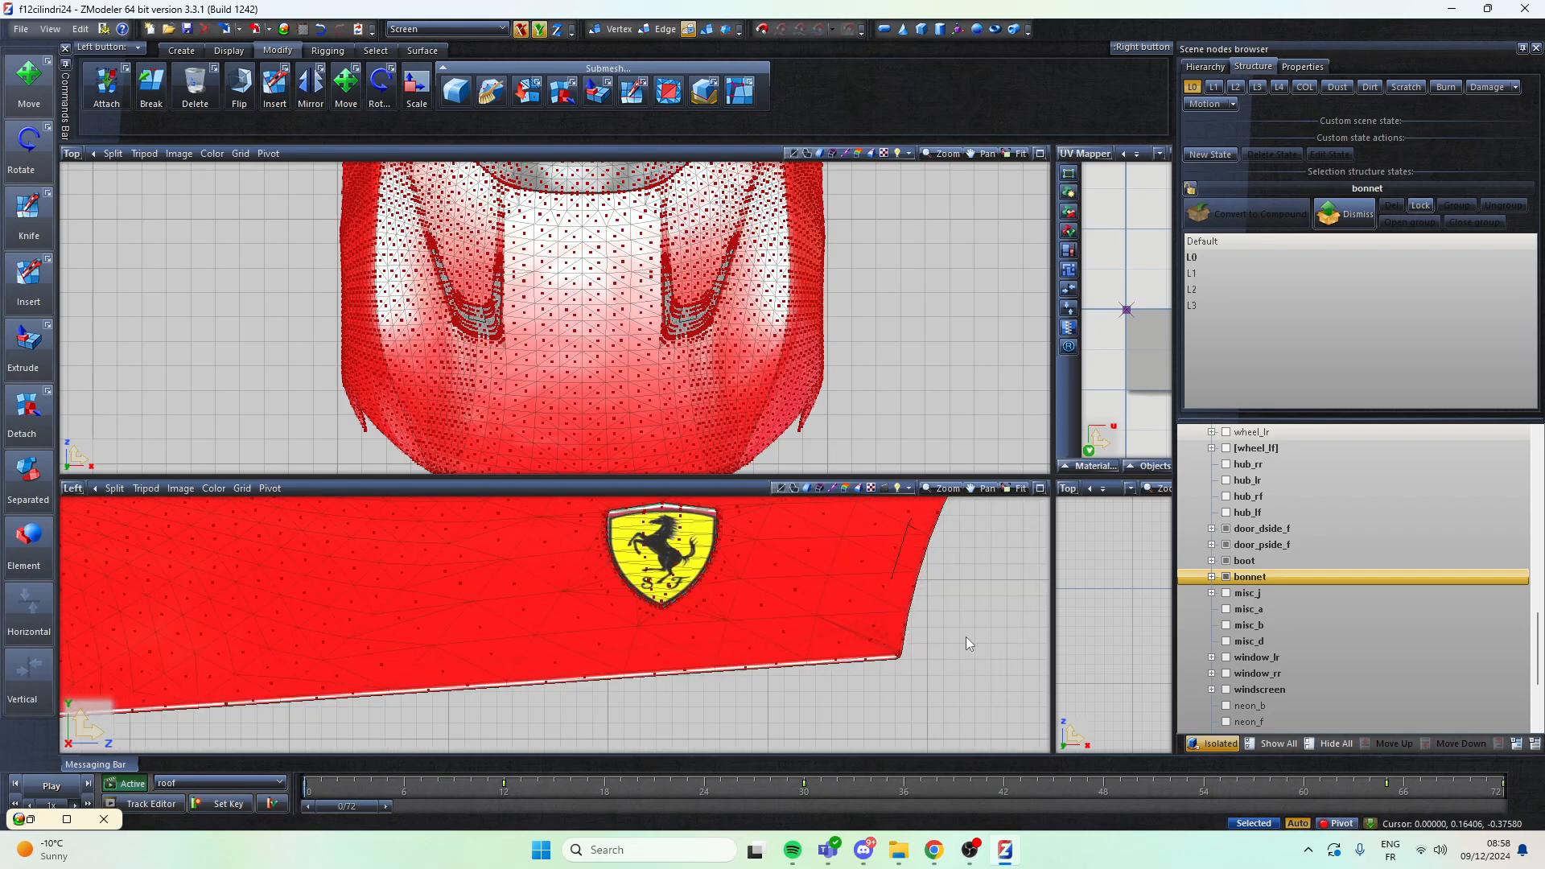
pyautogui.scroll(-3, 971, 634)
pyautogui.scroll(-3, 771, 295)
pyautogui.scroll(2, 643, 427)
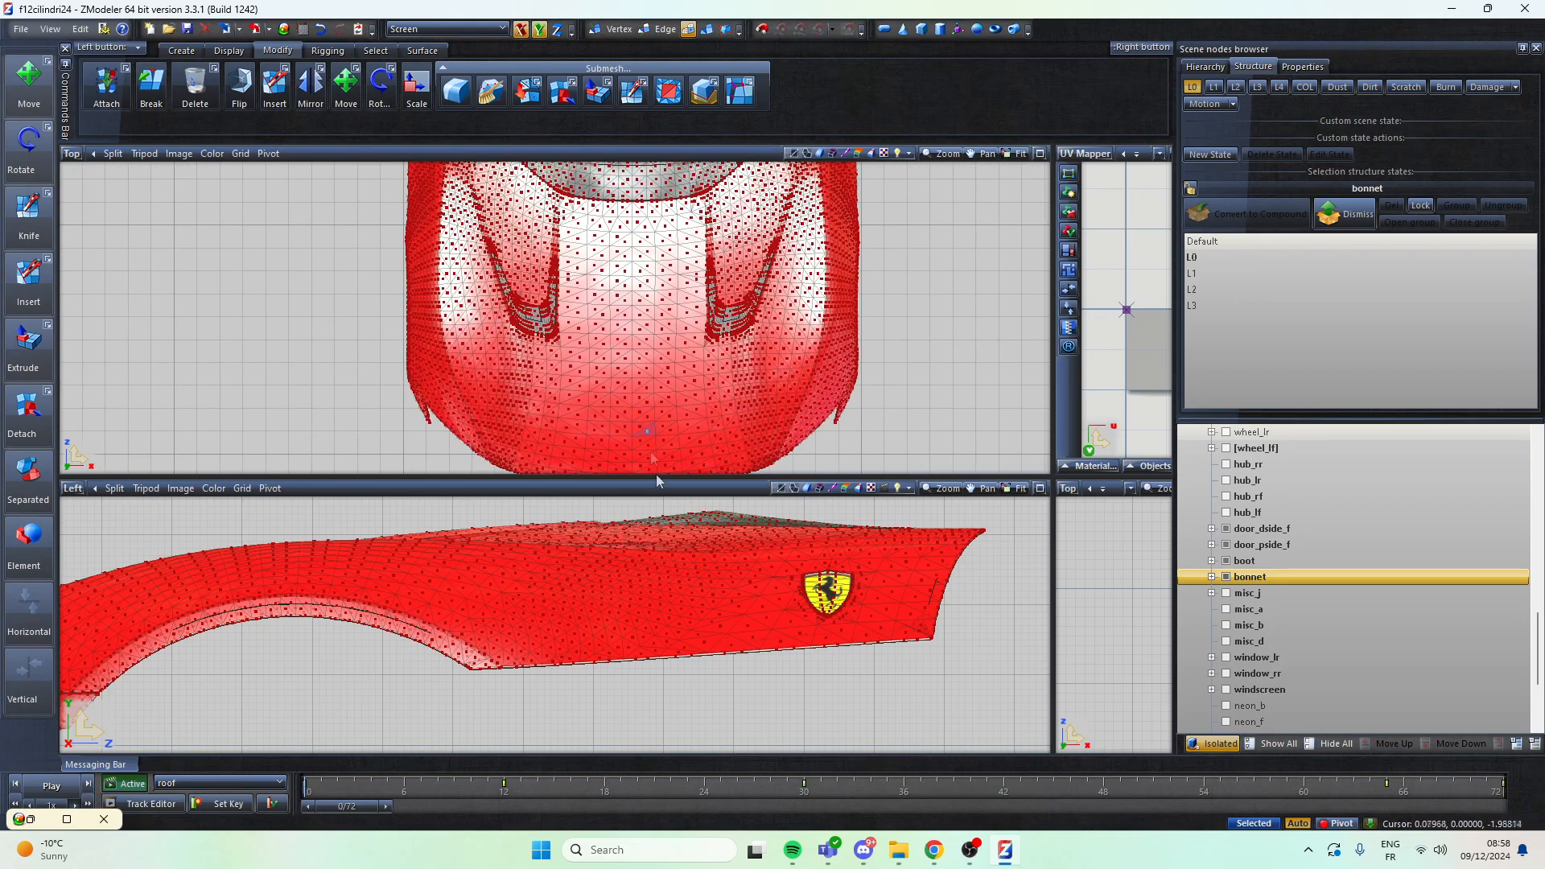
pyautogui.scroll(2, 688, 680)
pyautogui.moveTo(784, 704); pyautogui.dragTo(746, 578, button='middle')
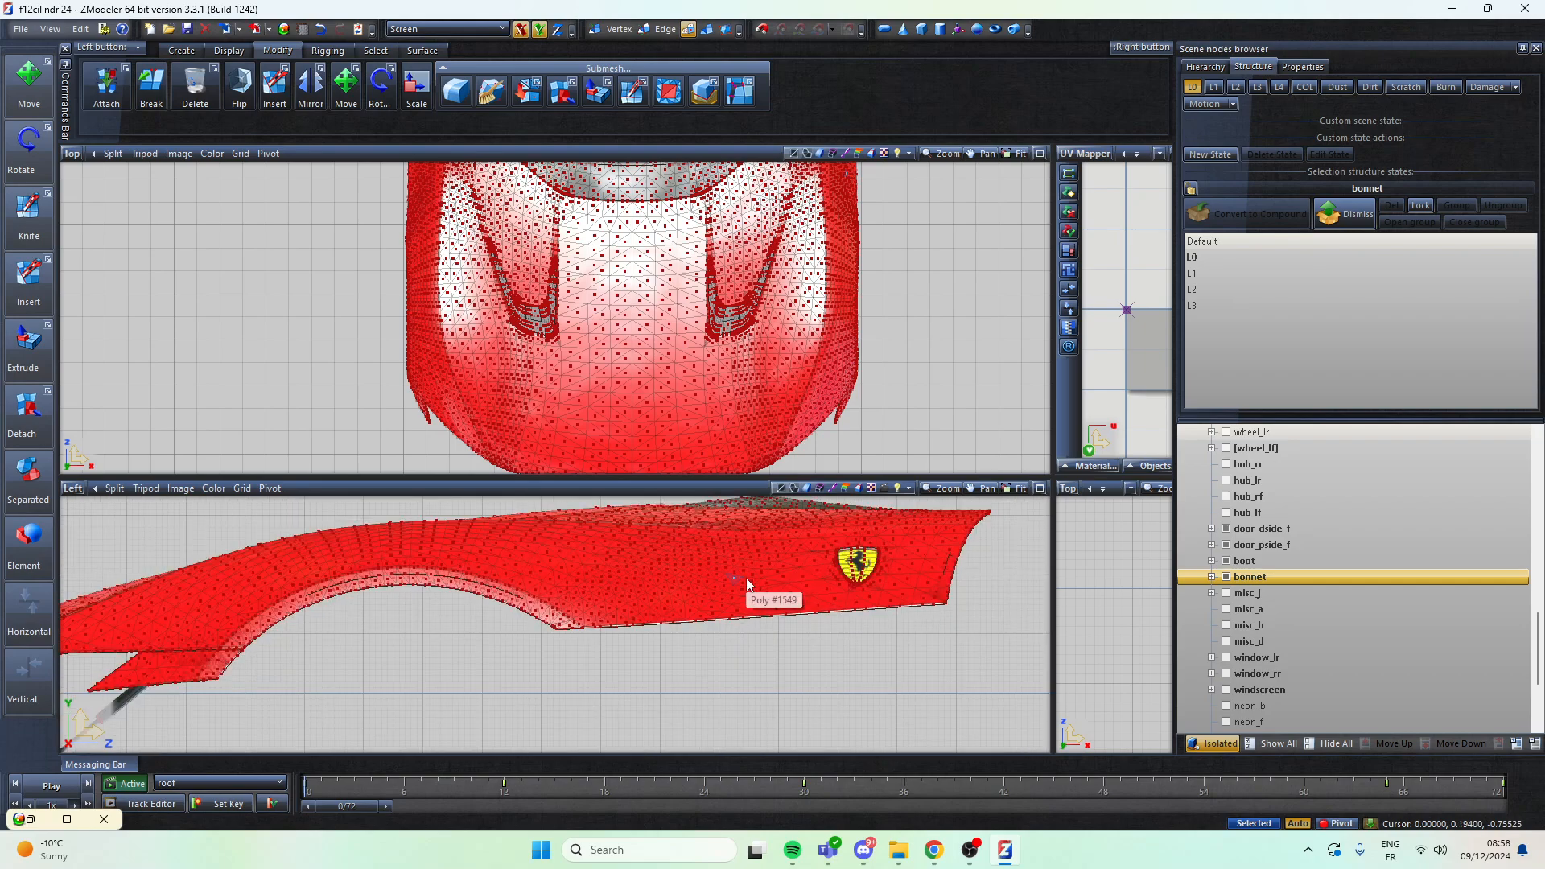
# Step: Select a block of bonnet side polygons between the wheel arch and the Ferrari badge, and check its extent in the Top view
pyautogui.moveTo(810, 655); pyautogui.dragTo(659, 535)
pyautogui.scroll(1, 795, 527)
pyautogui.moveTo(777, 691); pyautogui.dragTo(611, 557)
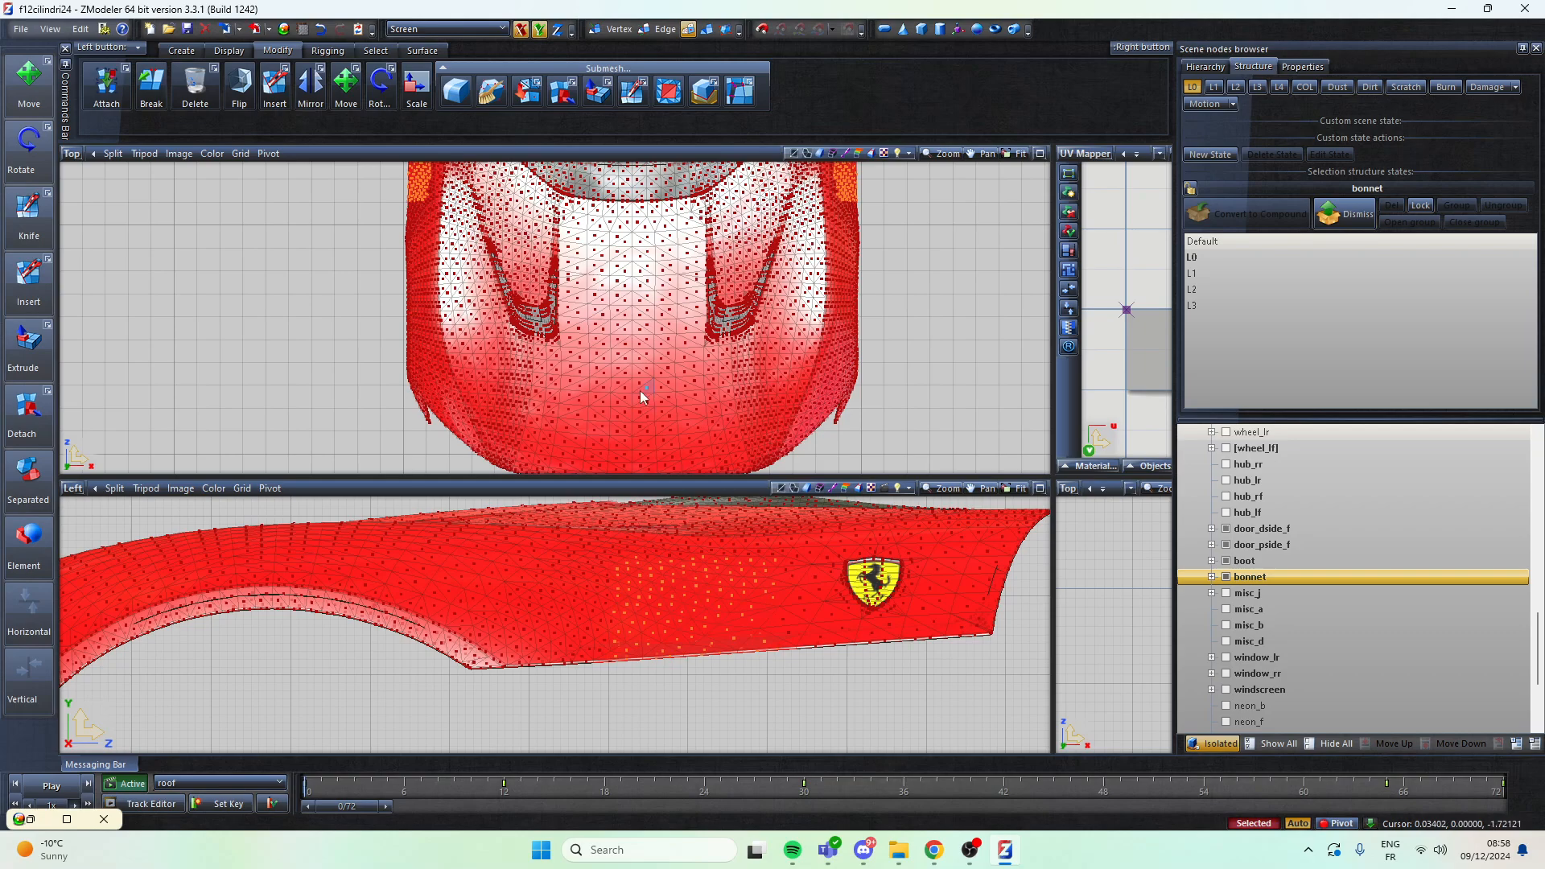
pyautogui.scroll(5, 789, 269)
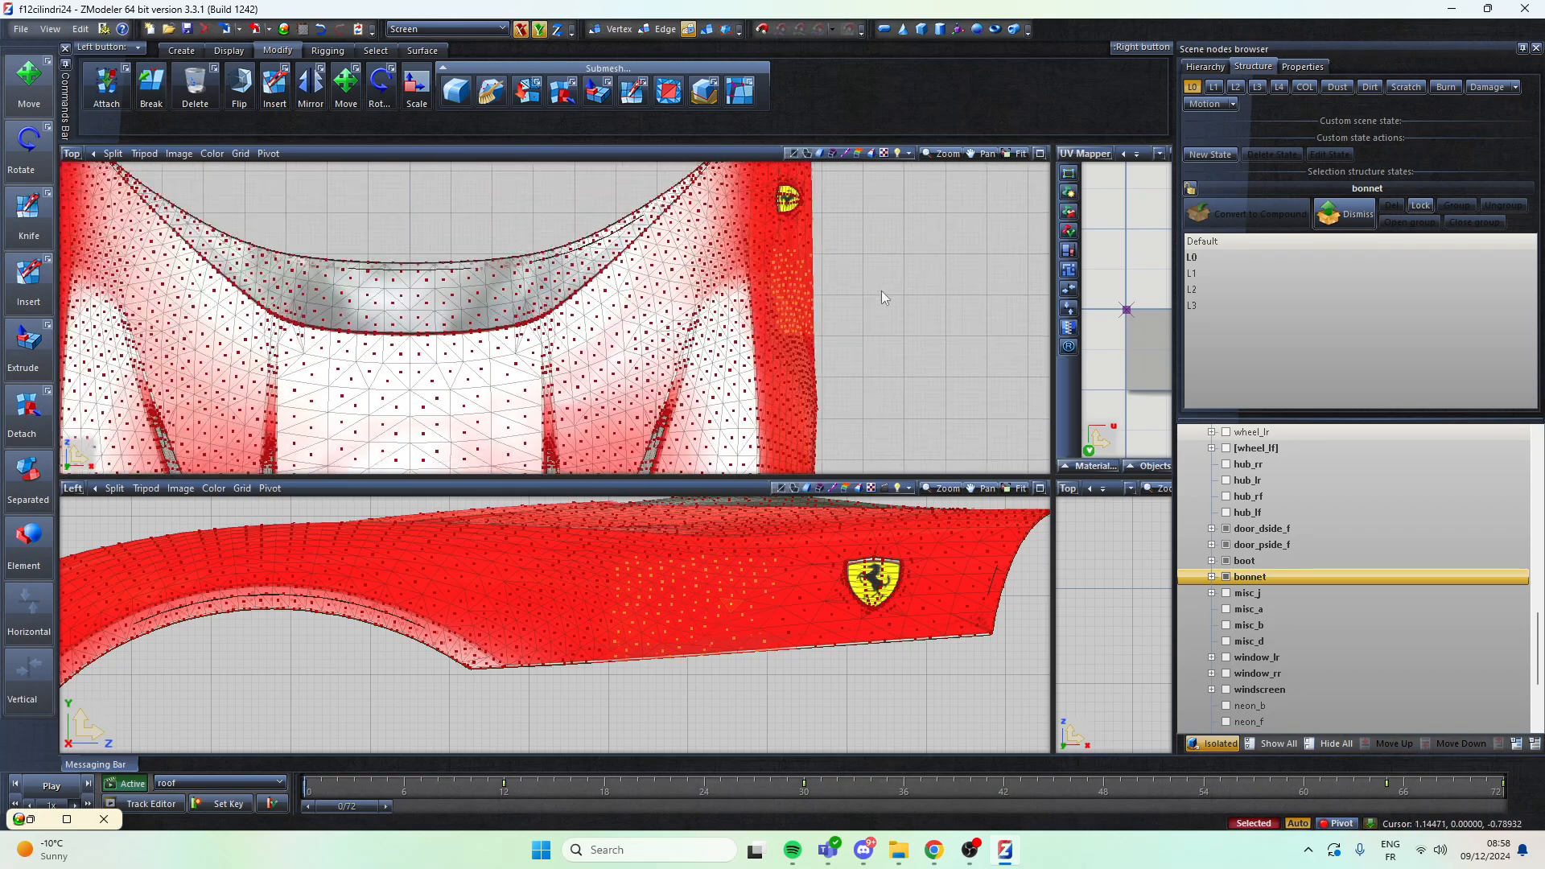
pyautogui.scroll(-2, 881, 292)
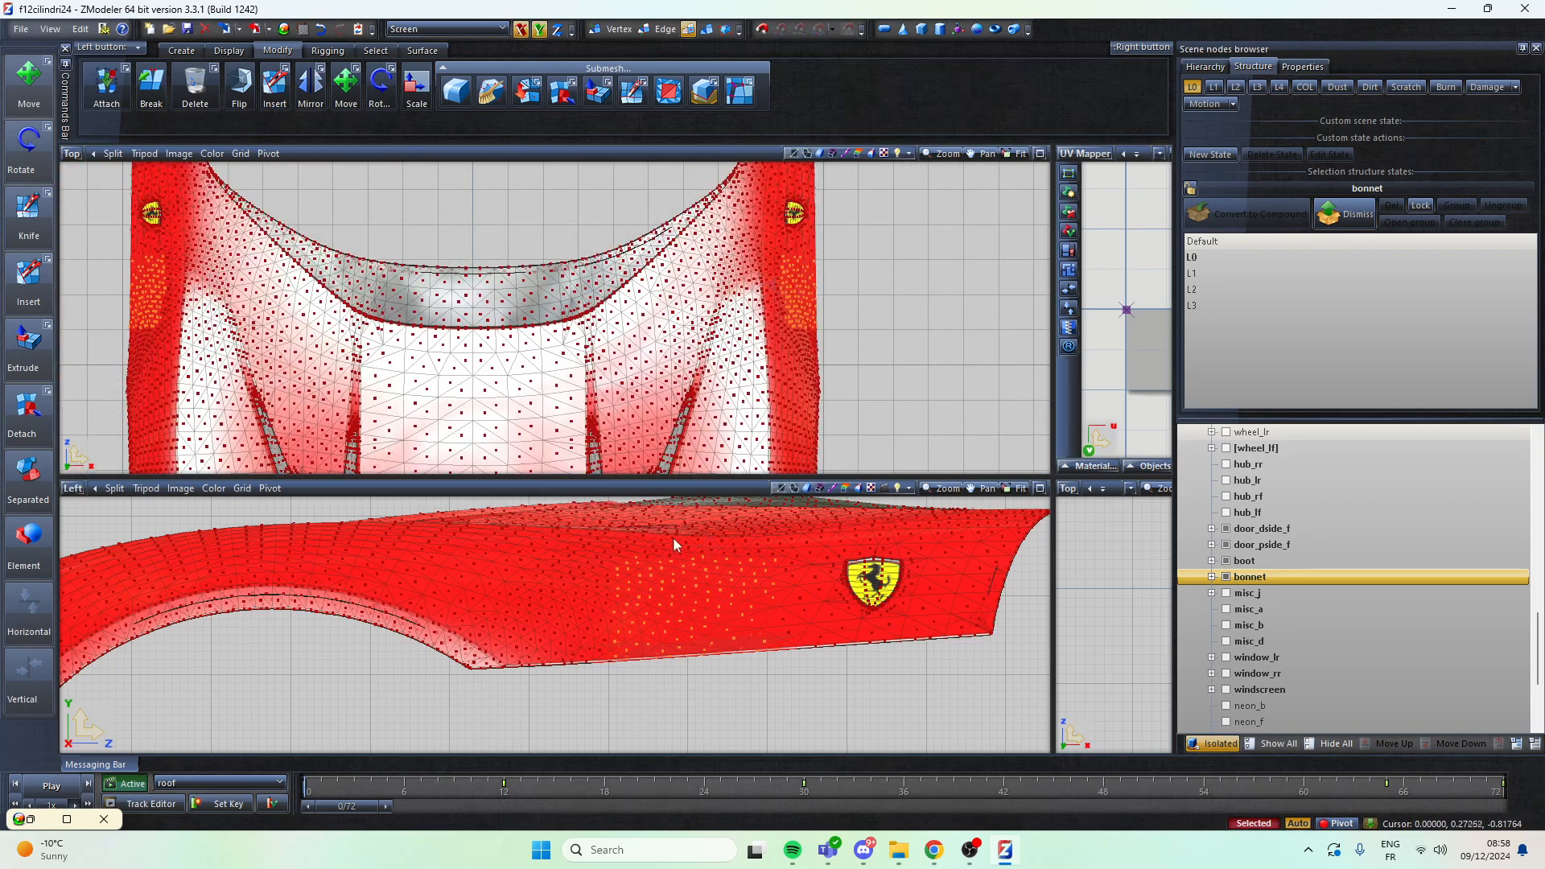
# Step: Enlarge the bonnet side selection around the initial block and inspect the selected polygons up close in the Top view
pyautogui.scroll(2, 673, 538)
pyautogui.scroll(2, 775, 172)
pyautogui.moveTo(777, 714); pyautogui.dragTo(449, 563)
pyautogui.scroll(3, 780, 306)
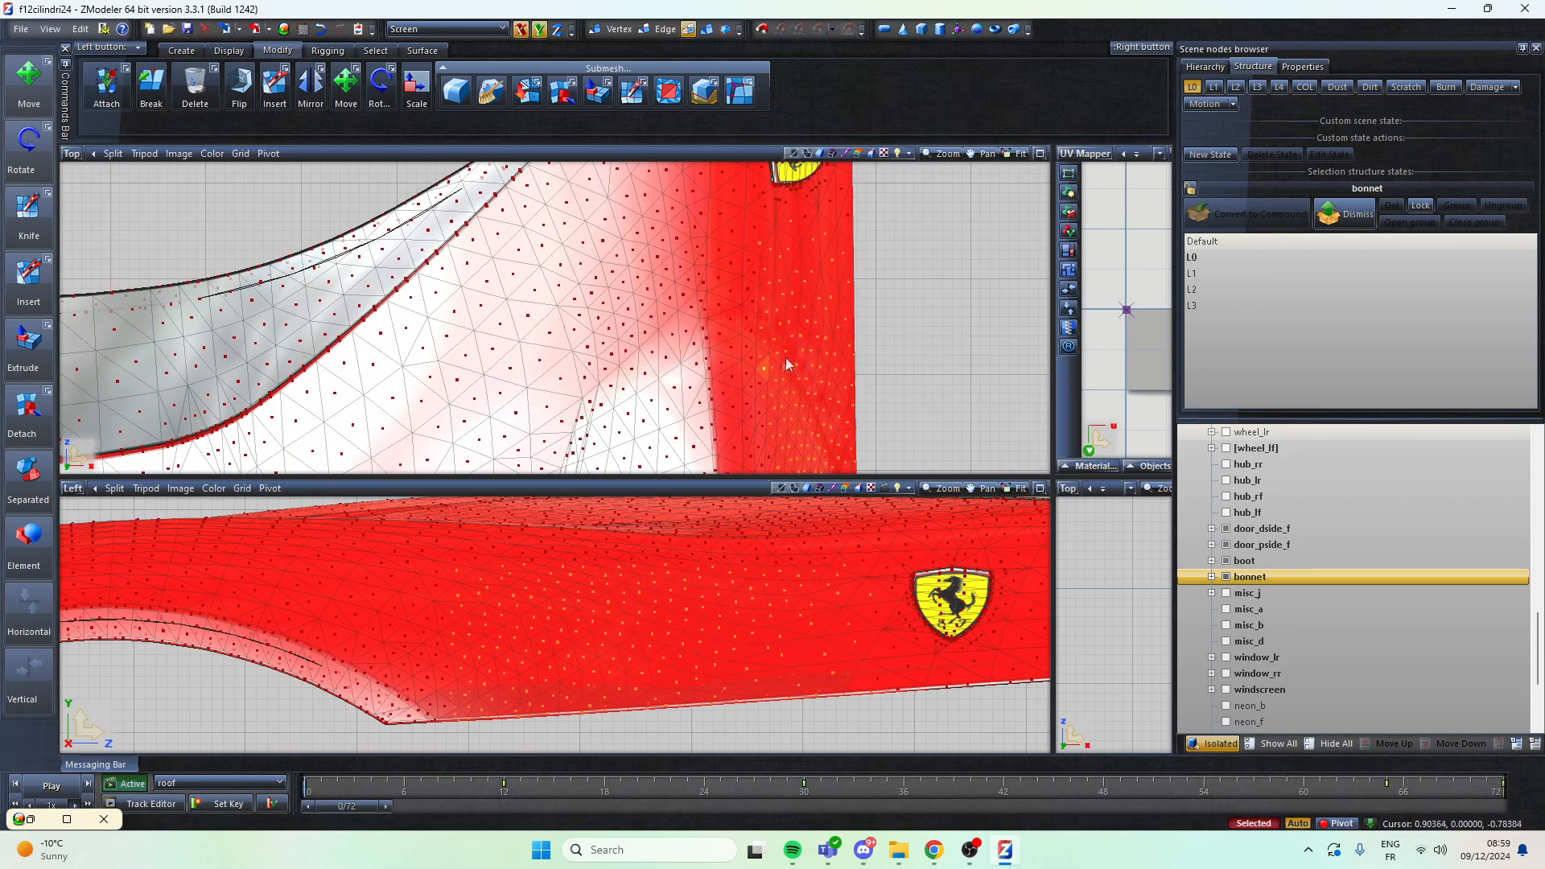
pyautogui.scroll(2, 754, 316)
pyautogui.scroll(2, 776, 350)
pyautogui.scroll(3, 766, 571)
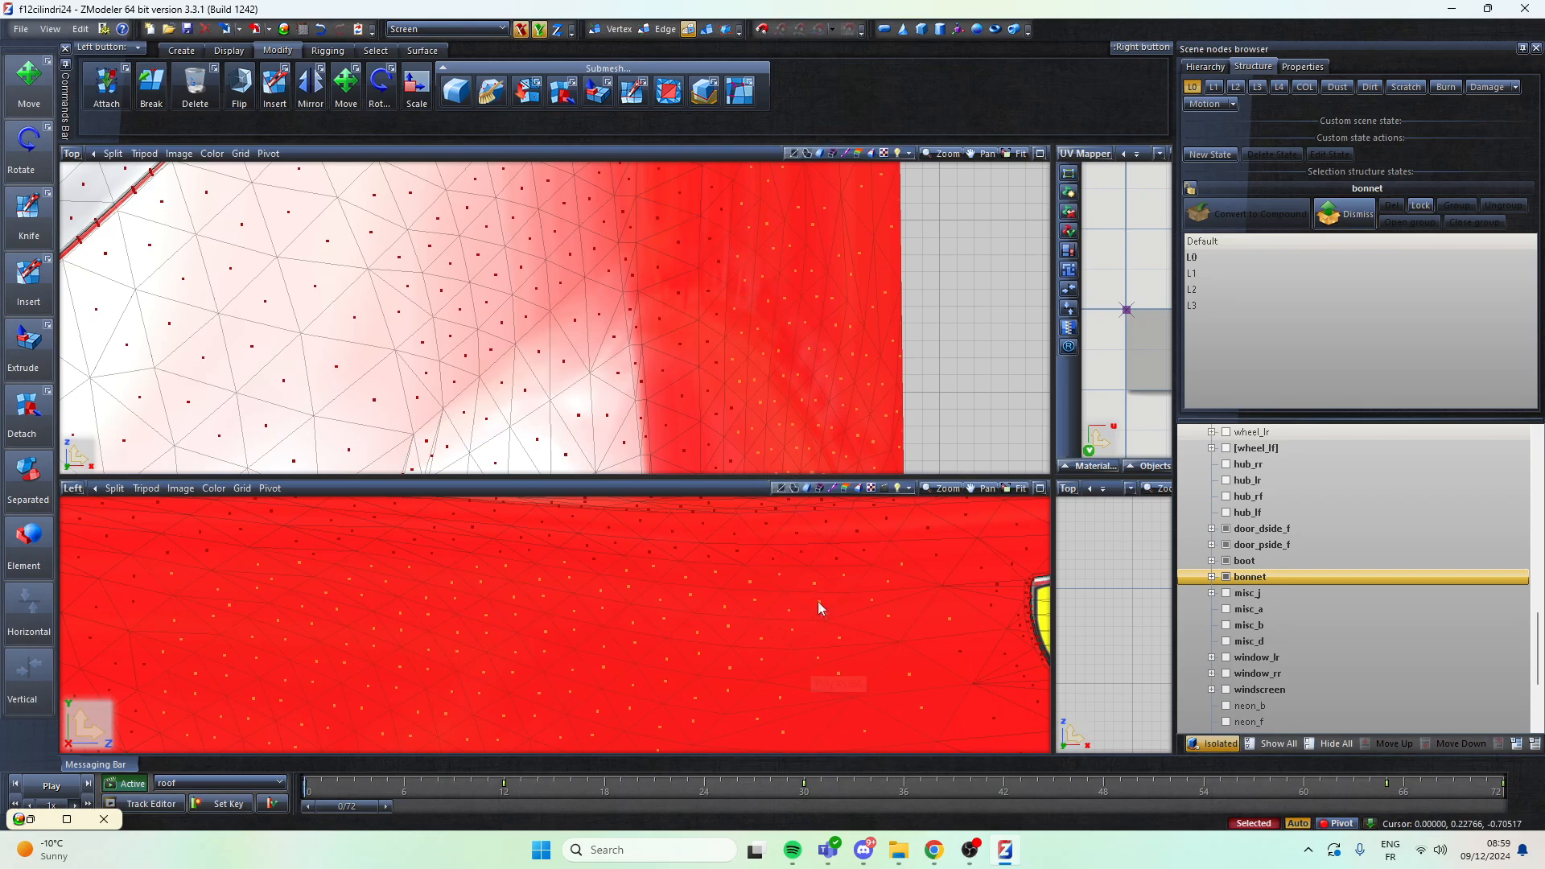
# Step: Extend the polygon selection across the bonnet's side panel toward the Ferrari badge
pyautogui.moveTo(822, 571); pyautogui.dragTo(677, 533, button='middle')
pyautogui.moveTo(729, 668); pyautogui.dragTo(1001, 558)
pyautogui.scroll(-2, 589, 565)
pyautogui.moveTo(756, 684); pyautogui.dragTo(1079, 555)
pyautogui.scroll(3, 815, 555)
pyautogui.moveTo(717, 528); pyautogui.dragTo(878, 579)
pyautogui.scroll(-3, 552, 540)
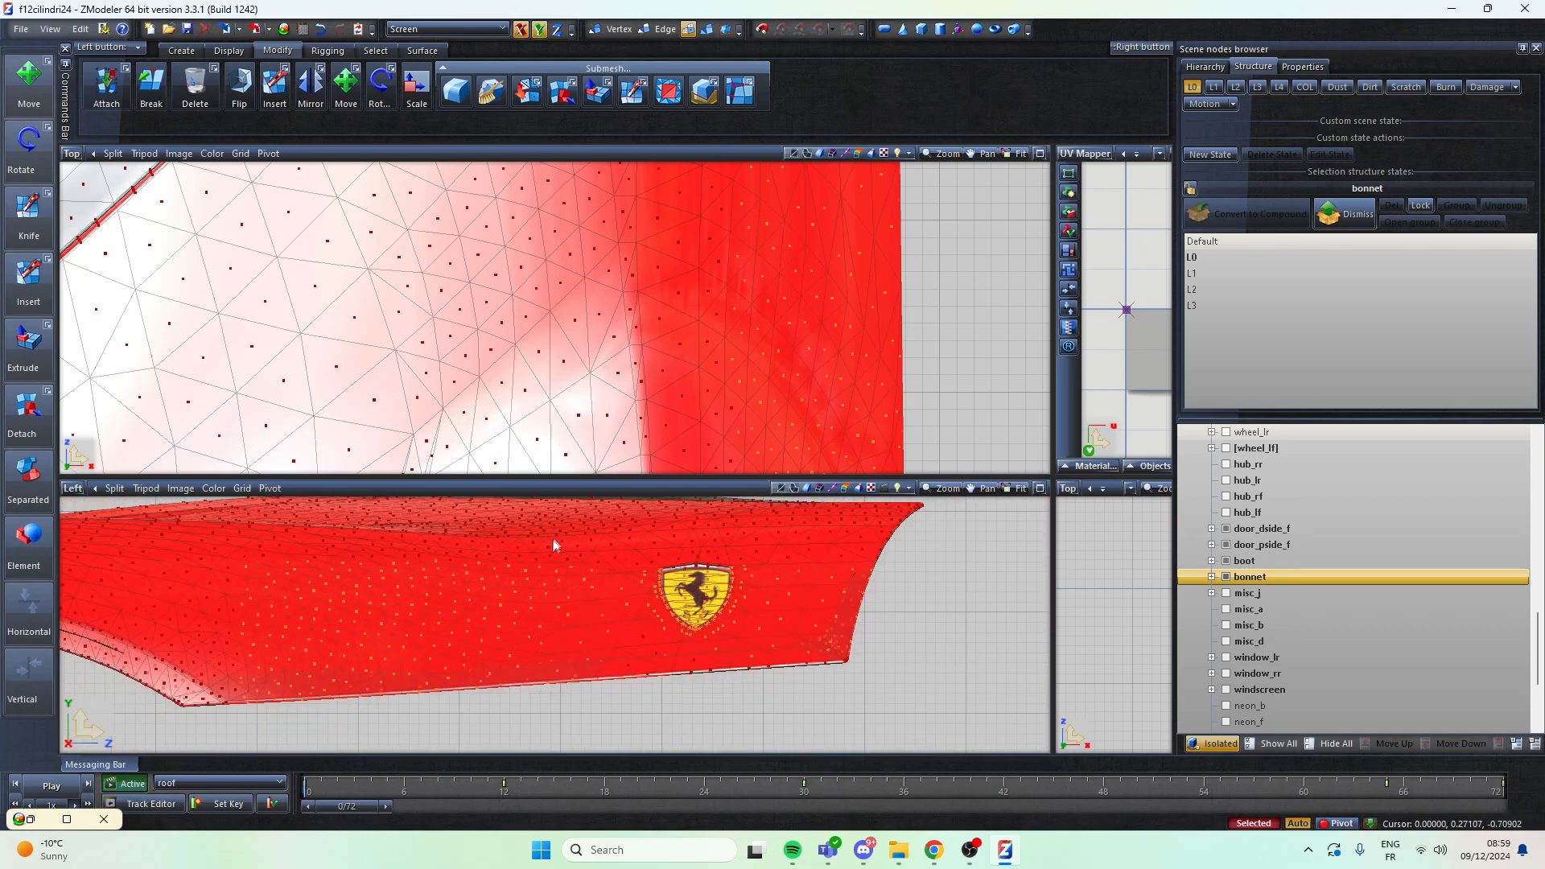
# Step: Add the polygons around the Ferrari badge and along the side panel's lower edge up to the wheel arch
pyautogui.moveTo(864, 694); pyautogui.dragTo(691, 553)
pyautogui.scroll(-2, 938, 530)
pyautogui.scroll(1, 573, 591)
pyautogui.moveTo(967, 722); pyautogui.dragTo(553, 586)
pyautogui.scroll(-2, 773, 605)
pyautogui.scroll(2, 416, 612)
pyautogui.moveTo(721, 715); pyautogui.dragTo(359, 595)
pyautogui.scroll(-3, 782, 548)
pyautogui.scroll(1, 667, 581)
pyautogui.scroll(2, 666, 585)
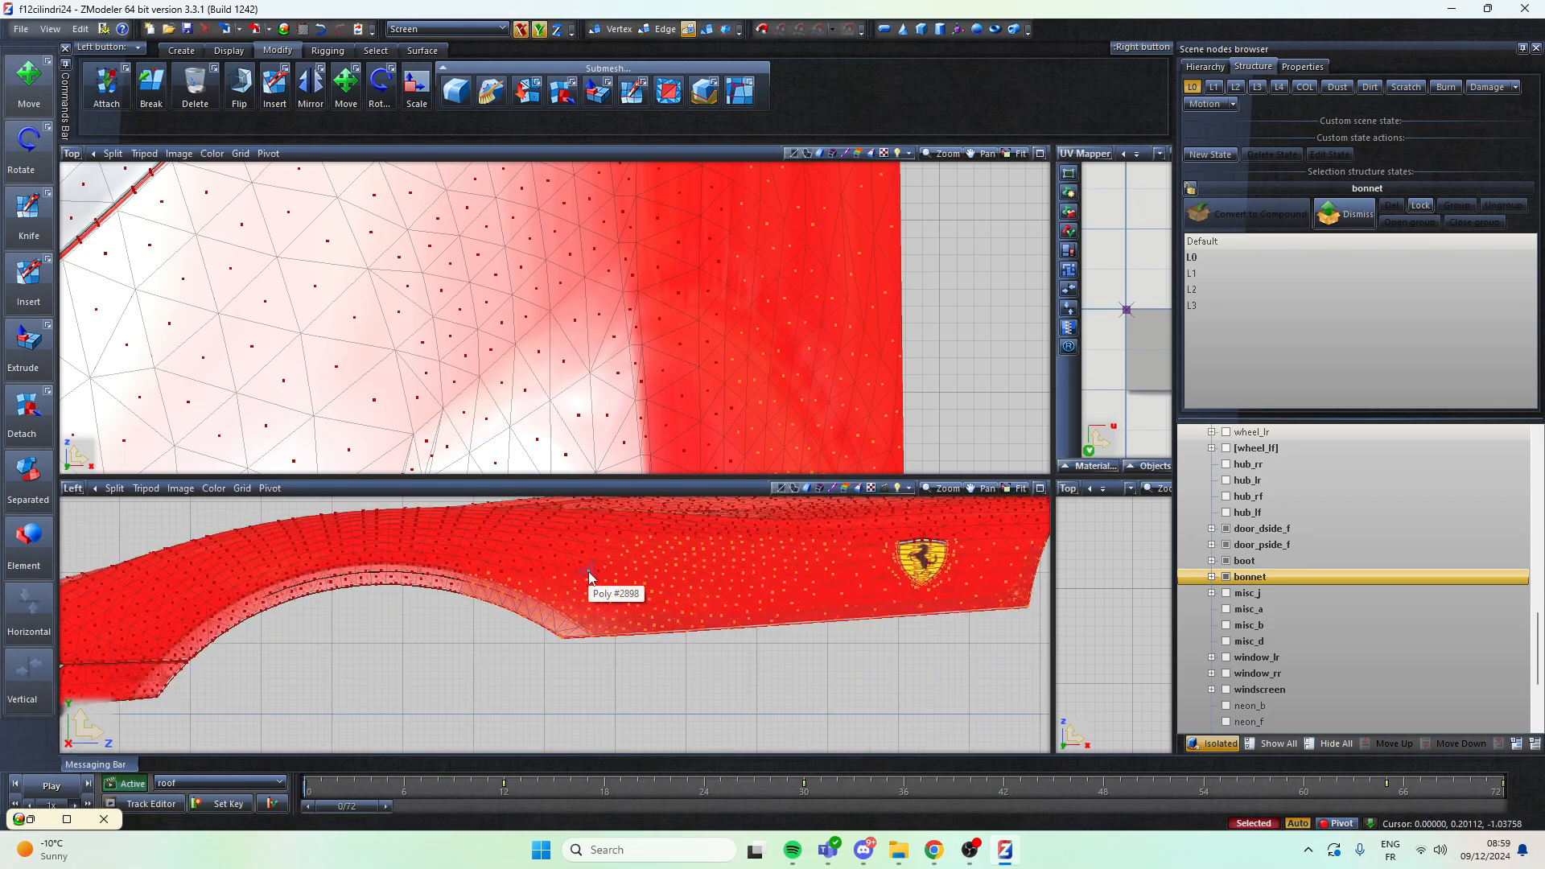
# Step: Add the side polygons along the rear part of the wheel arch to the selection
pyautogui.moveTo(804, 719); pyautogui.dragTo(488, 571)
pyautogui.scroll(-1, 773, 591)
pyautogui.scroll(1, 169, 568)
pyautogui.moveTo(739, 709); pyautogui.dragTo(468, 640)
pyautogui.scroll(-1, 382, 644)
pyautogui.moveTo(575, 726); pyautogui.dragTo(264, 634)
pyautogui.scroll(1, 660, 579)
pyautogui.moveTo(879, 720); pyautogui.dragTo(362, 544)
pyautogui.scroll(-1, 362, 544)
pyautogui.scroll(3, 688, 500)
# Step: Fill in the unselected polygons along the upper part of the bonnet's side panel behind the wheel arch
pyautogui.moveTo(765, 658); pyautogui.dragTo(567, 548)
pyautogui.moveTo(895, 577); pyautogui.dragTo(717, 552)
pyautogui.scroll(-2, 970, 559)
pyautogui.scroll(2, 970, 558)
pyautogui.moveTo(492, 589); pyautogui.dragTo(572, 537)
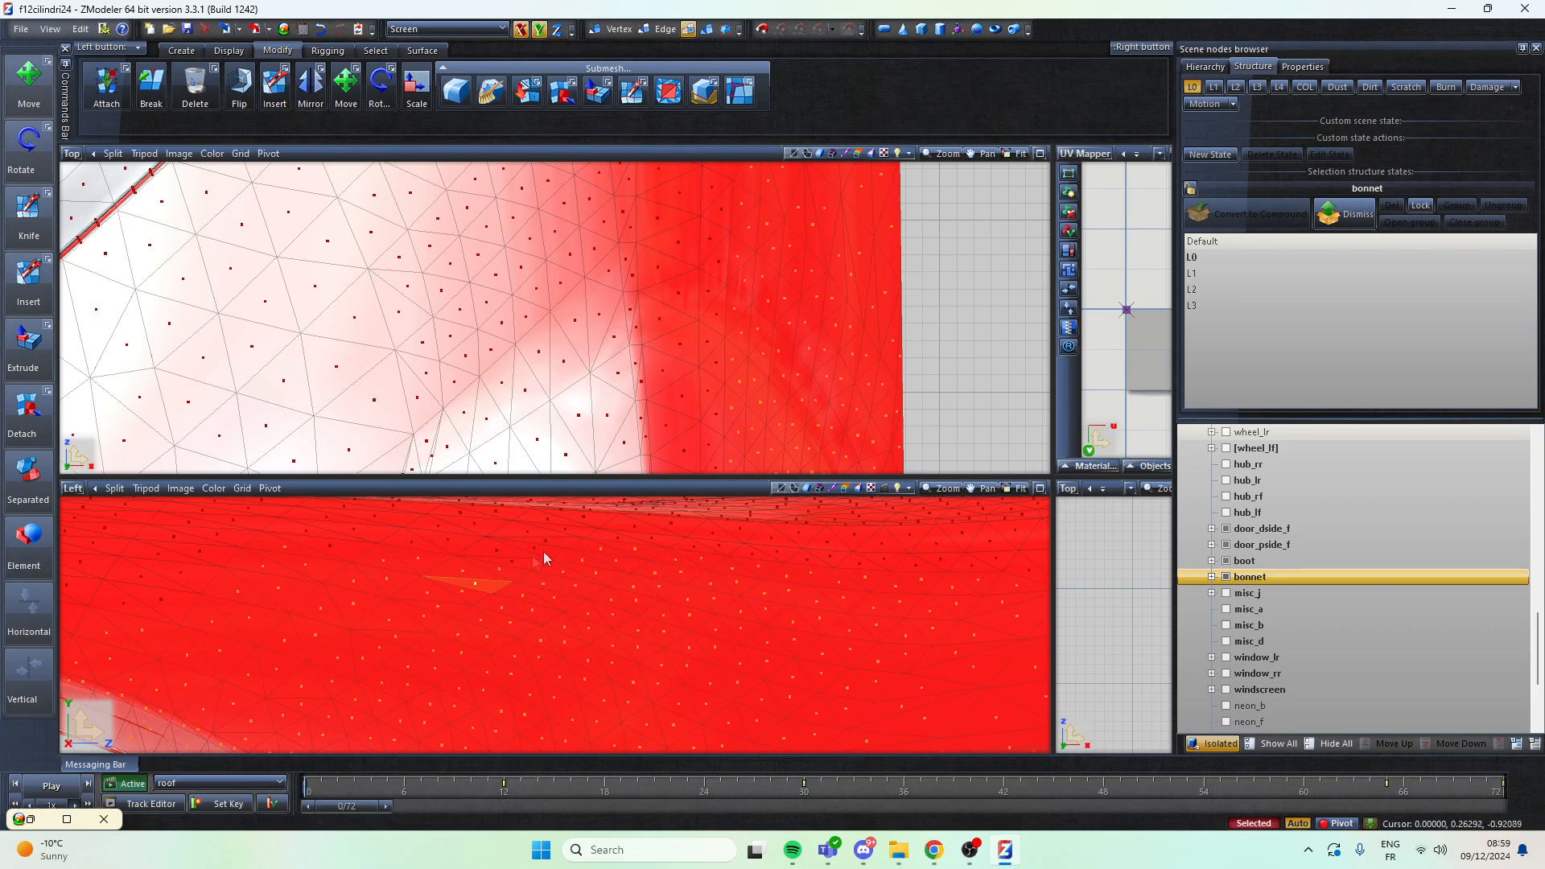
pyautogui.scroll(-1, 447, 567)
pyautogui.moveTo(606, 561); pyautogui.dragTo(605, 561)
pyautogui.moveTo(414, 596); pyautogui.dragTo(525, 535)
pyautogui.scroll(-1, 364, 594)
# Step: Extend the selection along the fender's side surface above the wheel arch
pyautogui.moveTo(386, 655); pyautogui.dragTo(615, 512)
pyautogui.scroll(-1, 615, 512)
pyautogui.moveTo(377, 688); pyautogui.dragTo(604, 510)
pyautogui.scroll(-4, 556, 591)
pyautogui.scroll(3, 322, 623)
pyautogui.moveTo(313, 697); pyautogui.dragTo(597, 557)
pyautogui.scroll(-2, 472, 662)
pyautogui.scroll(3, 394, 543)
# Step: Continue adding side polygons over the wheel arch toward the front of the bonnet
pyautogui.moveTo(643, 730); pyautogui.dragTo(487, 566)
pyautogui.scroll(-2, 664, 565)
pyautogui.scroll(2, 515, 594)
pyautogui.moveTo(637, 739); pyautogui.dragTo(360, 578)
pyautogui.scroll(-1, 509, 591)
pyautogui.scroll(1, 509, 590)
pyautogui.moveTo(555, 715); pyautogui.dragTo(359, 581)
pyautogui.scroll(-1, 457, 584)
pyautogui.moveTo(601, 724); pyautogui.dragTo(342, 579)
pyautogui.scroll(-1, 350, 636)
pyautogui.moveTo(556, 705); pyautogui.dragTo(321, 611)
pyautogui.scroll(-1, 345, 665)
# Step: Add the side polygons ahead of the wheel arch down to the front lower tip, and review the whole side selection
pyautogui.scroll(-1, 485, 605)
pyautogui.scroll(2, 485, 606)
pyautogui.moveTo(654, 710); pyautogui.dragTo(391, 577)
pyautogui.moveTo(569, 702); pyautogui.dragTo(351, 601)
pyautogui.moveTo(567, 712); pyautogui.dragTo(272, 641)
pyautogui.moveTo(483, 749); pyautogui.dragTo(219, 665)
pyautogui.moveTo(592, 735); pyautogui.dragTo(244, 654)
pyautogui.scroll(-2, 715, 582)
pyautogui.moveTo(715, 583); pyautogui.dragTo(520, 598, button='middle')
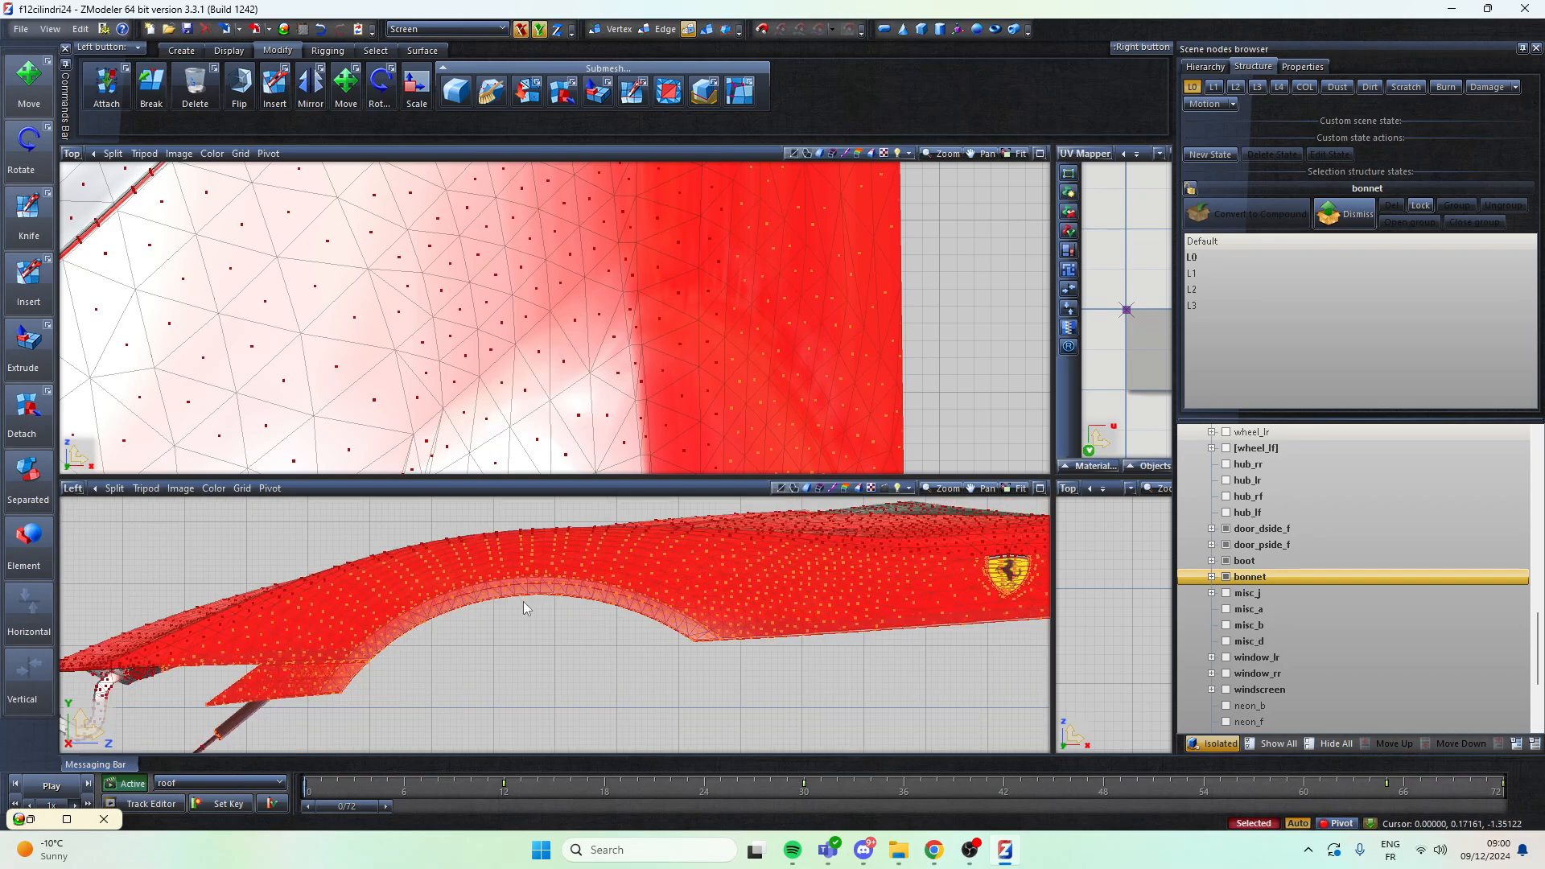
pyautogui.scroll(-1, 442, 586)
pyautogui.scroll(1, 808, 576)
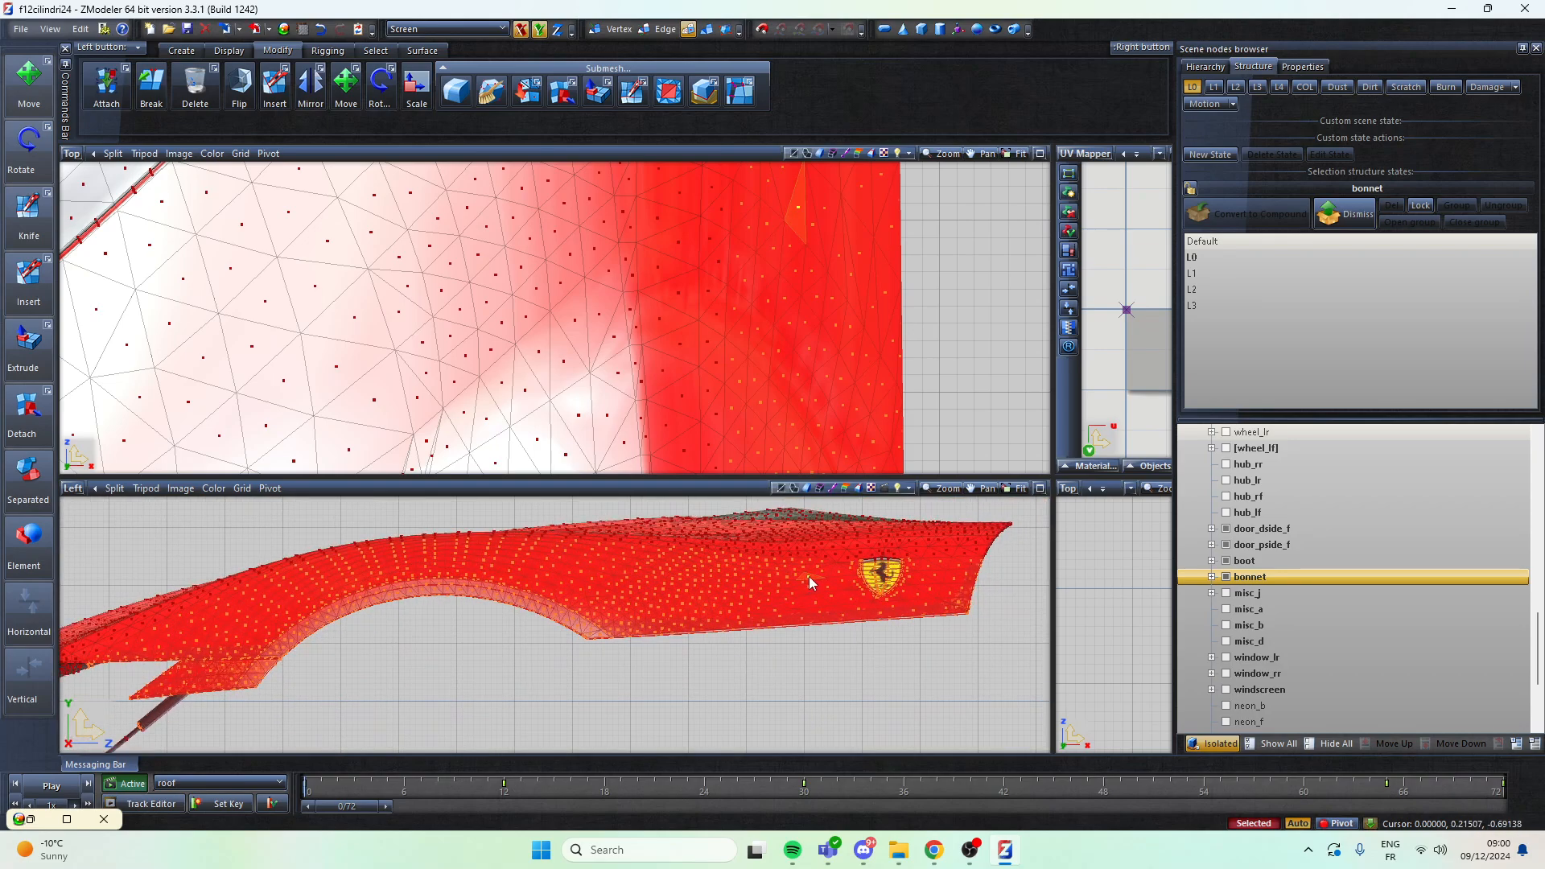
pyautogui.scroll(-1, 732, 592)
pyautogui.scroll(-3, 792, 306)
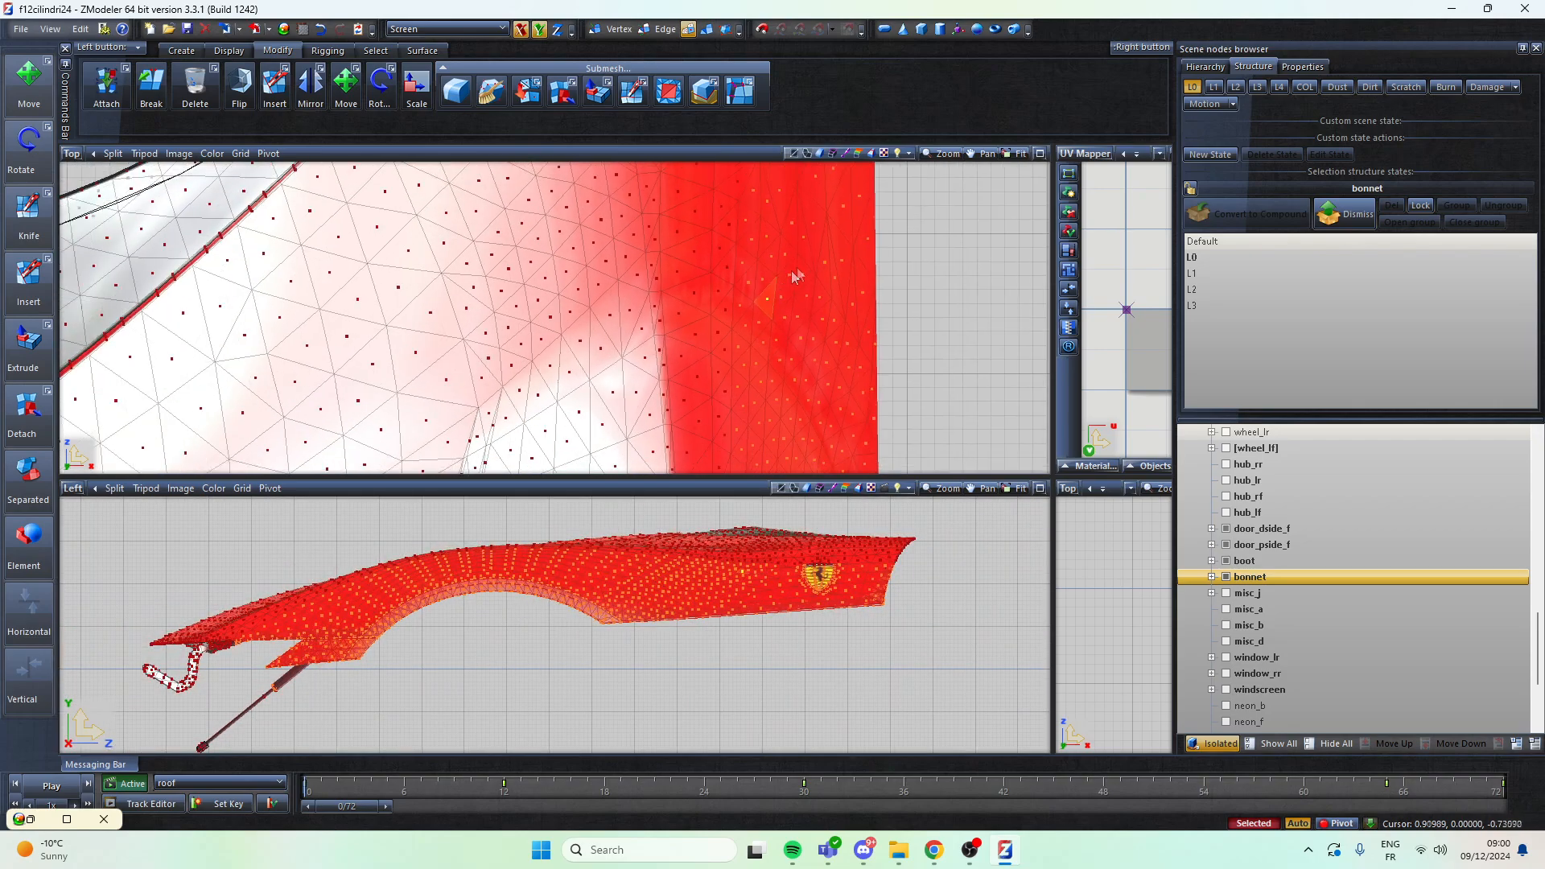
# Step: Deselect the polygons in and around the two vents on the bonnet's top surface, keeping the side polygons selected
pyautogui.scroll(-5, 851, 205)
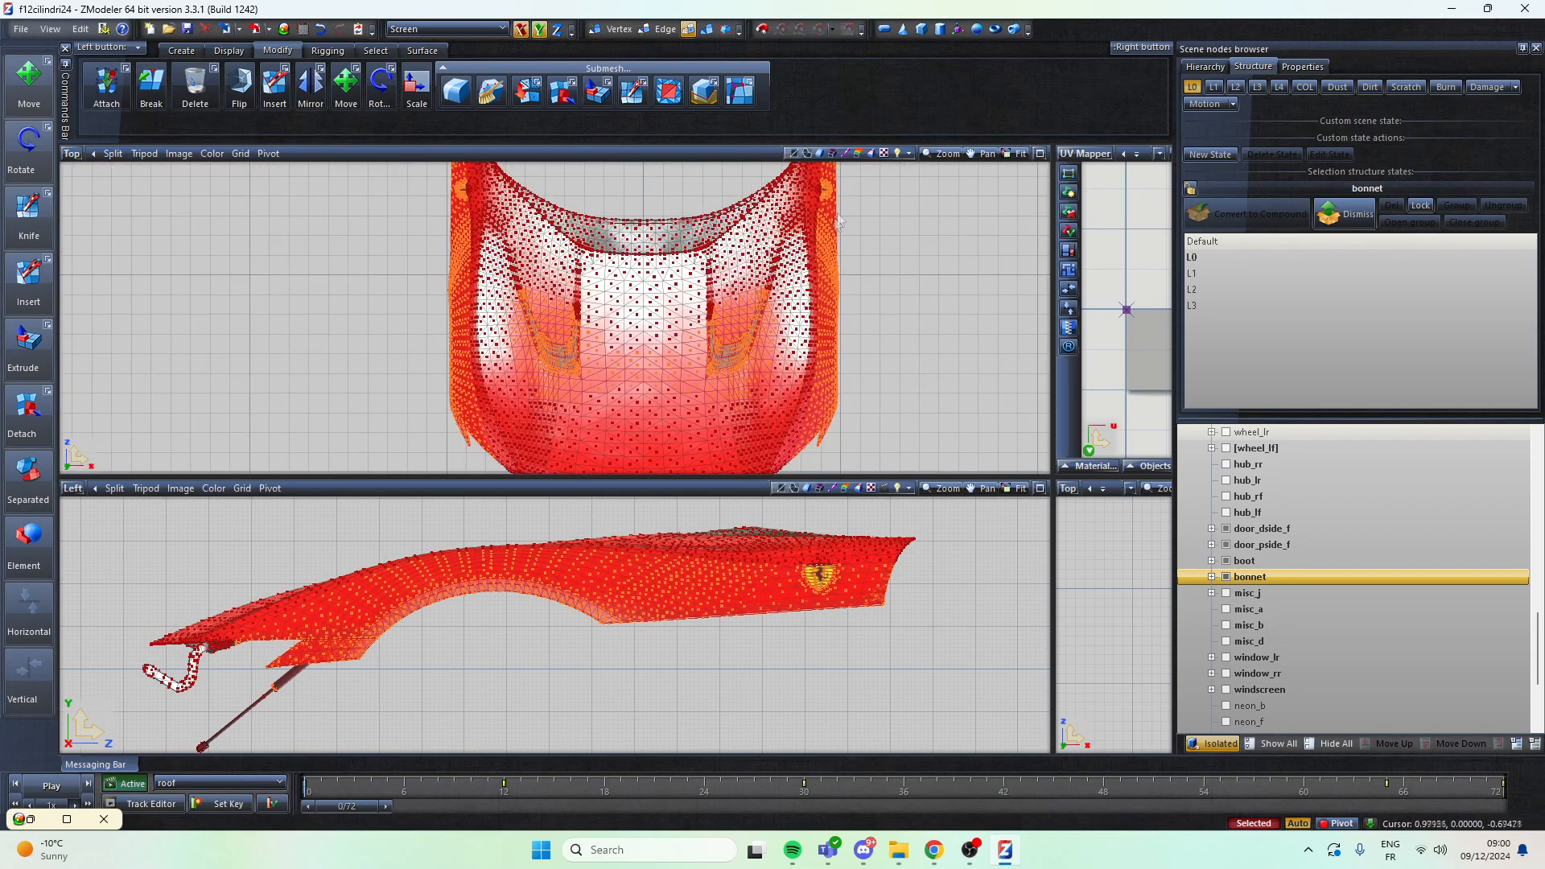
pyautogui.scroll(-4, 639, 313)
pyautogui.scroll(2, 624, 352)
pyautogui.scroll(1, 624, 351)
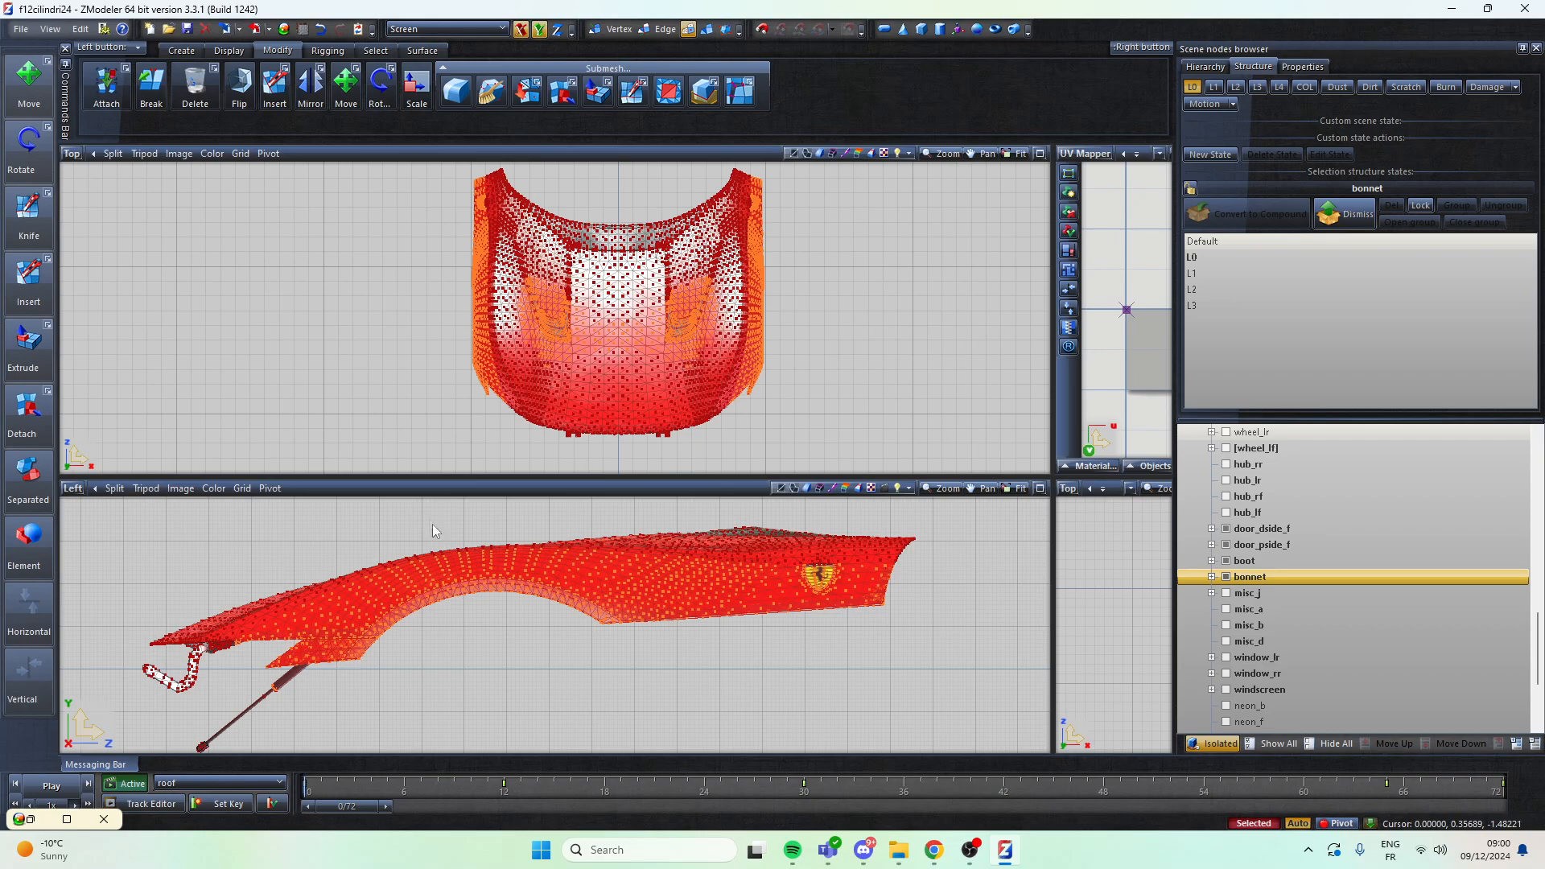
pyautogui.scroll(1, 593, 298)
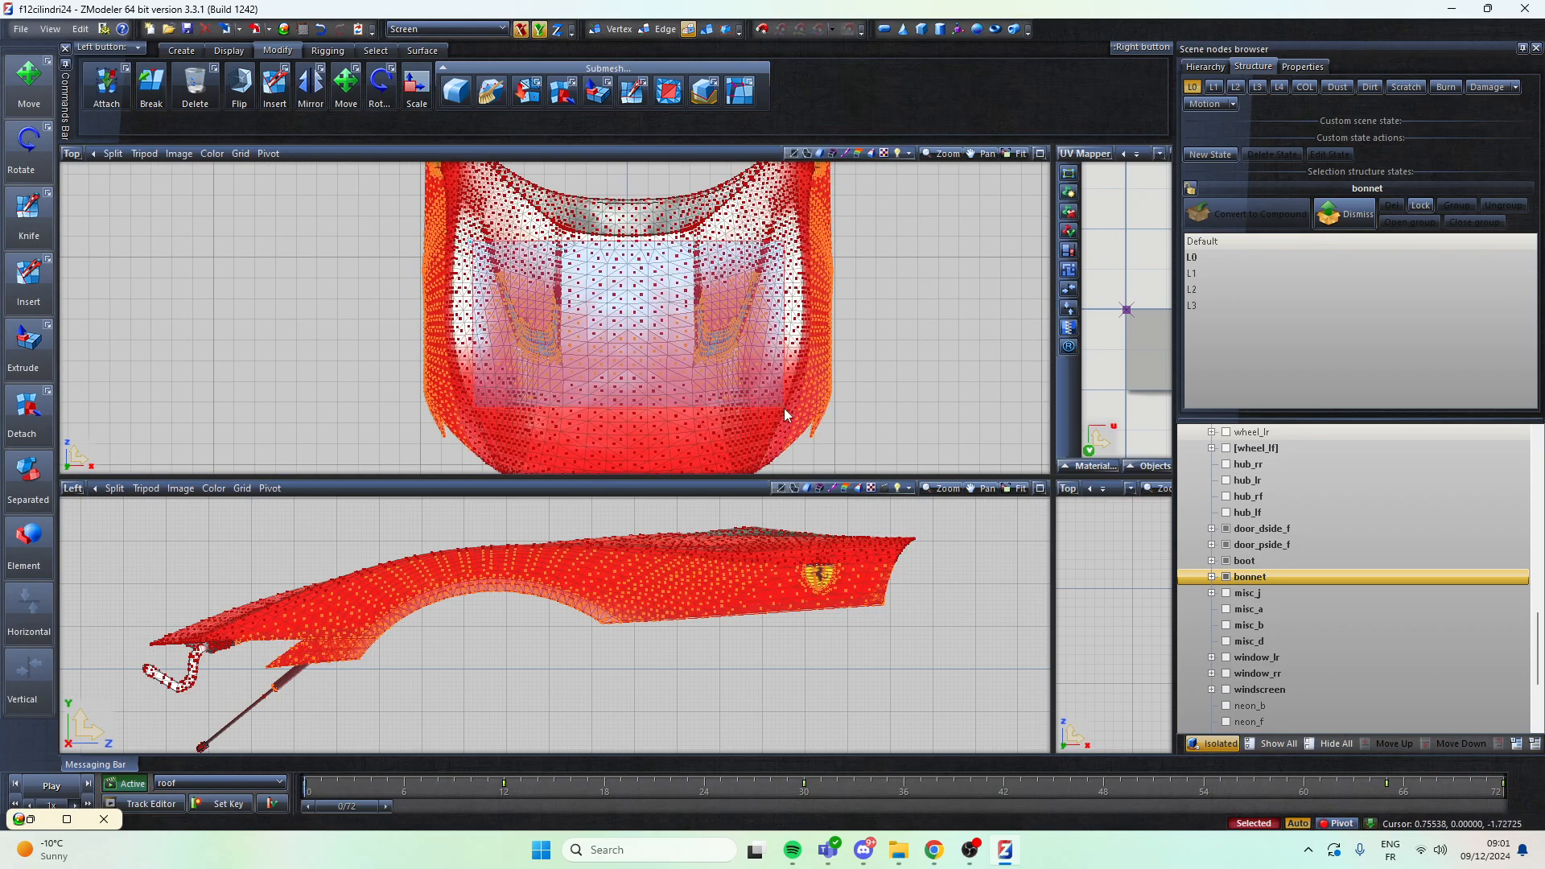
pyautogui.scroll(-1, 649, 318)
pyautogui.scroll(1, 654, 321)
pyautogui.moveTo(770, 453); pyautogui.dragTo(517, 230)
pyautogui.scroll(-1, 588, 378)
pyautogui.scroll(1, 588, 379)
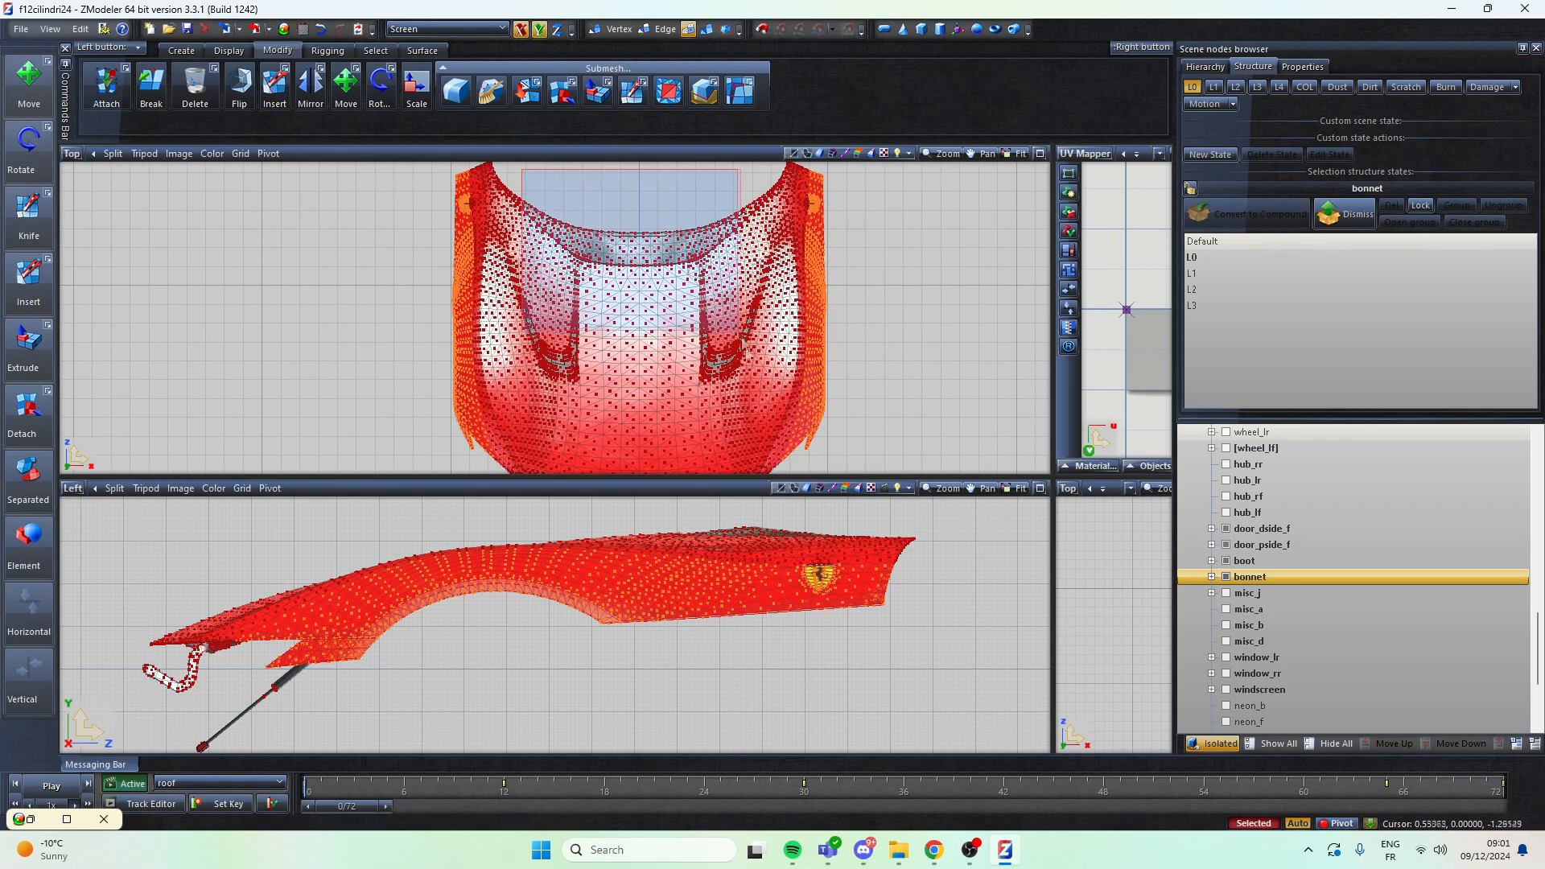
# Step: Clear any leftover selected polygons from the rear and central area of the bonnet's top surface
pyautogui.moveTo(761, 382); pyautogui.dragTo(510, 178)
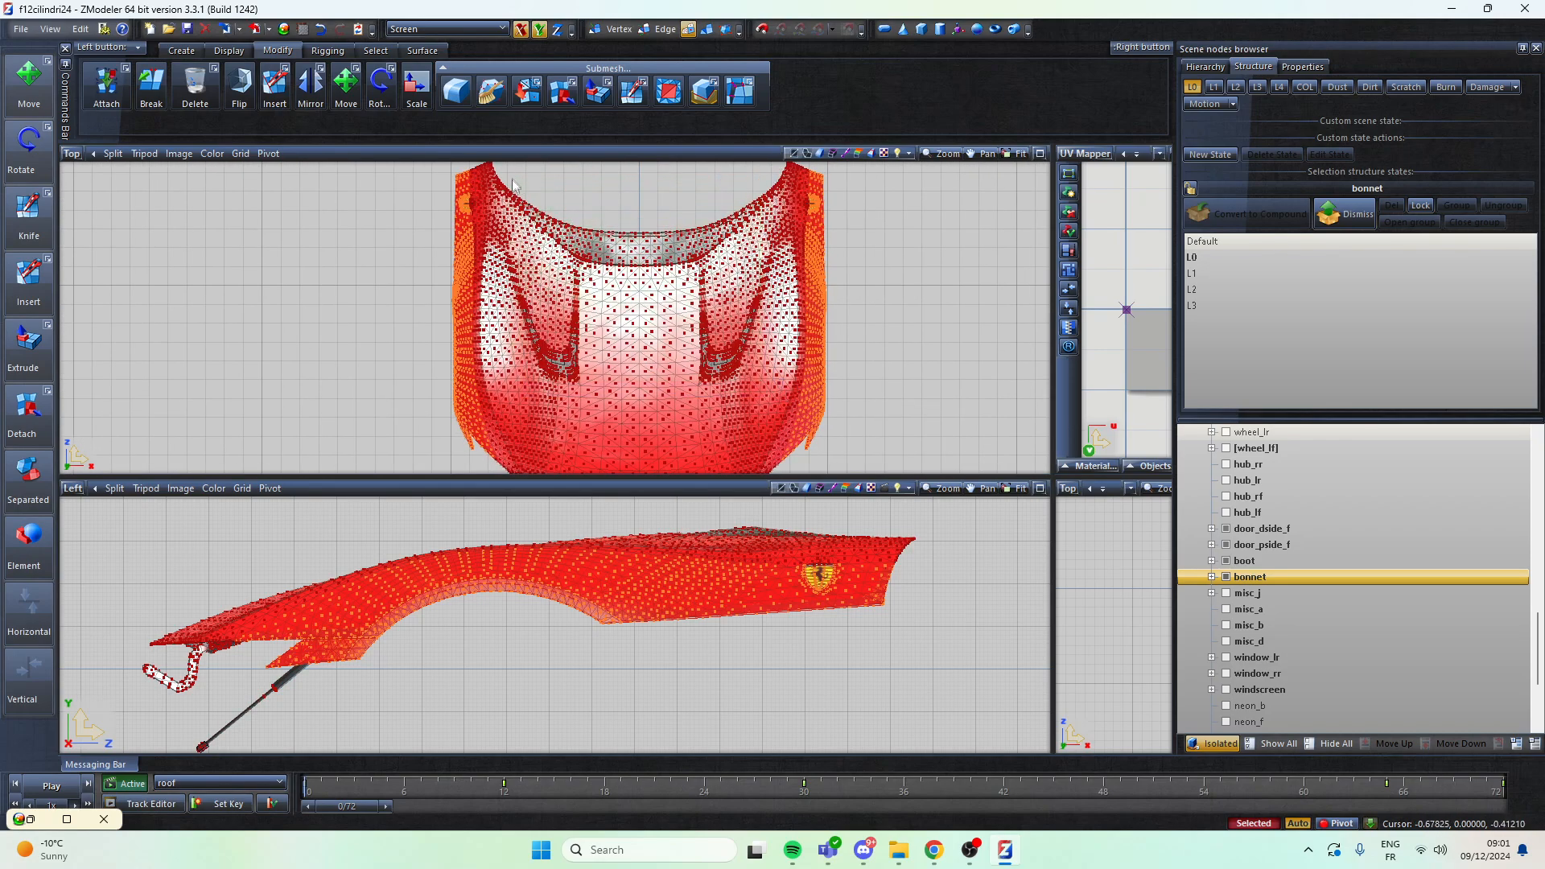
pyautogui.scroll(-2, 555, 270)
pyautogui.scroll(2, 508, 366)
pyautogui.scroll(1, 509, 371)
pyautogui.moveTo(701, 338); pyautogui.dragTo(560, 186)
# Step: Refine the side polygon selection along the lower edge near the bonnet's front tip
pyautogui.scroll(2, 524, 366)
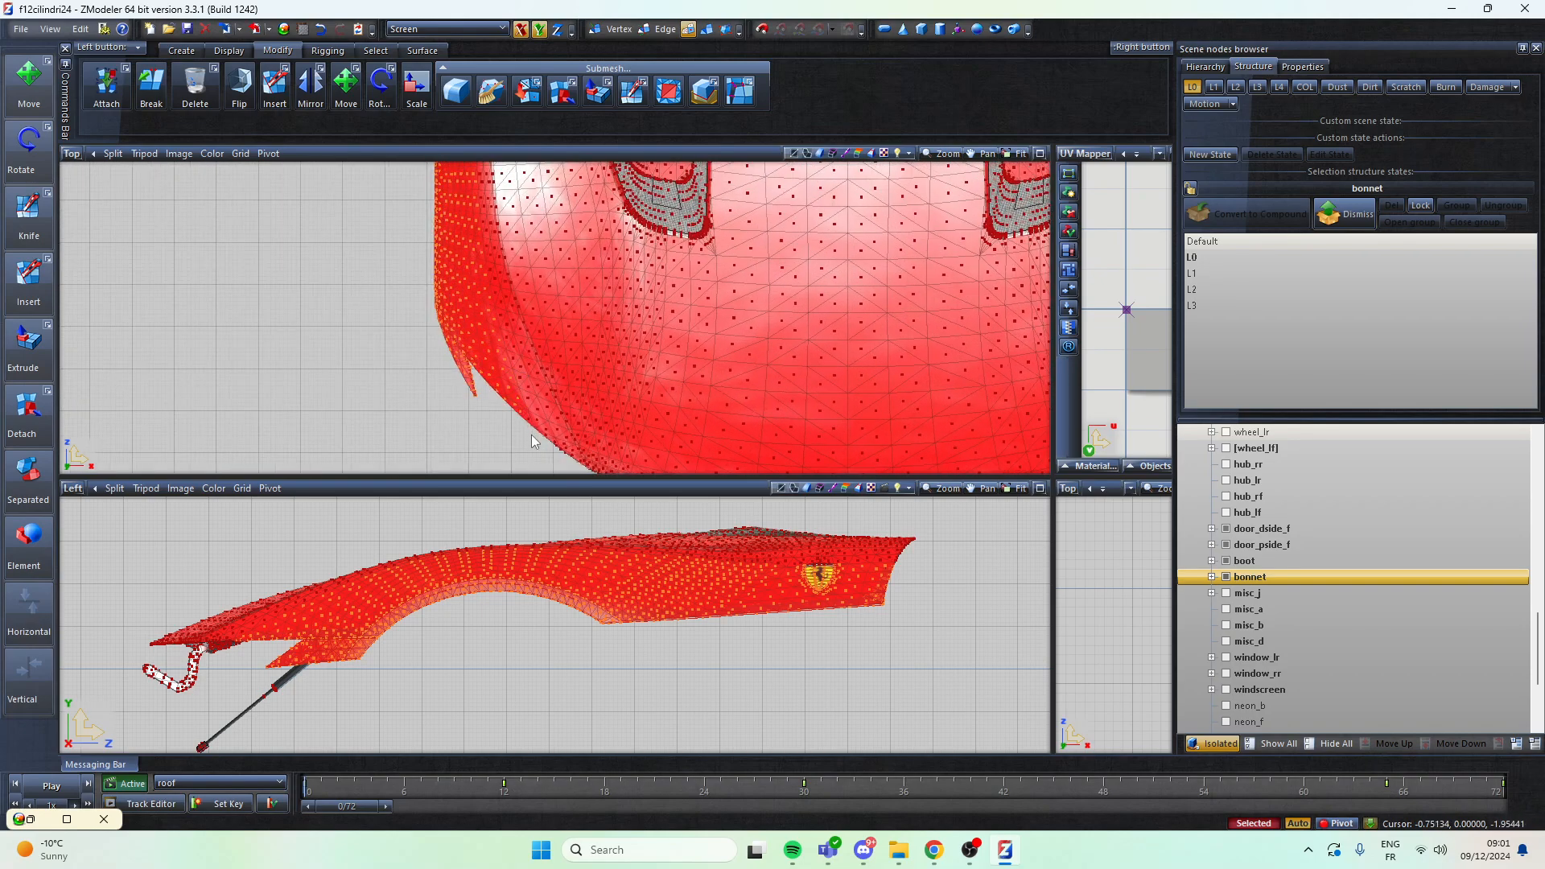
pyautogui.scroll(4, 227, 679)
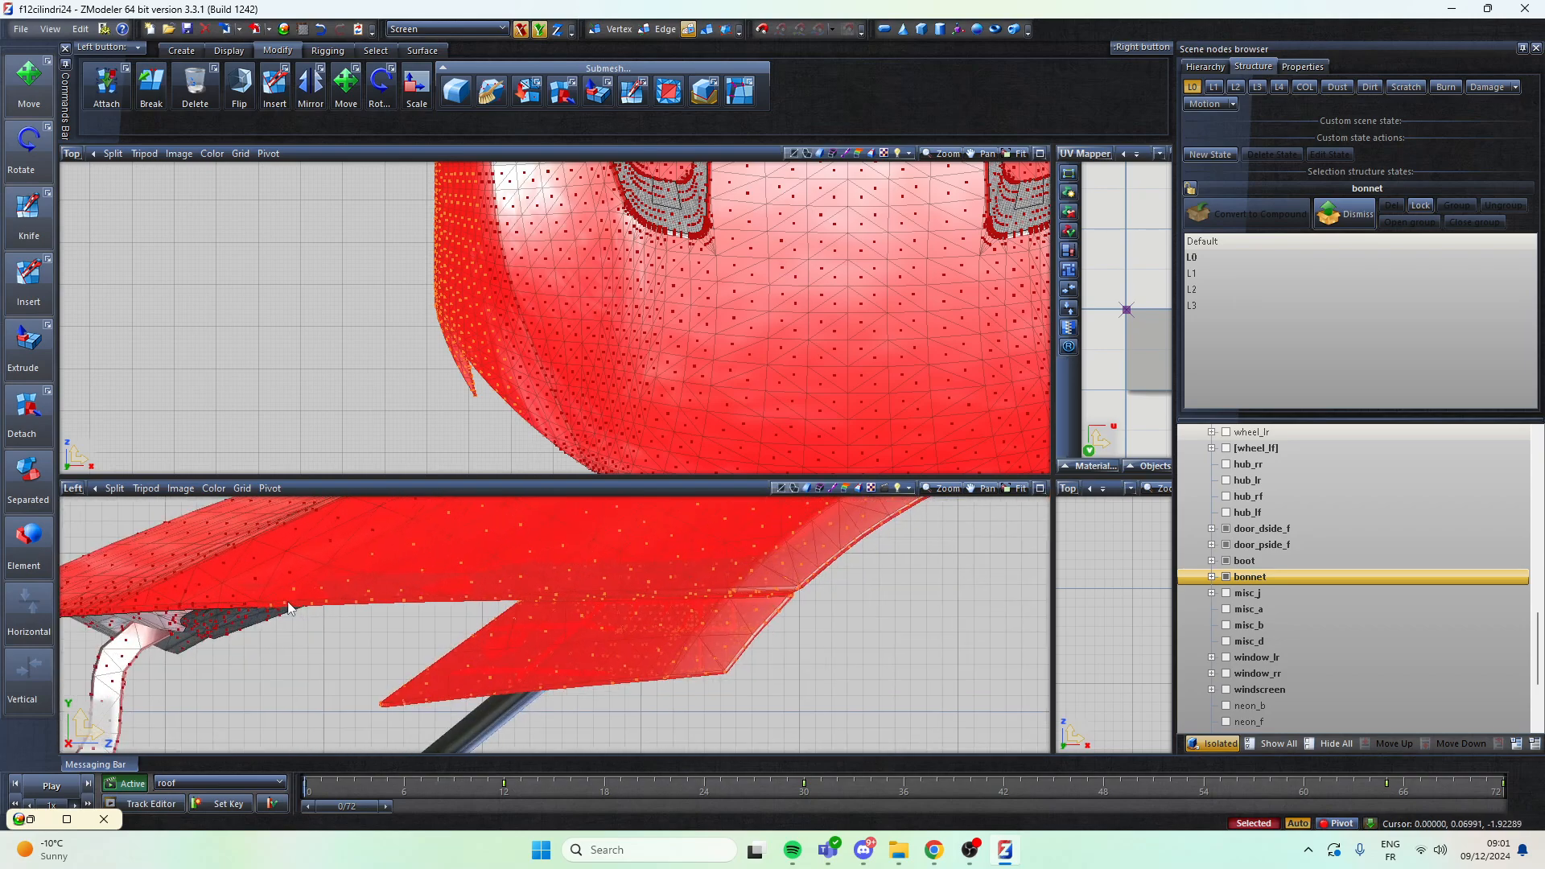
pyautogui.scroll(3, 508, 436)
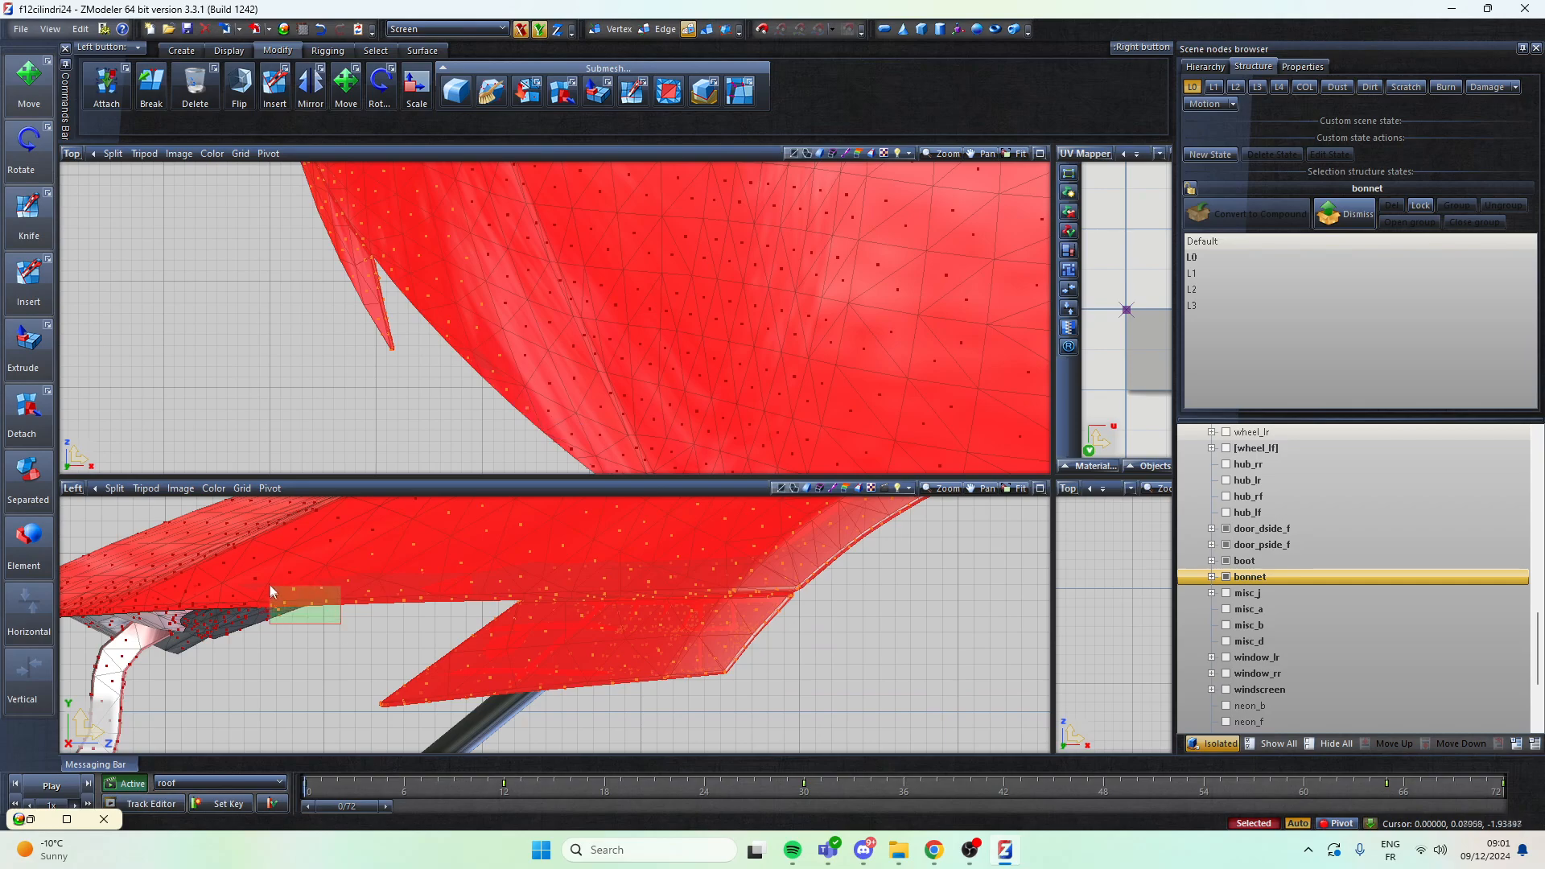
pyautogui.scroll(-3, 284, 592)
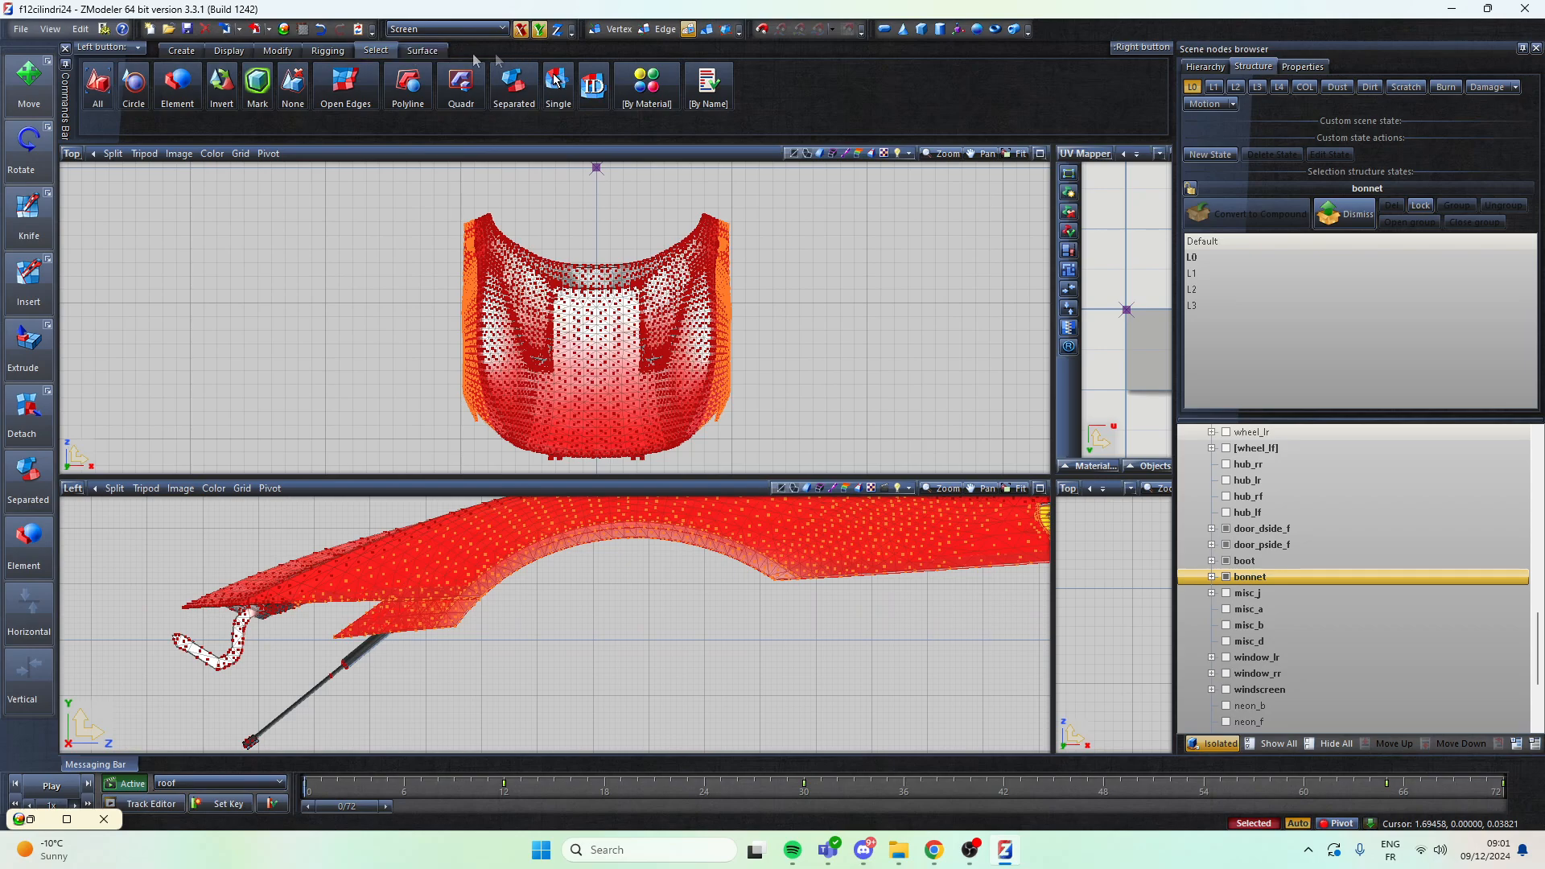
# Step: Deselect polygons by material for every material except f12cilindri24_sign_1 [PAINT:1]
pyautogui.click(648, 95)
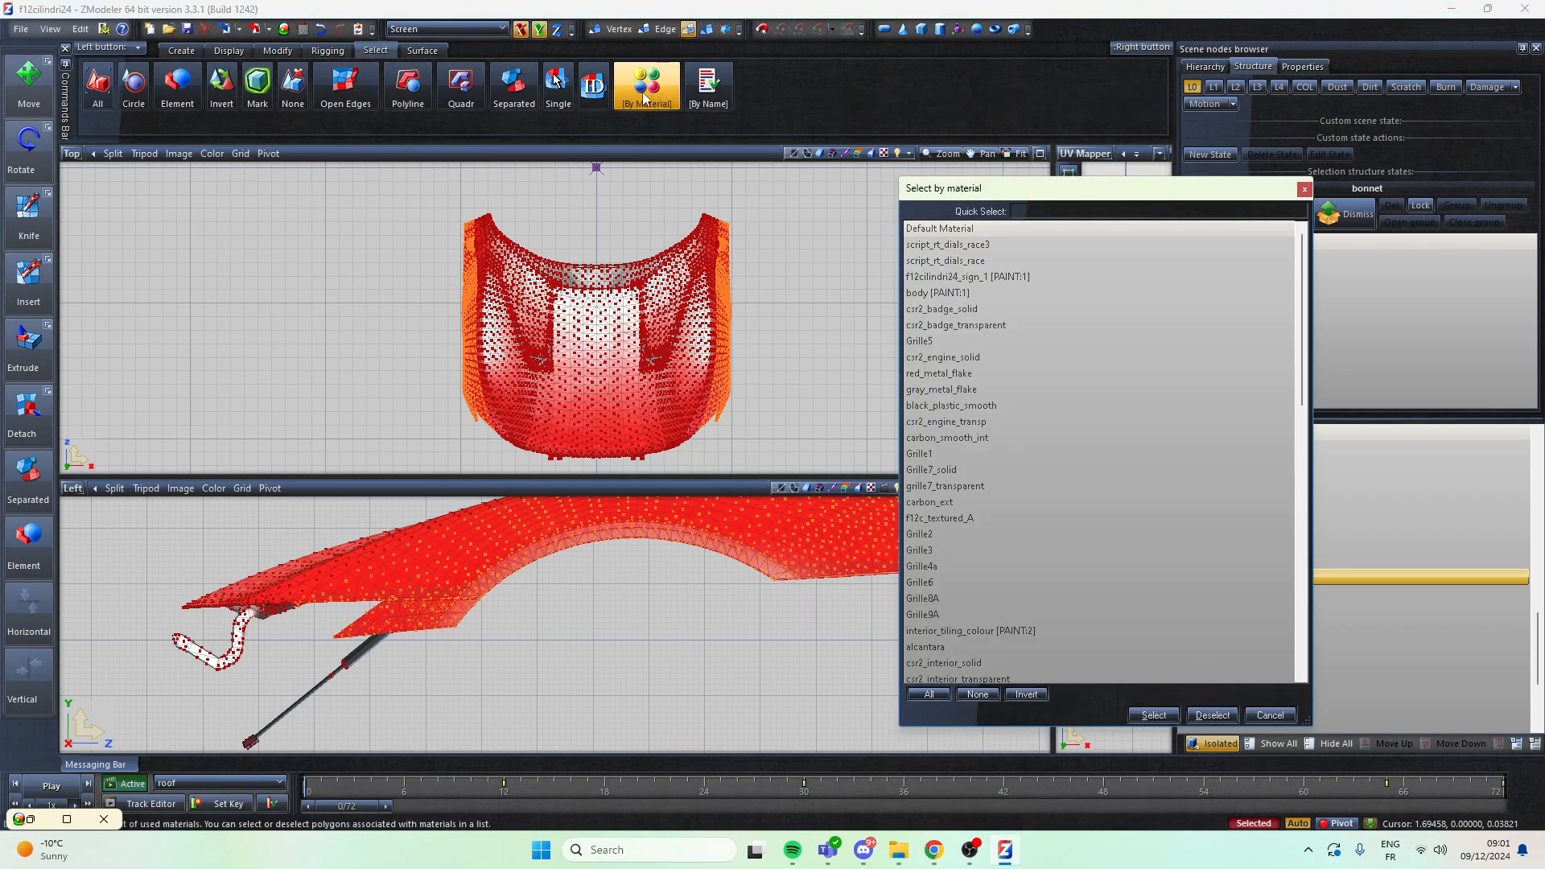
pyautogui.click(1146, 290)
pyautogui.scroll(-1, 1303, 266)
pyautogui.moveTo(1307, 266); pyautogui.dragTo(1335, 527)
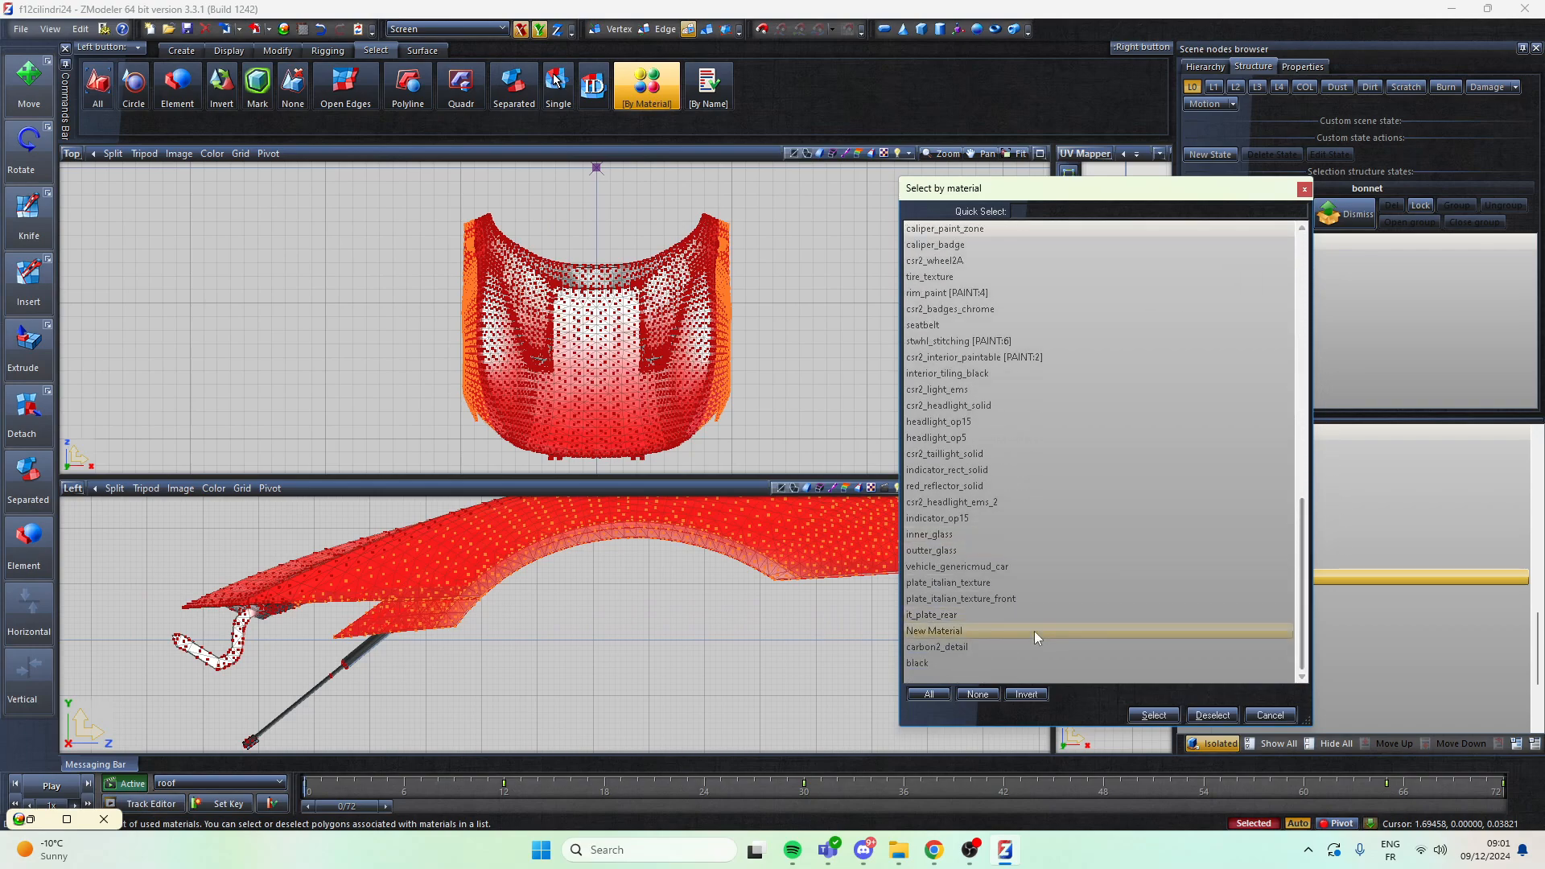
pyautogui.keyDown('shift'); pyautogui.click(979, 664); pyautogui.keyUp('shift')
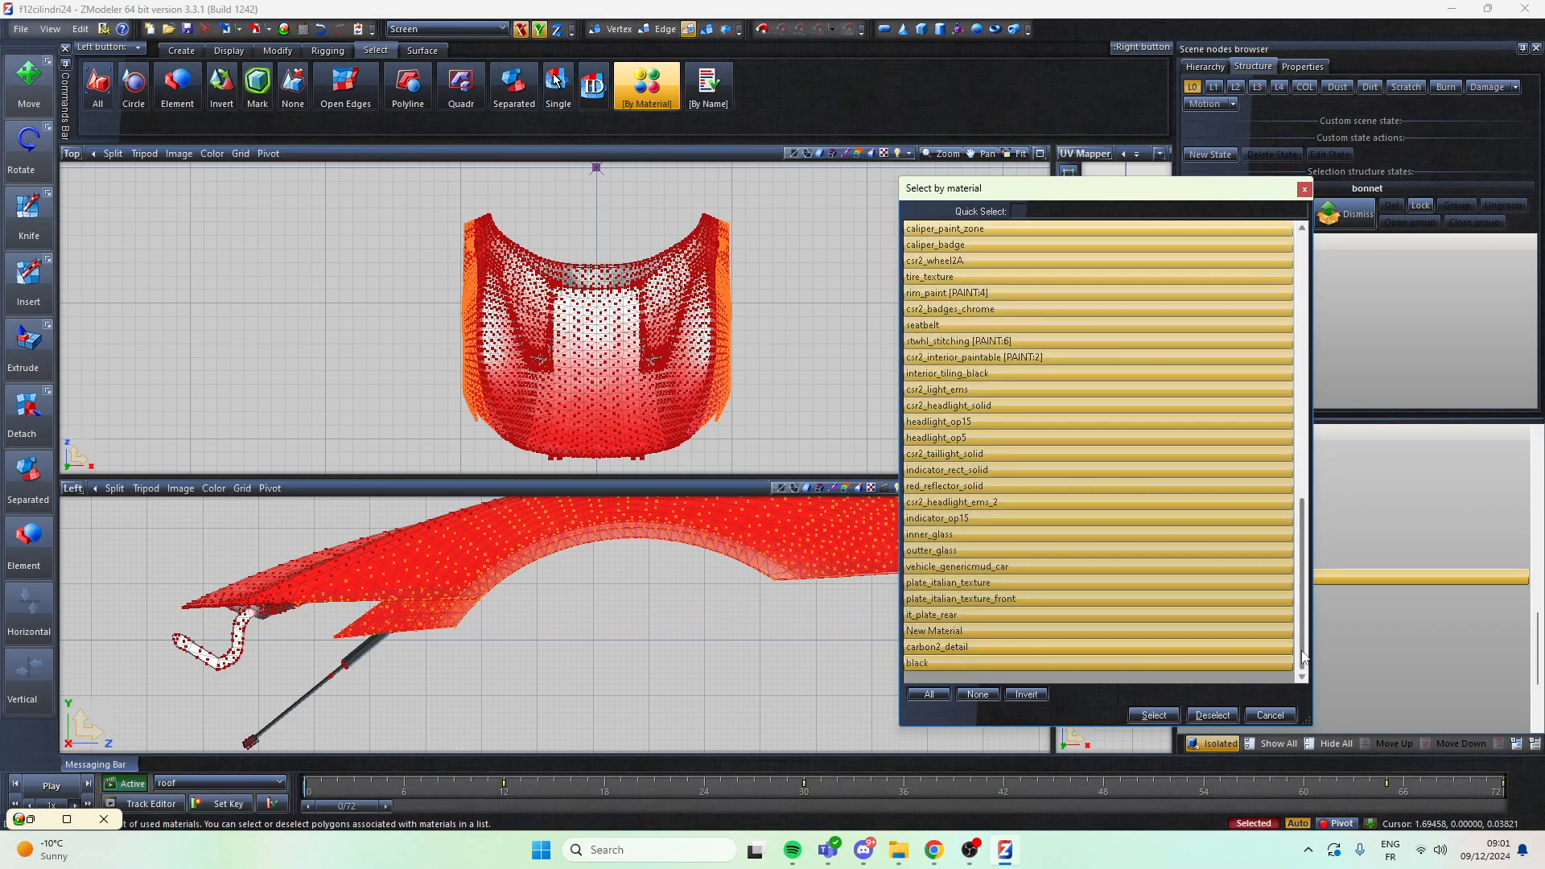
pyautogui.moveTo(1303, 657); pyautogui.dragTo(1352, 360)
pyautogui.keyDown('ctrl'); pyautogui.click(1024, 283); pyautogui.keyUp('ctrl')
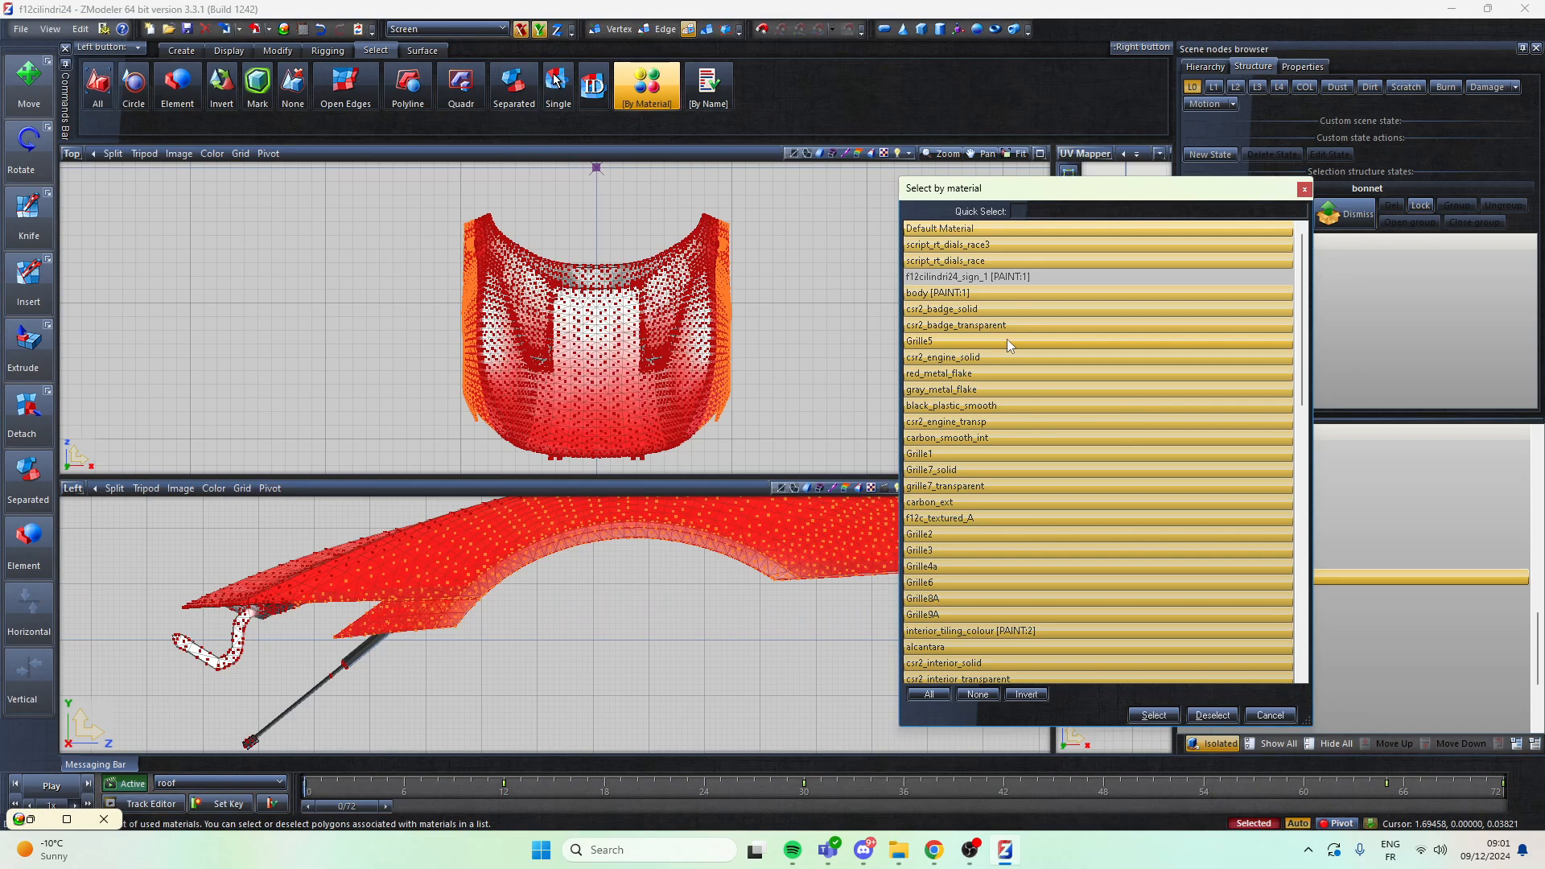
pyautogui.click(1211, 715)
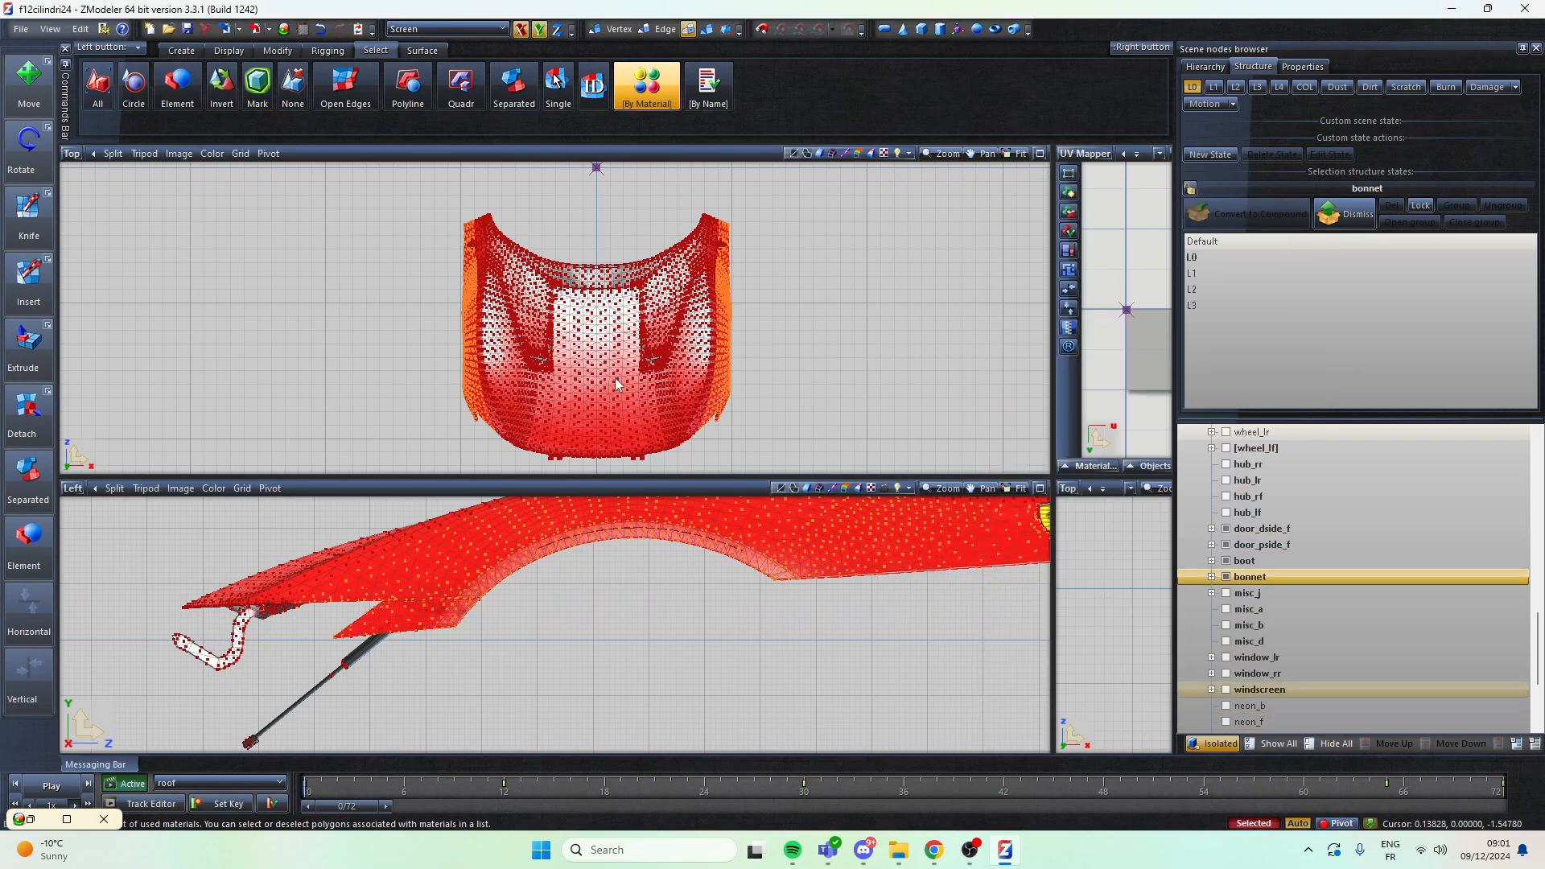
# Step: Check the selection around the shield badge, then detach the selected side polygons to a new object without keeping the original
pyautogui.scroll(8, 704, 258)
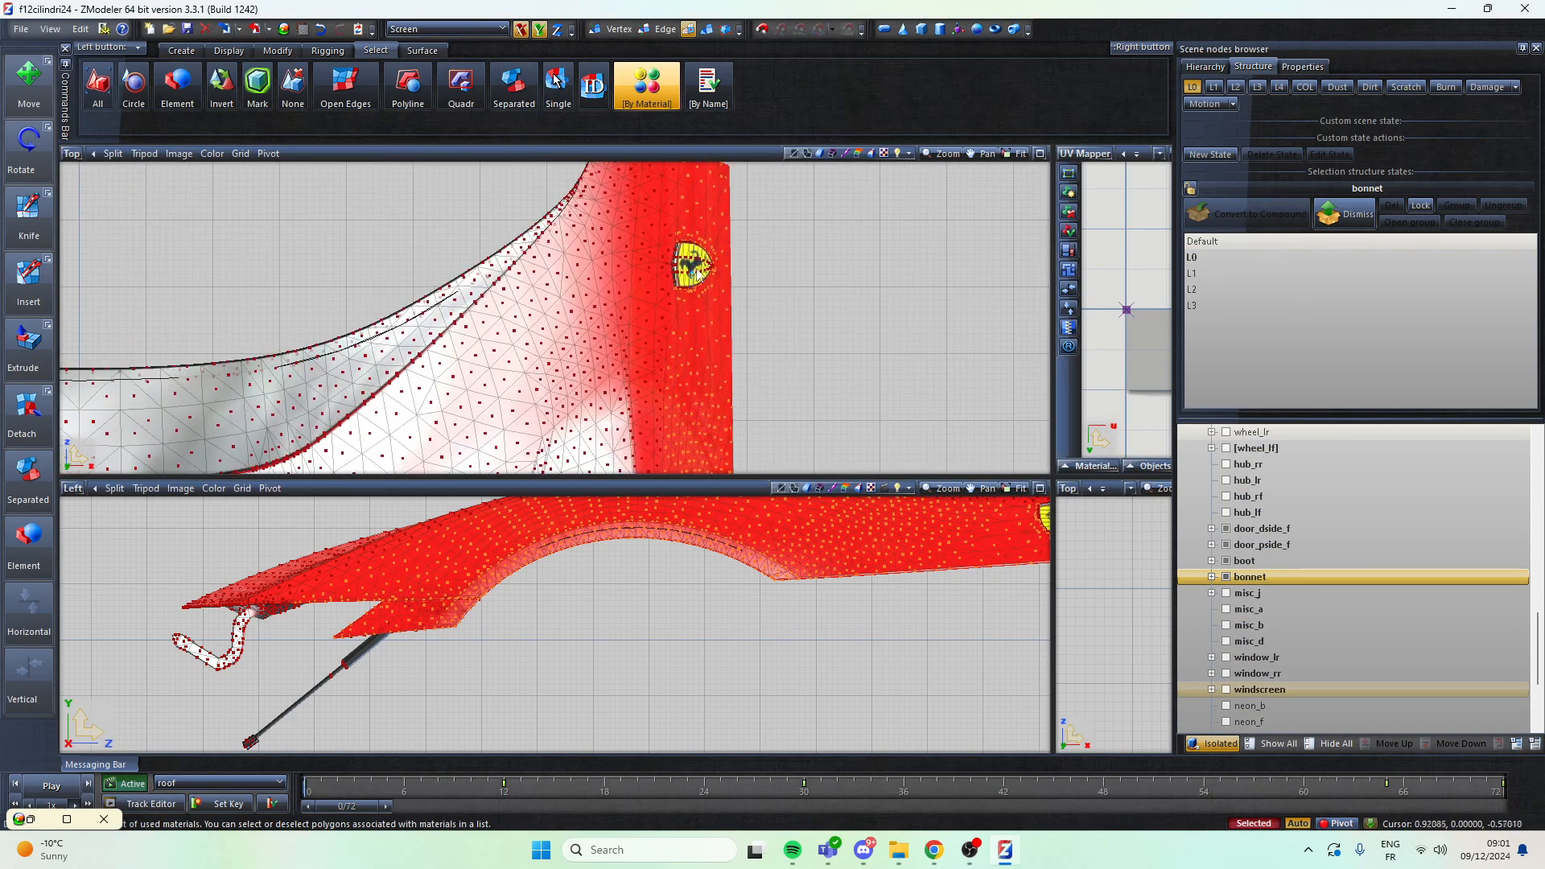
pyautogui.scroll(2, 697, 274)
pyautogui.scroll(-3, 404, 635)
pyautogui.scroll(4, 732, 603)
pyautogui.scroll(-5, 933, 559)
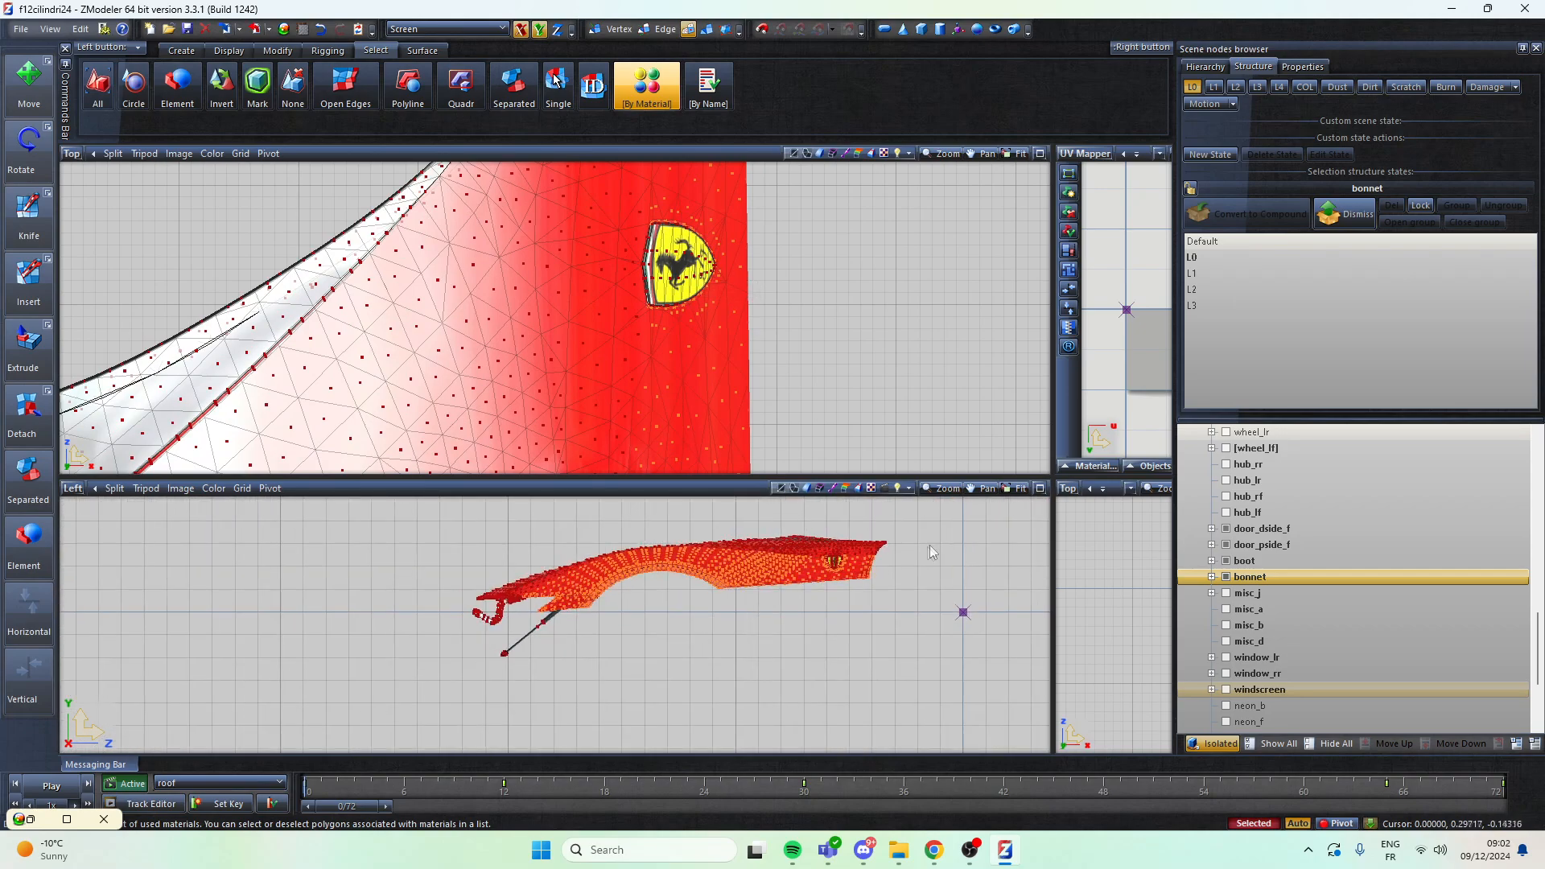
pyautogui.scroll(3, 766, 572)
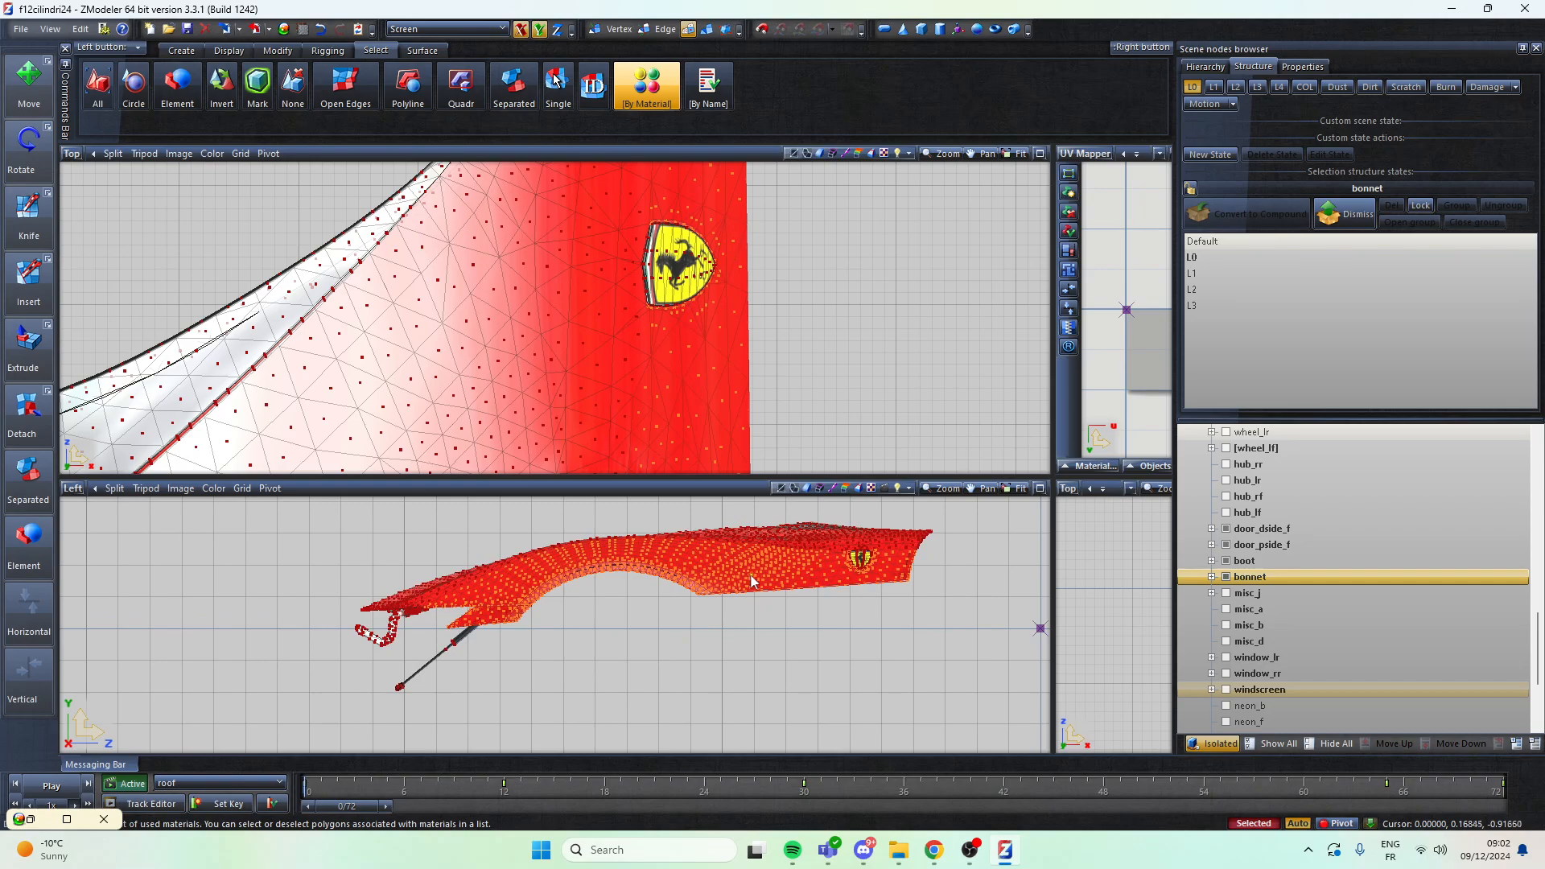
pyautogui.click(285, 54)
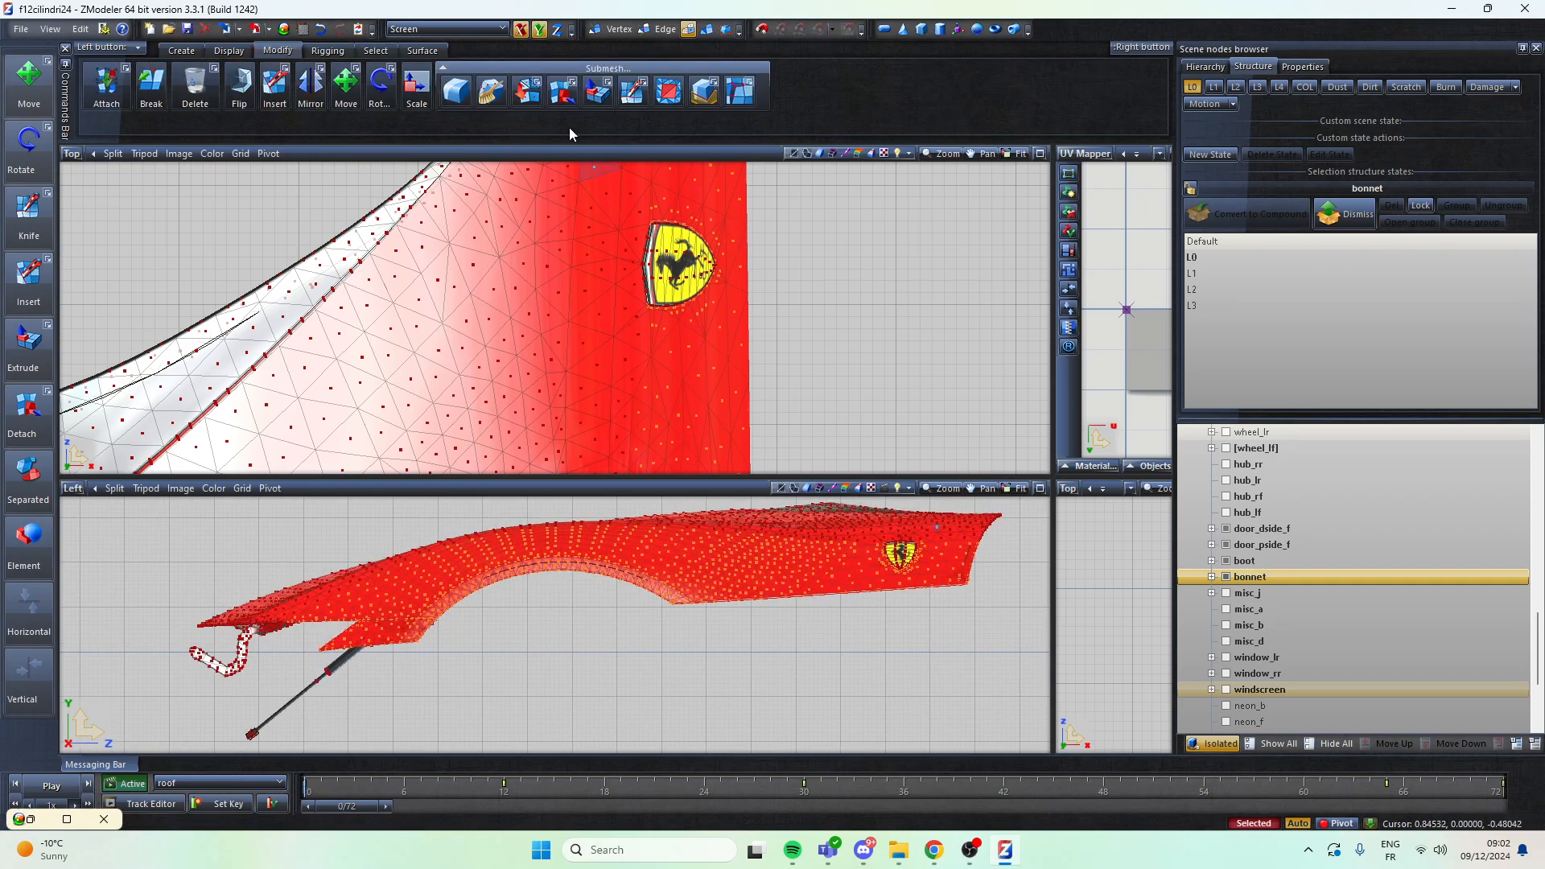
pyautogui.click(562, 103)
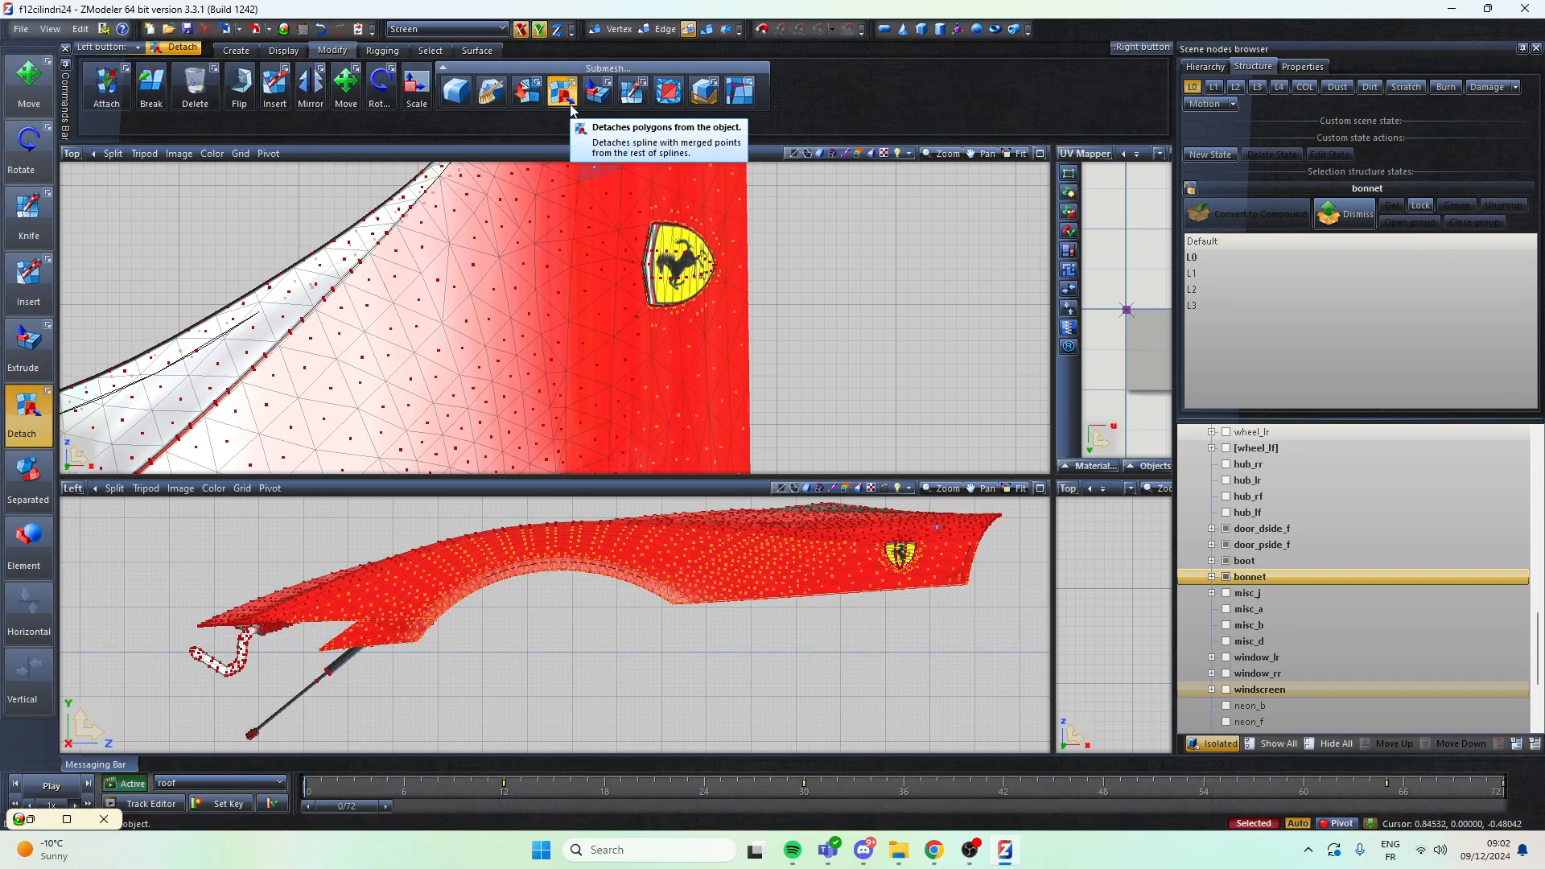
pyautogui.scroll(-4, 717, 626)
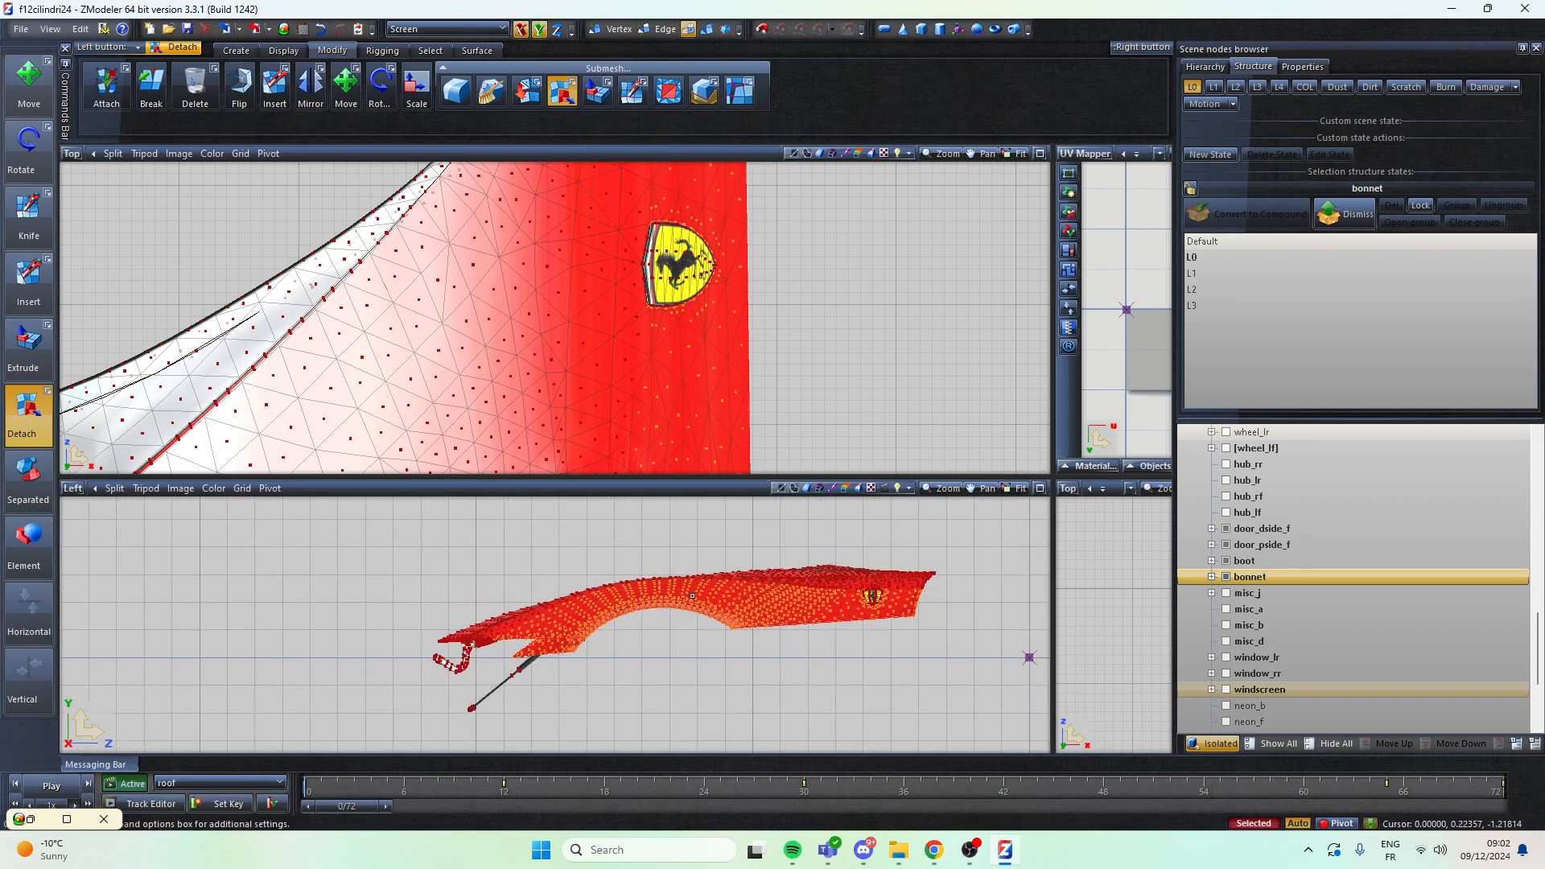
pyautogui.scroll(2, 678, 600)
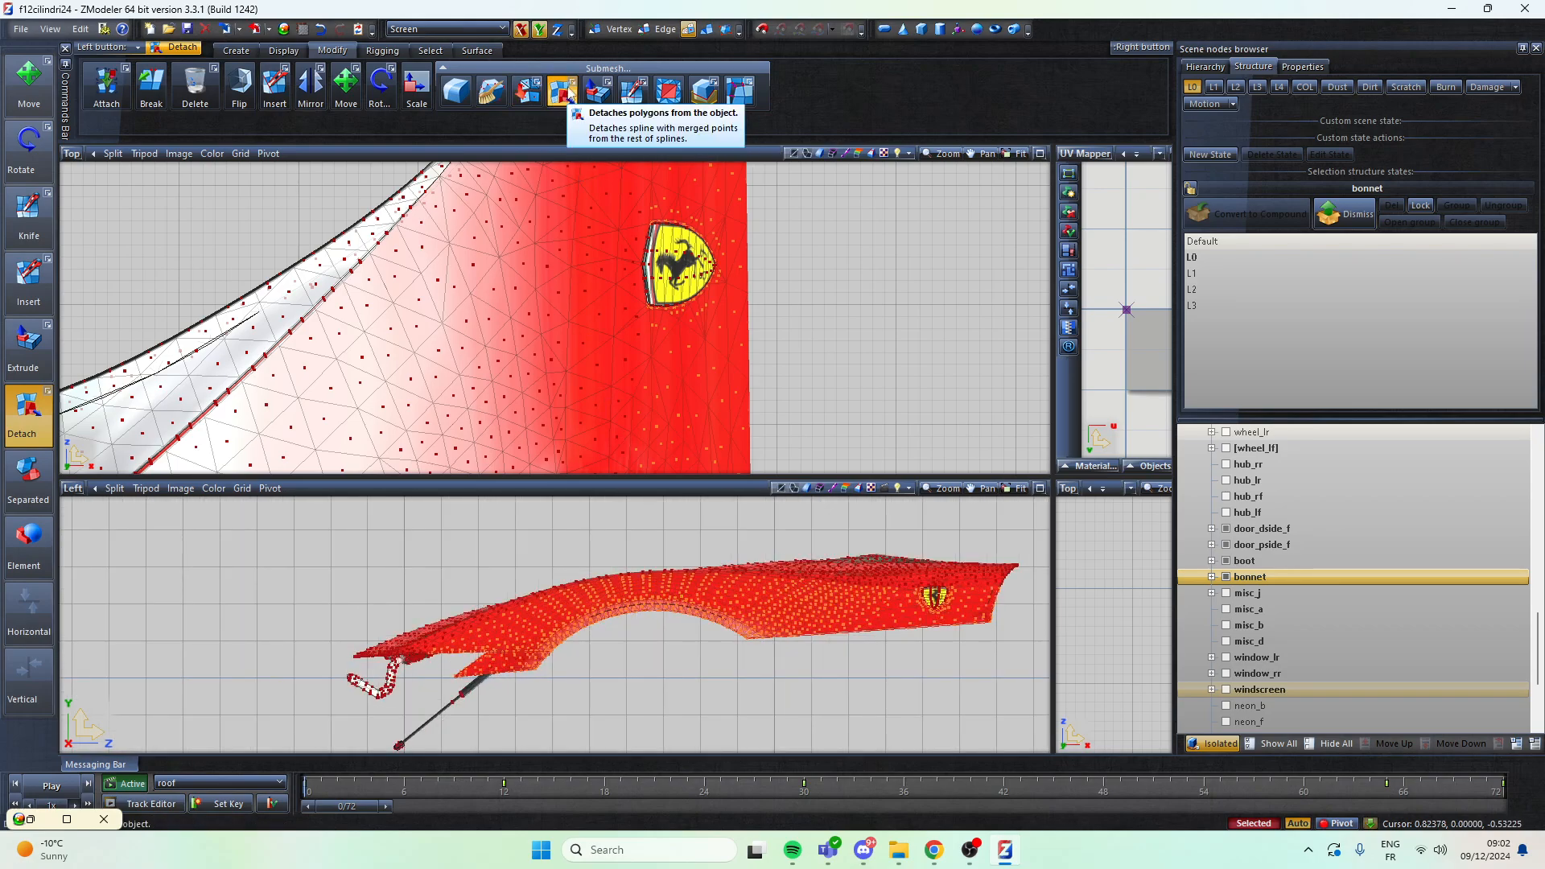
pyautogui.click(572, 84)
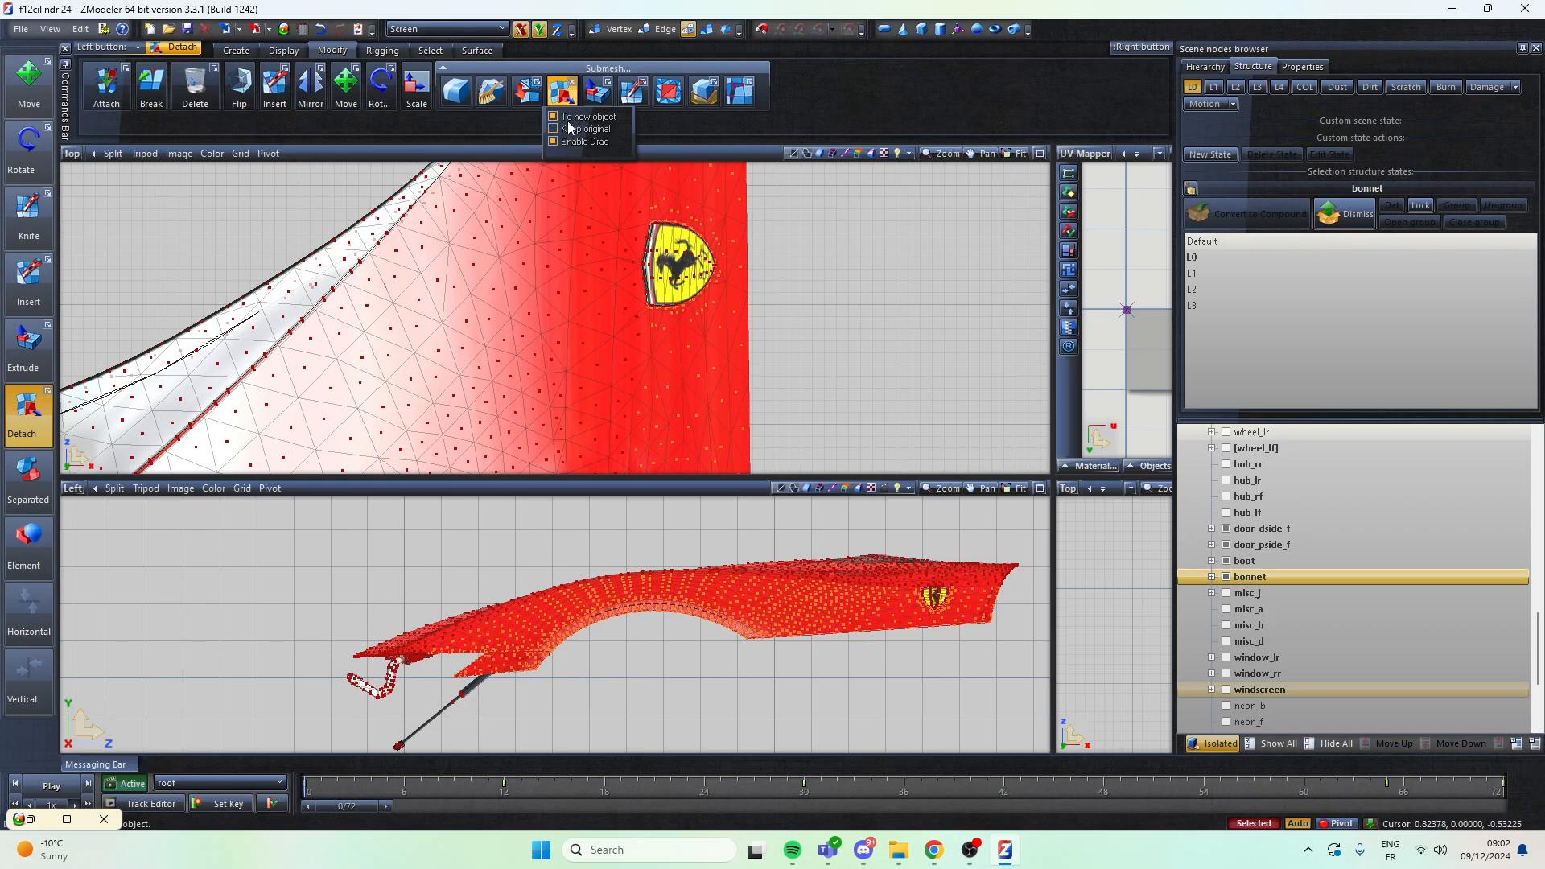
pyautogui.click(566, 93)
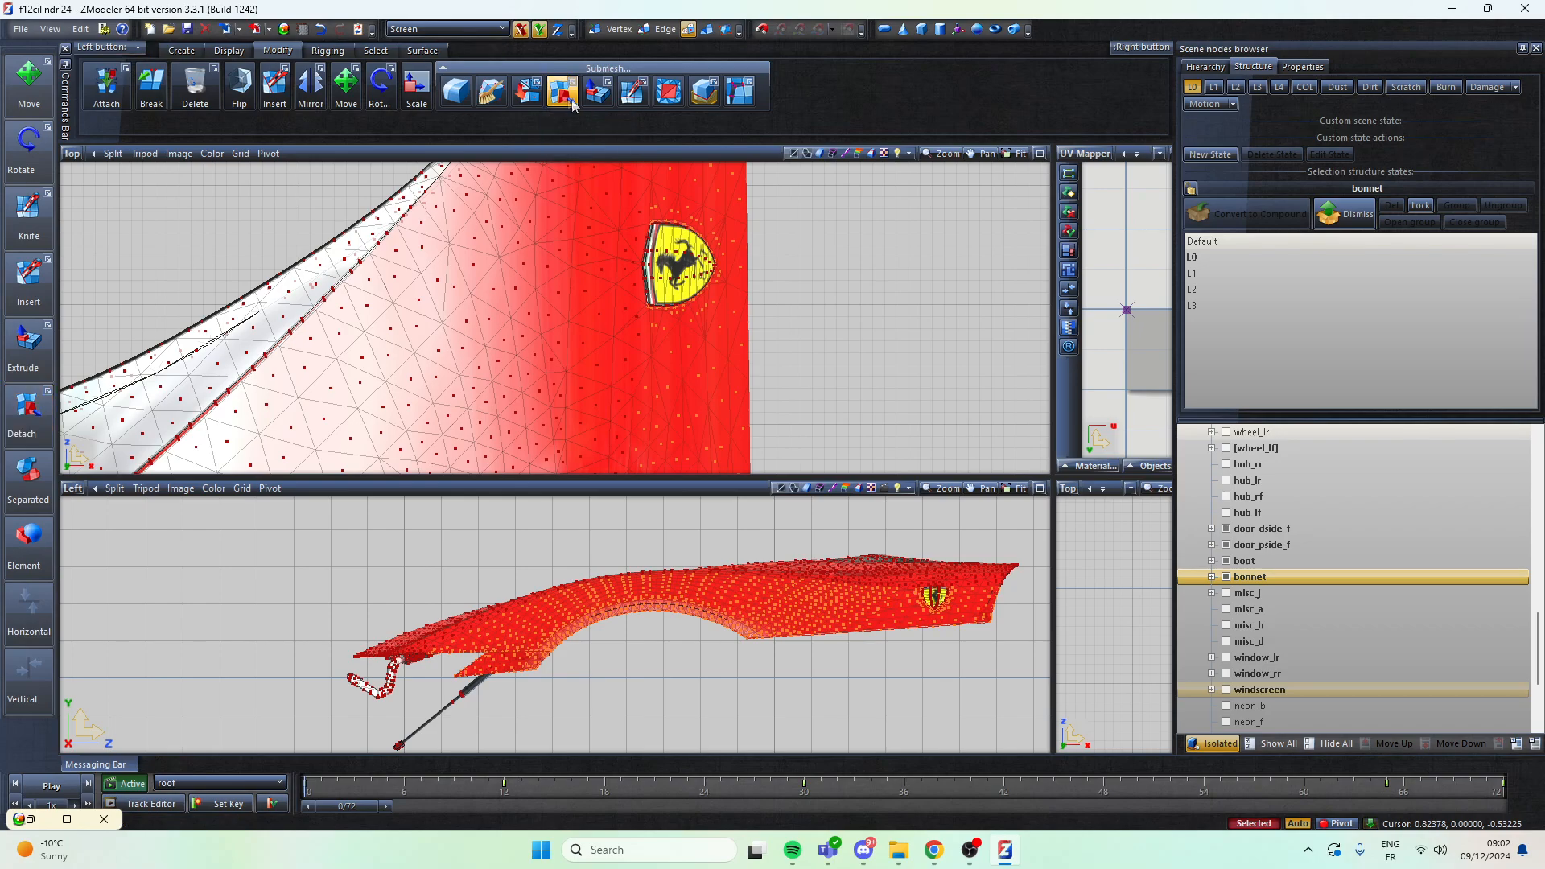
pyautogui.click(862, 613)
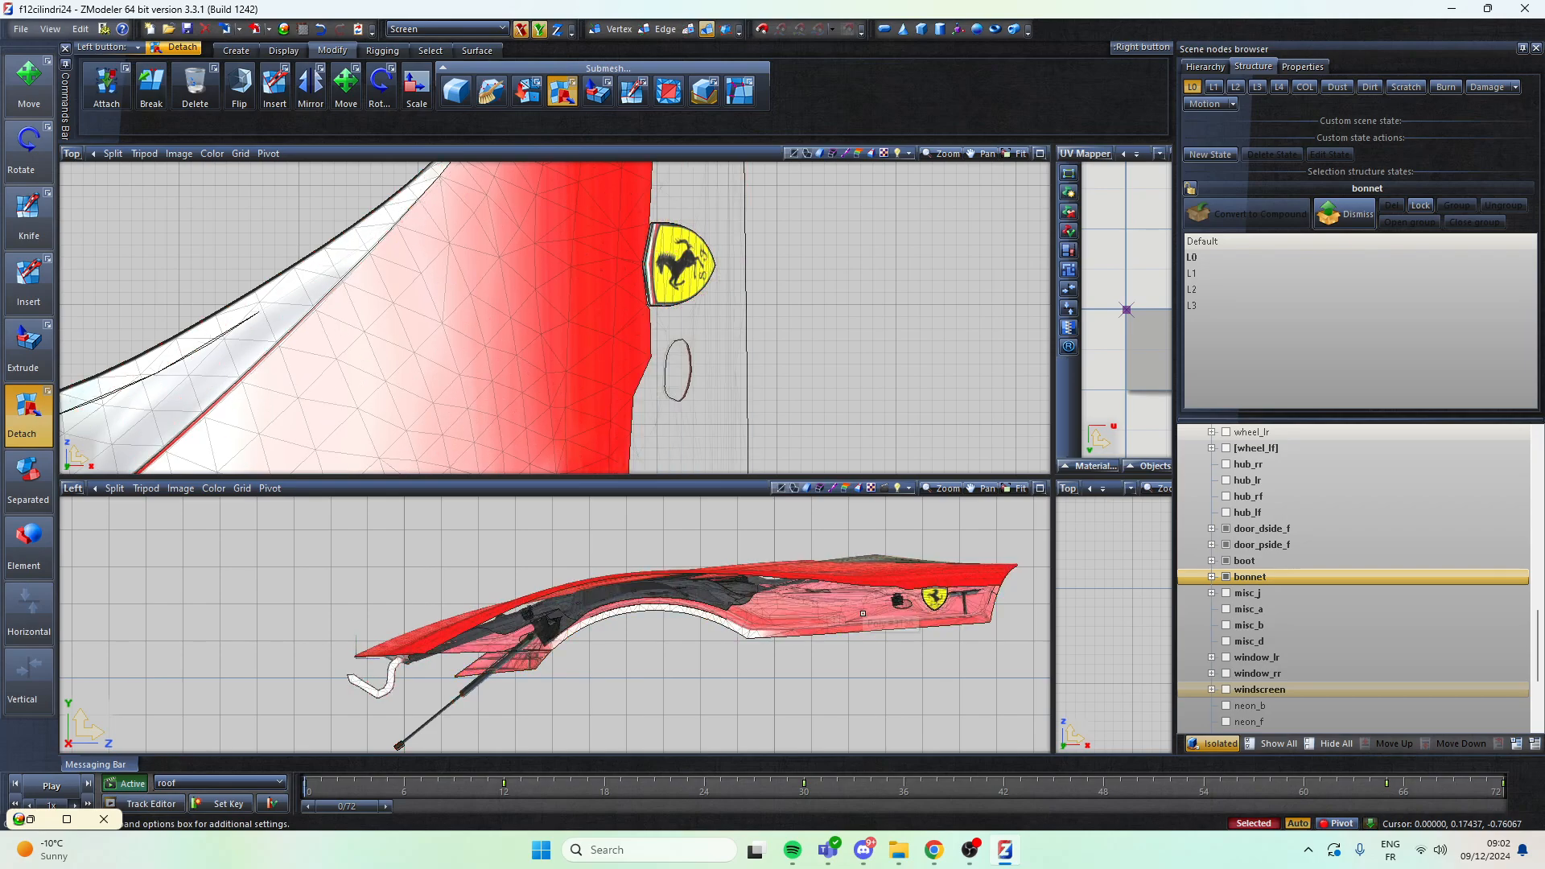
# Step: Switch the upper viewport from Top to a 3D view and inspect the bonnet from the front
pyautogui.scroll(-2, 879, 242)
pyautogui.scroll(-5, 879, 242)
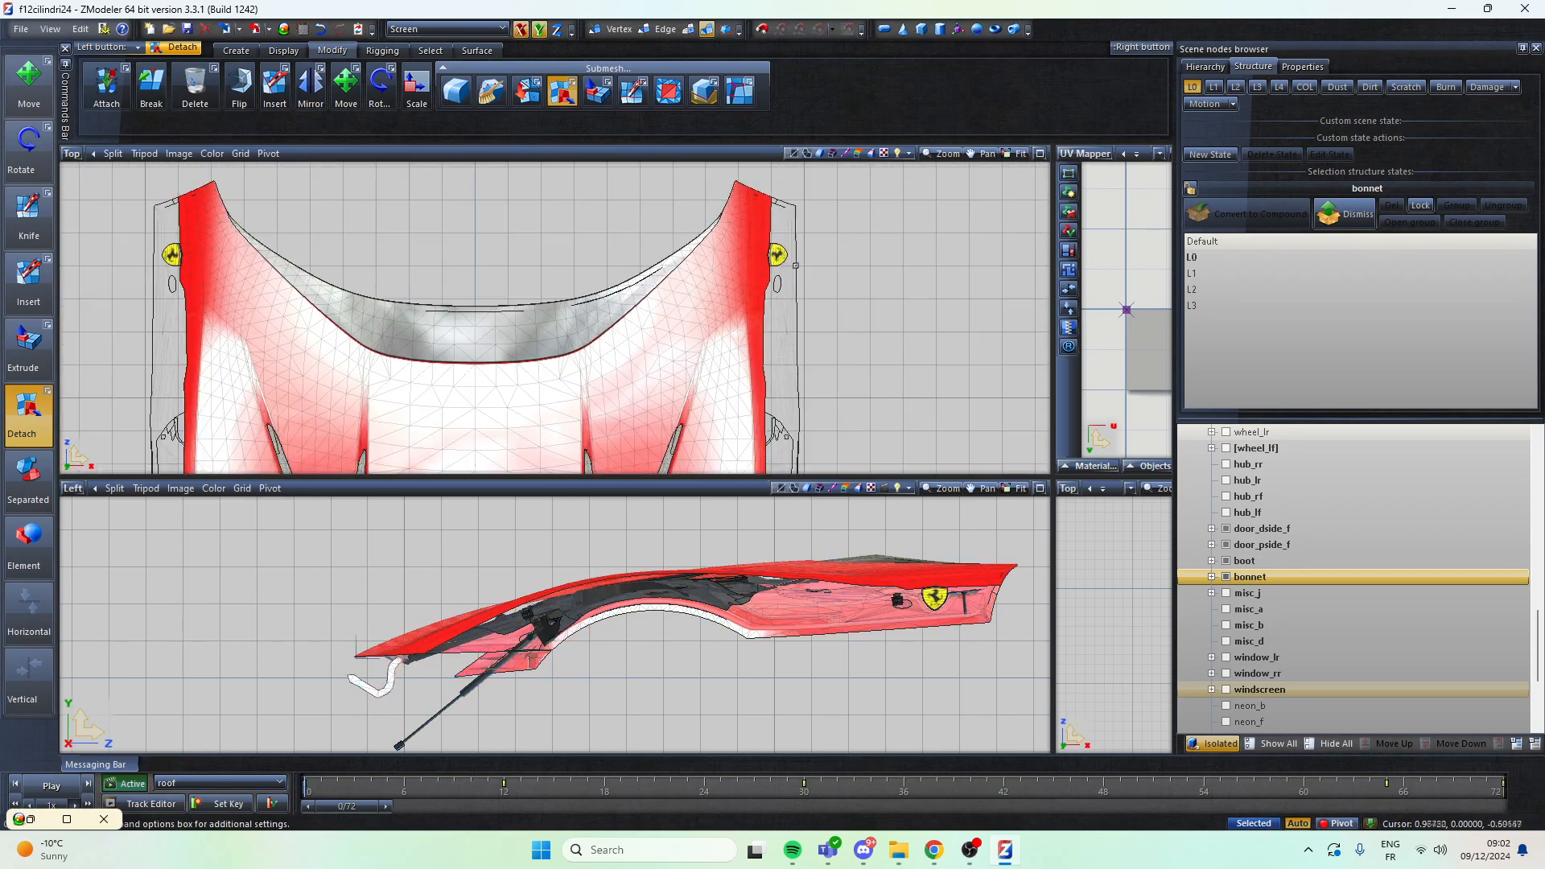
pyautogui.click(77, 157)
pyautogui.click(109, 300)
pyautogui.moveTo(375, 317); pyautogui.dragTo(338, 265, button='middle')
pyautogui.scroll(3, 312, 310)
pyautogui.press('Escape')
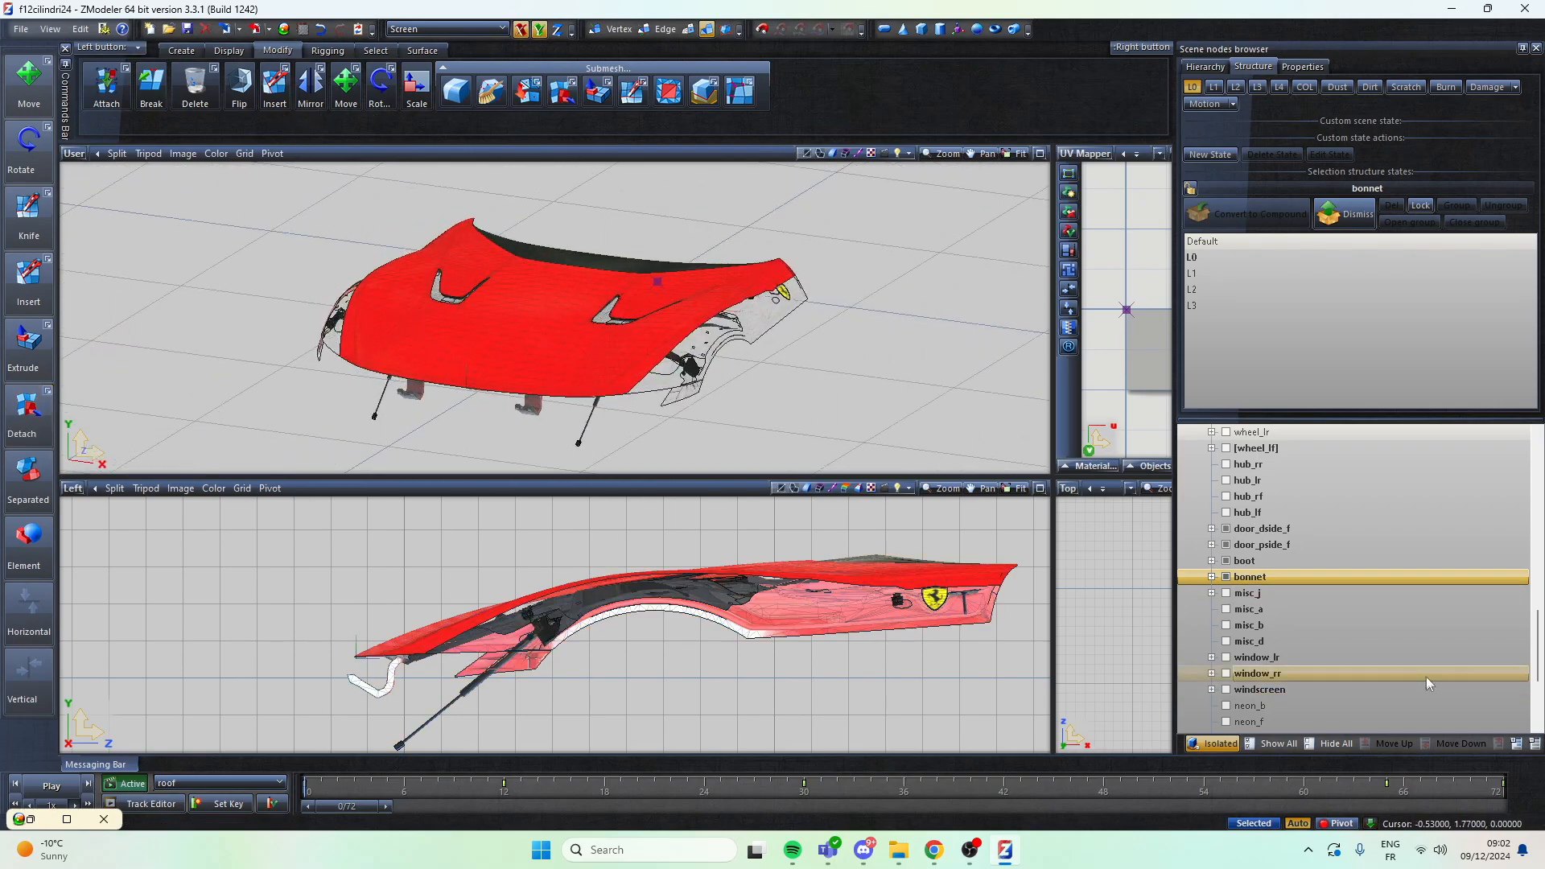
# Step: Show all parts again and place the detached side object directly below the original bonnet in the scene tree
pyautogui.scroll(-3, 1368, 693)
pyautogui.click(1227, 745)
pyautogui.scroll(3, 1315, 597)
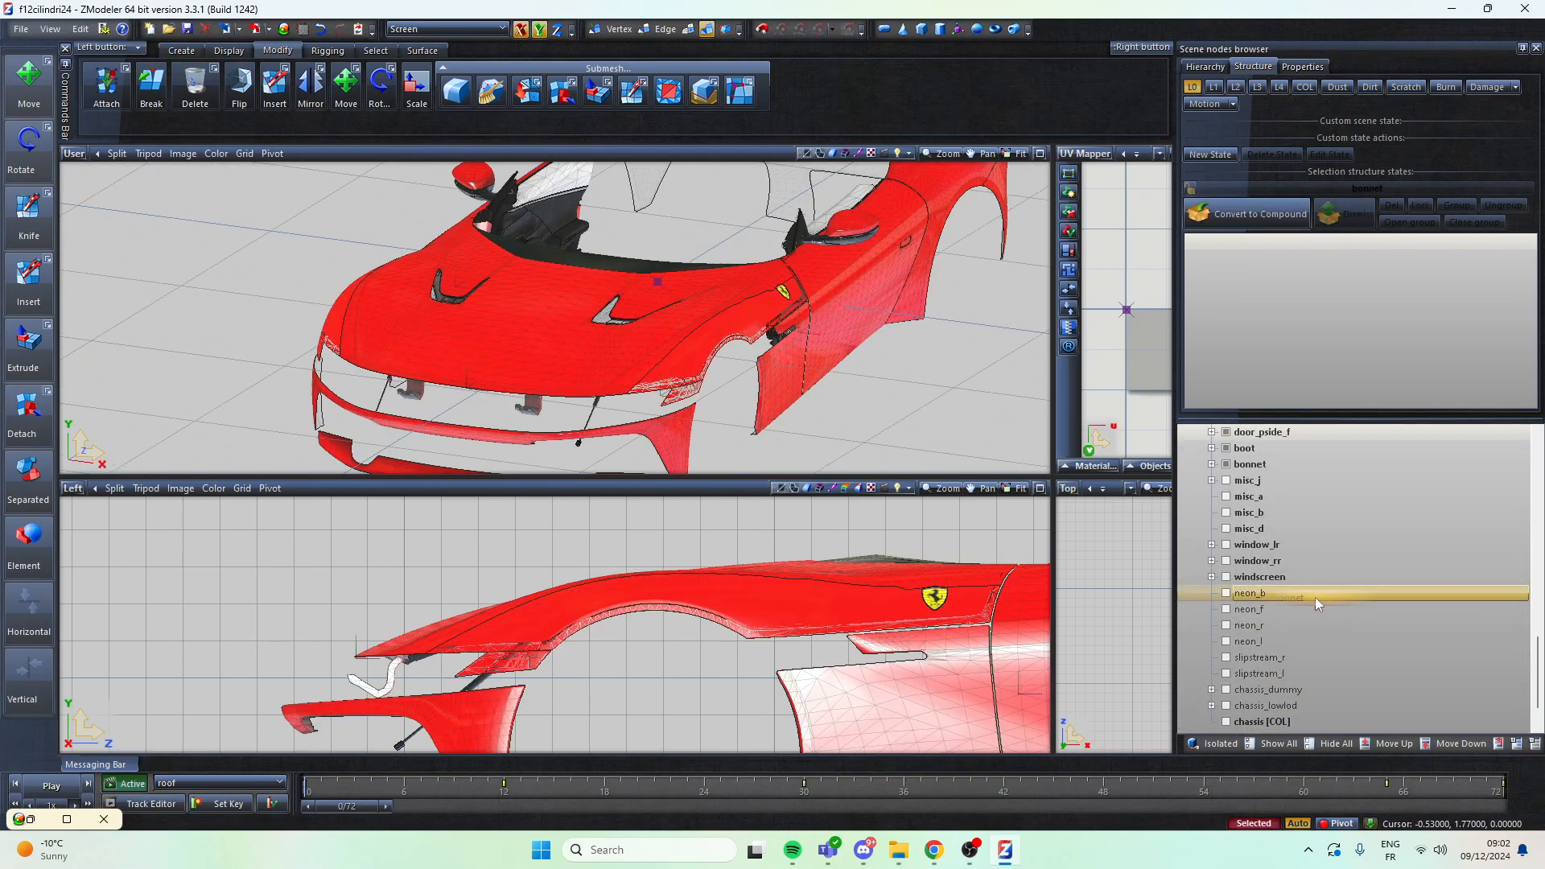
pyautogui.moveTo(1291, 577); pyautogui.dragTo(1284, 573)
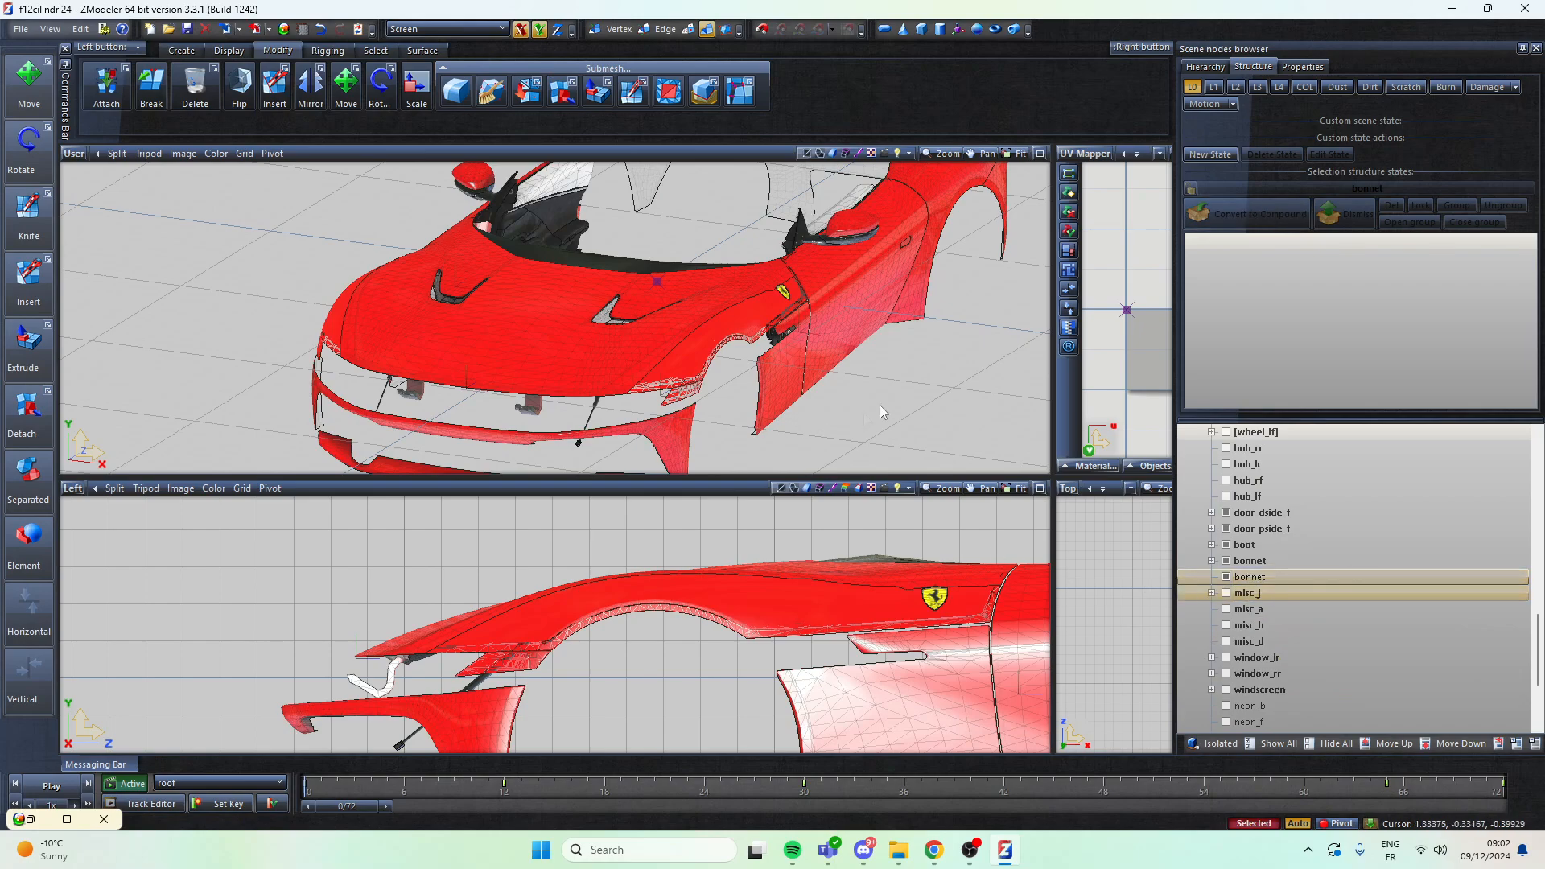
# Step: Isolate the original bonnet and compare its L0, L1 and L2 levels of detail
pyautogui.click(1220, 748)
pyautogui.moveTo(917, 315); pyautogui.dragTo(724, 345, button='middle')
pyautogui.click(1254, 561)
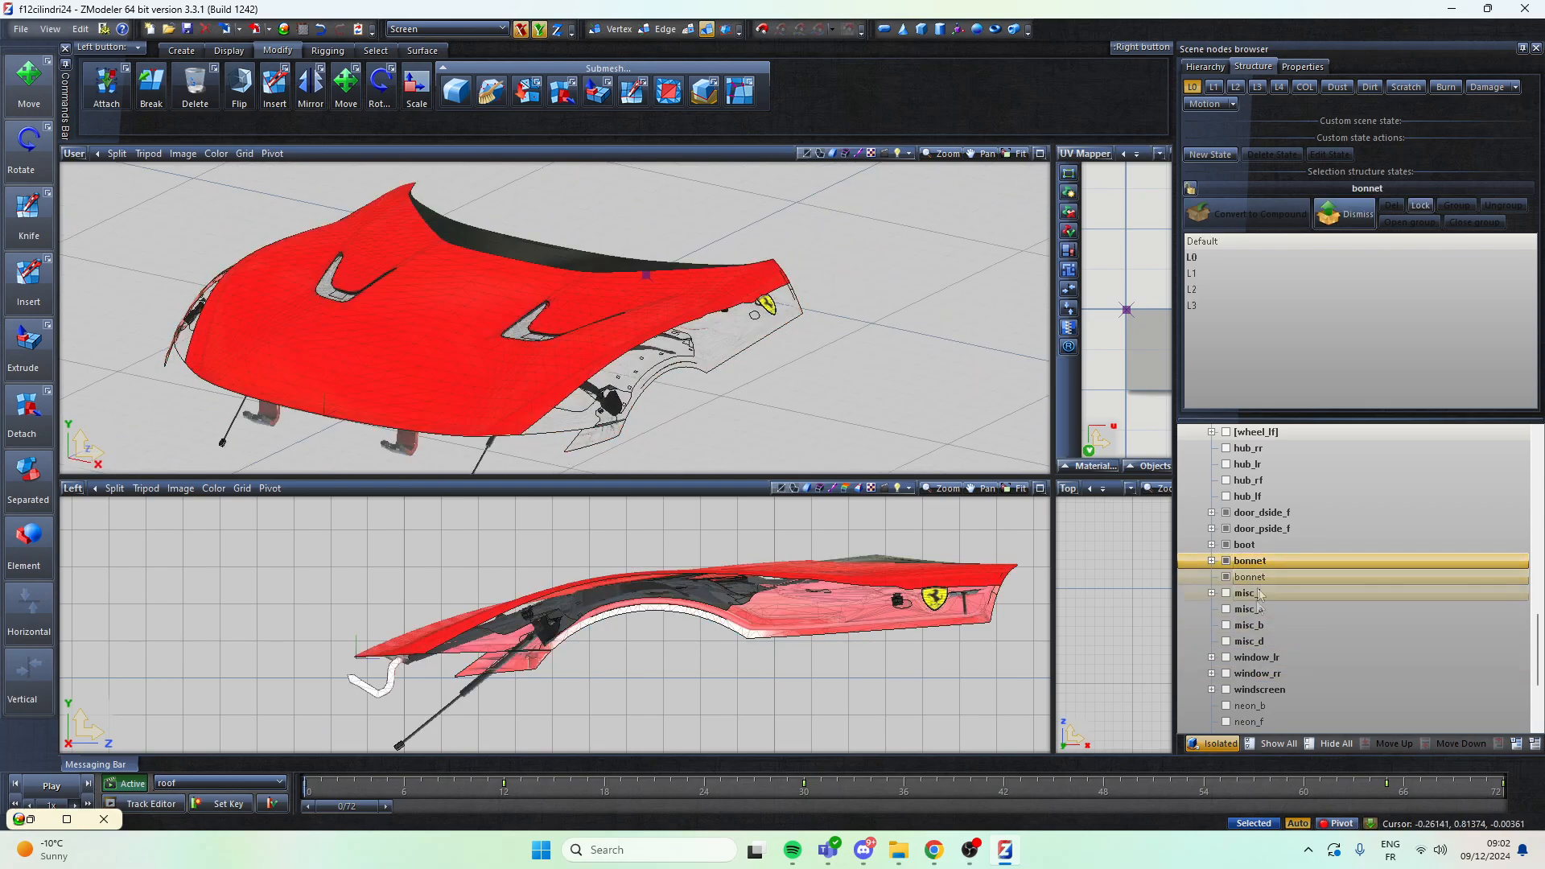
pyautogui.click(1236, 87)
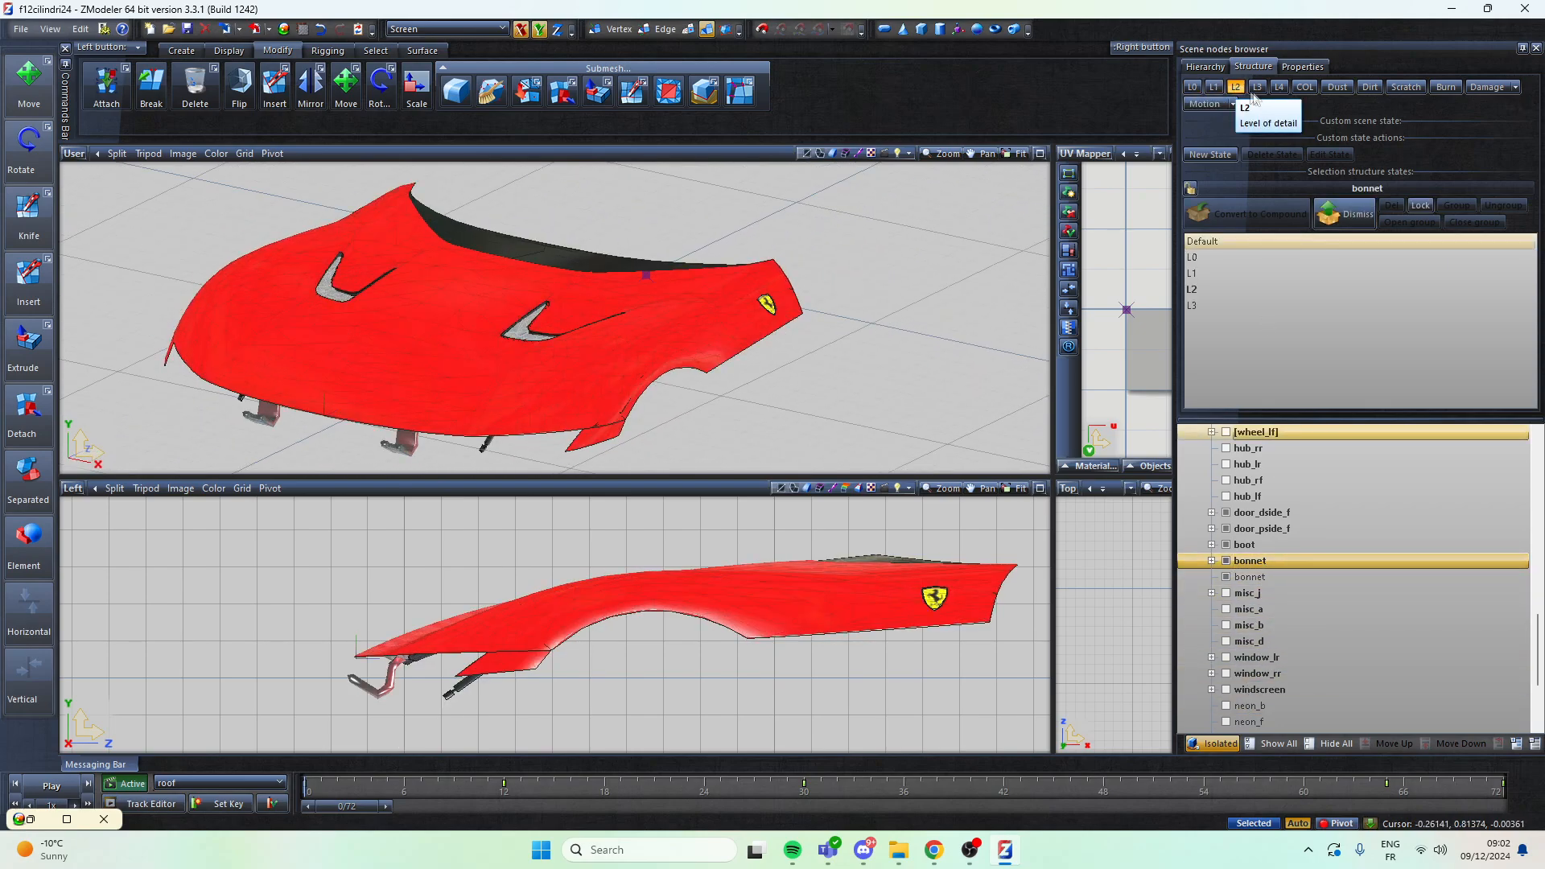
pyautogui.click(1192, 87)
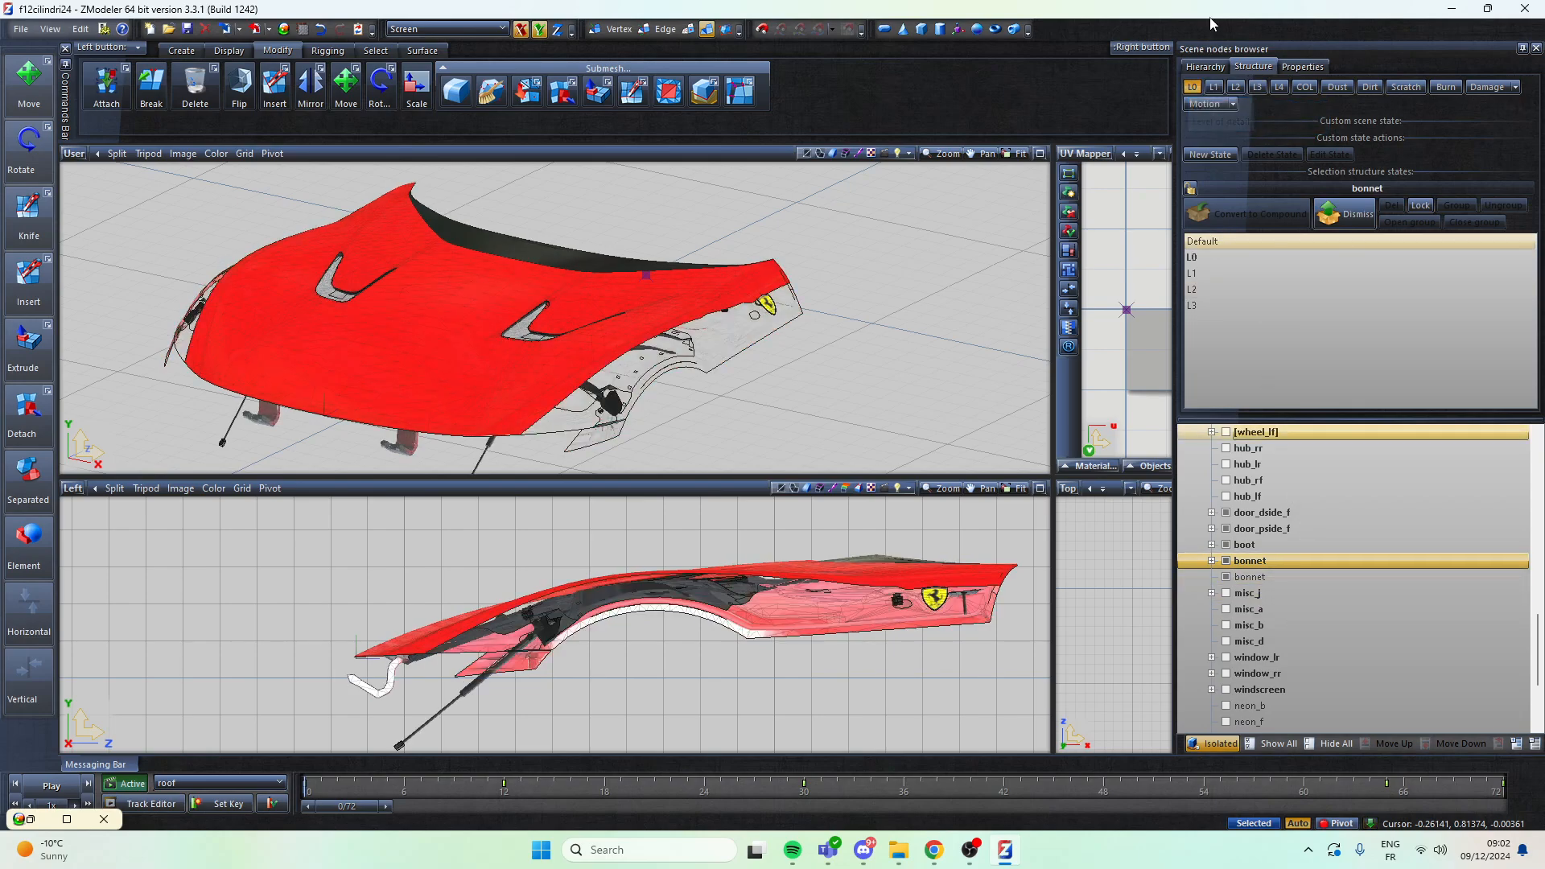
pyautogui.scroll(-2, 920, 272)
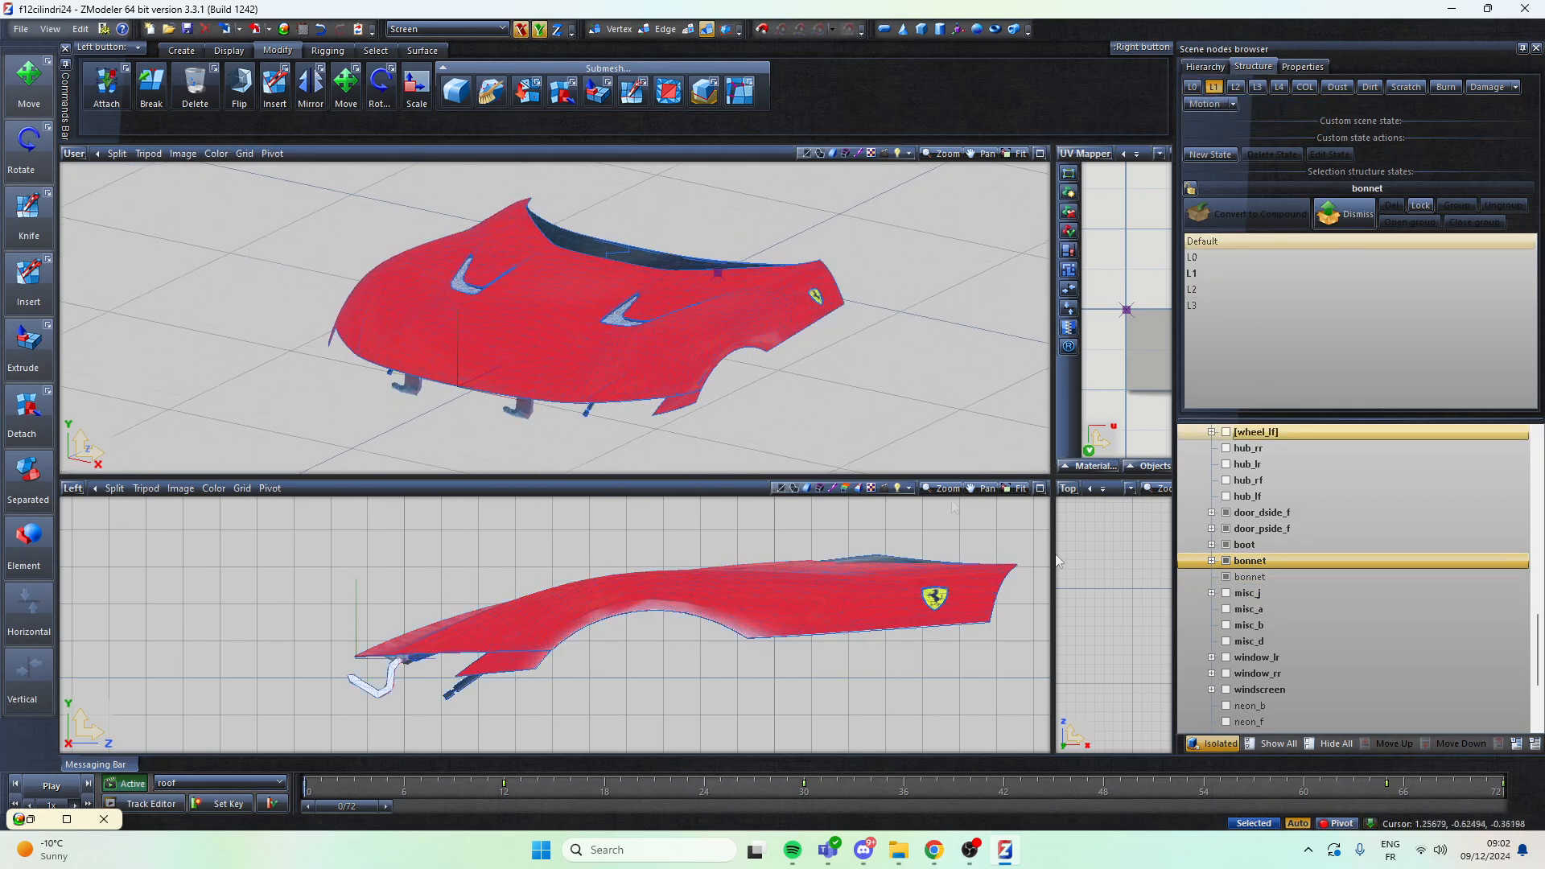
# Step: Examine the detached bonnet sides at L1 against the original bonnet
pyautogui.click(1248, 577)
pyautogui.click(962, 610)
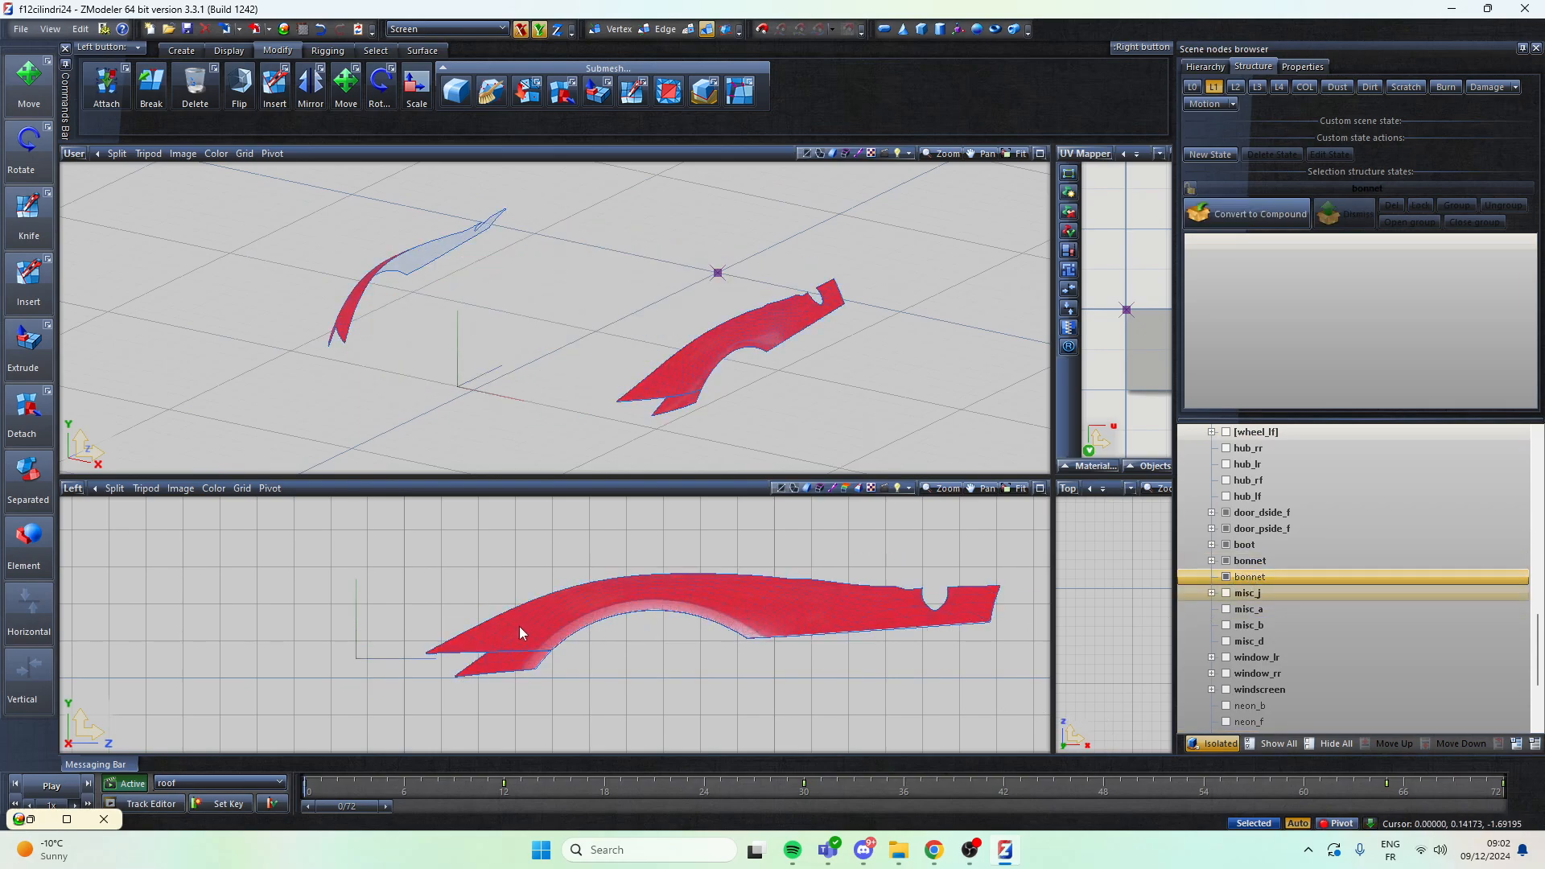
pyautogui.click(1252, 562)
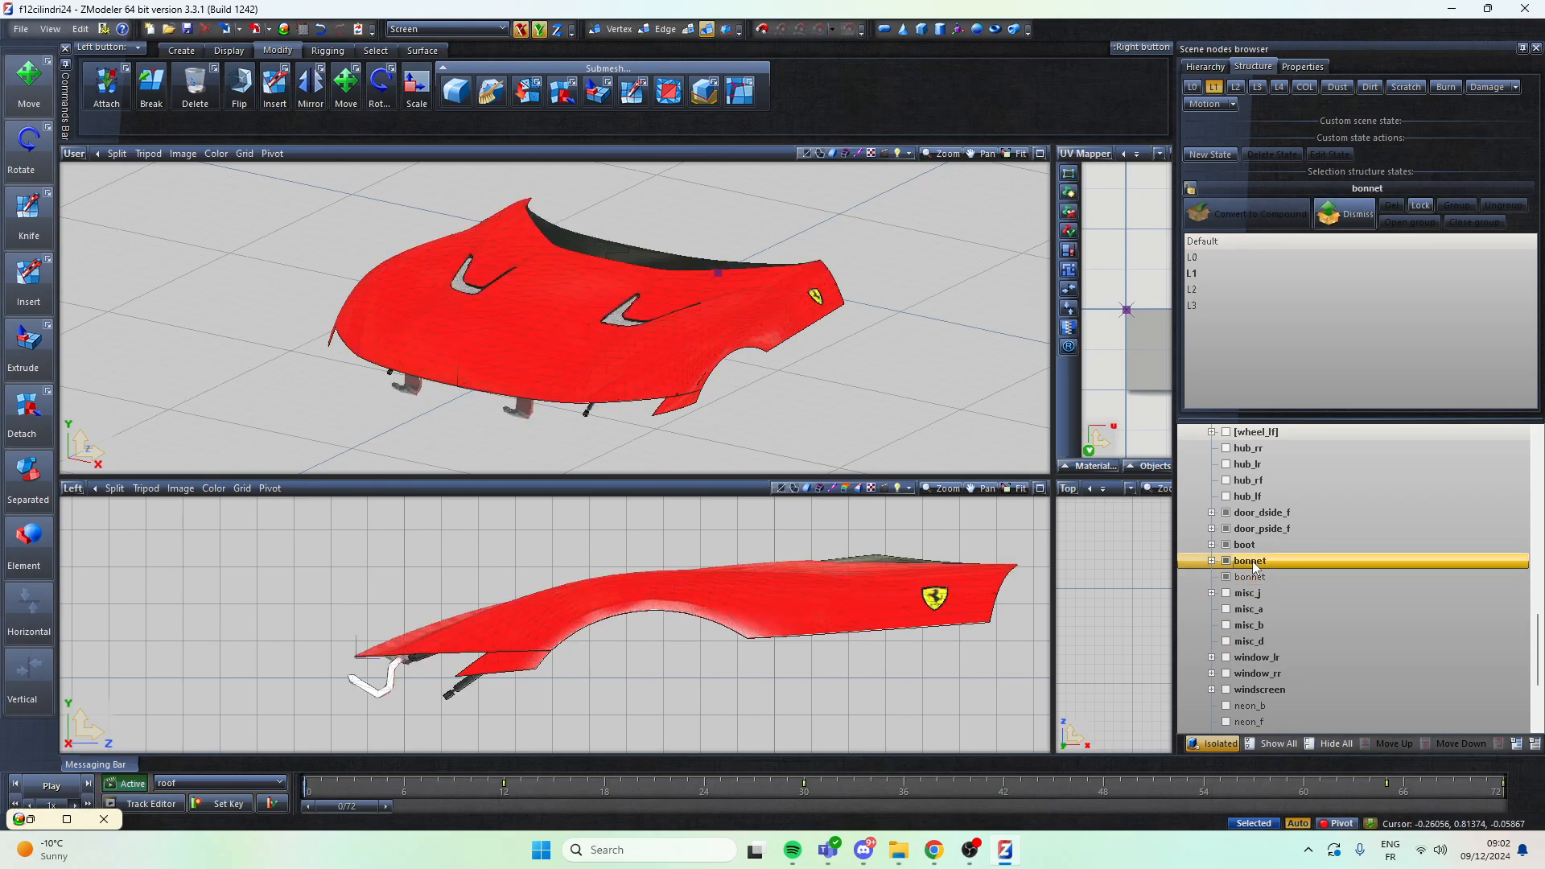
pyautogui.click(1216, 88)
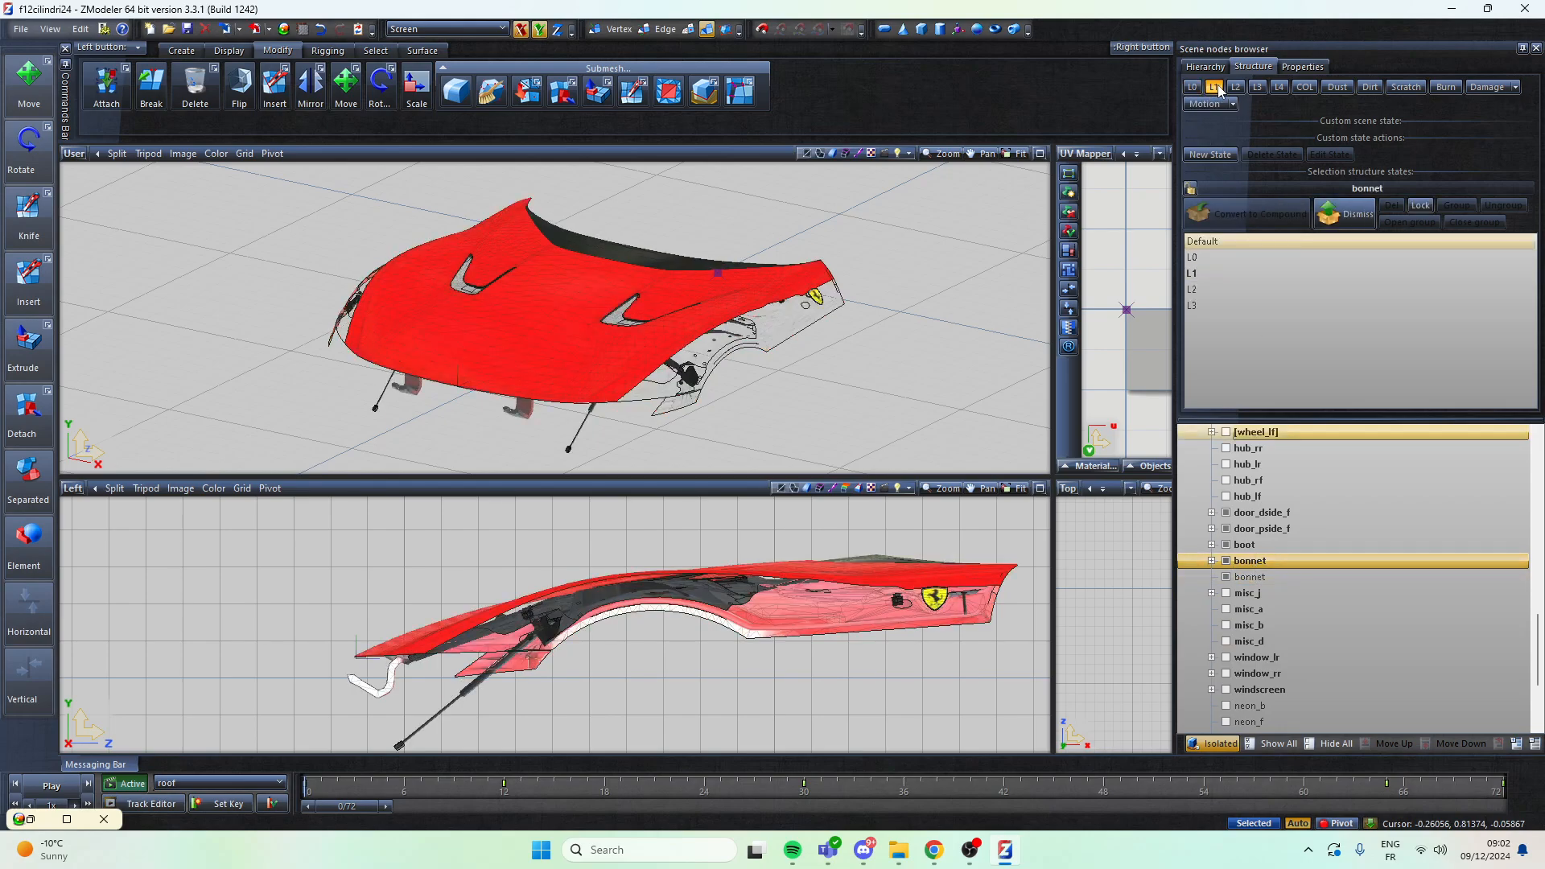
# Step: At level of detail L1, select the bonnet's rear side polygons around the Ferrari shield
pyautogui.press('3')
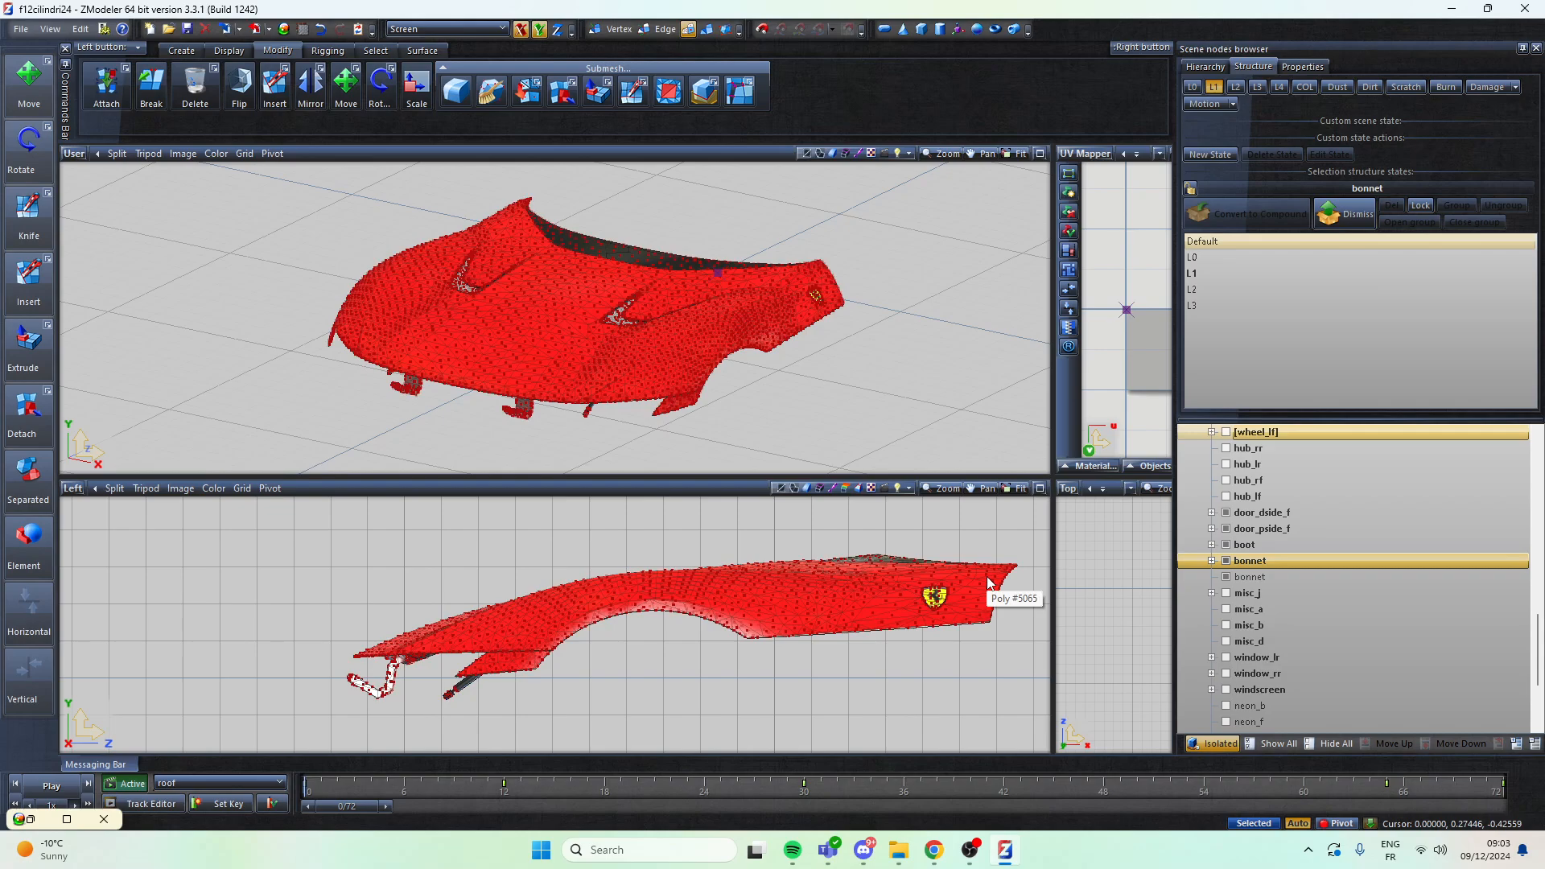
pyautogui.scroll(3, 1004, 598)
pyautogui.scroll(4, 910, 594)
pyautogui.moveTo(653, 577); pyautogui.dragTo(744, 557, button='middle')
pyautogui.scroll(-3, 837, 563)
pyautogui.scroll(4, 744, 528)
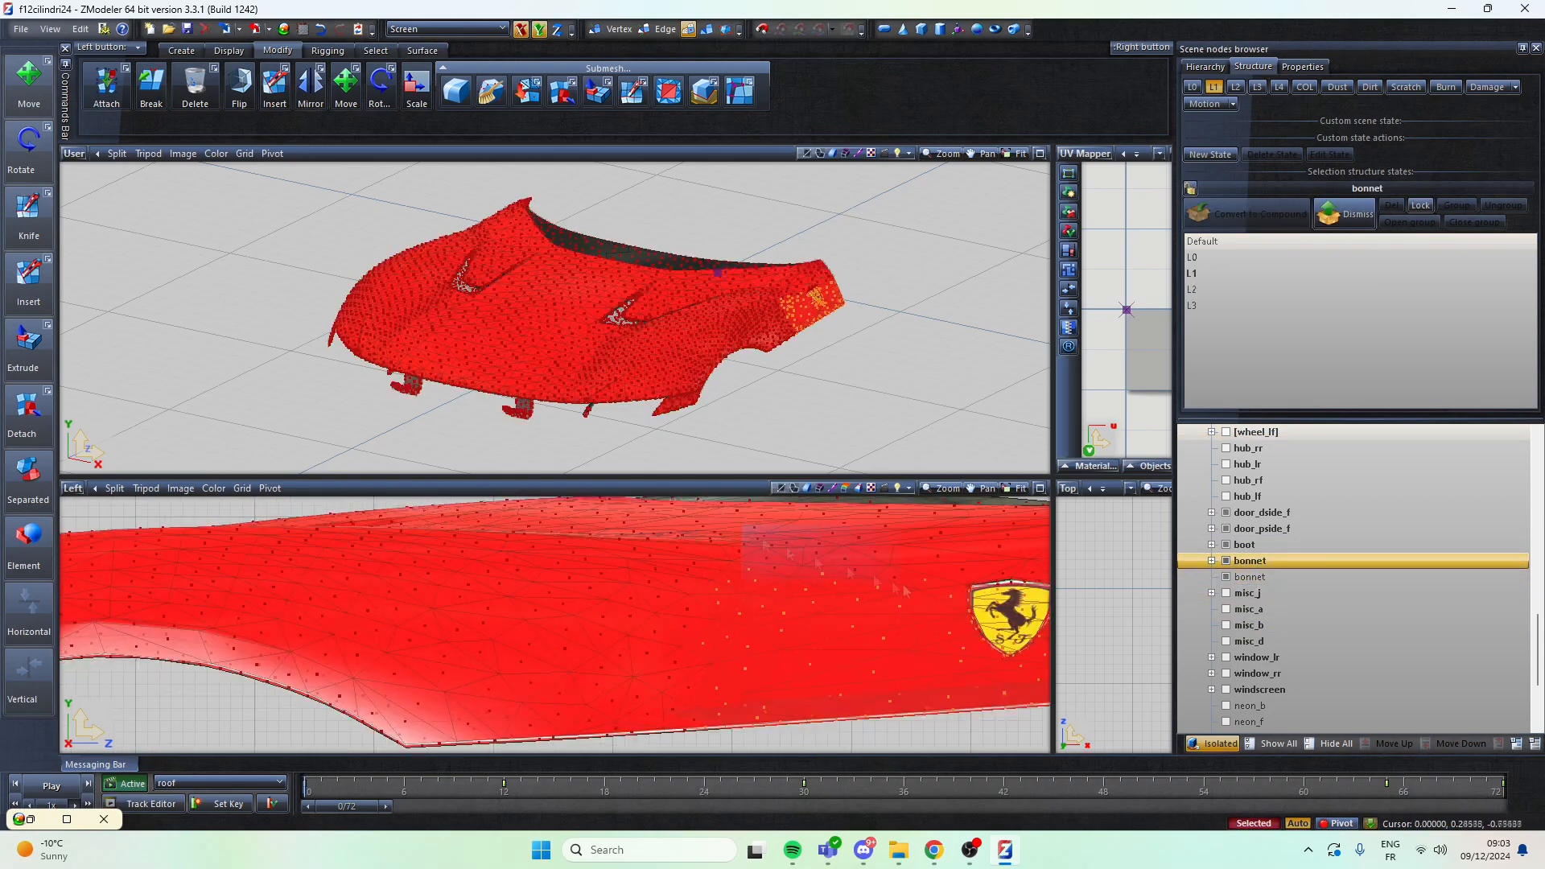
pyautogui.scroll(-3, 845, 555)
pyautogui.scroll(4, 708, 563)
pyautogui.scroll(-5, 883, 579)
pyautogui.scroll(4, 505, 577)
pyautogui.scroll(-3, 505, 577)
# Step: Extend the L1 selection along the bonnet's side above the wheel arch to the front tip
pyautogui.moveTo(690, 667); pyautogui.dragTo(508, 560)
pyautogui.scroll(3, 515, 644)
pyautogui.scroll(-3, 515, 644)
pyautogui.click(1250, 577)
pyautogui.click(1250, 561)
pyautogui.moveTo(625, 721); pyautogui.dragTo(390, 628)
pyautogui.scroll(-3, 483, 595)
pyautogui.scroll(-3, 450, 611)
pyautogui.moveTo(515, 322); pyautogui.dragTo(363, 288, button='middle')
pyautogui.scroll(3, 666, 345)
# Step: Deselect the L1 side polygons that do not use the body paint material and detach the rest
pyautogui.click(376, 51)
pyautogui.click(645, 85)
pyautogui.click(1216, 718)
pyautogui.click(277, 50)
pyautogui.click(29, 414)
# Step: Switch the bonnet to L2 and select its side polygons from the rear edge to the front tip
pyautogui.click(1235, 86)
pyautogui.scroll(3, 798, 600)
pyautogui.moveTo(997, 660); pyautogui.dragTo(837, 551)
pyautogui.scroll(3, 644, 603)
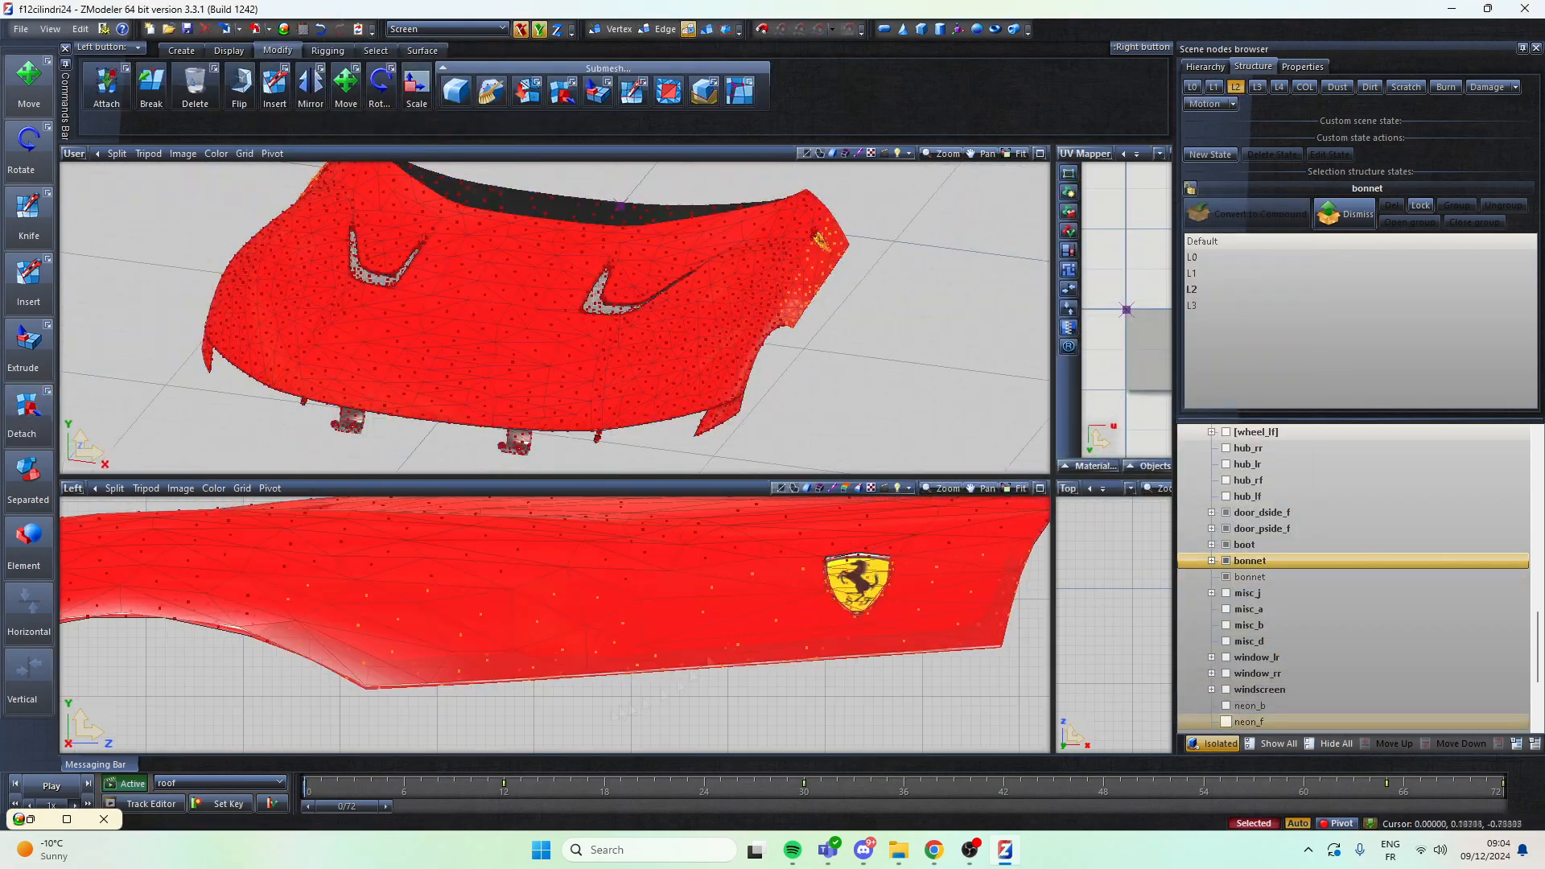
pyautogui.click(1250, 577)
pyautogui.click(1250, 561)
pyautogui.moveTo(759, 683); pyautogui.dragTo(639, 569)
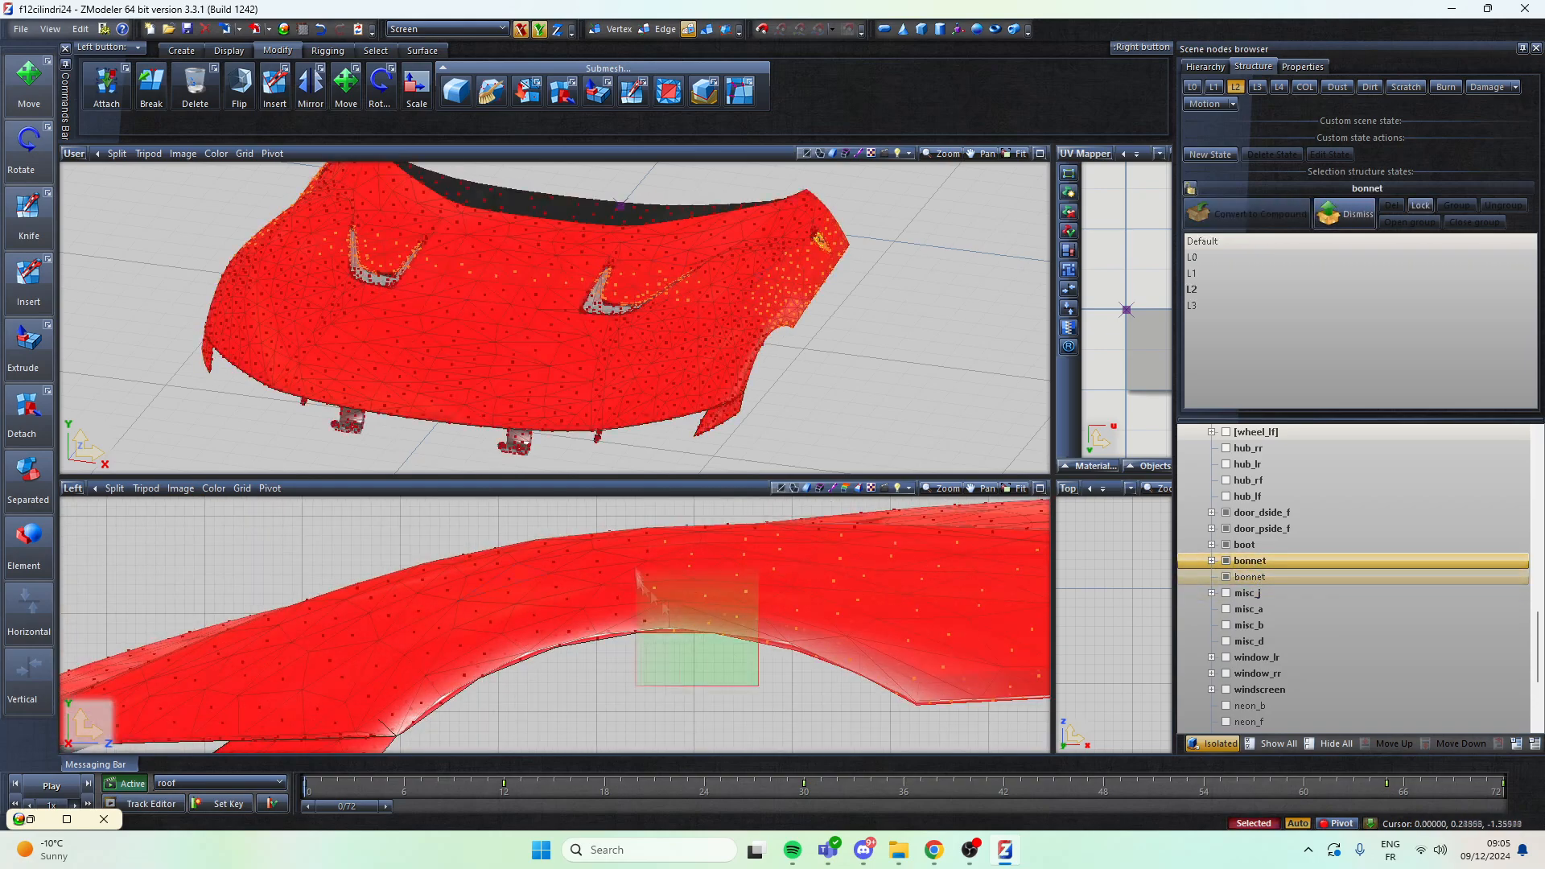
pyautogui.moveTo(563, 635); pyautogui.dragTo(724, 611, button='middle')
pyautogui.moveTo(649, 707); pyautogui.dragTo(433, 581)
pyautogui.scroll(-2, 563, 628)
pyautogui.moveTo(586, 707); pyautogui.dragTo(408, 581)
pyautogui.scroll(-4, 644, 628)
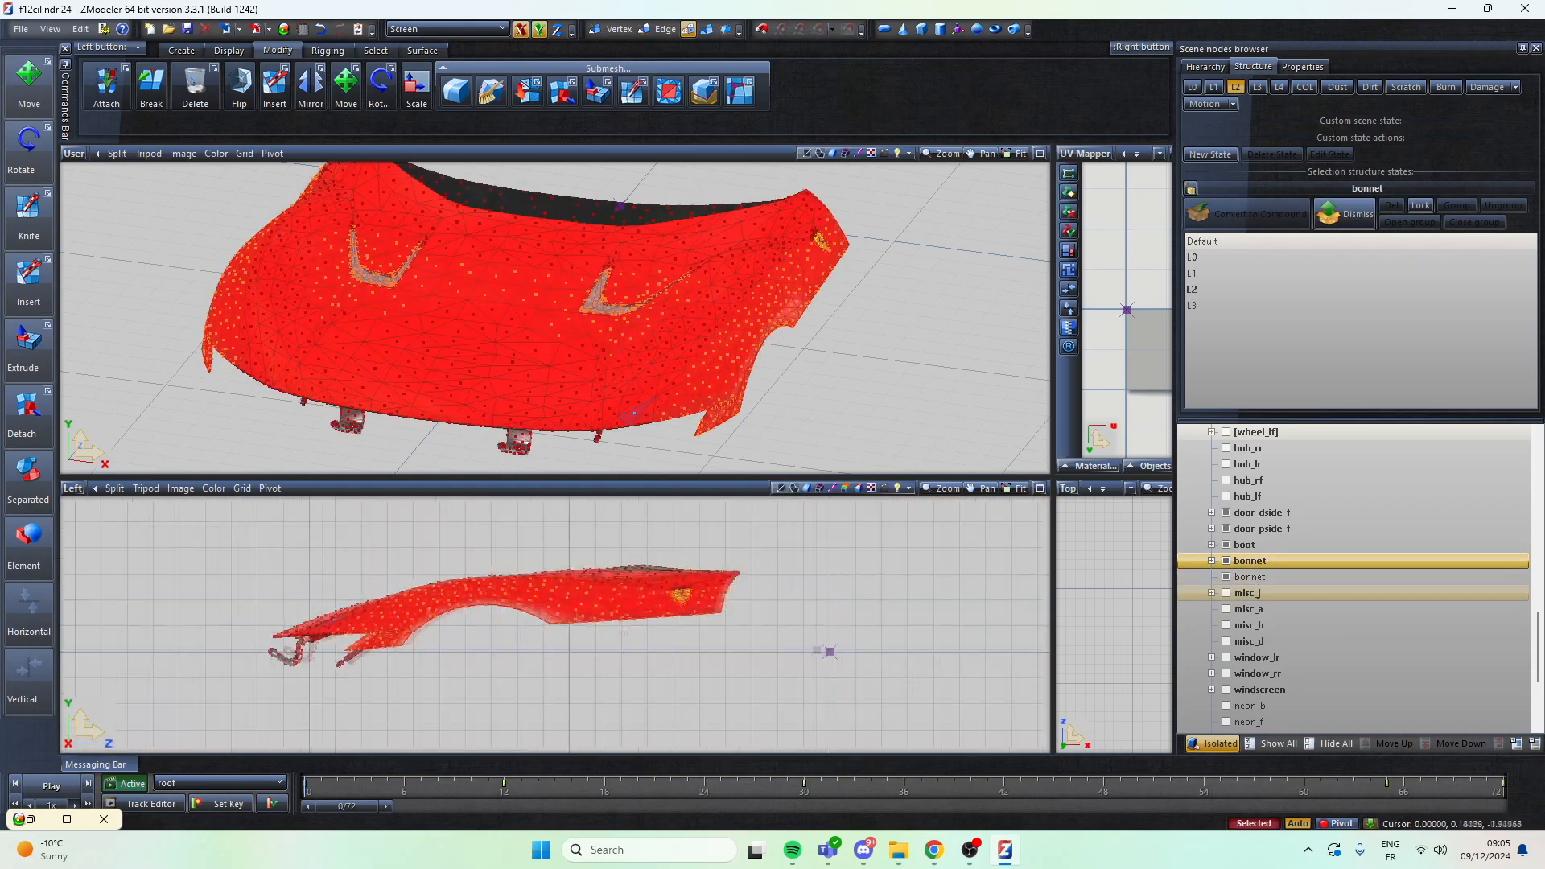
# Step: Reduce the L2 bonnet selection to the body-painted side polygons and detach them as a separate object
pyautogui.click(375, 51)
pyautogui.moveTo(362, 278); pyautogui.dragTo(698, 415)
pyautogui.click(644, 84)
pyautogui.click(1055, 279)
pyautogui.click(1217, 717)
pyautogui.click(278, 50)
pyautogui.moveTo(724, 338)
pyautogui.mouseDown(button='middle')
pyautogui.moveTo(563, 306)
pyautogui.moveTo(724, 322)
pyautogui.mouseUp(button='middle')
pyautogui.click(29, 415)
pyautogui.click(611, 338)
pyautogui.click(612, 322)
# Step: Switch the bonnet to L3 and select its side polygons, leaving out the central top surface
pyautogui.click(1257, 87)
pyautogui.scroll(4, 684, 600)
pyautogui.moveTo(853, 678); pyautogui.dragTo(525, 564)
pyautogui.scroll(-1, 482, 563)
pyautogui.moveTo(274, 553); pyautogui.dragTo(596, 566, button='middle')
pyautogui.moveTo(510, 683); pyautogui.dragTo(344, 603)
pyautogui.moveTo(345, 603); pyautogui.dragTo(451, 565, button='middle')
pyautogui.moveTo(496, 705); pyautogui.dragTo(350, 664)
pyautogui.scroll(-4, 519, 712)
pyautogui.moveTo(724, 322); pyautogui.dragTo(563, 321, button='middle')
pyautogui.moveTo(413, 216); pyautogui.dragTo(756, 349)
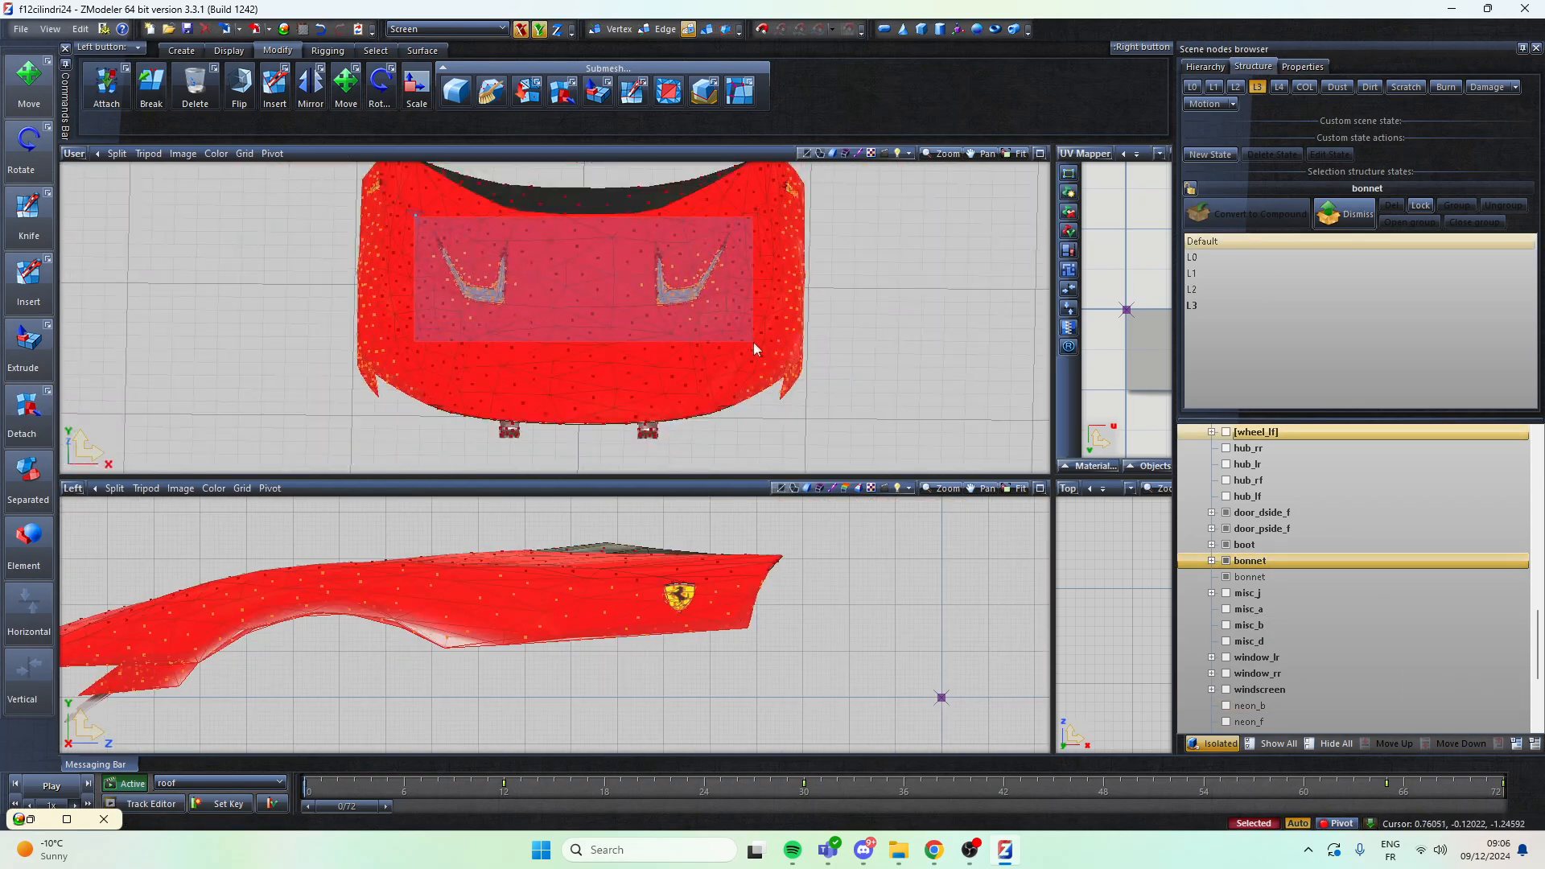
# Step: Exclude all materials except the body paint from the L3 bonnet selection and detach the side polygons
pyautogui.click(375, 51)
pyautogui.click(644, 84)
pyautogui.click(1217, 716)
pyautogui.click(277, 50)
# Step: Show all parts and move the three newly detached bonnet objects beneath the original bonnet in the scene tree
pyautogui.scroll(-4, 1316, 667)
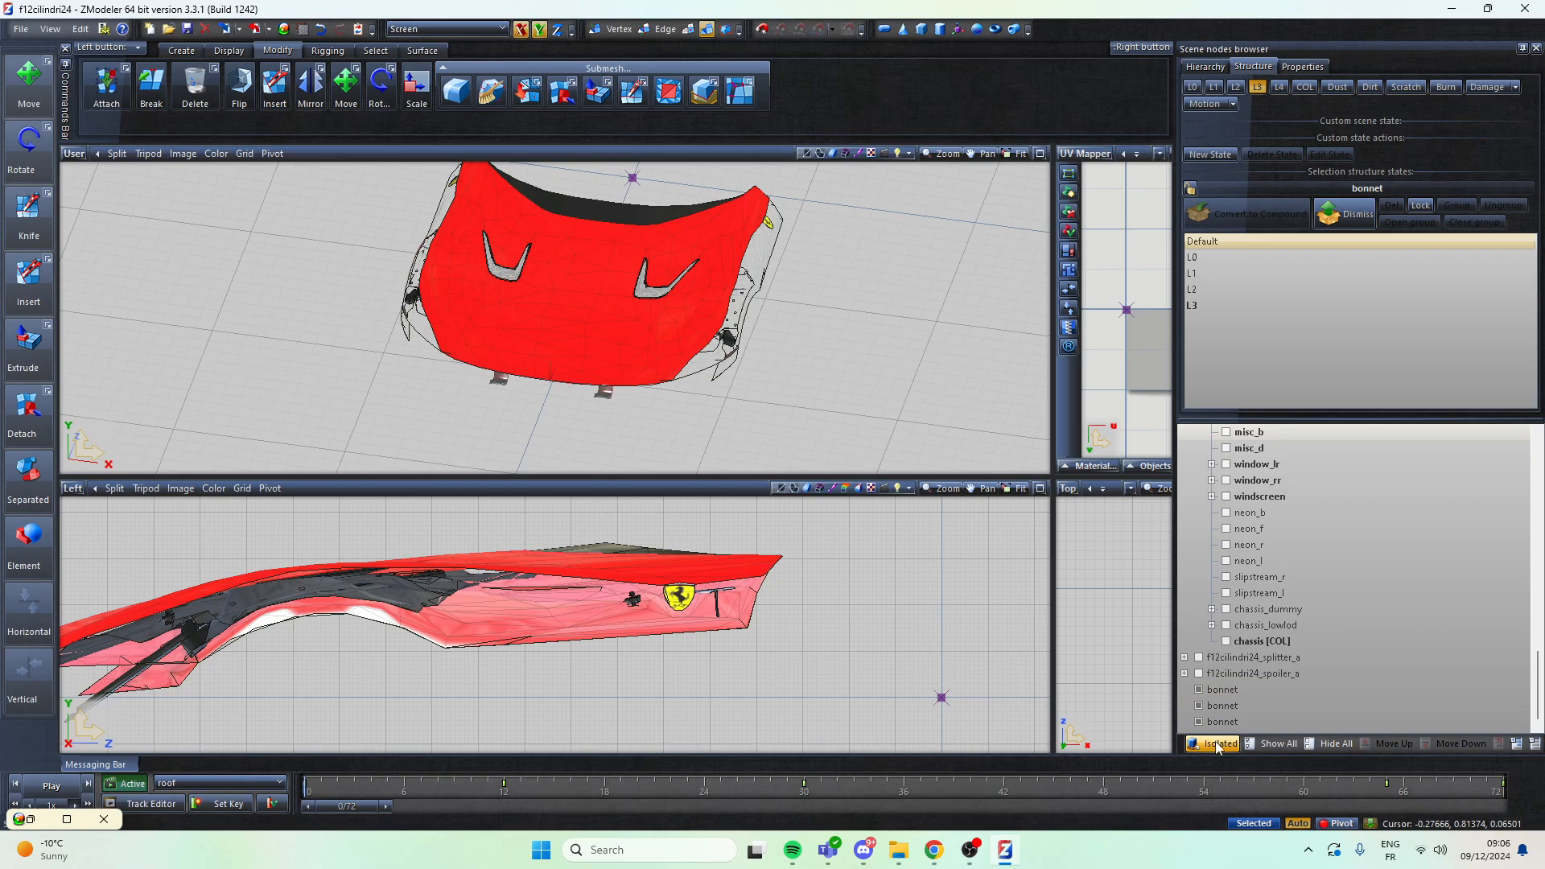
pyautogui.click(1236, 722)
pyautogui.moveTo(1344, 561); pyautogui.dragTo(1331, 592)
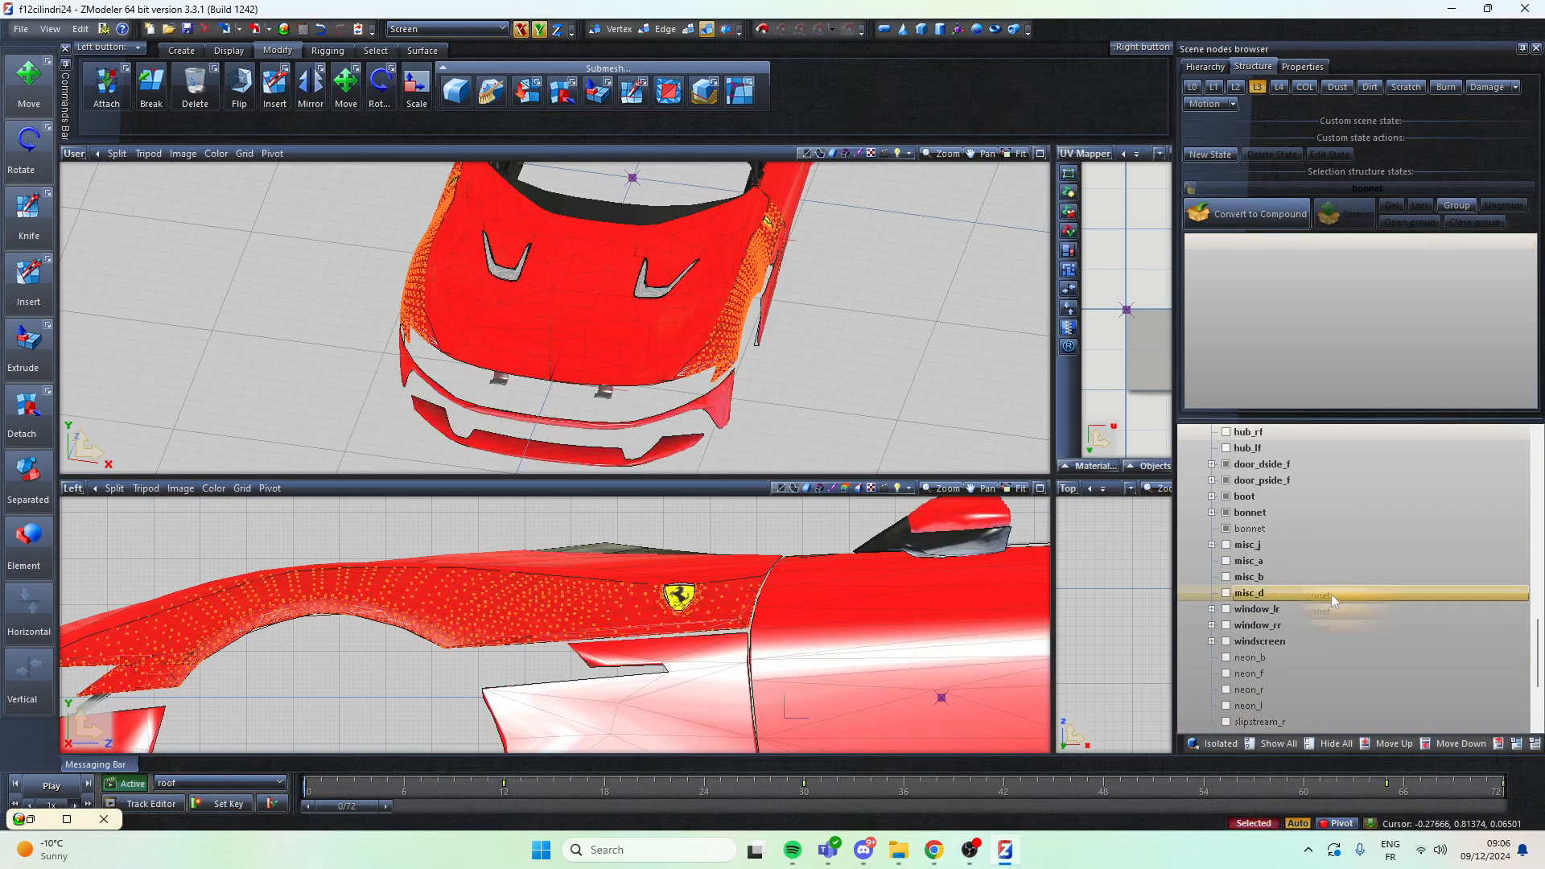
pyautogui.moveTo(1291, 544); pyautogui.dragTo(1291, 539)
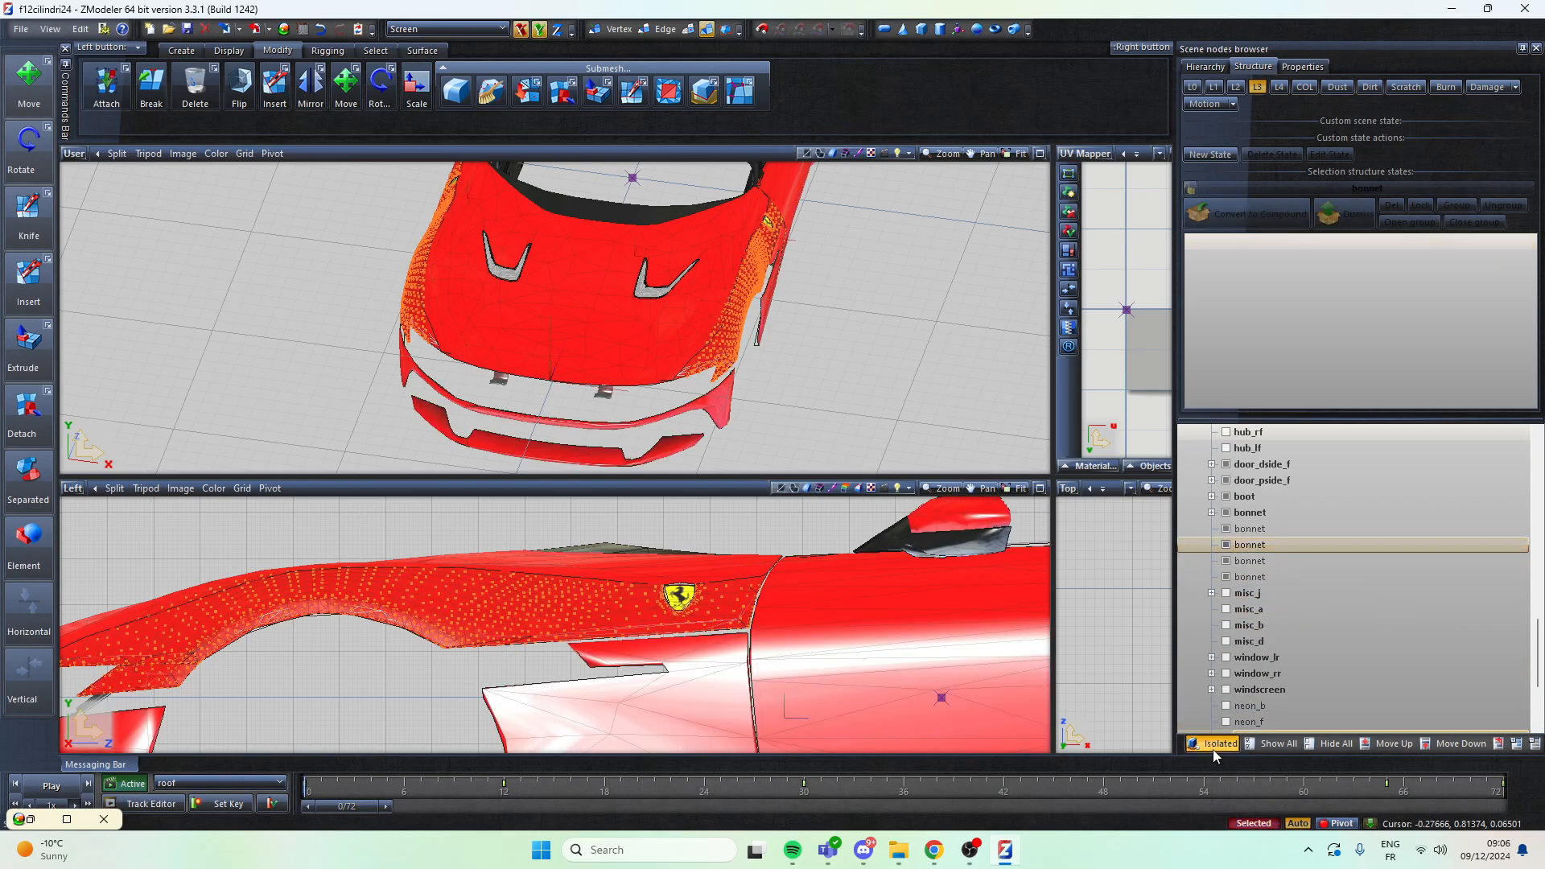
# Step: Isolate the detached bonnet side objects one by one and compare their shapes
pyautogui.click(1207, 743)
pyautogui.click(1270, 561)
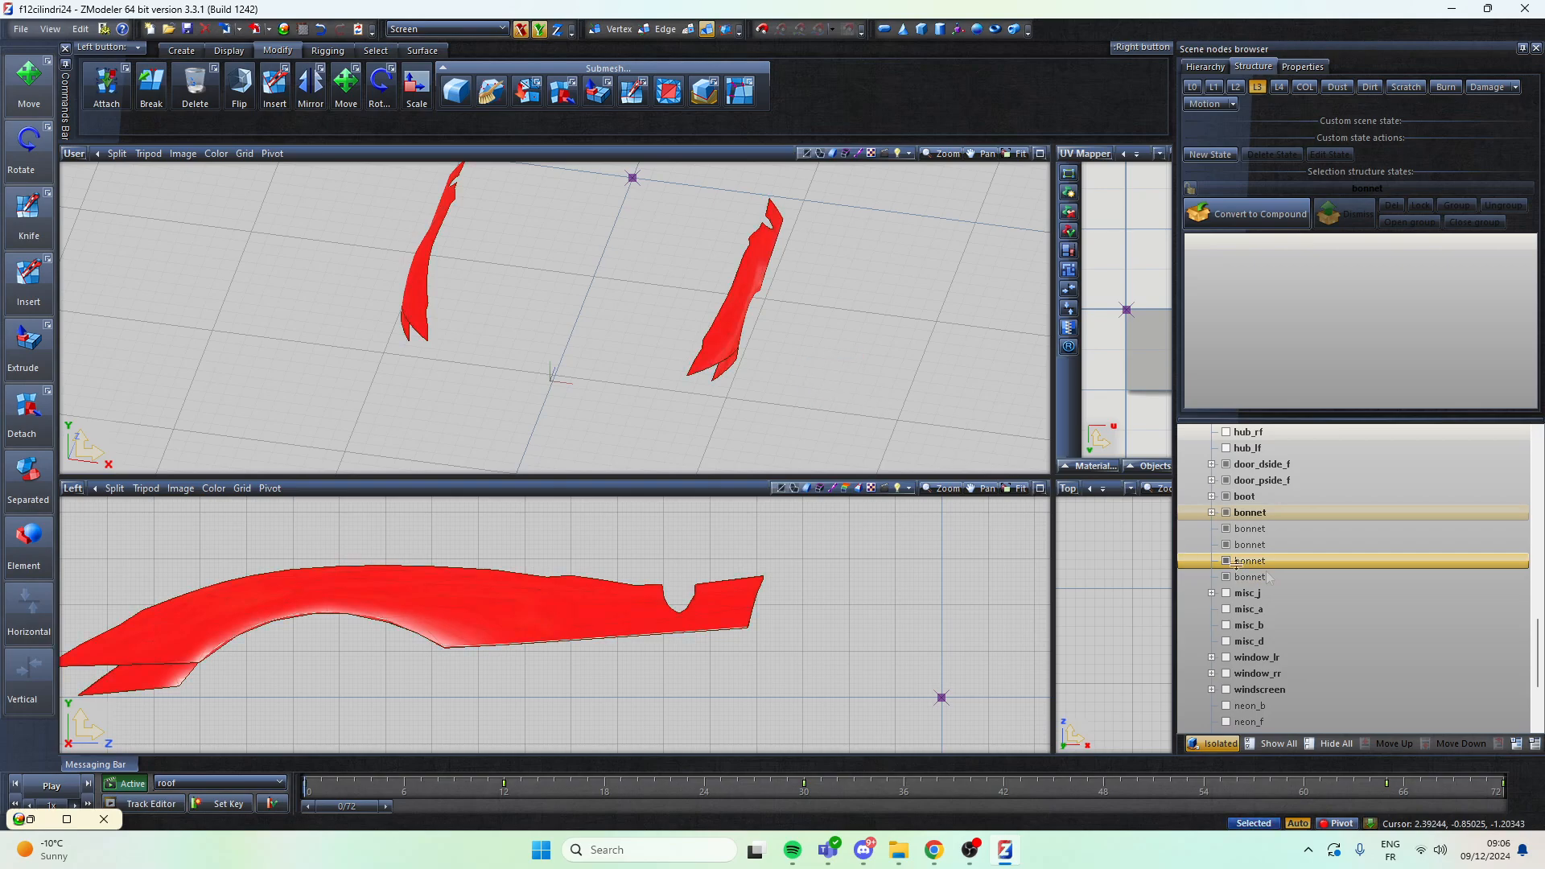
pyautogui.click(1317, 576)
pyautogui.click(1268, 545)
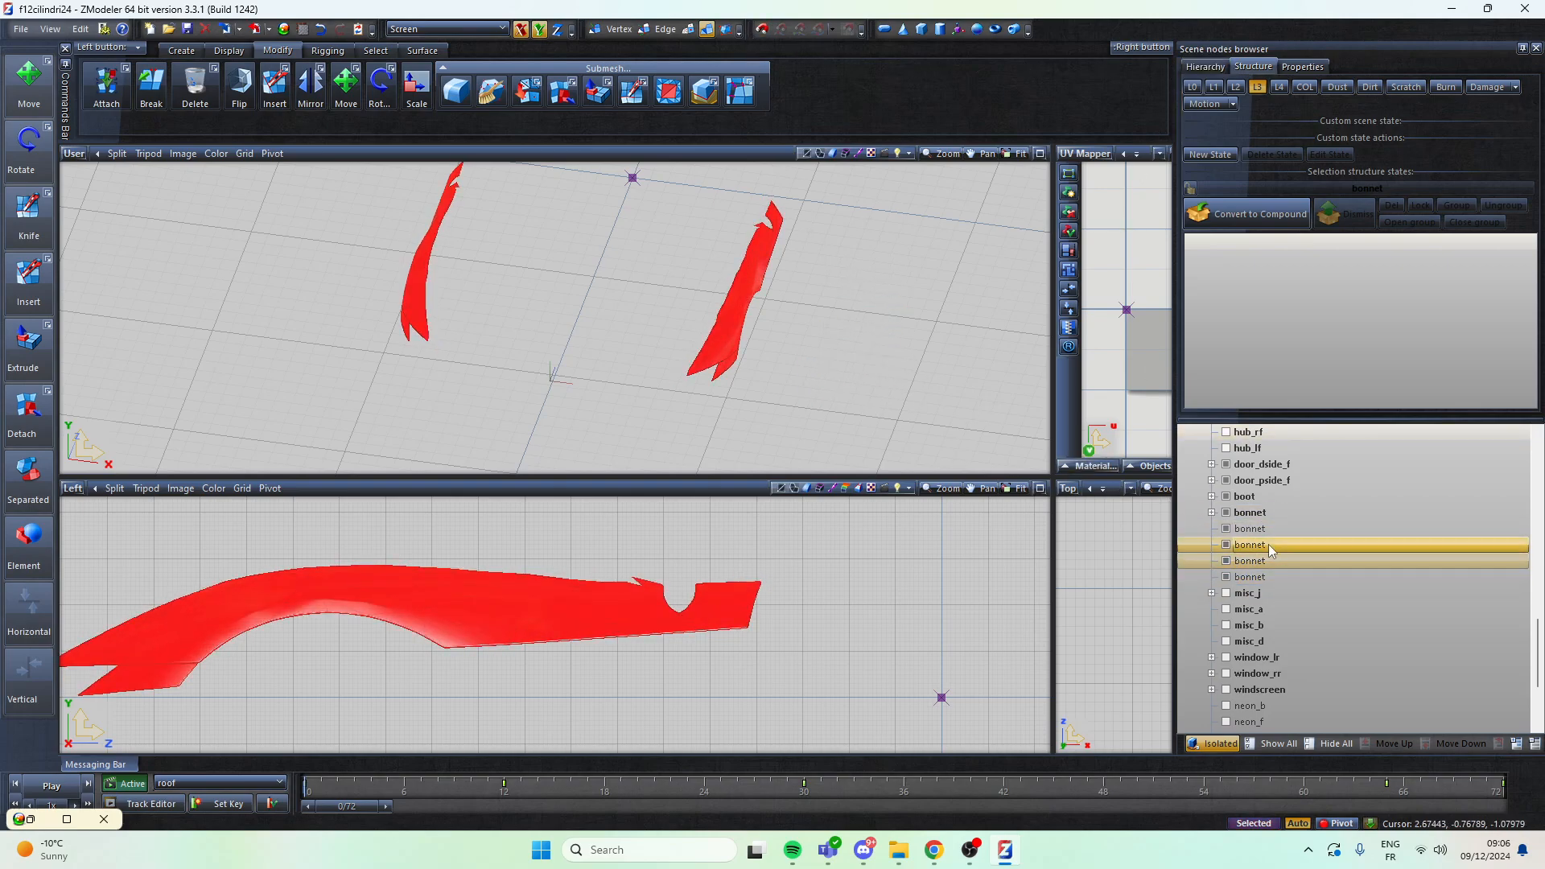
pyautogui.click(1269, 535)
# Step: View the original bonnet at L0 without its detached sides
pyautogui.click(1250, 512)
pyautogui.scroll(4, 791, 288)
pyautogui.moveTo(642, 227); pyautogui.dragTo(643, 235, button='middle')
pyautogui.click(1192, 86)
pyautogui.moveTo(891, 209); pyautogui.dragTo(1349, 515, button='middle')
pyautogui.scroll(2, 1302, 533)
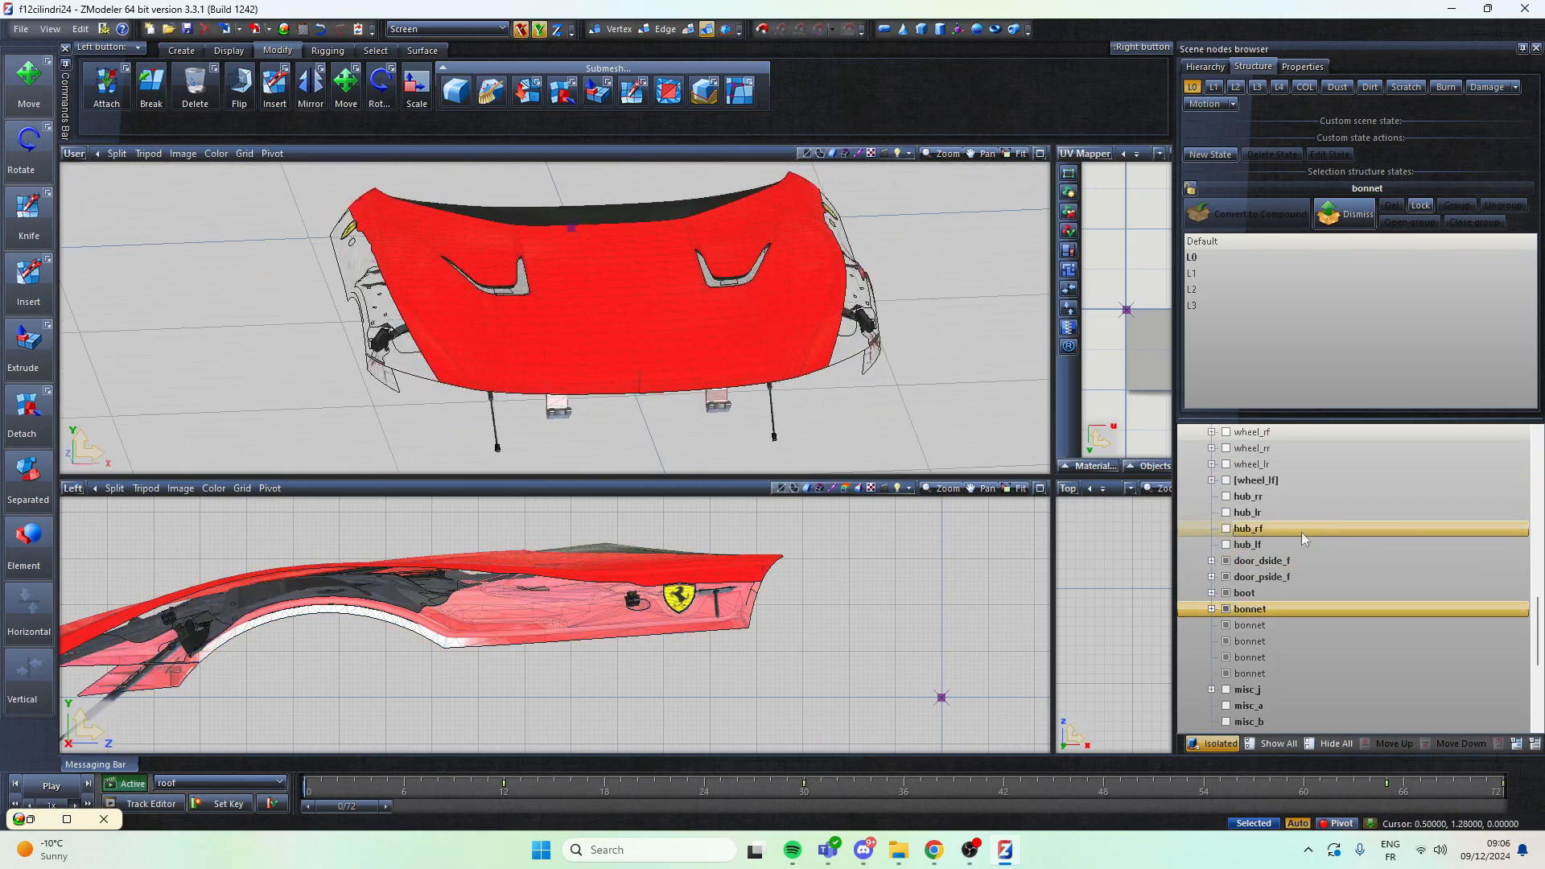
# Step: Isolate the boot at L0 and examine its rear panel and spoiler from several angles
pyautogui.click(1262, 597)
pyautogui.moveTo(712, 243); pyautogui.dragTo(557, 248, button='middle')
pyautogui.scroll(3, 811, 254)
pyautogui.moveTo(441, 281); pyautogui.dragTo(428, 275)
pyautogui.moveTo(394, 342); pyautogui.dragTo(485, 257, button='middle')
pyautogui.scroll(4, 523, 257)
pyautogui.scroll(-6, 561, 256)
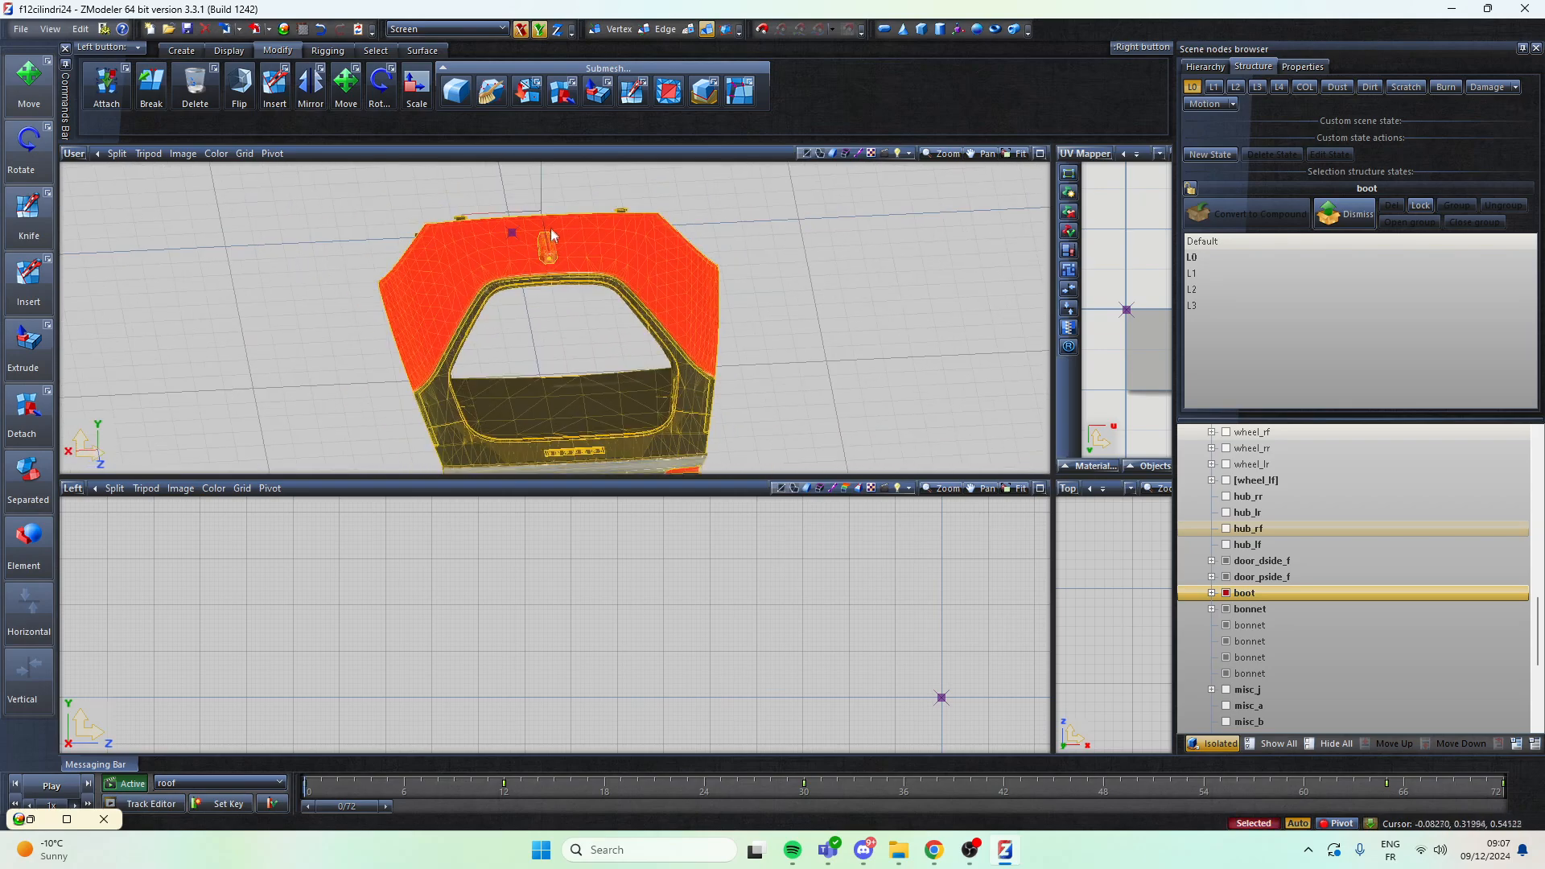
pyautogui.moveTo(698, 287); pyautogui.dragTo(758, 326)
pyautogui.moveTo(771, 330); pyautogui.dragTo(596, 254, button='middle')
pyautogui.scroll(5, 651, 275)
pyautogui.click(597, 255)
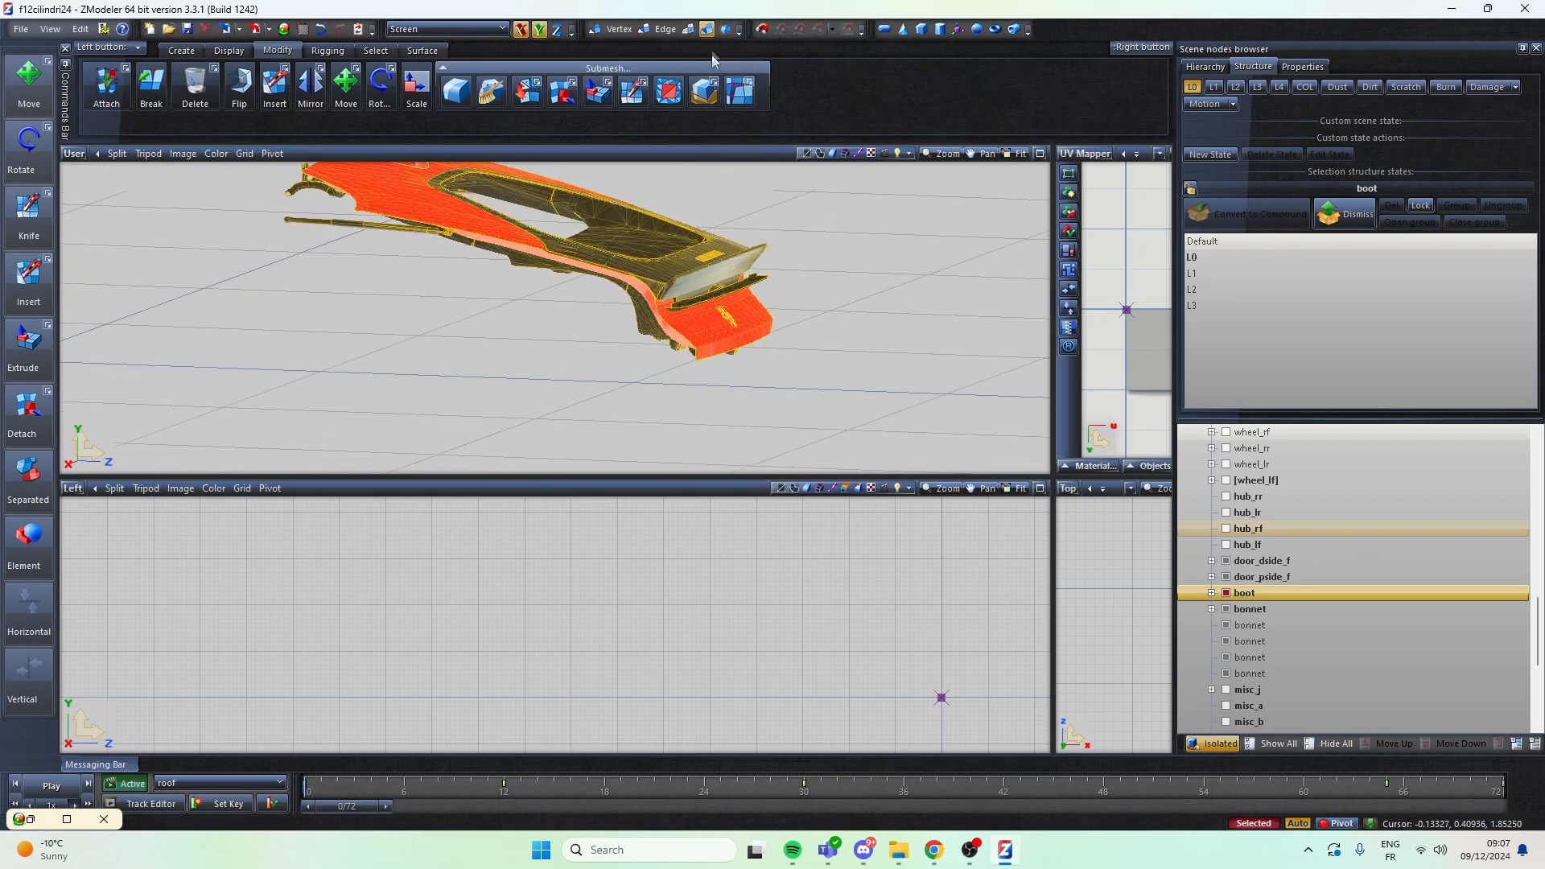
# Step: Switch the lower viewport to the Back view and select the boot's rear panel polygons below the spoiler
pyautogui.scroll(2, 800, 231)
pyautogui.moveTo(800, 231); pyautogui.dragTo(822, 252, button='middle')
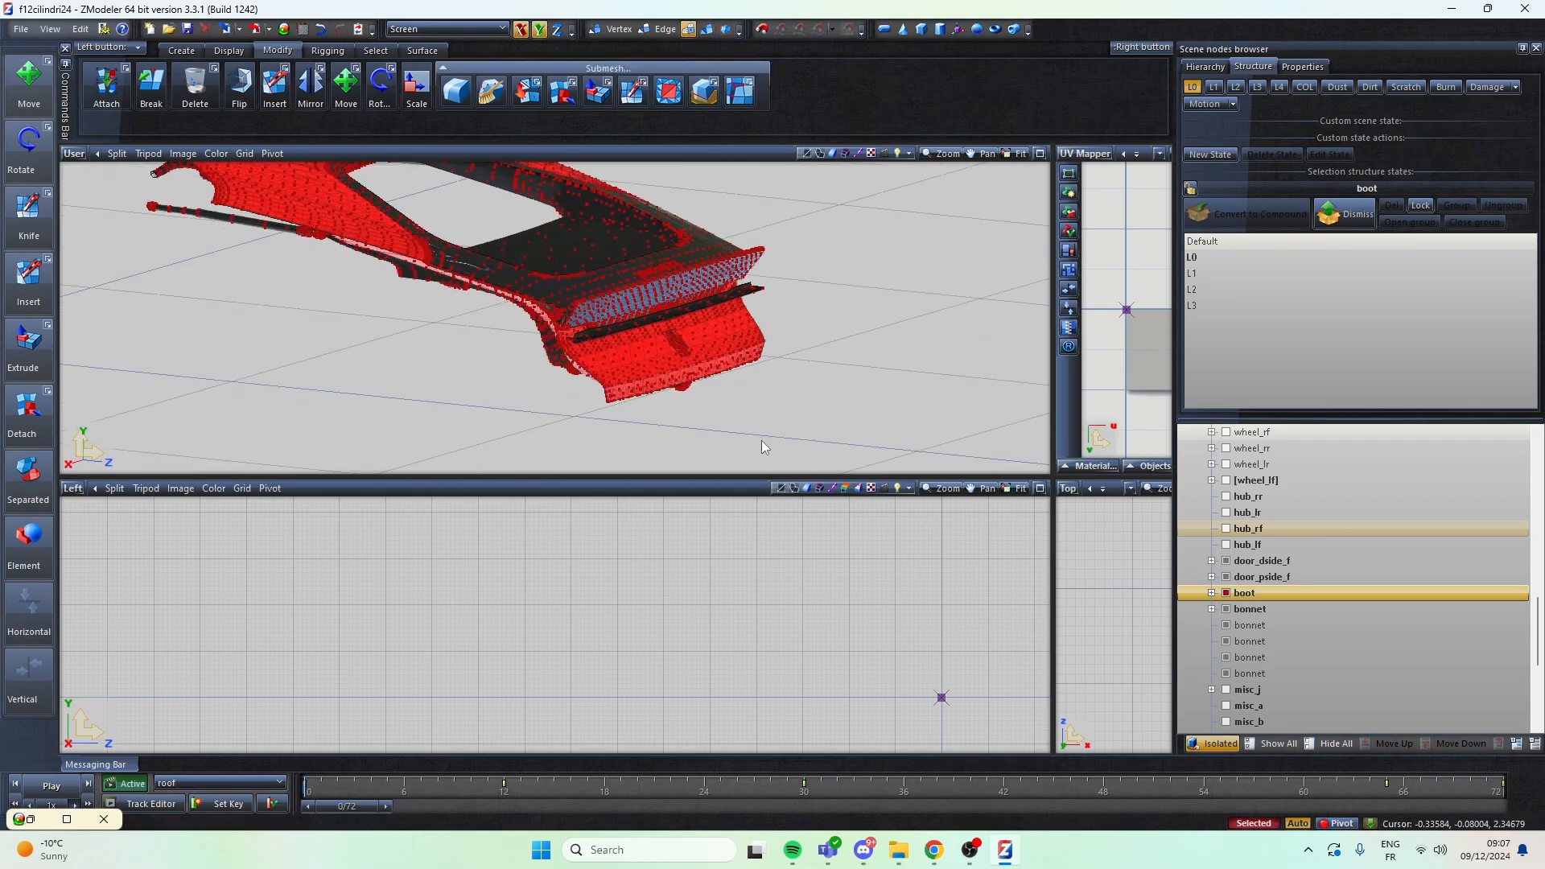
pyautogui.click(72, 489)
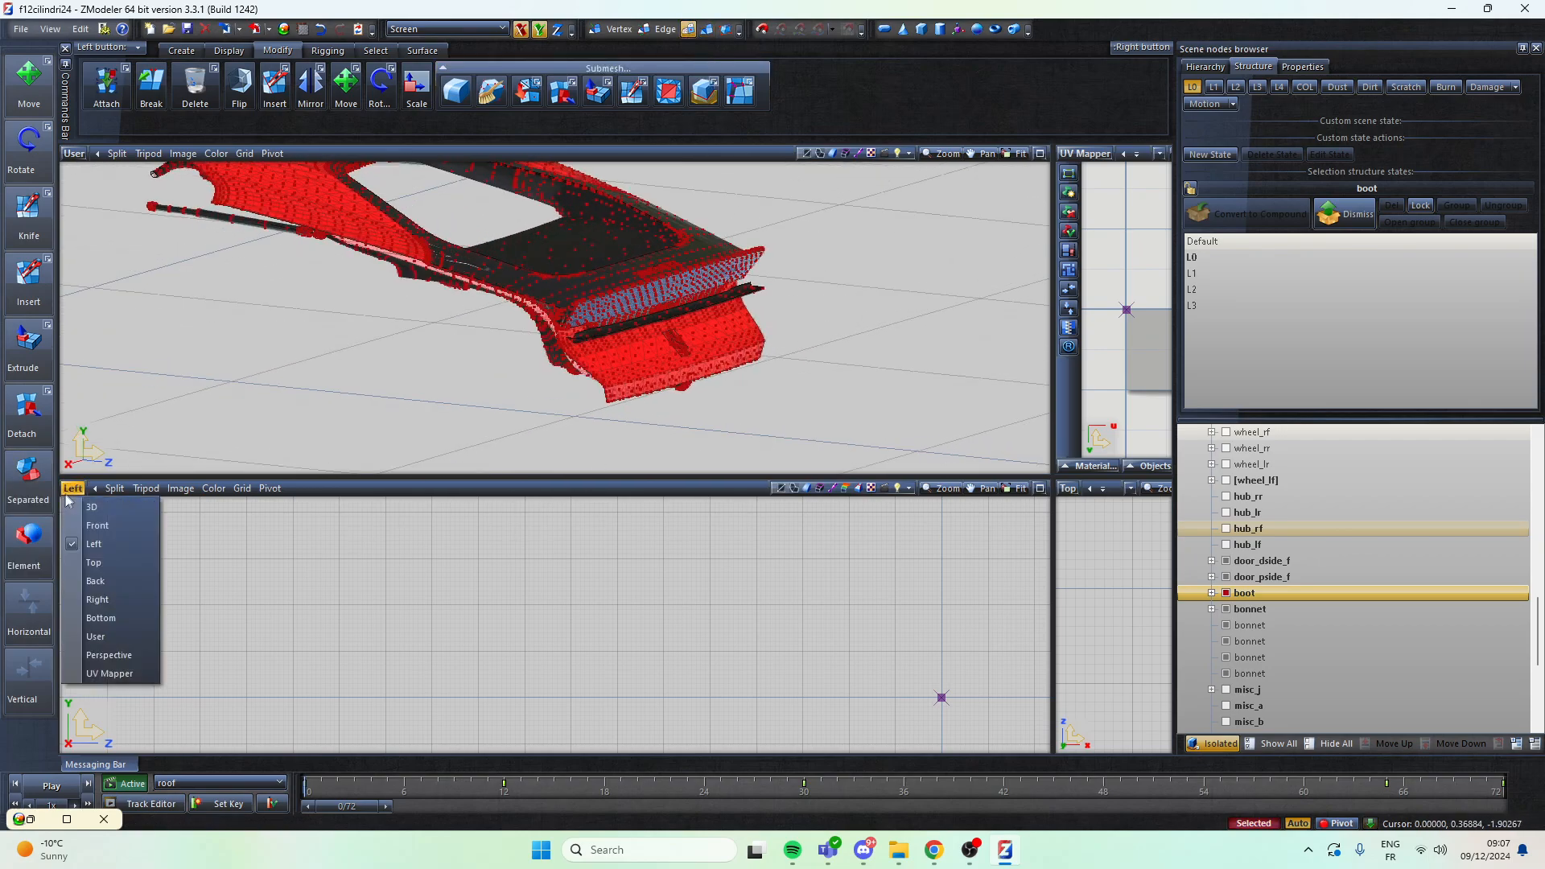
pyautogui.click(97, 581)
pyautogui.scroll(5, 521, 624)
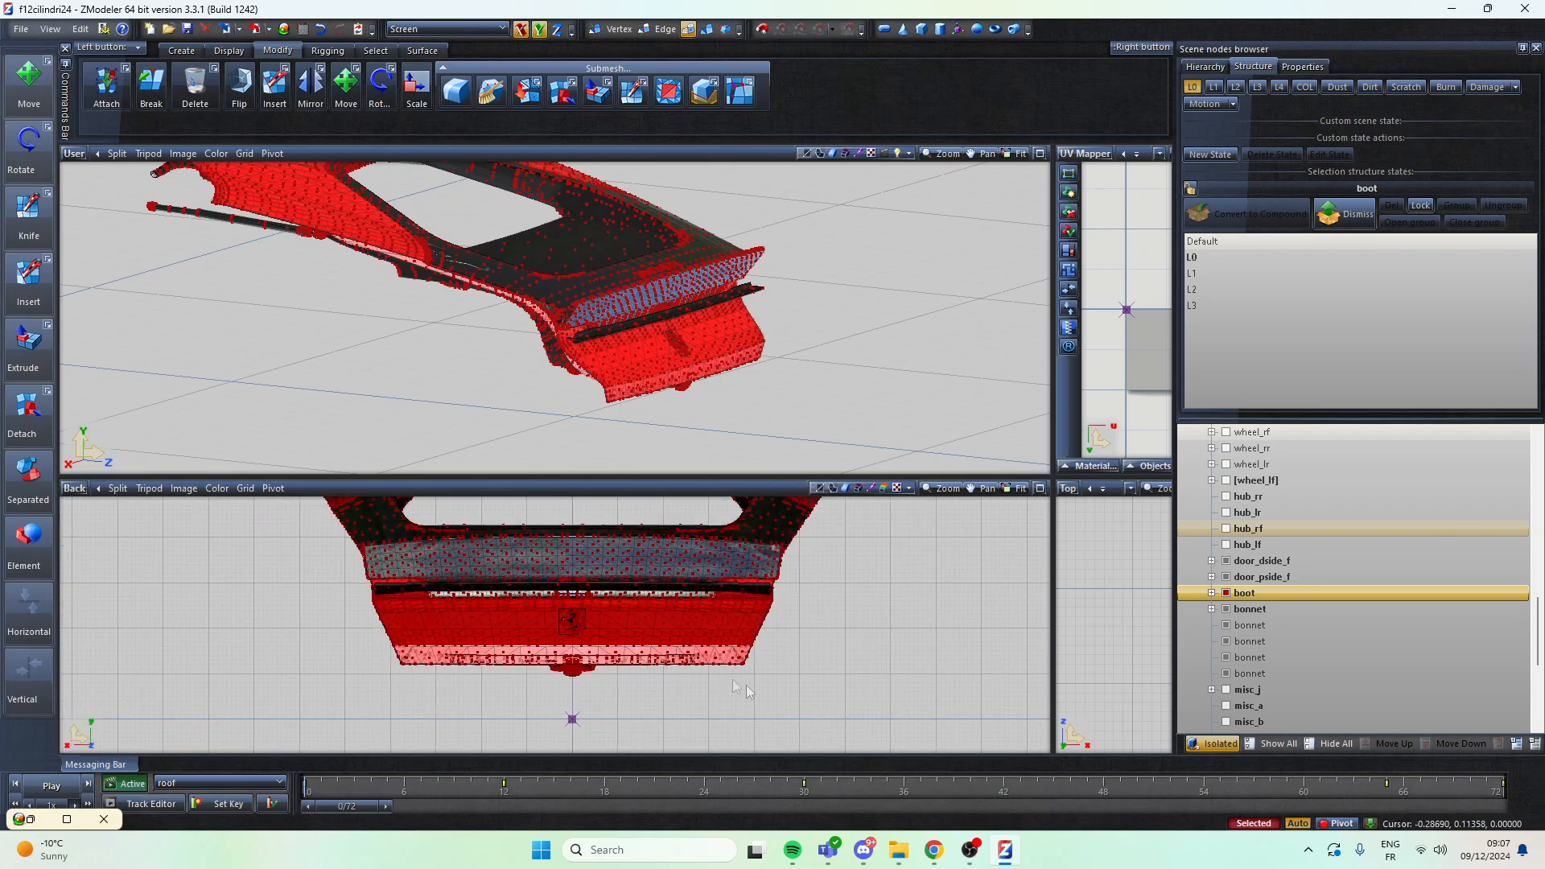
pyautogui.moveTo(808, 717); pyautogui.dragTo(315, 571)
pyautogui.scroll(5, 332, 566)
pyautogui.moveTo(845, 288); pyautogui.dragTo(485, 238, button='middle')
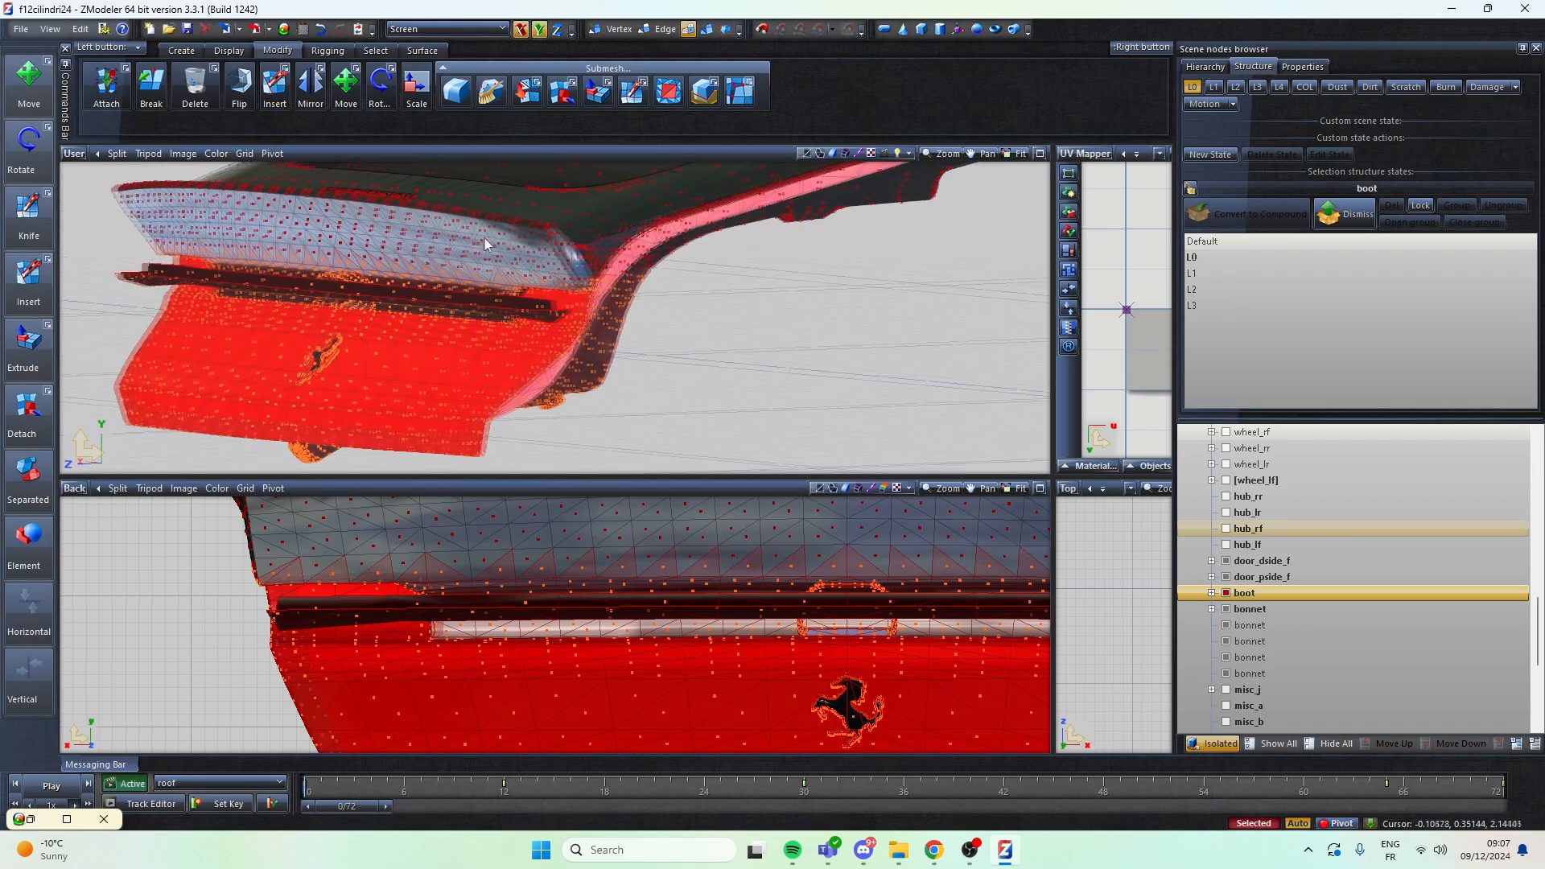
# Step: Deselect by material every L0 boot polygon that does not use the body paint
pyautogui.scroll(-4, 485, 239)
pyautogui.click(376, 50)
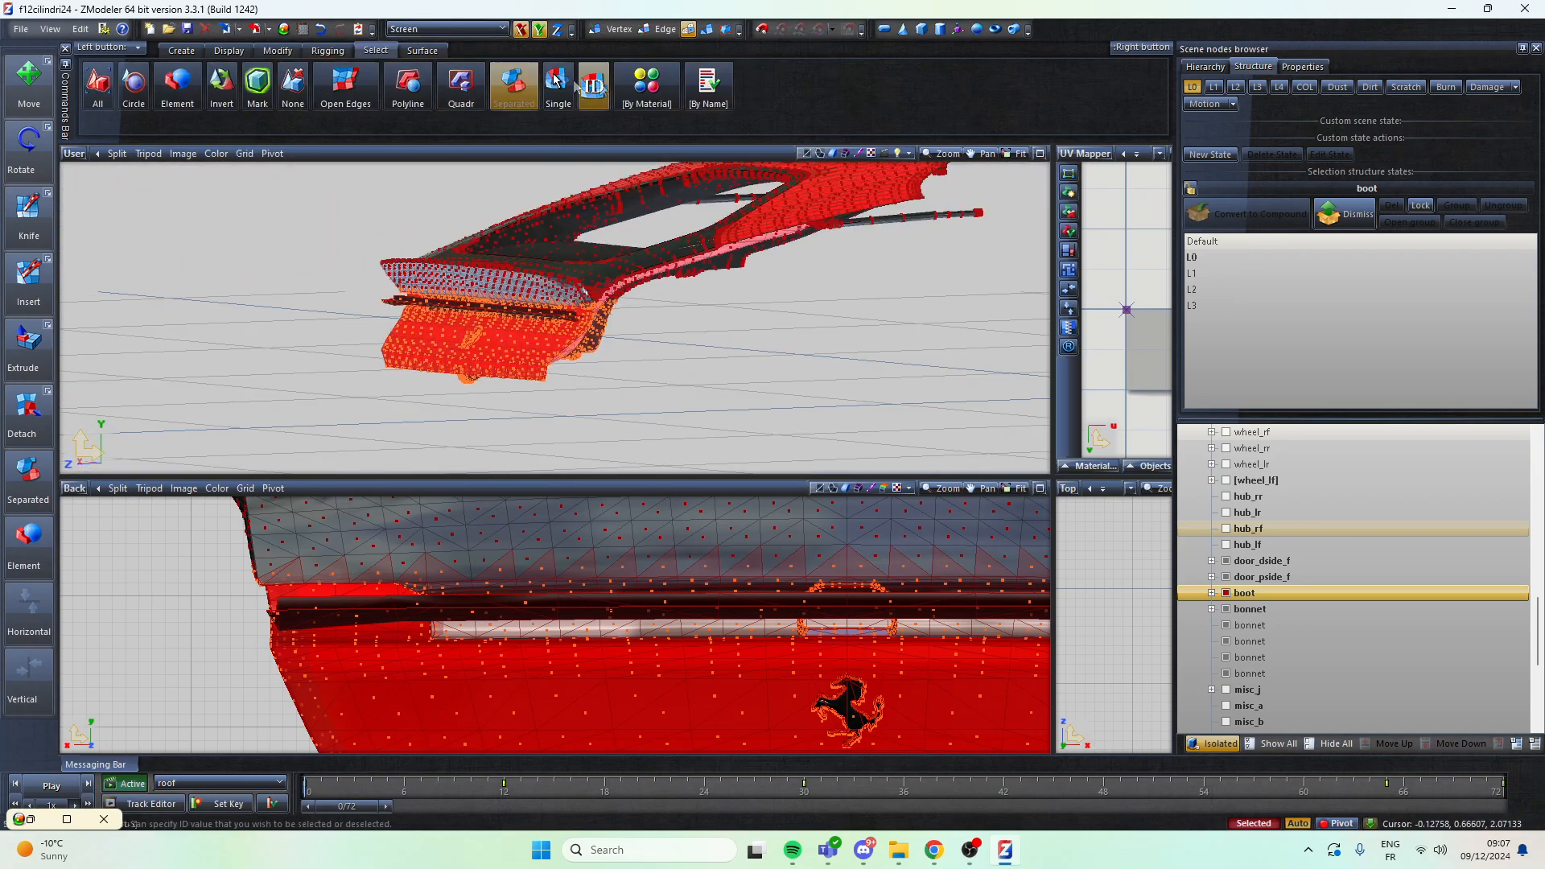
pyautogui.click(647, 86)
pyautogui.click(1244, 297)
pyautogui.scroll(-10, 1256, 483)
pyautogui.keyDown('shift'); pyautogui.click(1166, 665); pyautogui.keyUp('shift')
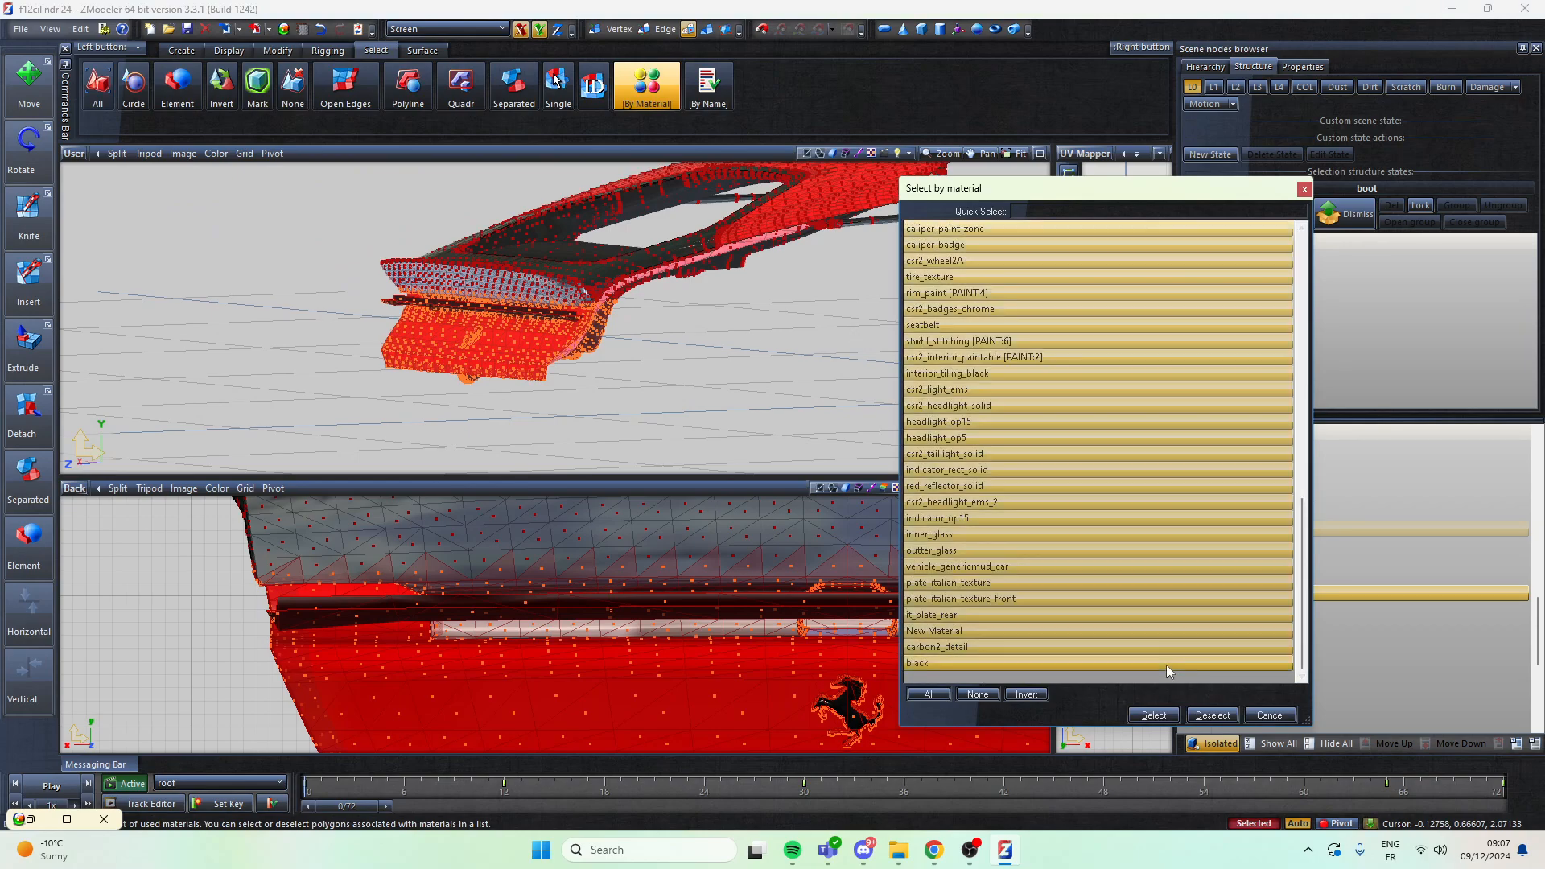
pyautogui.click(1222, 718)
# Step: Detach the selected painted rear panel from the boot at L0
pyautogui.moveTo(274, 241); pyautogui.dragTo(708, 322, button='middle')
pyautogui.click(278, 50)
pyautogui.click(565, 106)
pyautogui.moveTo(612, 265); pyautogui.dragTo(890, 354, button='middle')
pyautogui.click(890, 354)
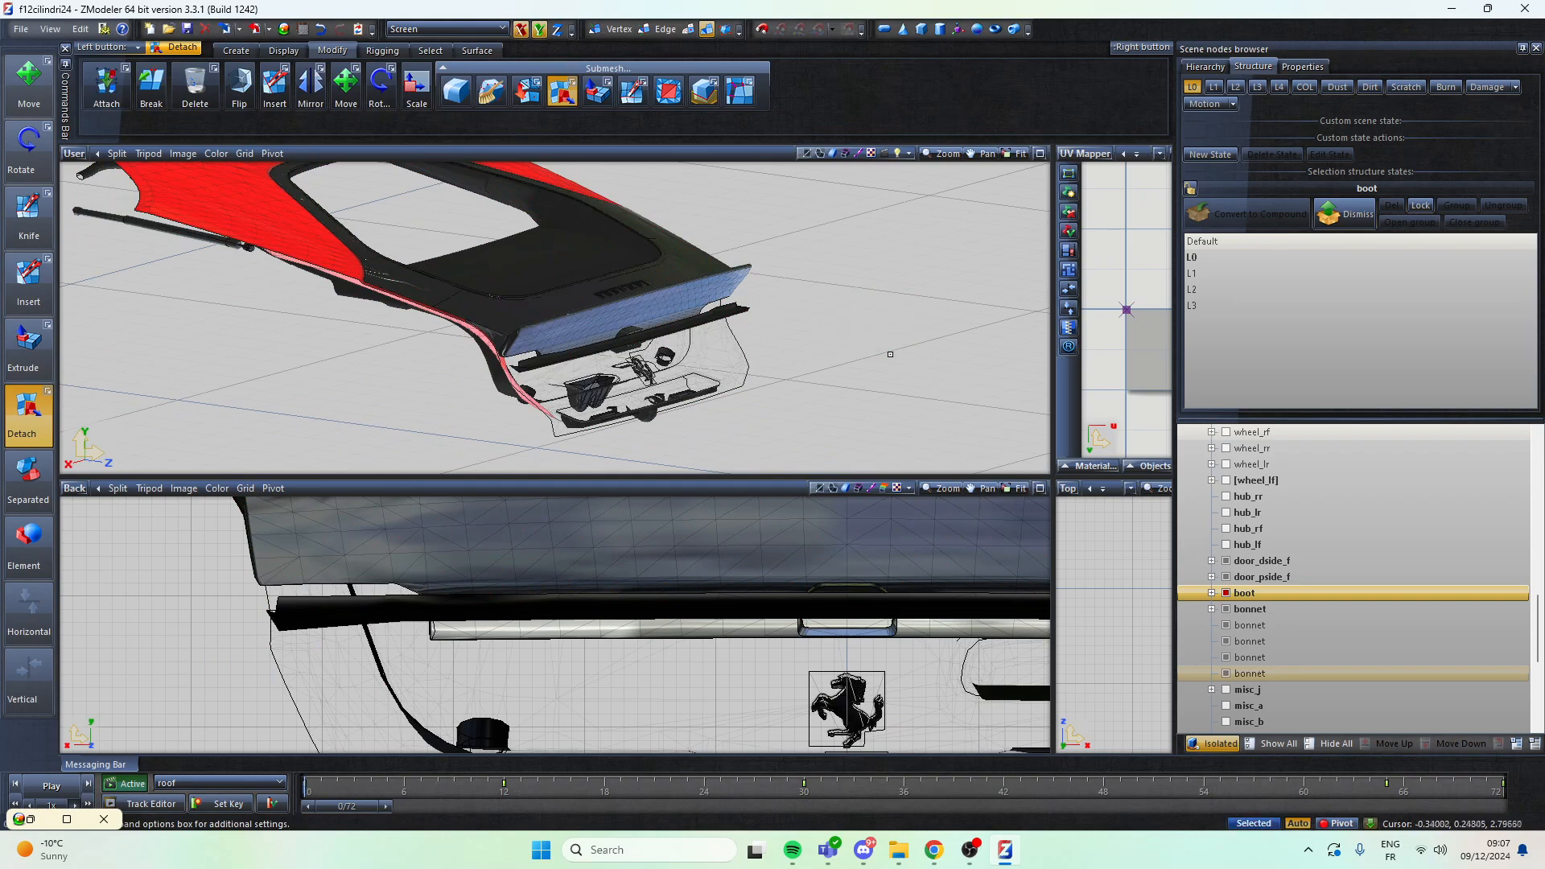
# Step: Switch the boot to L1, limit the rear panel selection to the body paint by material, and detach it
pyautogui.click(1209, 91)
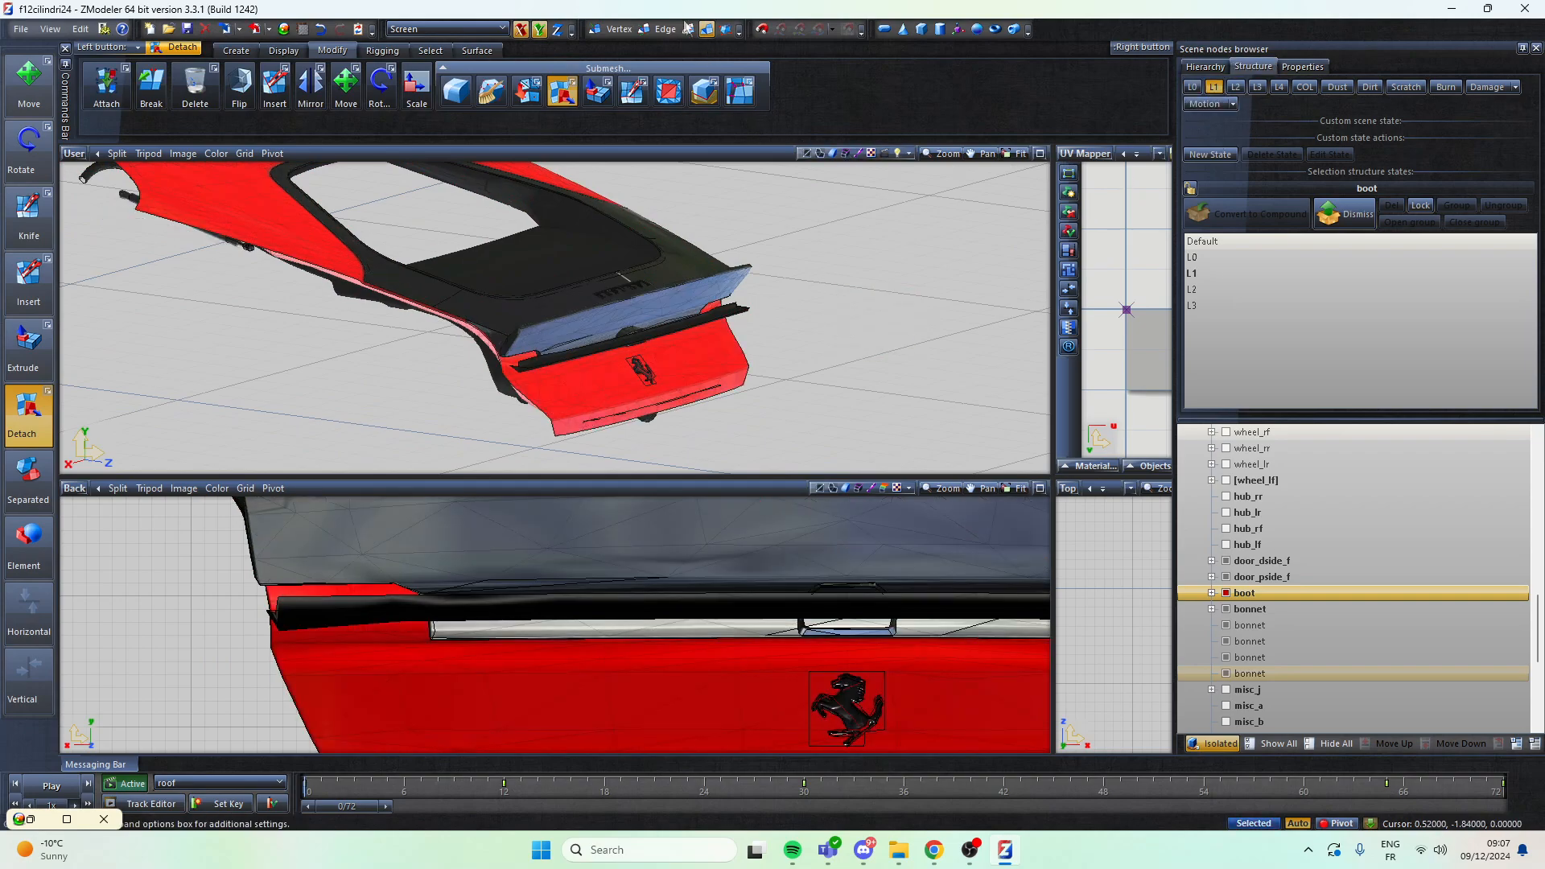
pyautogui.press('3')
pyautogui.hotkey('ctrl', 'a')
pyautogui.moveTo(800, 242); pyautogui.dragTo(916, 306, button='middle')
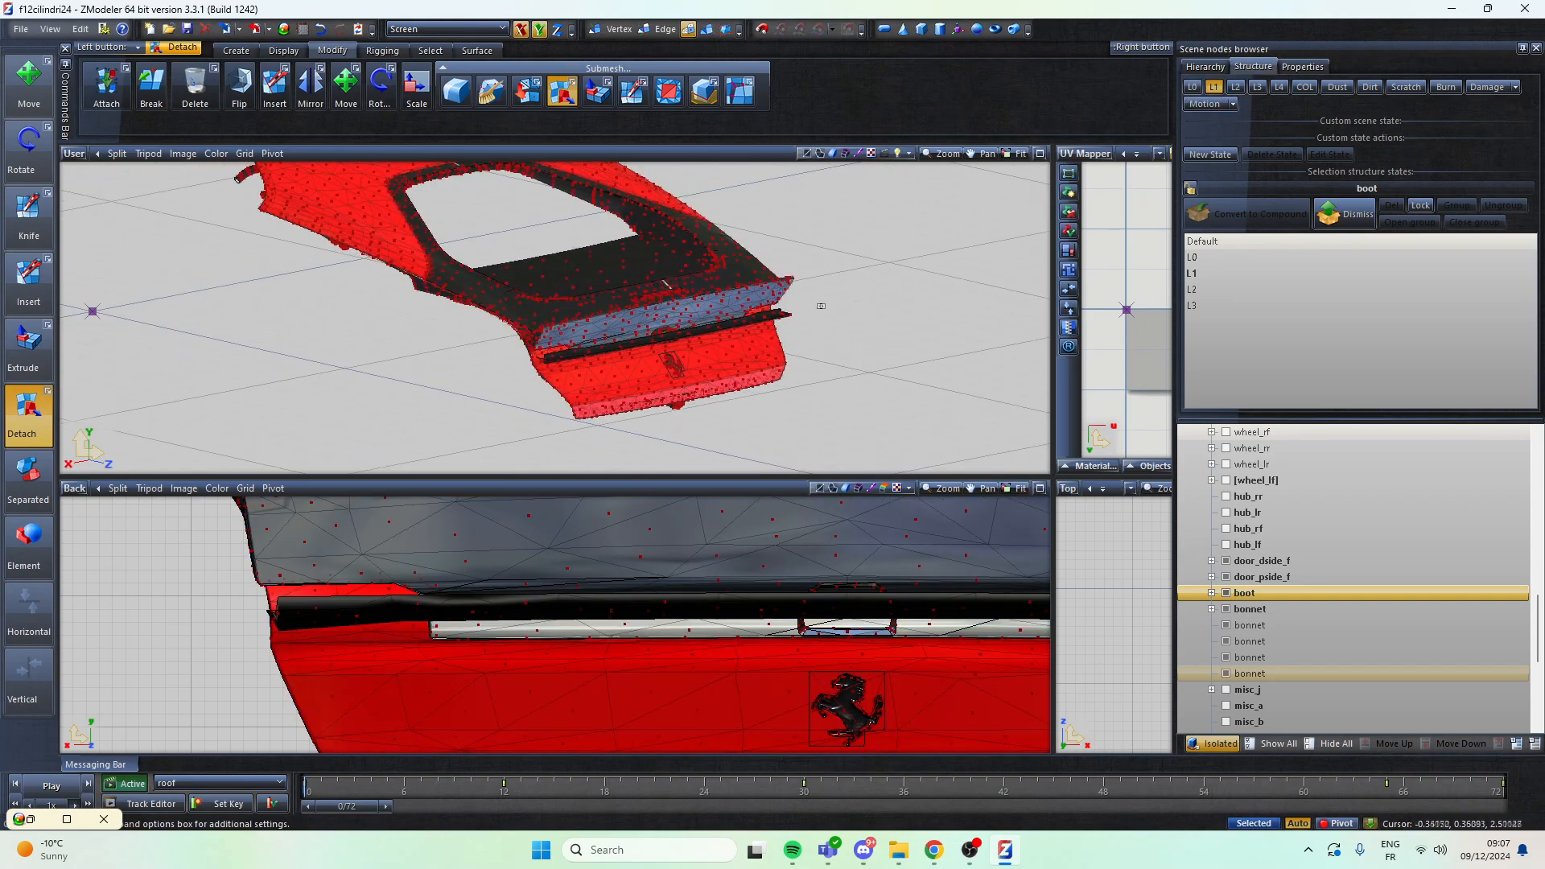
pyautogui.scroll(-4, 354, 561)
pyautogui.click(431, 51)
pyautogui.click(660, 97)
pyautogui.click(1154, 715)
pyautogui.click(772, 355)
# Step: Repeat the material filtering and detaching of the boot's painted rear panel at L2 and L3
pyautogui.click(1235, 87)
pyautogui.click(648, 92)
pyautogui.click(1154, 715)
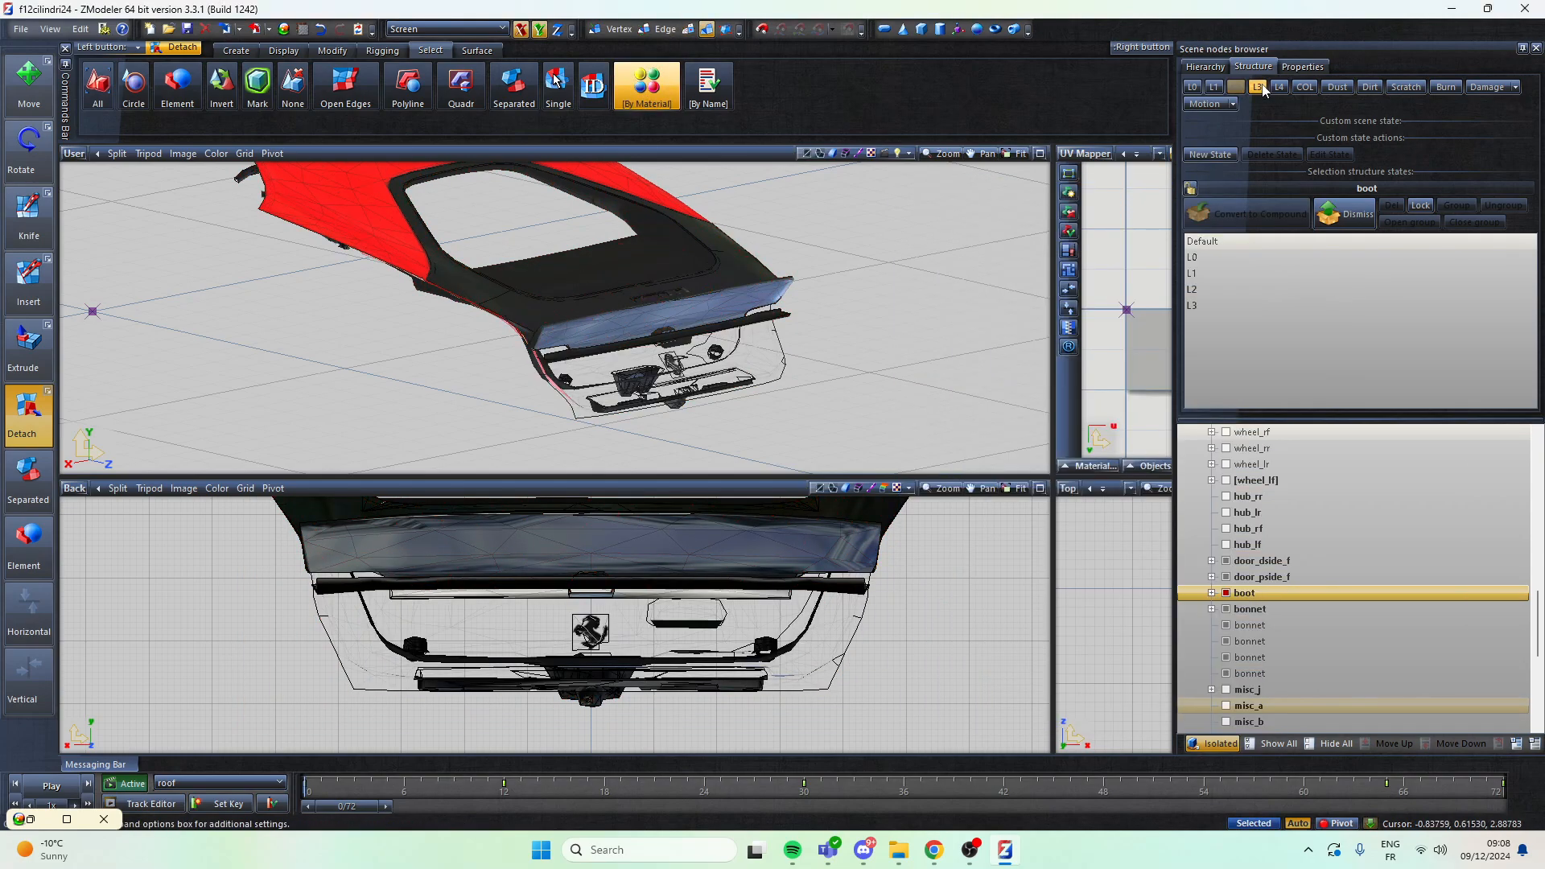
pyautogui.click(1258, 88)
pyautogui.click(648, 92)
pyautogui.click(938, 293)
pyautogui.click(1154, 716)
# Step: Return to L0, show all parts and move the four detached boot objects beneath the original boot in the scene tree
pyautogui.click(1193, 87)
pyautogui.click(647, 89)
pyautogui.click(938, 293)
pyautogui.click(1154, 716)
pyautogui.click(1214, 743)
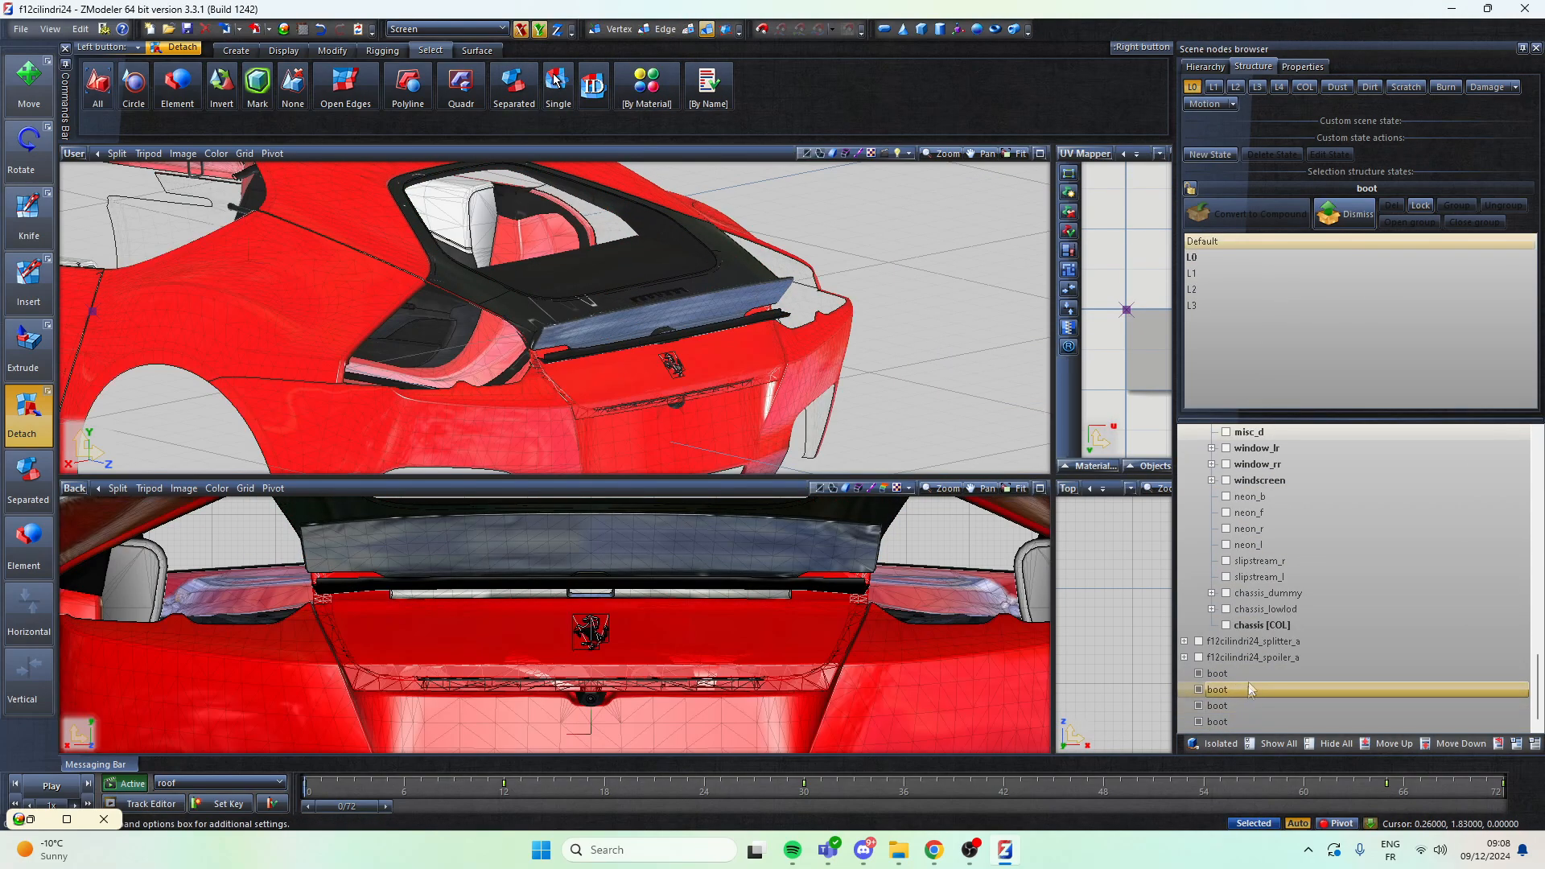
pyautogui.click(1235, 676)
pyautogui.keyDown('shift'); pyautogui.click(1225, 721); pyautogui.keyUp('shift')
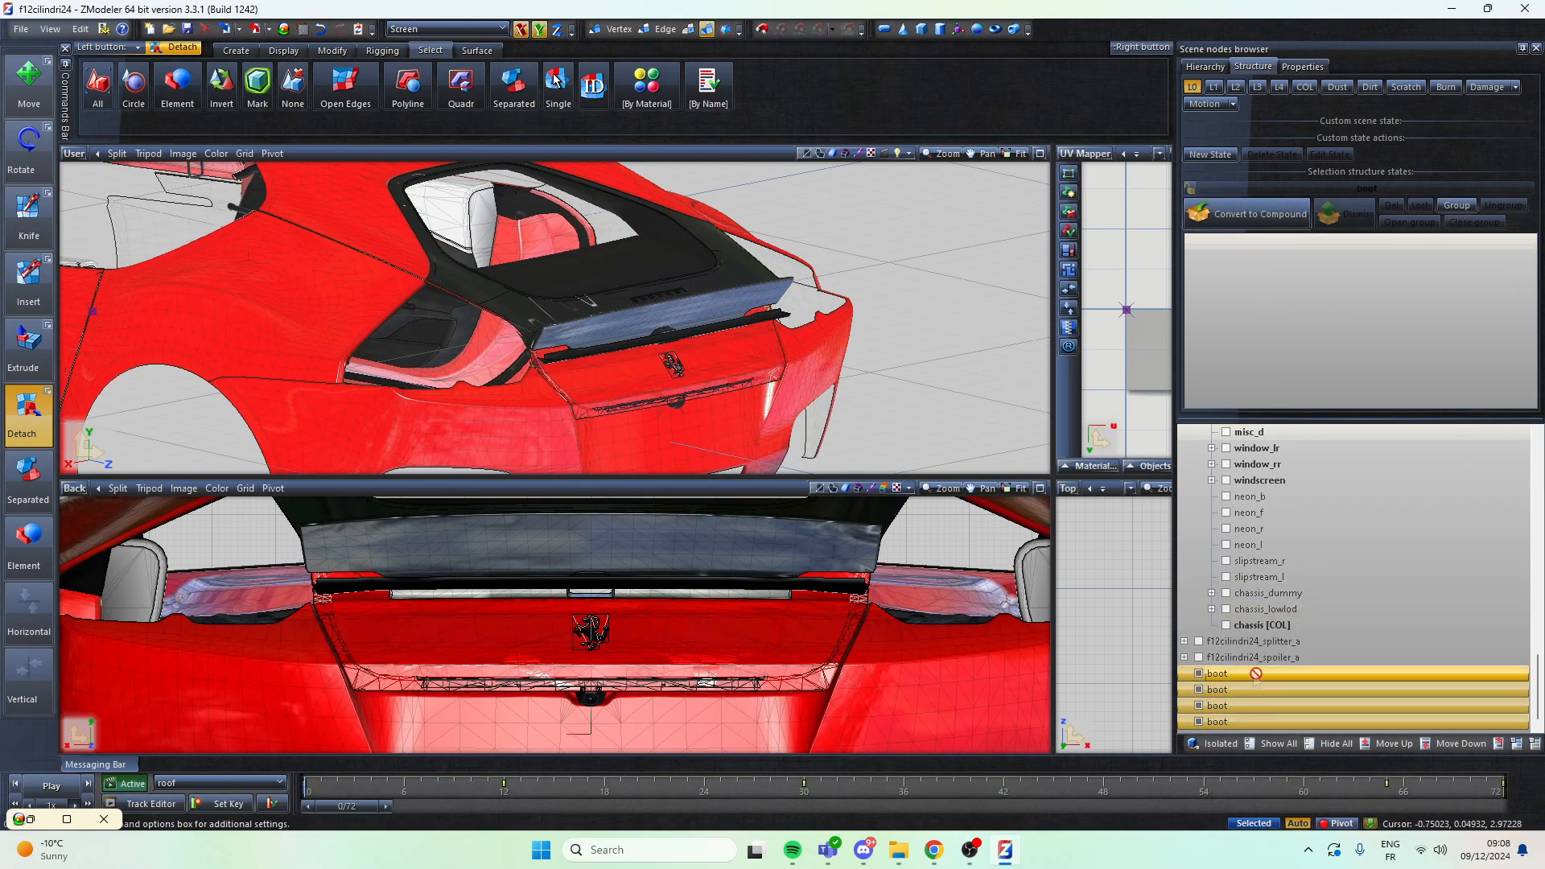
pyautogui.scroll(6, 1311, 596)
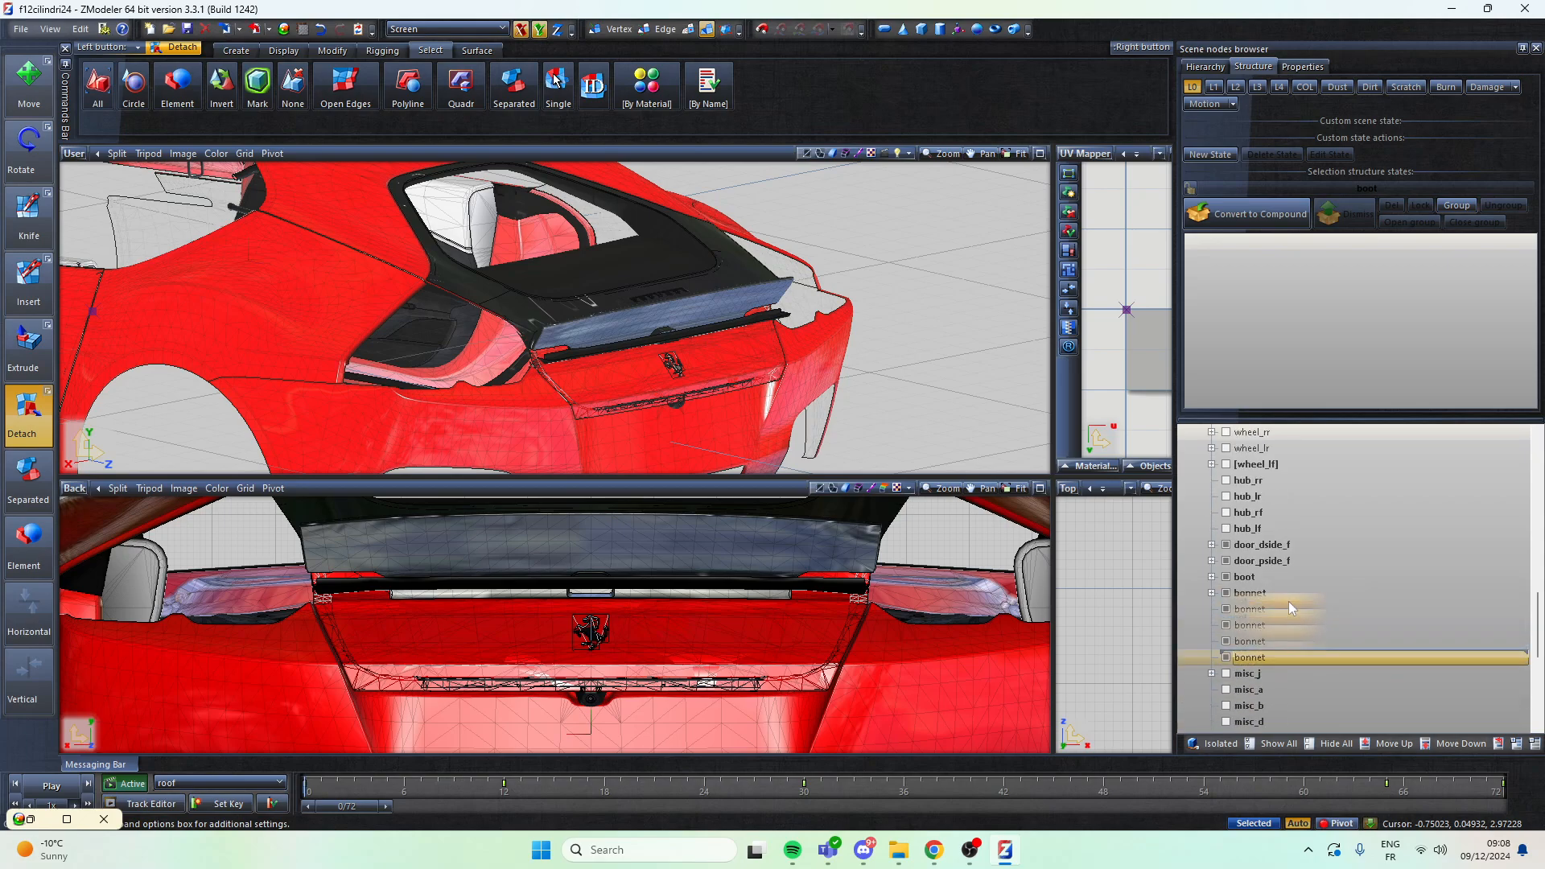
pyautogui.scroll(-3, 970, 312)
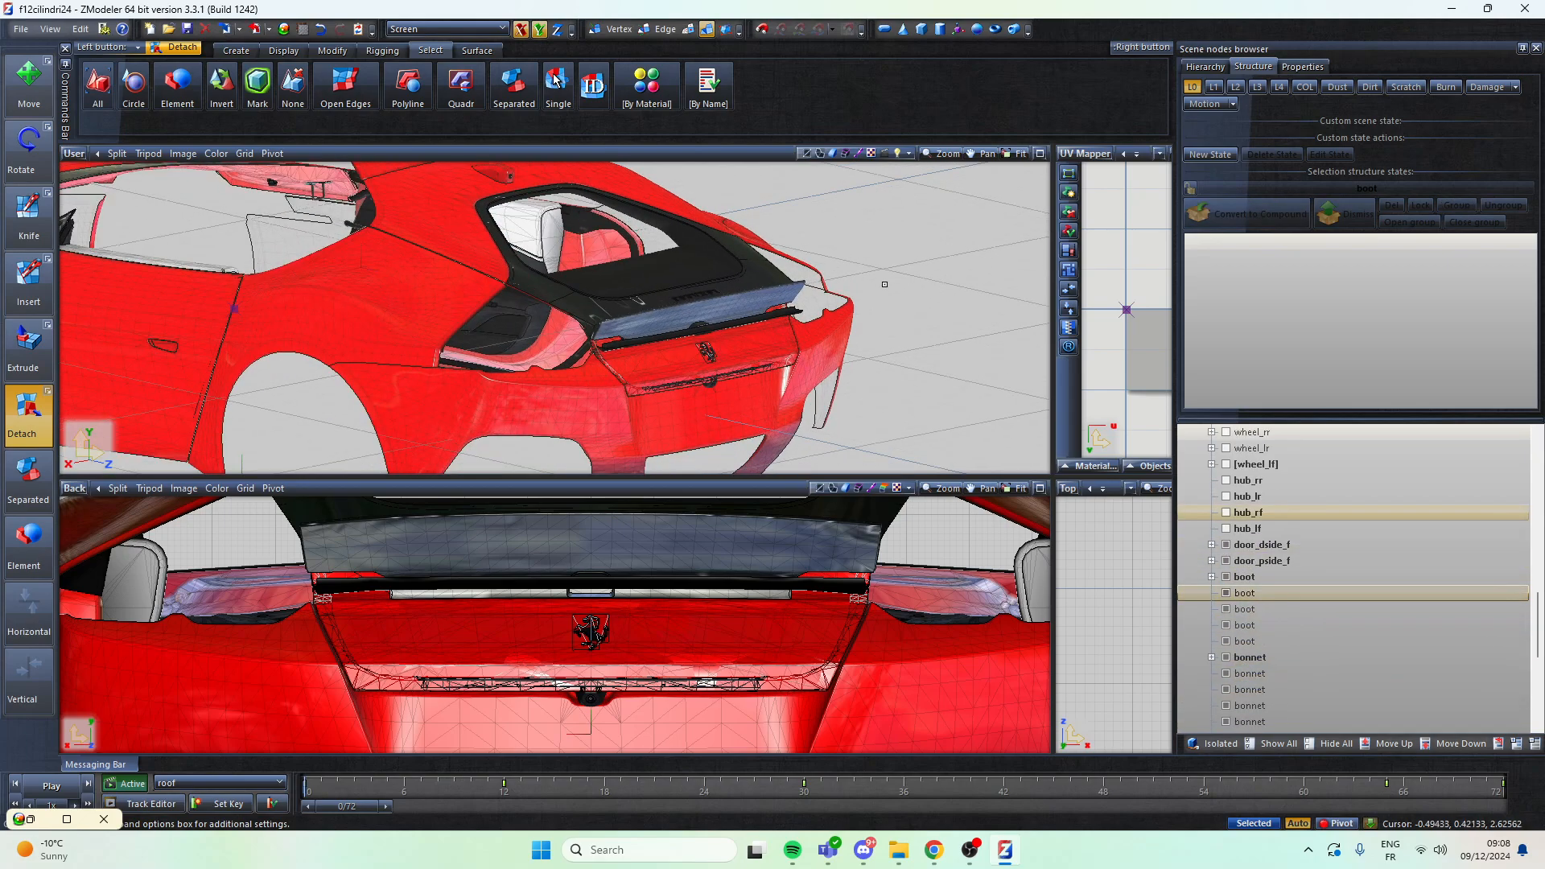
# Step: Isolate the door_dside_f part at L0 and bring its outer surface into view
pyautogui.scroll(-2, 941, 312)
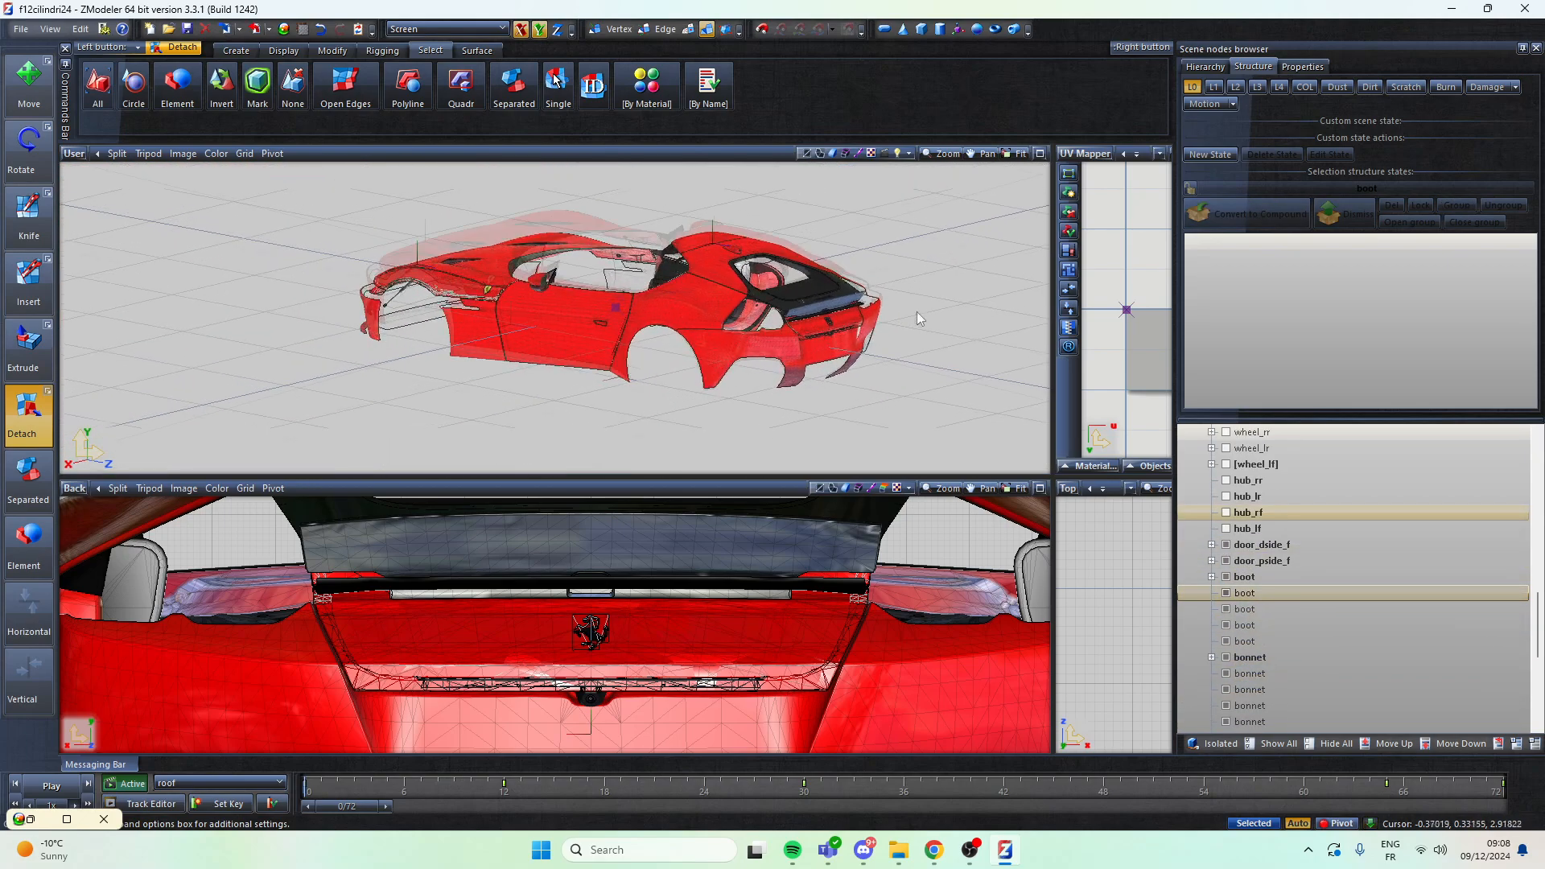
pyautogui.click(1215, 743)
pyautogui.click(1302, 543)
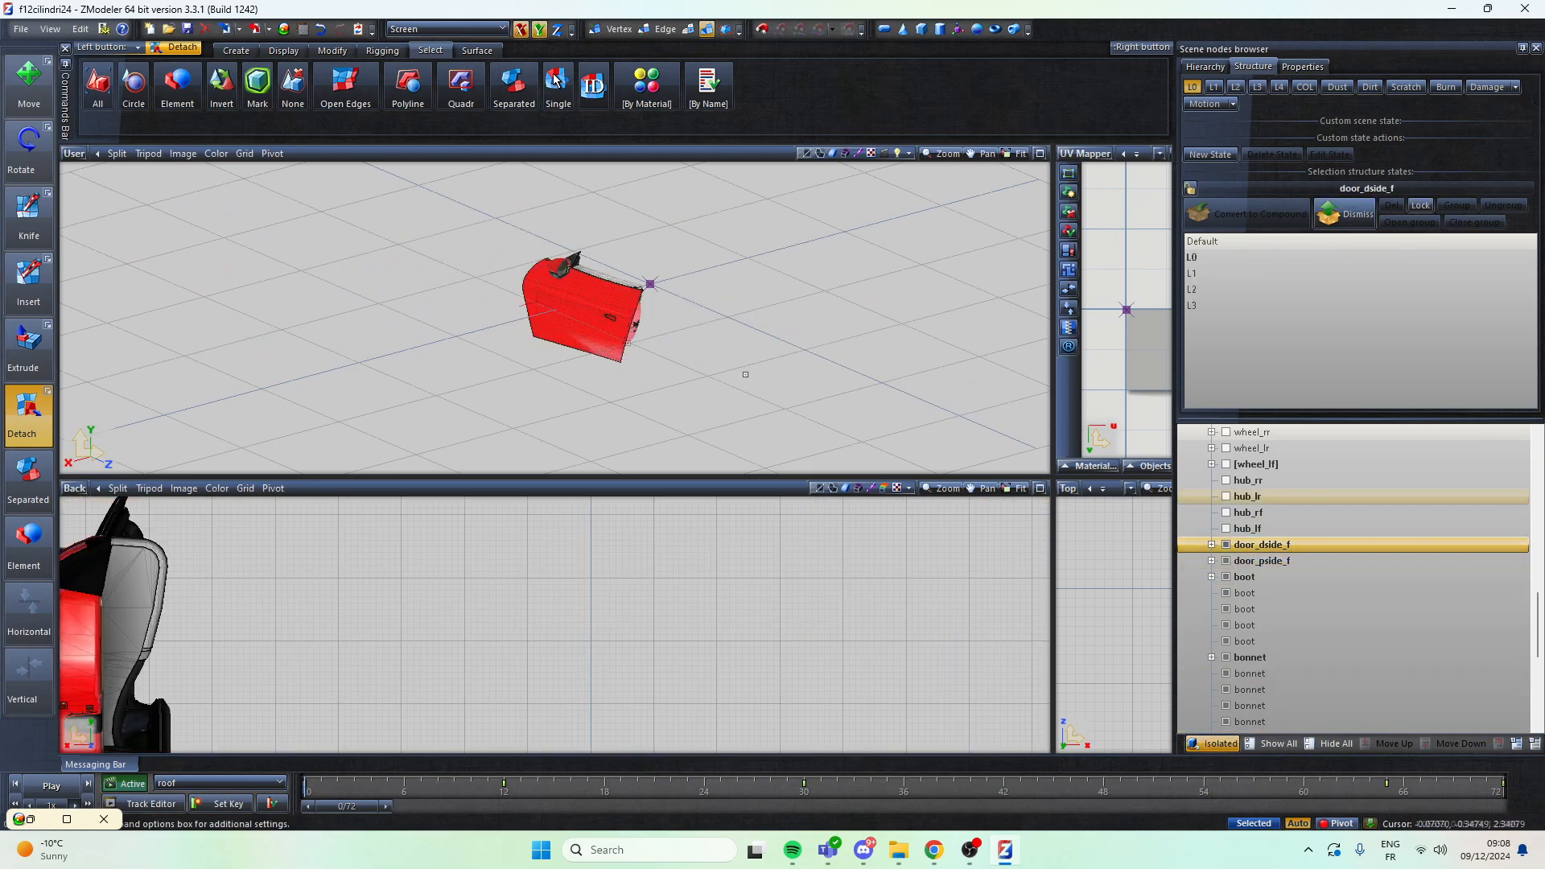
pyautogui.scroll(3, 559, 268)
pyautogui.moveTo(555, 278); pyautogui.dragTo(476, 325, button='middle')
pyautogui.moveTo(499, 312); pyautogui.dragTo(696, 422, button='right')
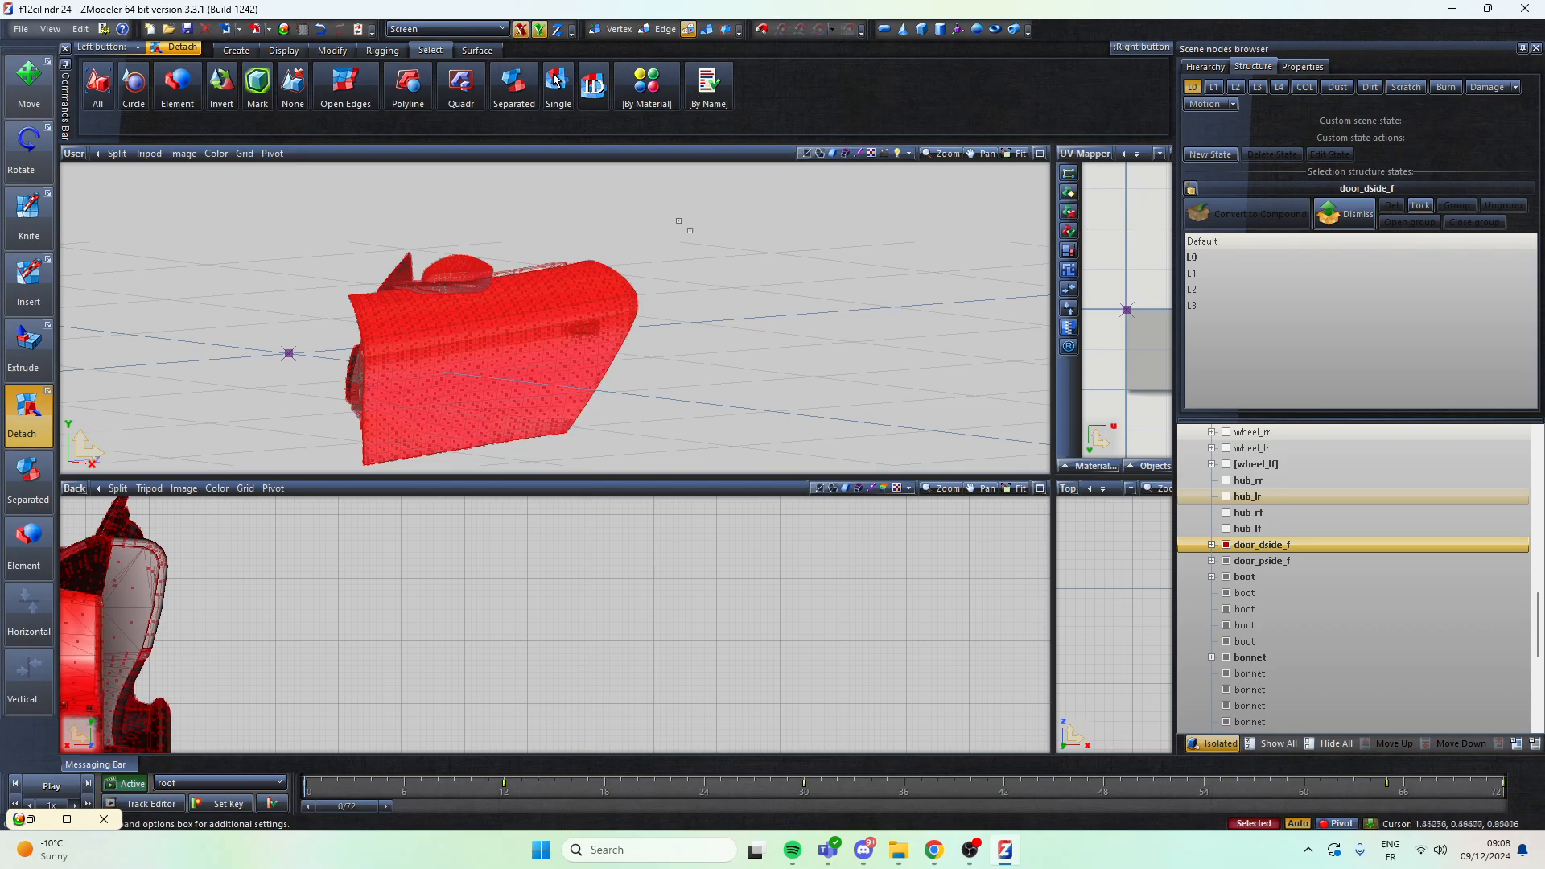
# Step: Select the body-painted polygons of door_dside_f by material
pyautogui.press('space')
pyautogui.moveTo(689, 230); pyautogui.dragTo(481, 211, button='middle')
pyautogui.click(654, 85)
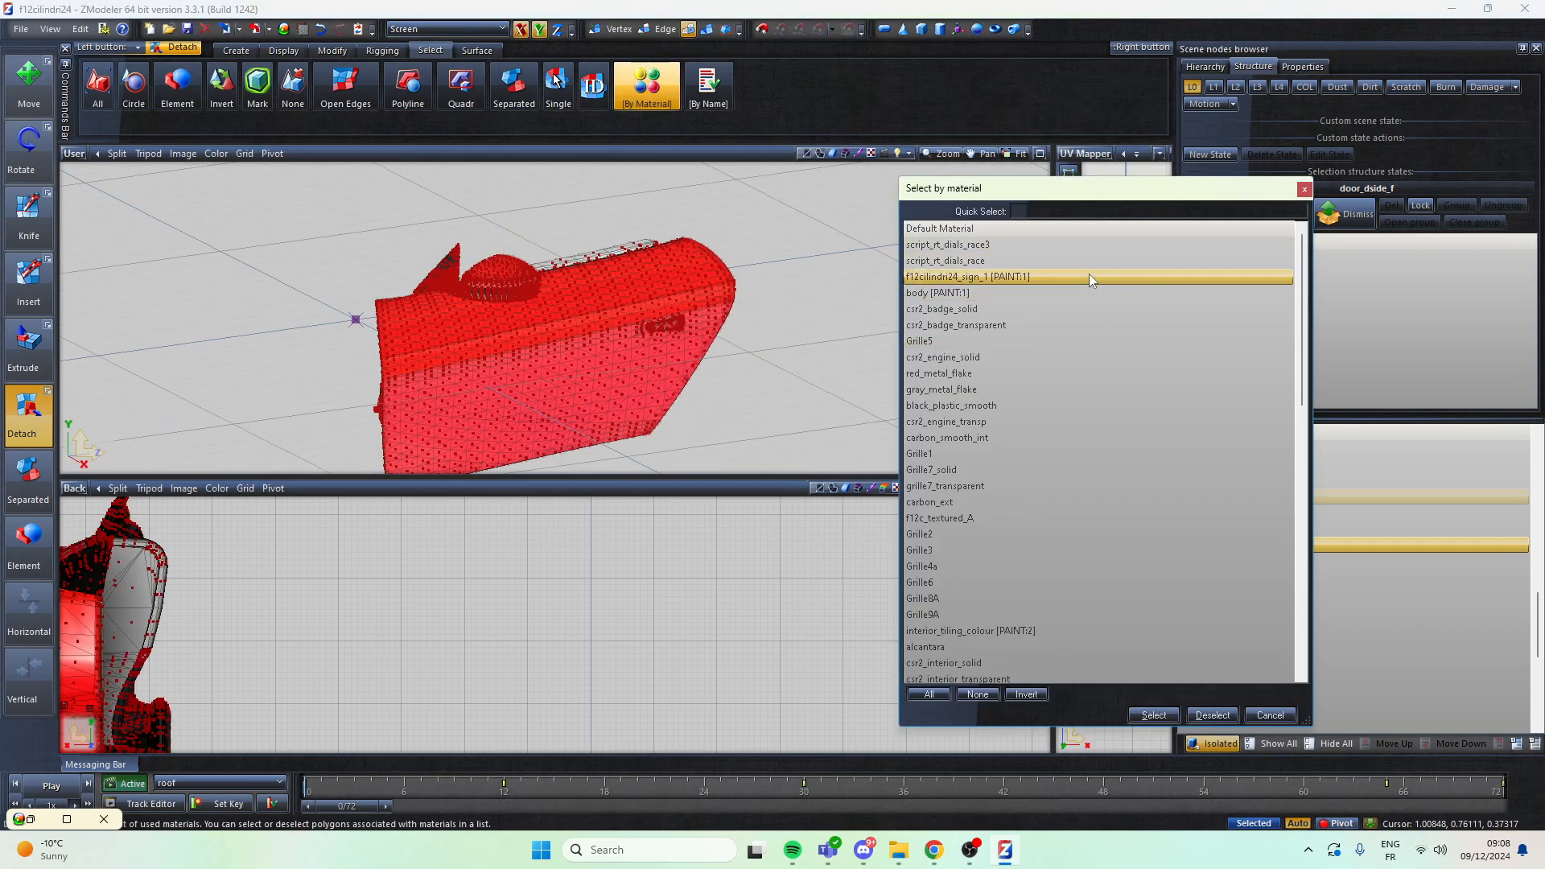
pyautogui.click(1152, 716)
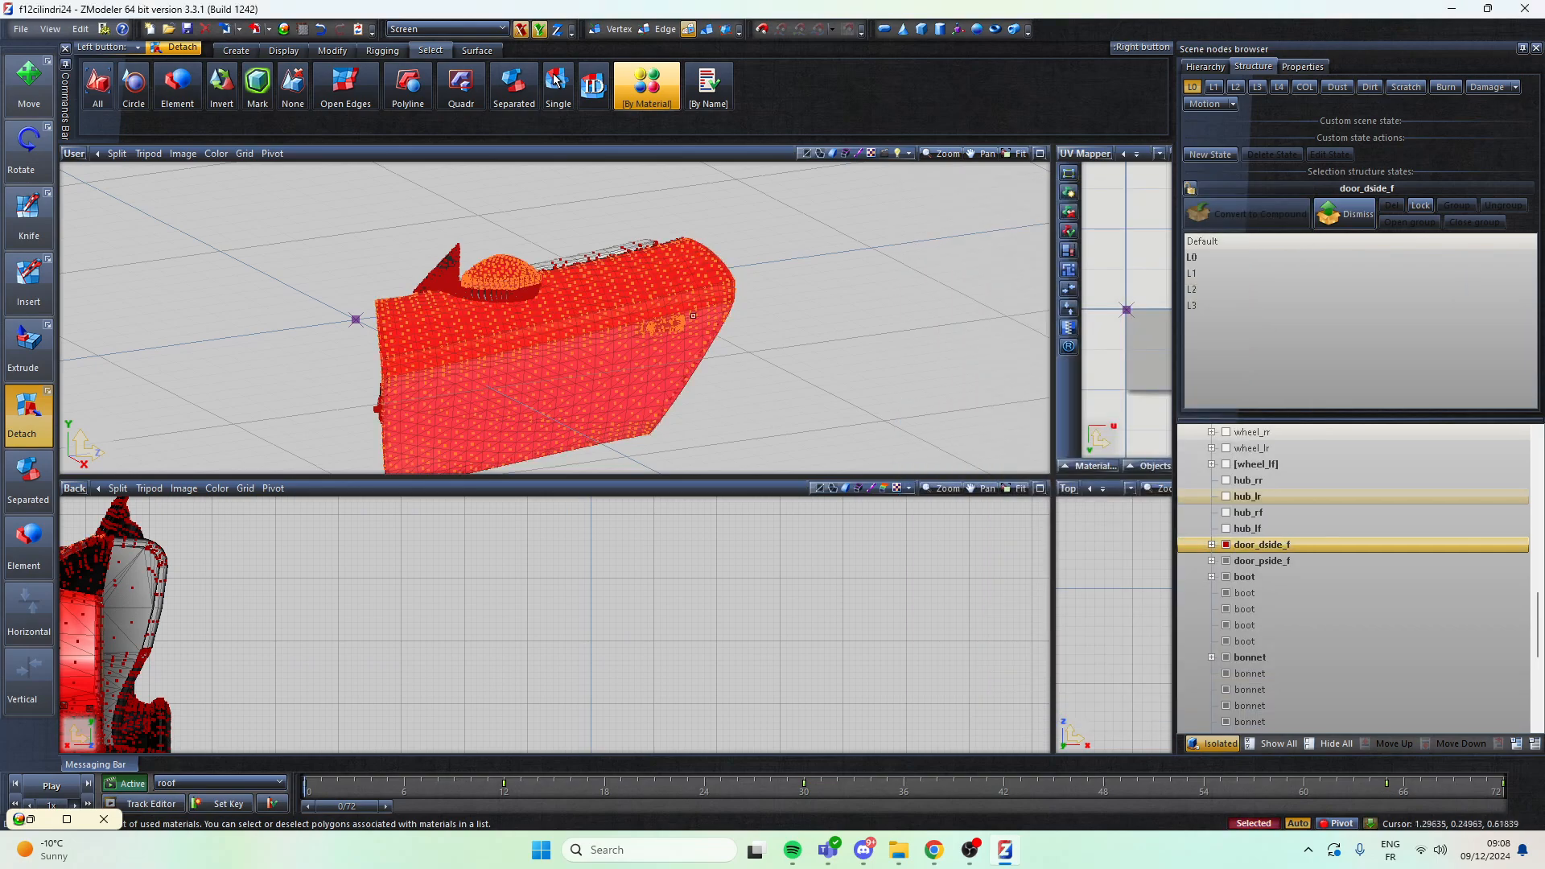
# Step: Use Separated selection to limit the selected door_dside_f polygons at L0 to the red mirror cap
pyautogui.moveTo(737, 318); pyautogui.dragTo(557, 244, button='middle')
pyautogui.scroll(4, 557, 242)
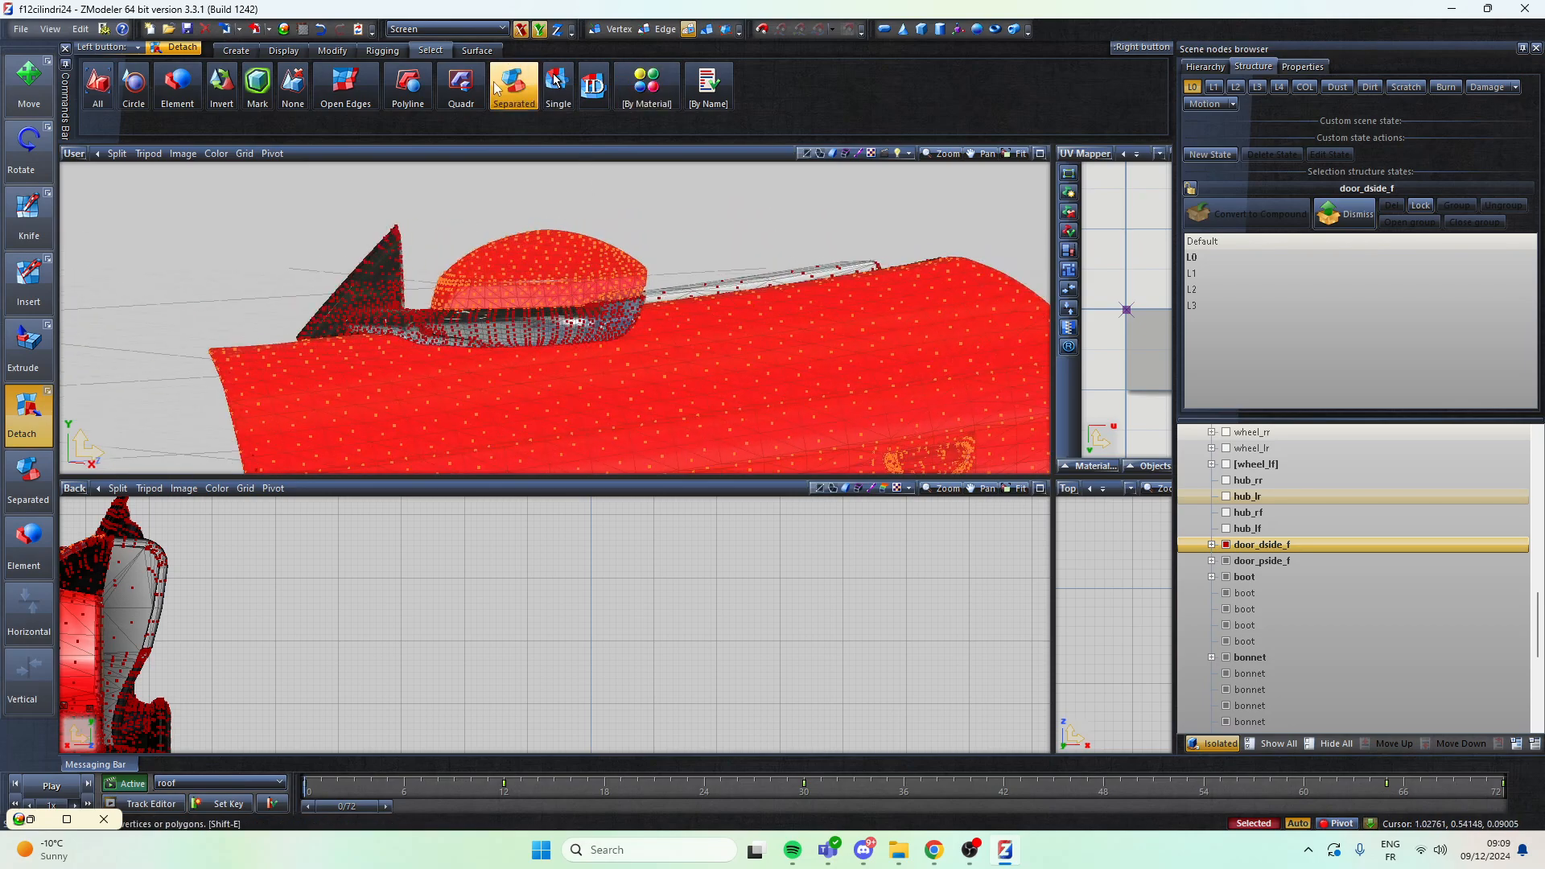
pyautogui.click(497, 89)
pyautogui.scroll(2, 635, 189)
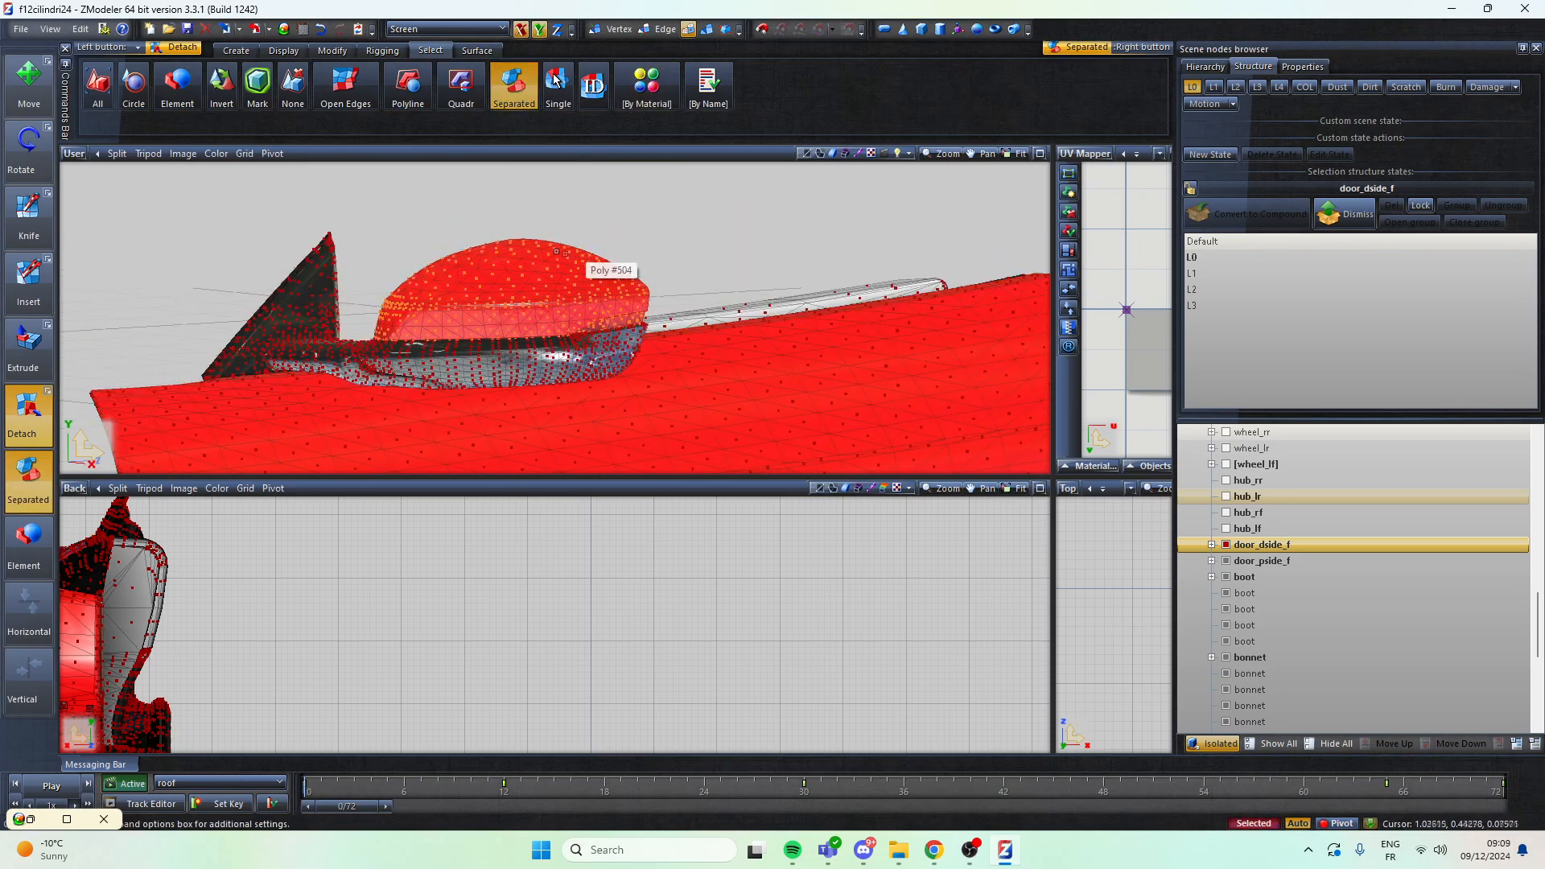
pyautogui.scroll(-2, 565, 253)
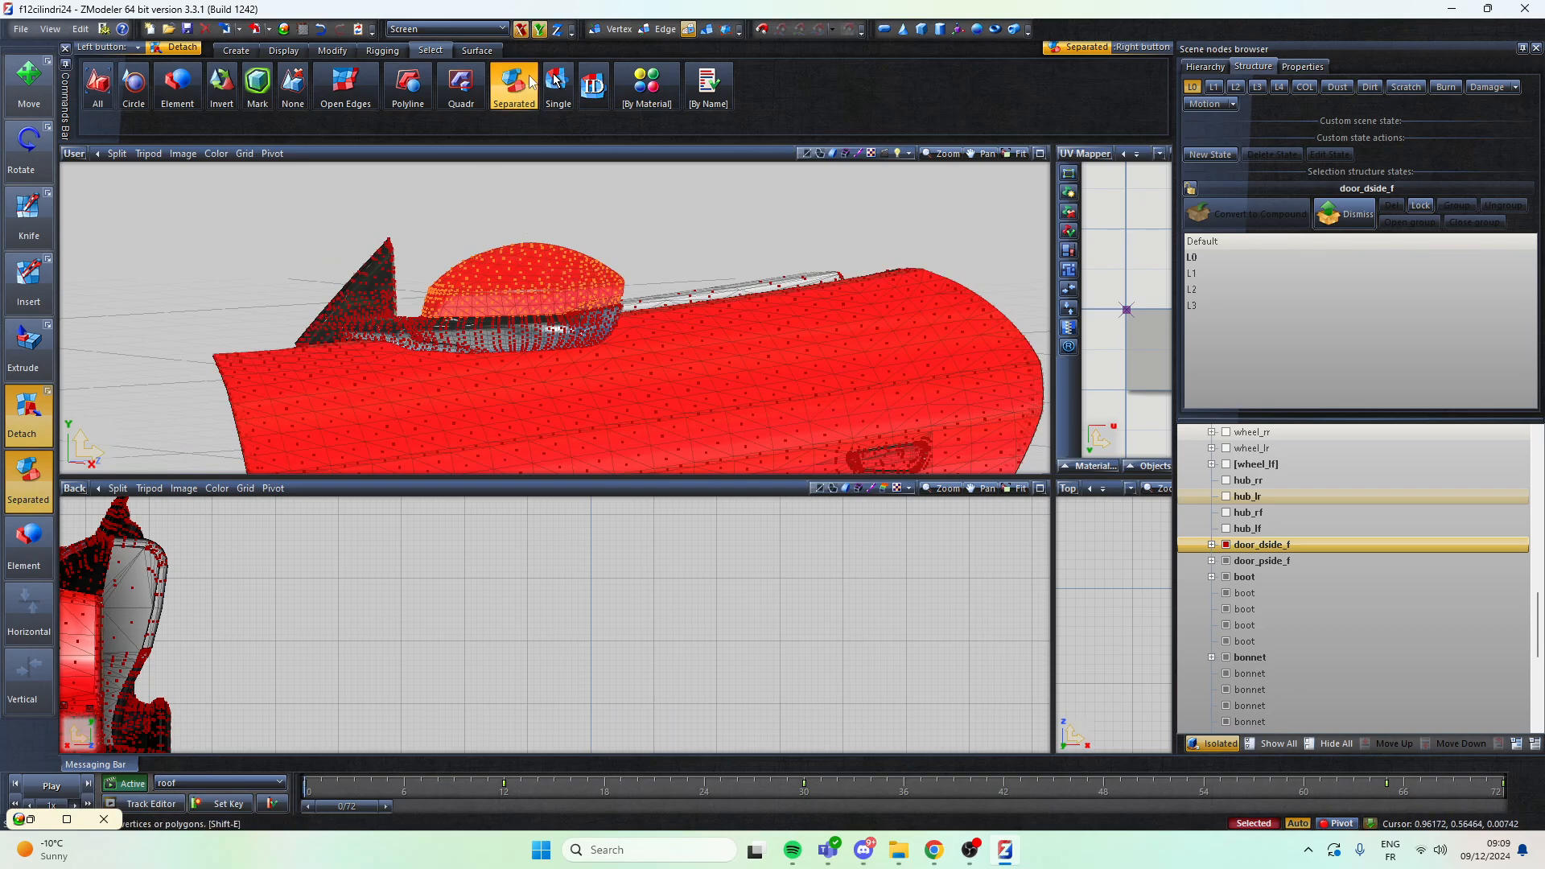
pyautogui.moveTo(515, 245); pyautogui.dragTo(604, 266, button='middle')
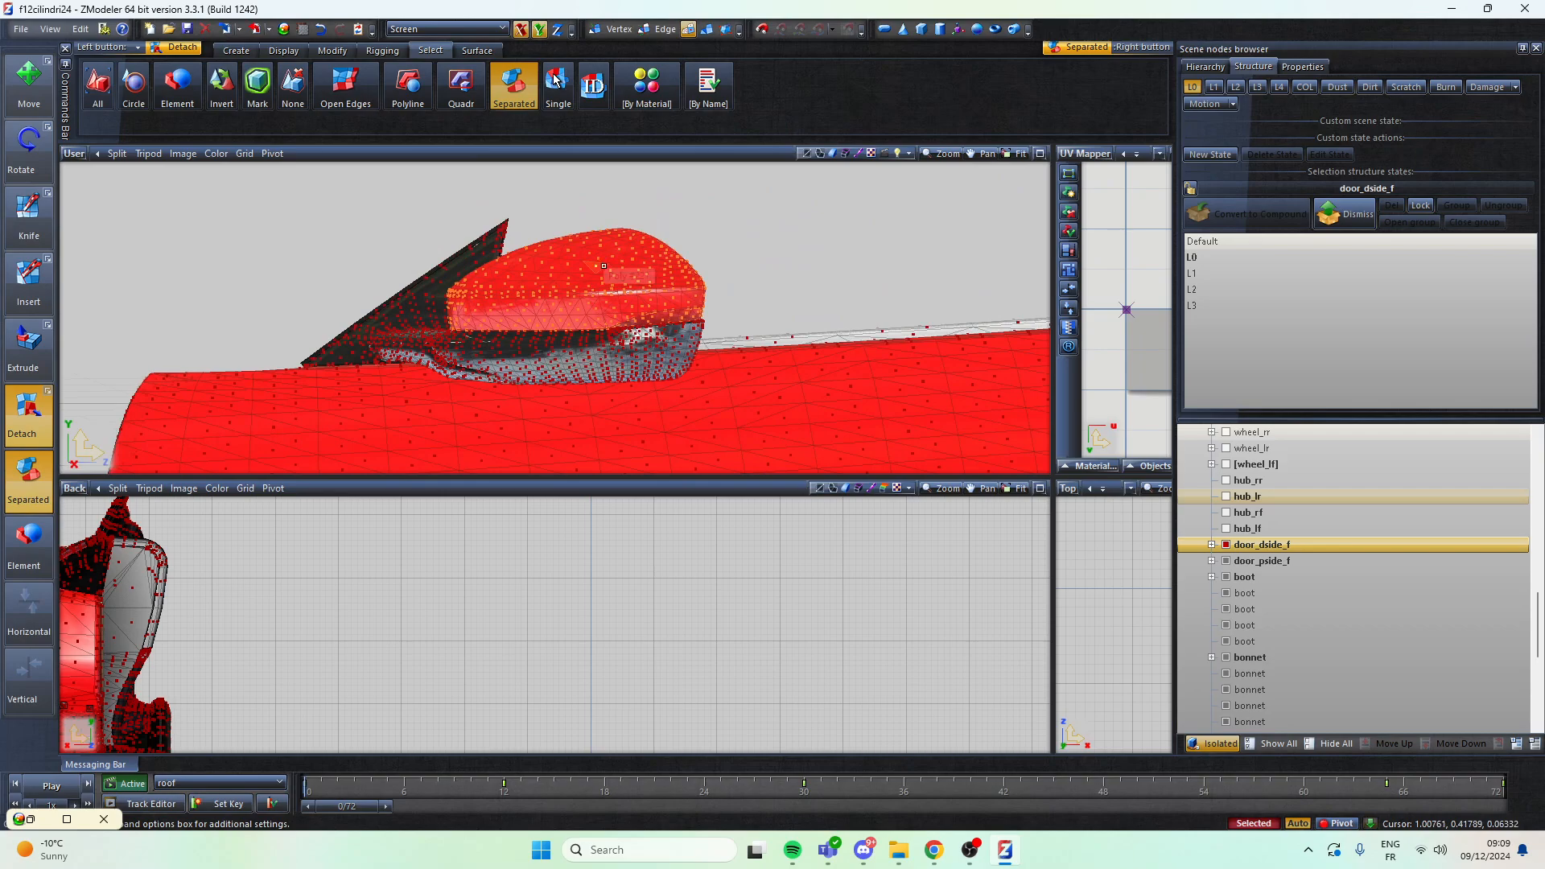
pyautogui.scroll(5, 604, 266)
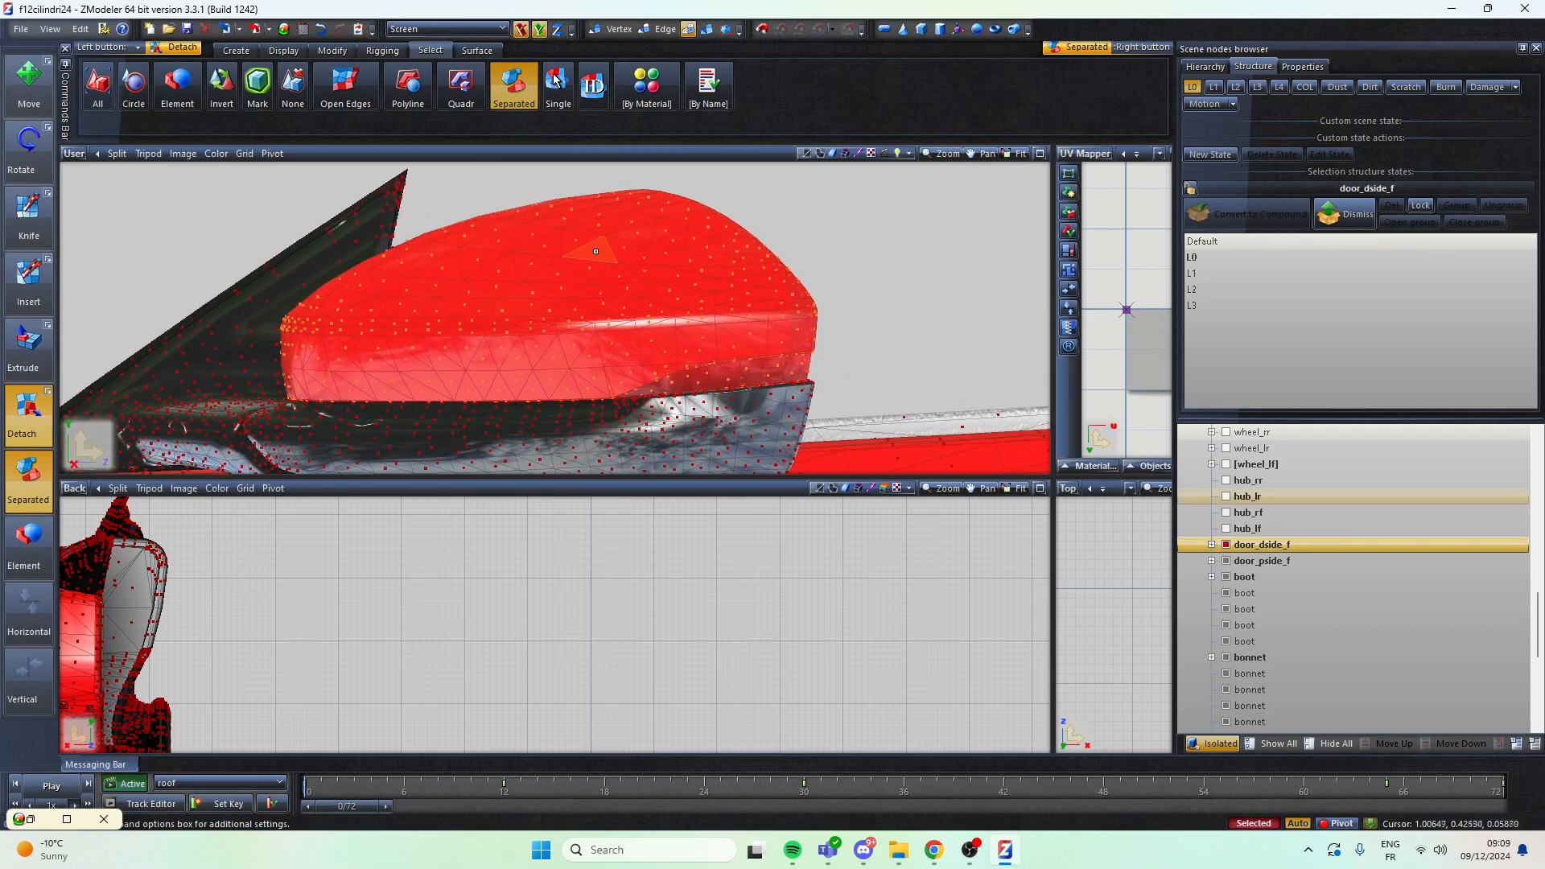
pyautogui.moveTo(595, 251); pyautogui.dragTo(631, 302, button='middle')
pyautogui.scroll(-5, 631, 302)
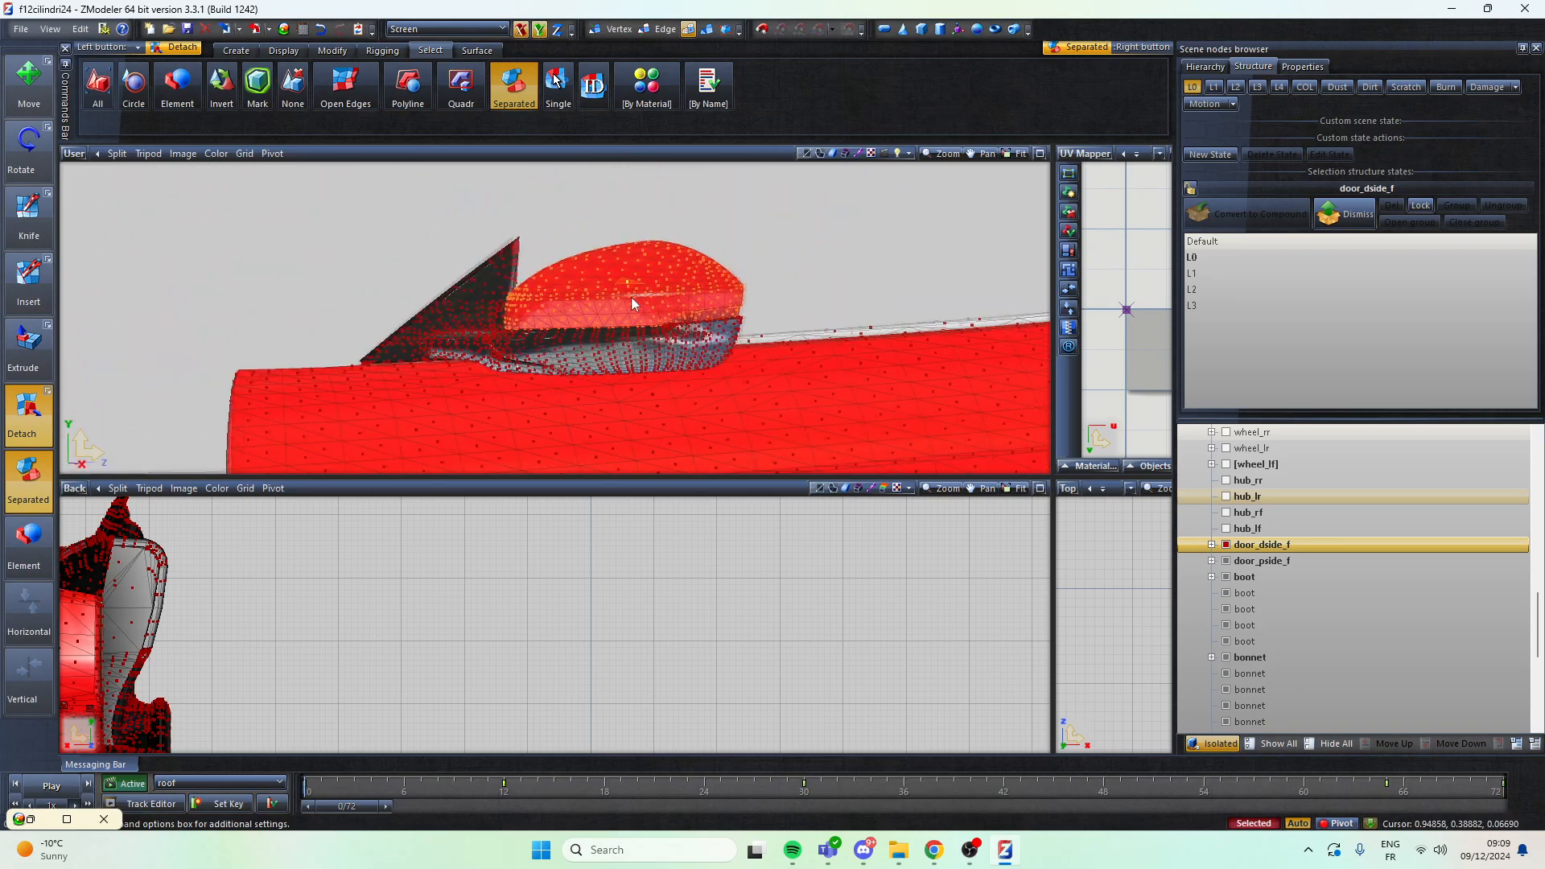
# Step: Detach the driver-side mirror cap from door_dside_f at L0, L1, L2 and L3
pyautogui.click(332, 50)
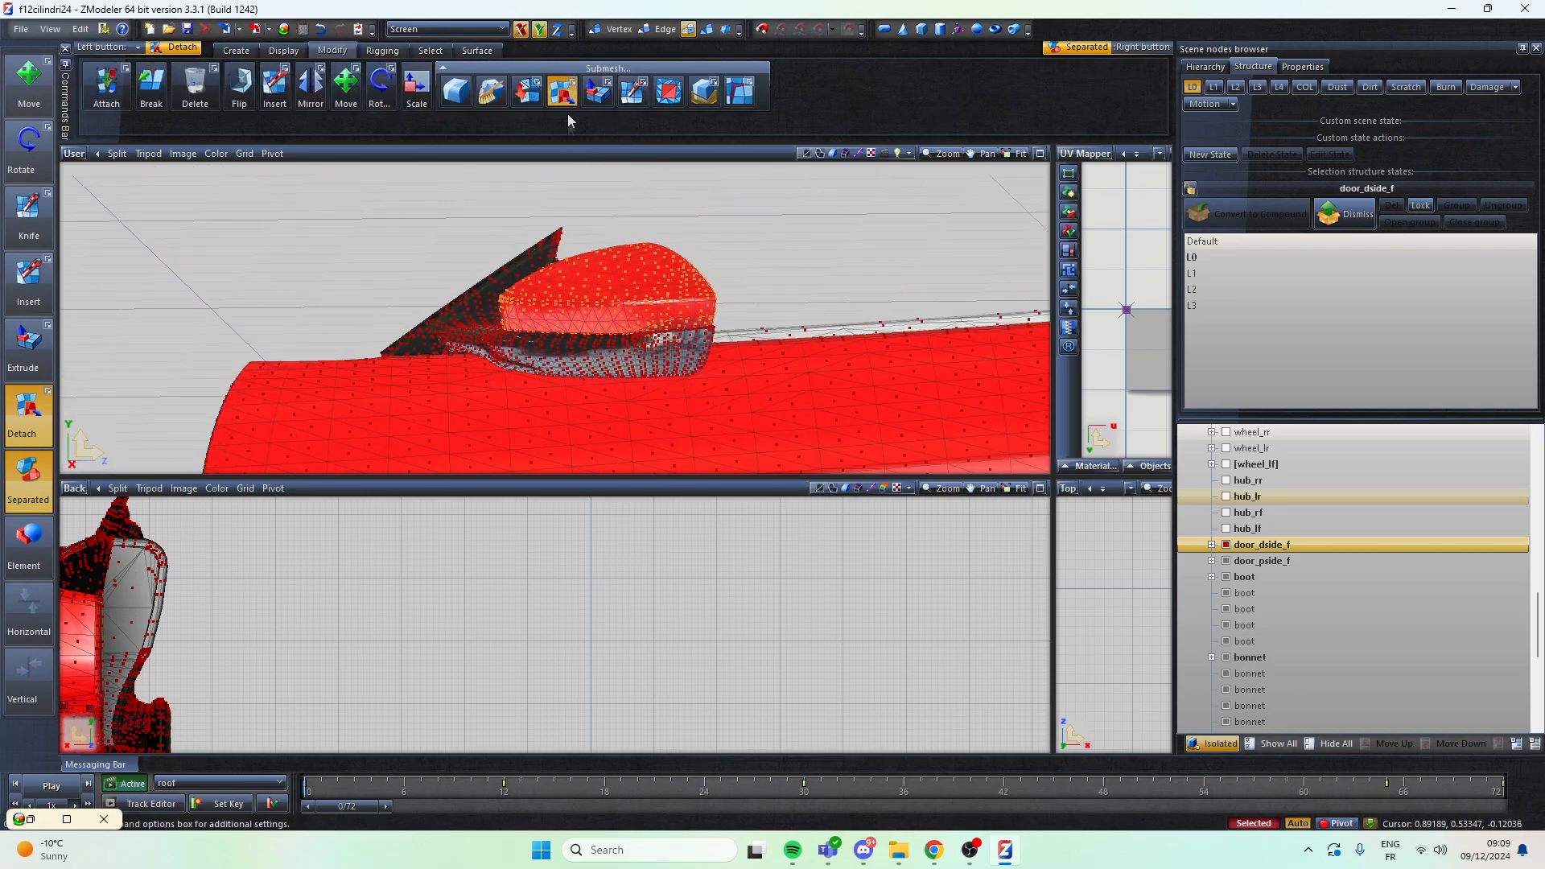
pyautogui.moveTo(618, 296)
pyautogui.mouseDown(button='middle')
pyautogui.moveTo(639, 287)
pyautogui.moveTo(549, 234)
pyautogui.moveTo(639, 245)
pyautogui.mouseUp(button='middle')
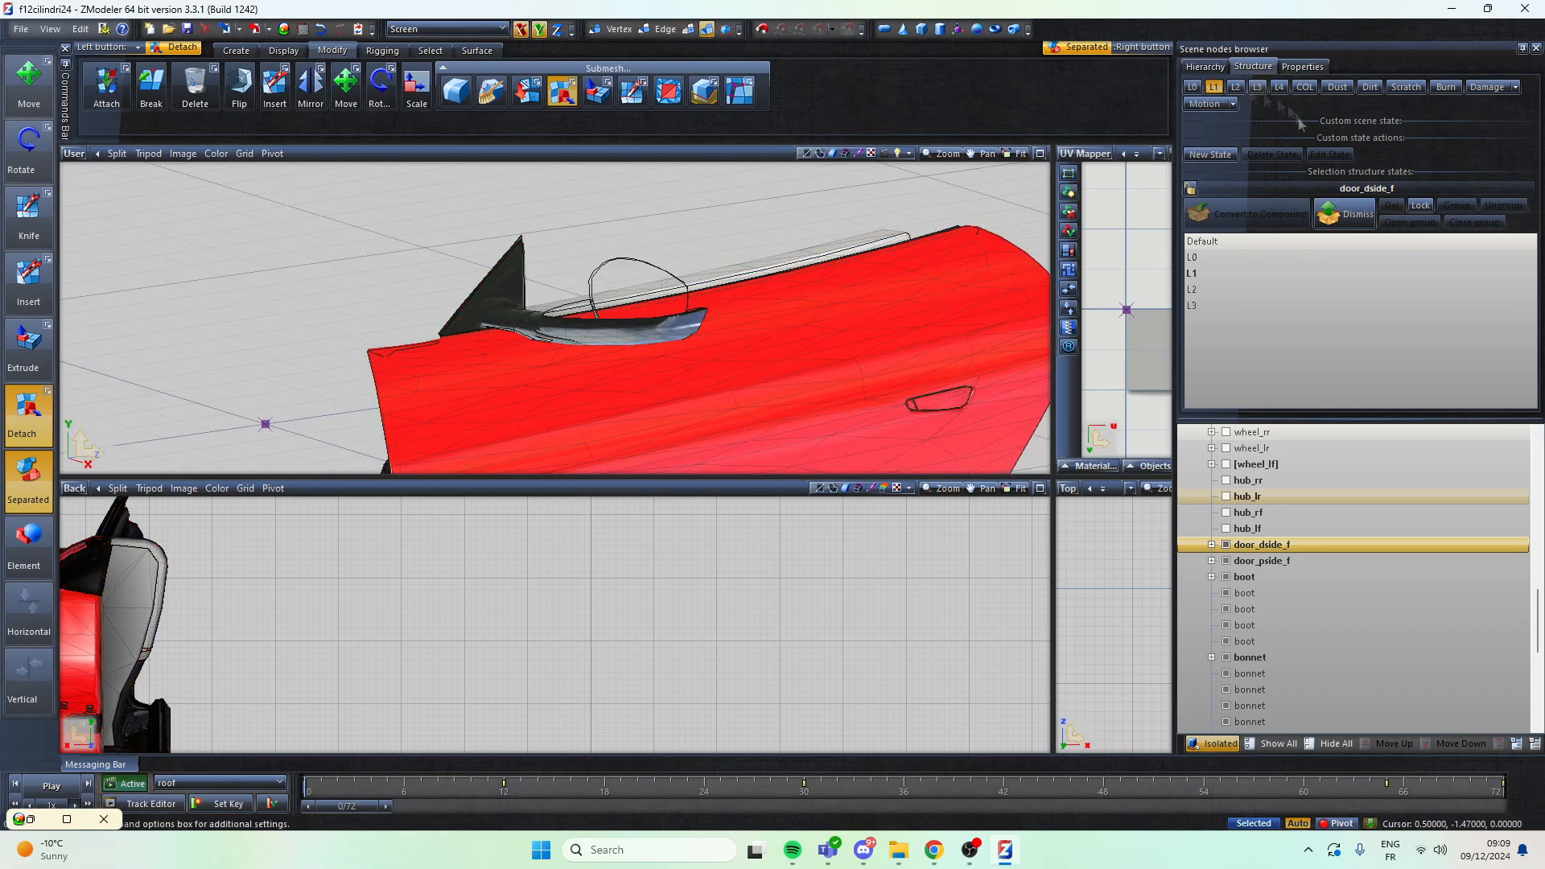
pyautogui.click(1235, 87)
pyautogui.click(1257, 87)
pyautogui.click(623, 290)
pyautogui.moveTo(636, 281); pyautogui.dragTo(644, 250, button='middle')
# Step: Return to L0, show all parts and move the four detached mirror cap objects directly beneath door_dside_f in the scene tree
pyautogui.click(1192, 87)
pyautogui.scroll(-5, 684, 306)
pyautogui.moveTo(684, 306); pyautogui.dragTo(749, 310, button='middle')
pyautogui.scroll(-7, 1379, 672)
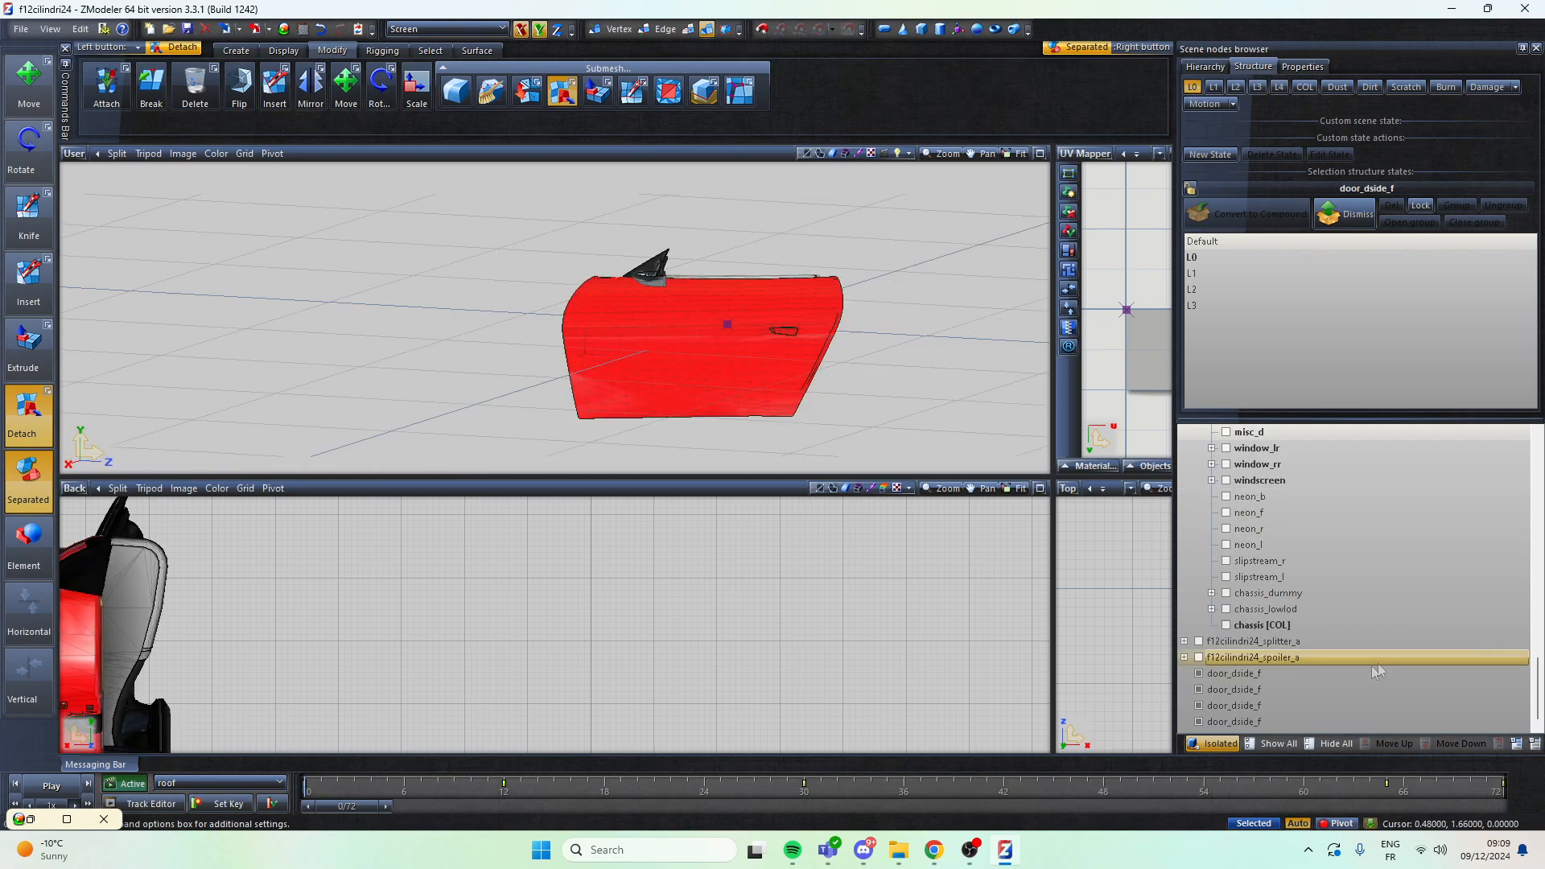
pyautogui.click(1213, 743)
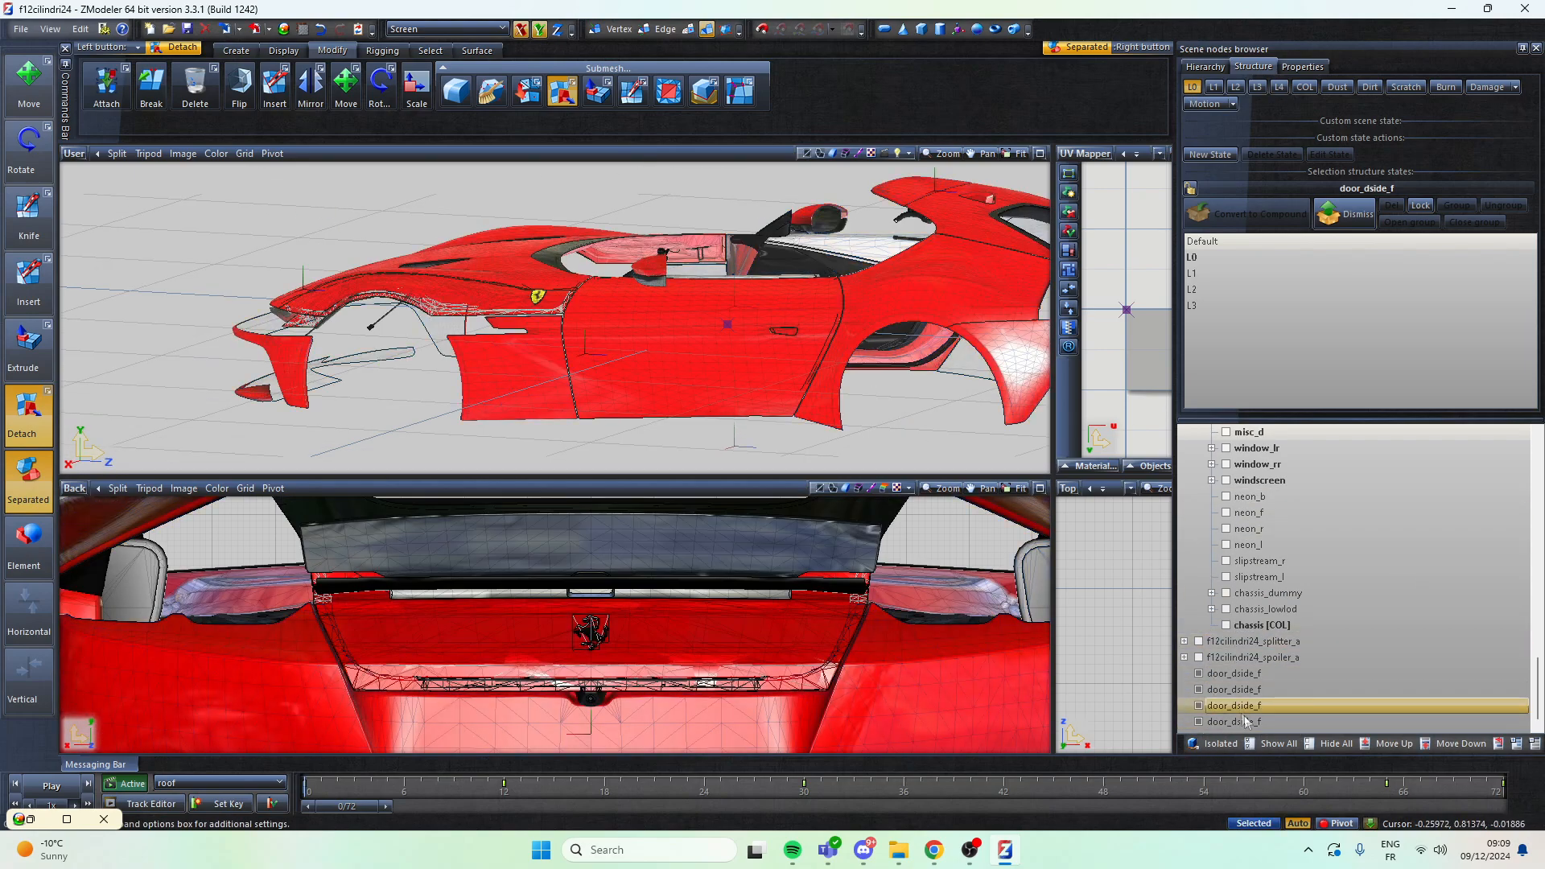
pyautogui.moveTo(1346, 604); pyautogui.dragTo(1292, 602)
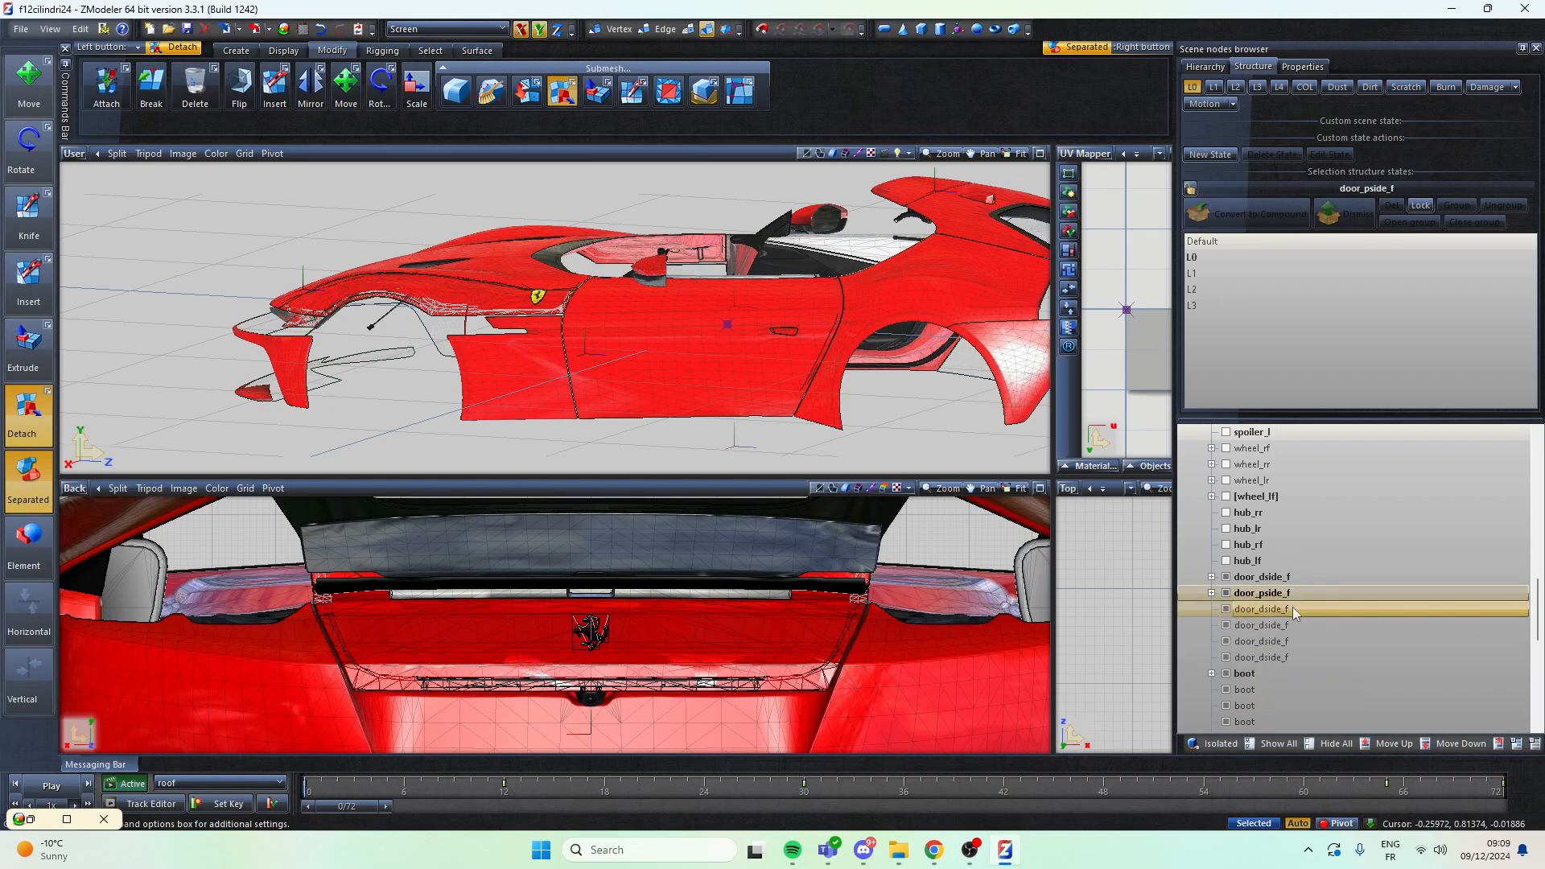
pyautogui.moveTo(1283, 593); pyautogui.dragTo(1282, 593)
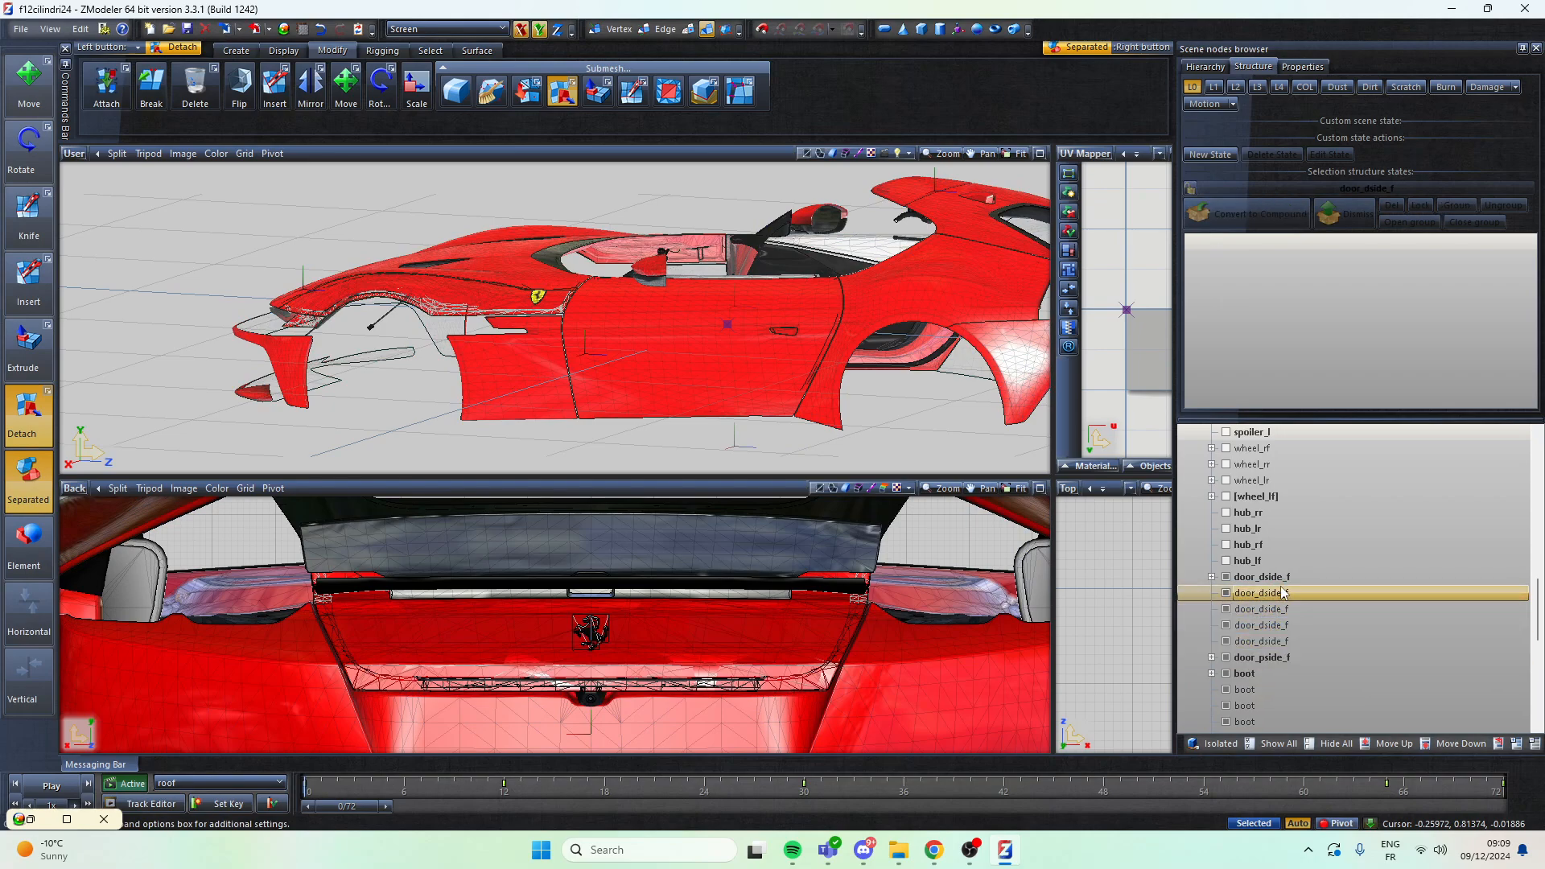
# Step: Isolate door_pside_f and detach its red mirror cap at L0
pyautogui.click(1261, 659)
pyautogui.click(1213, 744)
pyautogui.moveTo(901, 346); pyautogui.dragTo(761, 423, button='middle')
pyautogui.click(697, 29)
pyautogui.scroll(3, 644, 322)
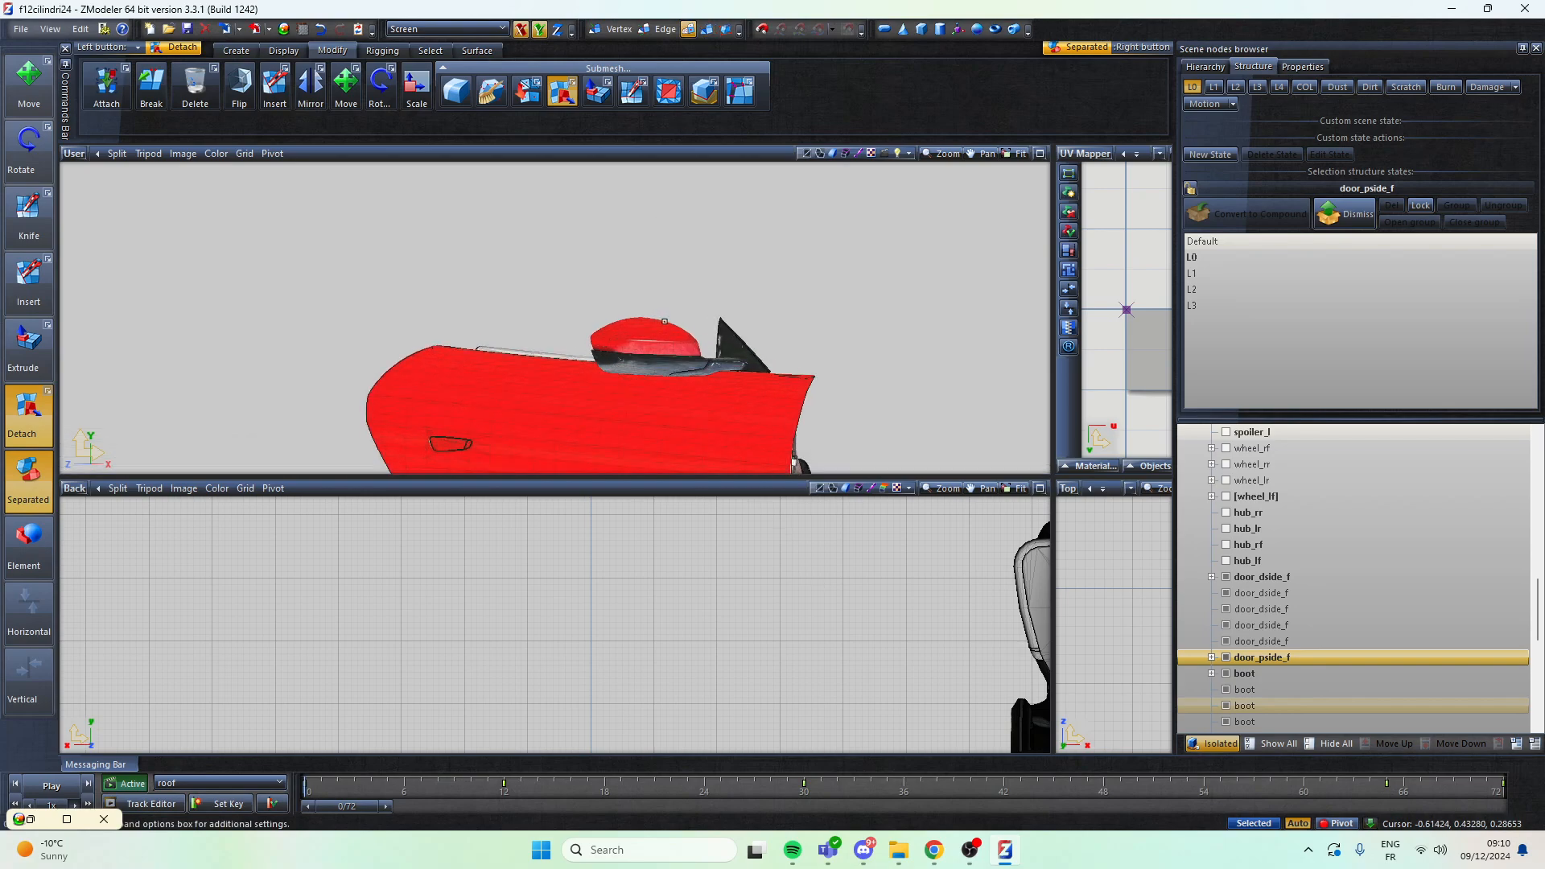
pyautogui.click(644, 324)
pyautogui.scroll(3, 645, 325)
pyautogui.scroll(3, 646, 326)
pyautogui.moveTo(652, 262); pyautogui.dragTo(717, 294)
pyautogui.moveTo(574, 283); pyautogui.dragTo(635, 310, button='middle')
pyautogui.click(656, 322)
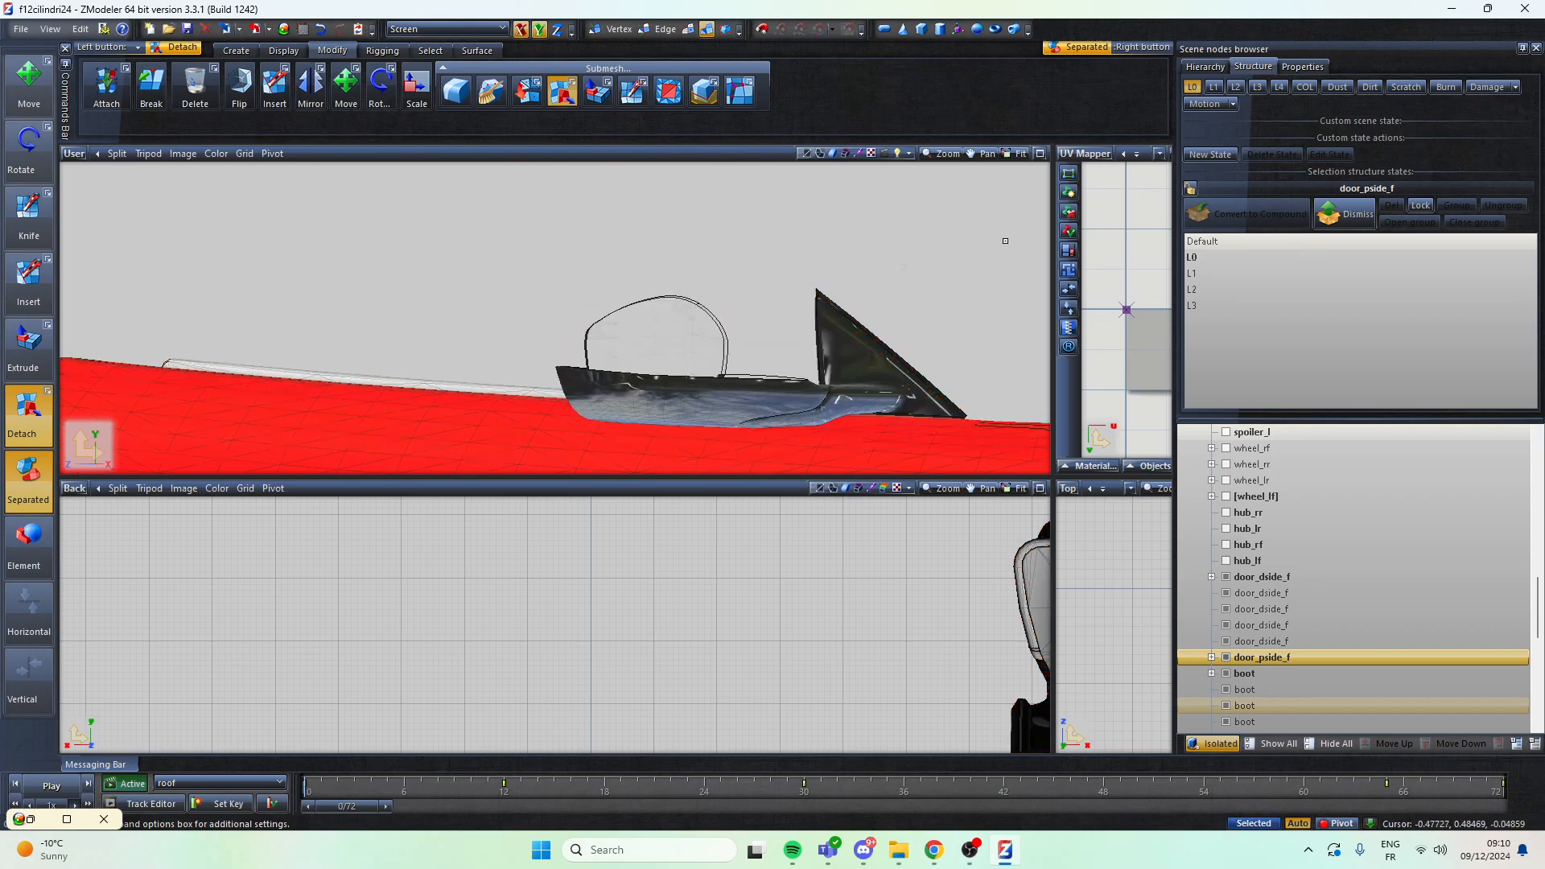
# Step: Detach the passenger-side mirror cap at L1, L2 and L3, return to L0 and end the Detach tool
pyautogui.click(1218, 86)
pyautogui.click(675, 322)
pyautogui.click(707, 29)
pyautogui.click(1193, 86)
pyautogui.click(563, 91)
# Step: Show all parts and move the four detached door_pside_f objects directly beneath the original door_pside_f in the scene tree
pyautogui.scroll(-5, 668, 234)
pyautogui.click(1213, 743)
pyautogui.moveTo(692, 282); pyautogui.dragTo(640, 302, button='middle')
pyautogui.scroll(-10, 1360, 609)
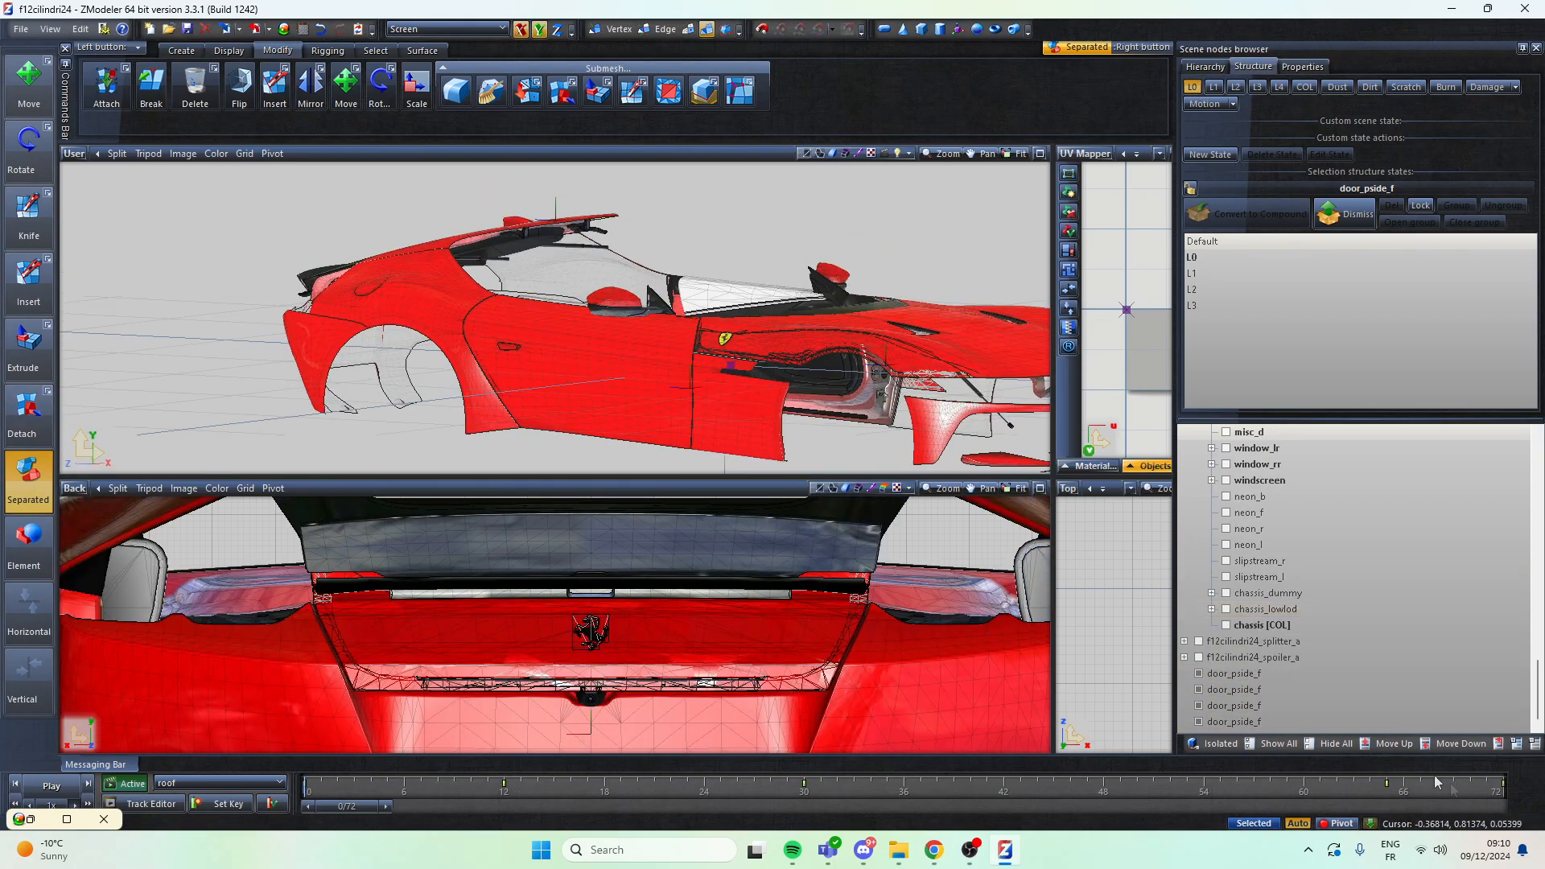
pyautogui.moveTo(1326, 630); pyautogui.dragTo(1299, 618)
pyautogui.scroll(4, 1299, 618)
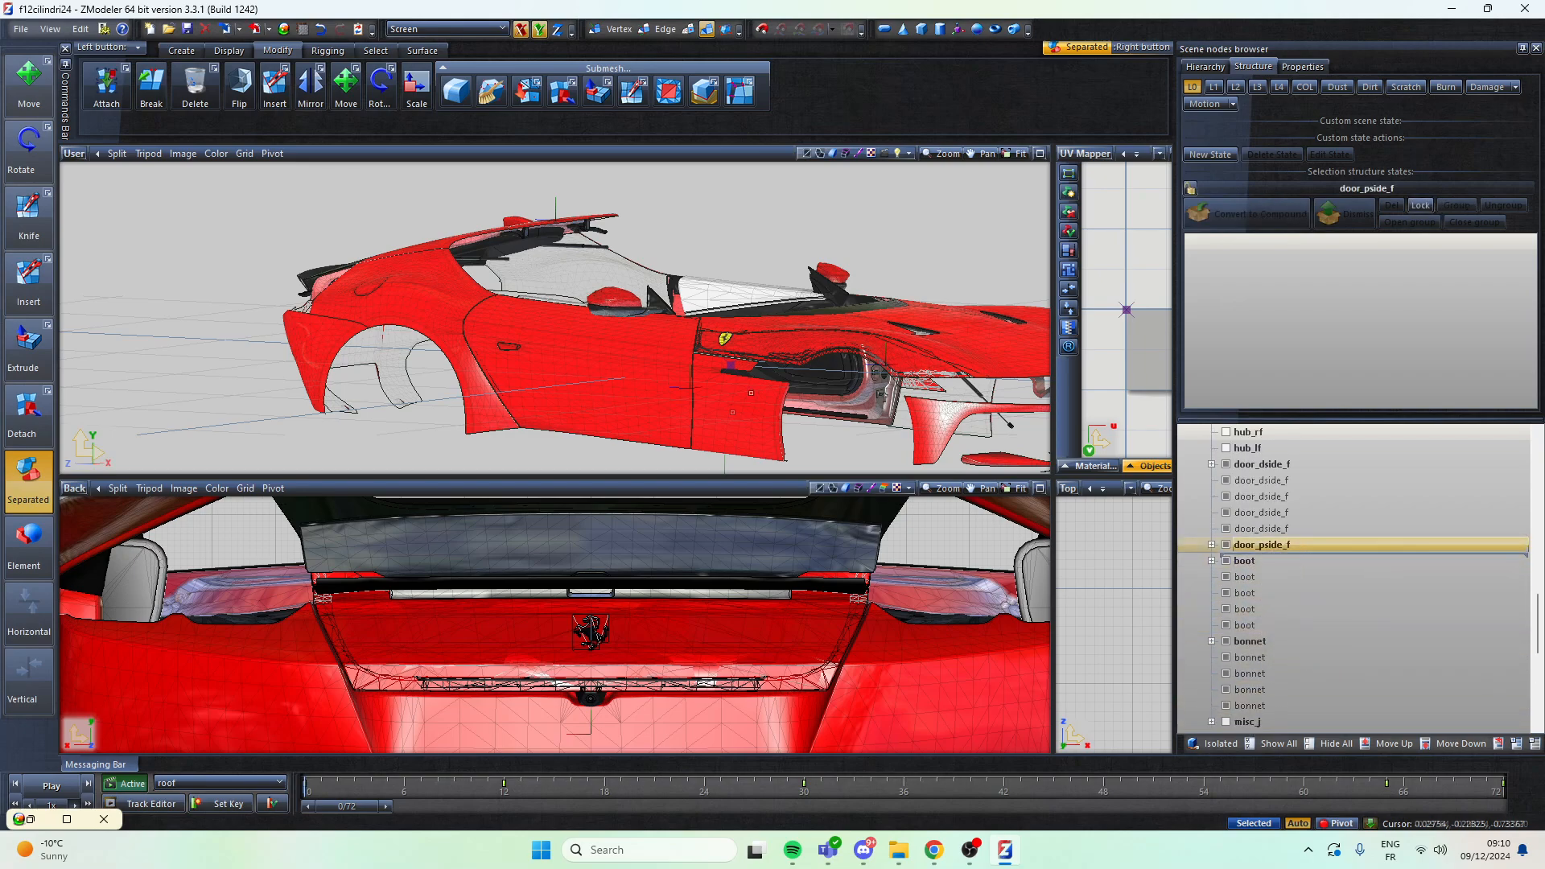
pyautogui.scroll(-3, 636, 266)
pyautogui.moveTo(595, 217); pyautogui.dragTo(665, 248, button='middle')
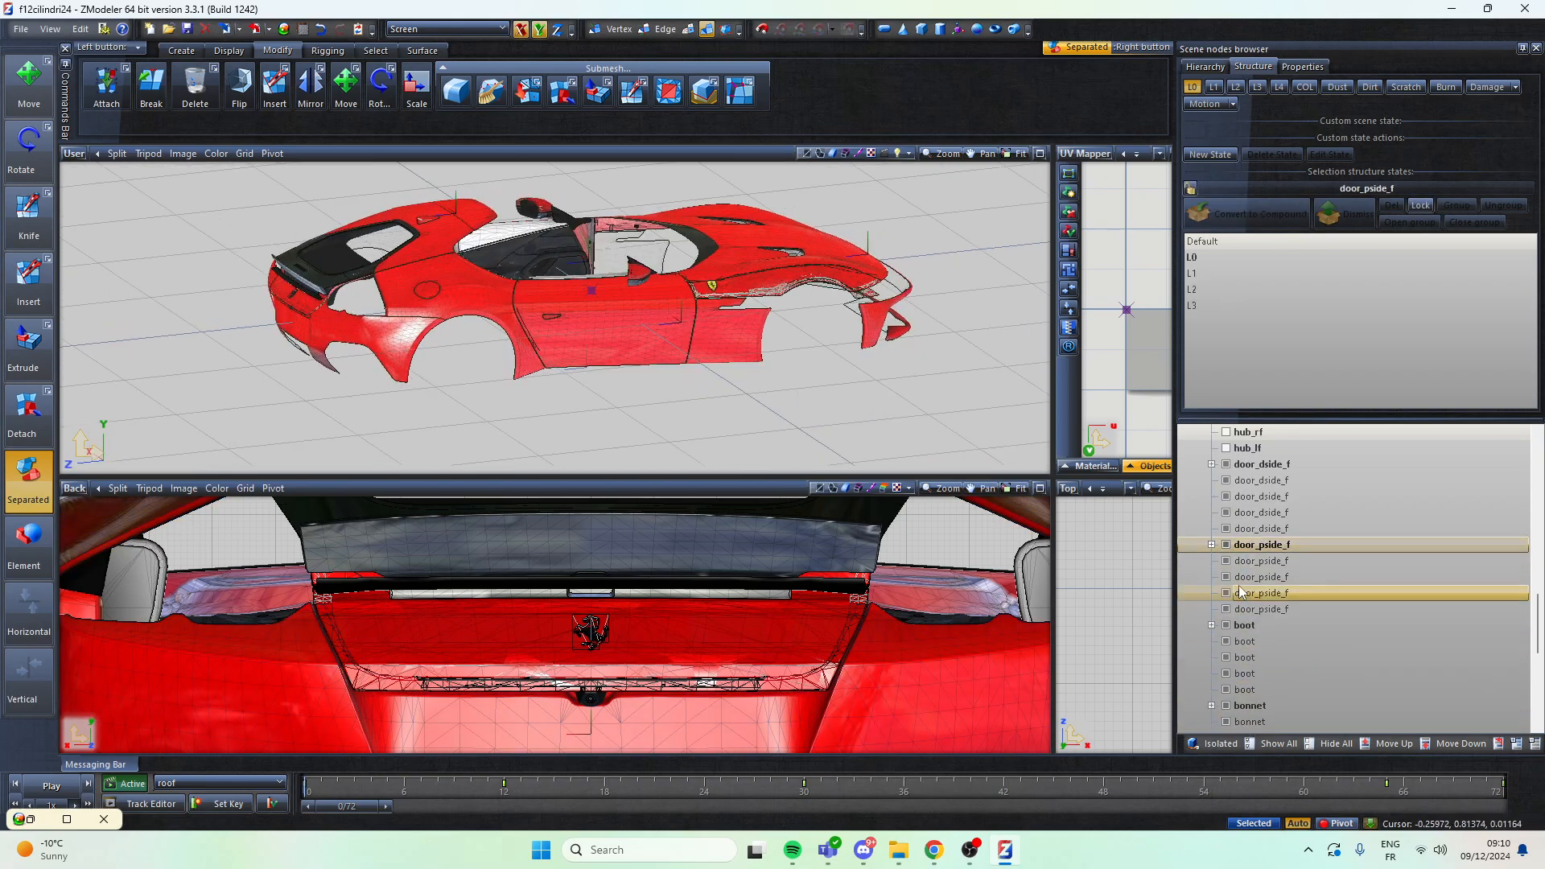
# Step: Isolate the bodyshell part at L0
pyautogui.scroll(6, 1273, 626)
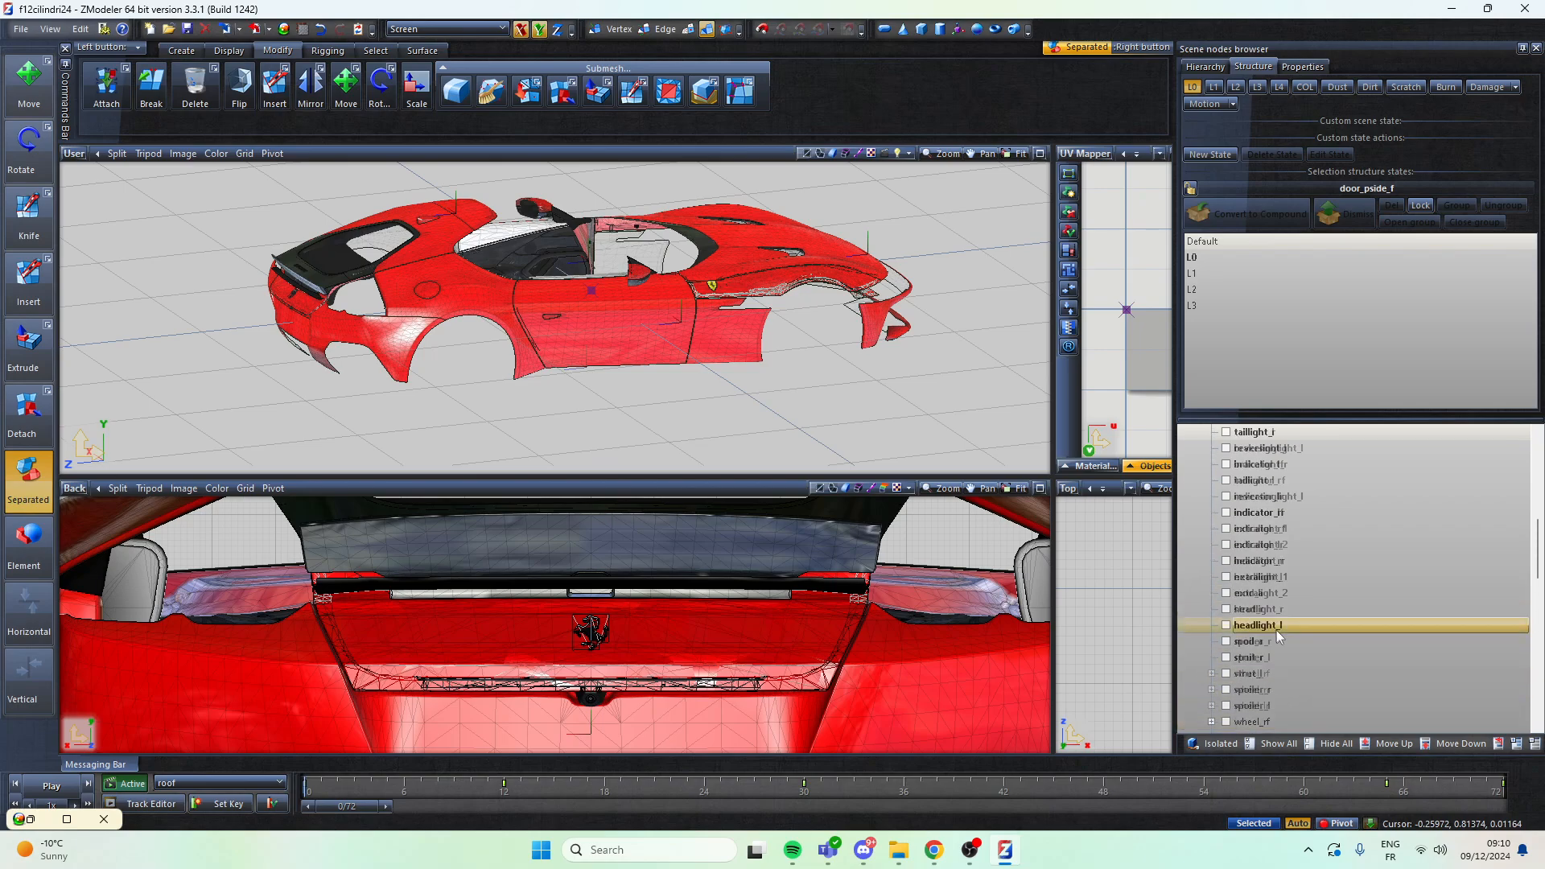
pyautogui.click(1253, 528)
pyautogui.click(1215, 744)
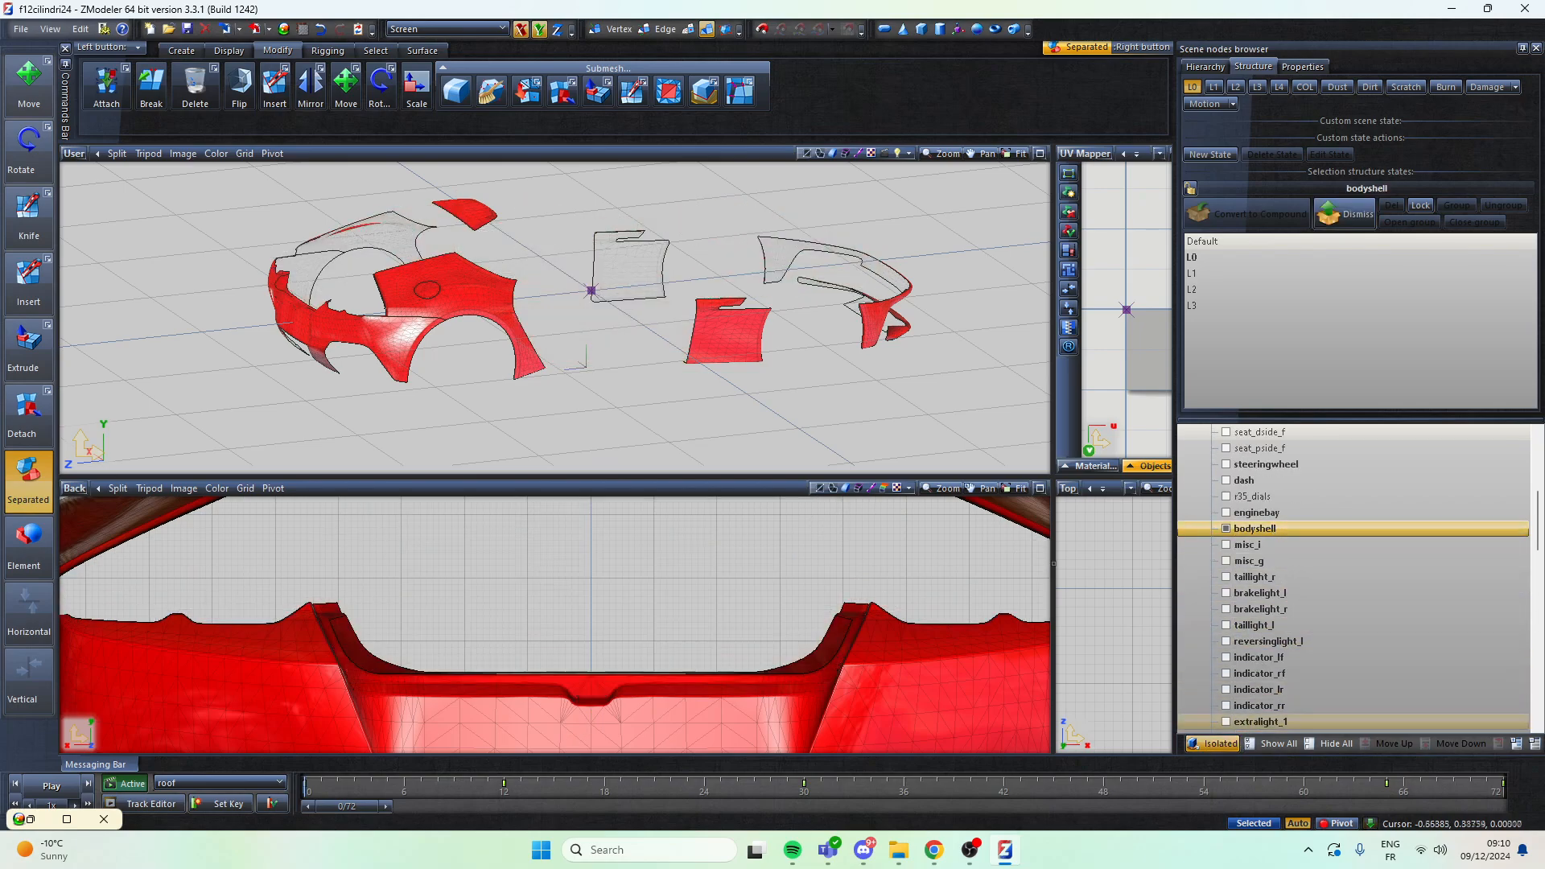
# Step: Examine how the bodyshell's front bumper pieces connect to the front wing sections
pyautogui.moveTo(486, 354); pyautogui.dragTo(558, 301, button='middle')
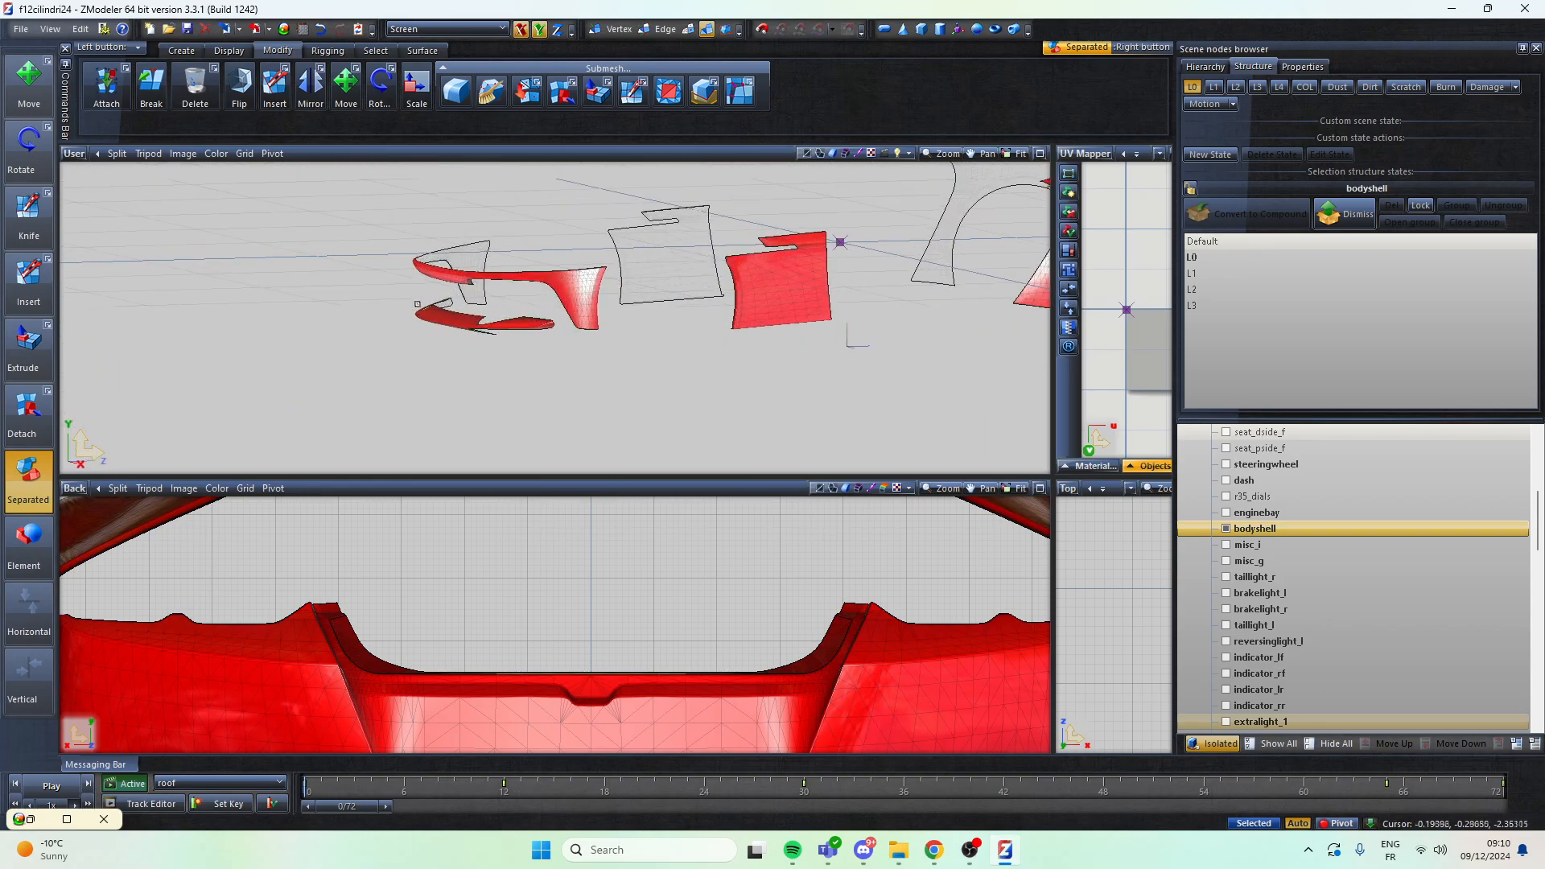
pyautogui.scroll(3, 417, 304)
pyautogui.moveTo(417, 304); pyautogui.dragTo(373, 349, button='middle')
pyautogui.scroll(-3, 383, 379)
pyautogui.scroll(2, 439, 315)
pyautogui.scroll(4, 419, 386)
pyautogui.moveTo(479, 375); pyautogui.dragTo(582, 385, button='middle')
pyautogui.scroll(-3, 463, 321)
pyautogui.scroll(4, 512, 351)
pyautogui.scroll(3, 529, 341)
pyautogui.scroll(-2, 581, 389)
pyautogui.scroll(-2, 581, 390)
pyautogui.scroll(3, 899, 312)
pyautogui.moveTo(899, 312); pyautogui.dragTo(861, 338, button='middle')
pyautogui.scroll(-4, 784, 341)
pyautogui.scroll(3, 465, 334)
pyautogui.moveTo(465, 335); pyautogui.dragTo(529, 161, button='middle')
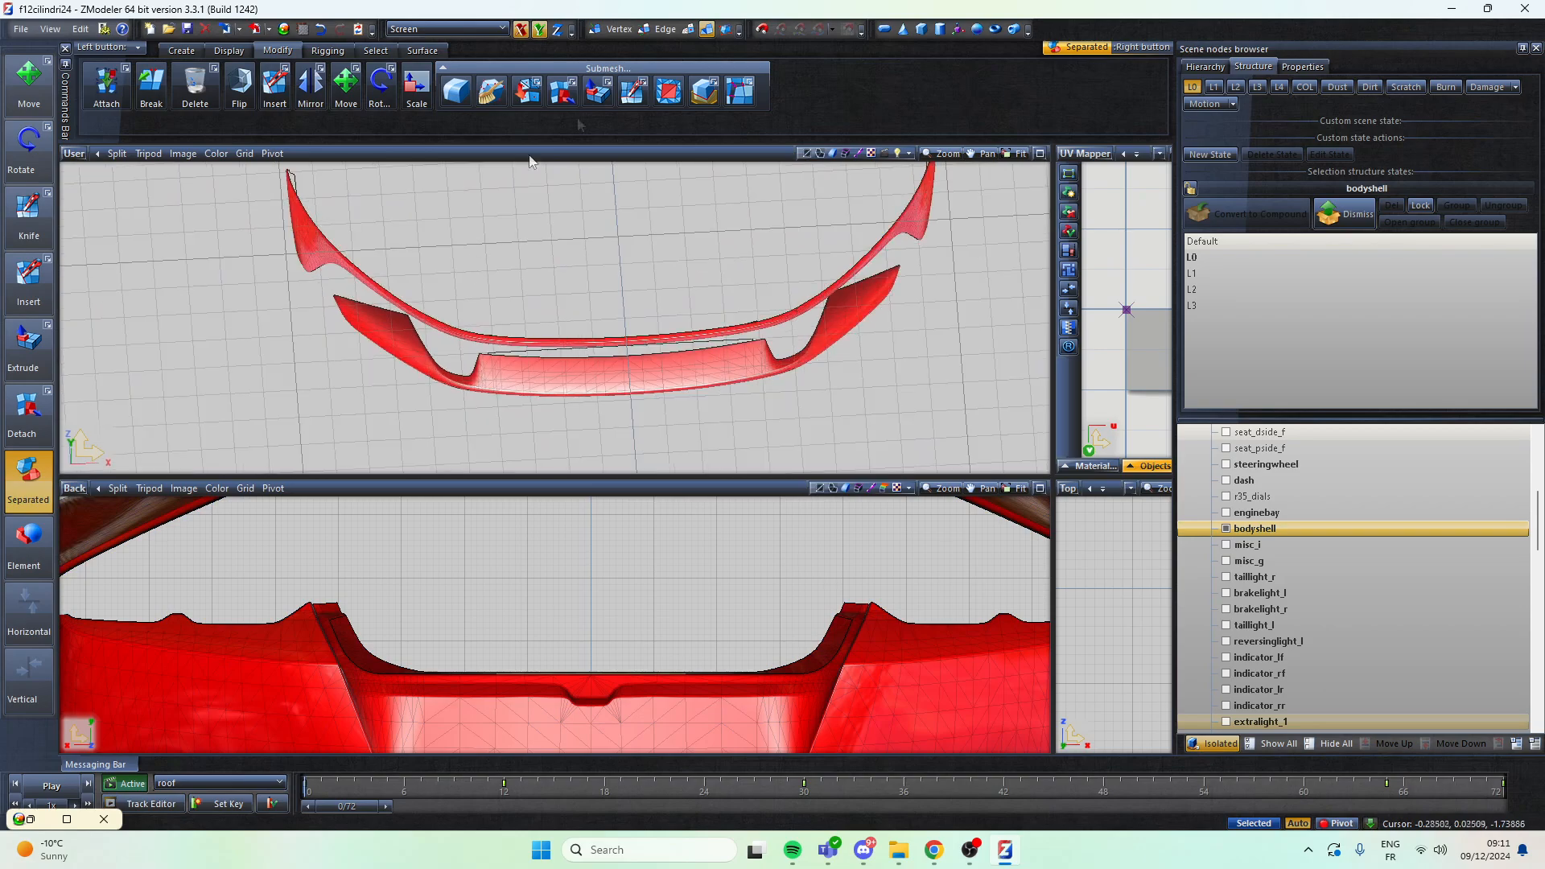
# Step: Switch the lower viewport to a Left view and box-select the bodyshell's front wing polygons behind the narrow bumper strip
pyautogui.rightClick(877, 309)
pyautogui.scroll(-5, 895, 565)
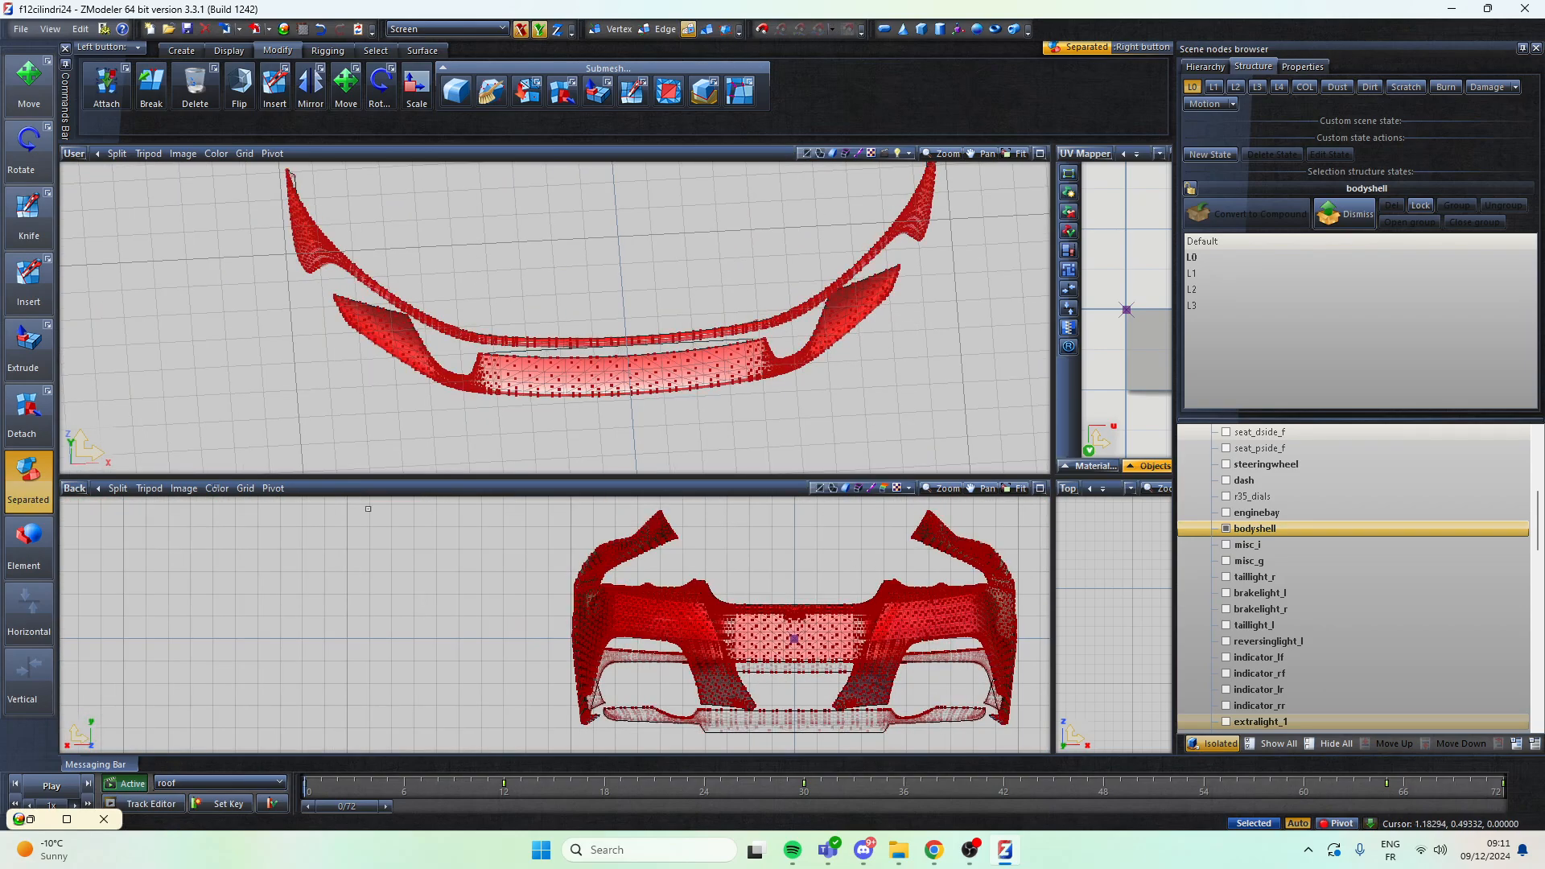
pyautogui.click(74, 488)
pyautogui.click(88, 579)
pyautogui.scroll(3, 427, 627)
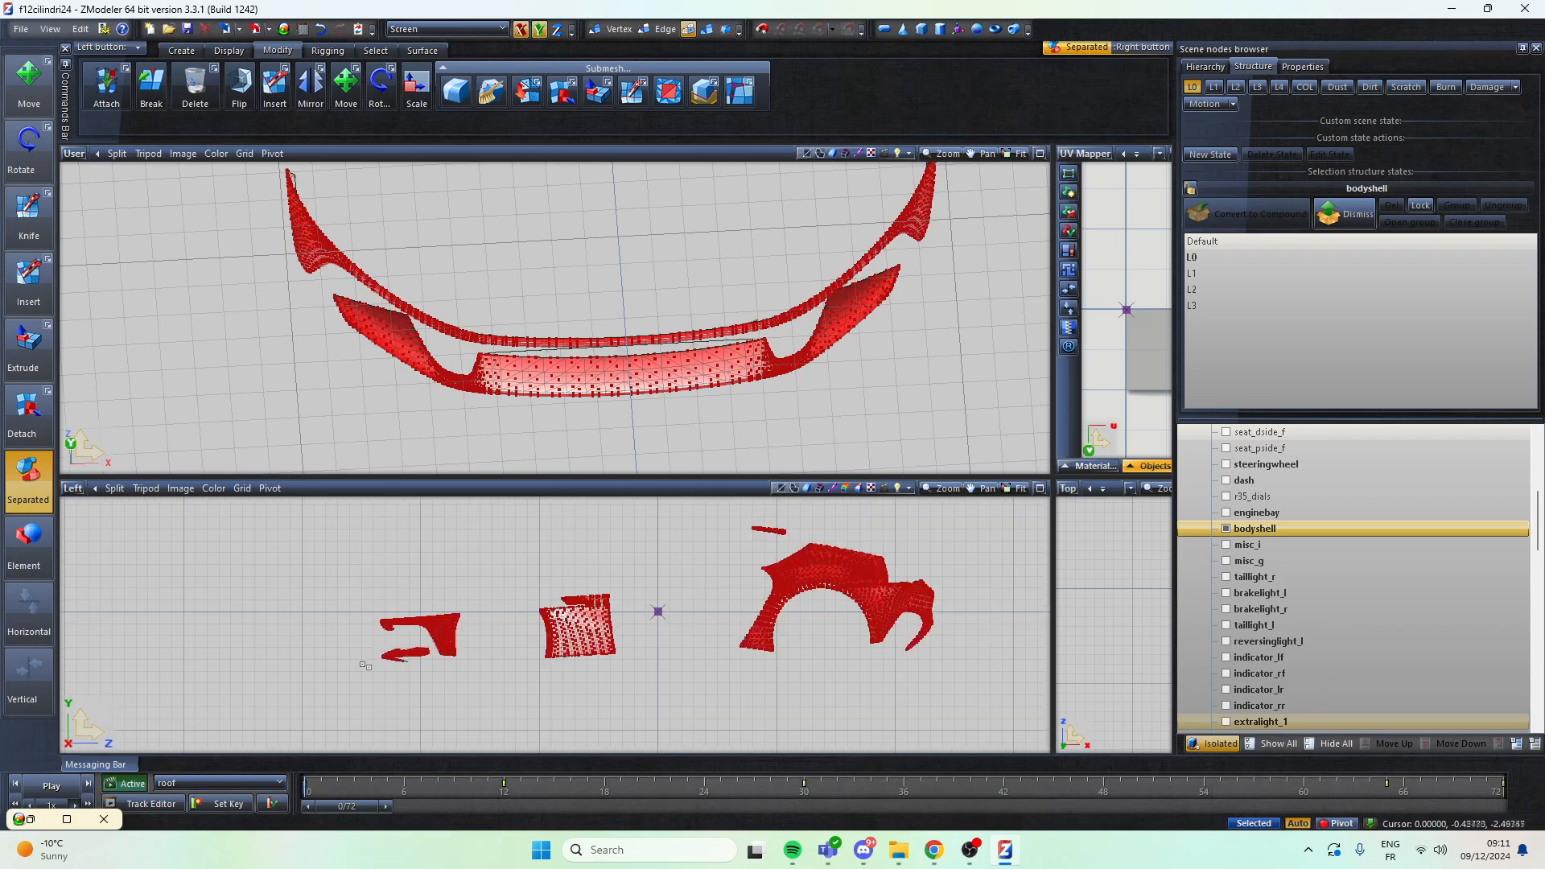
pyautogui.scroll(4, 427, 628)
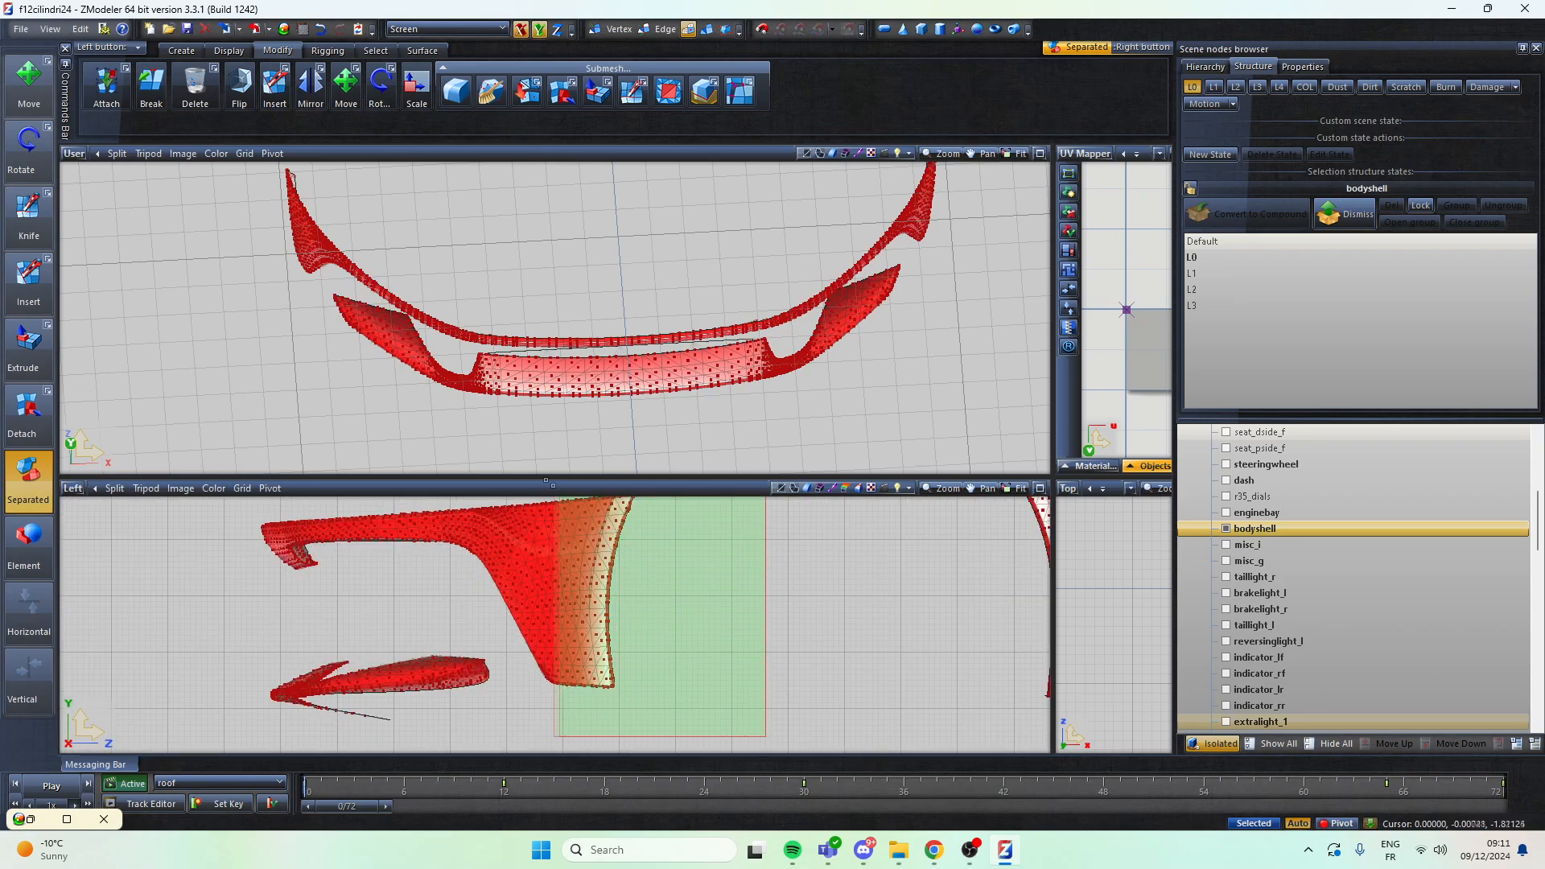
pyautogui.moveTo(758, 731); pyautogui.dragTo(503, 447, button='right')
pyautogui.scroll(-2, 659, 642)
pyautogui.scroll(1, 658, 642)
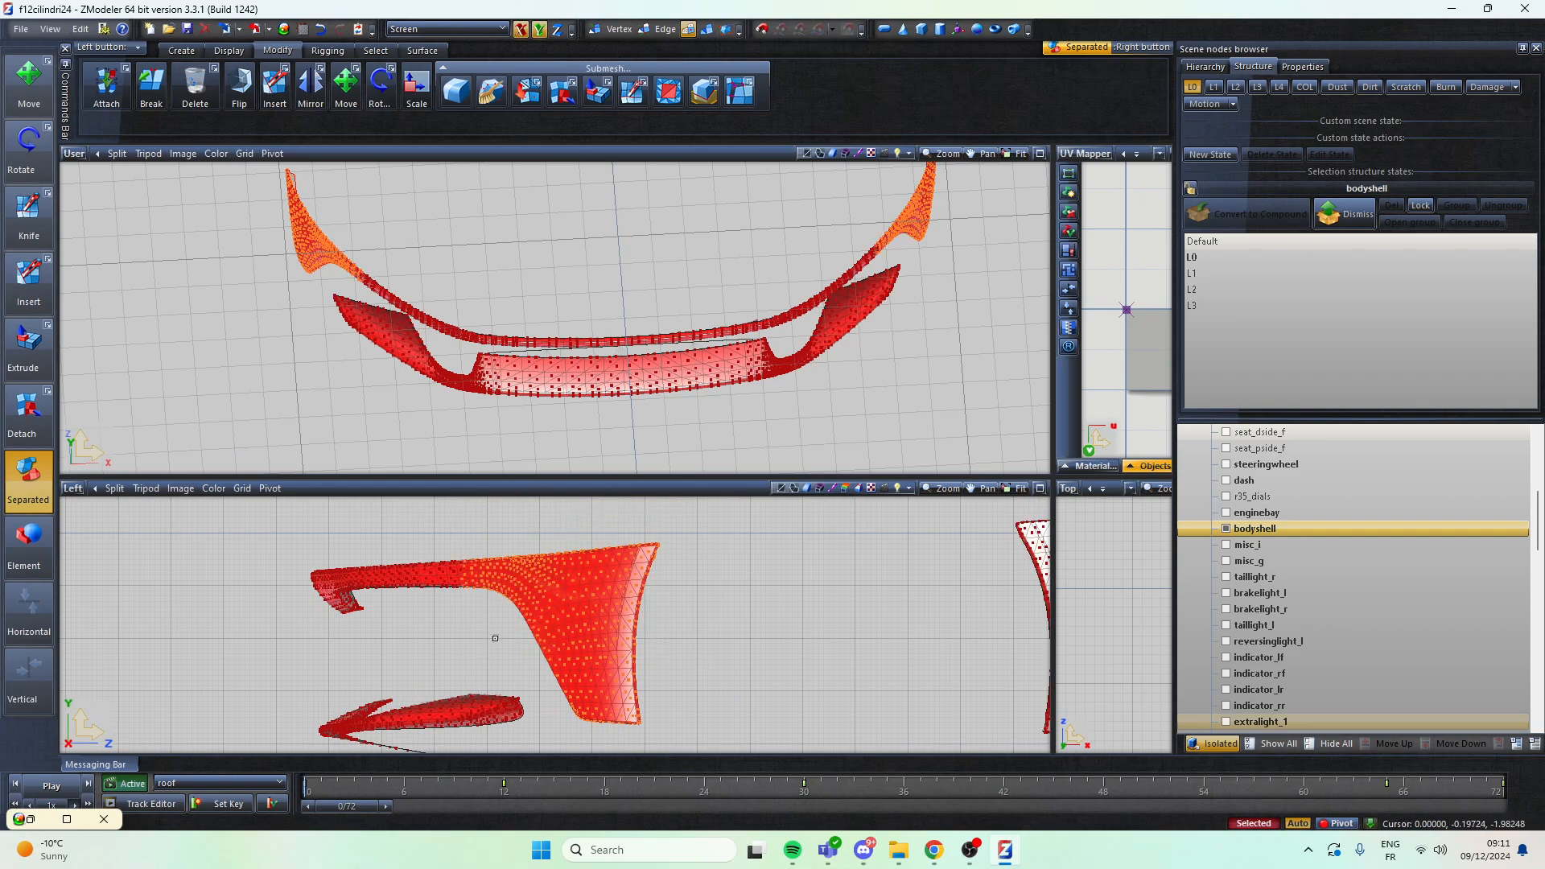
# Step: Examine the boundary of the selected wing polygons in Front and Left views
pyautogui.click(73, 153)
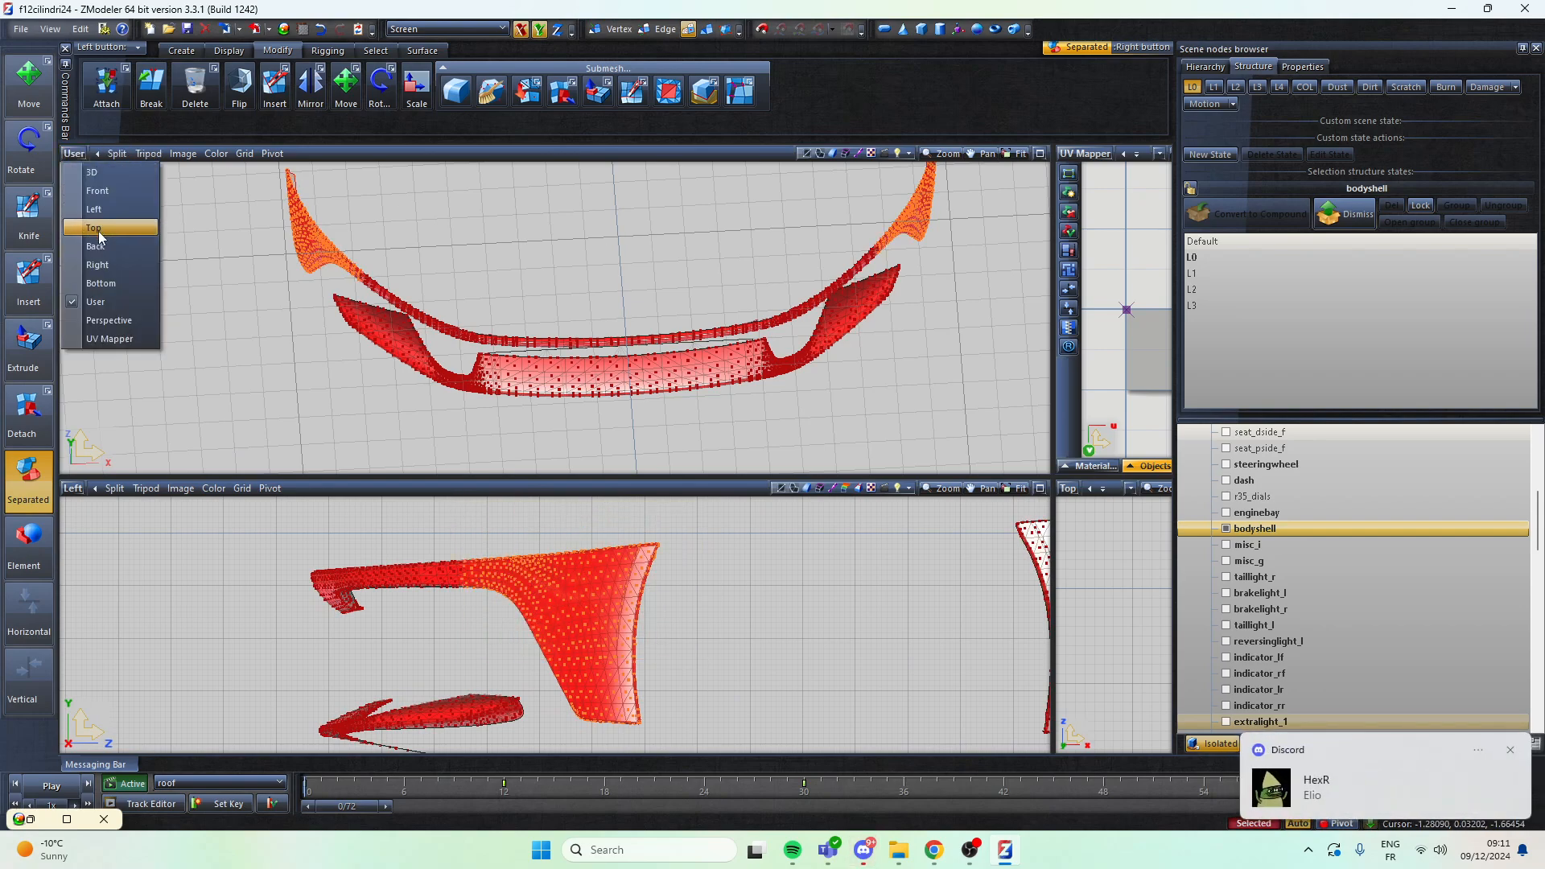
pyautogui.click(97, 192)
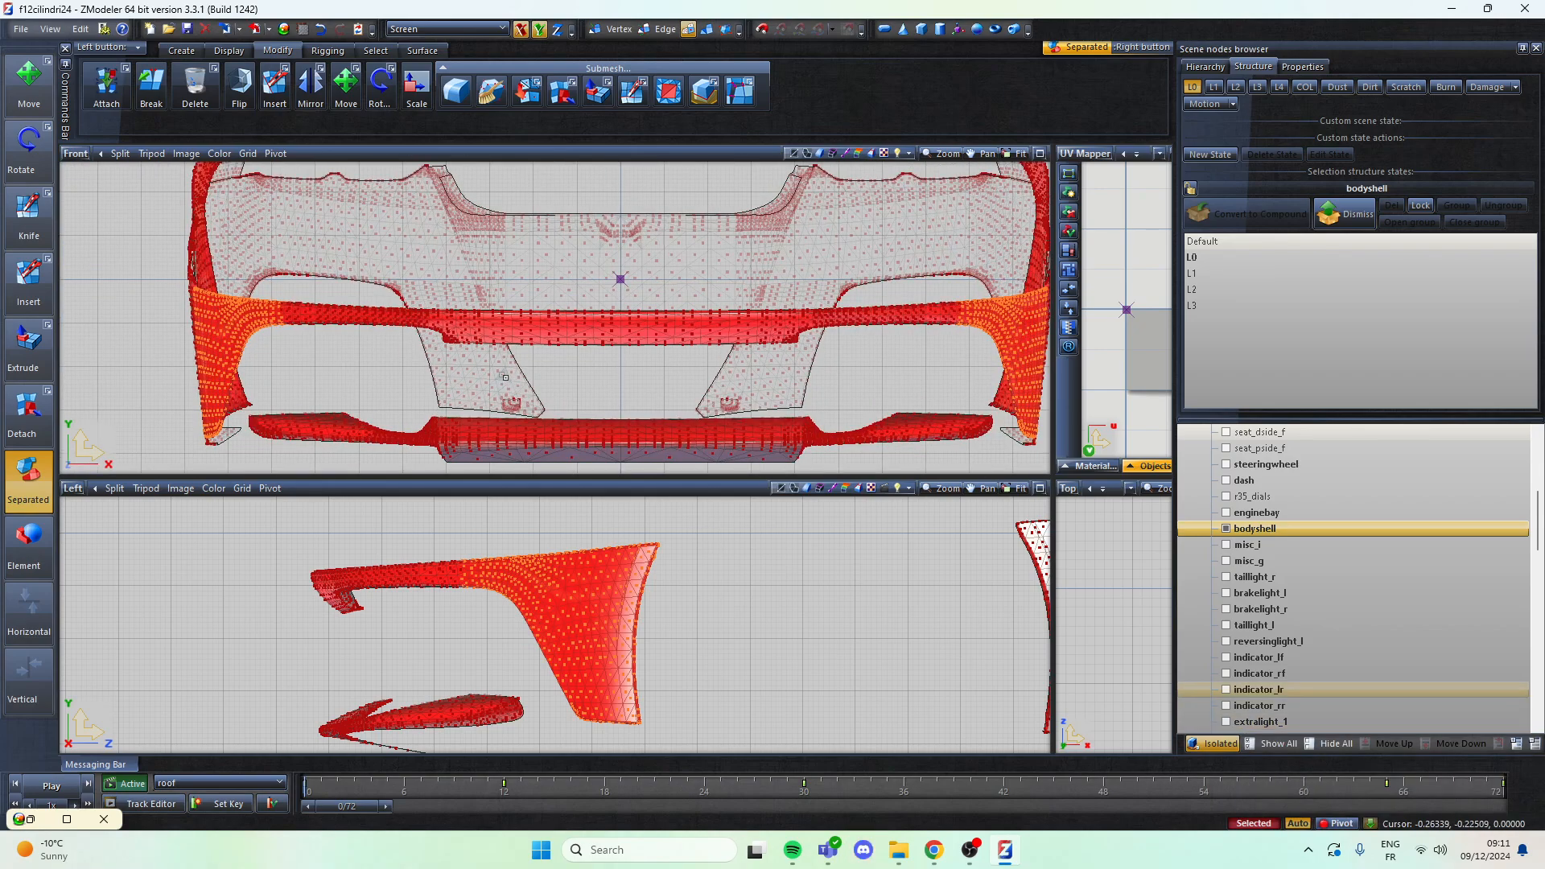
pyautogui.scroll(-1, 499, 380)
pyautogui.scroll(4, 827, 339)
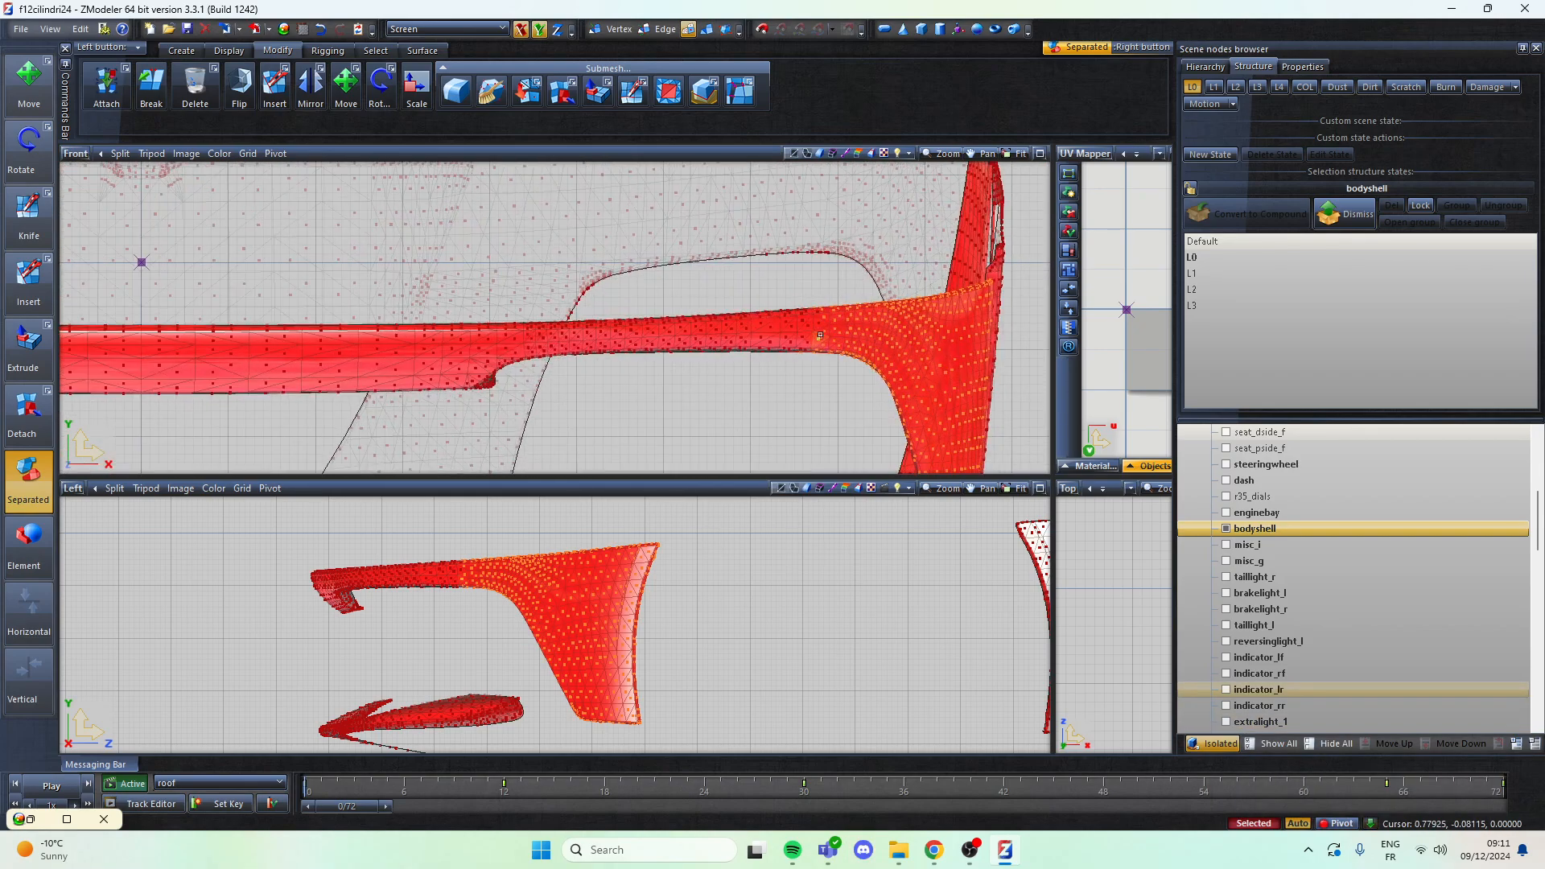
pyautogui.scroll(5, 552, 572)
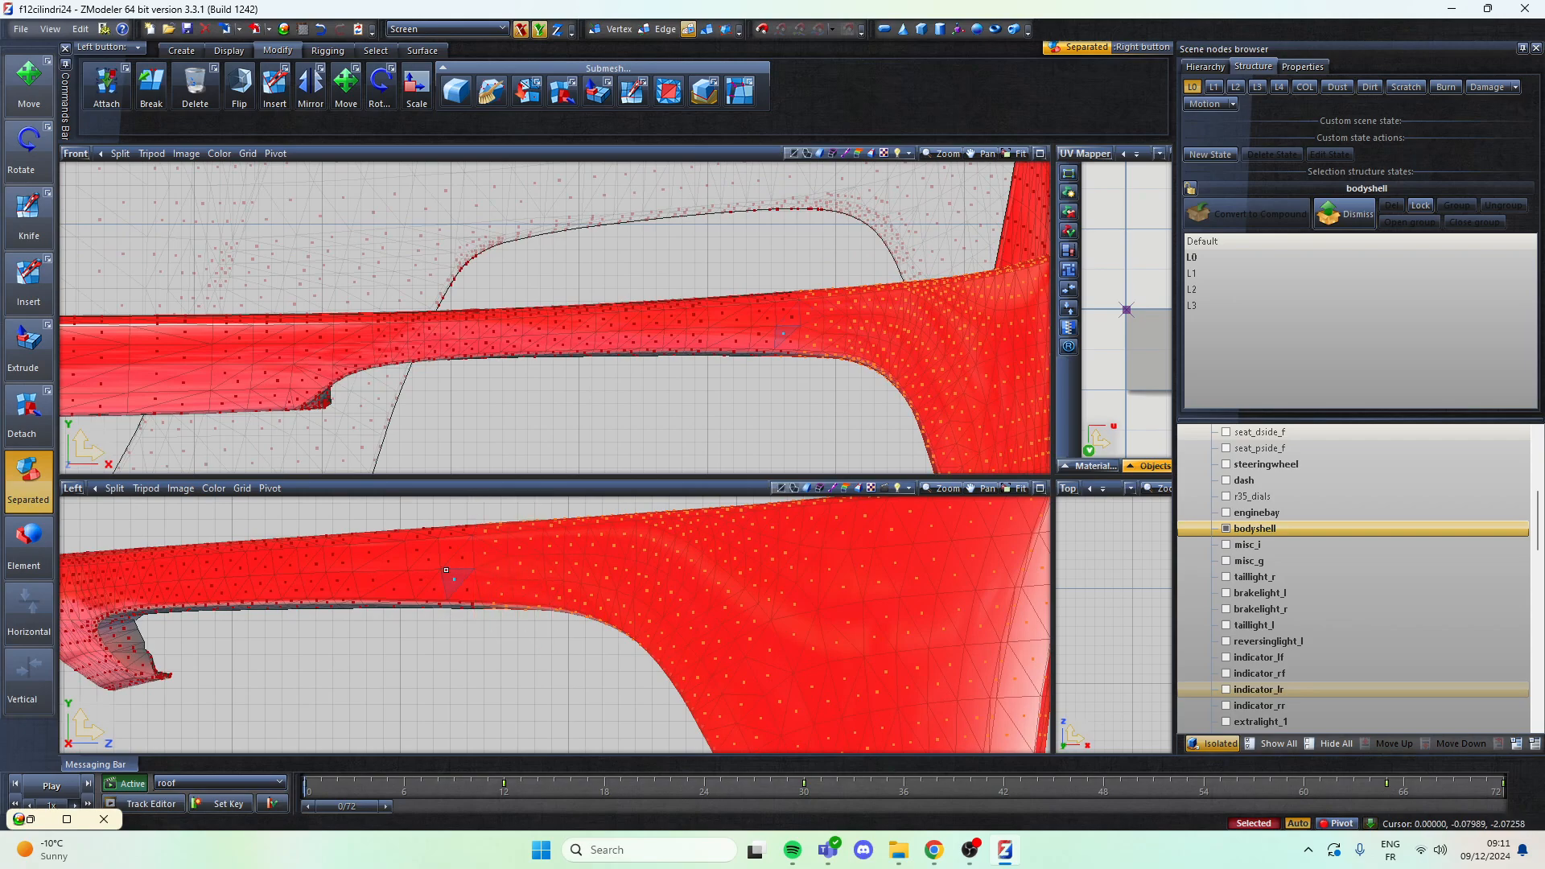
pyautogui.scroll(2, 784, 316)
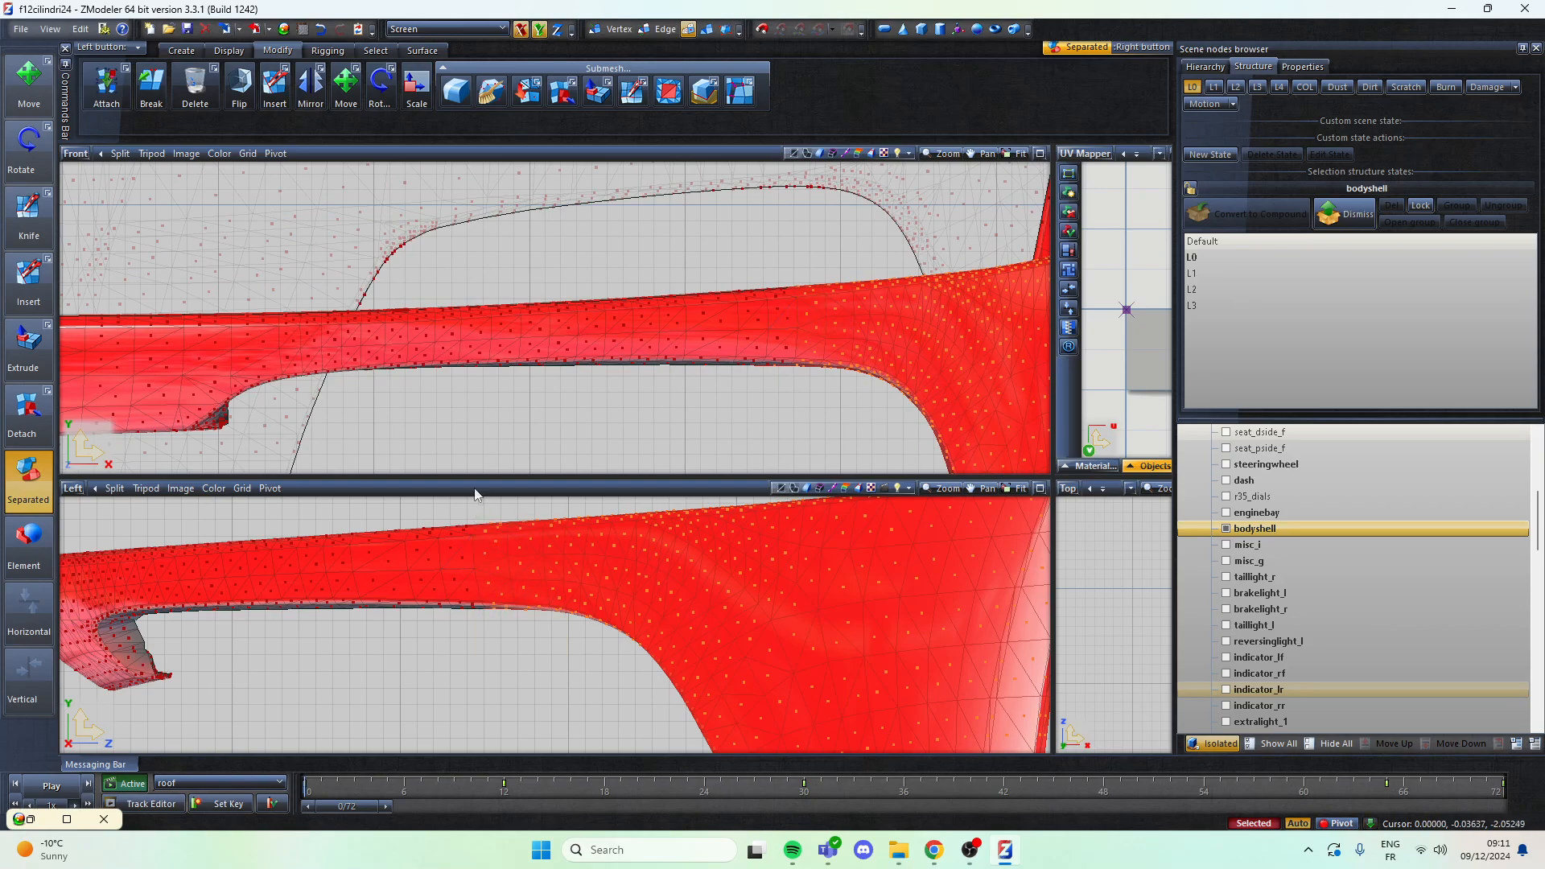
# Step: Return the upper viewport to a User view and examine where the wing selection meets the bumper strip's edges
pyautogui.click(77, 153)
pyautogui.click(117, 311)
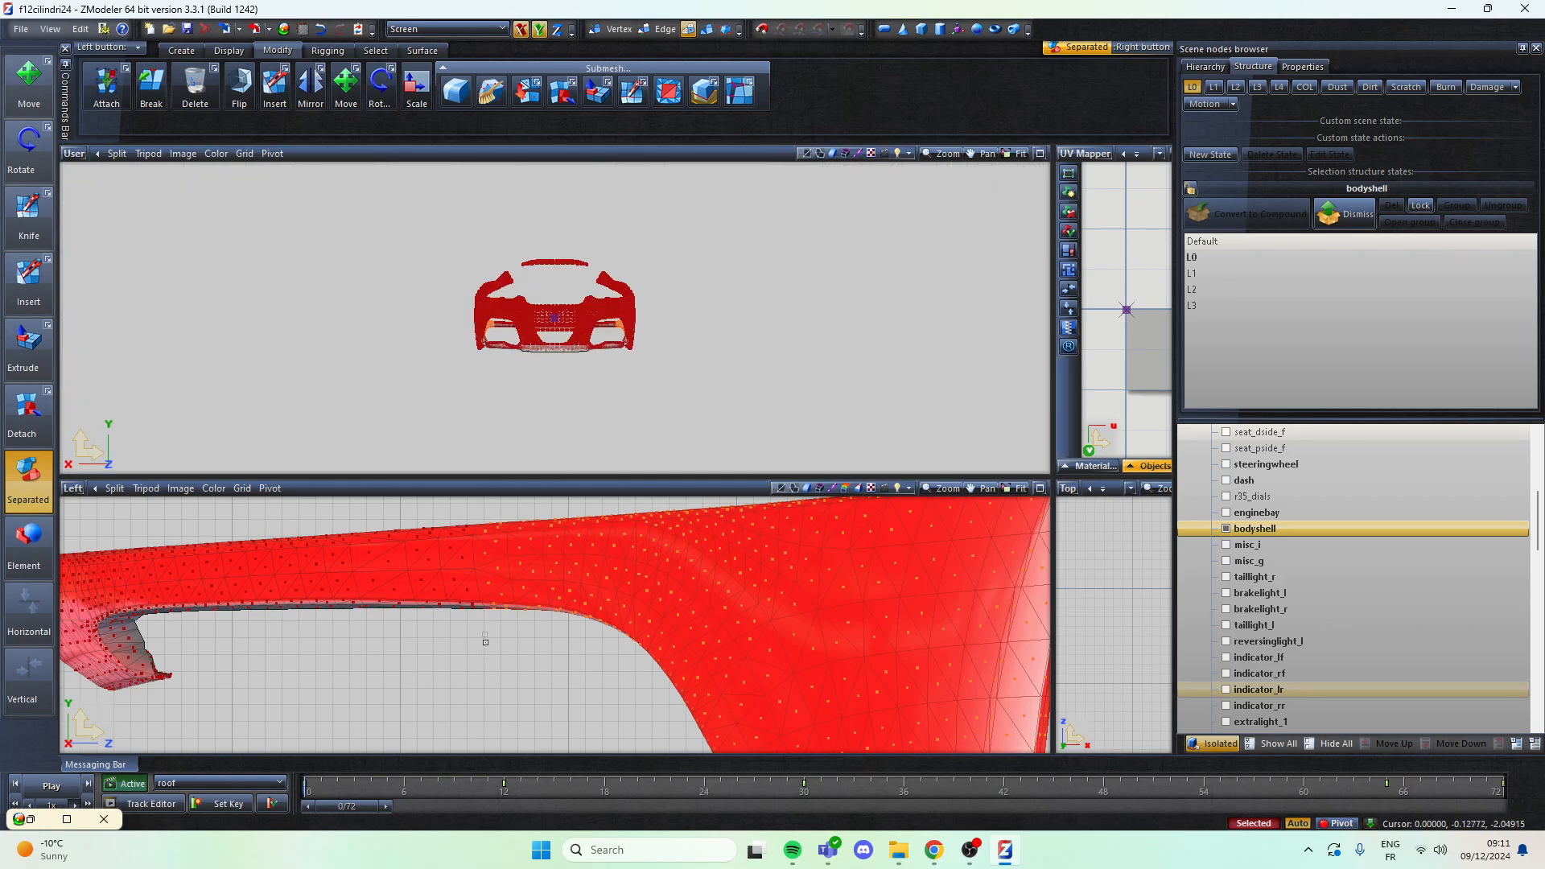
pyautogui.scroll(-2, 483, 638)
pyautogui.scroll(3, 542, 426)
pyautogui.scroll(6, 542, 426)
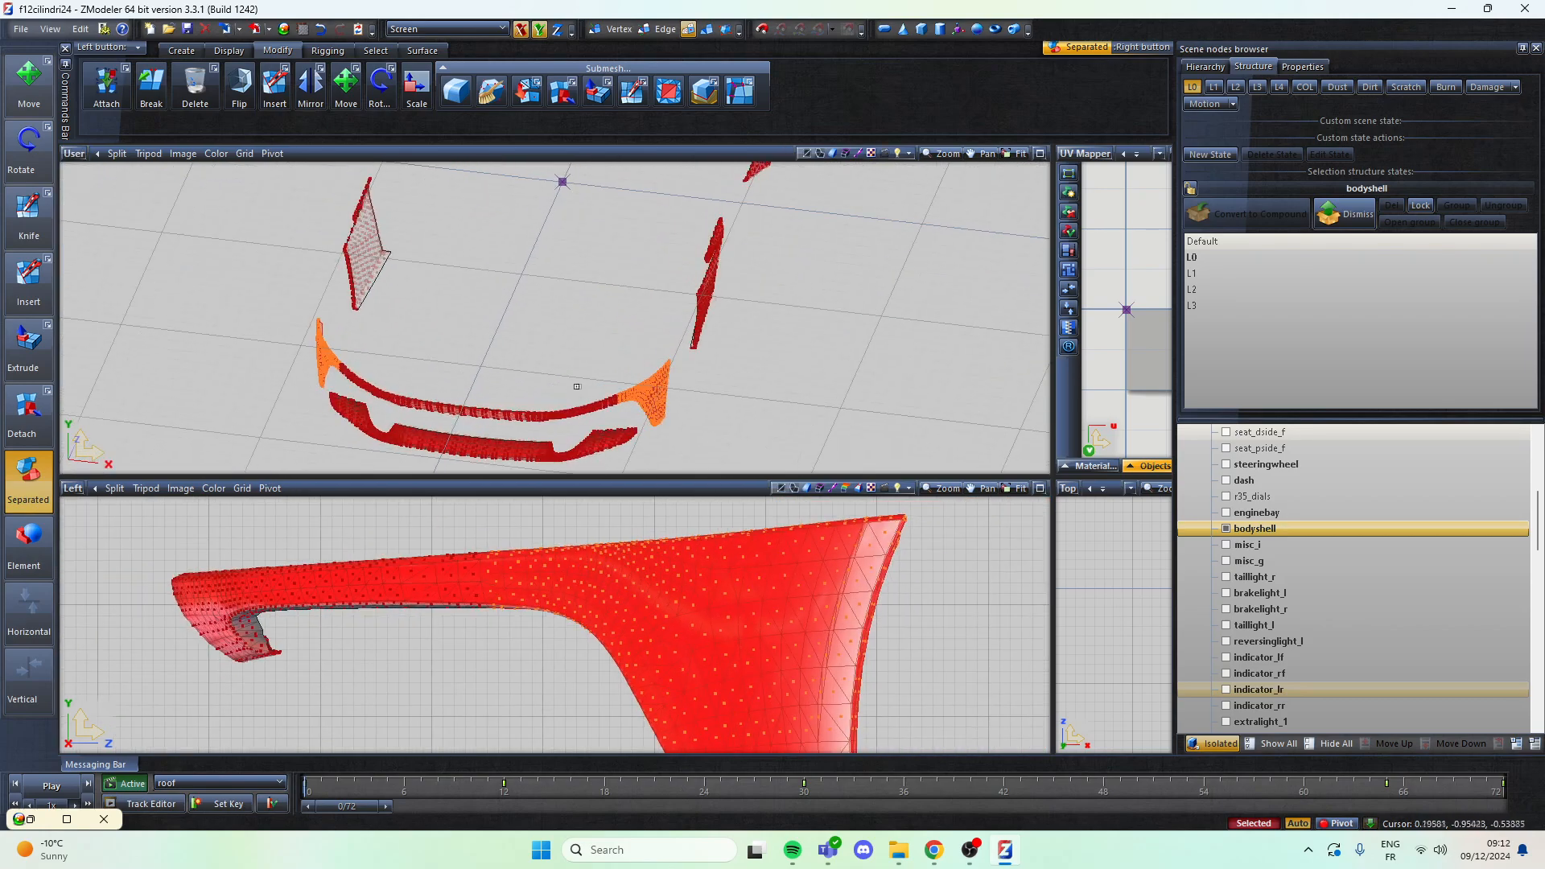
pyautogui.scroll(5, 408, 397)
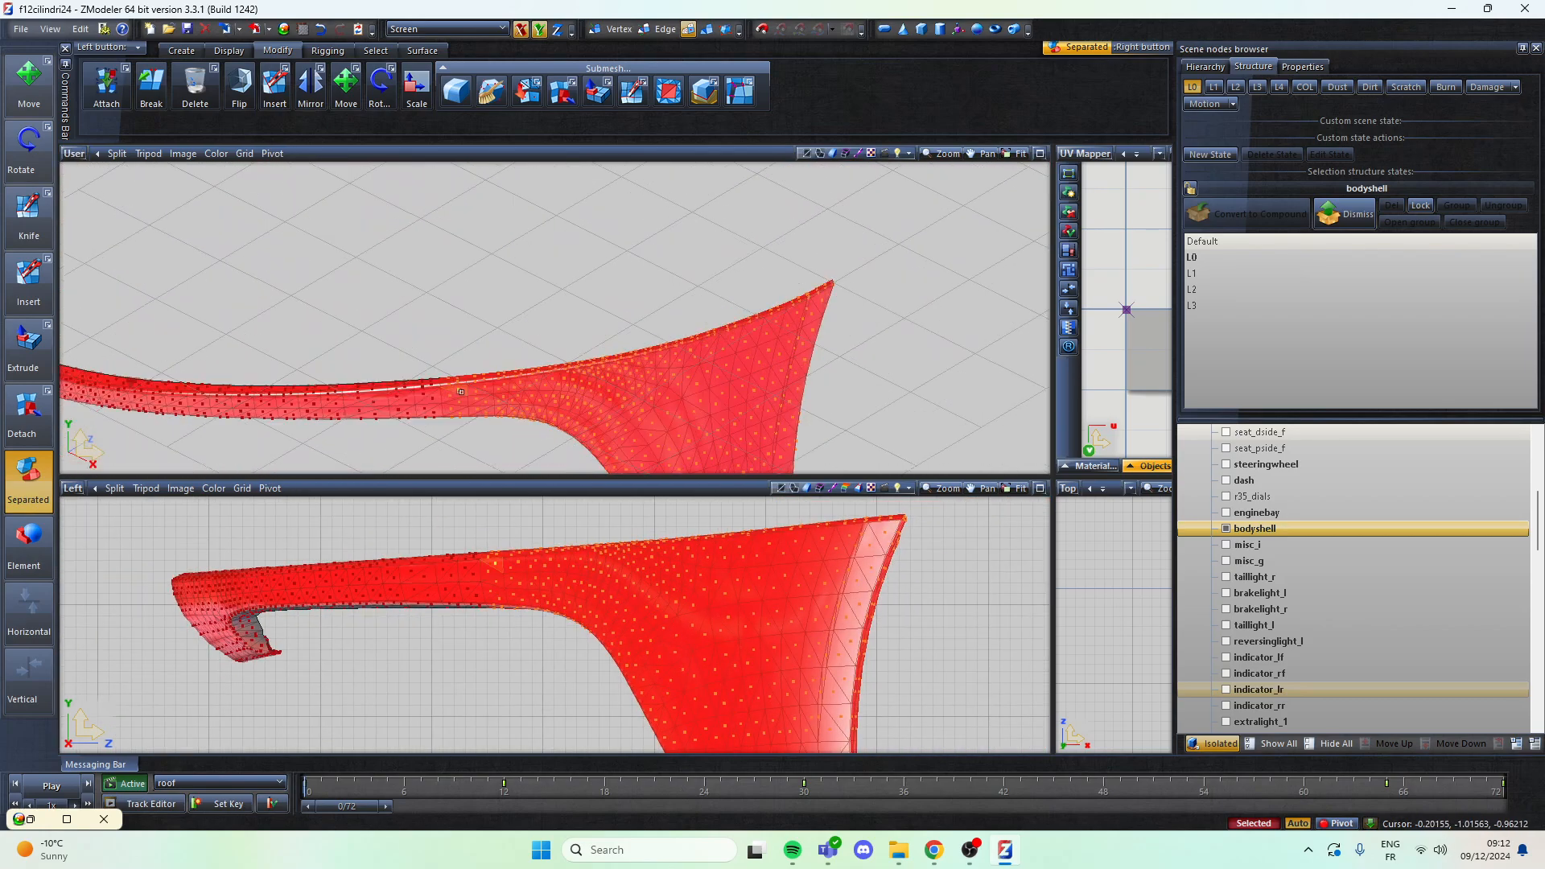
pyautogui.scroll(-8, 435, 366)
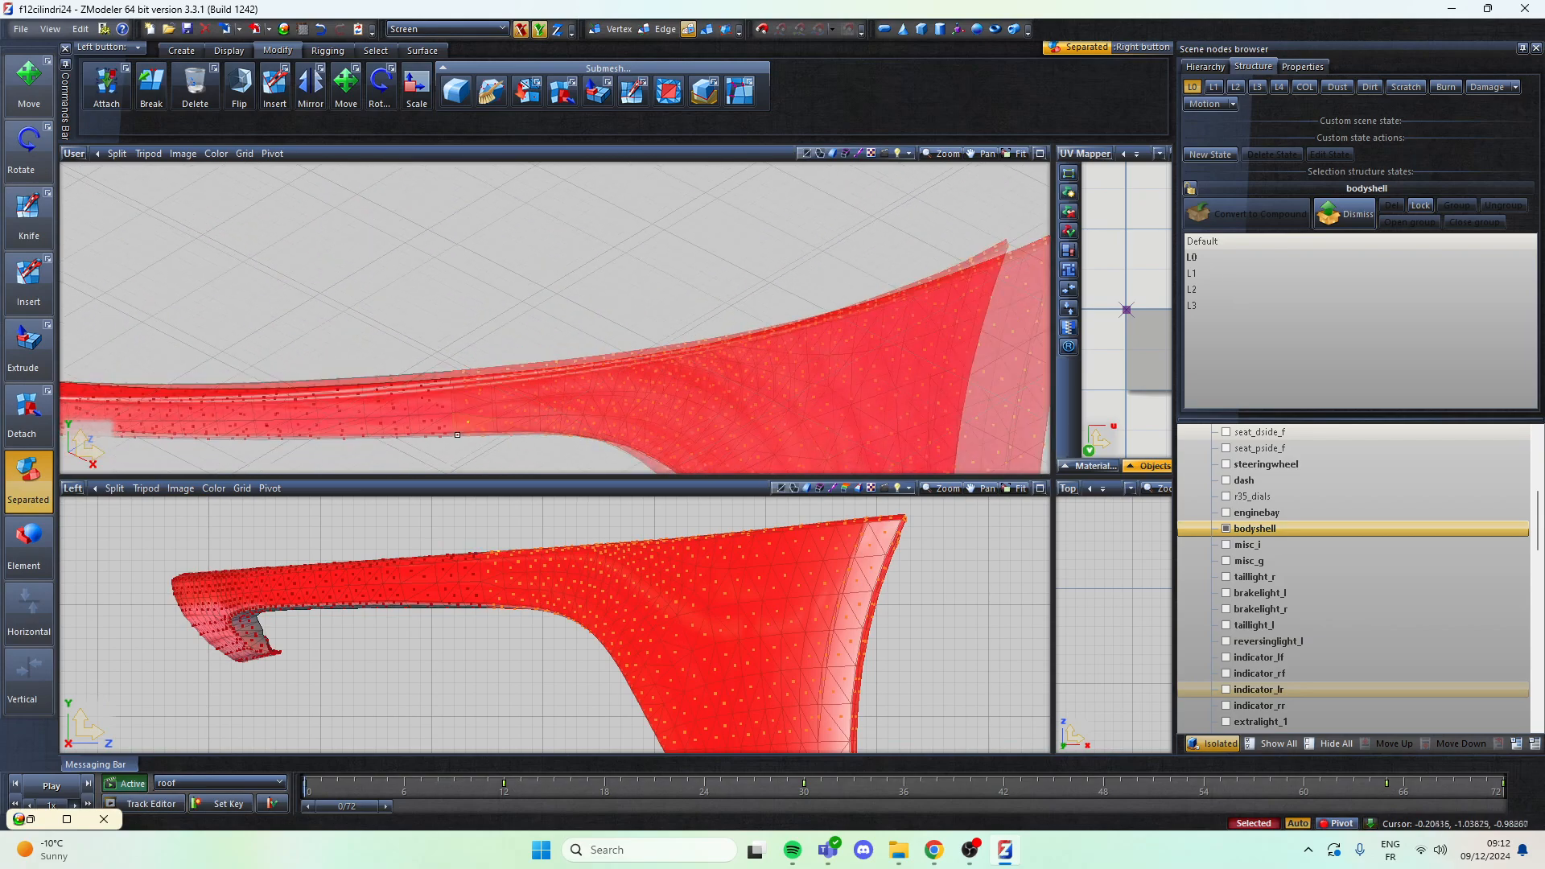
pyautogui.moveTo(504, 418); pyautogui.dragTo(527, 242, button='middle')
pyautogui.scroll(7, 531, 202)
pyautogui.scroll(4, 532, 203)
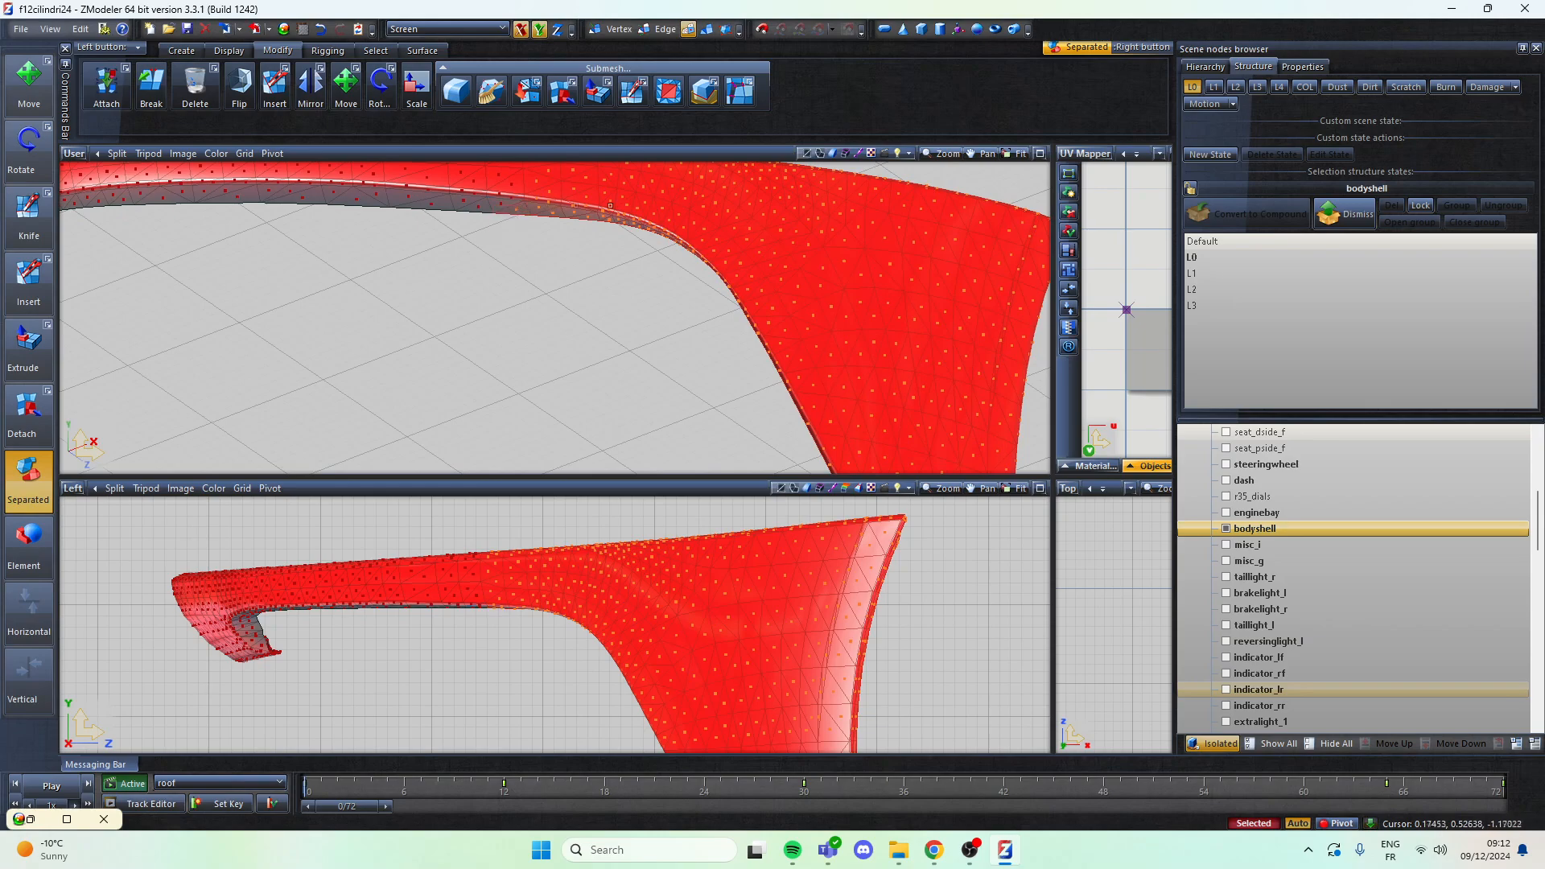
# Step: Examine the front wing selection and its boundary with the front bumper strip from several angles
pyautogui.scroll(-7, 575, 205)
pyautogui.moveTo(575, 206); pyautogui.dragTo(431, 216, button='middle')
pyautogui.scroll(4, 430, 215)
pyautogui.scroll(3, 441, 220)
pyautogui.scroll(-10, 425, 205)
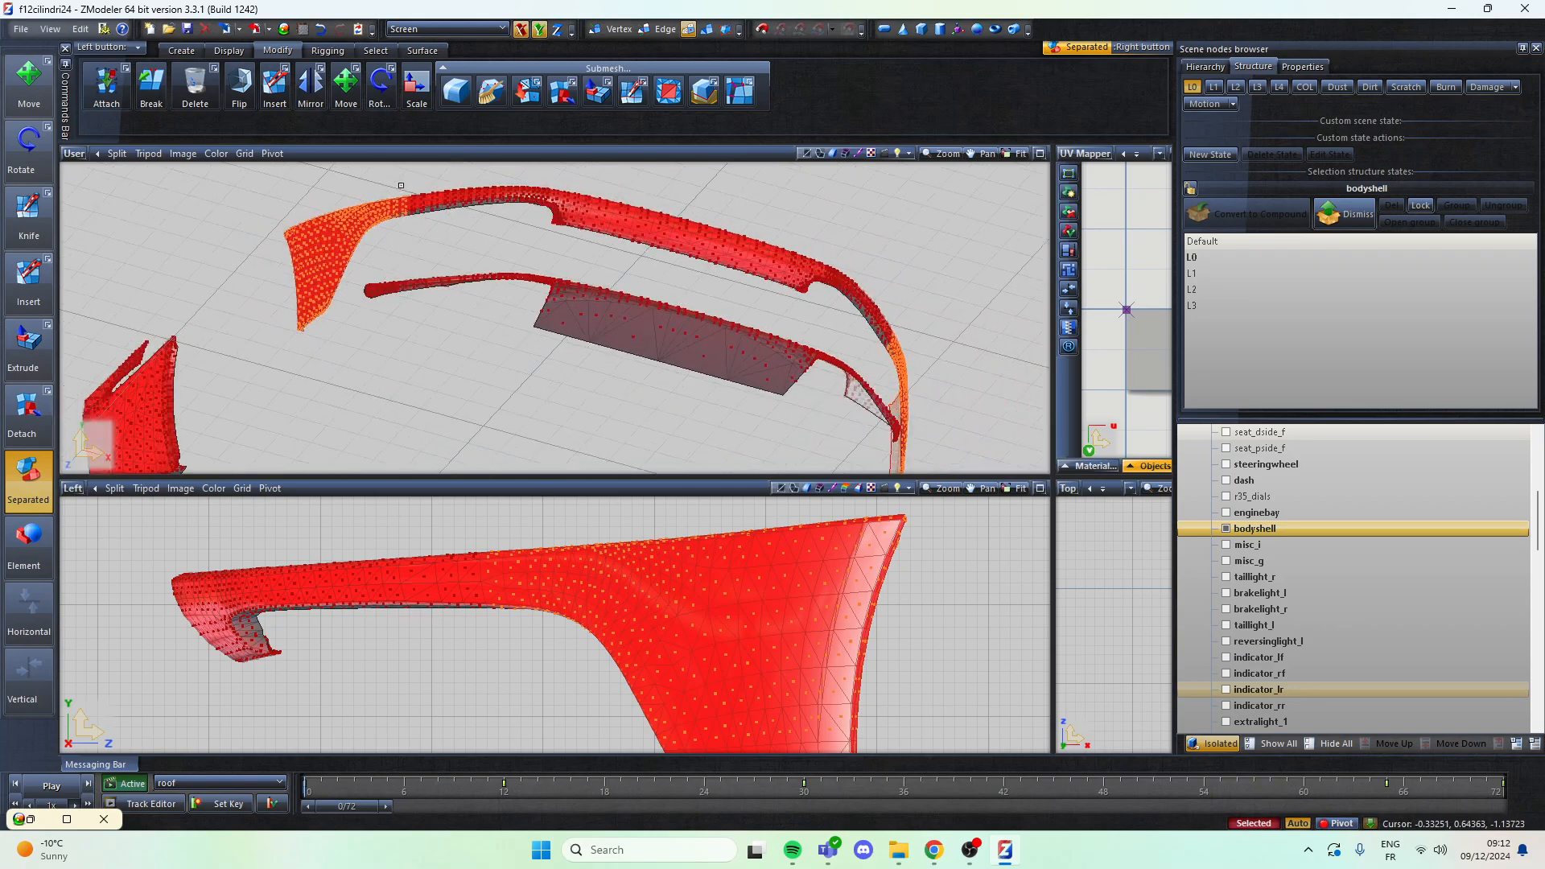
pyautogui.moveTo(436, 234); pyautogui.dragTo(437, 267, button='middle')
pyautogui.scroll(-3, 371, 255)
pyautogui.scroll(5, 683, 268)
pyautogui.scroll(-3, 437, 269)
pyautogui.scroll(5, 280, 332)
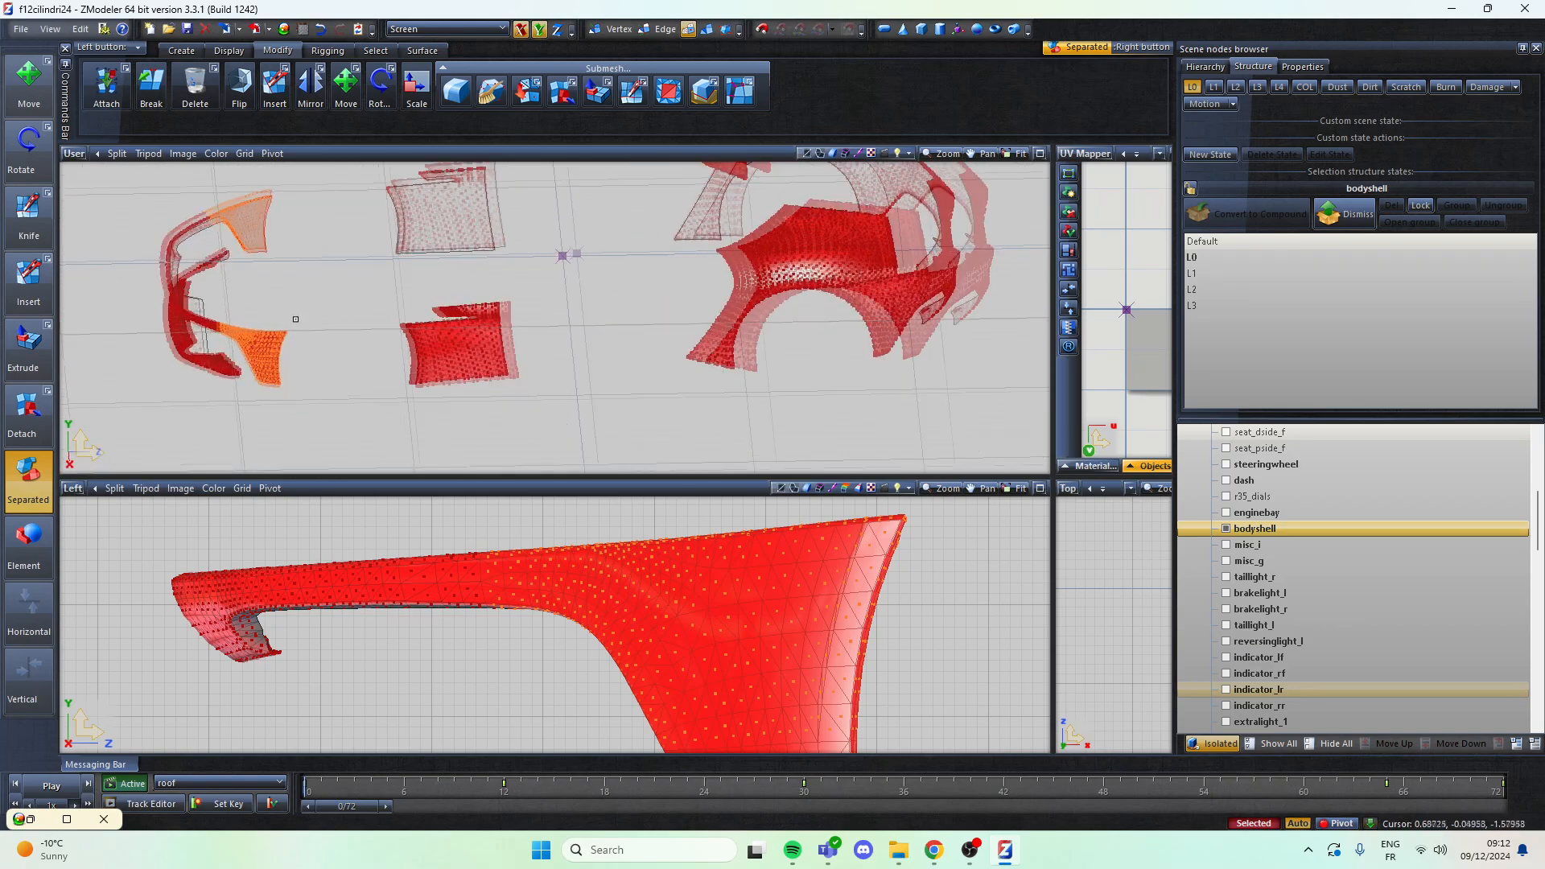
pyautogui.moveTo(276, 333); pyautogui.dragTo(274, 373, button='middle')
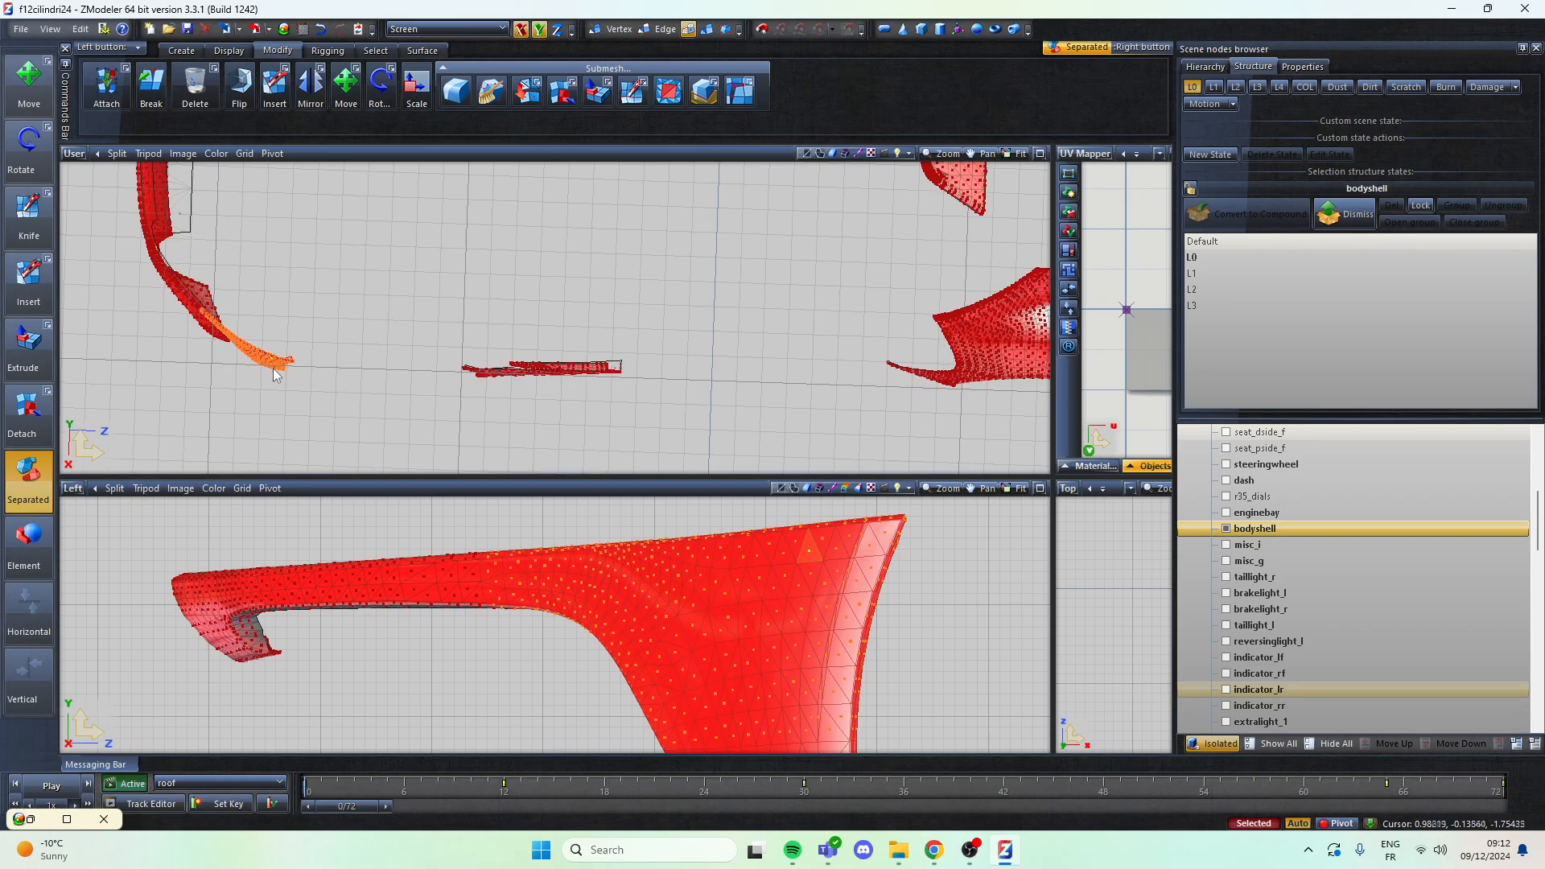
# Step: Add the bodyshell's side panels between the front and rear wings to the polygon selection
pyautogui.scroll(-5, 285, 548)
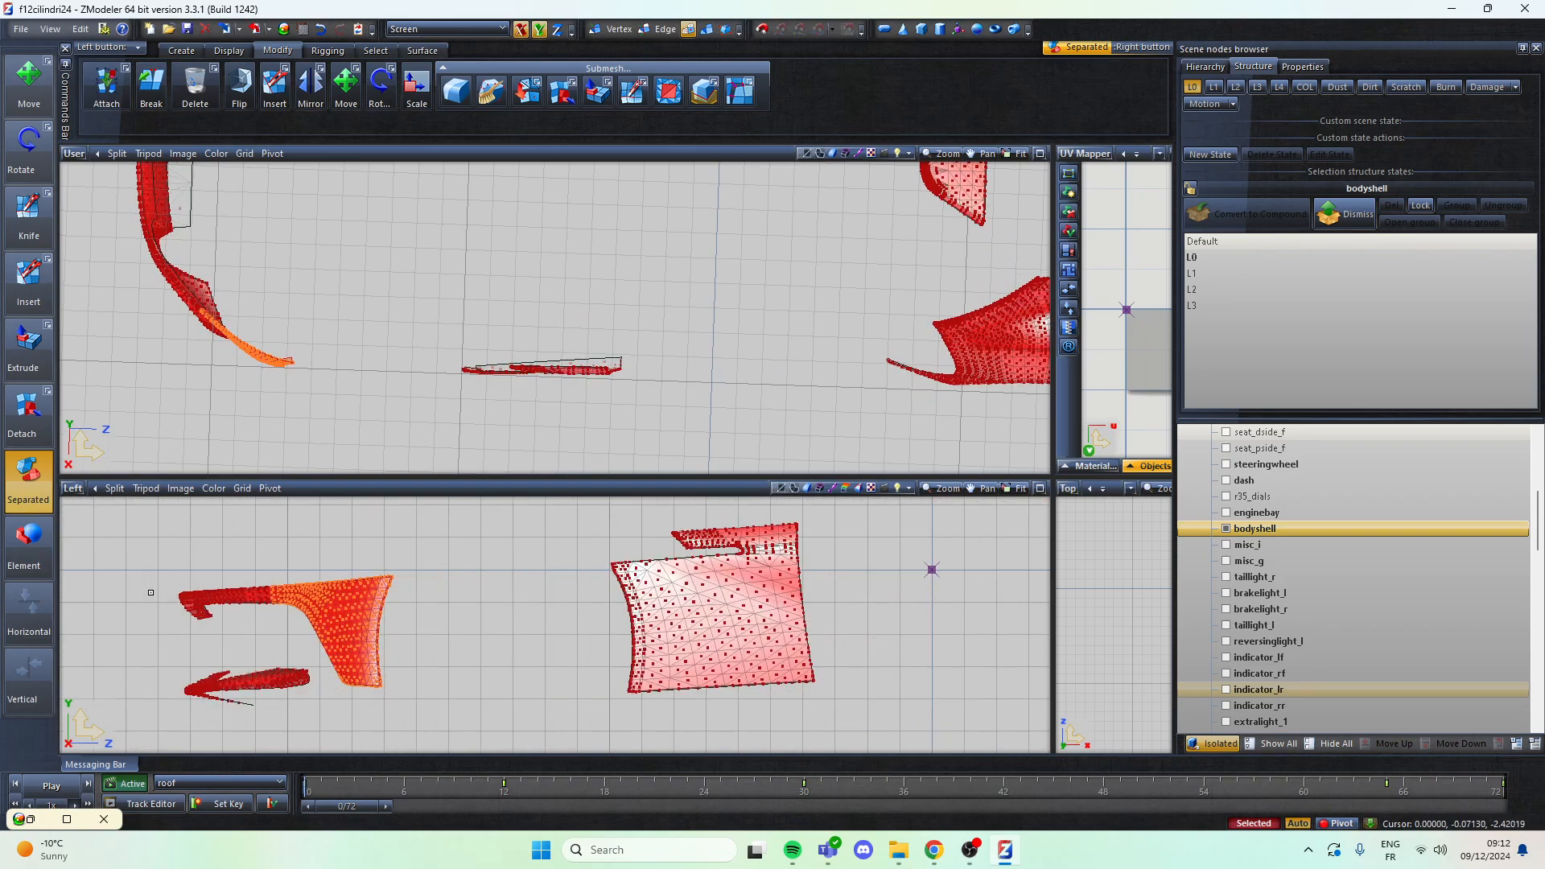
pyautogui.scroll(-3, 151, 593)
pyautogui.moveTo(517, 331); pyautogui.dragTo(483, 305, button='middle')
pyautogui.scroll(-5, 343, 596)
pyautogui.scroll(4, 697, 557)
pyautogui.scroll(-2, 572, 680)
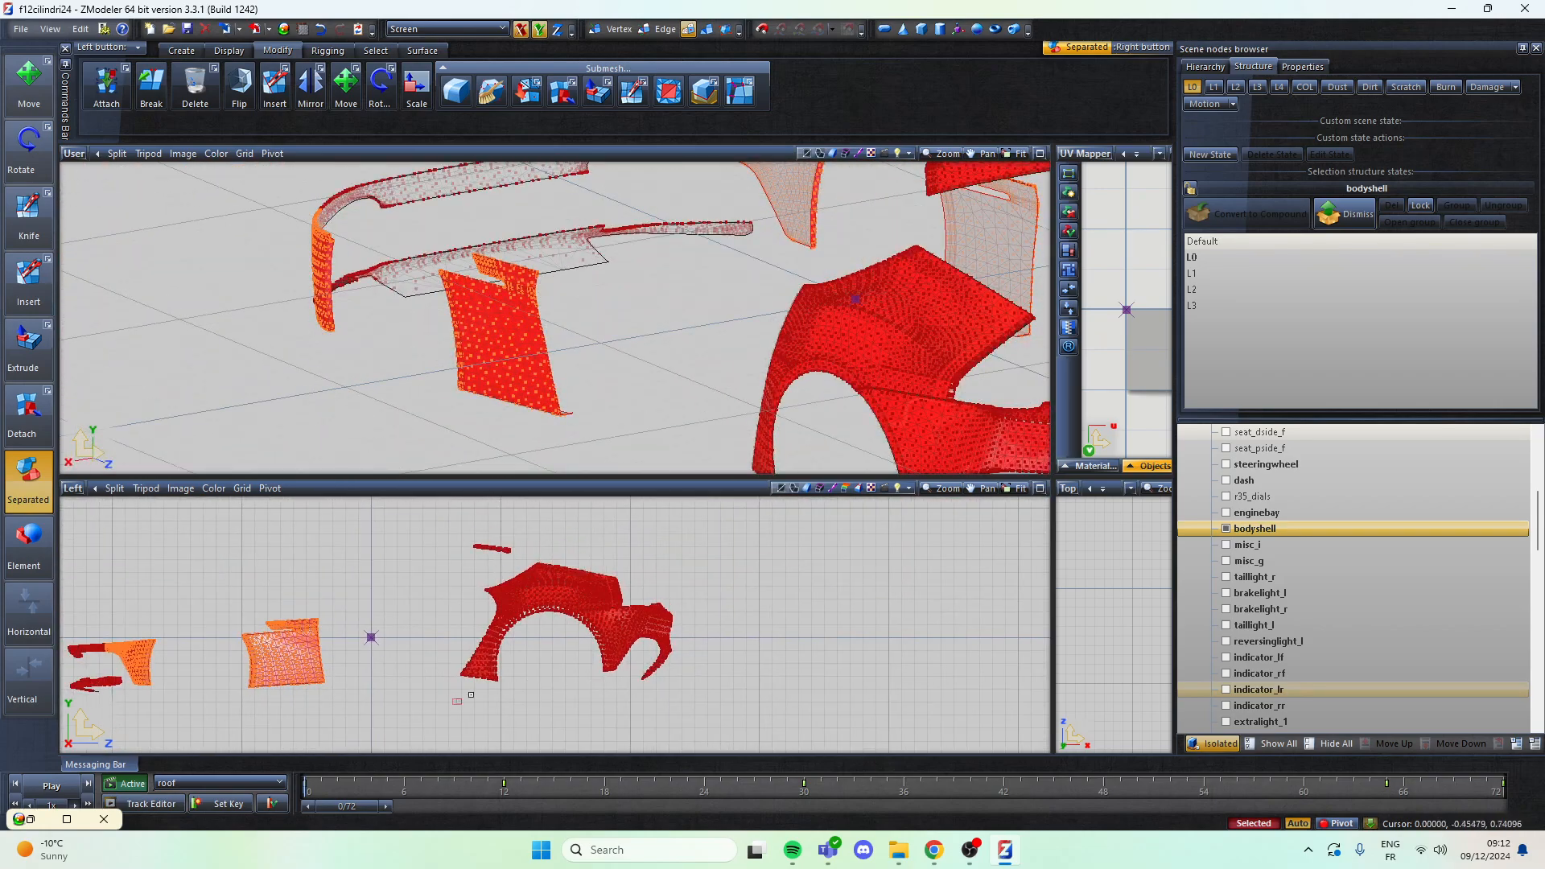
# Step: Box-select the rear wing polygons around the rear wheel arch in the Left view, adding them to the selection
pyautogui.scroll(-3, 656, 364)
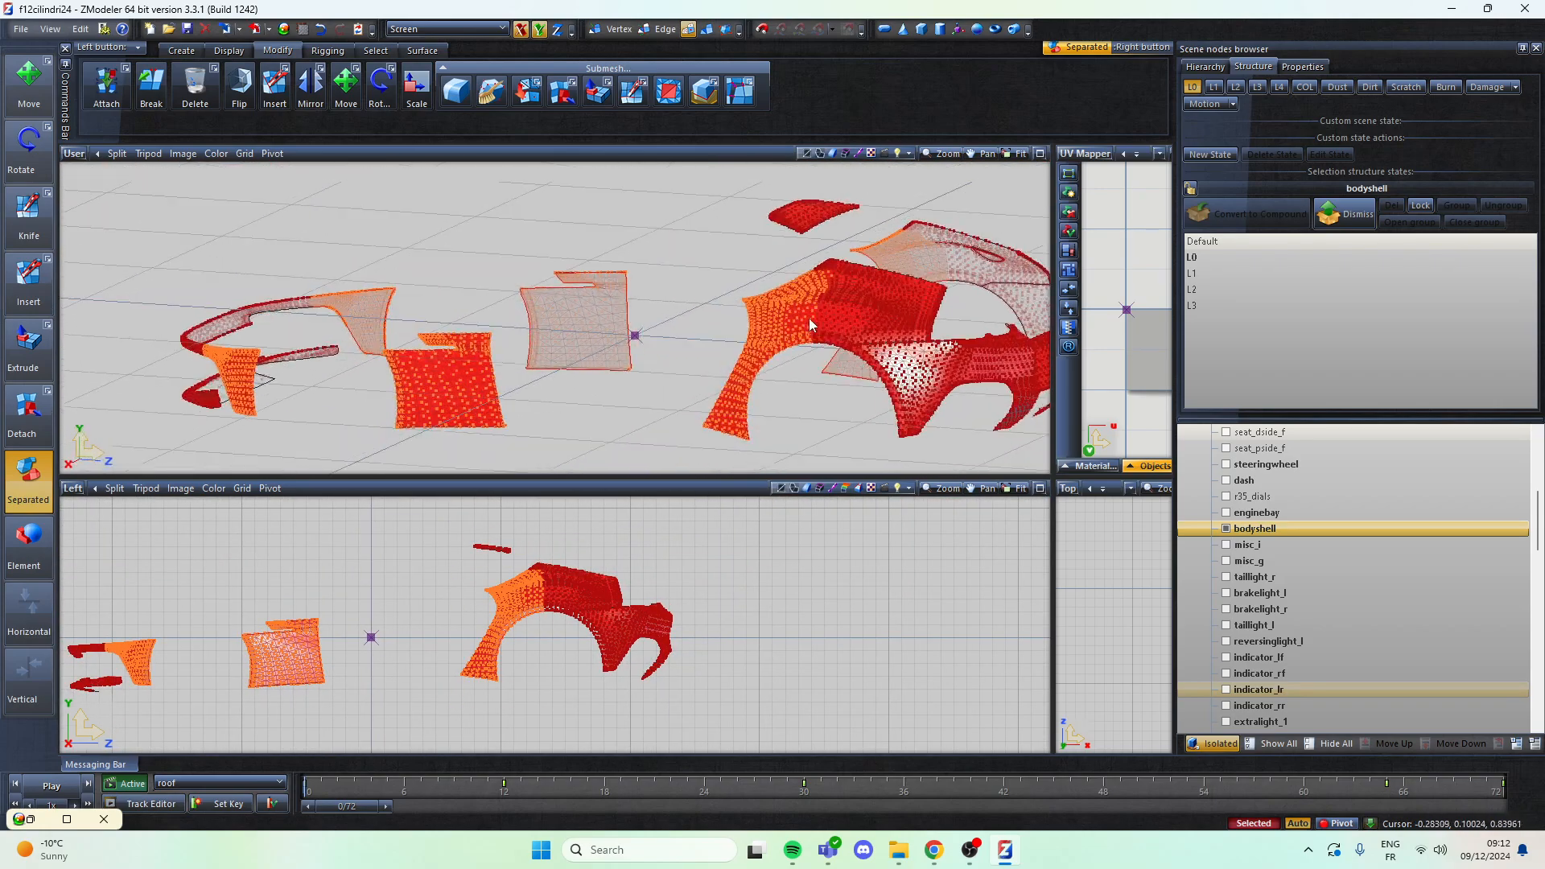
pyautogui.scroll(2, 499, 559)
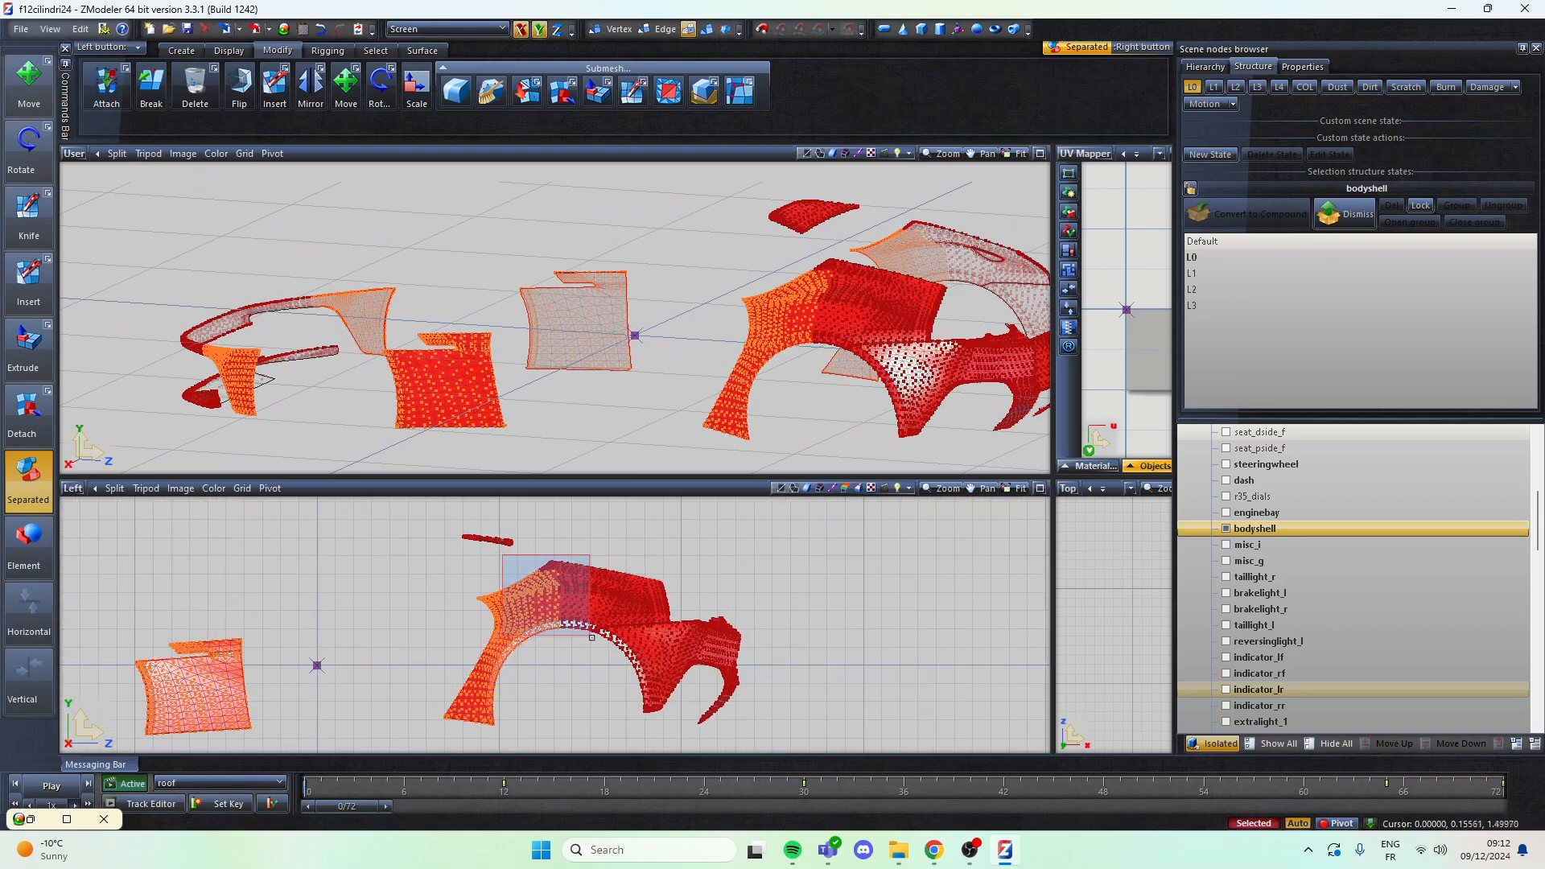
pyautogui.click(682, 650)
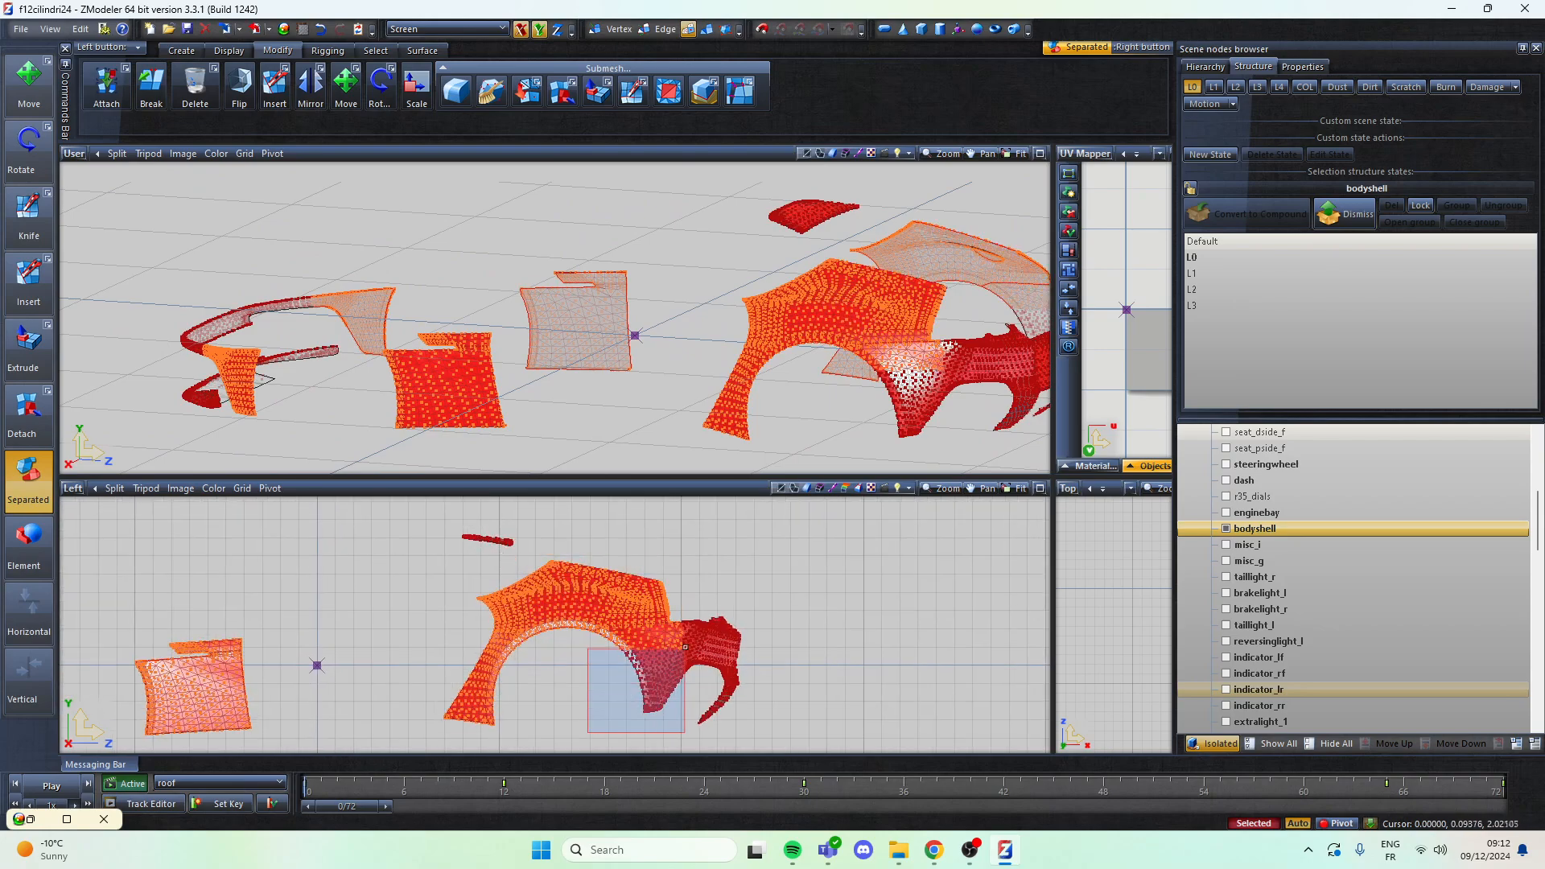
# Step: Switch the upper viewport to a Back view and examine where the rear wing selection meets the rear bumper
pyautogui.scroll(5, 630, 661)
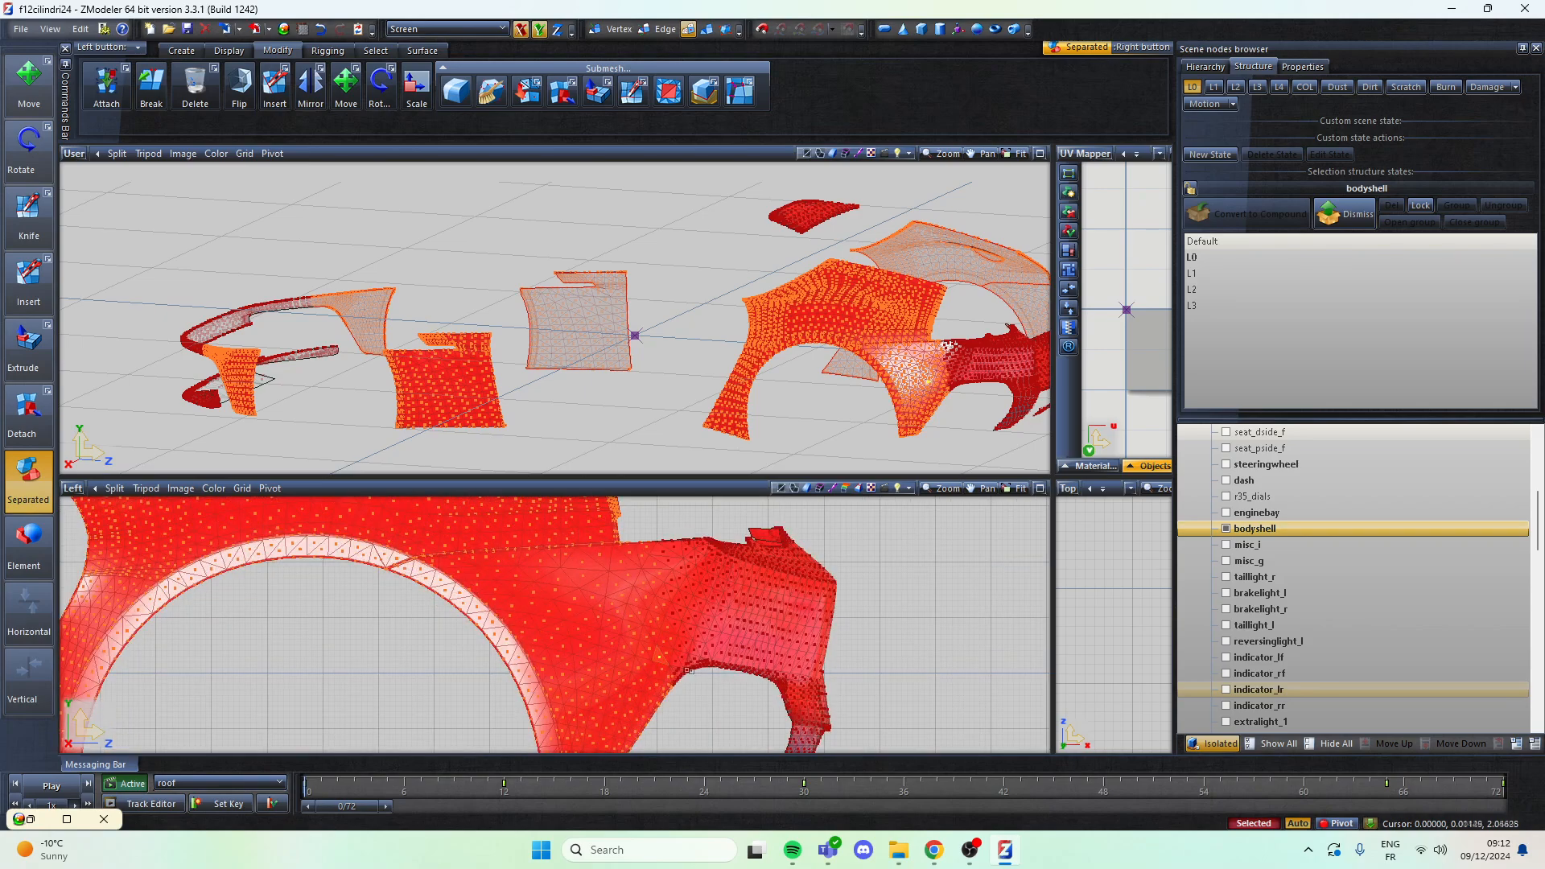
pyautogui.scroll(-2, 447, 319)
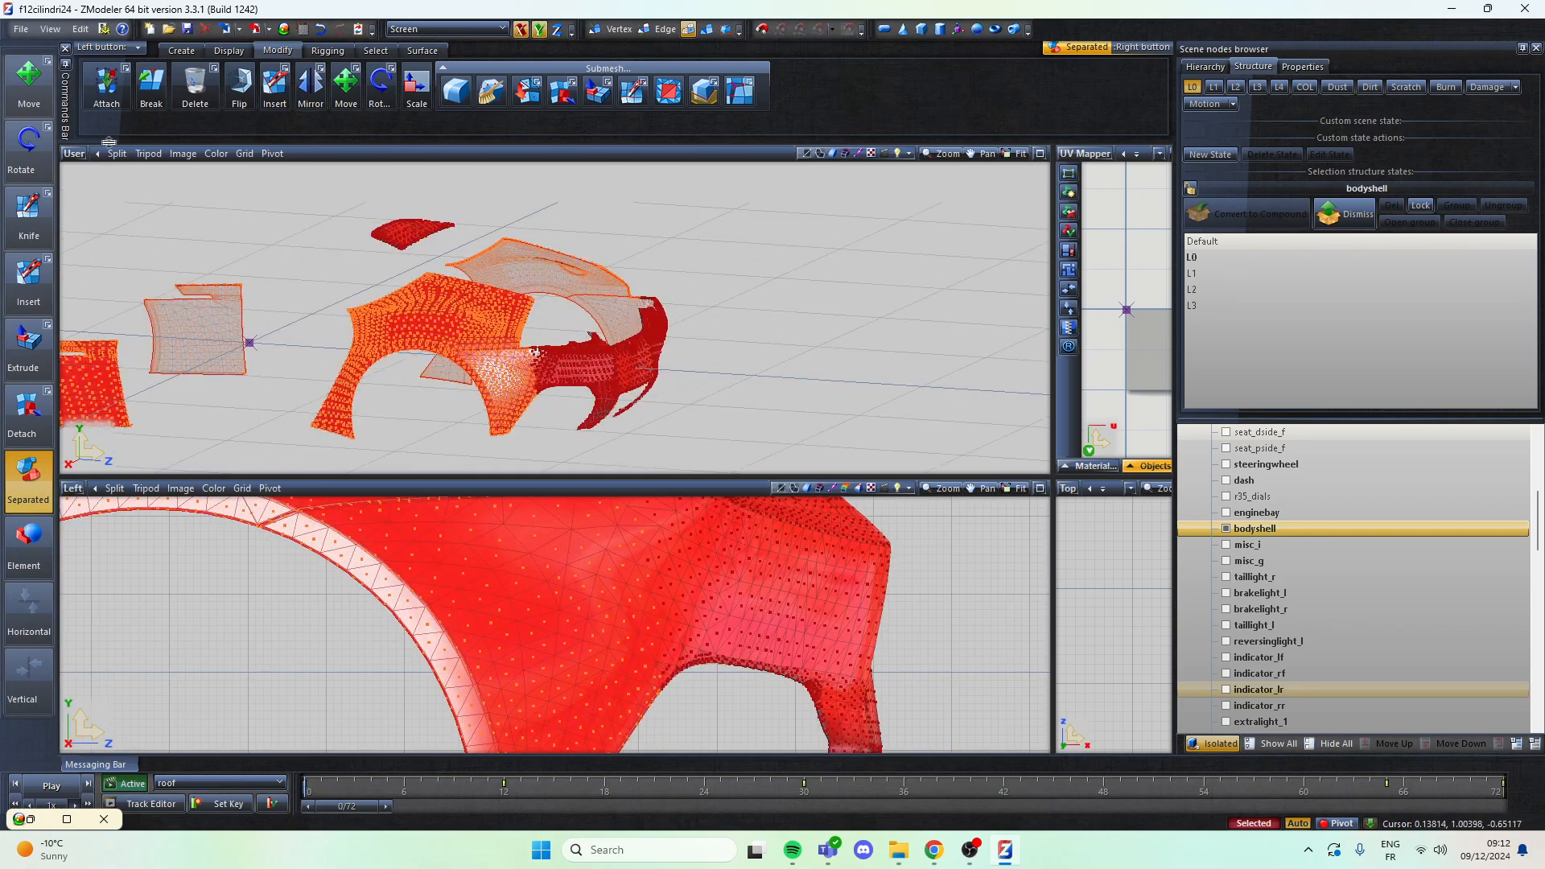
pyautogui.click(74, 154)
pyautogui.click(95, 246)
pyautogui.scroll(8, 447, 294)
pyautogui.scroll(3, 447, 293)
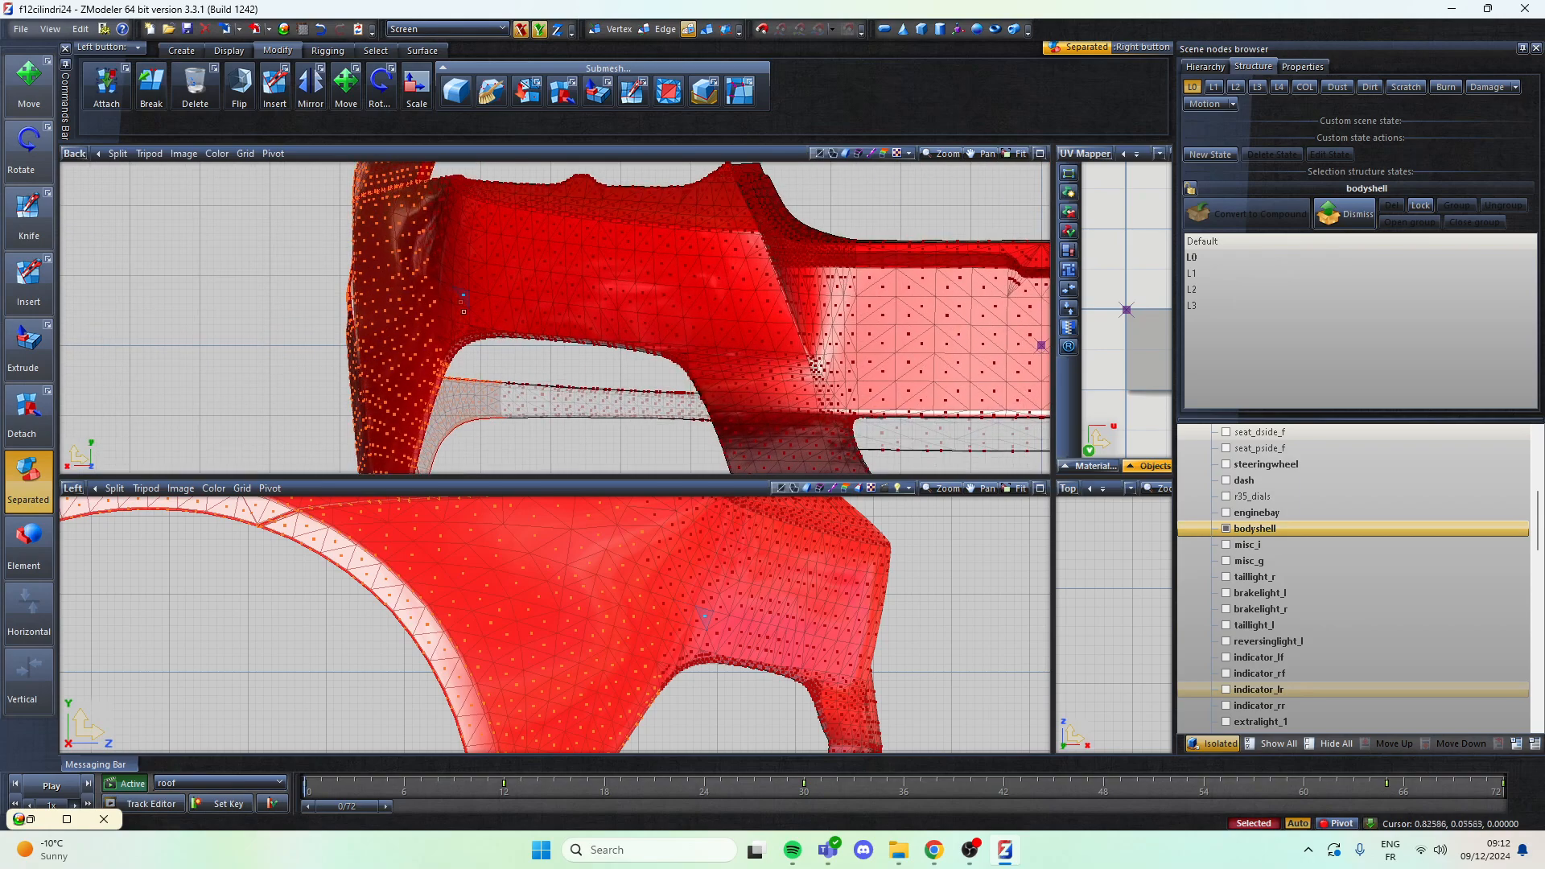
# Step: Examine the polygon boundary between the rear wing and bumper down to the lower bumper cut-out in Back and Left views
pyautogui.scroll(4, 645, 665)
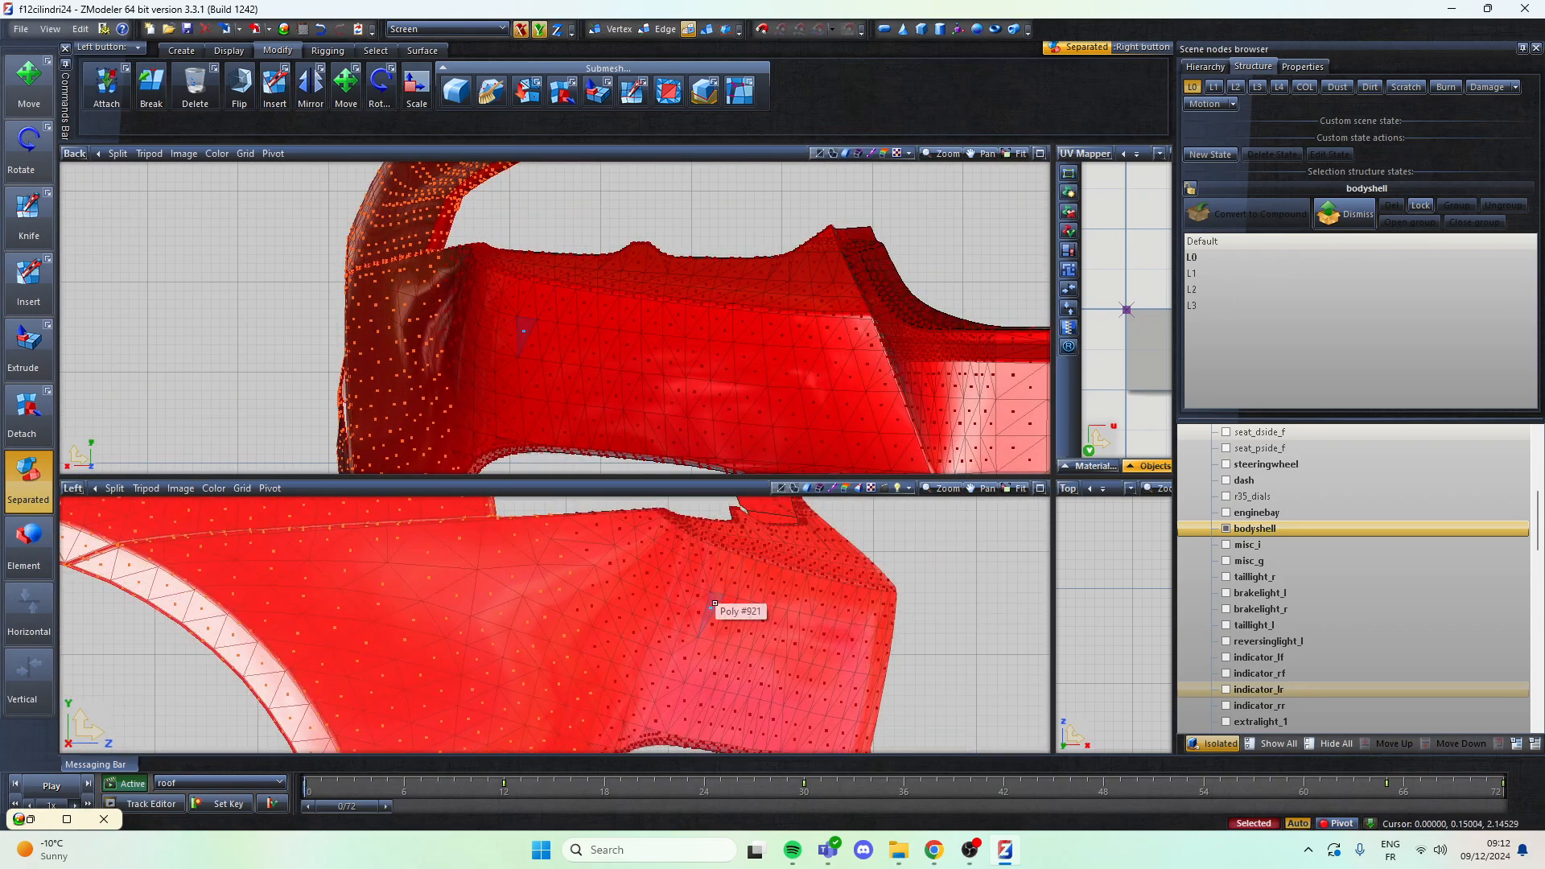
pyautogui.scroll(3, 494, 457)
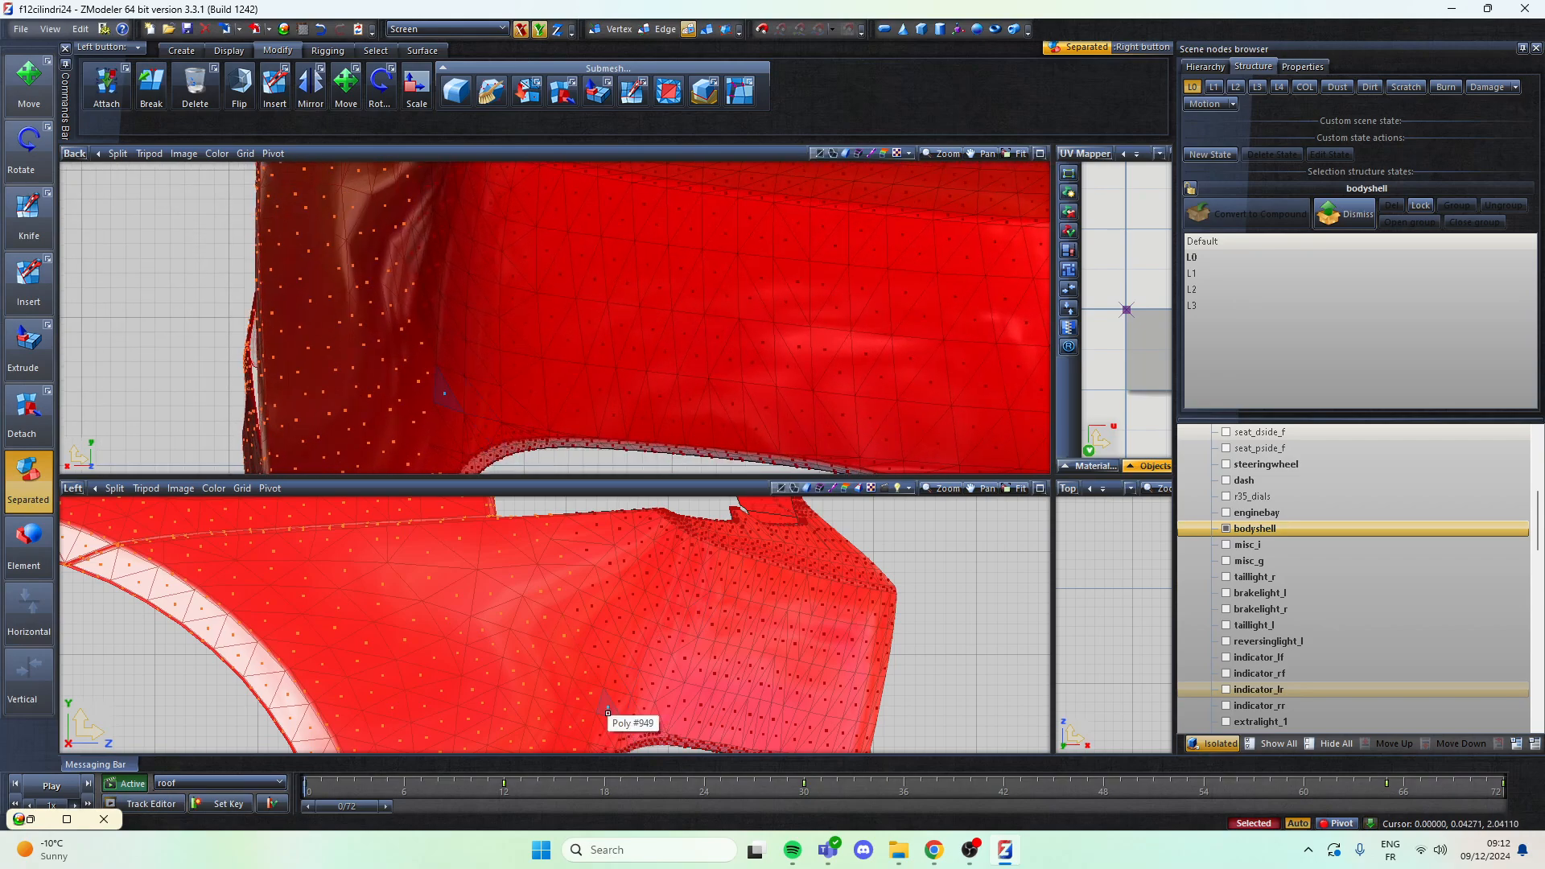
pyautogui.scroll(-4, 643, 641)
pyautogui.scroll(5, 631, 692)
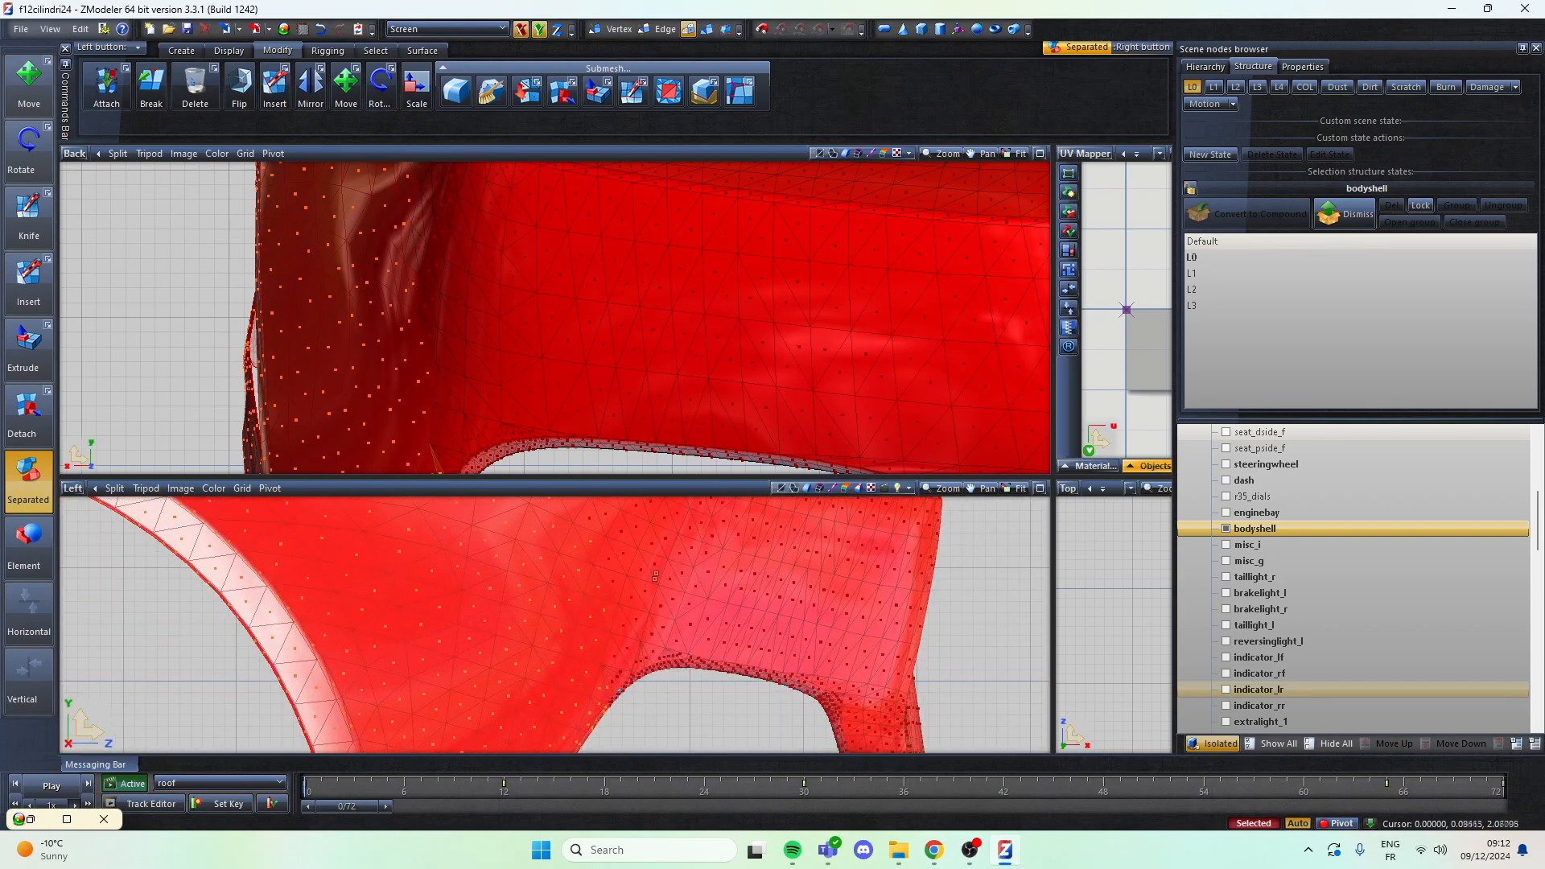
pyautogui.scroll(3, 599, 708)
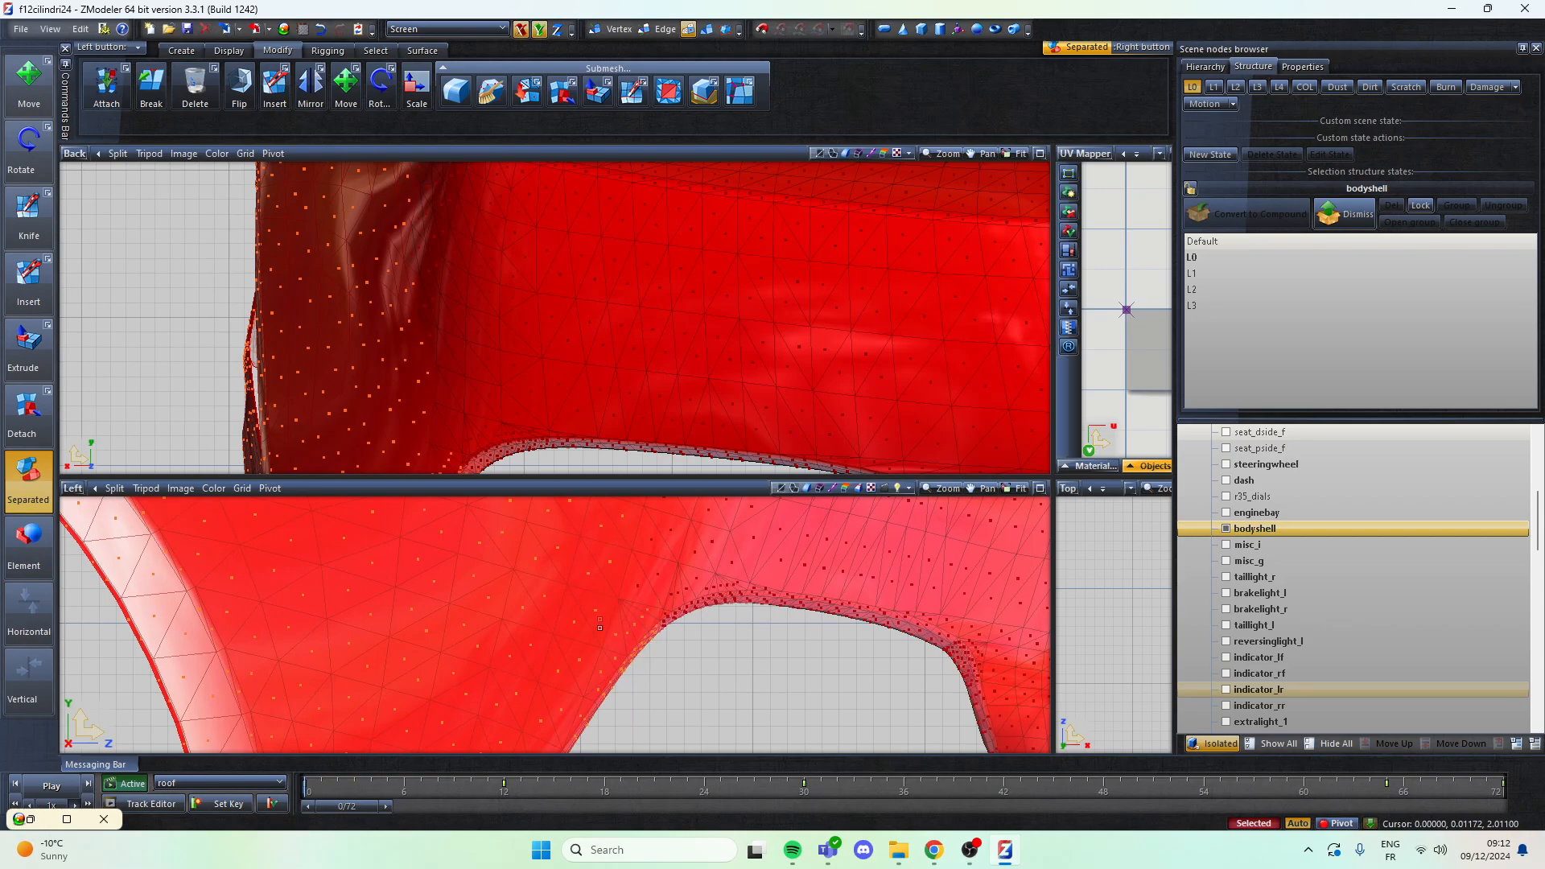
pyautogui.scroll(-3, 608, 624)
pyautogui.scroll(3, 635, 570)
pyautogui.scroll(-3, 627, 670)
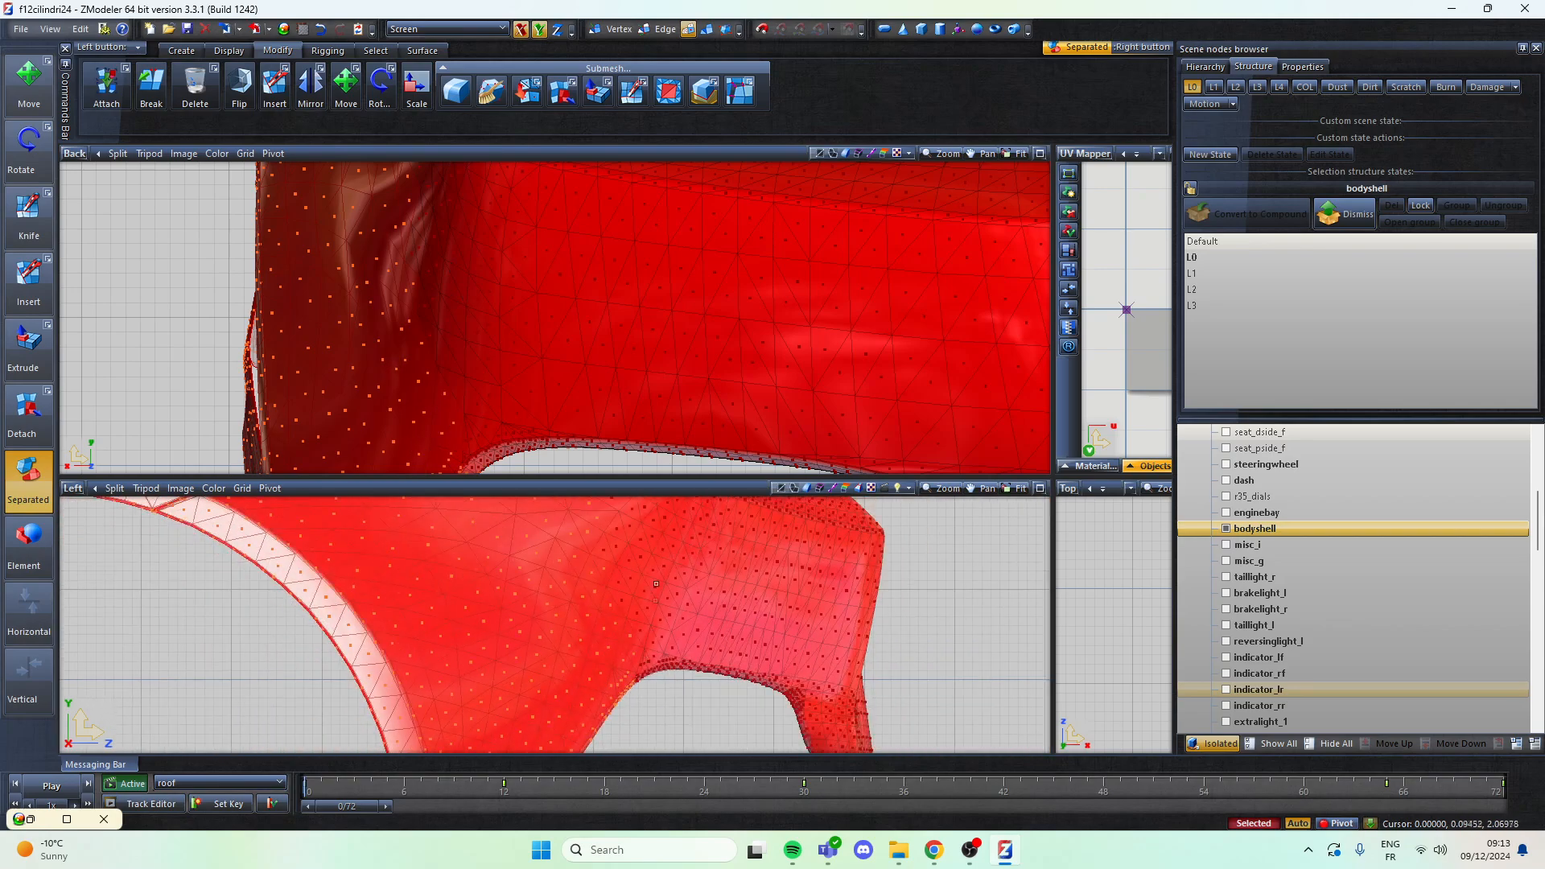
# Step: Box-select the remaining rear wing polygons along the rear bumper boundary, up to the wing's upper edge
pyautogui.scroll(2, 637, 660)
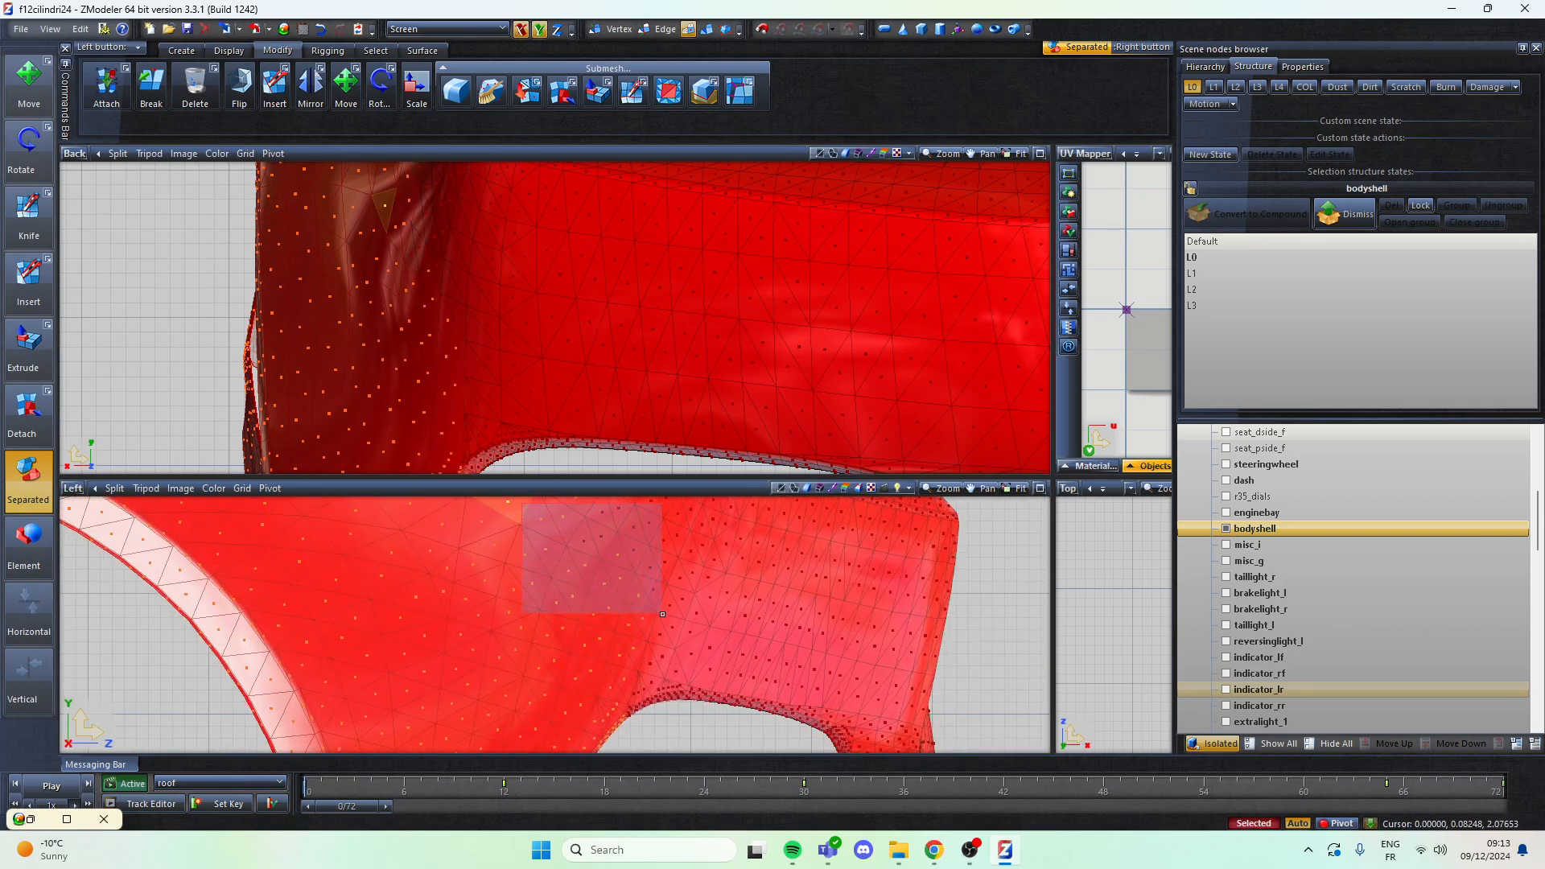
pyautogui.scroll(-3, 662, 614)
pyautogui.scroll(1, 638, 630)
pyautogui.moveTo(638, 649); pyautogui.dragTo(639, 650, button='right')
pyautogui.moveTo(465, 499); pyautogui.dragTo(649, 618, button='right')
pyautogui.scroll(2, 664, 547)
pyautogui.moveTo(543, 501); pyautogui.dragTo(673, 599, button='right')
pyautogui.scroll(2, 663, 617)
pyautogui.scroll(2, 673, 599)
pyautogui.moveTo(582, 517); pyautogui.dragTo(634, 550, button='right')
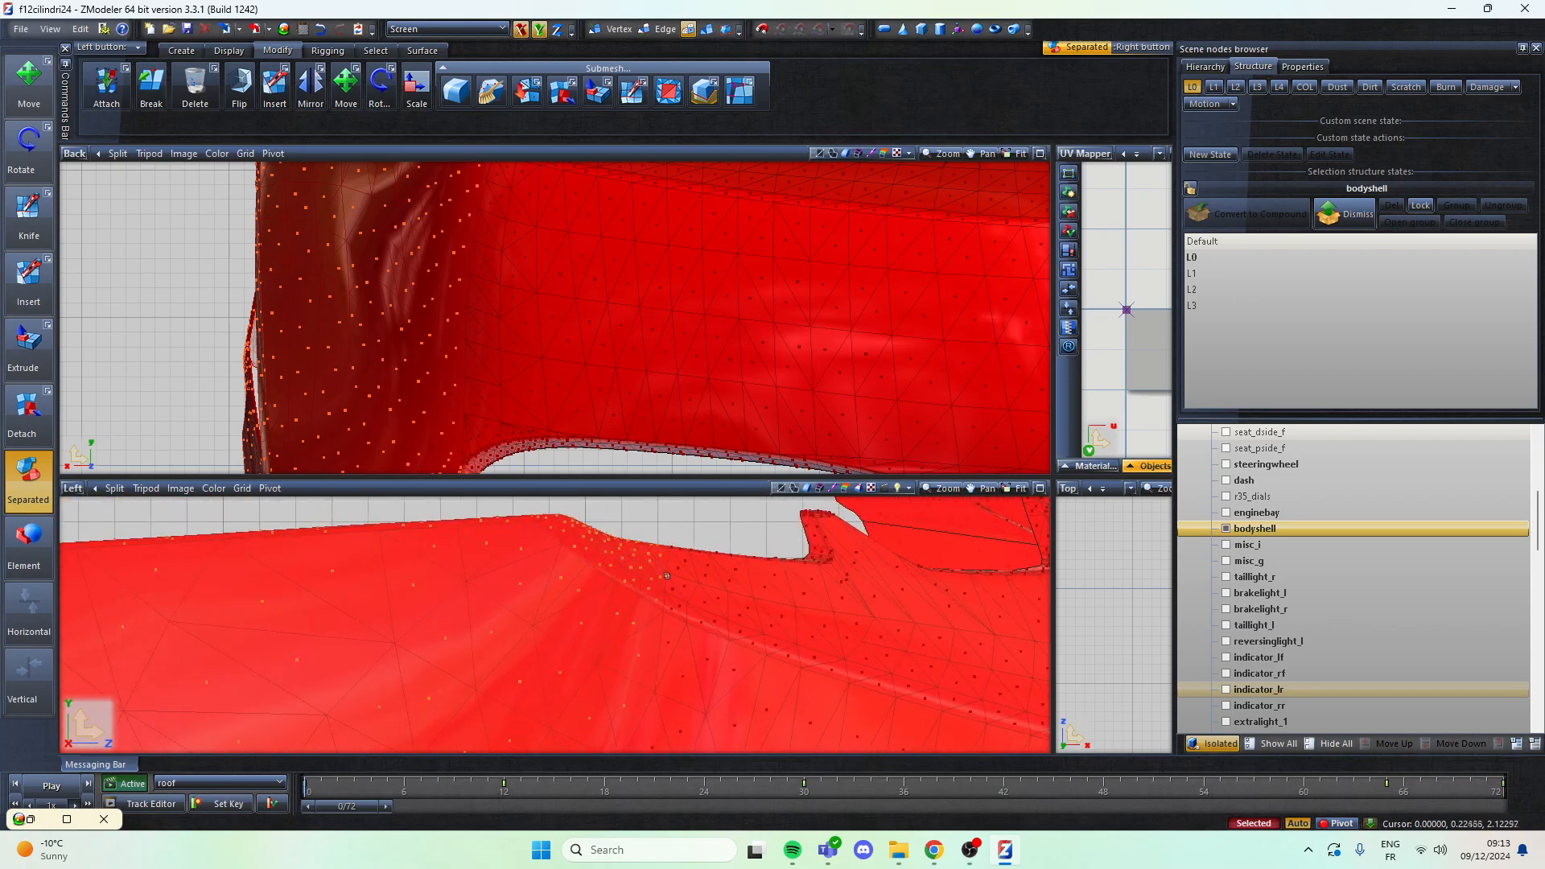
# Step: Return the upper viewport to a User view and examine the rear wing selection around the bumper cut-out
pyautogui.scroll(-4, 556, 330)
pyautogui.scroll(-4, 573, 320)
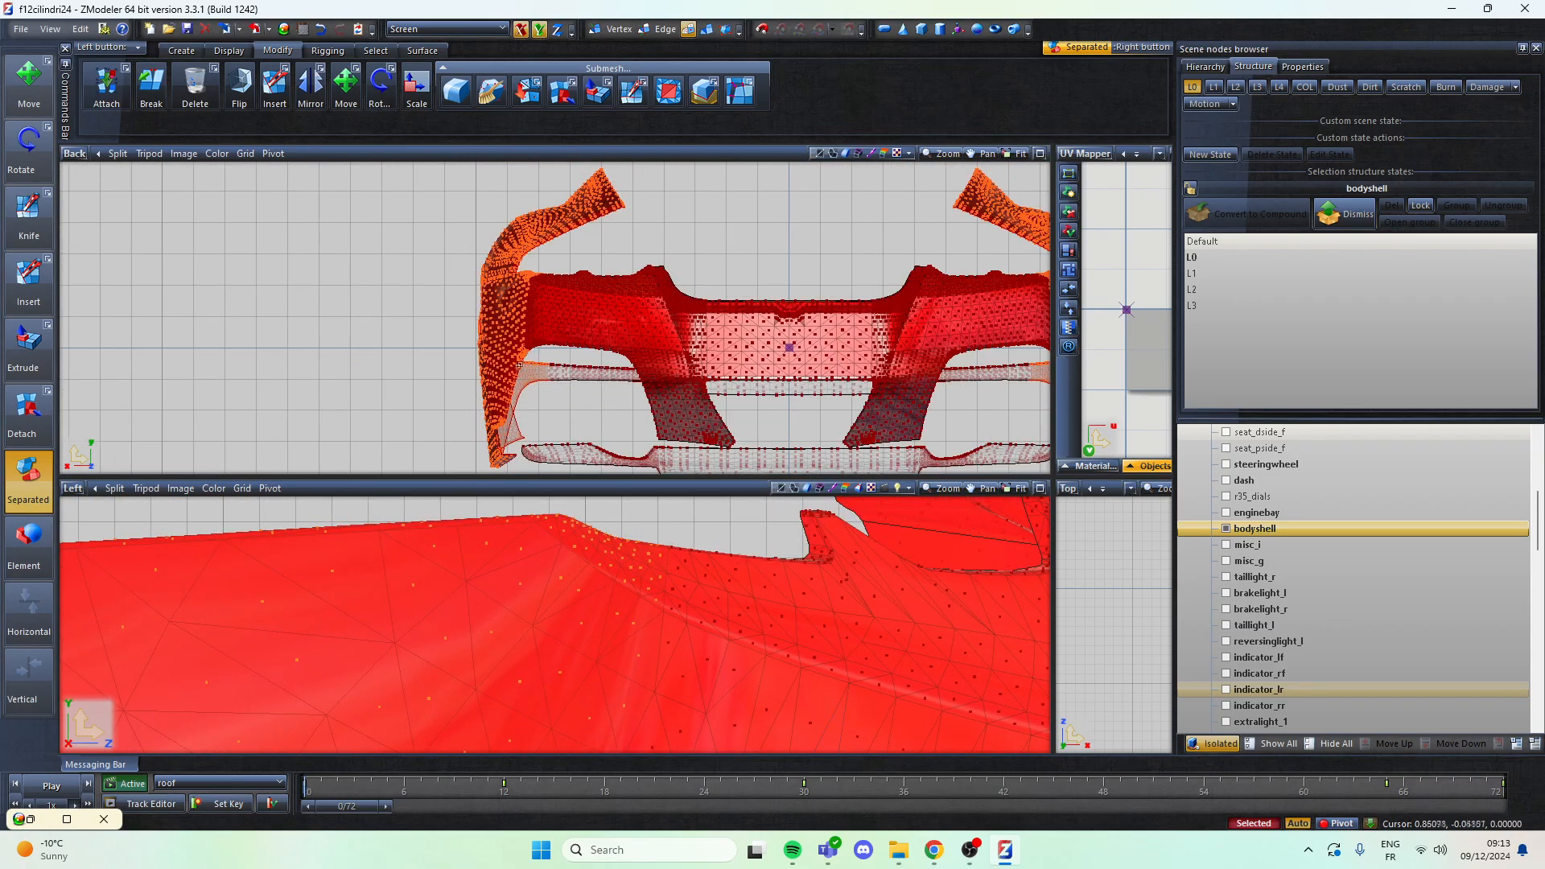
pyautogui.click(100, 154)
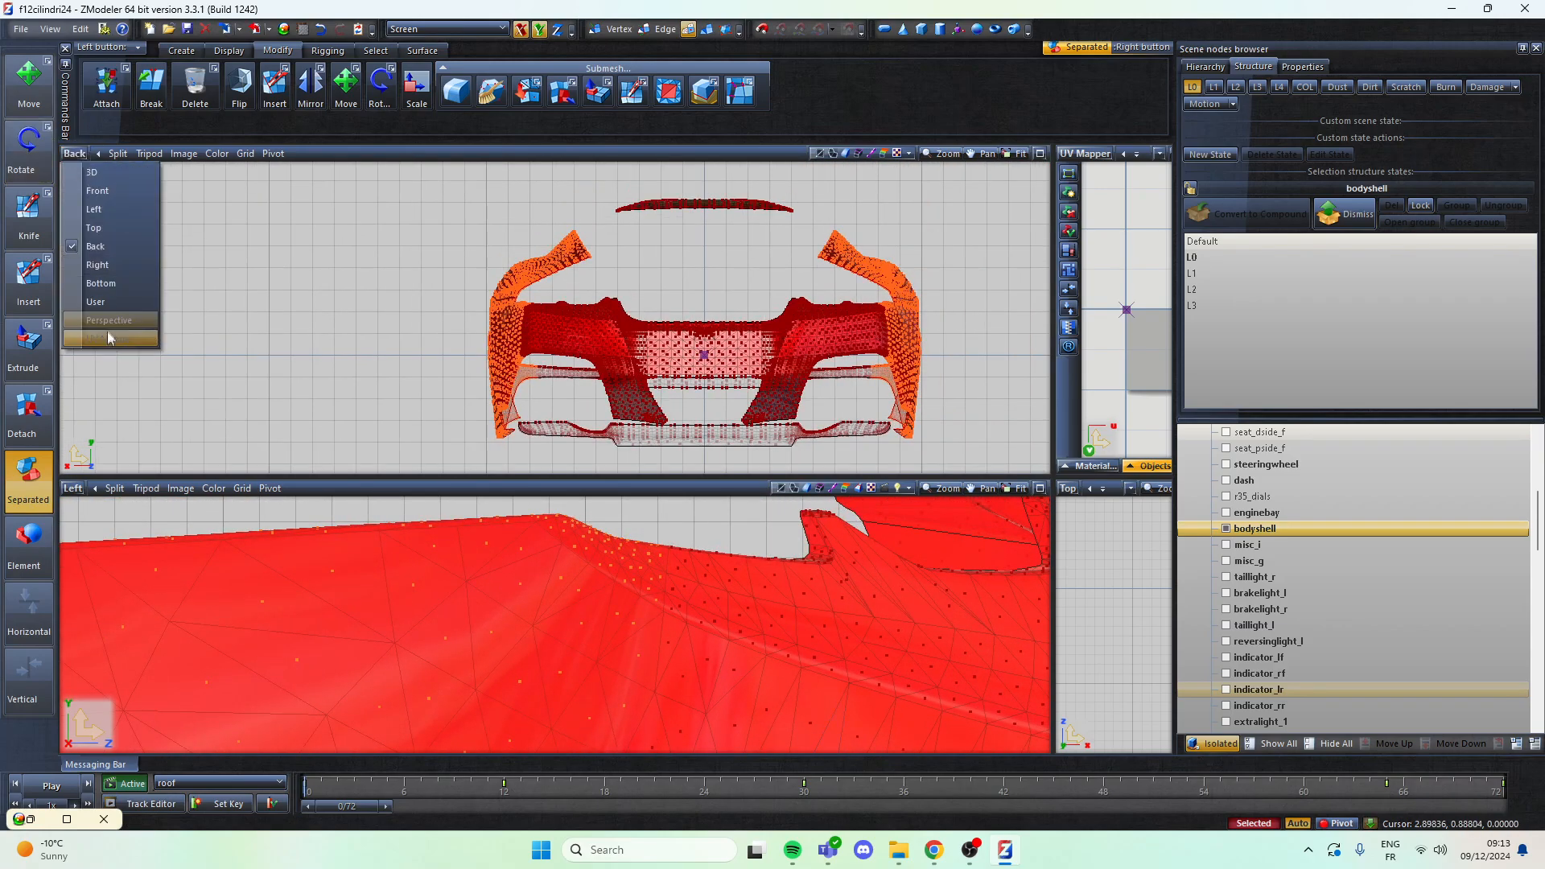
pyautogui.click(112, 320)
pyautogui.moveTo(365, 310); pyautogui.dragTo(676, 312, button='middle')
pyautogui.scroll(2, 676, 313)
pyautogui.scroll(8, 676, 314)
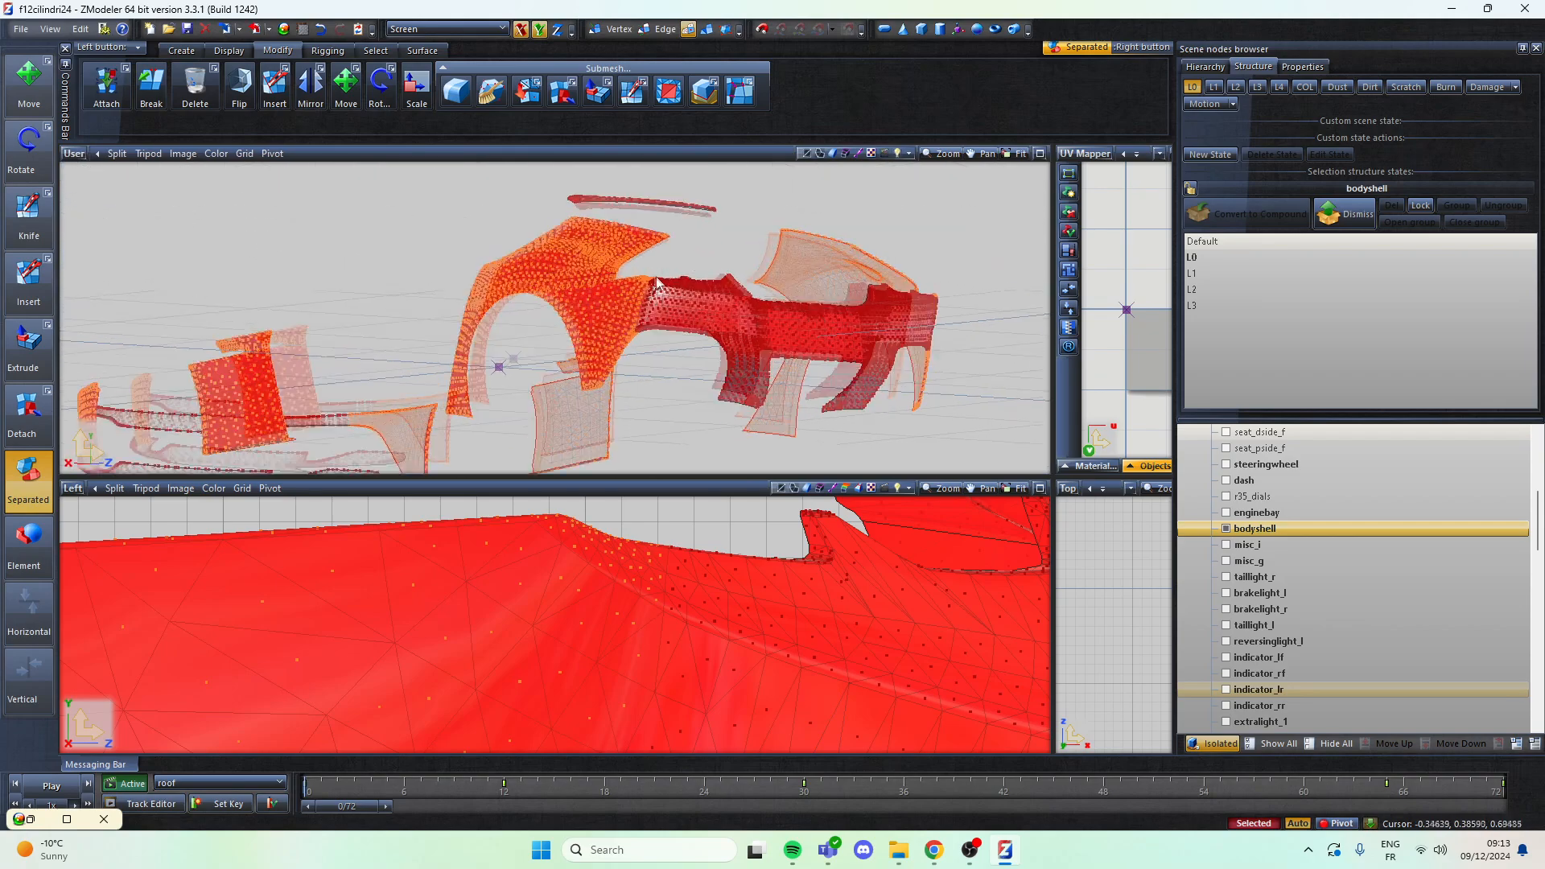
pyautogui.scroll(5, 552, 219)
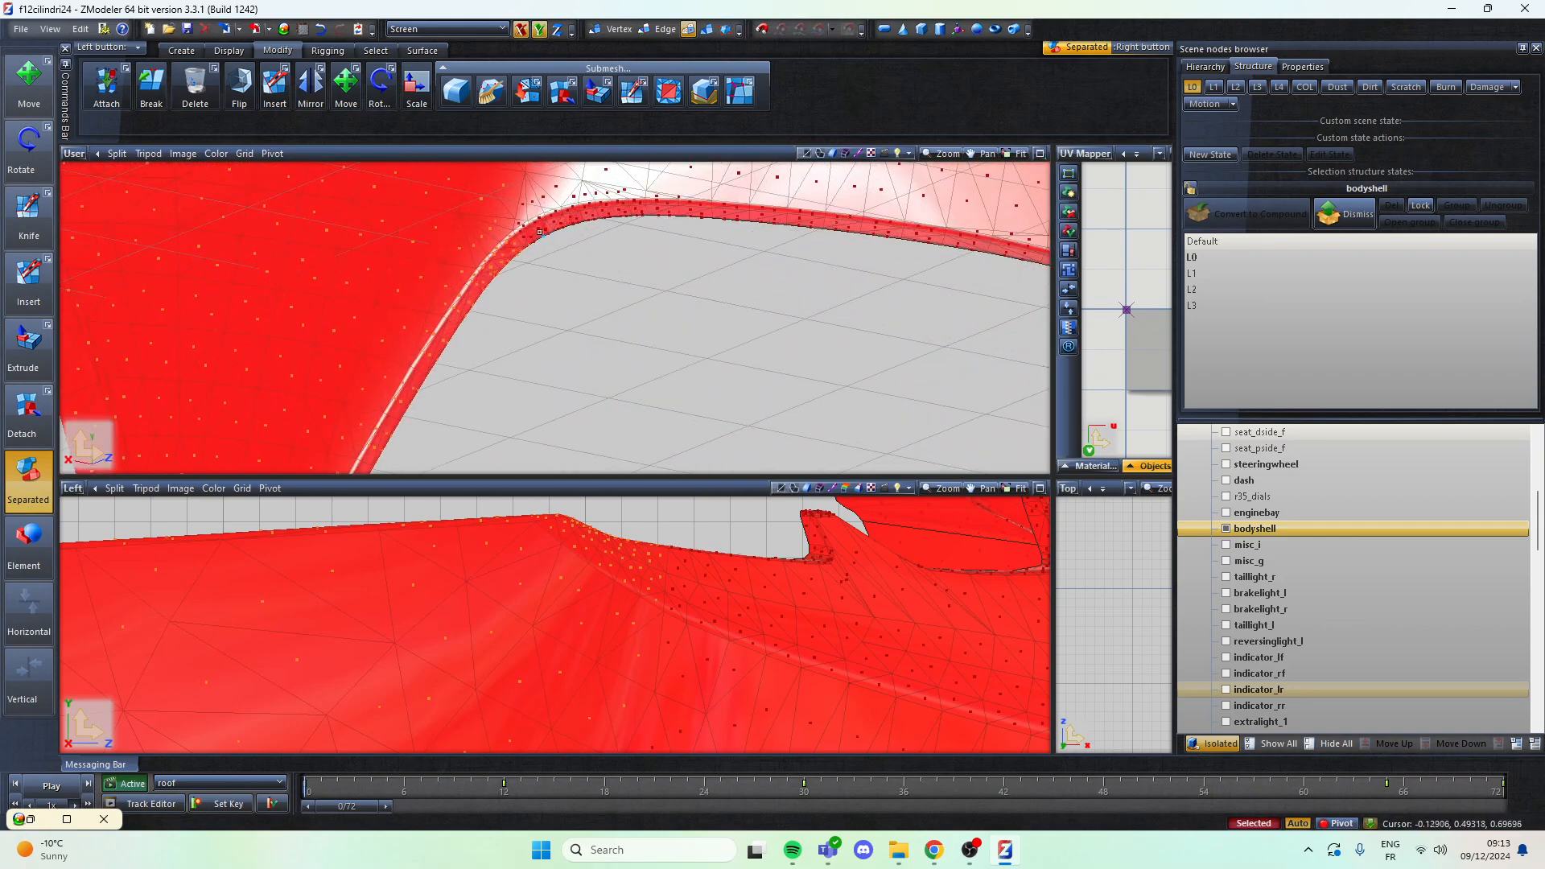
# Step: Examine the upper edge where the selected rear wing polygons meet the rear bumper
pyautogui.scroll(-8, 517, 231)
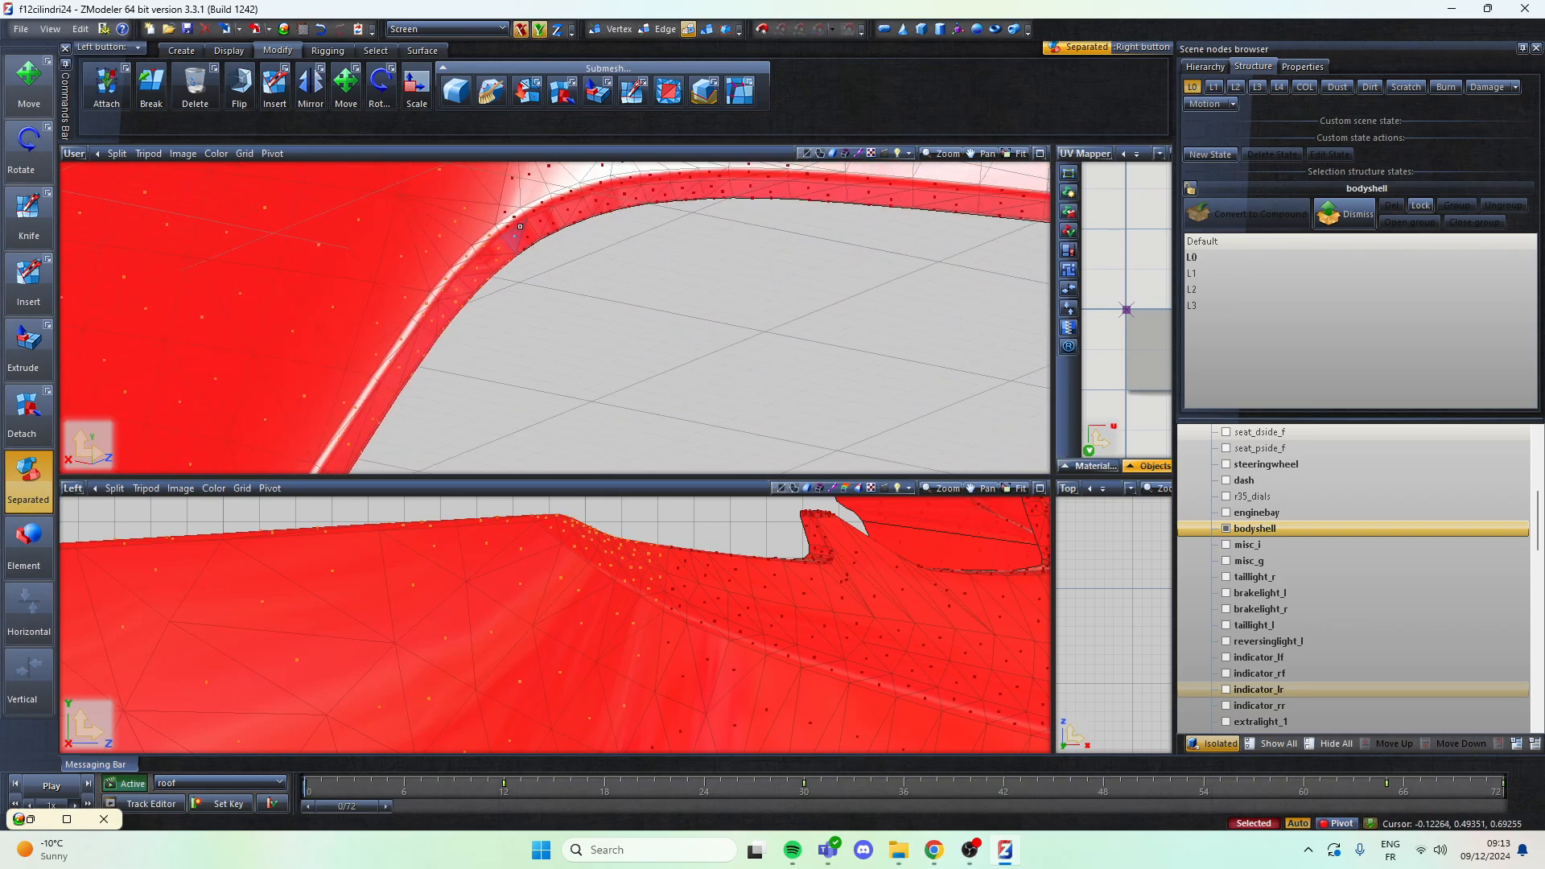
pyautogui.scroll(-5, 519, 207)
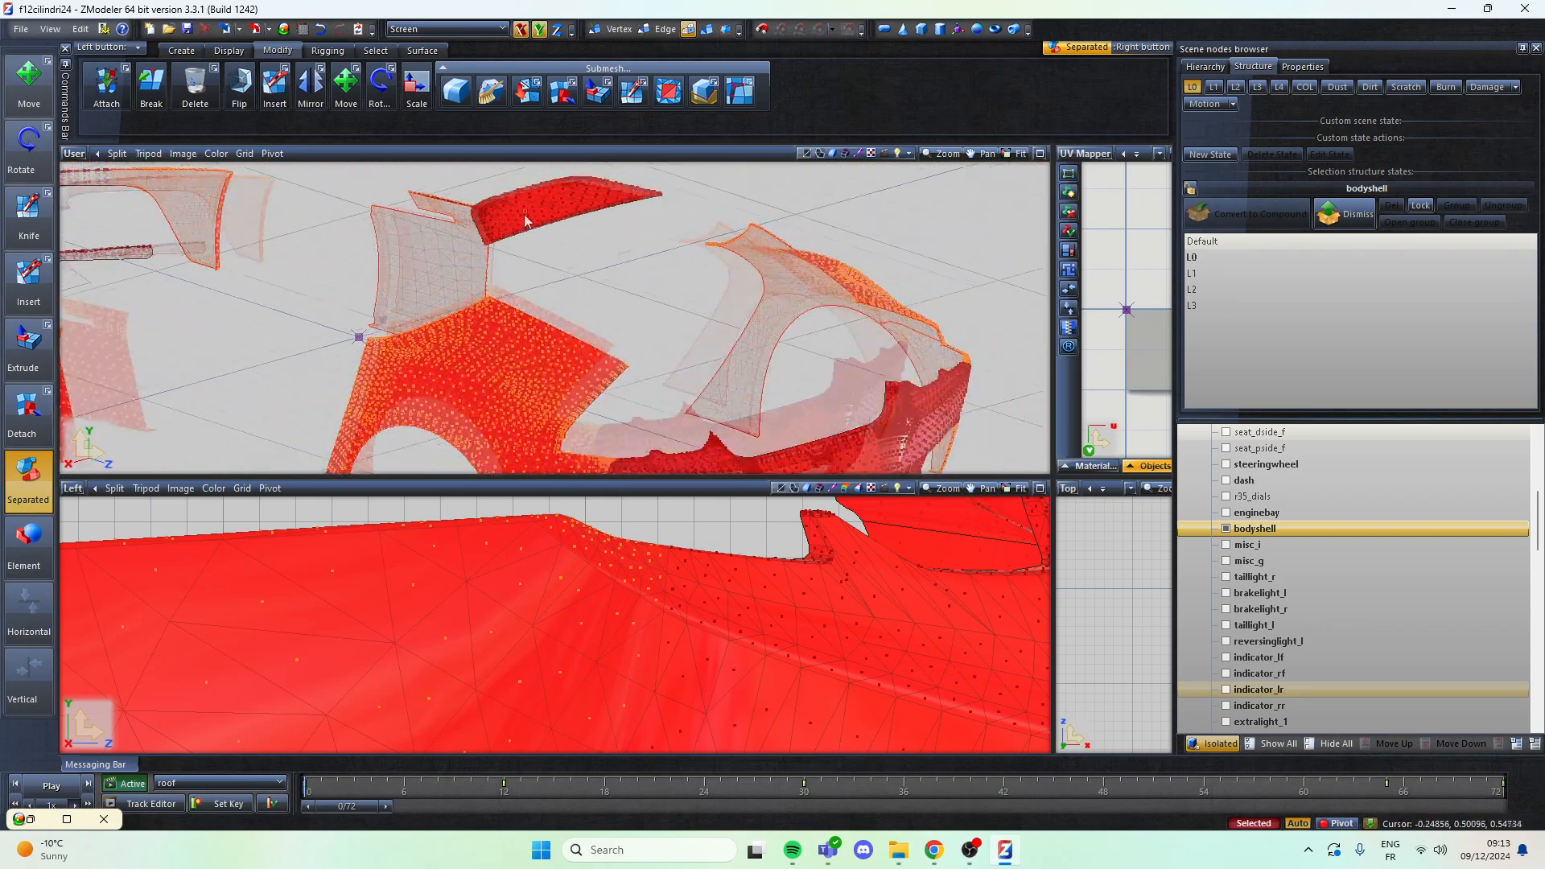
pyautogui.scroll(8, 599, 361)
pyautogui.scroll(6, 599, 362)
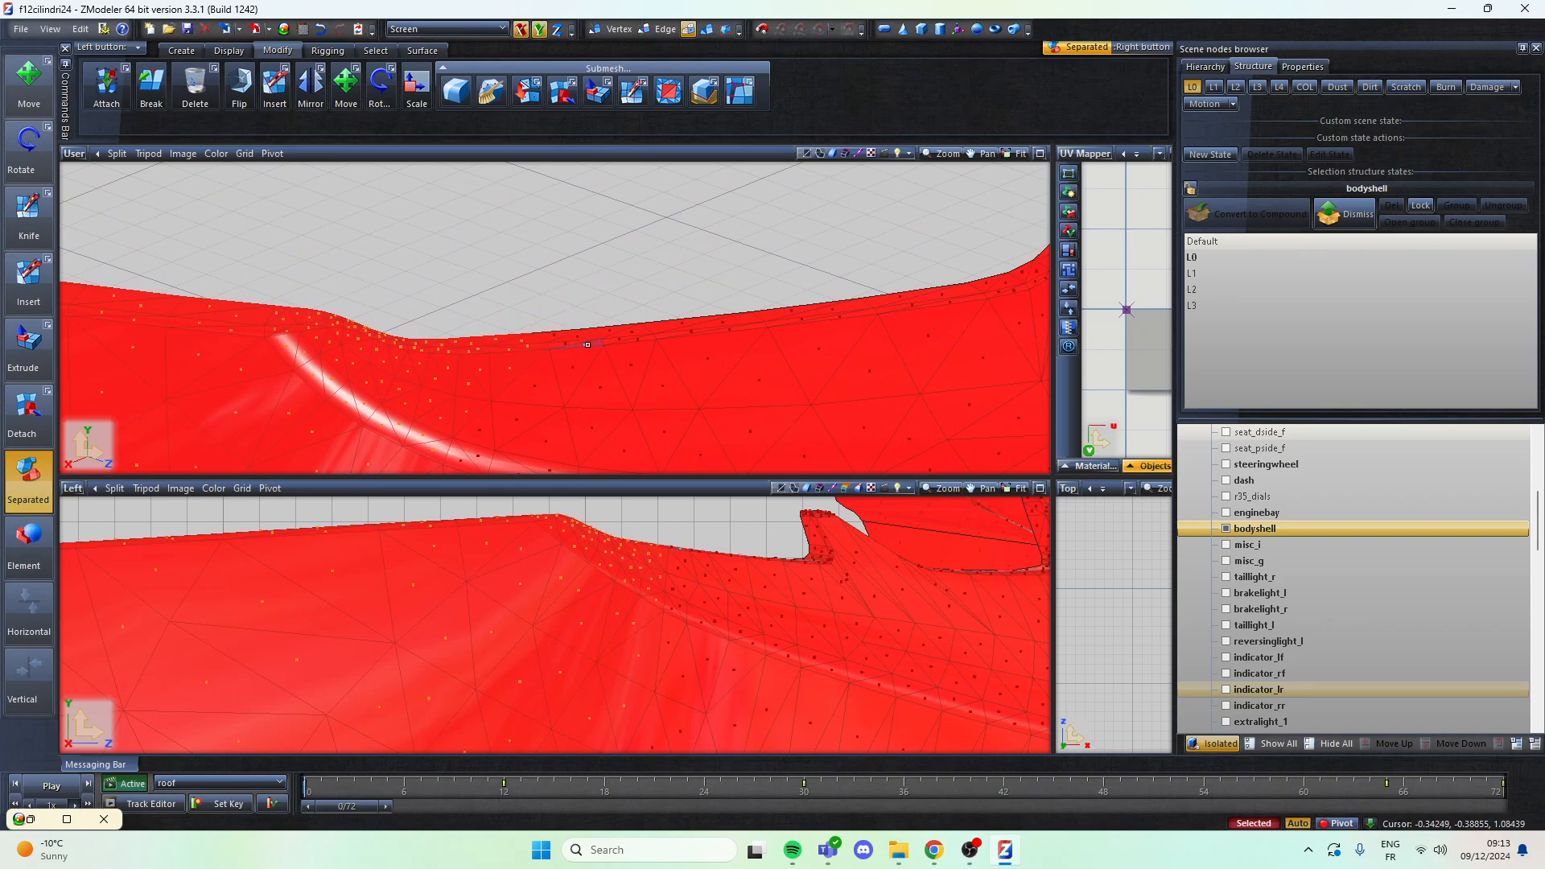
pyautogui.scroll(-6, 588, 344)
pyautogui.moveTo(573, 350); pyautogui.dragTo(531, 357, button='middle')
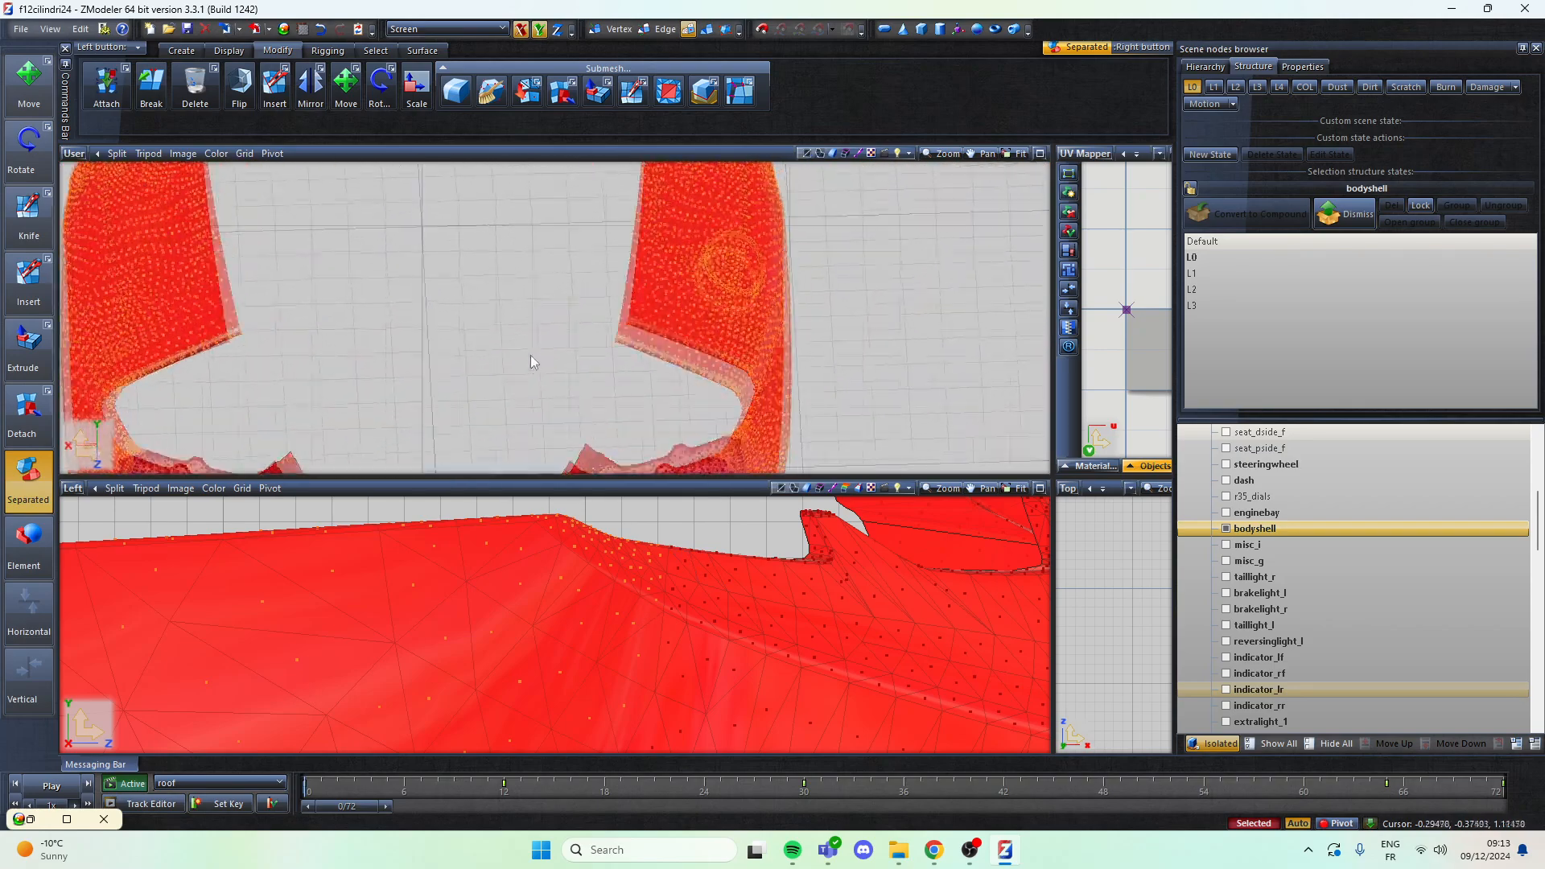
pyautogui.scroll(-5, 530, 356)
pyautogui.moveTo(551, 475); pyautogui.dragTo(551, 476)
# Step: Box-select the edge polygons at the bumper cut-out's corner where the rear wing meets the bumper
pyautogui.scroll(3, 608, 409)
pyautogui.moveTo(636, 391); pyautogui.dragTo(471, 304, button='middle')
pyautogui.scroll(4, 470, 303)
pyautogui.scroll(4, 470, 303)
pyautogui.scroll(-5, 537, 308)
pyautogui.moveTo(541, 304); pyautogui.dragTo(531, 409, button='middle')
pyautogui.scroll(6, 565, 320)
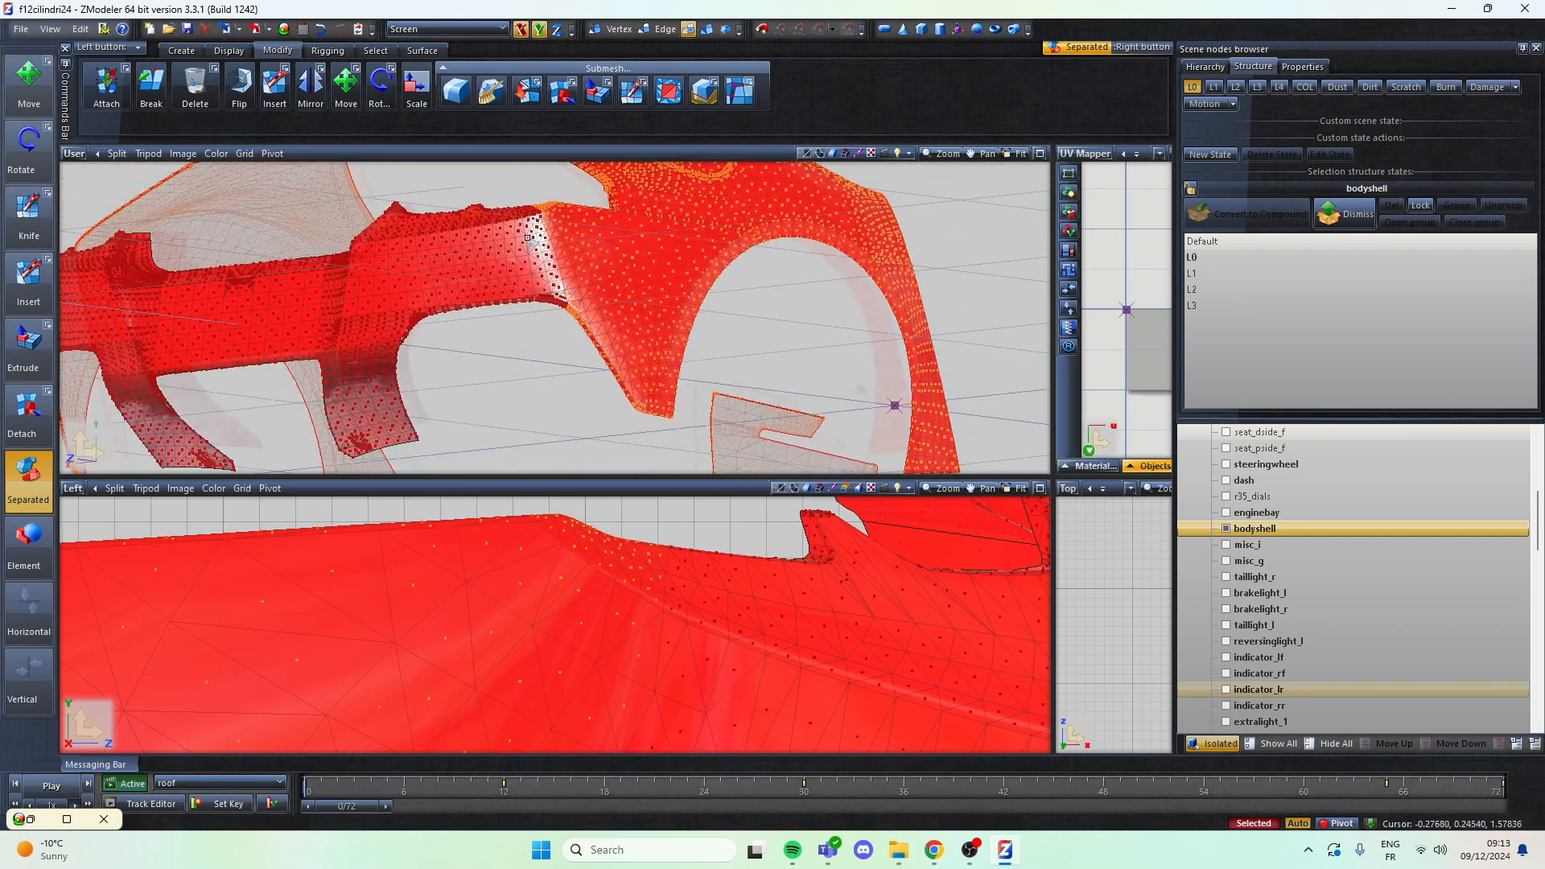
pyautogui.moveTo(553, 304); pyautogui.dragTo(585, 330)
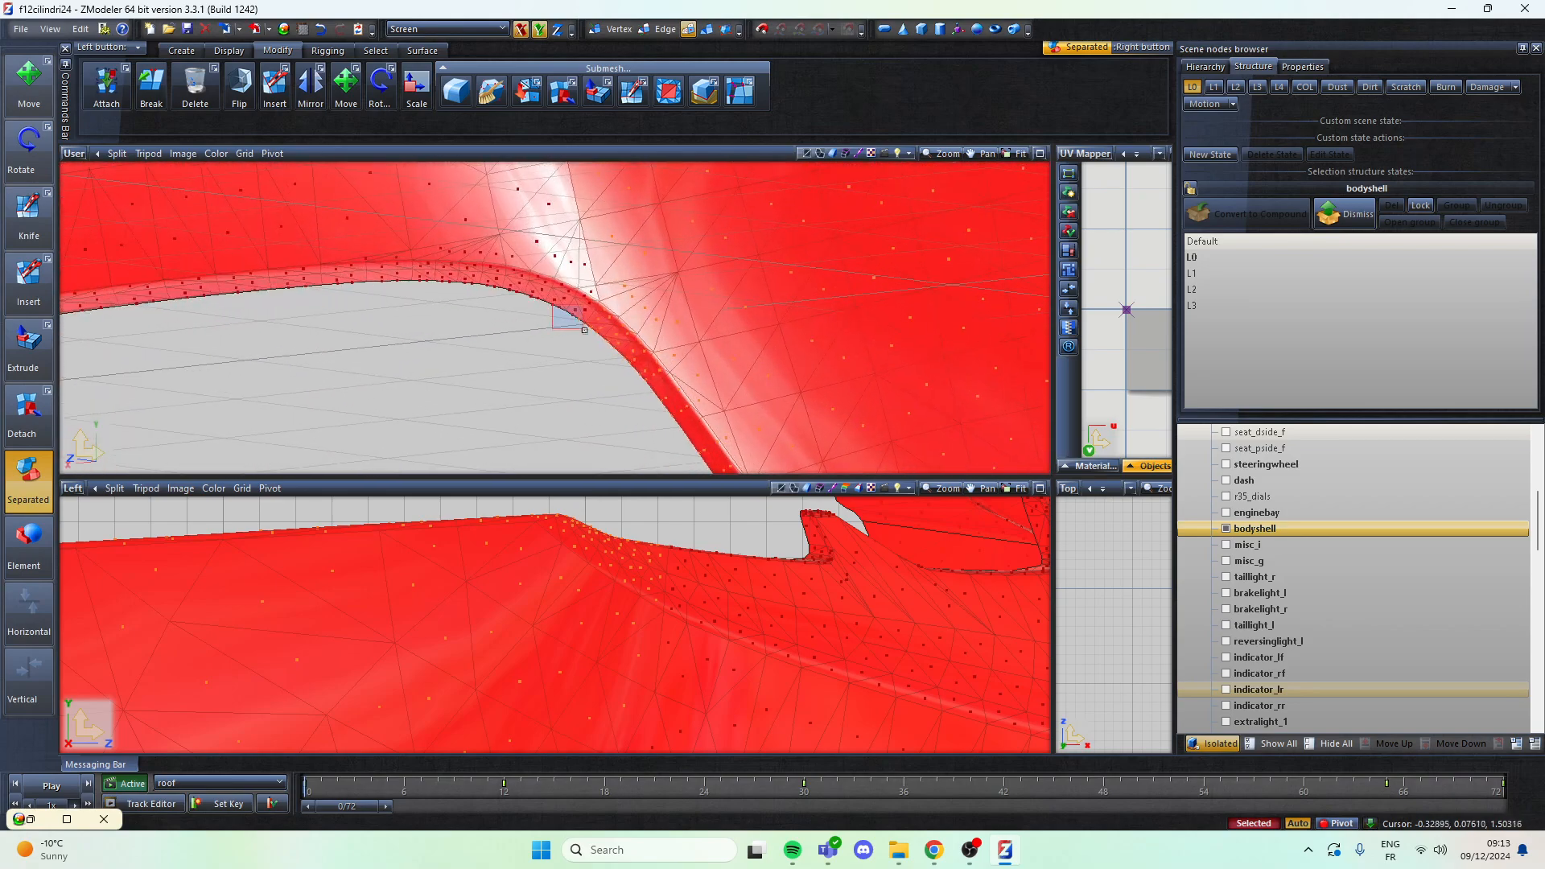
pyautogui.scroll(-8, 581, 330)
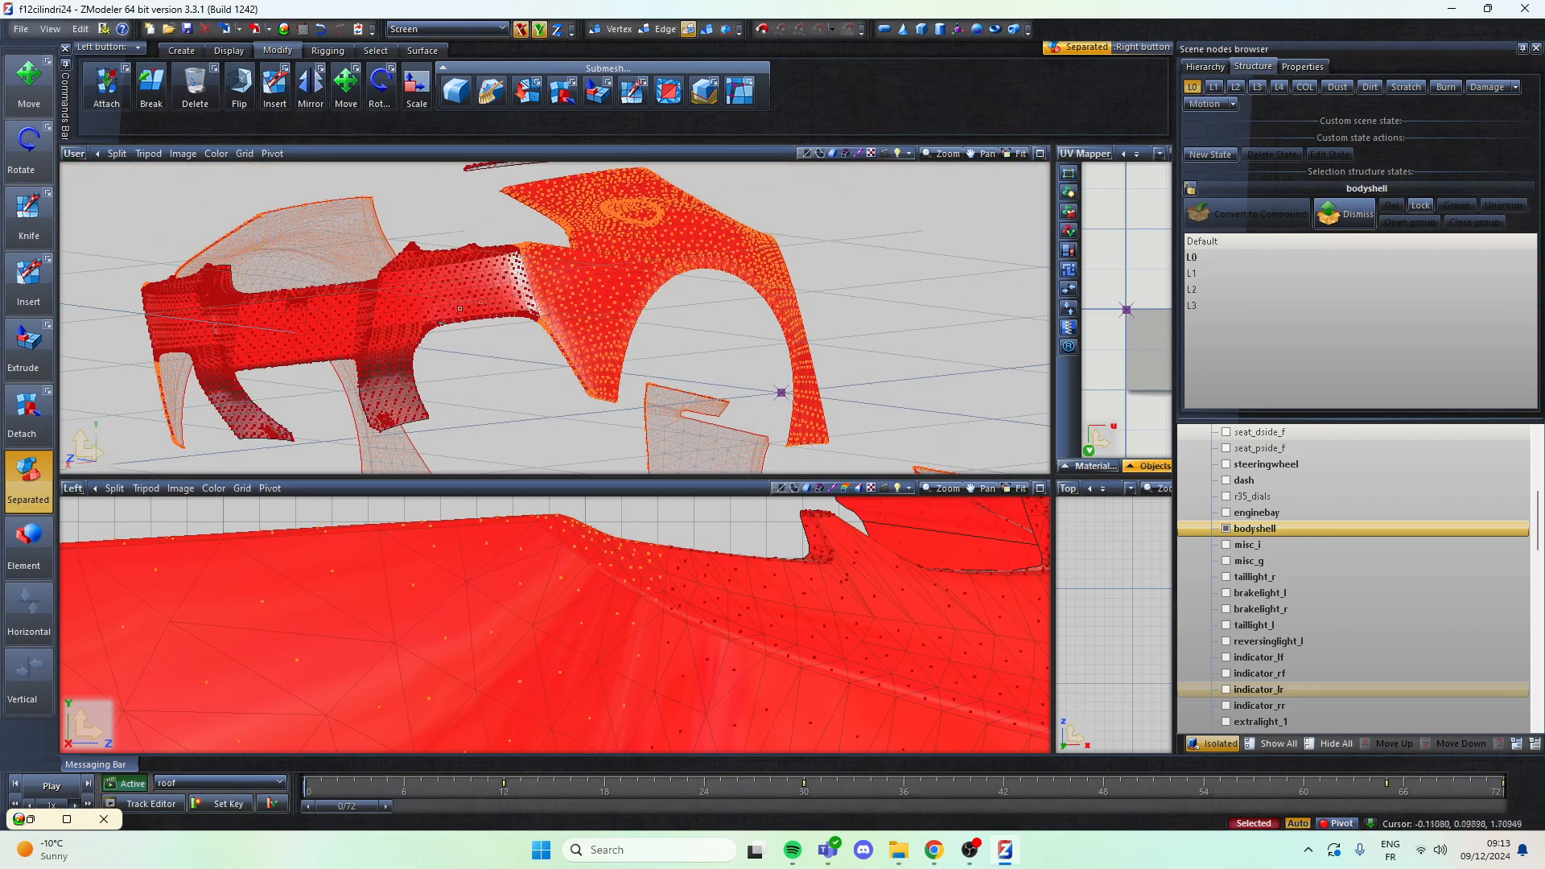
# Step: Examine the rear wing selection and its bumper boundary from behind and from the side
pyautogui.moveTo(656, 293); pyautogui.dragTo(500, 313, button='middle')
pyautogui.scroll(8, 628, 246)
pyautogui.moveTo(631, 320); pyautogui.dragTo(639, 250, button='middle')
pyautogui.scroll(5, 640, 313)
pyautogui.scroll(-2, 523, 292)
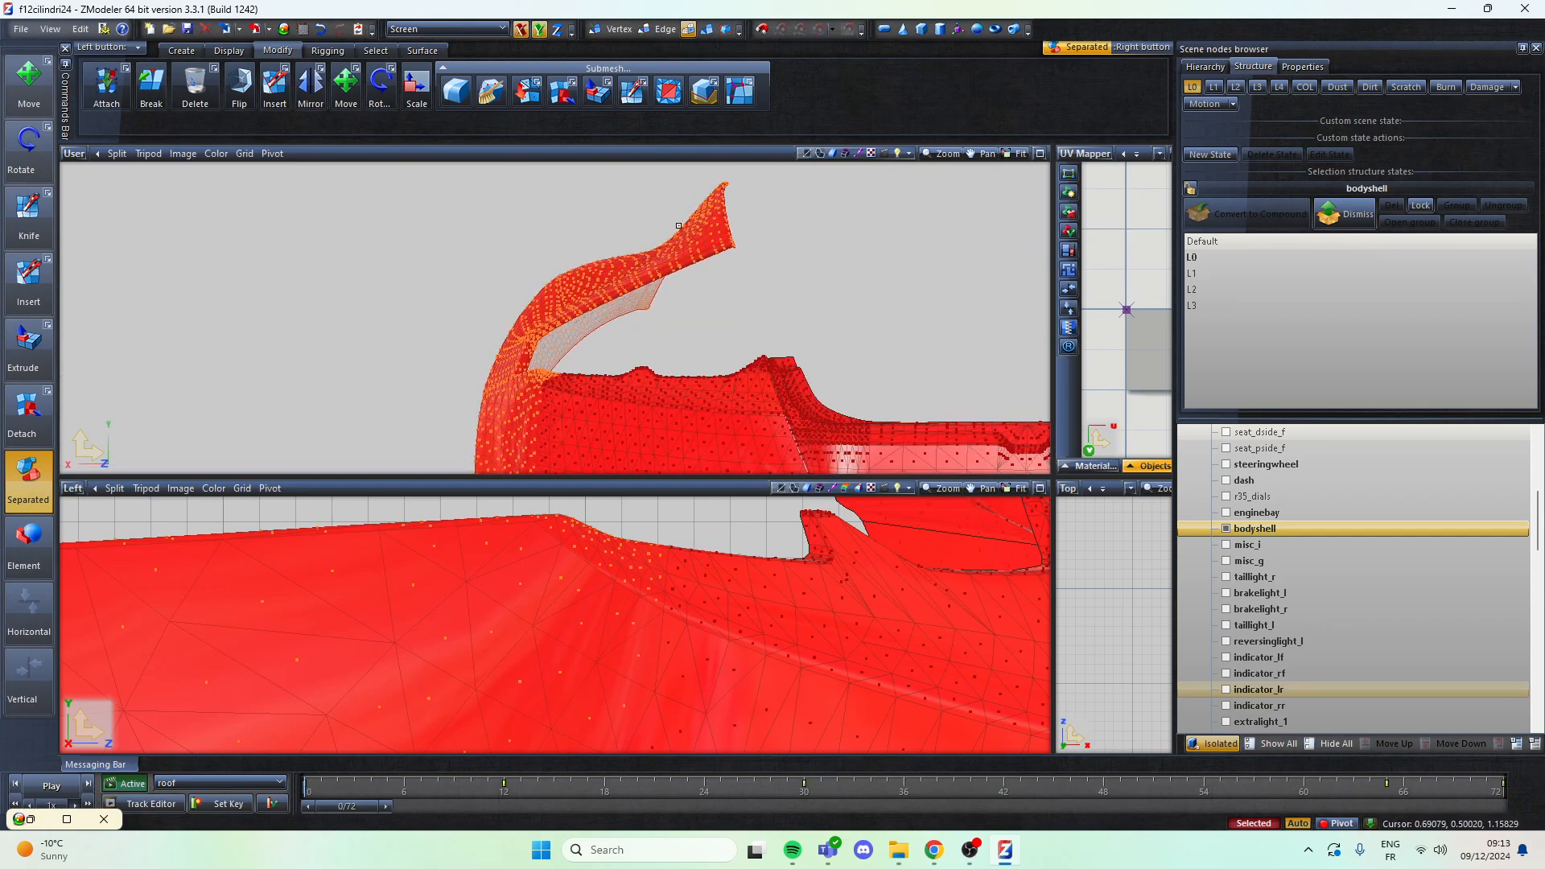
pyautogui.moveTo(501, 319); pyautogui.dragTo(528, 354, button='middle')
pyautogui.scroll(-3, 527, 354)
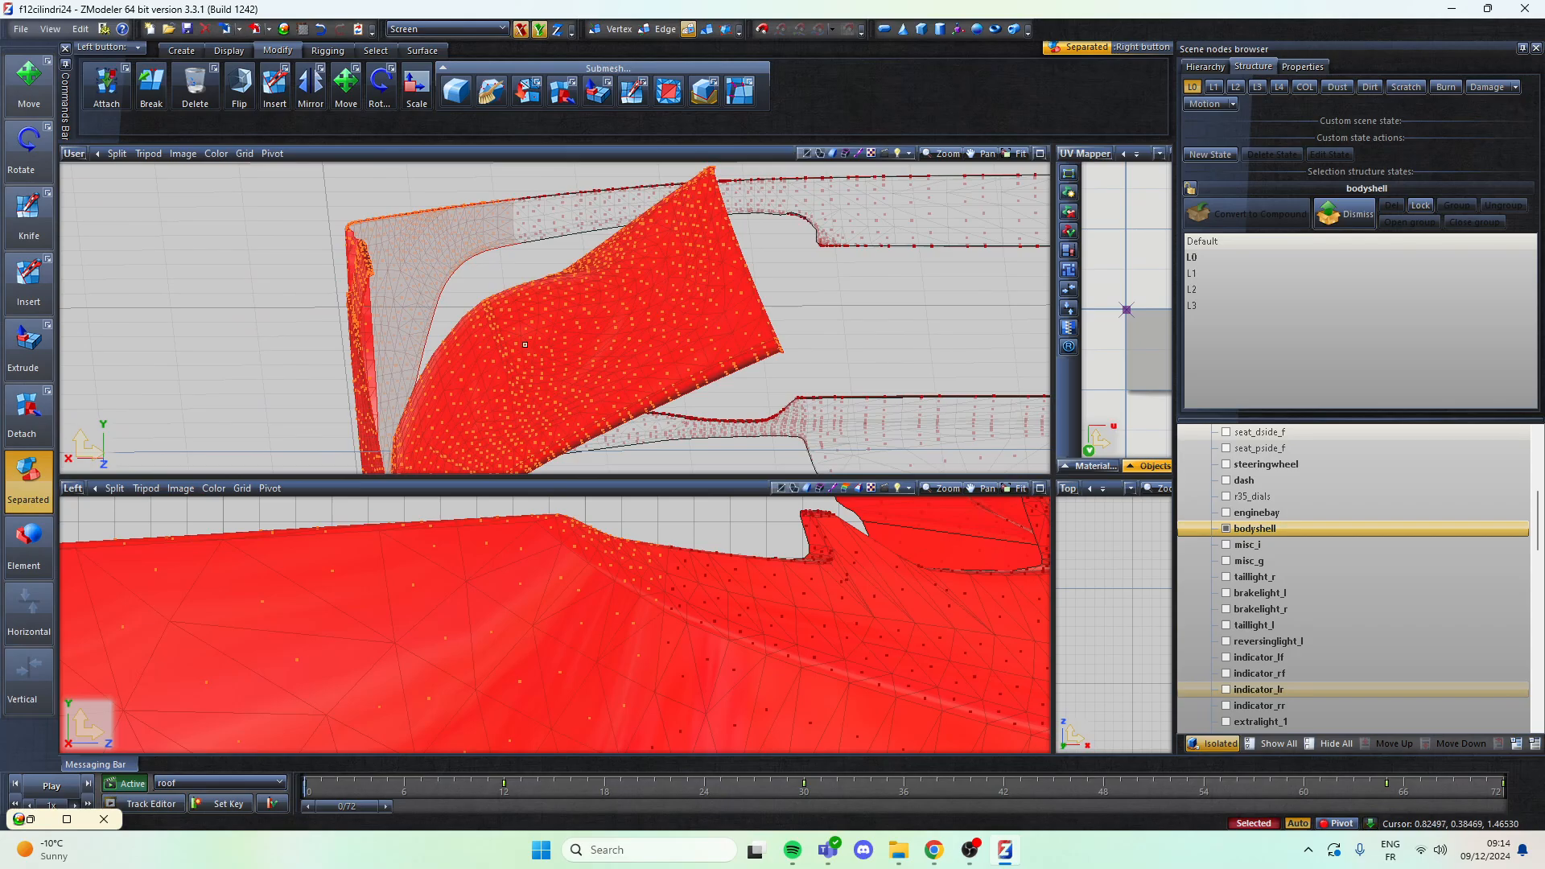
pyautogui.scroll(-3, 341, 615)
pyautogui.scroll(-3, 341, 615)
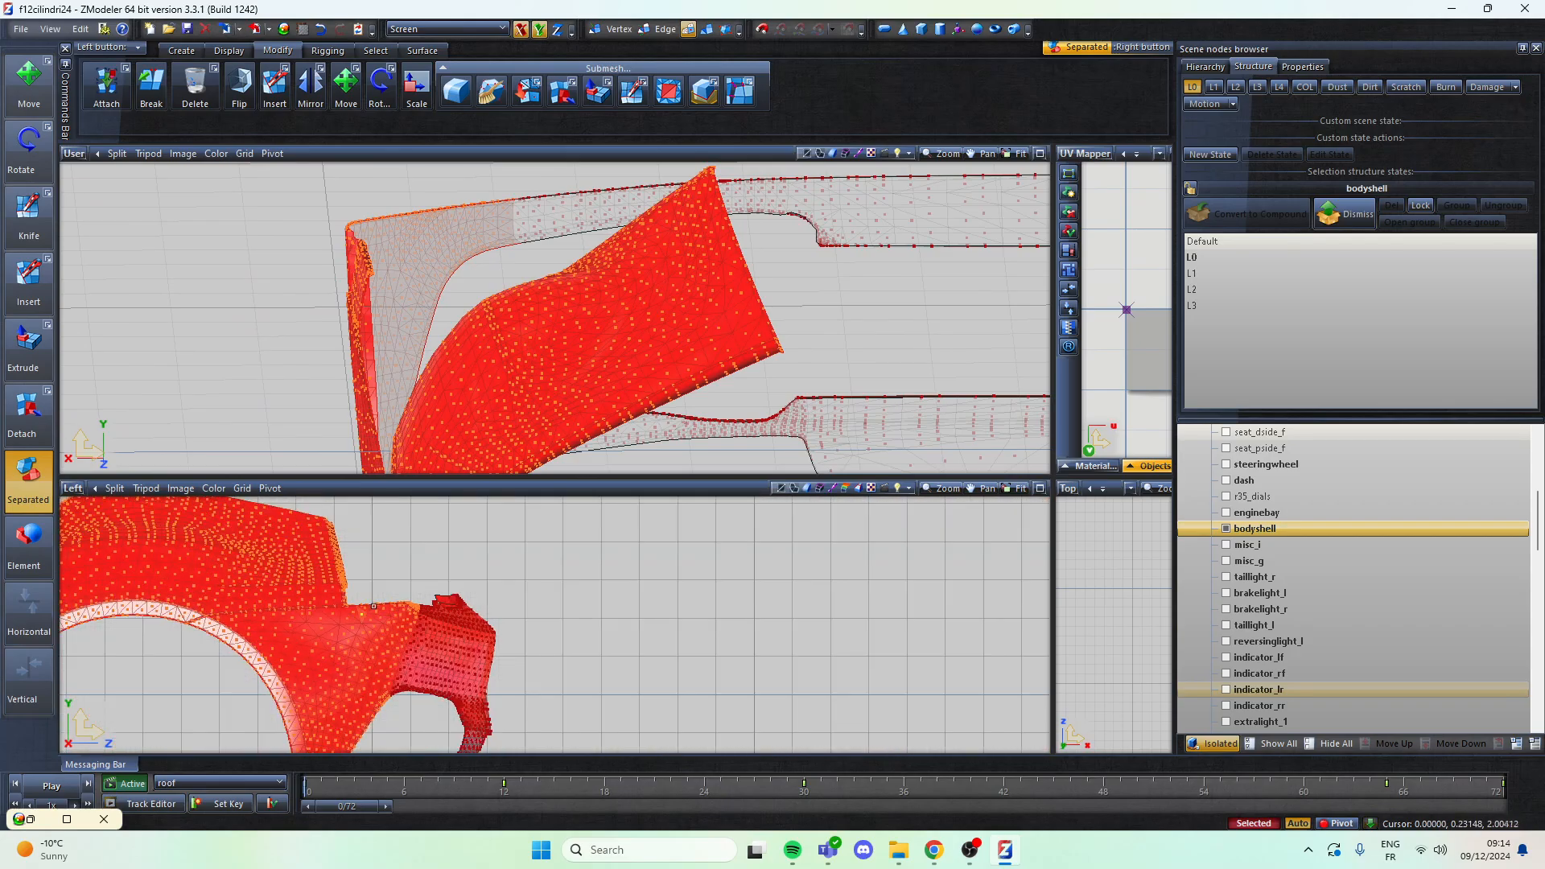
# Step: Examine the selected rear wing's upper surface and edges above the wheel arch in User and Left views
pyautogui.moveTo(505, 324); pyautogui.dragTo(594, 296, button='middle')
pyautogui.scroll(-4, 554, 563)
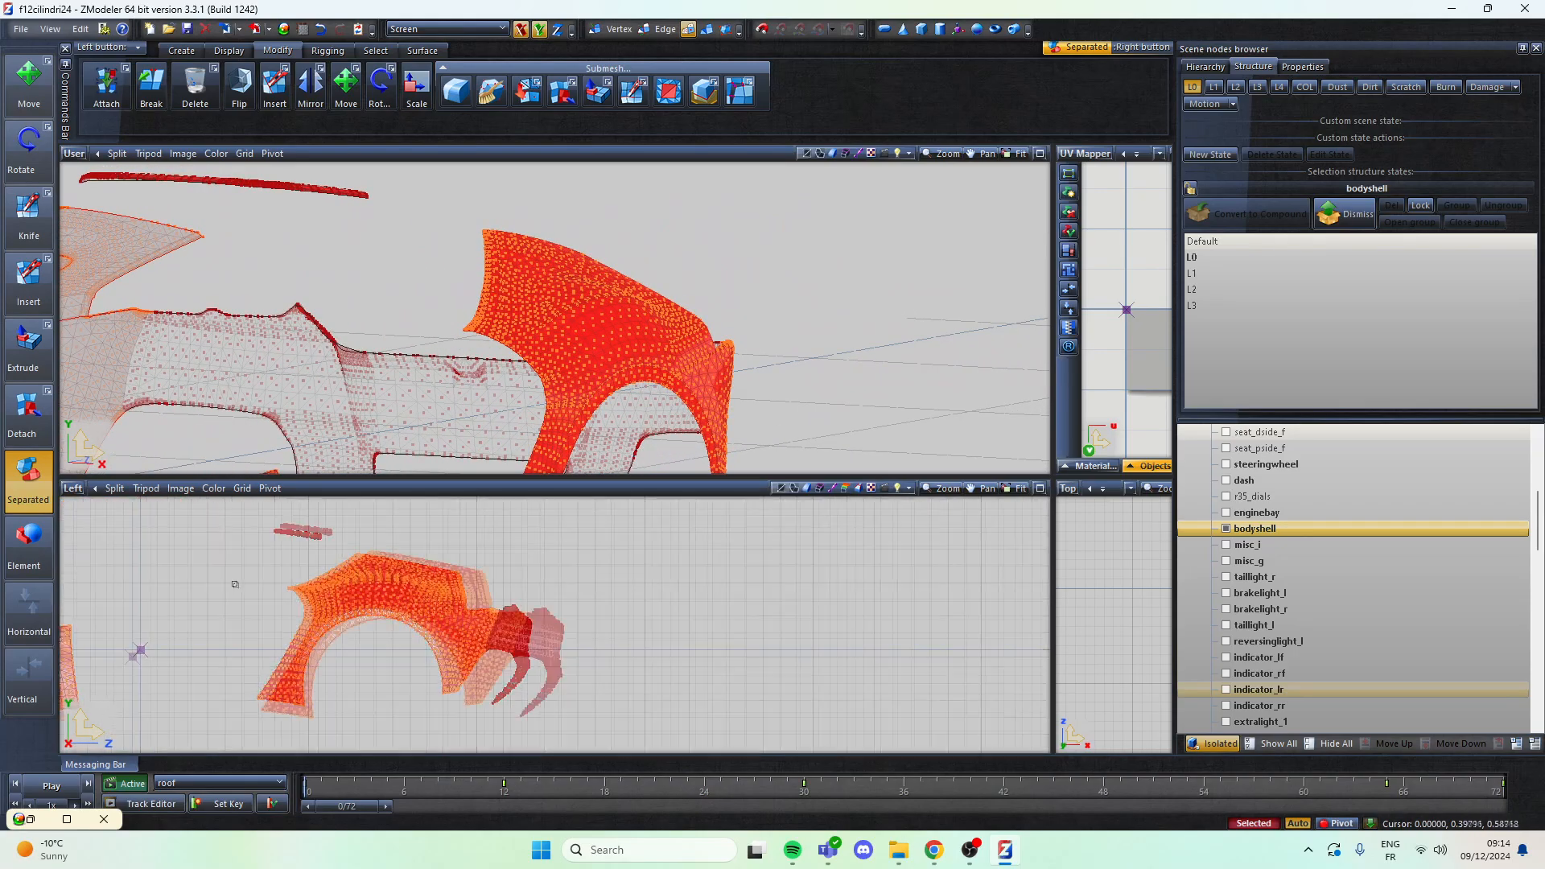
pyautogui.scroll(4, 242, 563)
pyautogui.scroll(6, 483, 584)
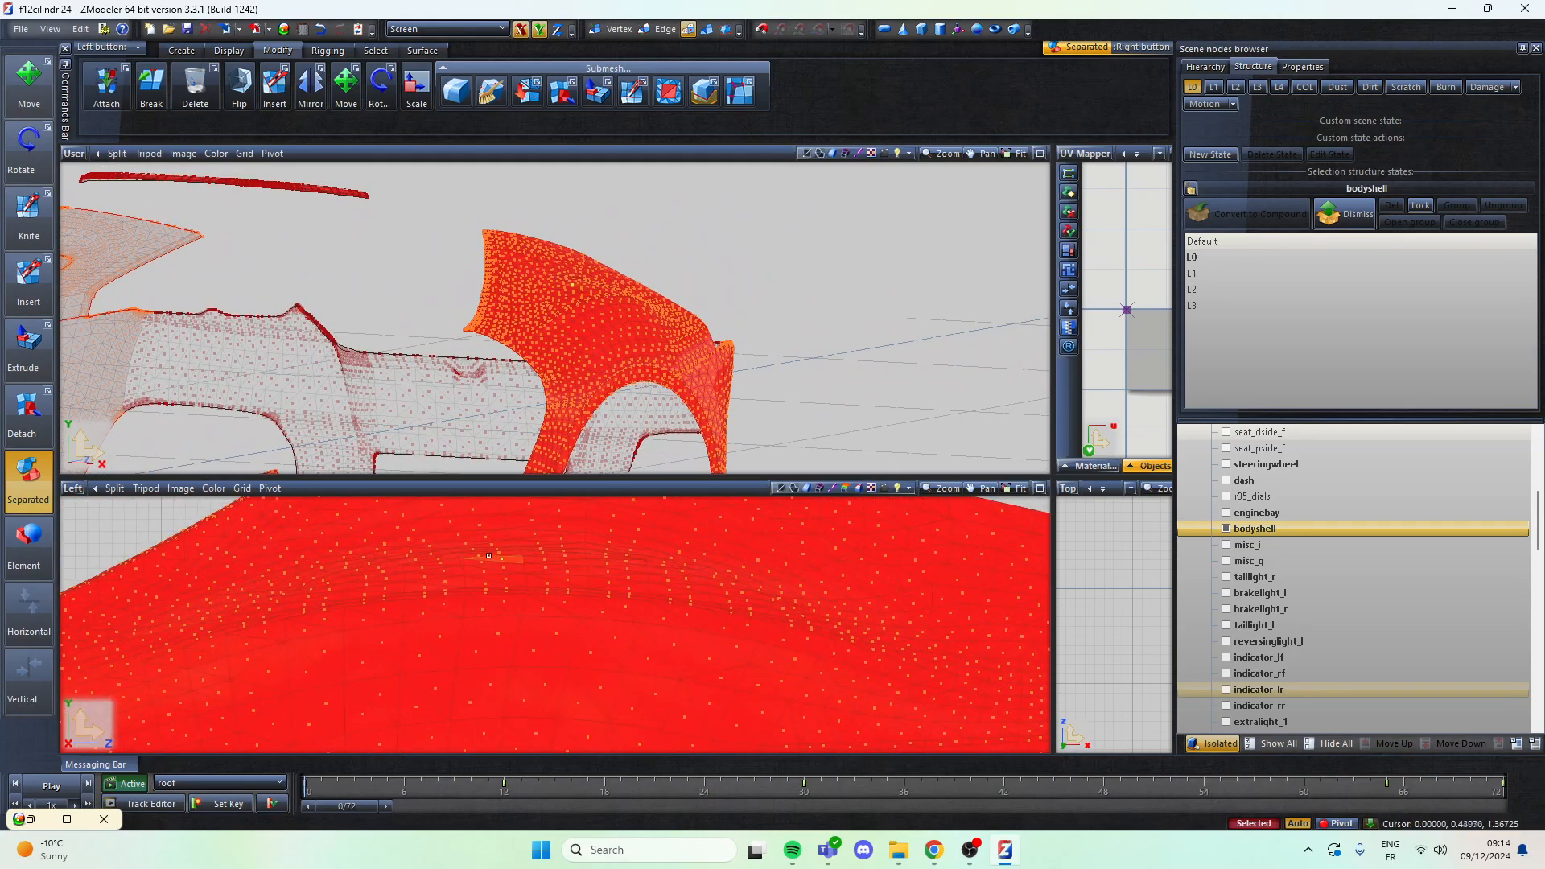
pyautogui.scroll(5, 571, 286)
pyautogui.moveTo(573, 286); pyautogui.dragTo(538, 370, button='middle')
pyautogui.scroll(-4, 573, 617)
pyautogui.scroll(3, 581, 565)
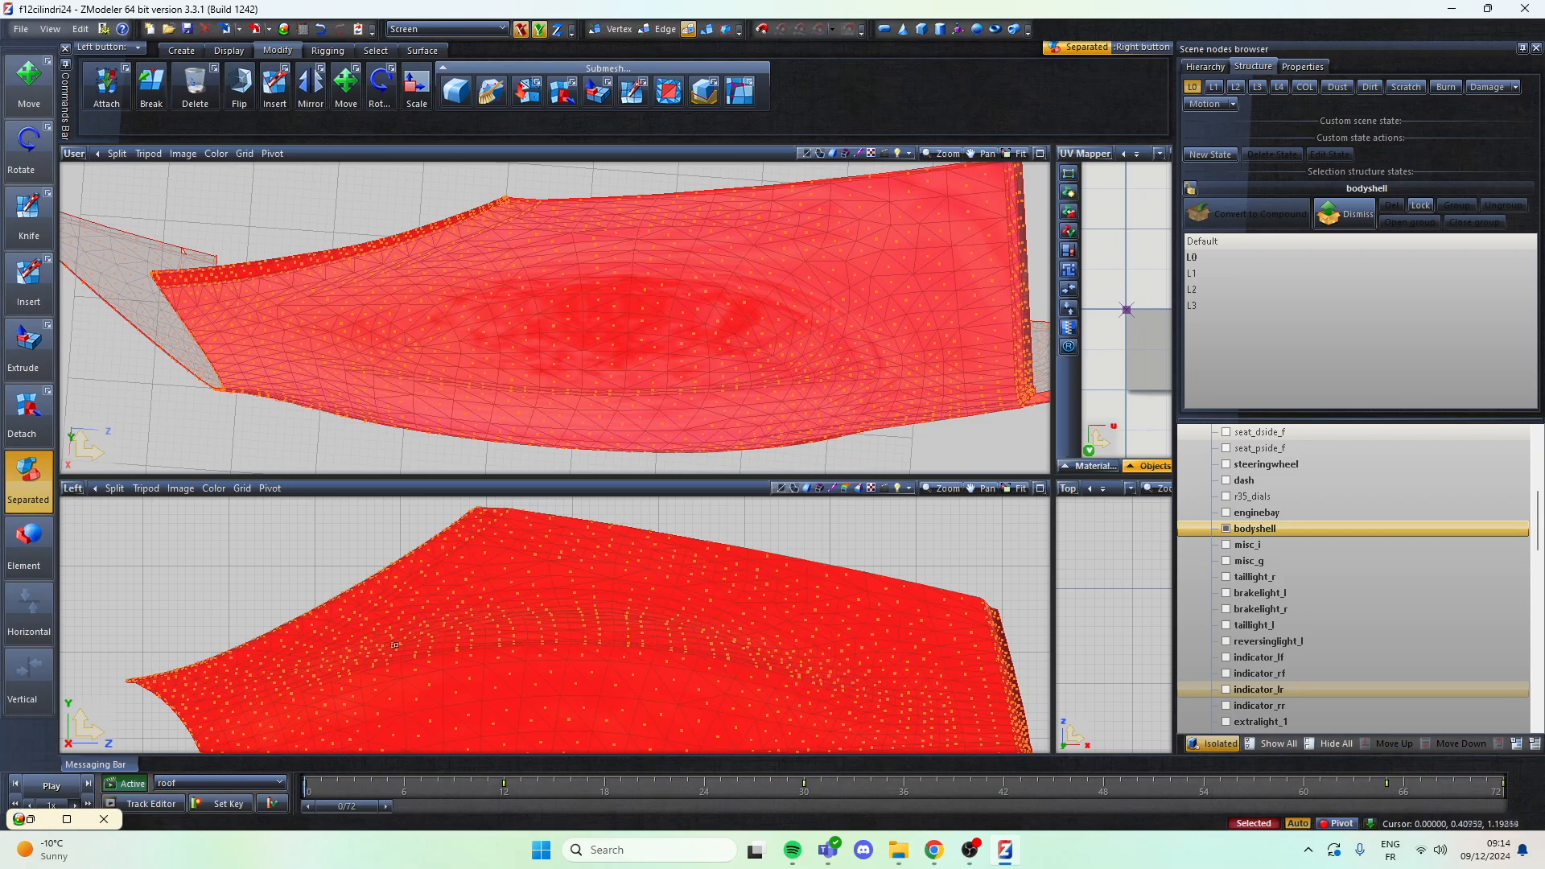
# Step: Deselect bodyshell polygons by material at L0, covering the materials listed after body [PAINT:1] through black
pyautogui.scroll(-5, 367, 659)
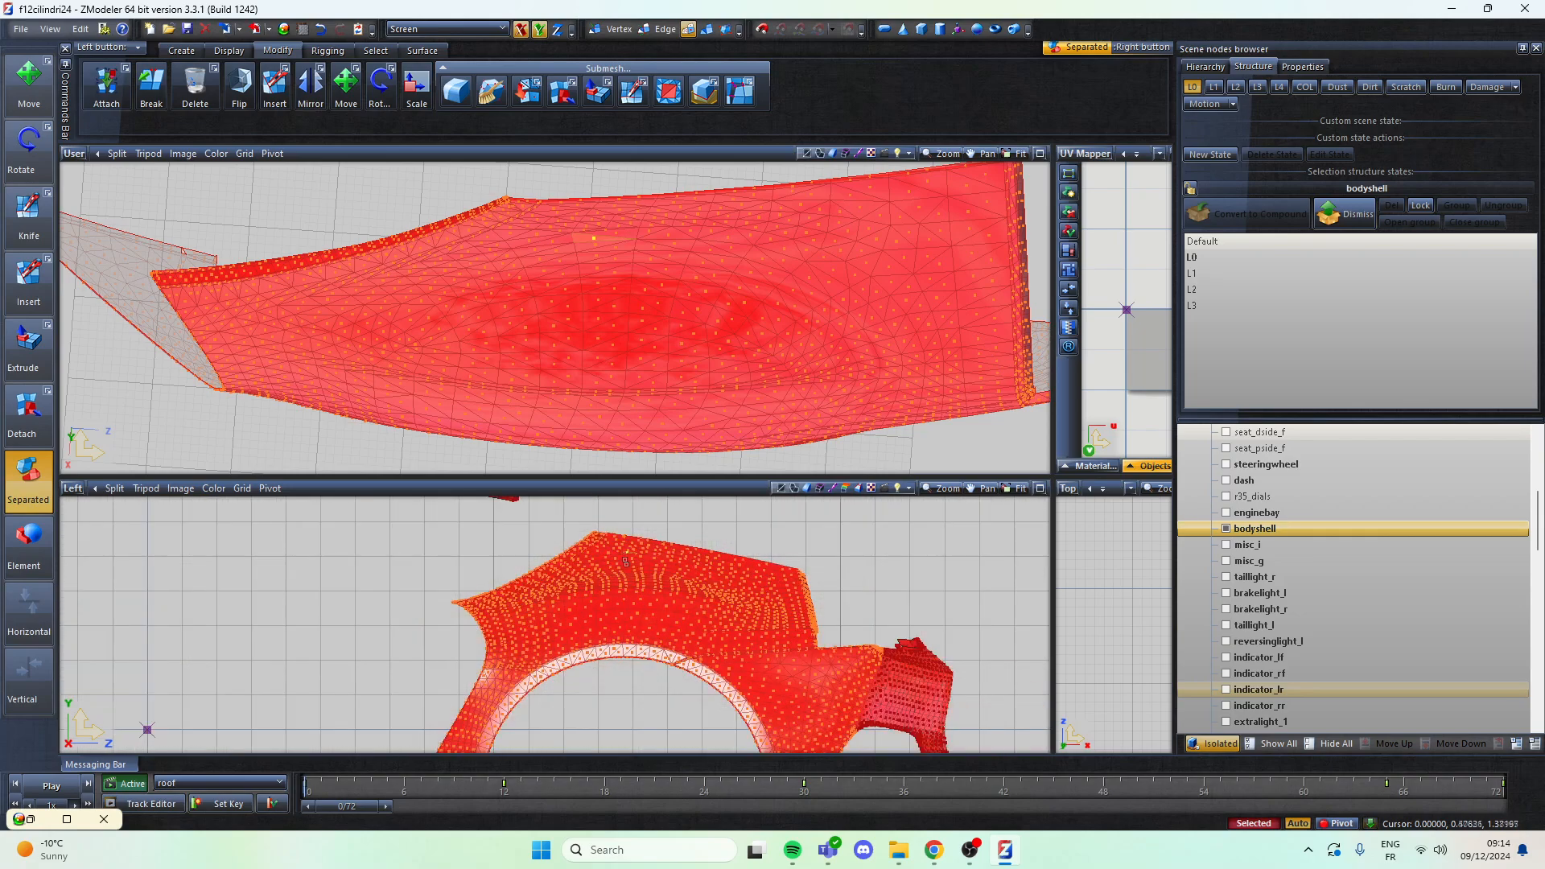
pyautogui.scroll(3, 743, 645)
pyautogui.scroll(-5, 762, 292)
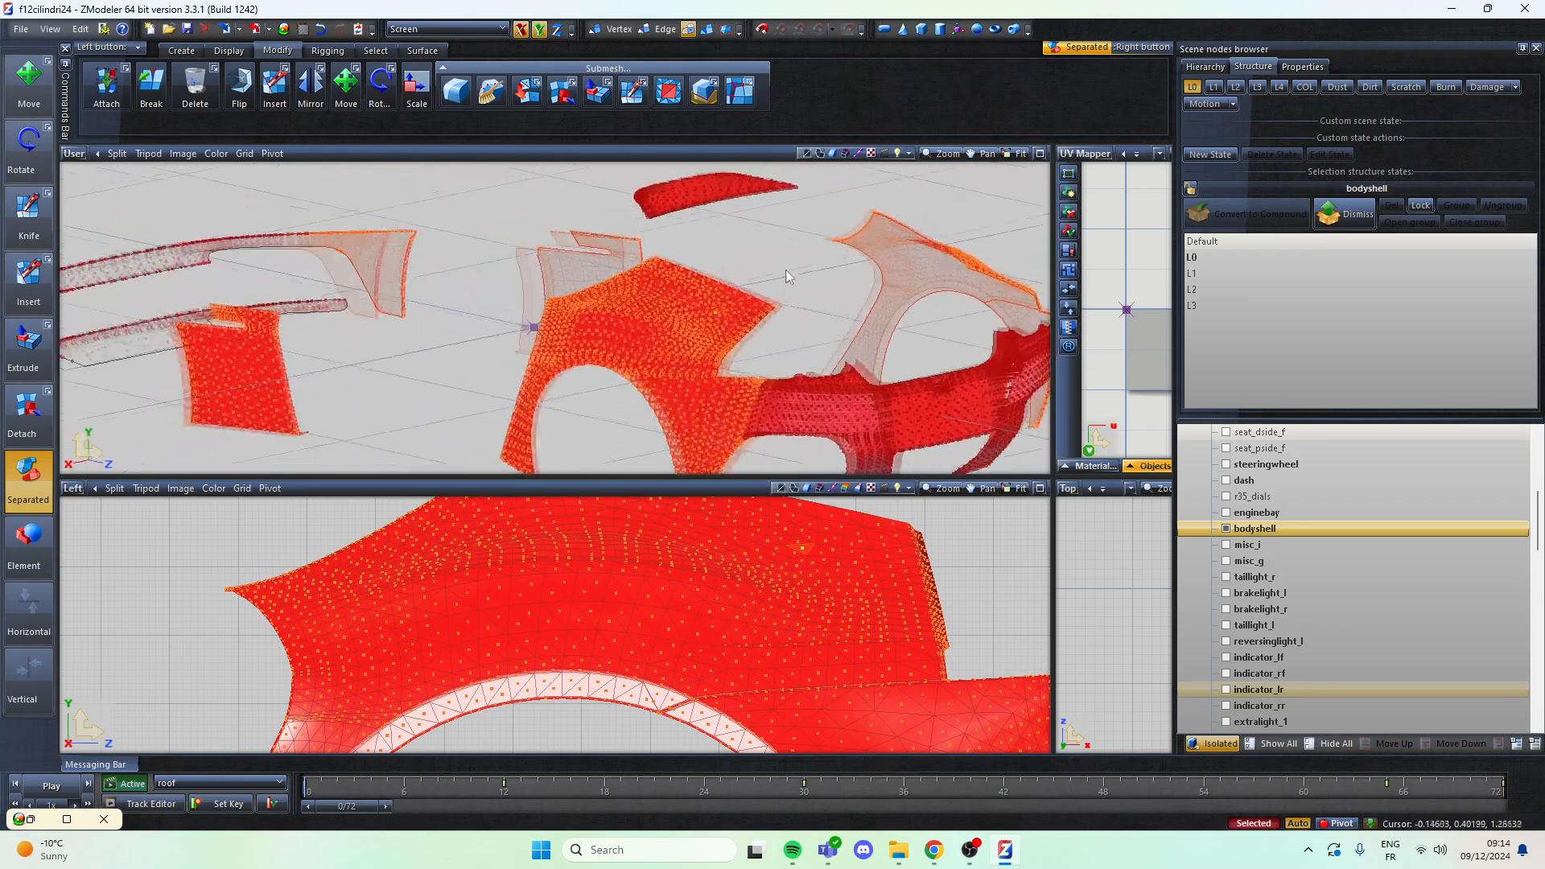
pyautogui.scroll(6, 762, 293)
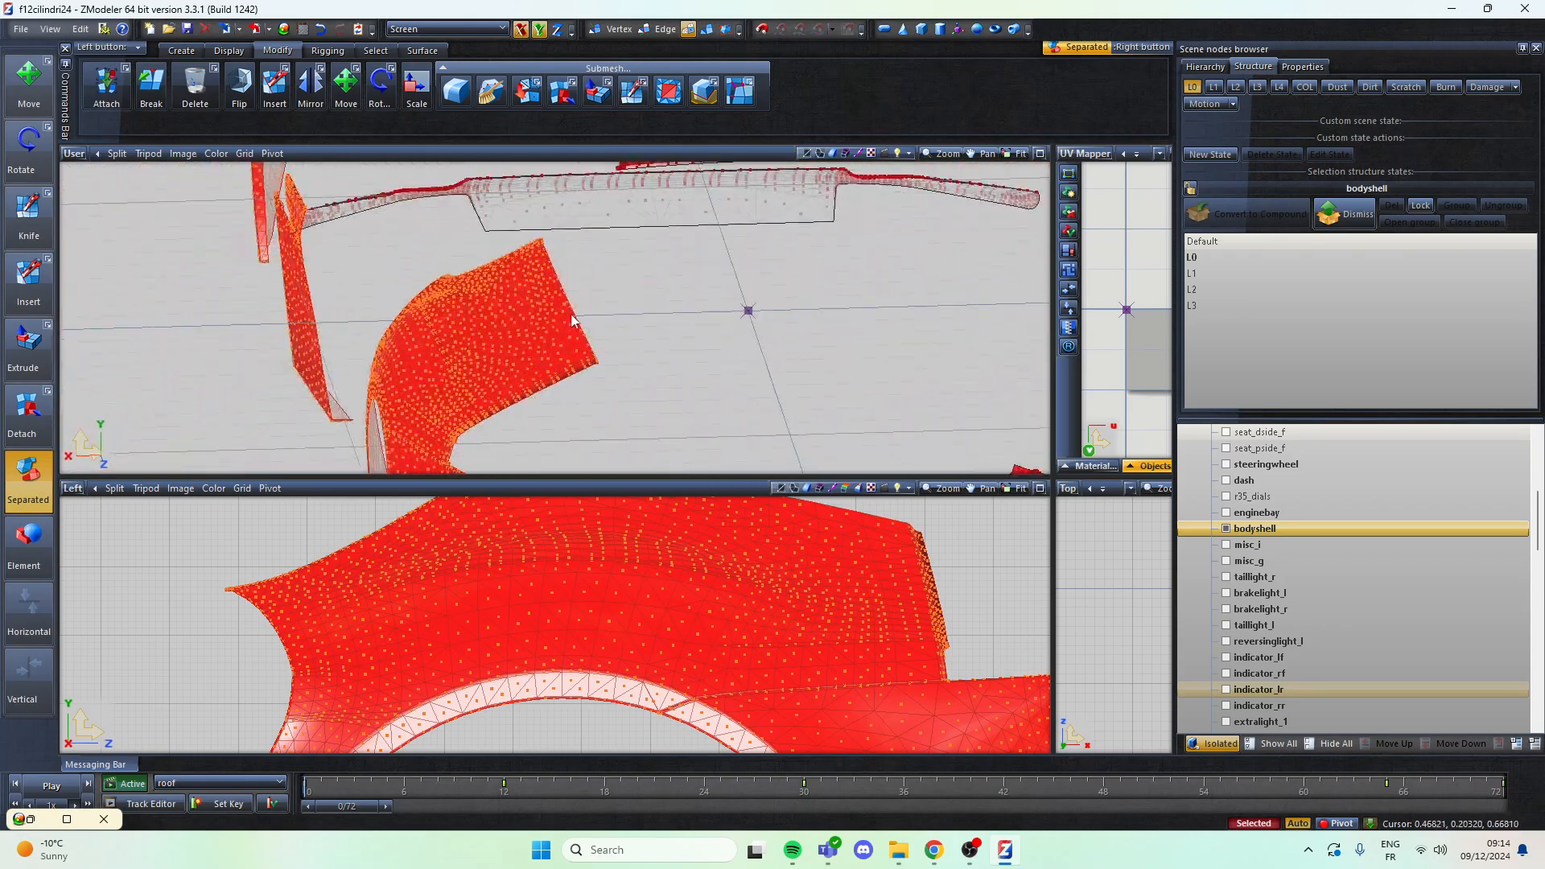
pyautogui.scroll(-6, 682, 589)
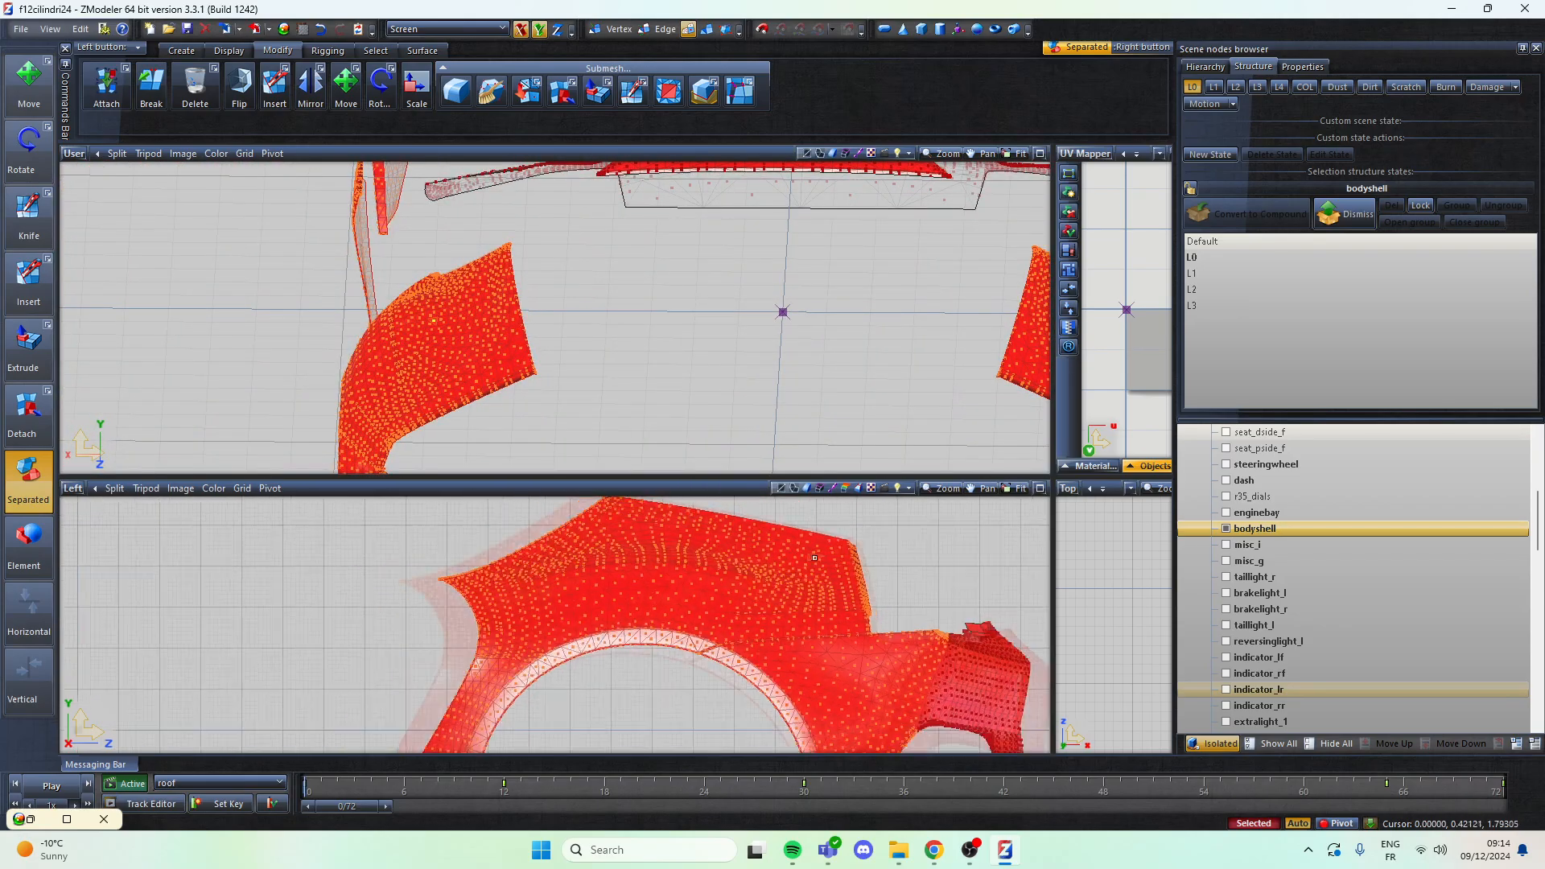
pyautogui.click(374, 51)
pyautogui.click(647, 84)
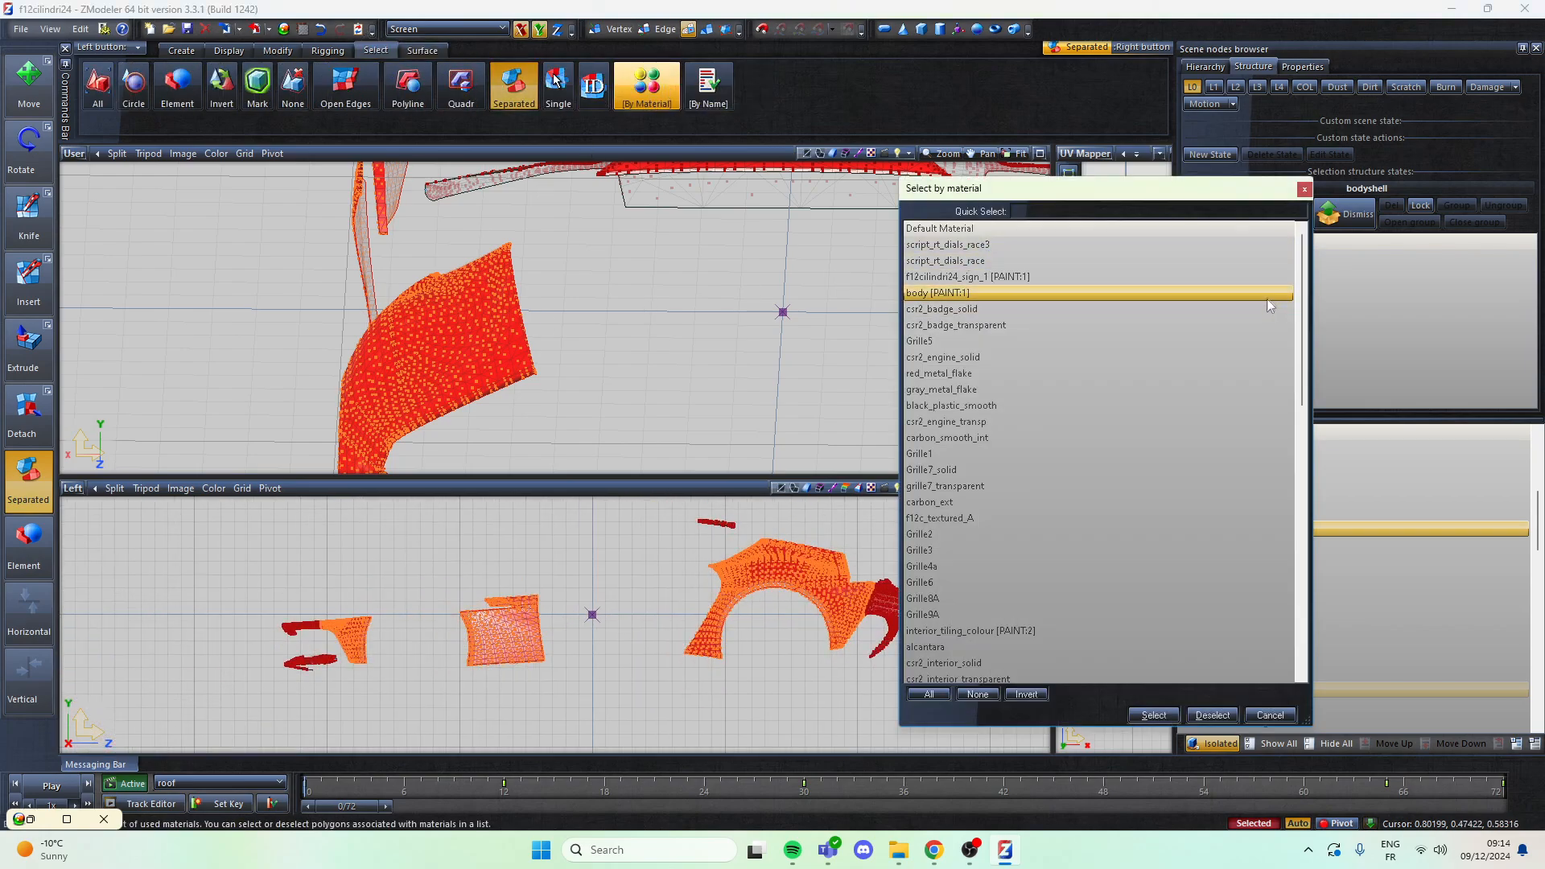
pyautogui.moveTo(1301, 324); pyautogui.dragTo(1301, 603)
pyautogui.keyDown('shift'); pyautogui.click(1225, 665); pyautogui.keyUp('shift')
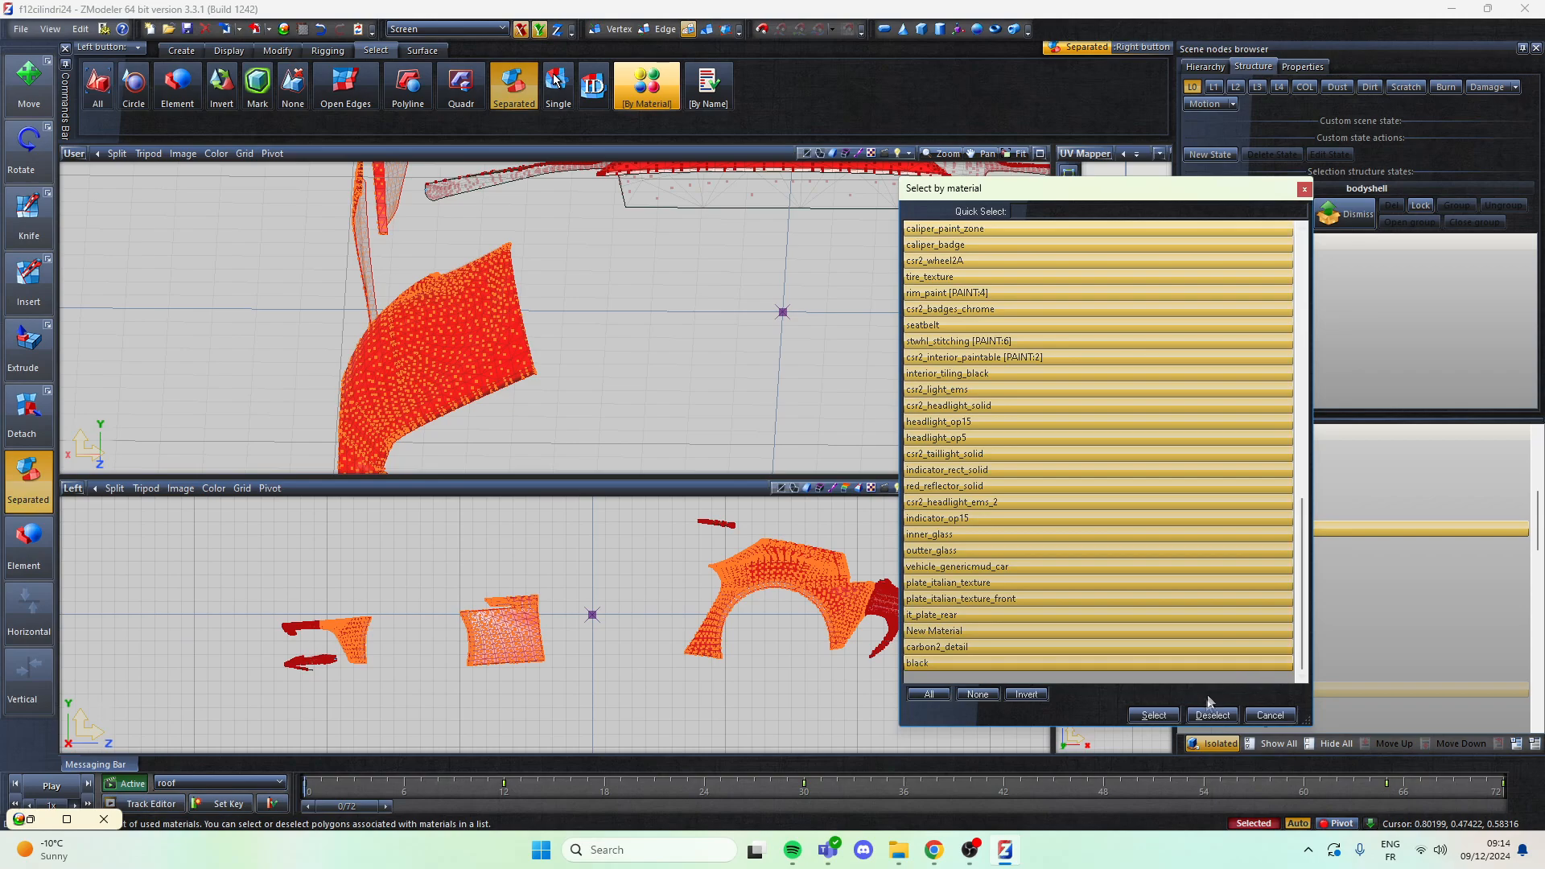
pyautogui.click(1207, 714)
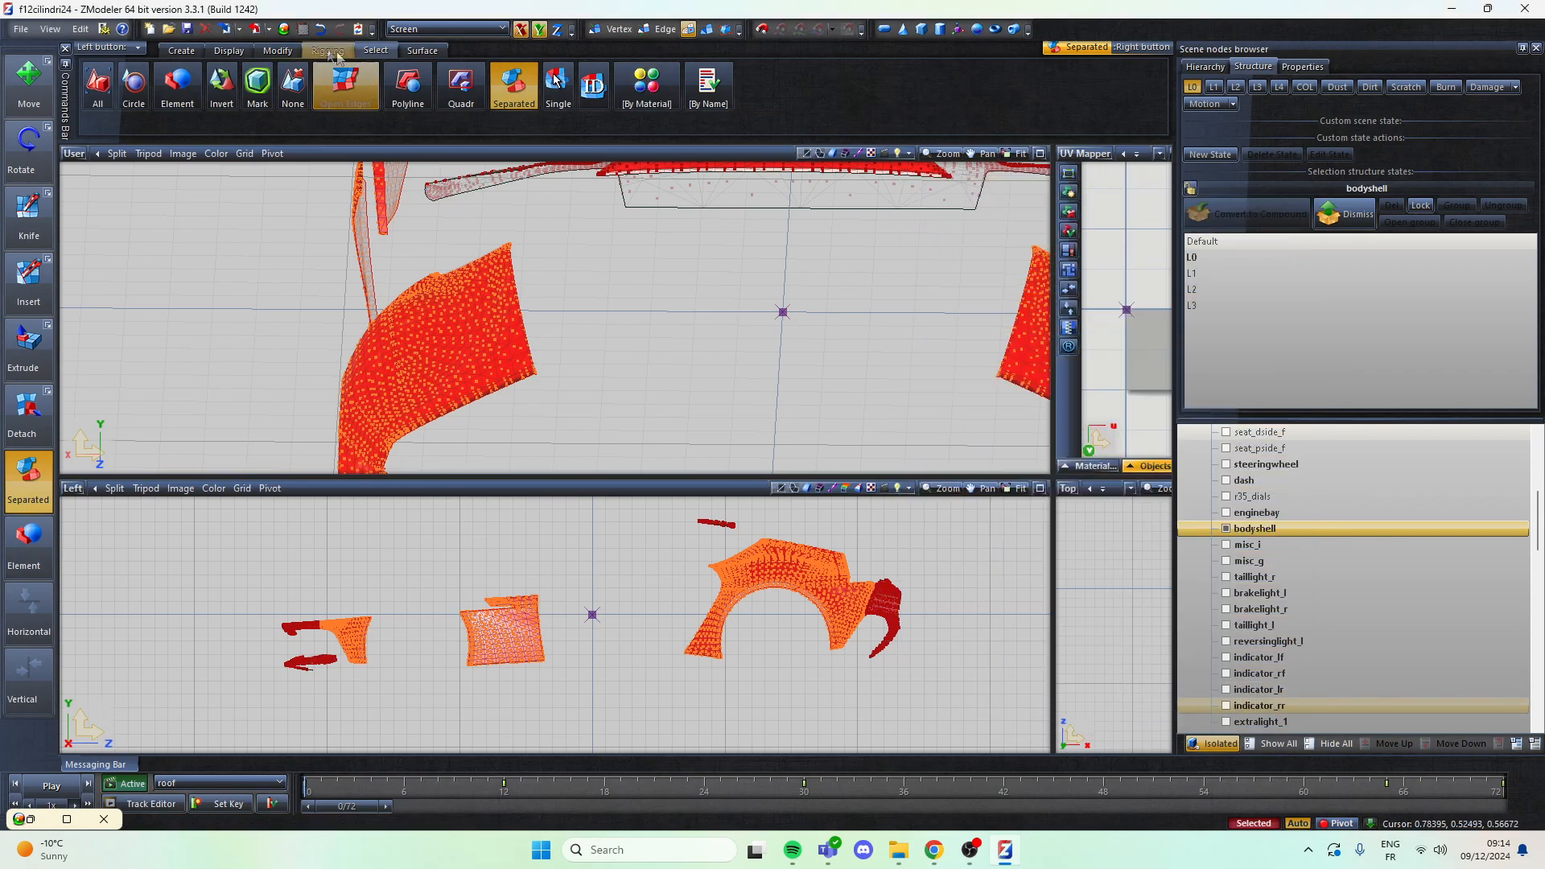
# Step: Detach the selected rear wing, side panel and front wing polygons from the bodyshell at L0
pyautogui.click(290, 53)
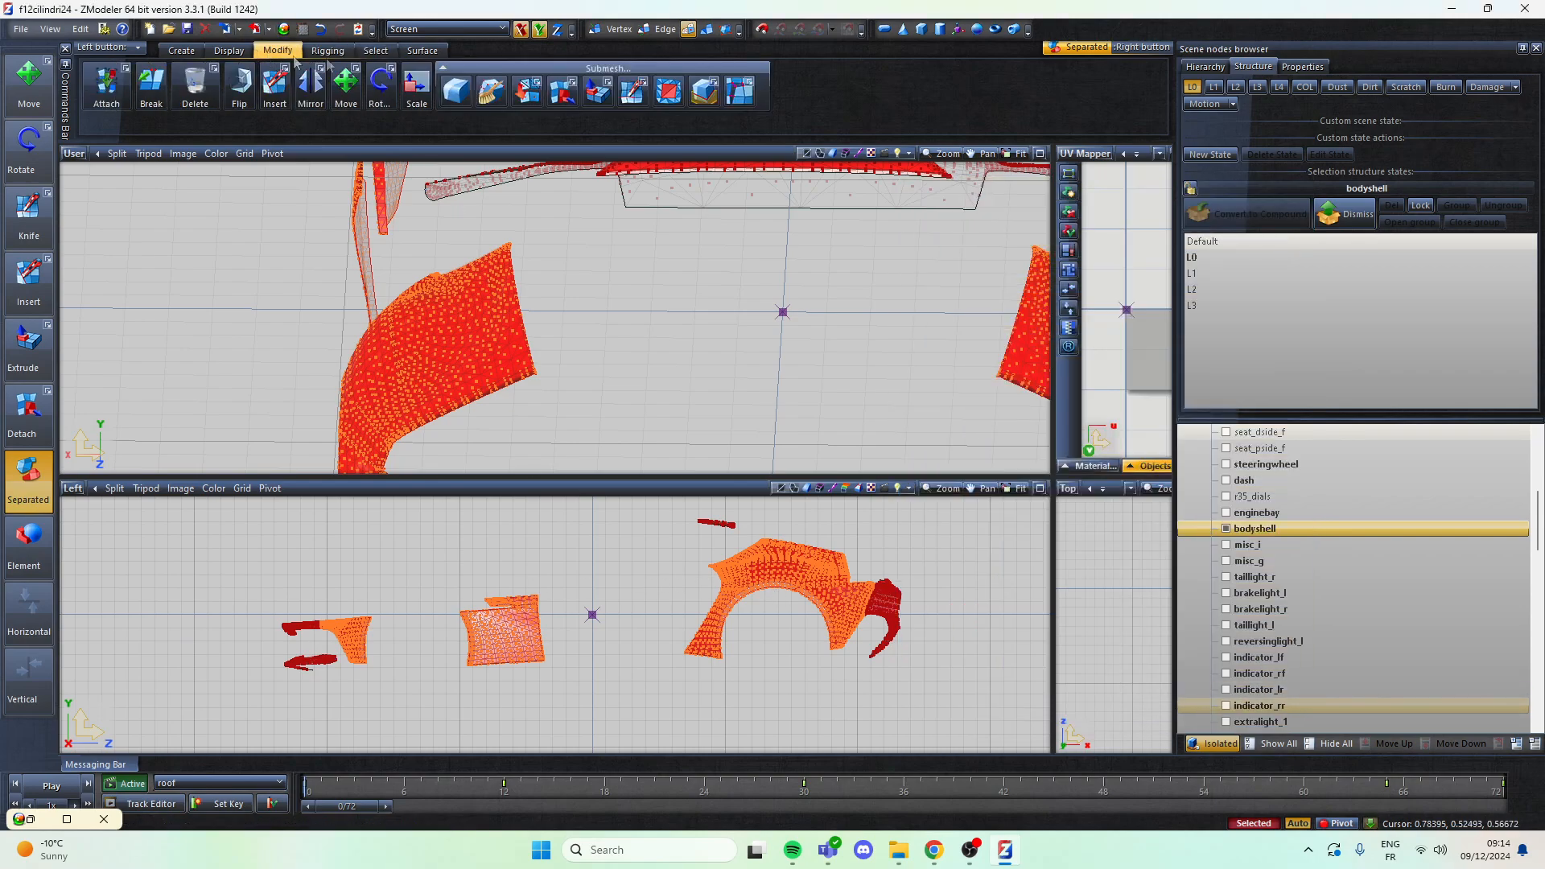
pyautogui.click(752, 570)
pyautogui.moveTo(610, 556); pyautogui.dragTo(644, 594)
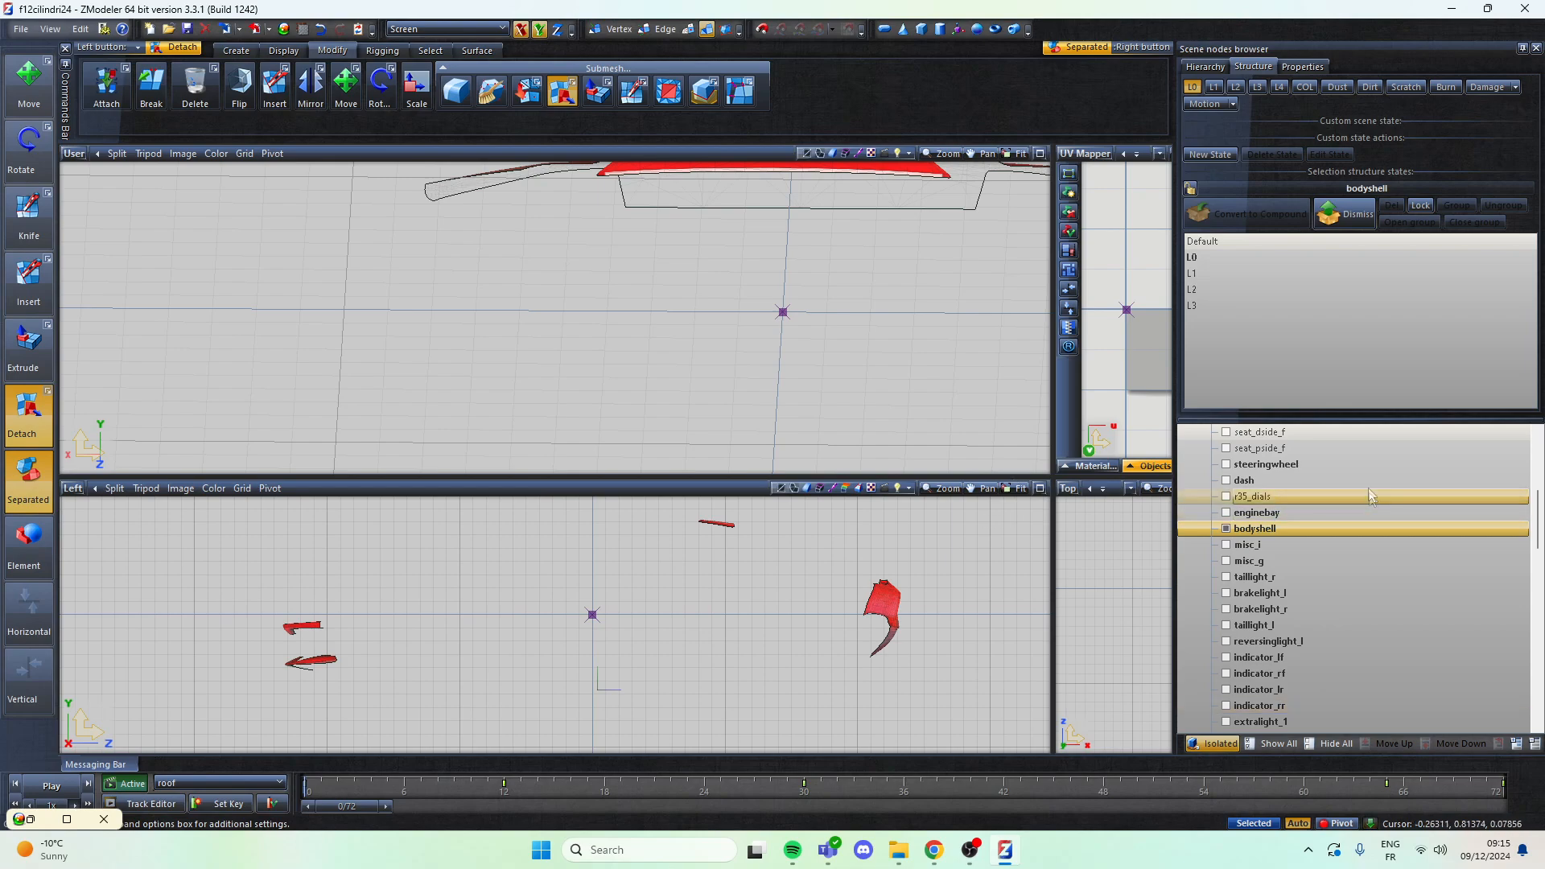
# Step: Select the bodyshell's rear wing and side panel polygons at L1, separating them from the rear bumper along the shared edge
pyautogui.click(1213, 95)
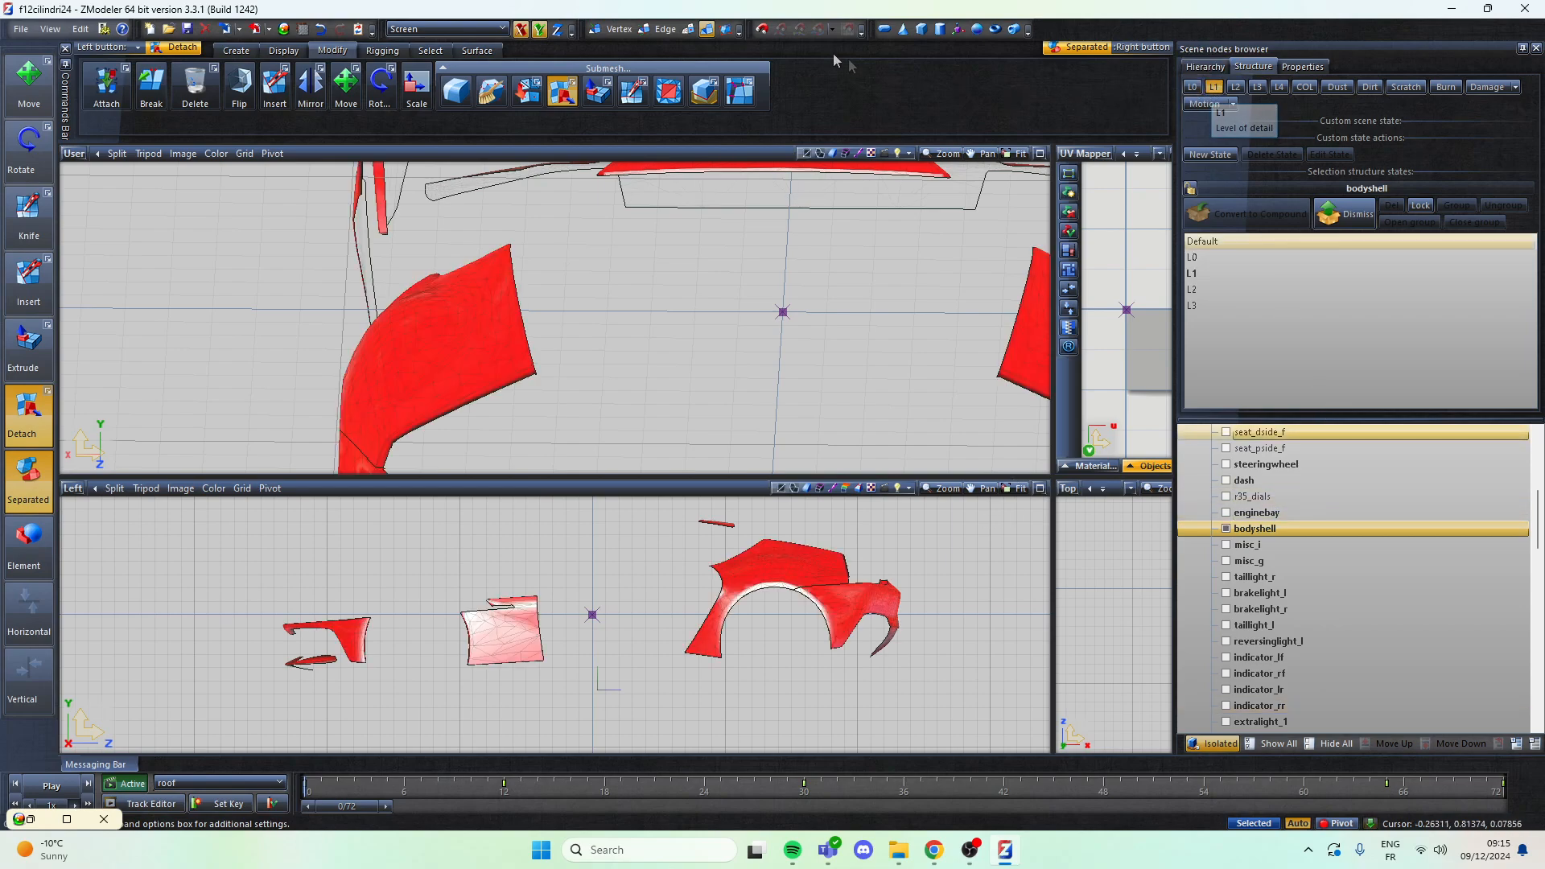
pyautogui.rightClick(700, 636)
pyautogui.scroll(5, 662, 645)
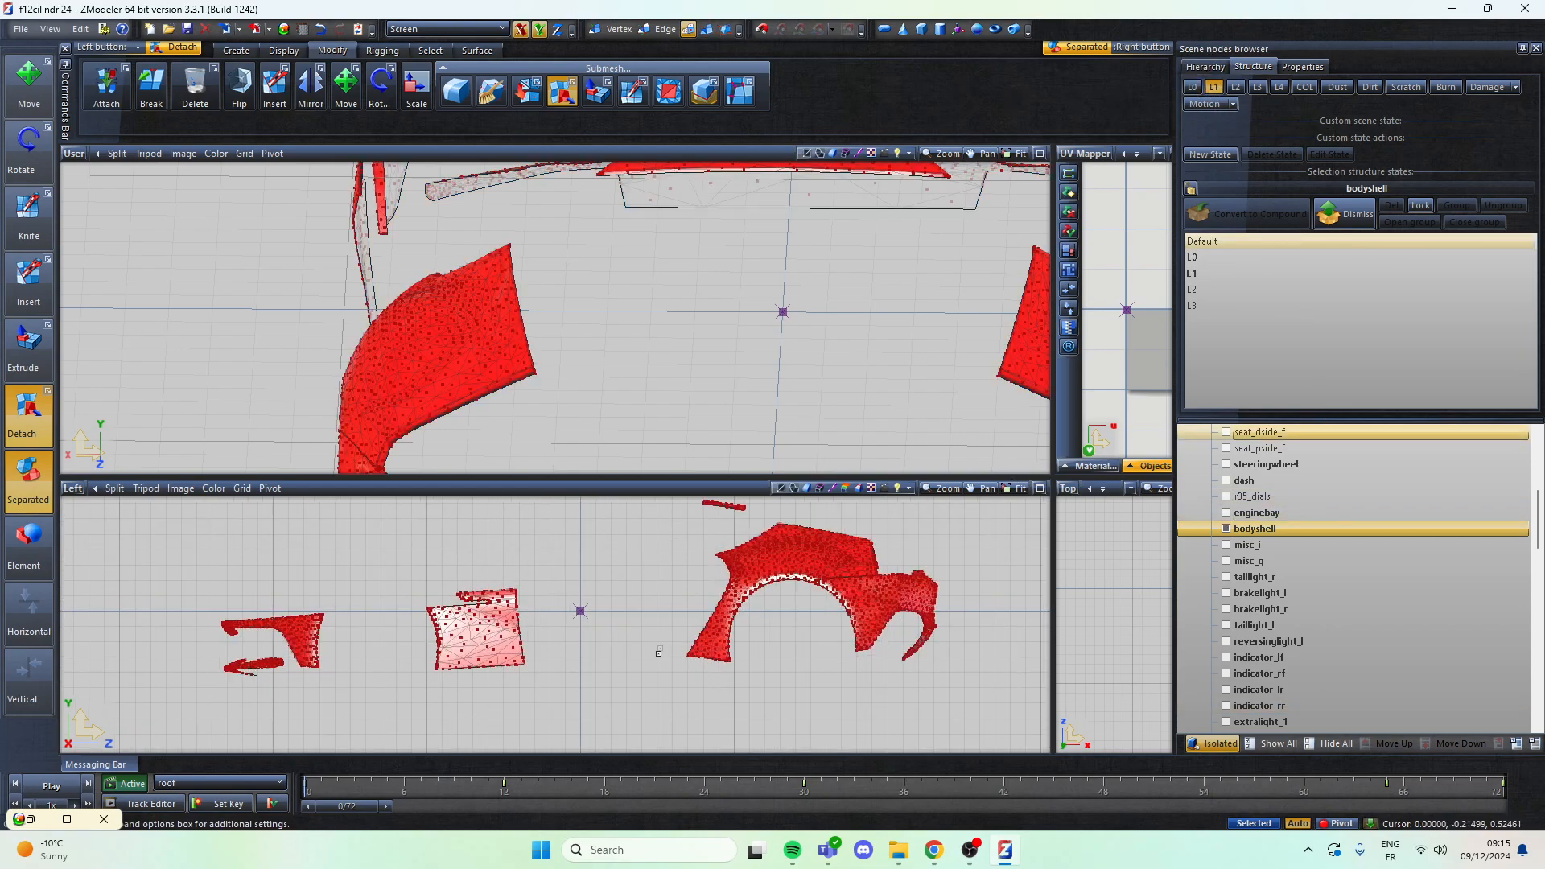
pyautogui.rightClick(877, 599)
pyautogui.press('space')
pyautogui.click(452, 532)
pyautogui.scroll(-5, 1261, 676)
pyautogui.scroll(5, 1261, 676)
pyautogui.click(1257, 612)
pyautogui.moveTo(818, 517); pyautogui.dragTo(879, 656)
pyautogui.press('Escape')
pyautogui.scroll(5, 853, 596)
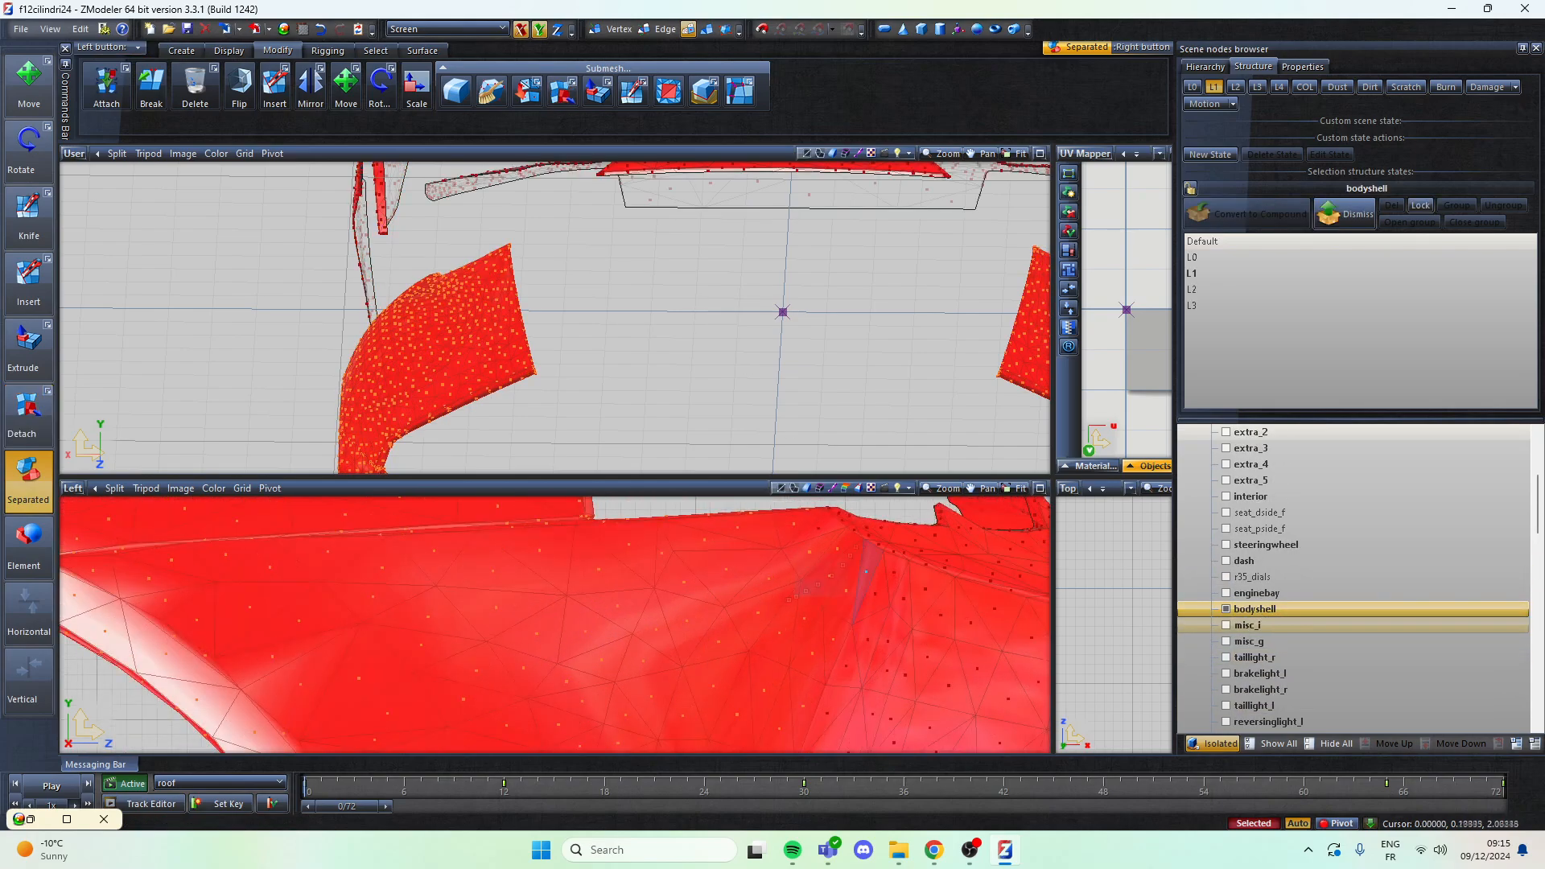
# Step: Refine the L1 selection on the front wing where it meets the narrow upper front bumper strip
pyautogui.moveTo(692, 724); pyautogui.dragTo(771, 622, button='middle')
pyautogui.scroll(-8, 853, 684)
pyautogui.scroll(5, 419, 616)
pyautogui.rightClick(672, 556)
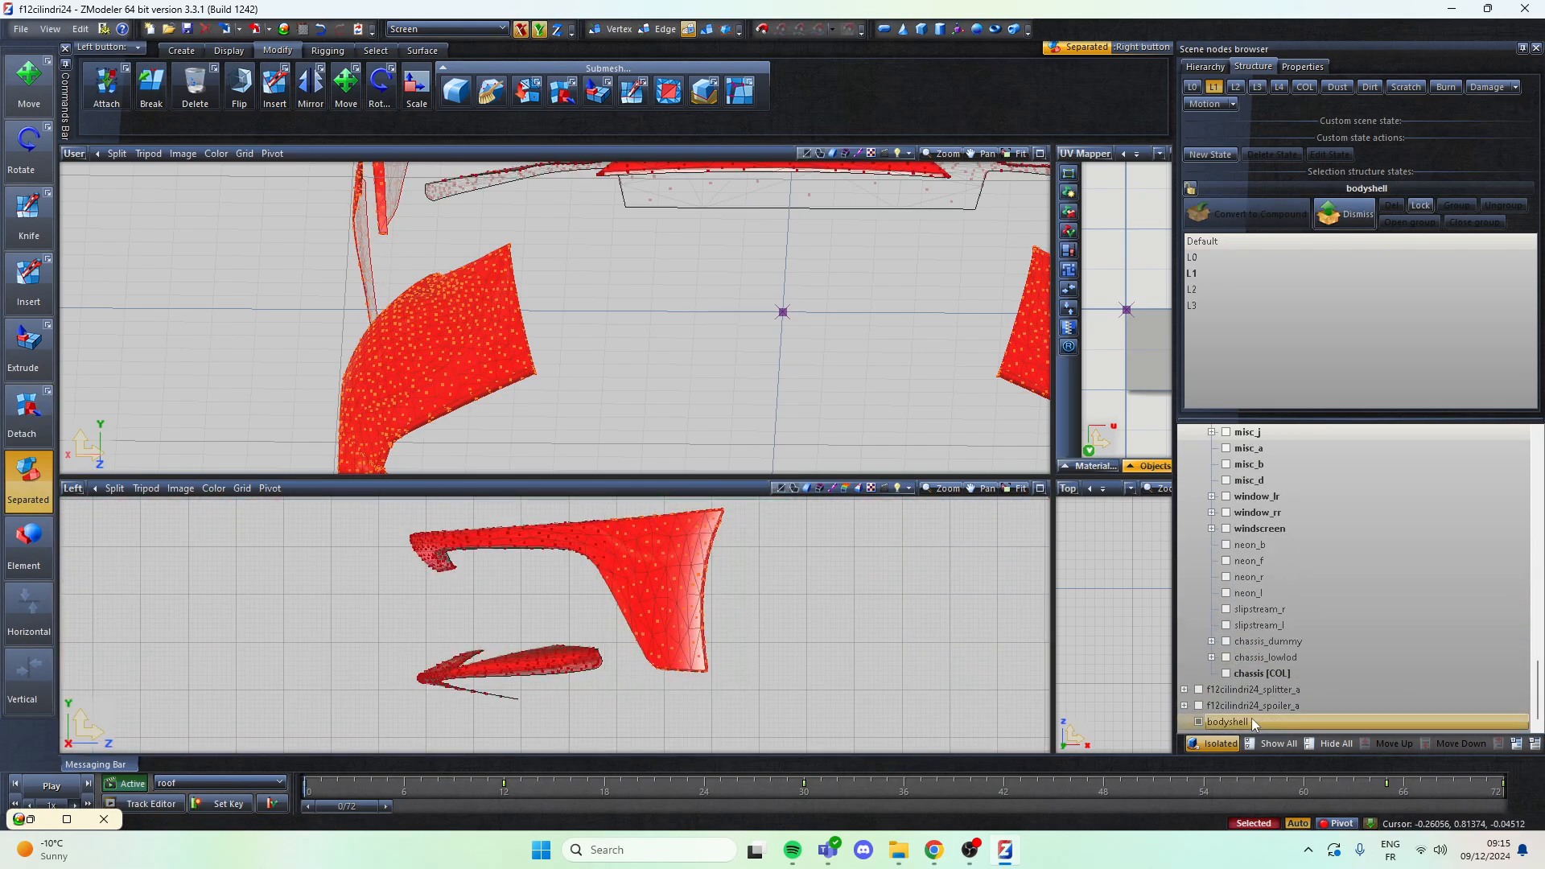
pyautogui.scroll(5, 1257, 656)
pyautogui.click(1255, 658)
pyautogui.scroll(4, 684, 573)
pyautogui.scroll(-4, 690, 573)
pyautogui.keyDown('alt'); pyautogui.moveTo(451, 322); pyautogui.dragTo(419, 322, button='middle'); pyautogui.keyUp('alt')
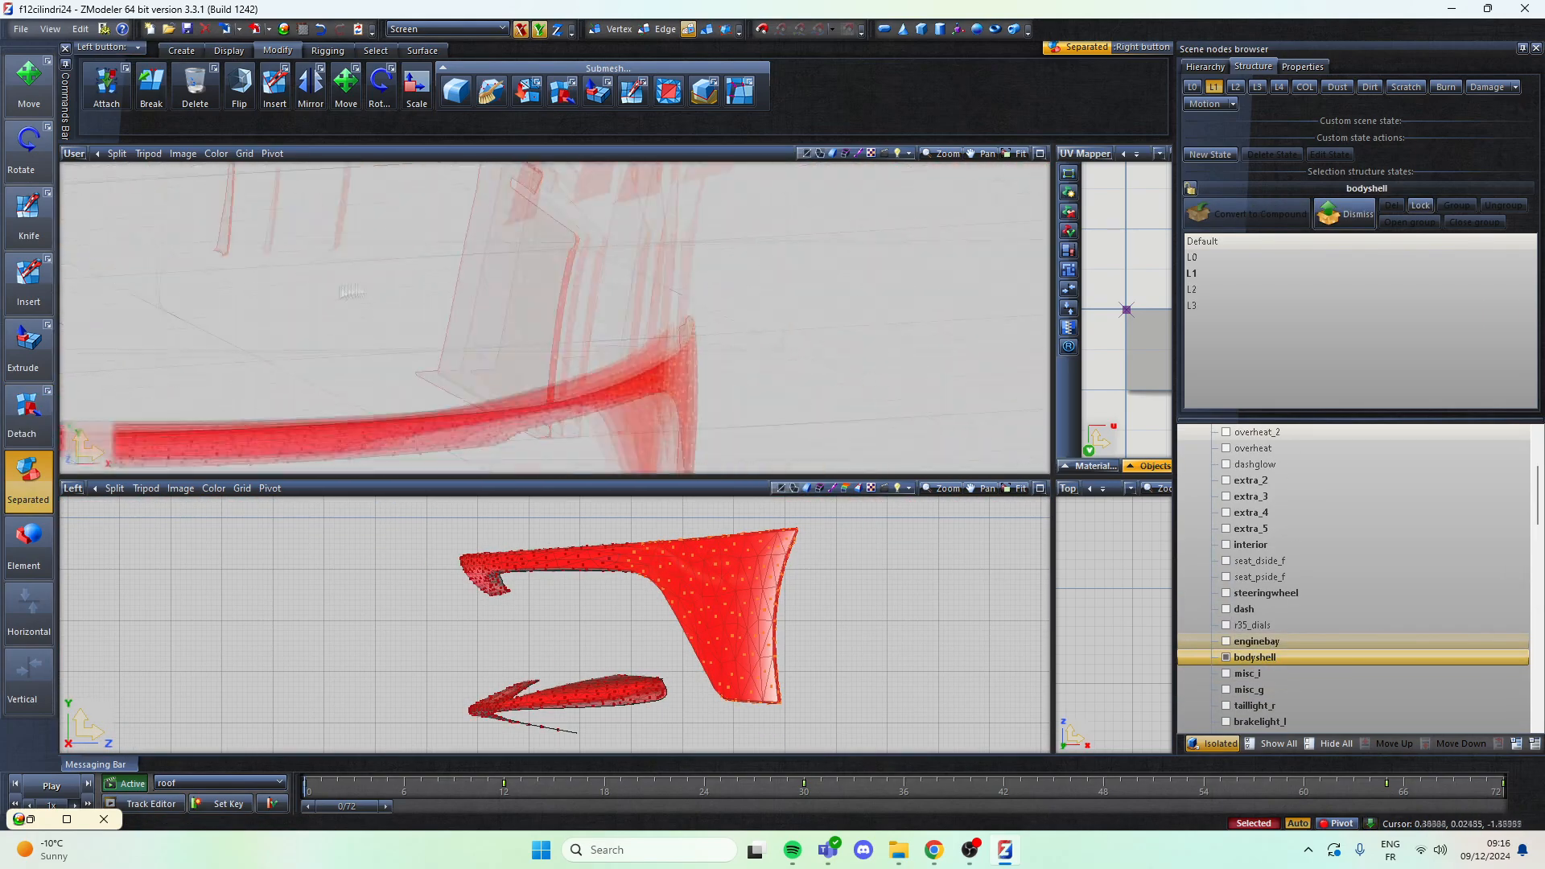
# Step: Detach the selected wing and side panel polygons from the bodyshell at L1
pyautogui.click(29, 414)
pyautogui.click(632, 282)
pyautogui.press('space')
pyautogui.press('4')
pyautogui.keyDown('alt'); pyautogui.moveTo(563, 322); pyautogui.dragTo(612, 338, button='middle'); pyautogui.keyUp('alt')
# Step: Select the rear wing, side panel and front wing polygons at L2 and detach them from the bodyshell
pyautogui.click(1235, 87)
pyautogui.press('3')
pyautogui.press('space')
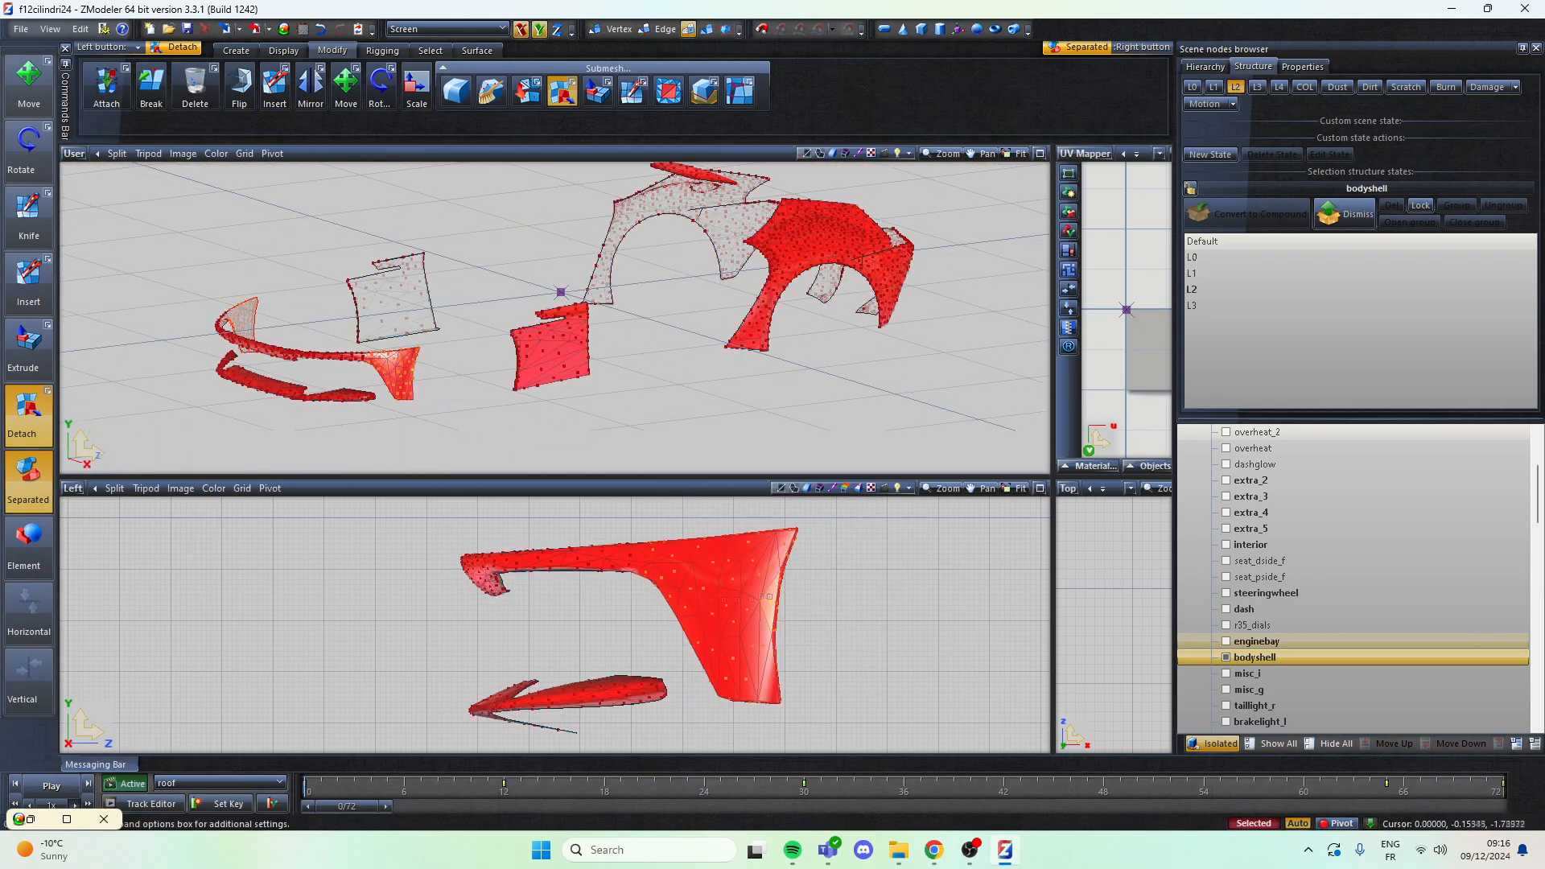
pyautogui.scroll(-6, 769, 604)
pyautogui.scroll(5, 925, 615)
pyautogui.scroll(4, 894, 640)
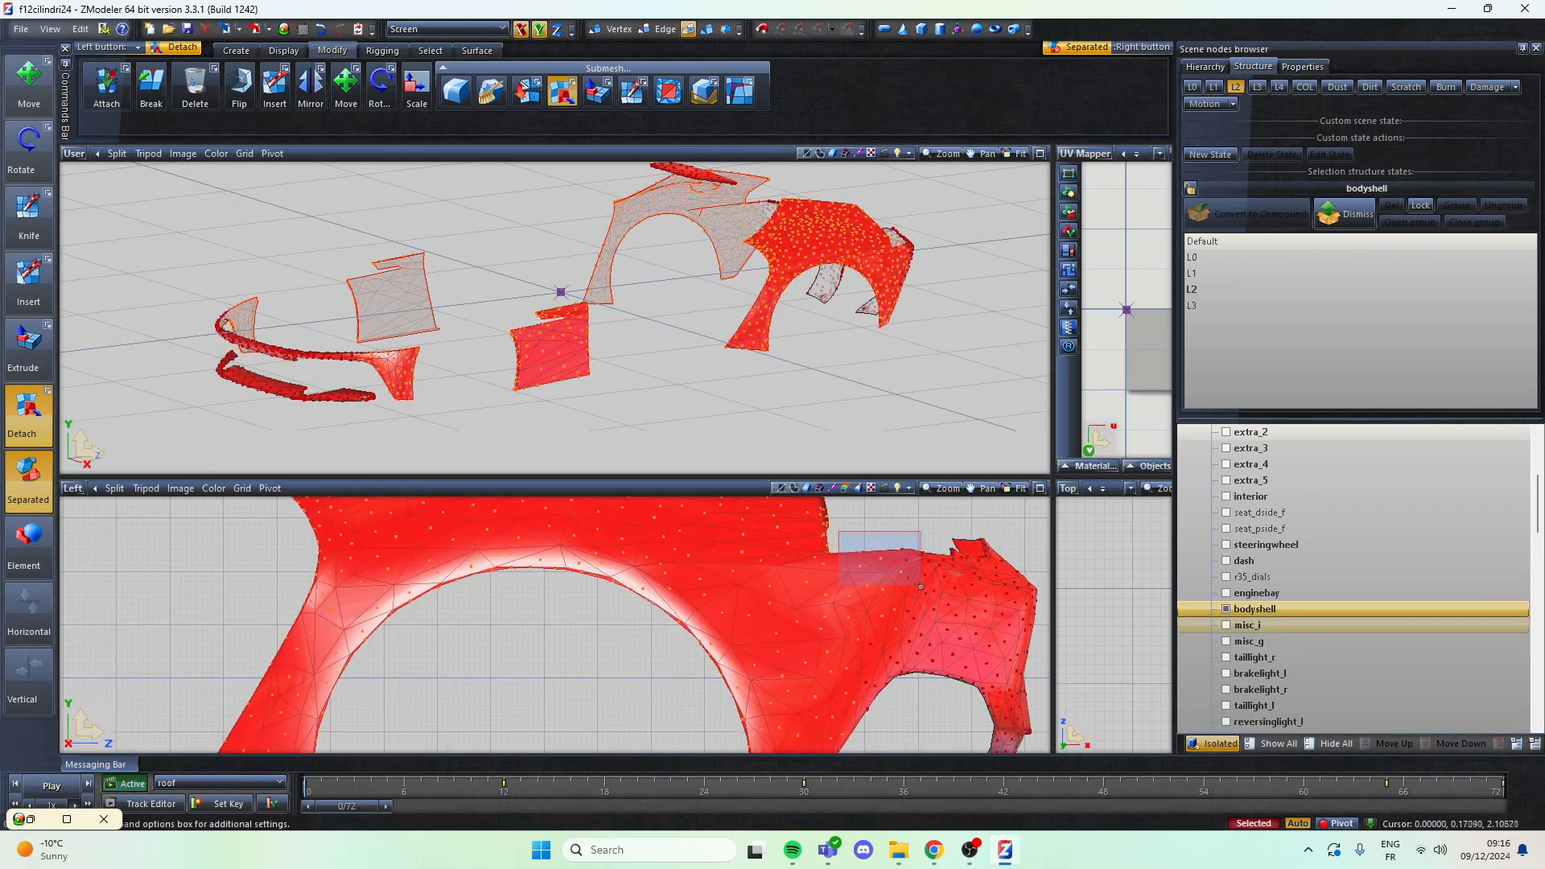
pyautogui.scroll(-6, 881, 604)
pyautogui.click(837, 575)
# Step: Select the rear wing, side panel and front wing polygons at L3 and detach them from the bodyshell
pyautogui.click(1257, 87)
pyautogui.scroll(6, 419, 635)
pyautogui.rightClick(450, 564)
pyautogui.scroll(-6, 441, 579)
pyautogui.rightClick(588, 626)
pyautogui.scroll(2, 820, 579)
pyautogui.scroll(5, 946, 615)
pyautogui.rightClick(944, 616)
pyautogui.scroll(-7, 944, 615)
pyautogui.click(944, 616)
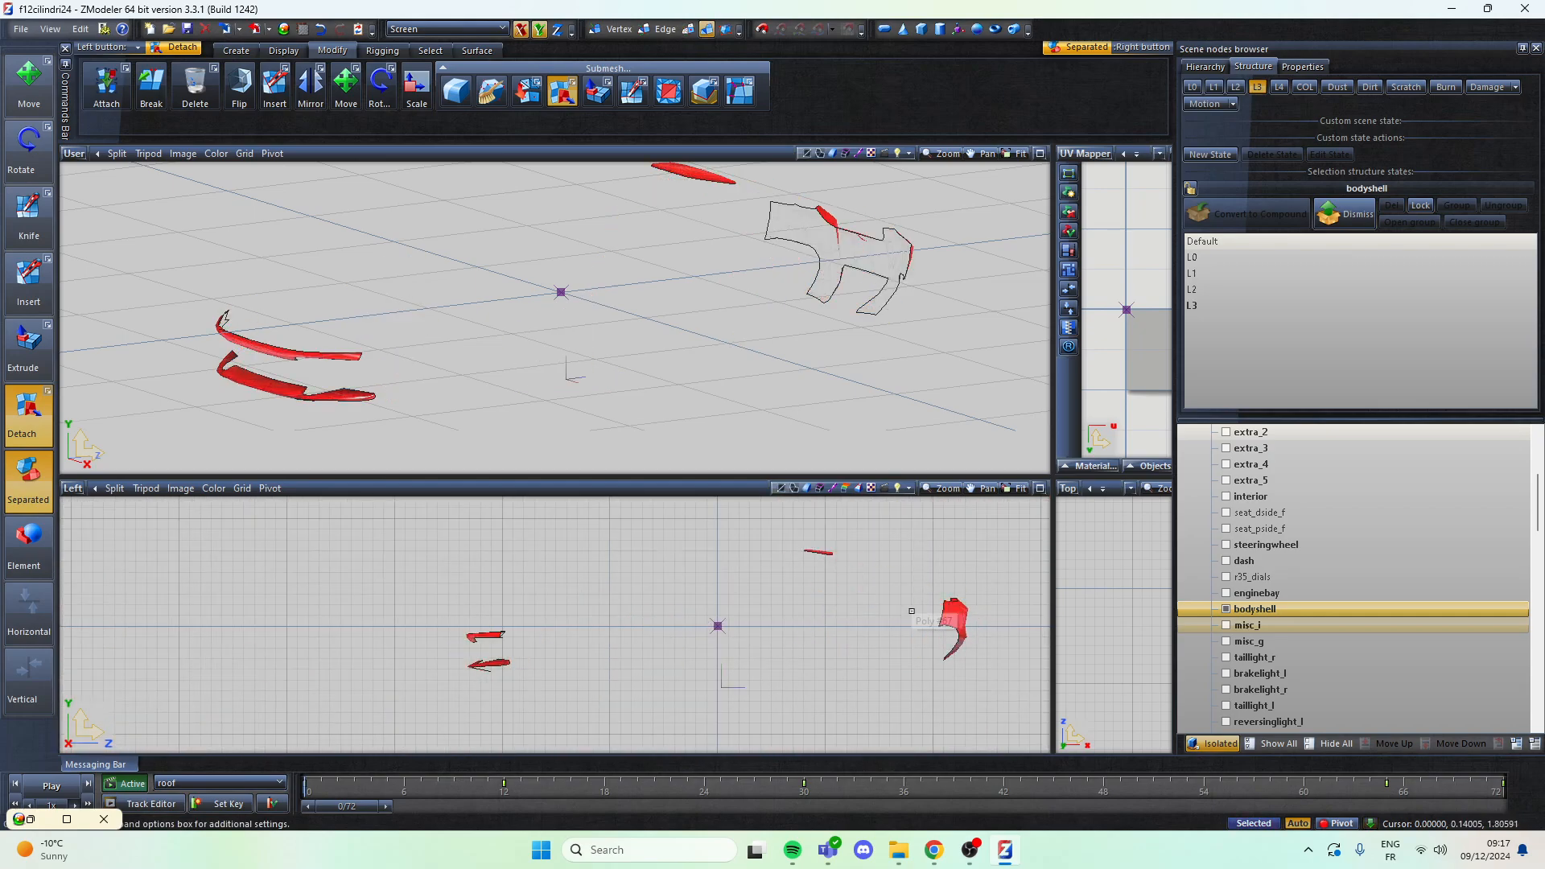
# Step: Leave the Detach tool and check the whole car at L3 and L0 with all parts shown
pyautogui.click(558, 98)
pyautogui.scroll(-2, 620, 288)
pyautogui.moveTo(619, 288); pyautogui.dragTo(757, 295, button='middle')
pyautogui.scroll(2, 724, 321)
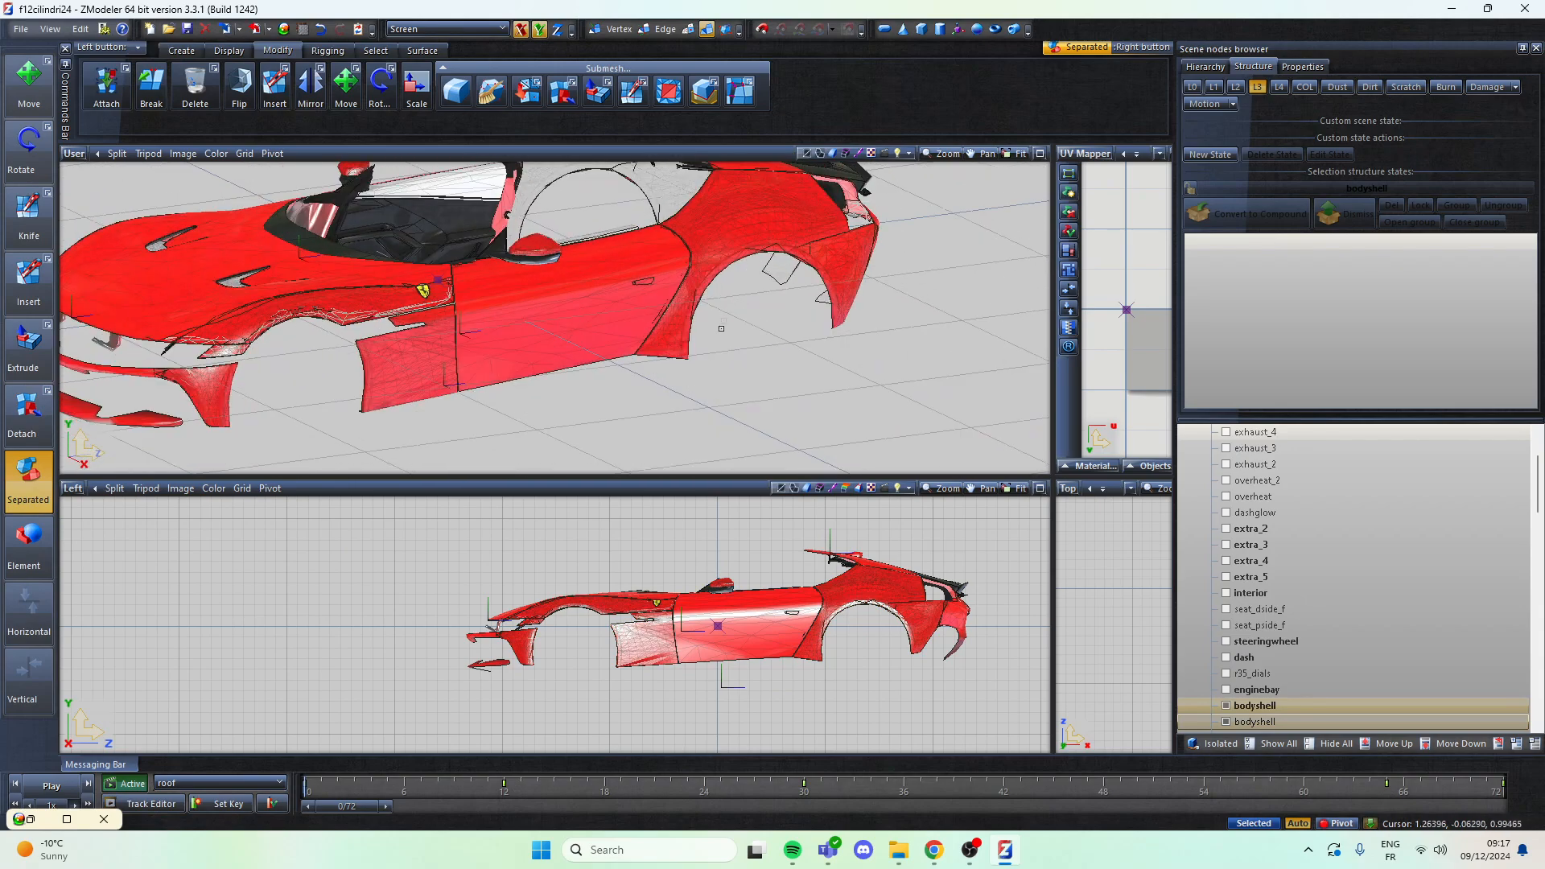
pyautogui.click(1193, 88)
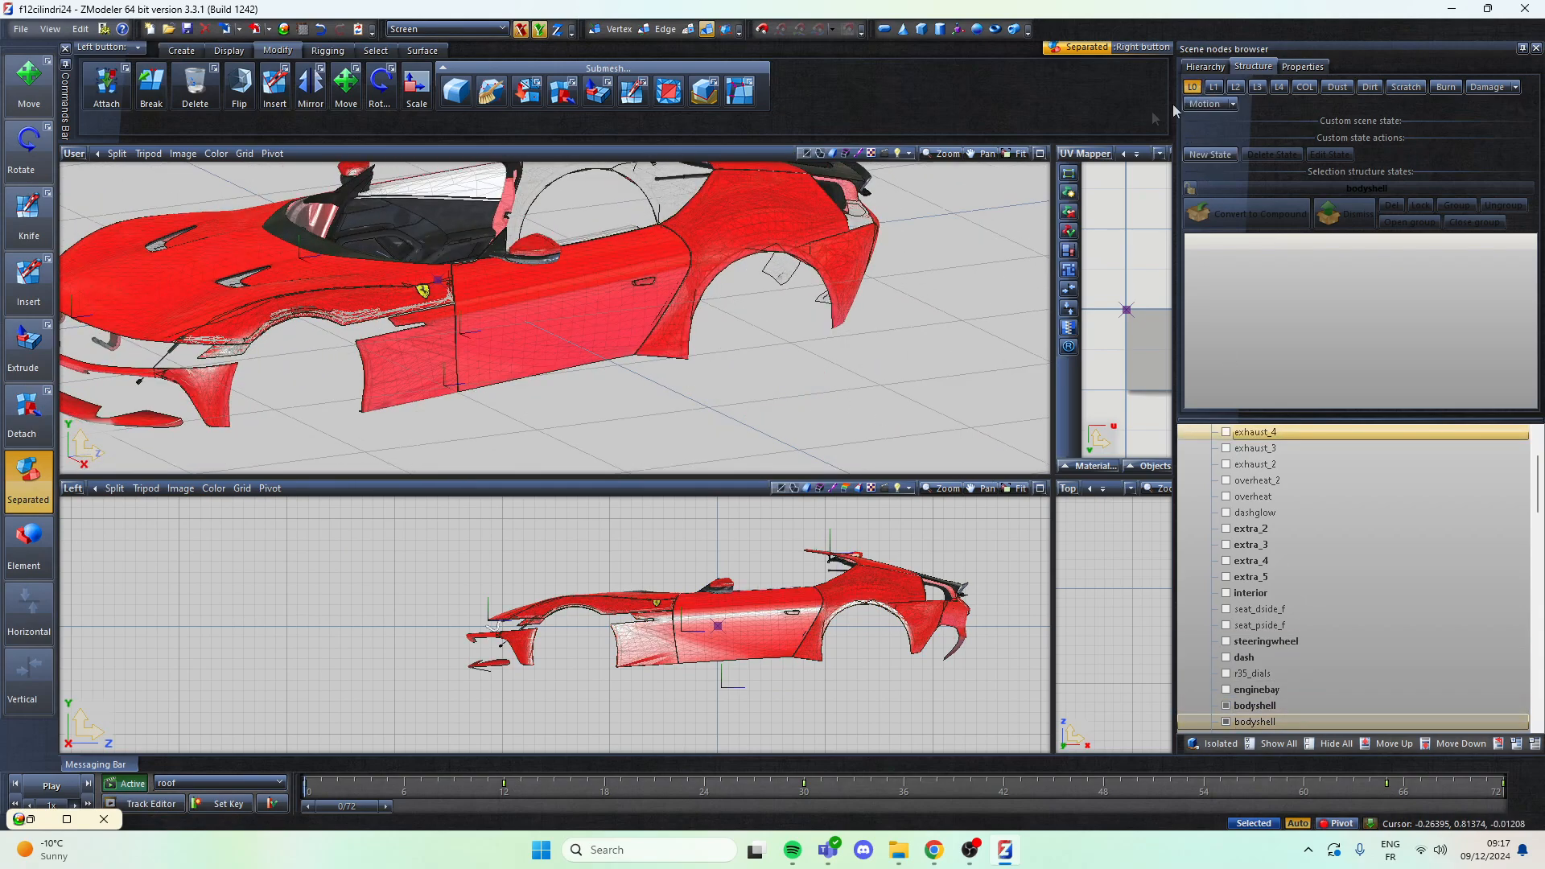
# Step: Isolate the original bodyshell at L0 with its remaining front and rear bumper pieces
pyautogui.click(1229, 742)
pyautogui.click(1260, 705)
pyautogui.scroll(-4, 906, 263)
pyautogui.moveTo(906, 267); pyautogui.dragTo(705, 259, button='middle')
pyautogui.scroll(2, 924, 288)
pyautogui.scroll(-3, 924, 288)
pyautogui.scroll(-3, 730, 194)
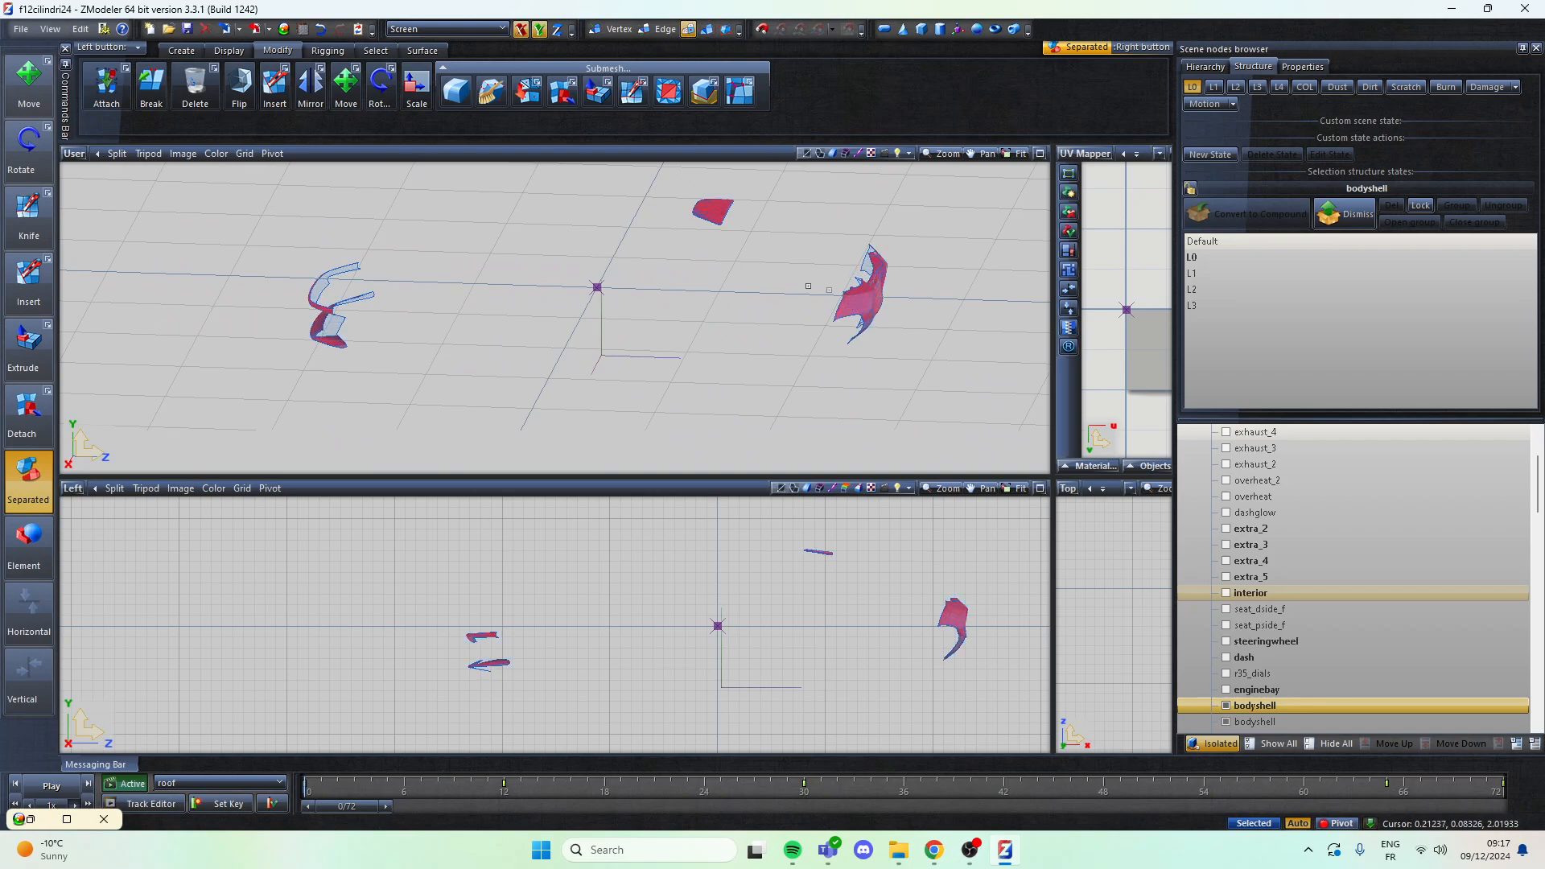
# Step: Select the front bumper's upper strip and detach it from the bodyshell at L0 and L1
pyautogui.moveTo(829, 290); pyautogui.dragTo(587, 238, button='middle')
pyautogui.scroll(3, 659, 202)
pyautogui.moveTo(679, 224); pyautogui.dragTo(621, 320, button='middle')
pyautogui.scroll(3, 669, 366)
pyautogui.moveTo(670, 366); pyautogui.dragTo(767, 277, button='middle')
pyautogui.scroll(-5, 766, 276)
pyautogui.scroll(2, 343, 307)
pyautogui.moveTo(264, 238); pyautogui.dragTo(386, 261, button='right')
pyautogui.moveTo(386, 261); pyautogui.dragTo(369, 223, button='middle')
pyautogui.moveTo(360, 249); pyautogui.dragTo(484, 332, button='right')
pyautogui.moveTo(380, 351); pyautogui.dragTo(410, 360, button='middle')
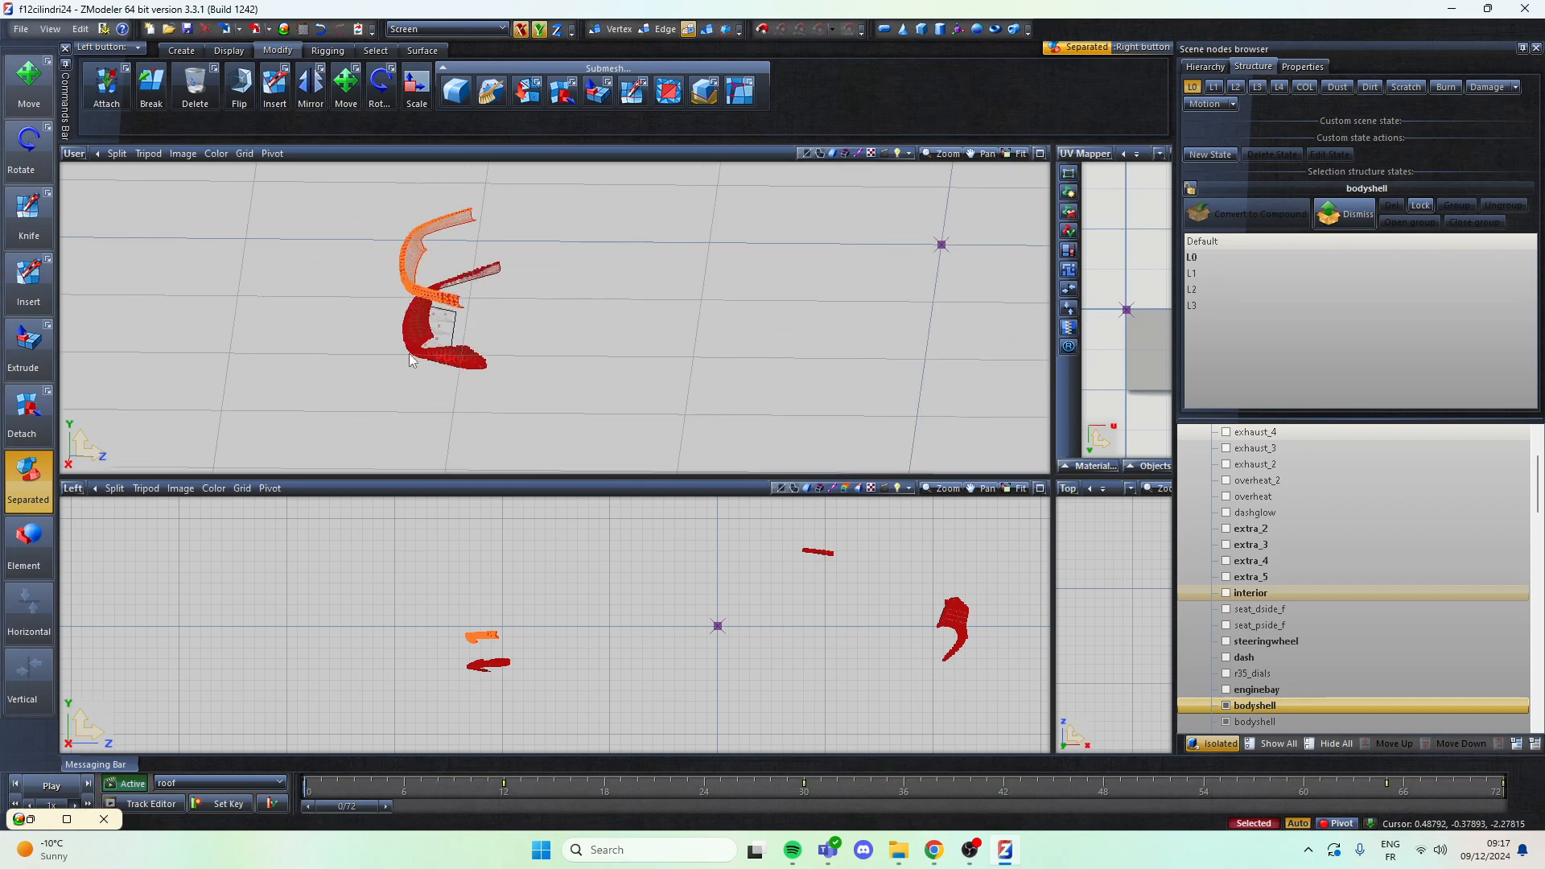
pyautogui.moveTo(313, 366); pyautogui.dragTo(575, 337, button='middle')
pyautogui.scroll(5, 359, 334)
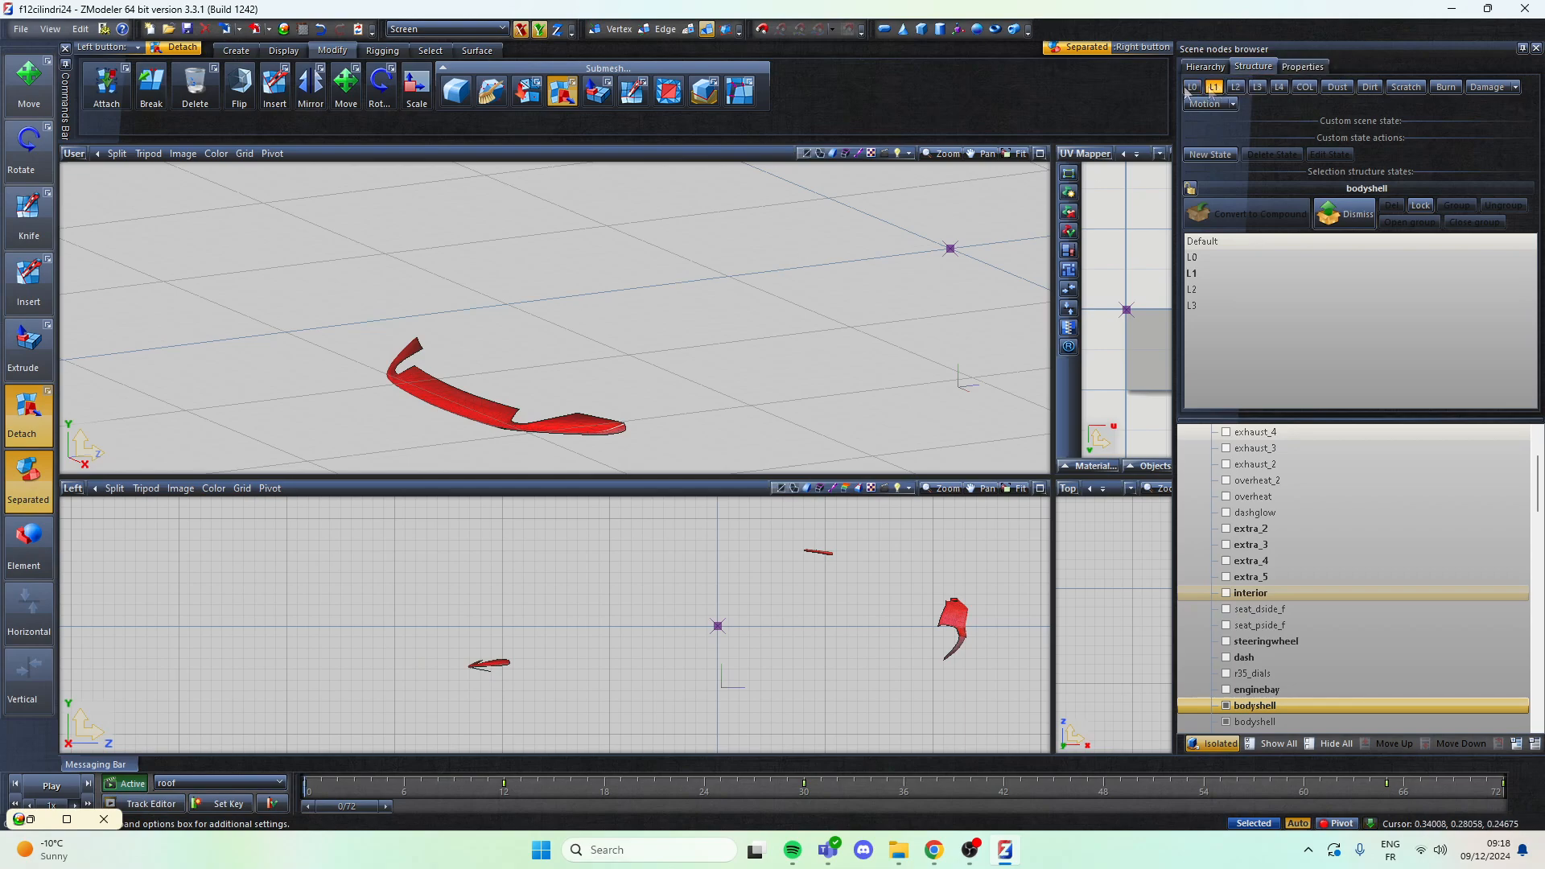
# Step: Box-select the front bumper's upper strip and detach it from the bodyshell at L2 and L3
pyautogui.moveTo(497, 325); pyautogui.dragTo(500, 315, button='middle')
pyautogui.moveTo(324, 218); pyautogui.dragTo(680, 328)
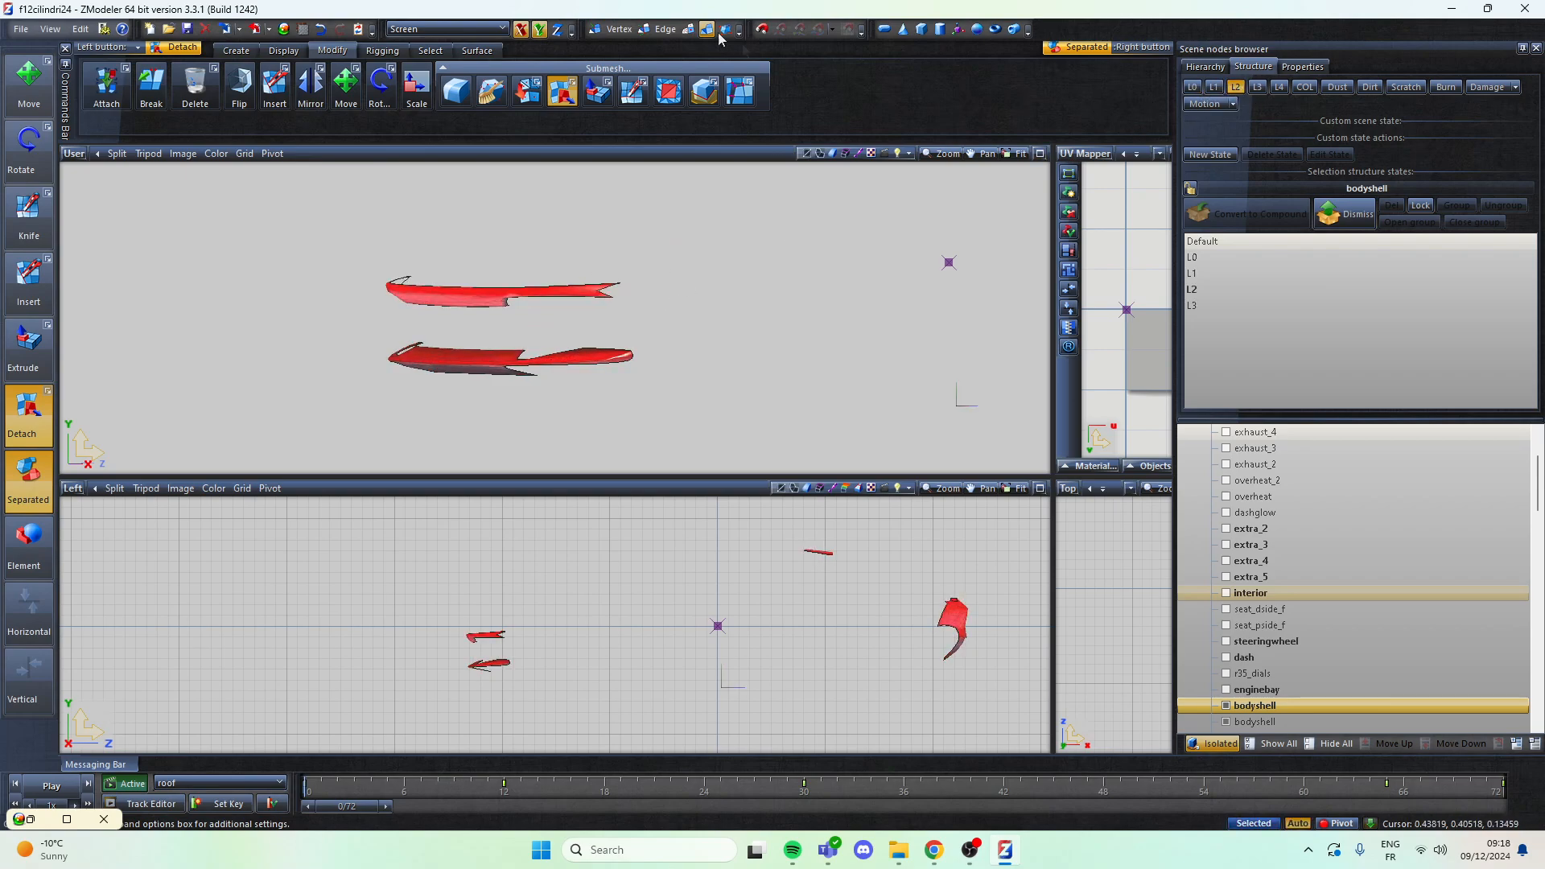
pyautogui.moveTo(312, 206); pyautogui.dragTo(698, 333)
pyautogui.moveTo(592, 265); pyautogui.dragTo(655, 300)
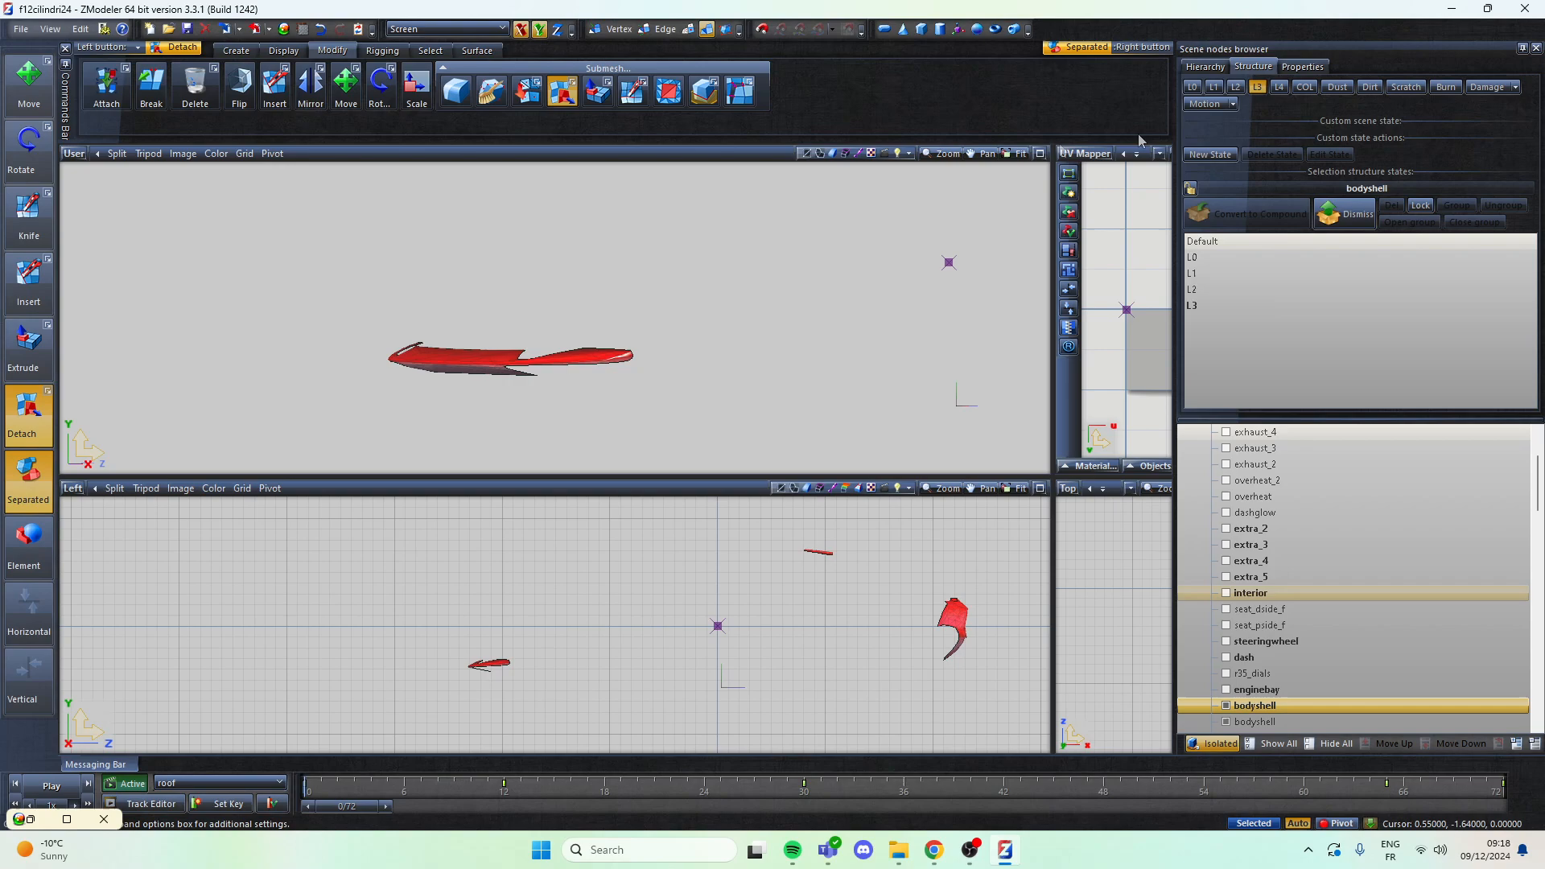
pyautogui.hotkey('ctrl', 'z')
pyautogui.moveTo(344, 230); pyautogui.dragTo(707, 317)
# Step: Select the front bumper's lower section at L0 and detach it from the bodyshell
pyautogui.click(1198, 89)
pyautogui.click(689, 30)
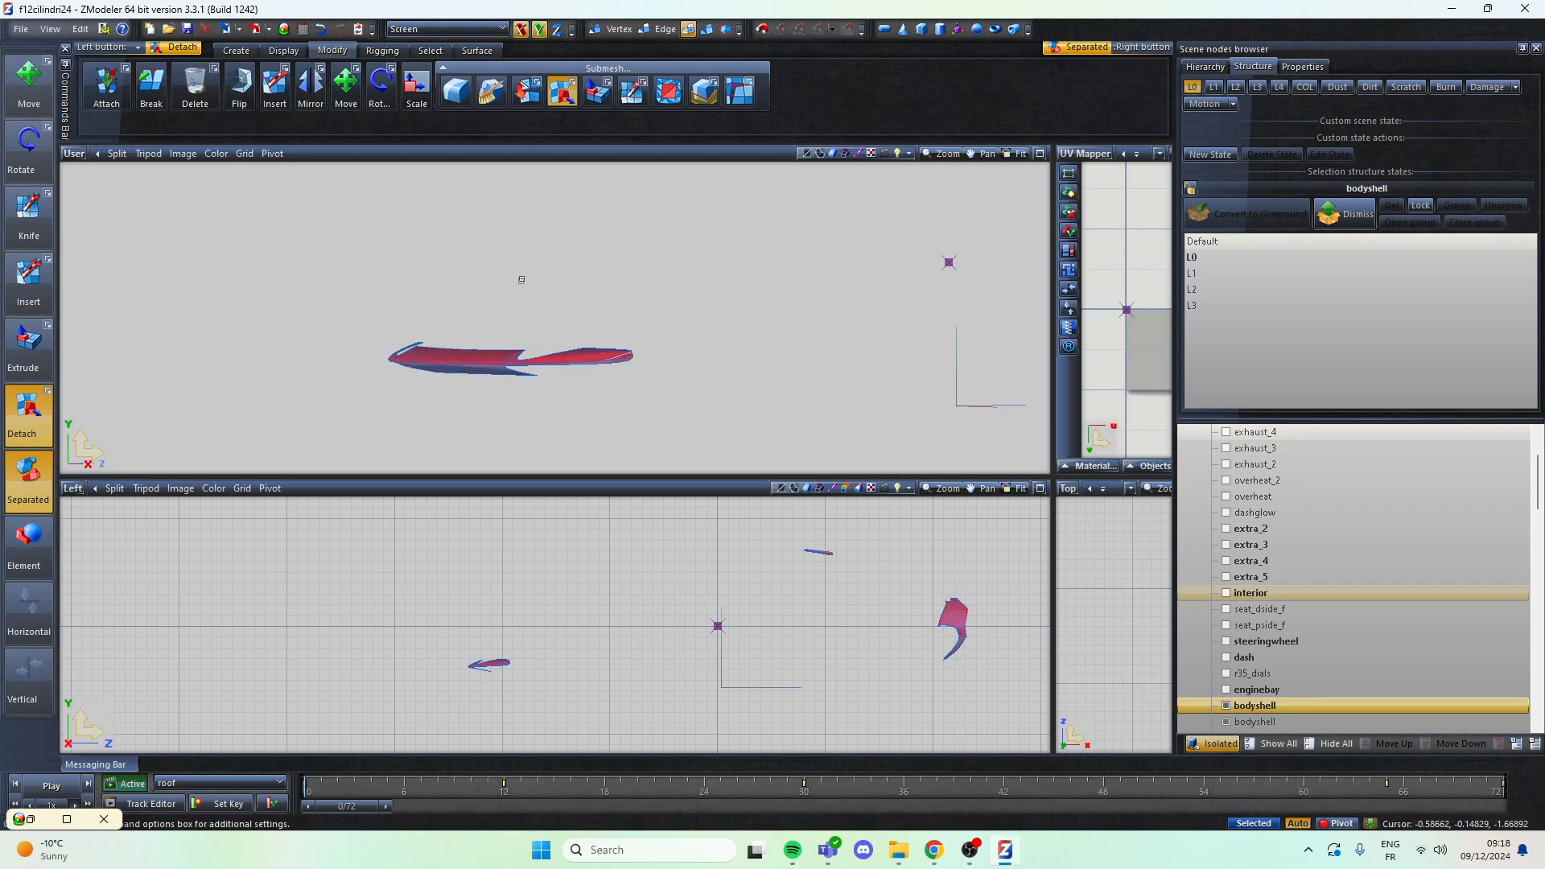
pyautogui.hotkey('ctrl', 'a')
pyautogui.scroll(-3, 549, 247)
pyautogui.moveTo(552, 245); pyautogui.dragTo(519, 283, button='middle')
pyautogui.scroll(3, 519, 283)
pyautogui.moveTo(585, 447); pyautogui.dragTo(339, 179, button='right')
pyautogui.press('space')
pyautogui.scroll(2, 392, 251)
pyautogui.moveTo(676, 304); pyautogui.dragTo(717, 290, button='middle')
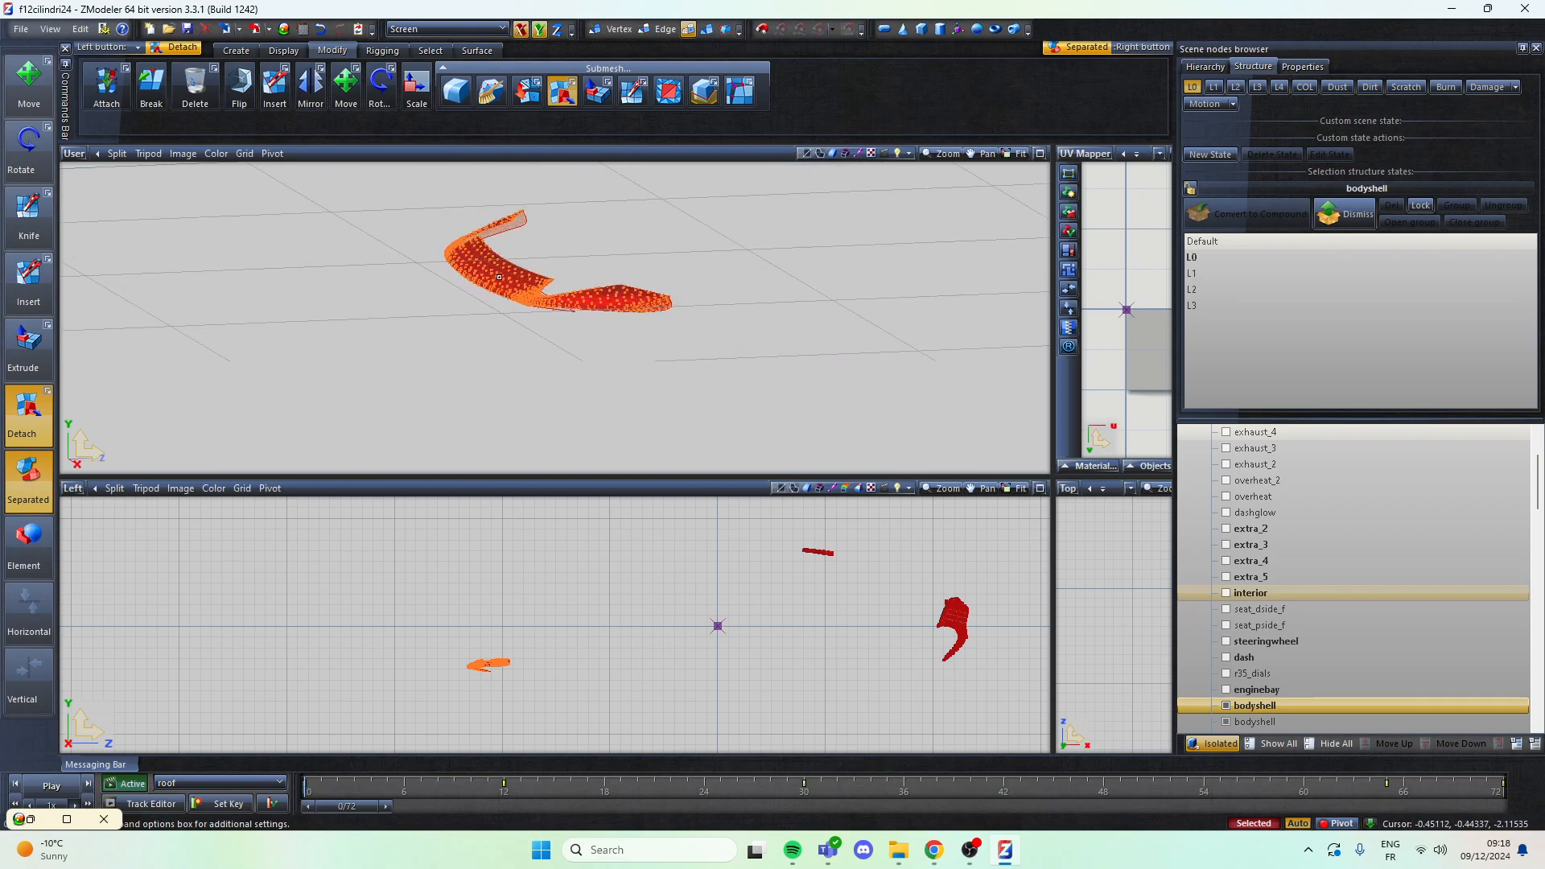
pyautogui.click(499, 277)
pyautogui.click(689, 29)
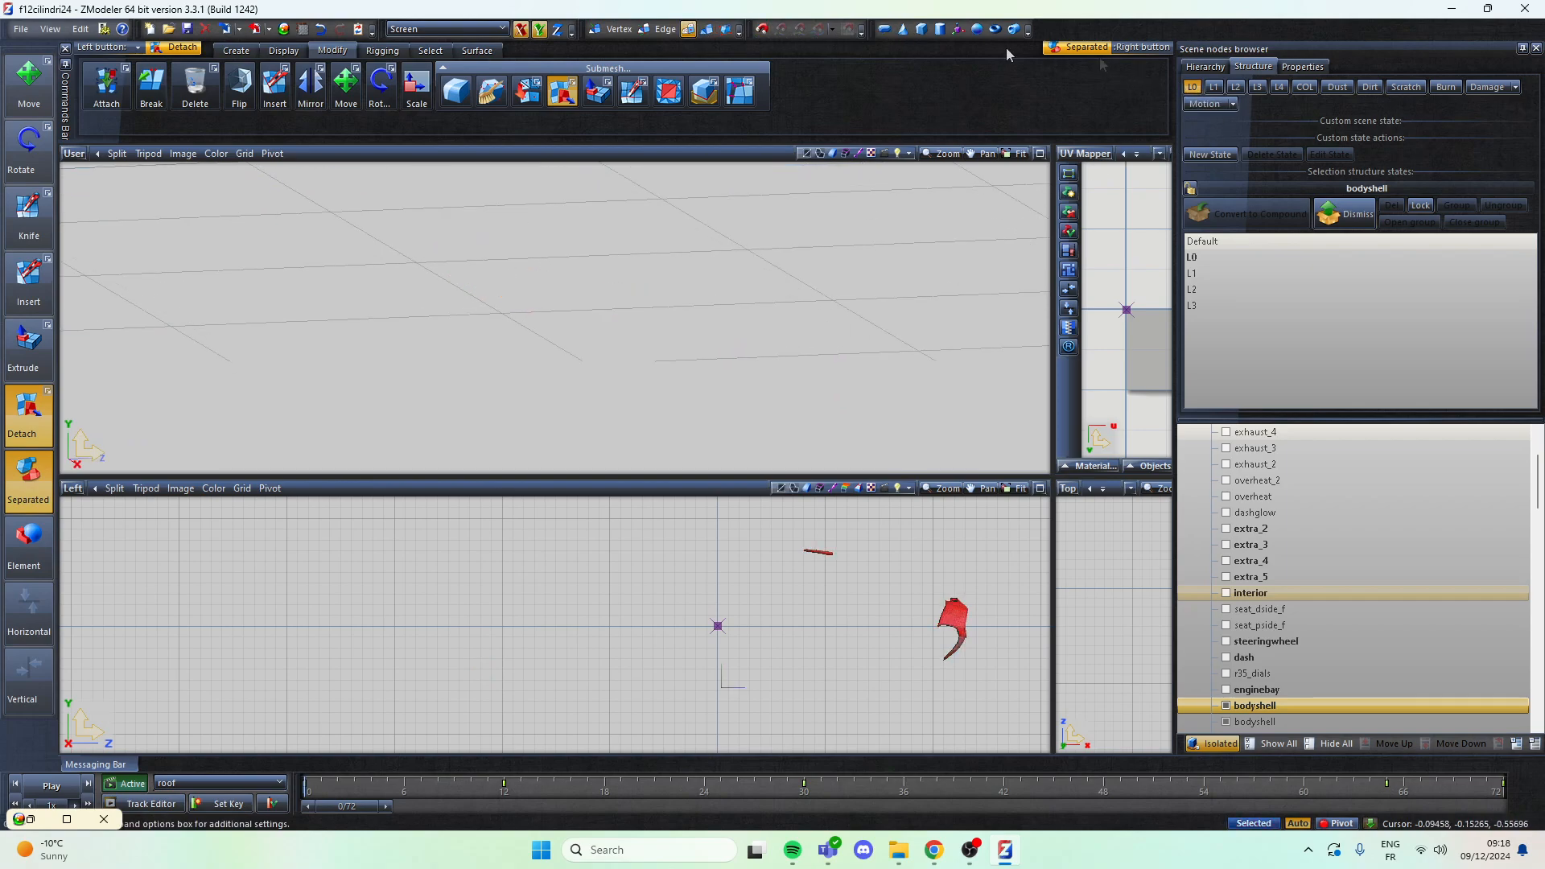
# Step: Select and detach the front bumper's lower section from the bodyshell at L1, L2 and L3
pyautogui.click(1215, 87)
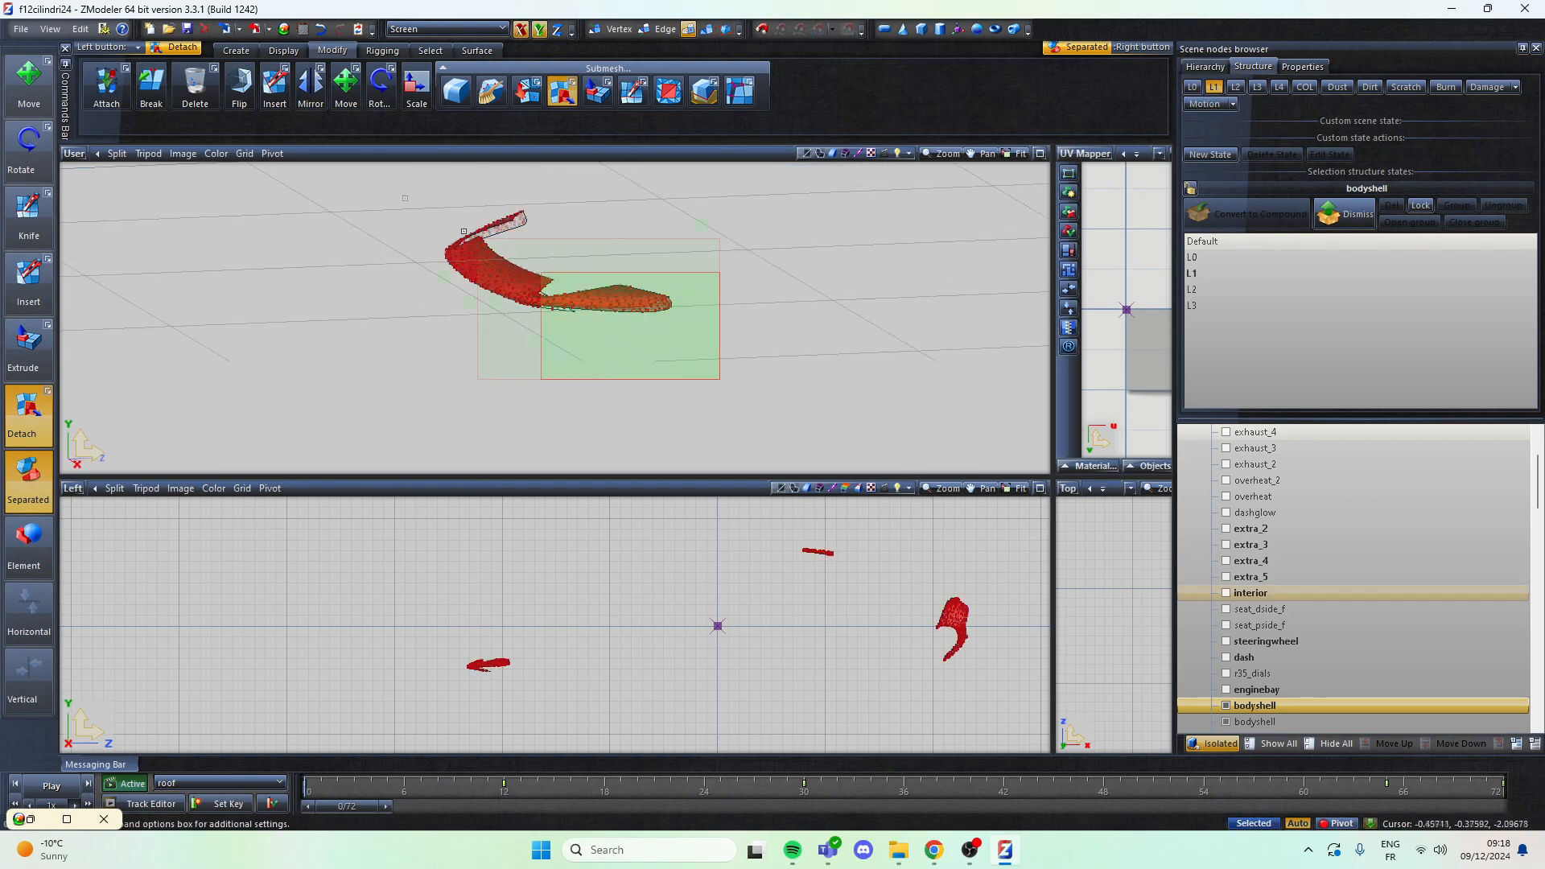
pyautogui.click(517, 286)
pyautogui.click(1240, 88)
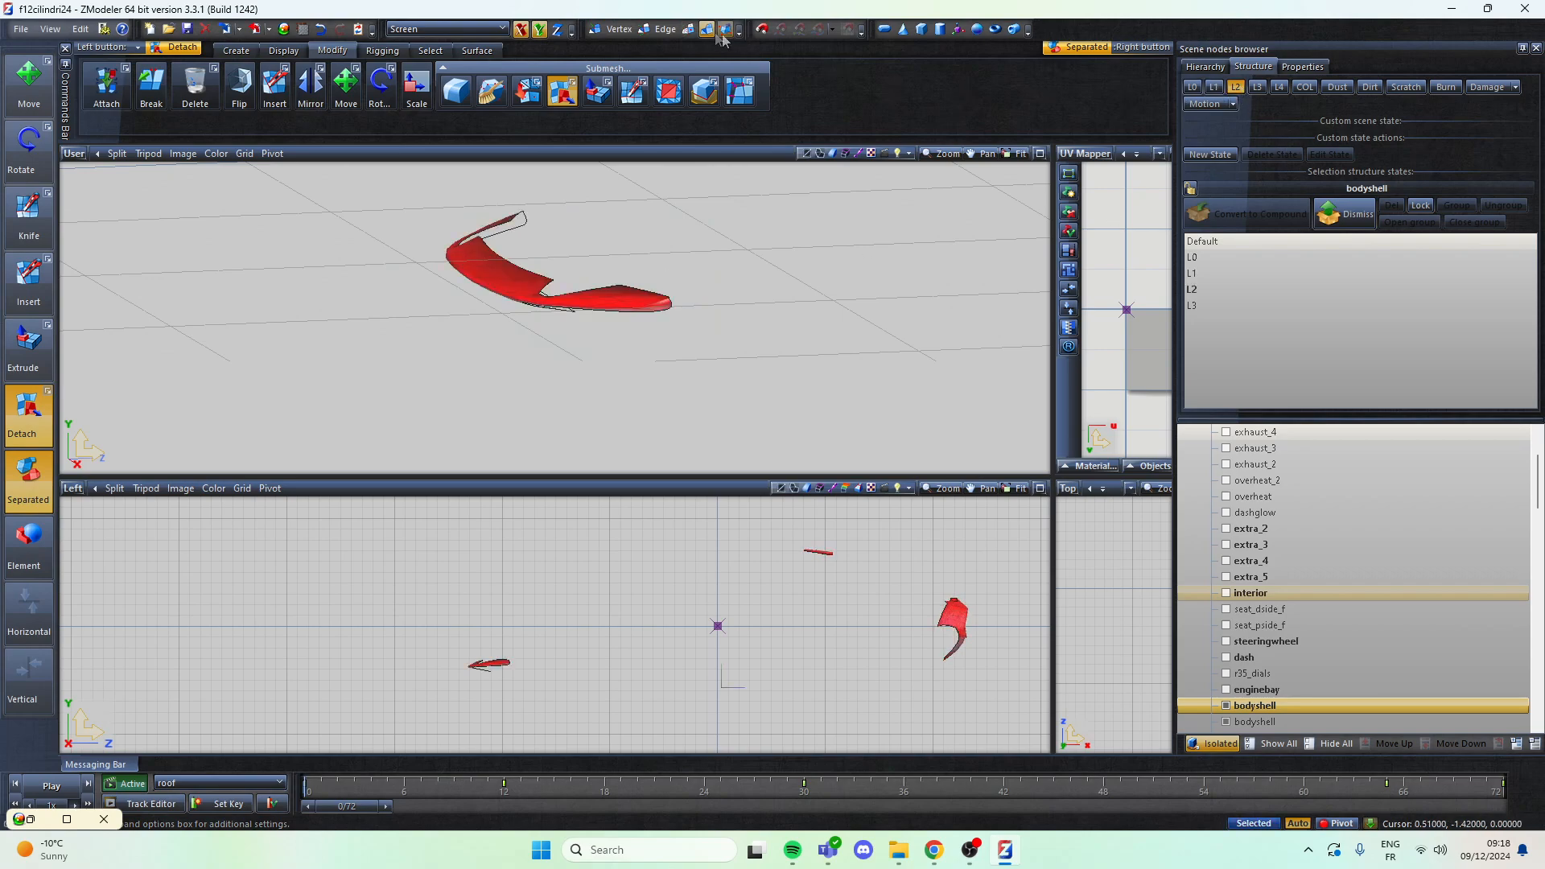
pyautogui.click(689, 30)
pyautogui.moveTo(729, 357); pyautogui.dragTo(559, 264)
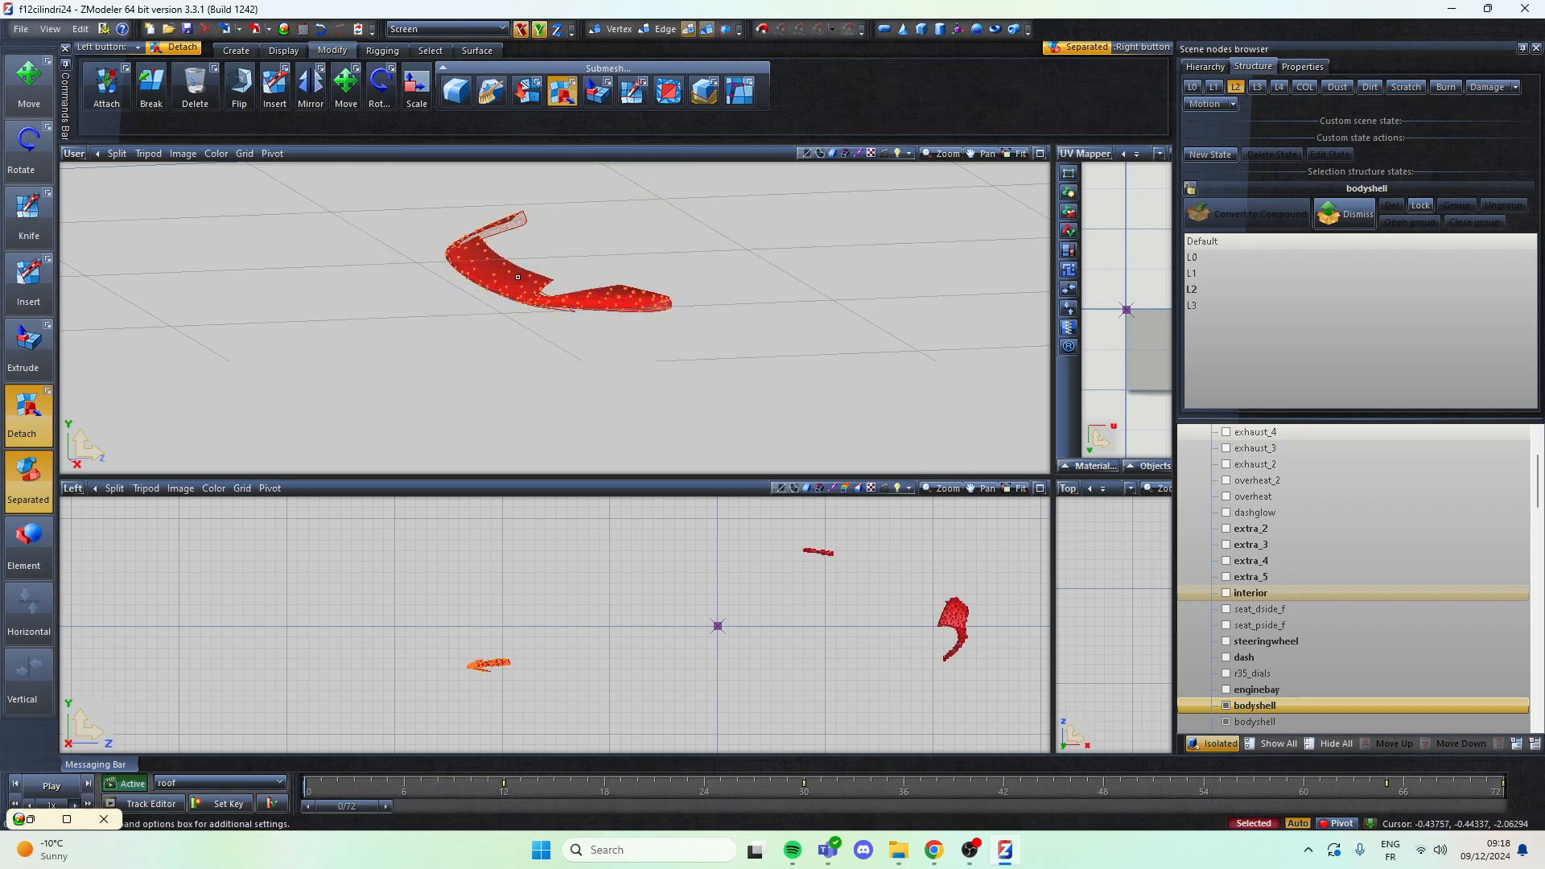
pyautogui.click(1257, 87)
pyautogui.click(689, 30)
pyautogui.moveTo(721, 347); pyautogui.dragTo(595, 284)
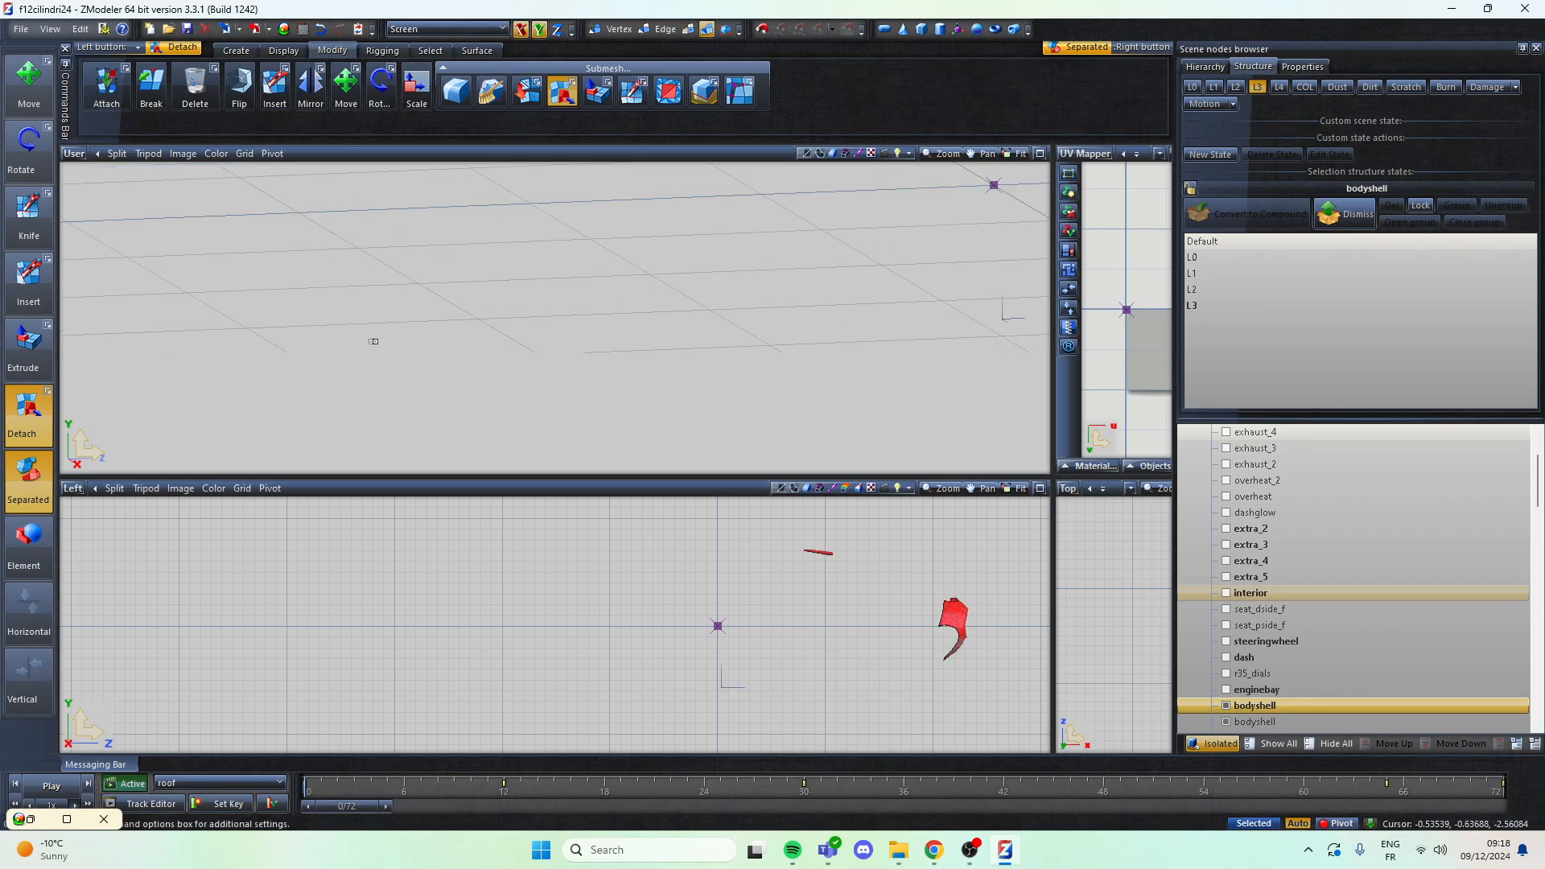
# Step: Box-select the whole rear bumper at L0 and detach it from the bodyshell
pyautogui.scroll(-3, 492, 335)
pyautogui.click(1193, 91)
pyautogui.moveTo(493, 324); pyautogui.dragTo(893, 282, button='middle')
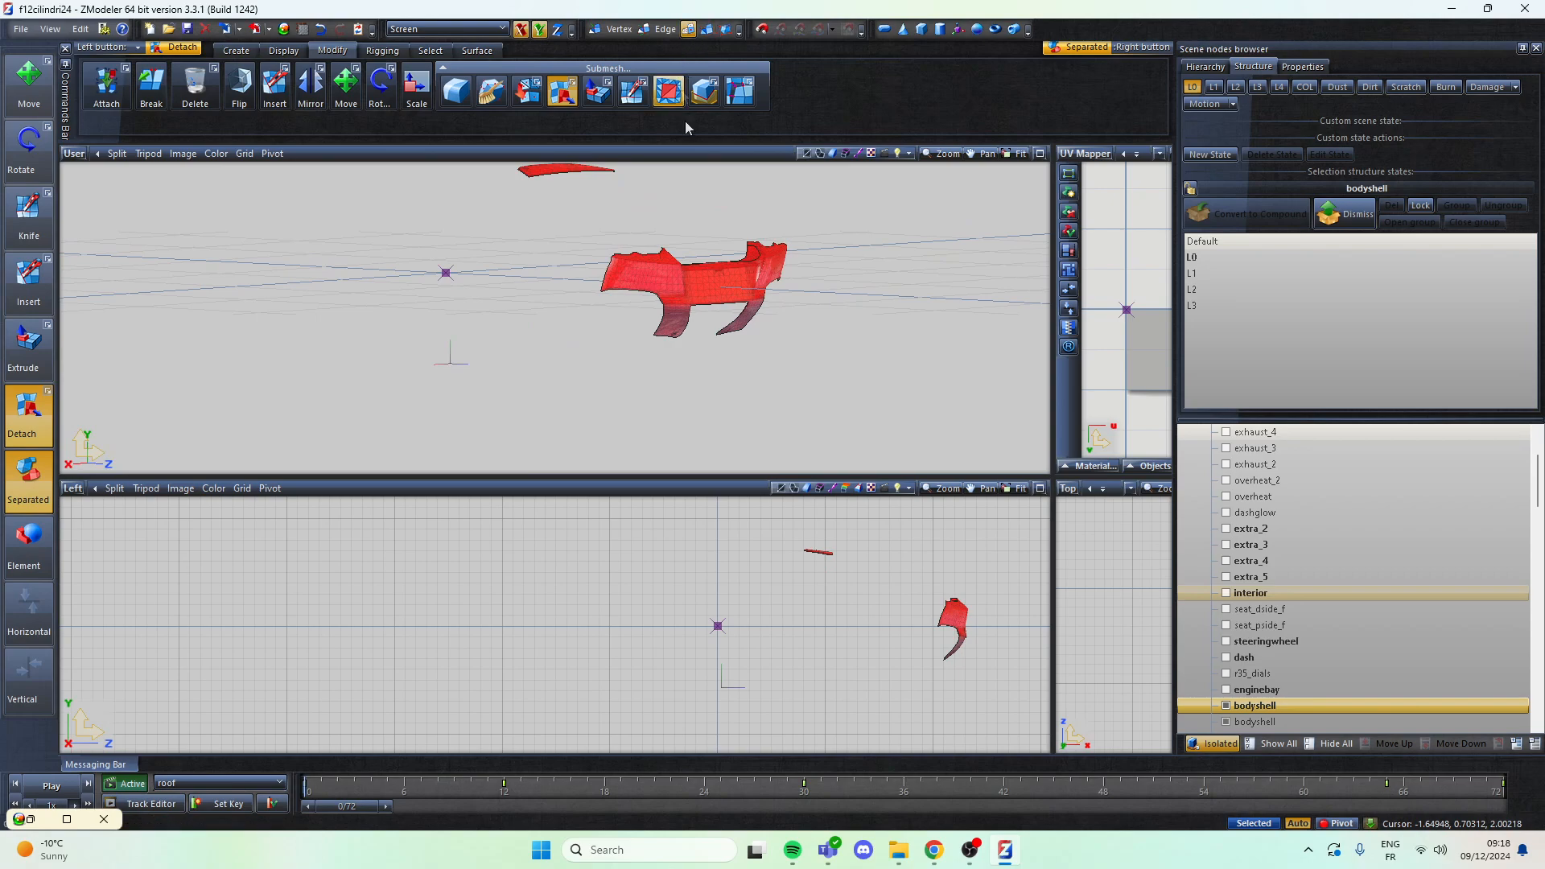
pyautogui.scroll(2, 684, 306)
pyautogui.moveTo(692, 330); pyautogui.dragTo(887, 435, button='middle')
pyautogui.moveTo(894, 446); pyautogui.dragTo(586, 181)
pyautogui.moveTo(612, 209); pyautogui.dragTo(698, 329, button='middle')
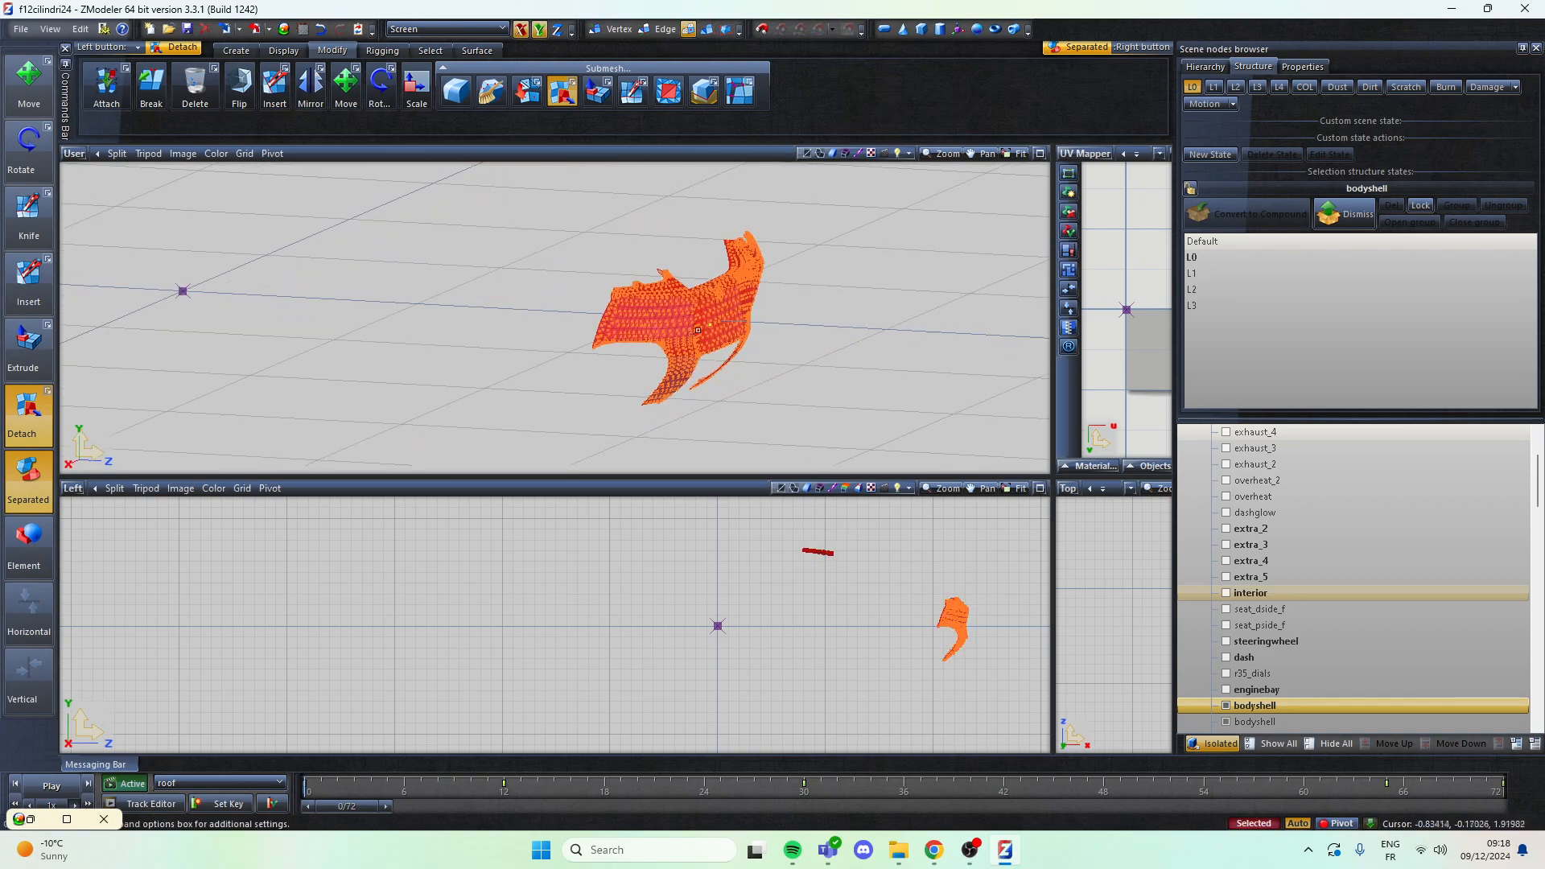
pyautogui.click(671, 344)
pyautogui.scroll(-2, 811, 297)
# Step: Box-select the whole rear bumper and detach it from the bodyshell at L1 and L2
pyautogui.click(1213, 90)
pyautogui.click(688, 31)
pyautogui.moveTo(855, 406); pyautogui.dragTo(624, 196, button='right')
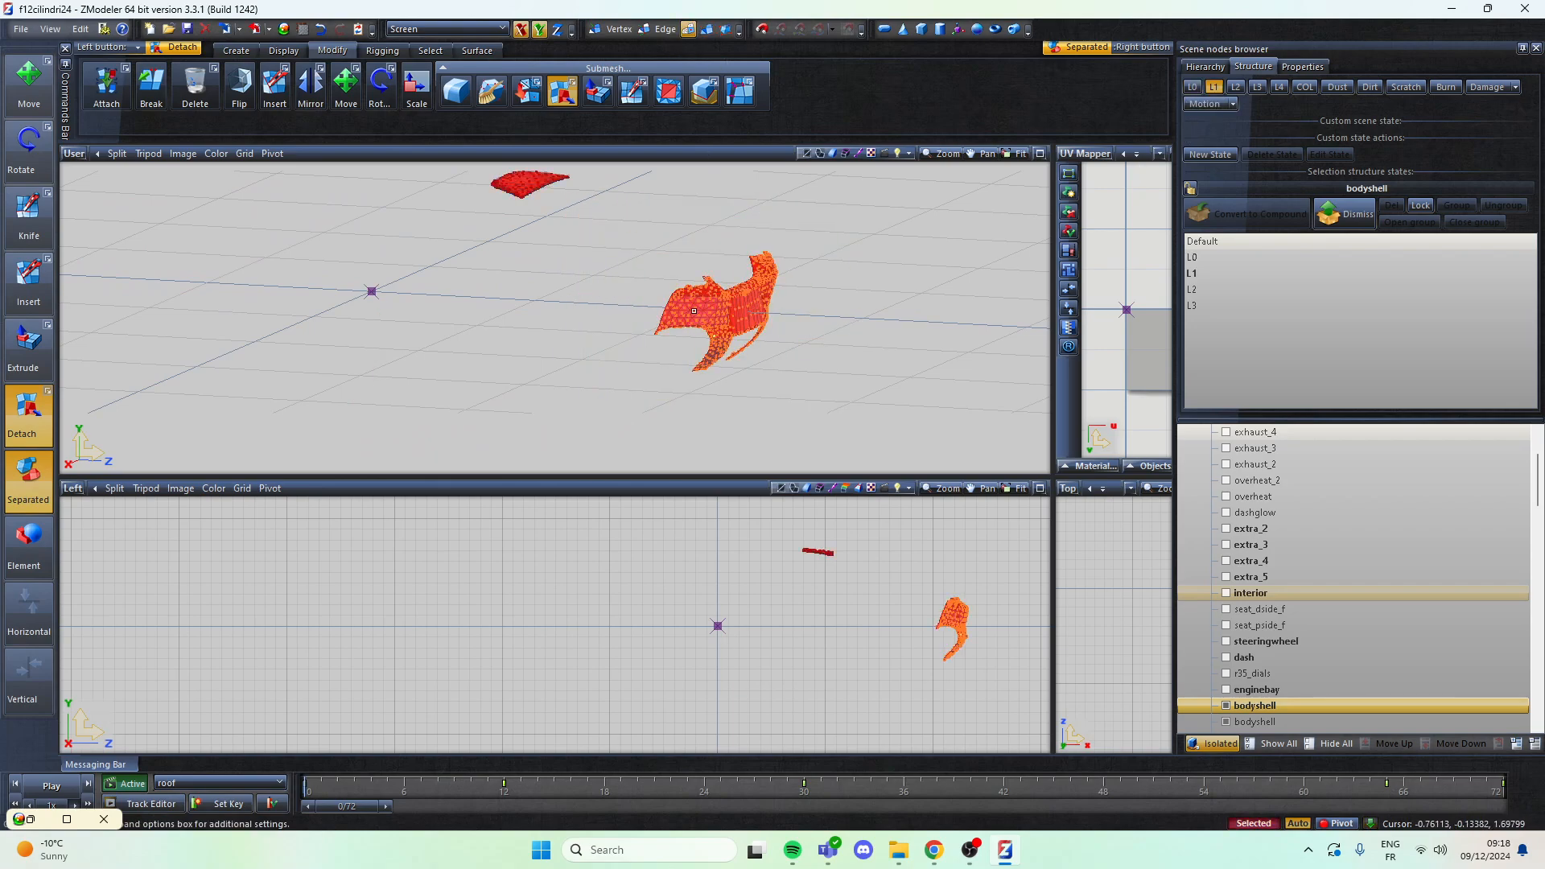
pyautogui.click(756, 297)
pyautogui.click(1236, 87)
pyautogui.click(688, 30)
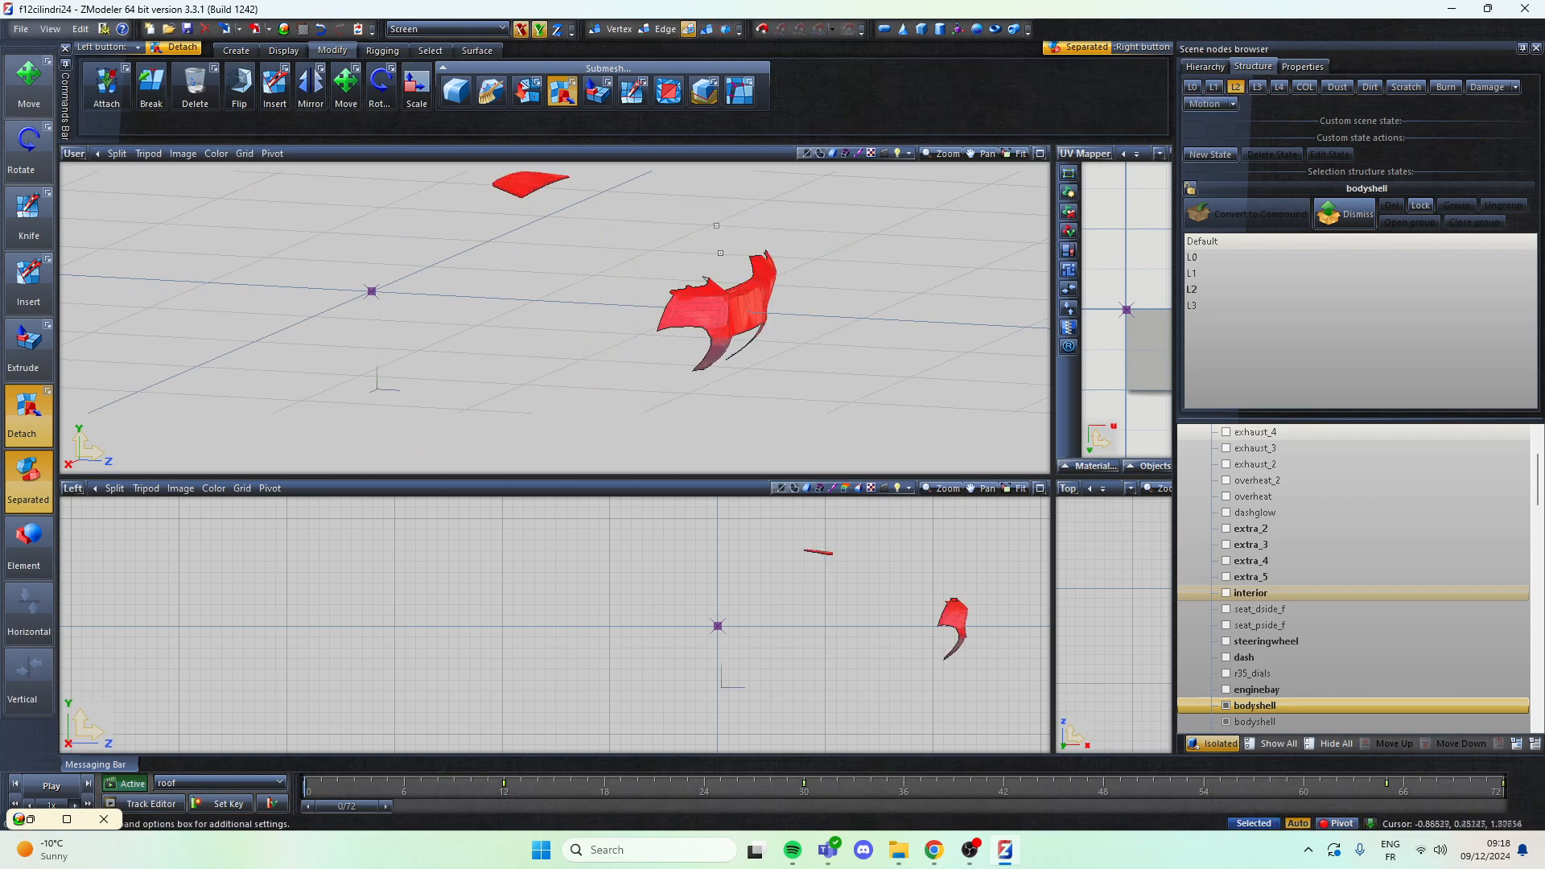
pyautogui.moveTo(873, 384); pyautogui.dragTo(645, 228, button='right')
pyautogui.click(708, 314)
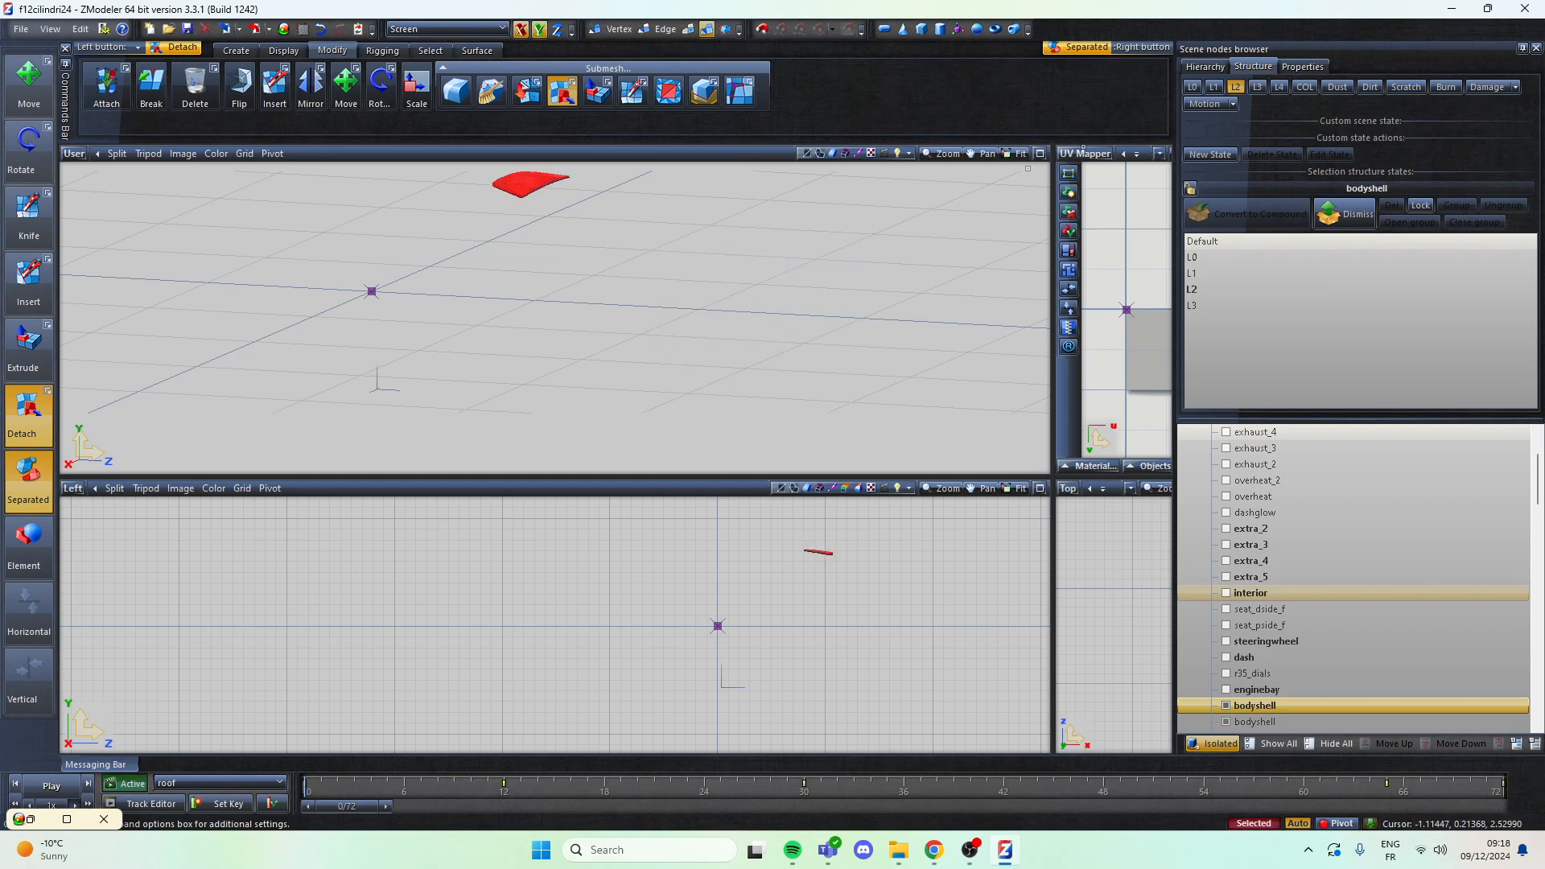
# Step: Select the whole rear bumper at L3 and detach it from the bodyshell
pyautogui.click(1257, 87)
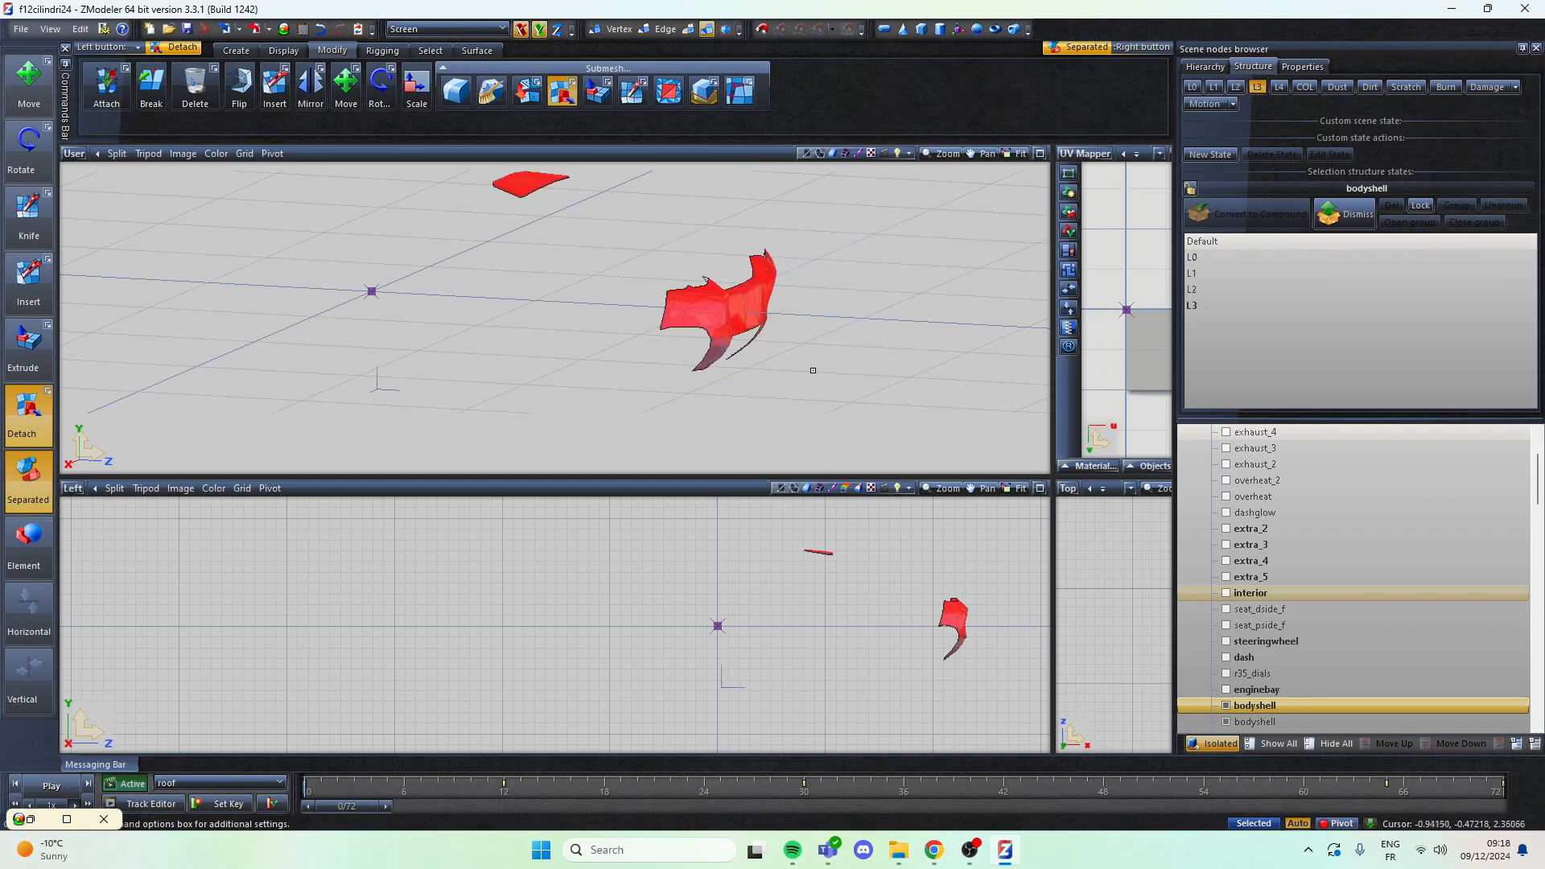
pyautogui.click(729, 300)
pyautogui.moveTo(838, 402); pyautogui.dragTo(644, 204, button='right')
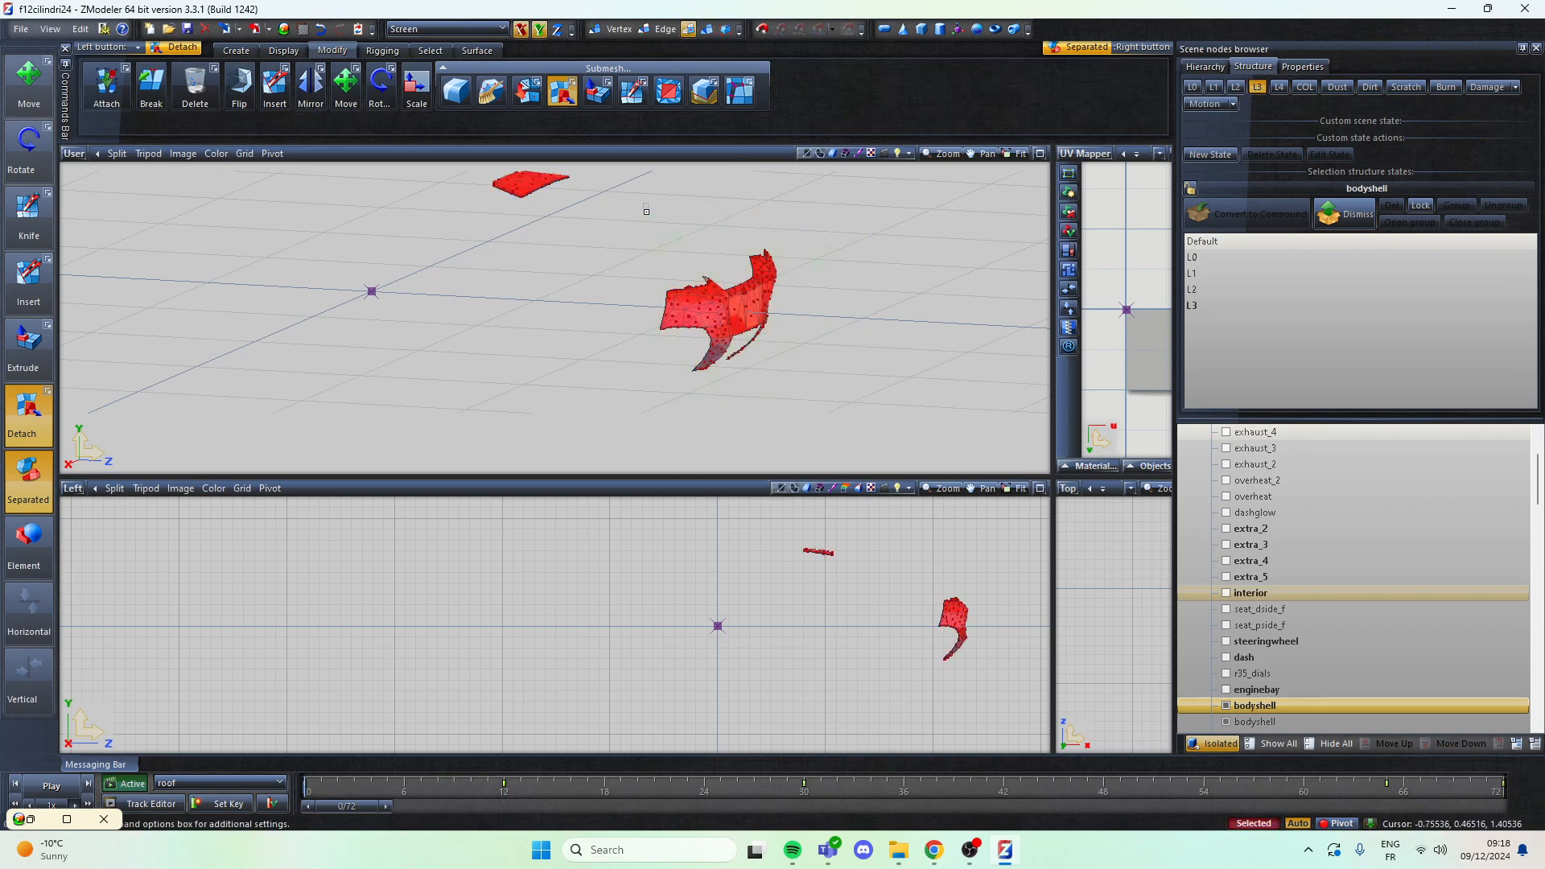
pyautogui.click(738, 307)
# Step: Return to the L0 detail level, end the Detach command and turn off isolation to bring back the other car parts
pyautogui.click(1236, 86)
pyautogui.click(1215, 87)
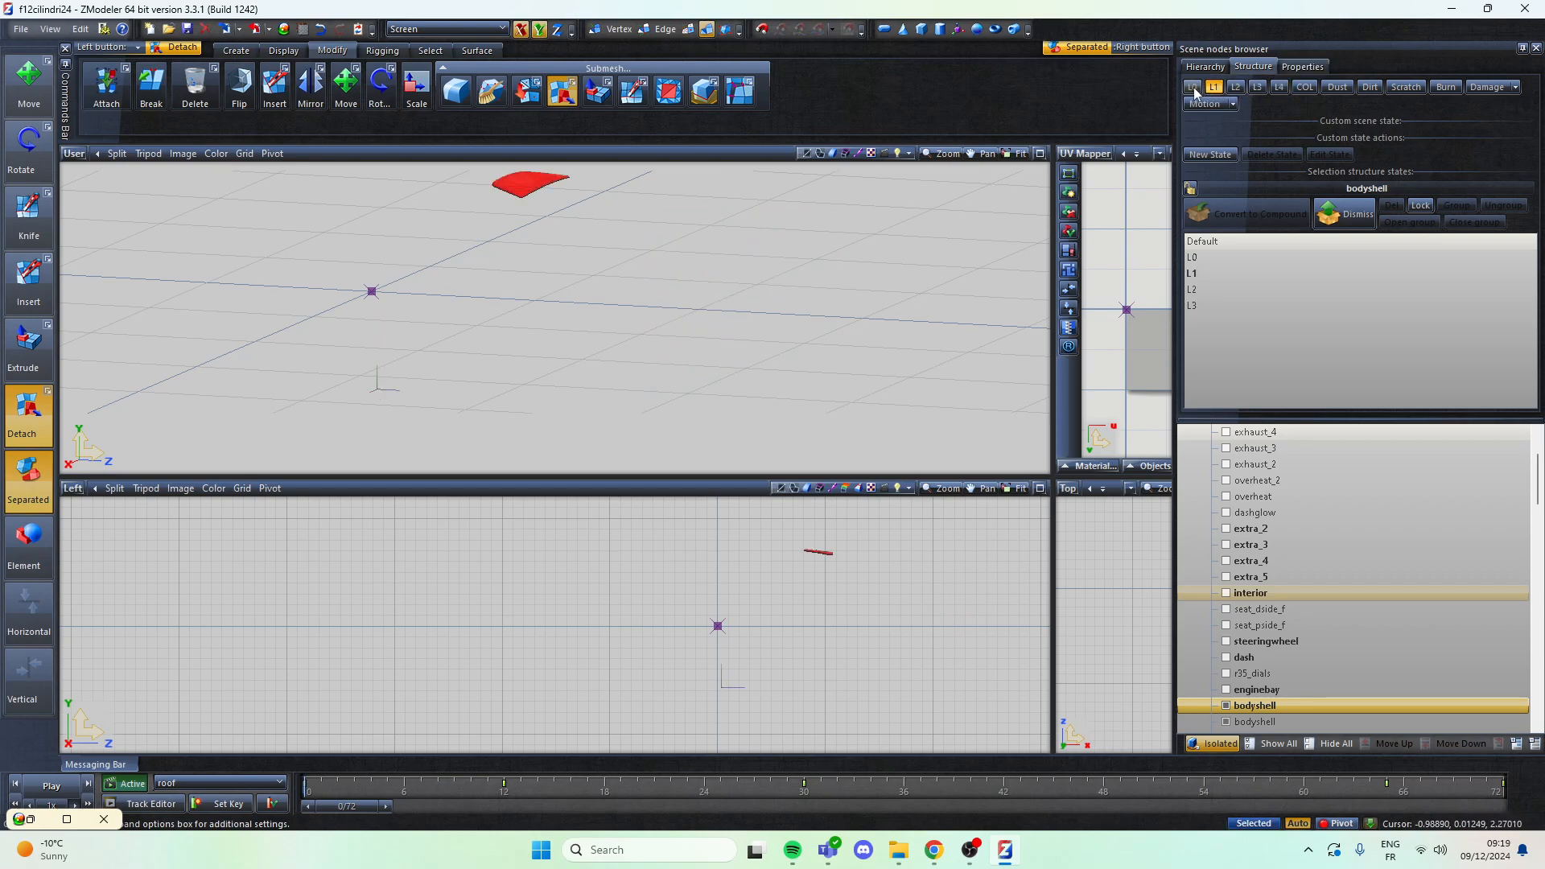
pyautogui.click(567, 98)
pyautogui.click(1216, 743)
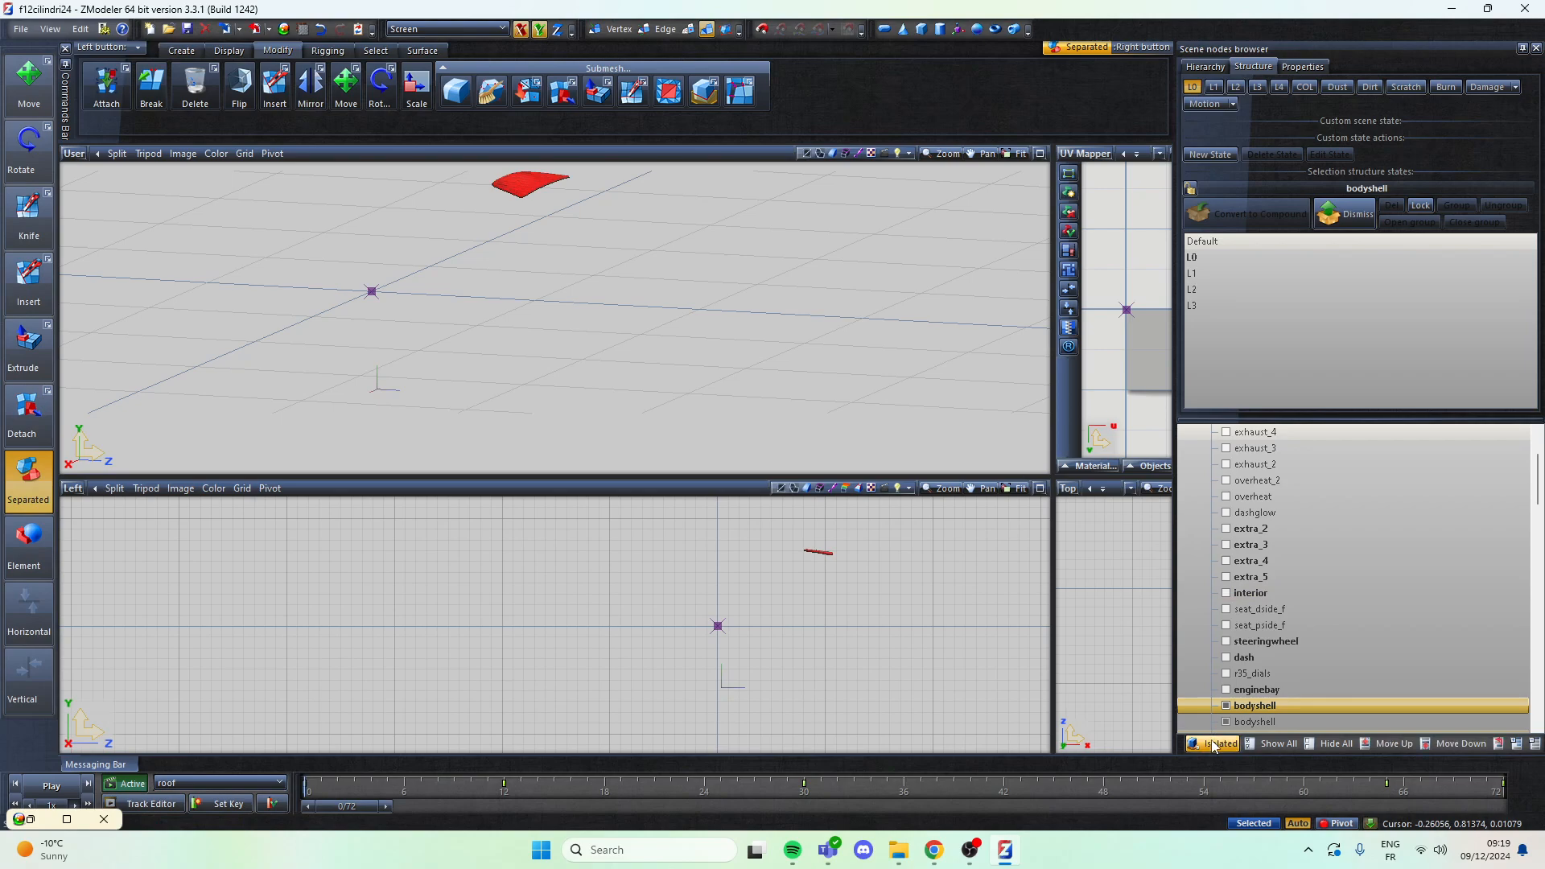
# Step: Select all detached bodyshell objects at the scene root and move them into the car's hierarchy with the main bodyshell
pyautogui.scroll(-5, 1327, 631)
pyautogui.scroll(4, 1334, 640)
pyautogui.scroll(-20, 1336, 645)
pyautogui.click(1233, 551)
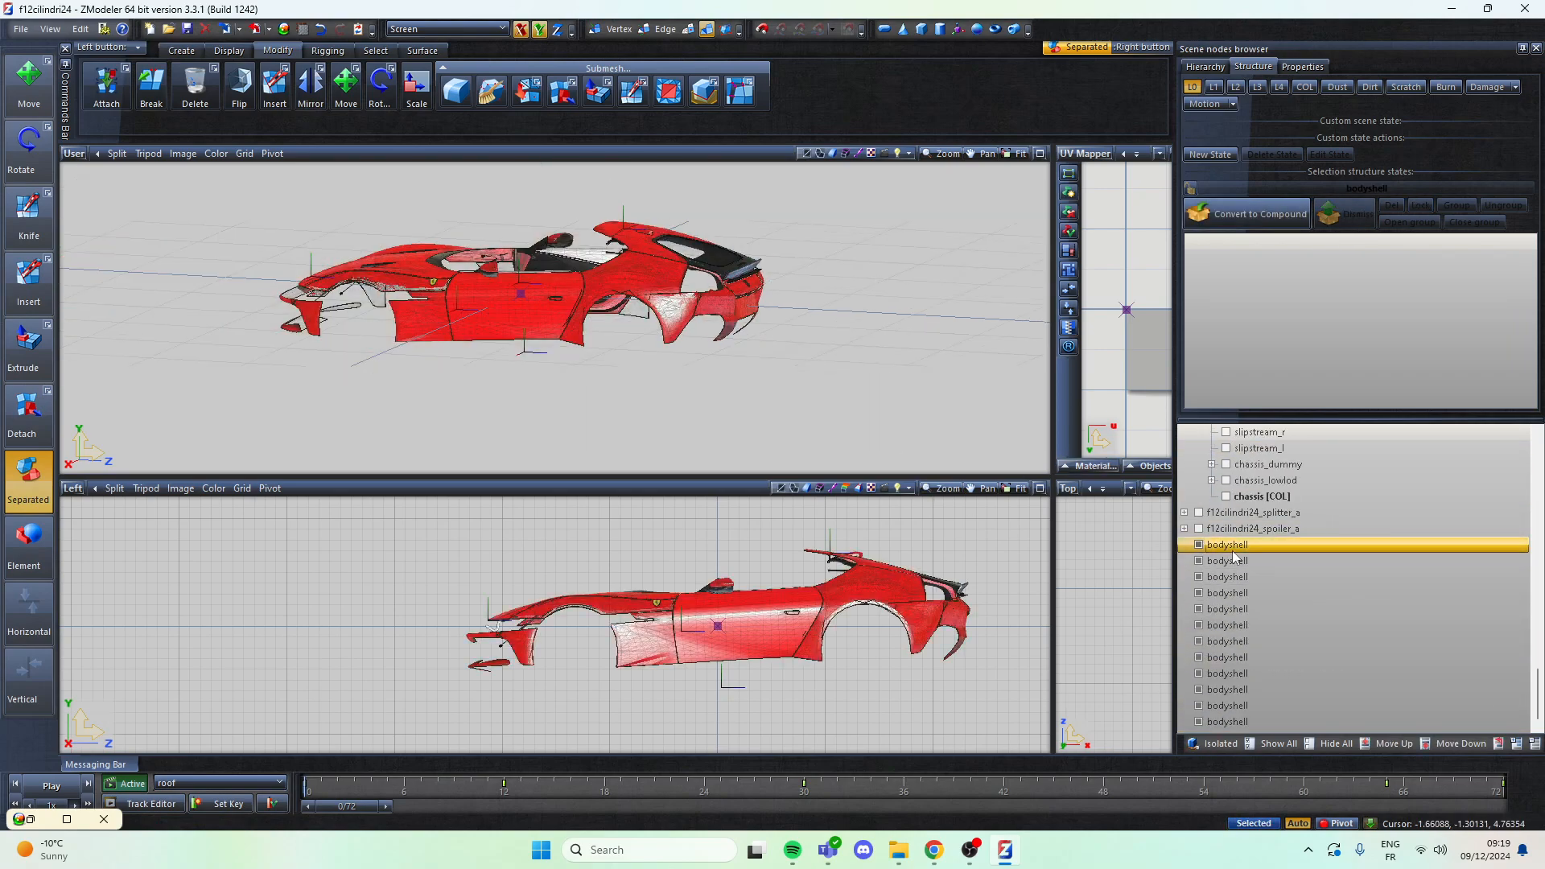
pyautogui.keyDown('shift'); pyautogui.click(1242, 723); pyautogui.keyUp('shift')
pyautogui.scroll(1, 1314, 626)
pyautogui.moveTo(1233, 545); pyautogui.dragTo(1282, 635)
pyautogui.scroll(8, 1310, 639)
pyautogui.scroll(3, 1301, 659)
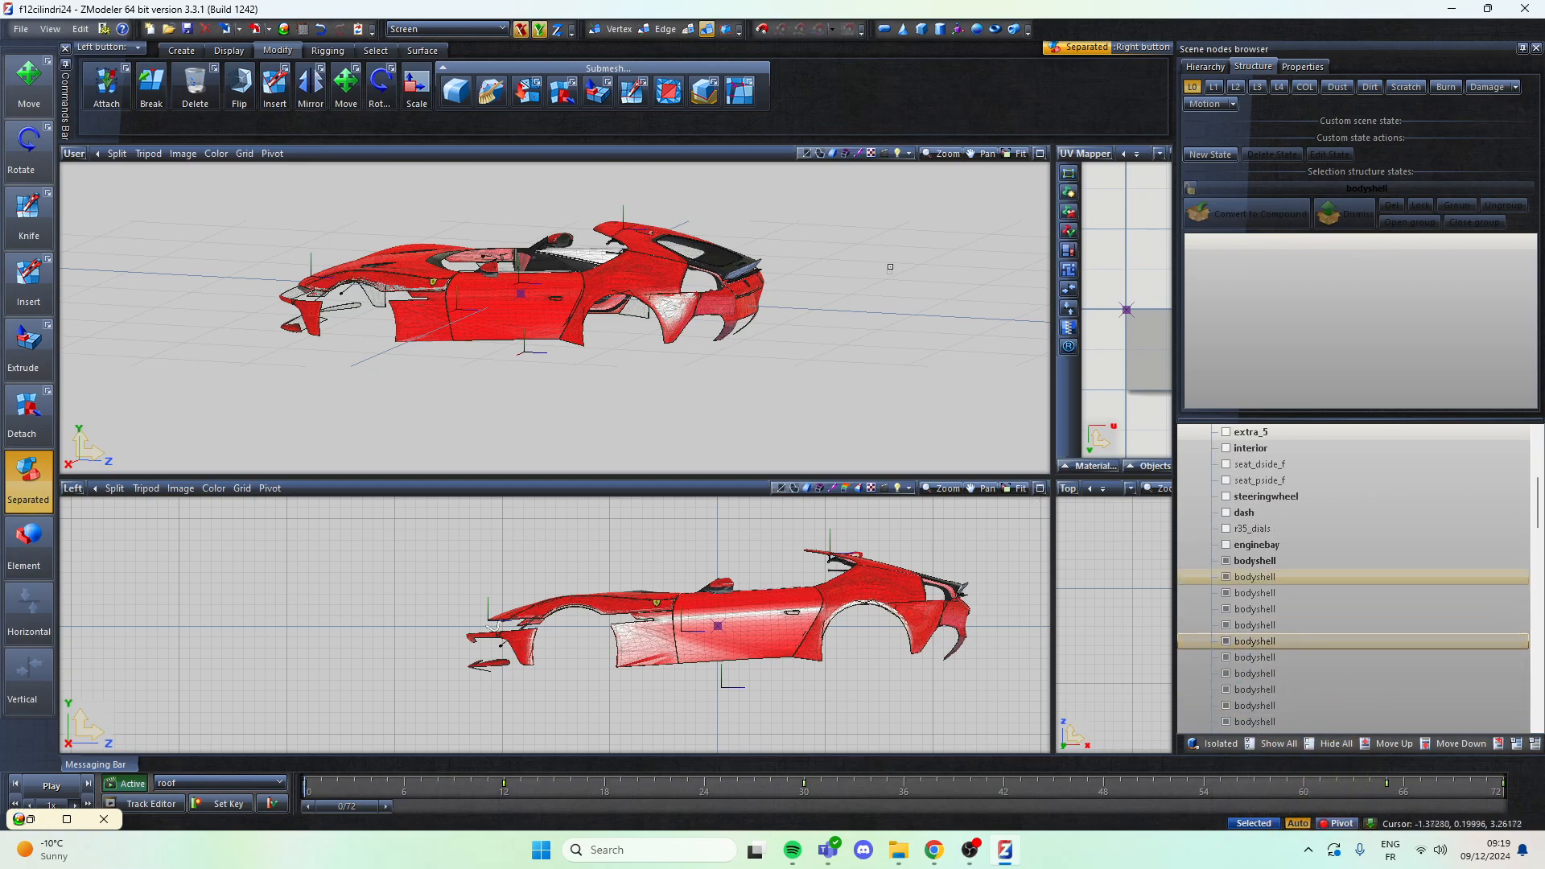
# Step: Examine the separated body parts around the bonnet, front bumper, doors and rear quarter of the car
pyautogui.scroll(3, 389, 260)
pyautogui.moveTo(389, 260); pyautogui.dragTo(531, 338, button='middle')
pyautogui.moveTo(938, 265); pyautogui.dragTo(445, 272, button='middle')
pyautogui.scroll(3, 667, 295)
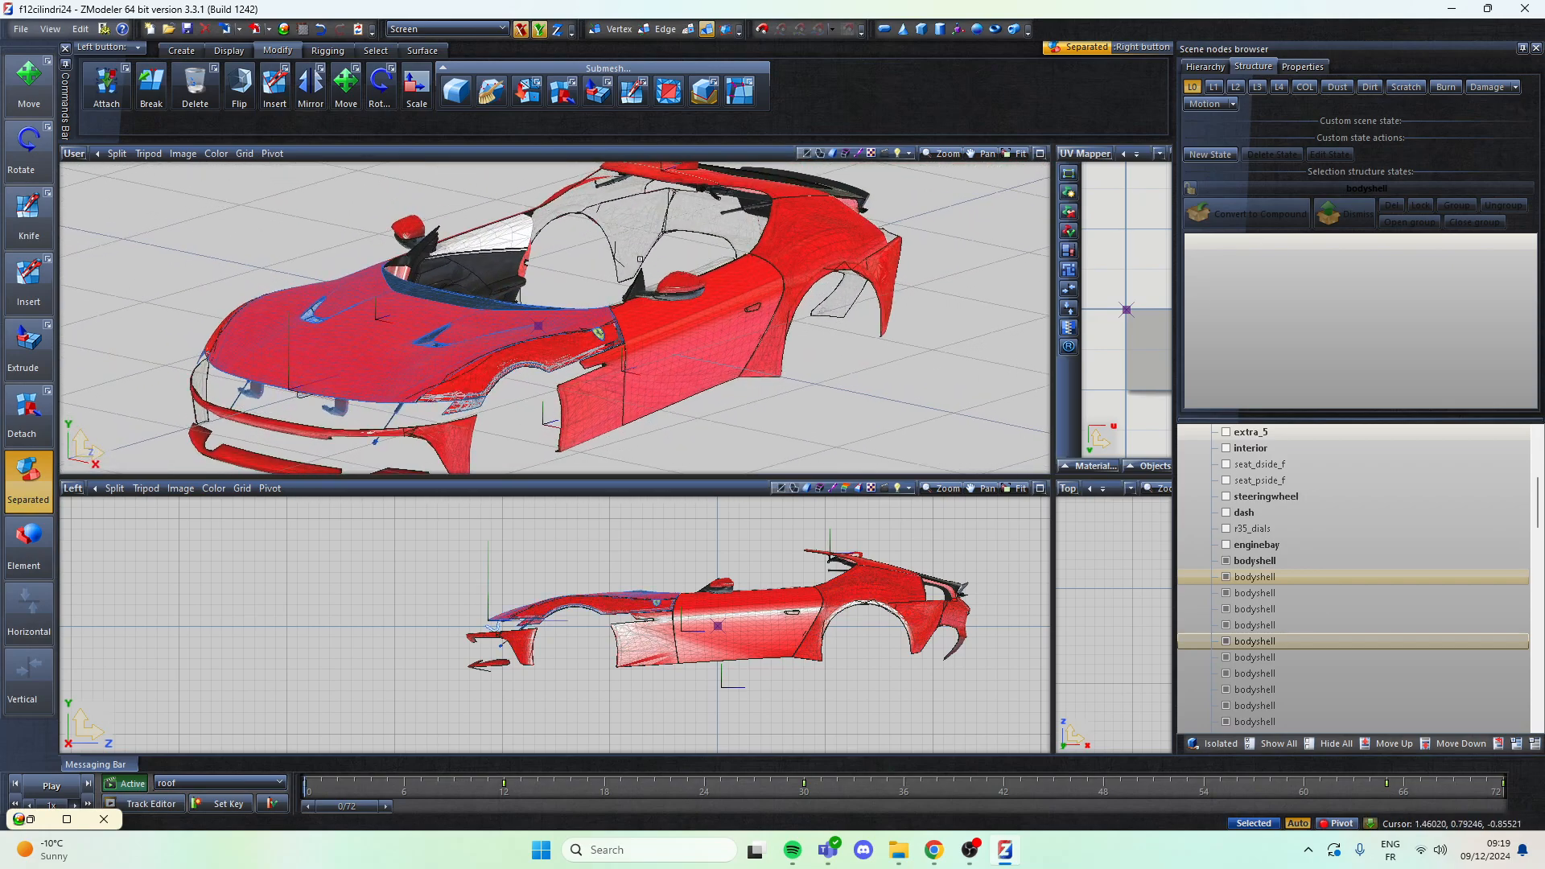
pyautogui.scroll(-3, 639, 259)
pyautogui.click(618, 342)
pyautogui.click(841, 444)
pyautogui.moveTo(825, 370); pyautogui.dragTo(711, 276, button='middle')
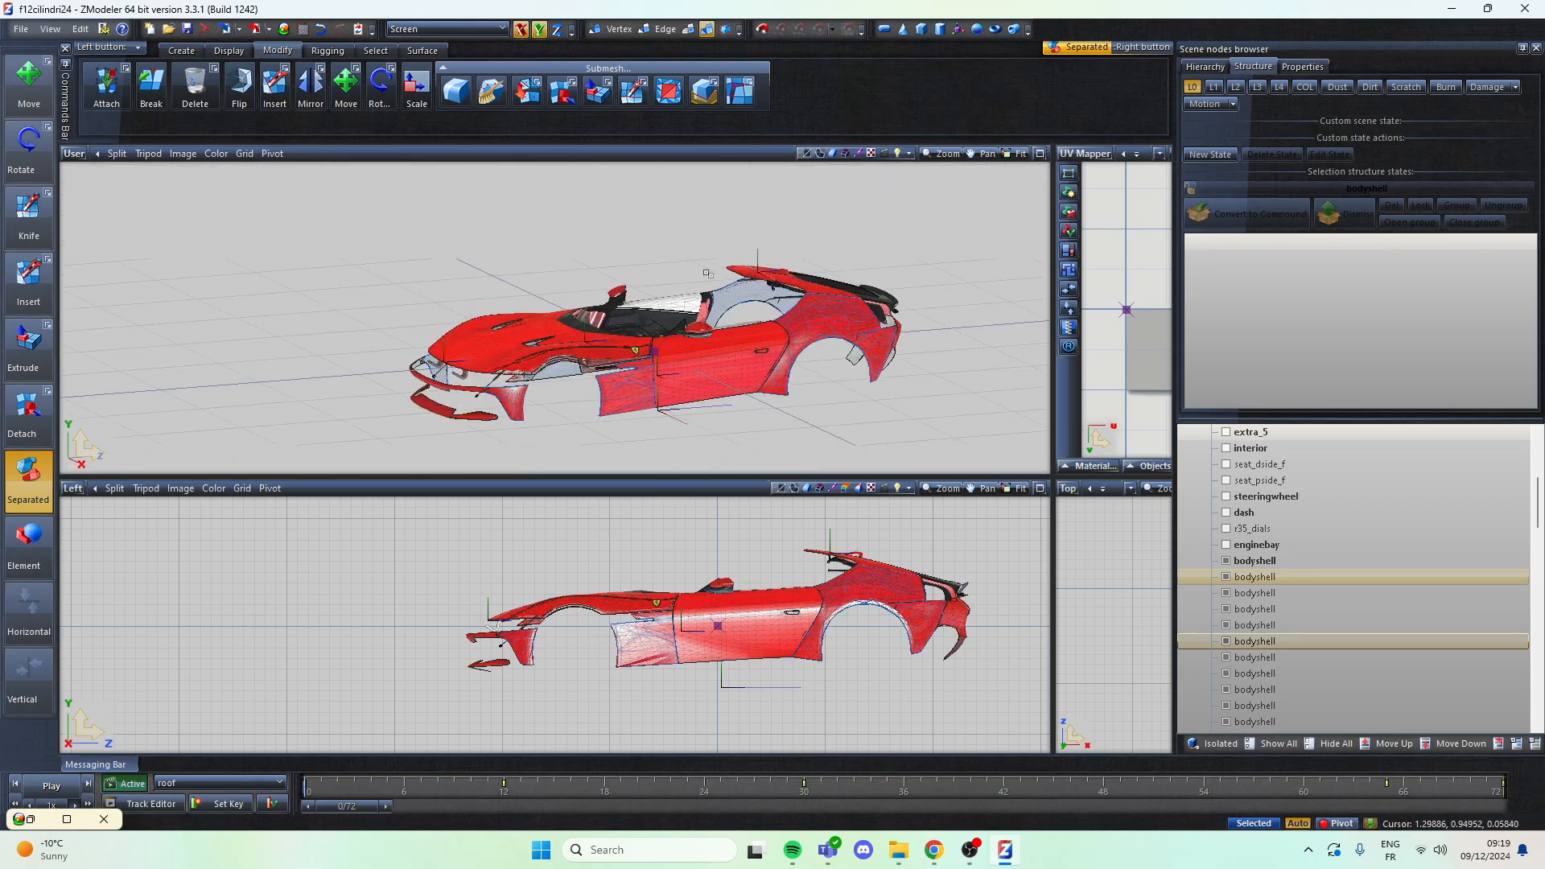
pyautogui.scroll(3, 644, 394)
pyautogui.moveTo(521, 403); pyautogui.dragTo(540, 425)
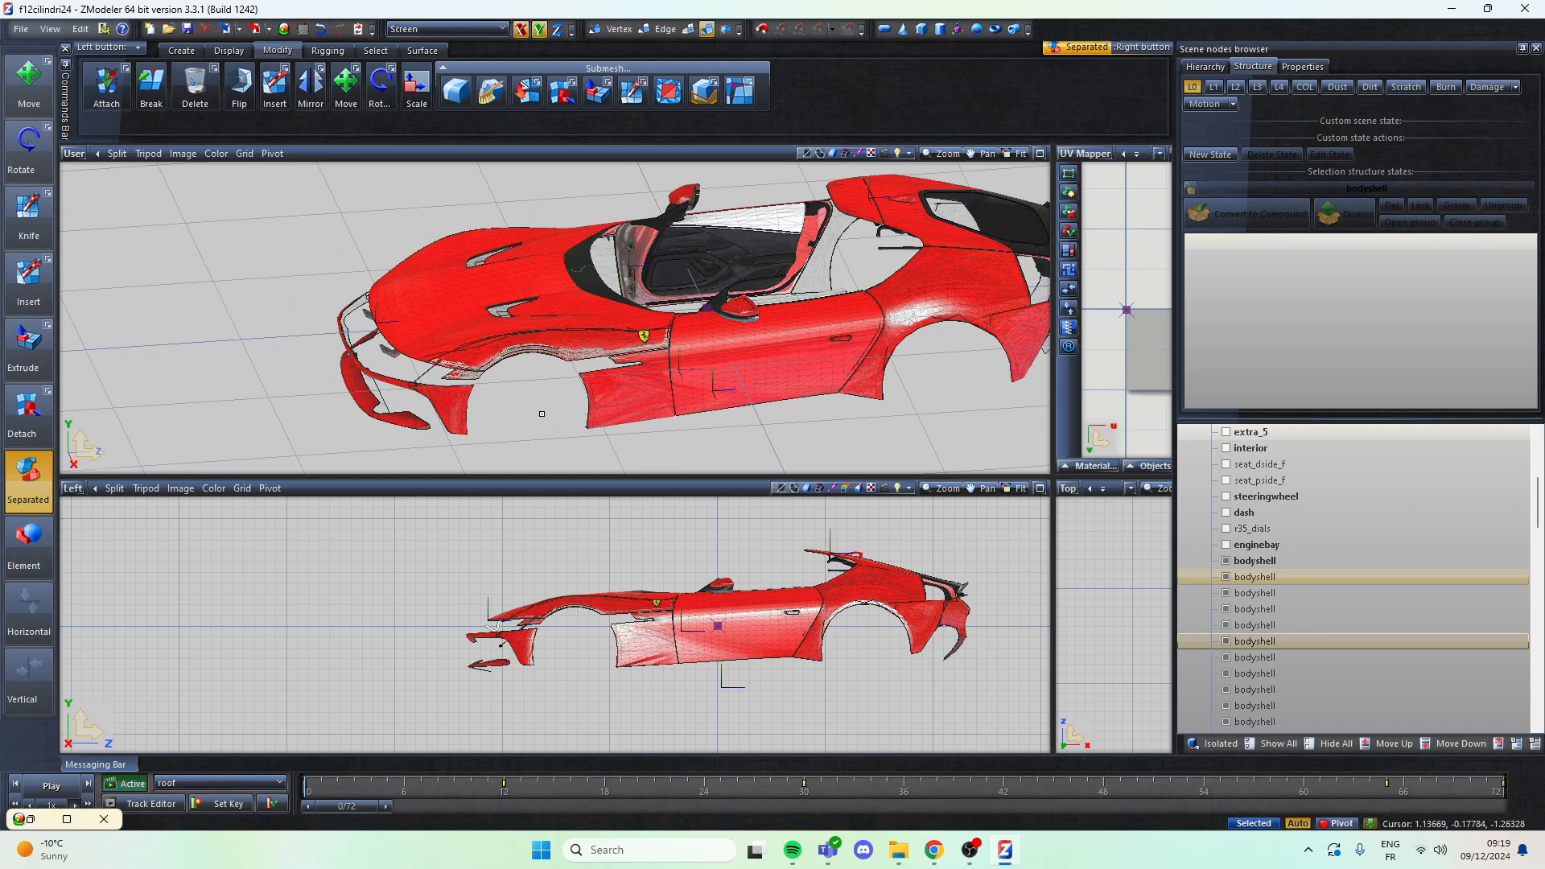
# Step: Hide all objects and show the first five detached bodyshell pieces listed below the main bodyshell
pyautogui.click(1258, 577)
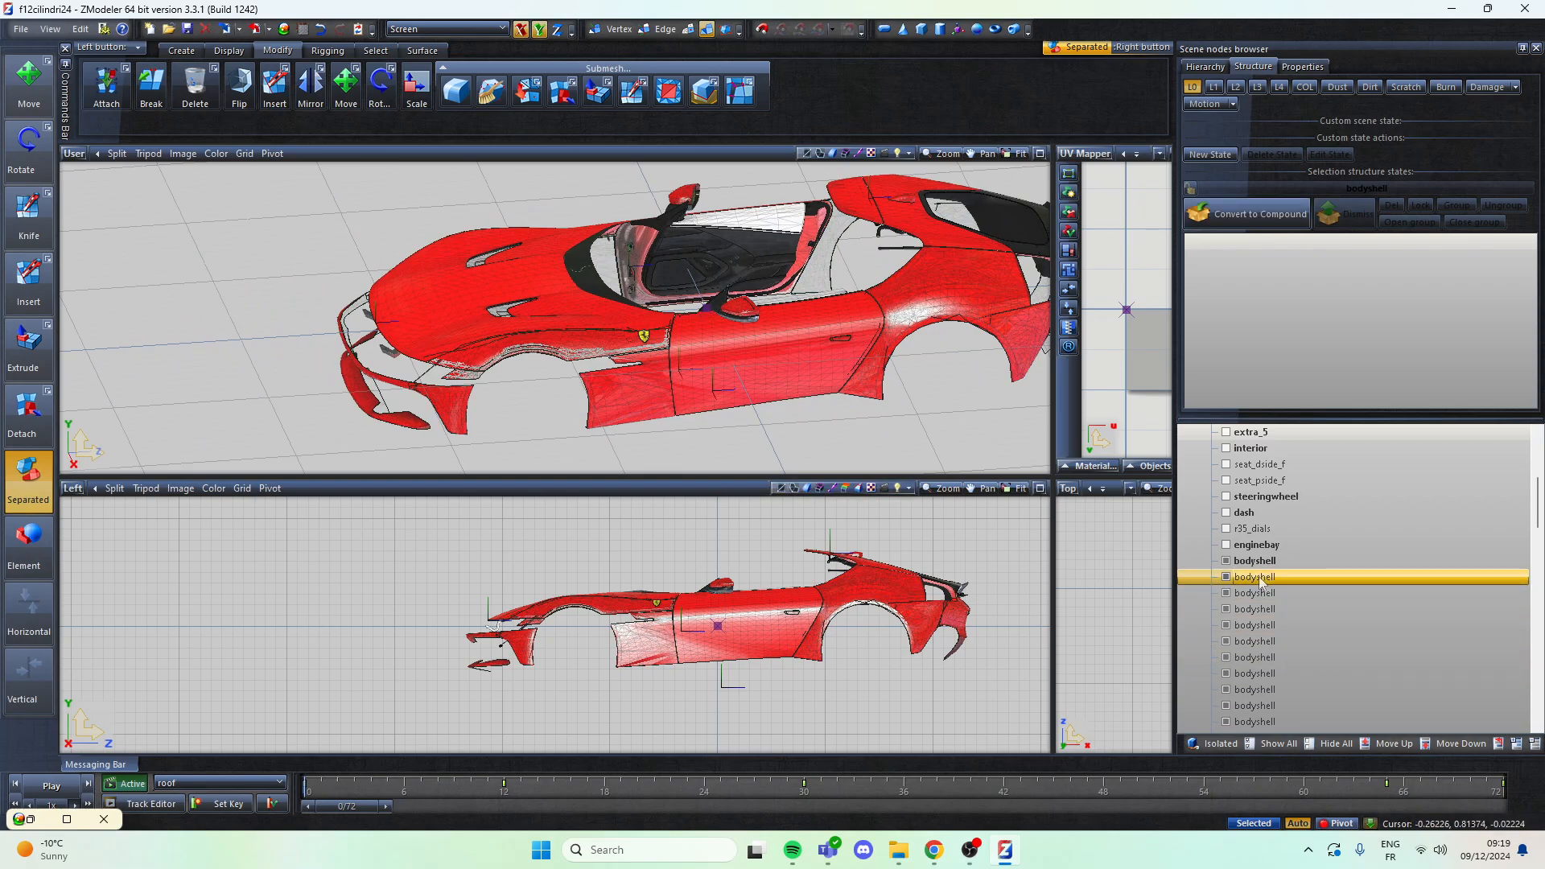
pyautogui.scroll(-1, 1322, 641)
pyautogui.click(1336, 745)
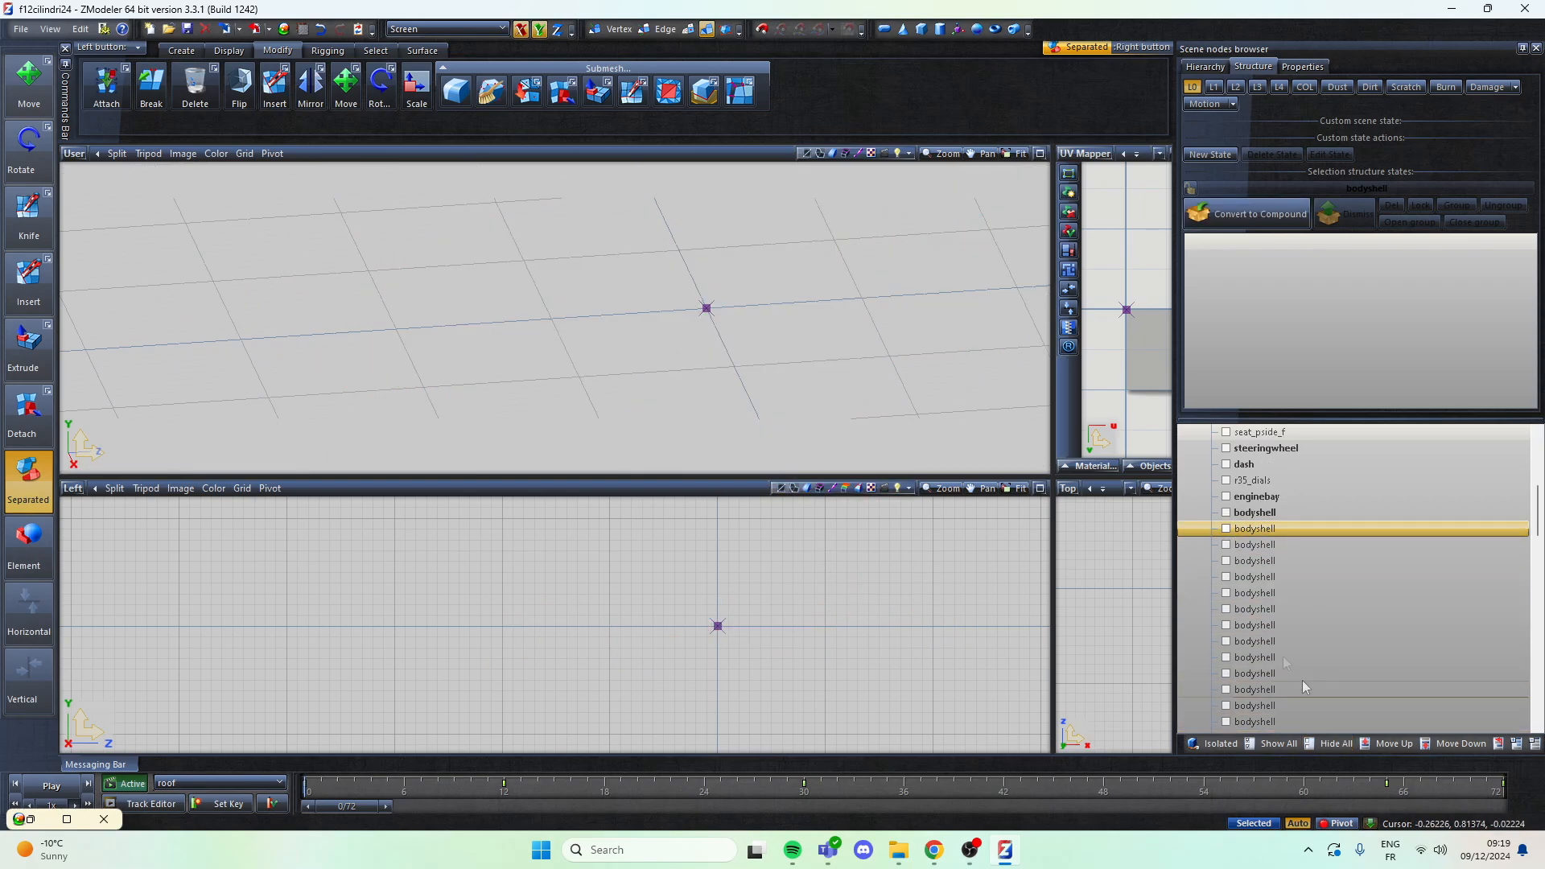
pyautogui.click(1226, 529)
pyautogui.click(1226, 545)
pyautogui.click(1225, 561)
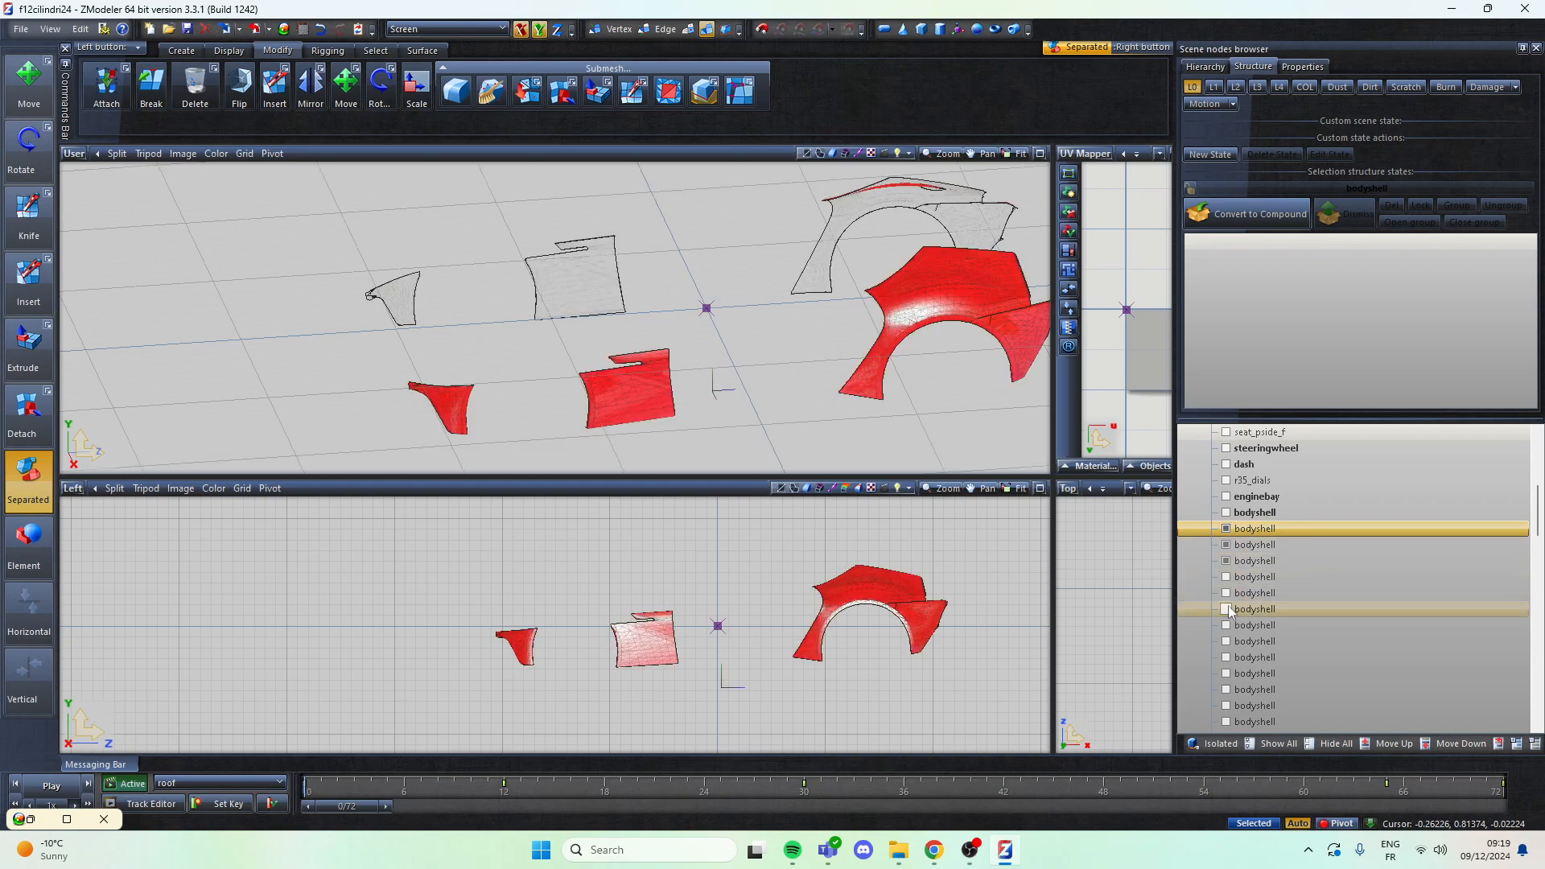
pyautogui.click(1226, 578)
pyautogui.click(1226, 593)
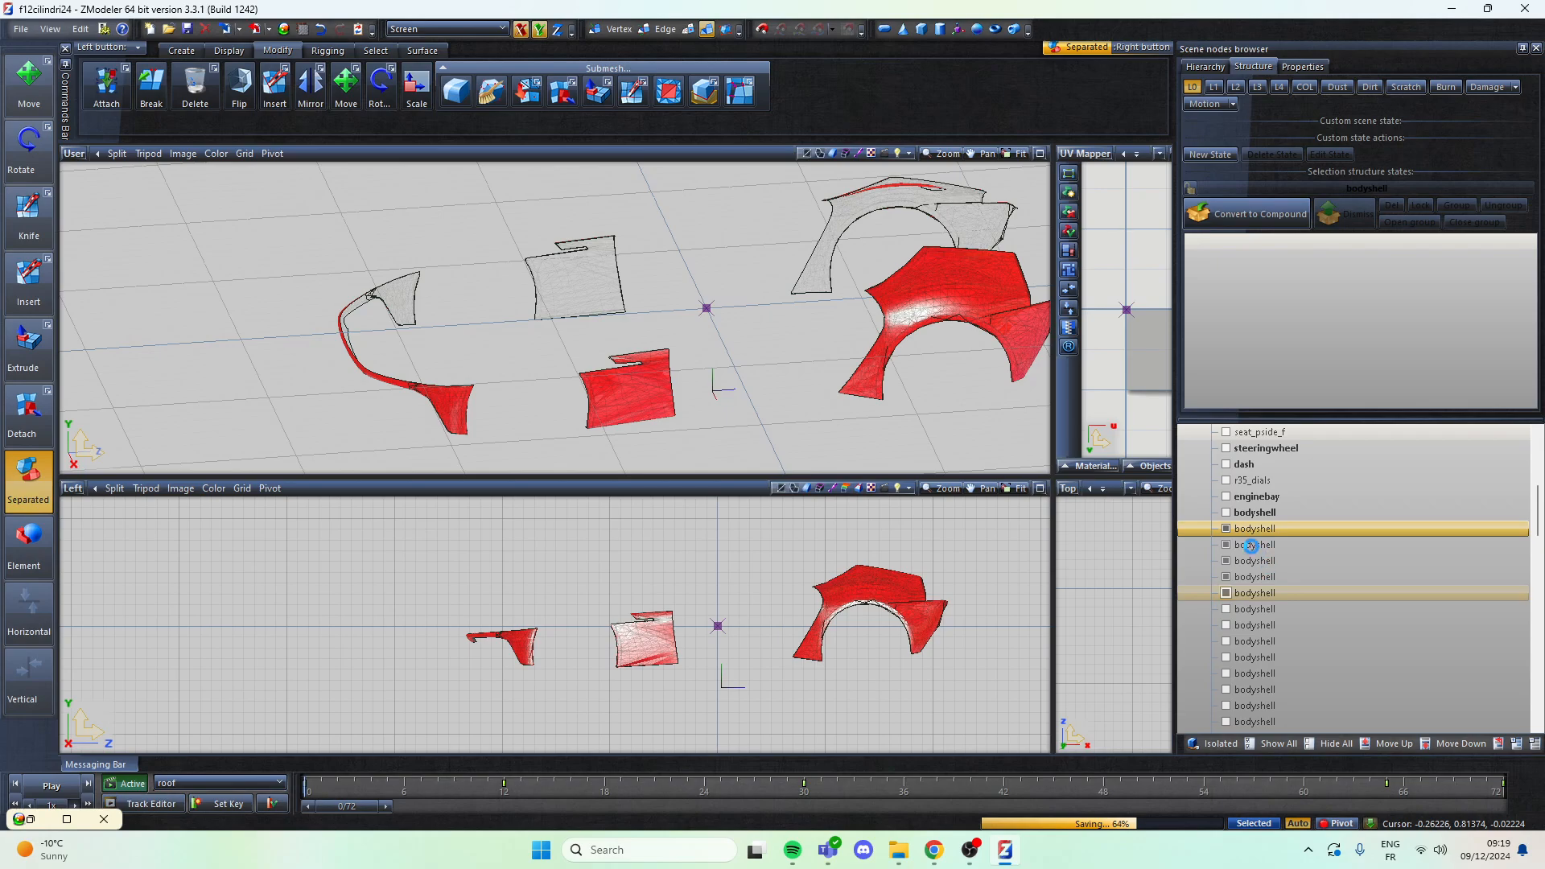
pyautogui.scroll(-4, 1250, 591)
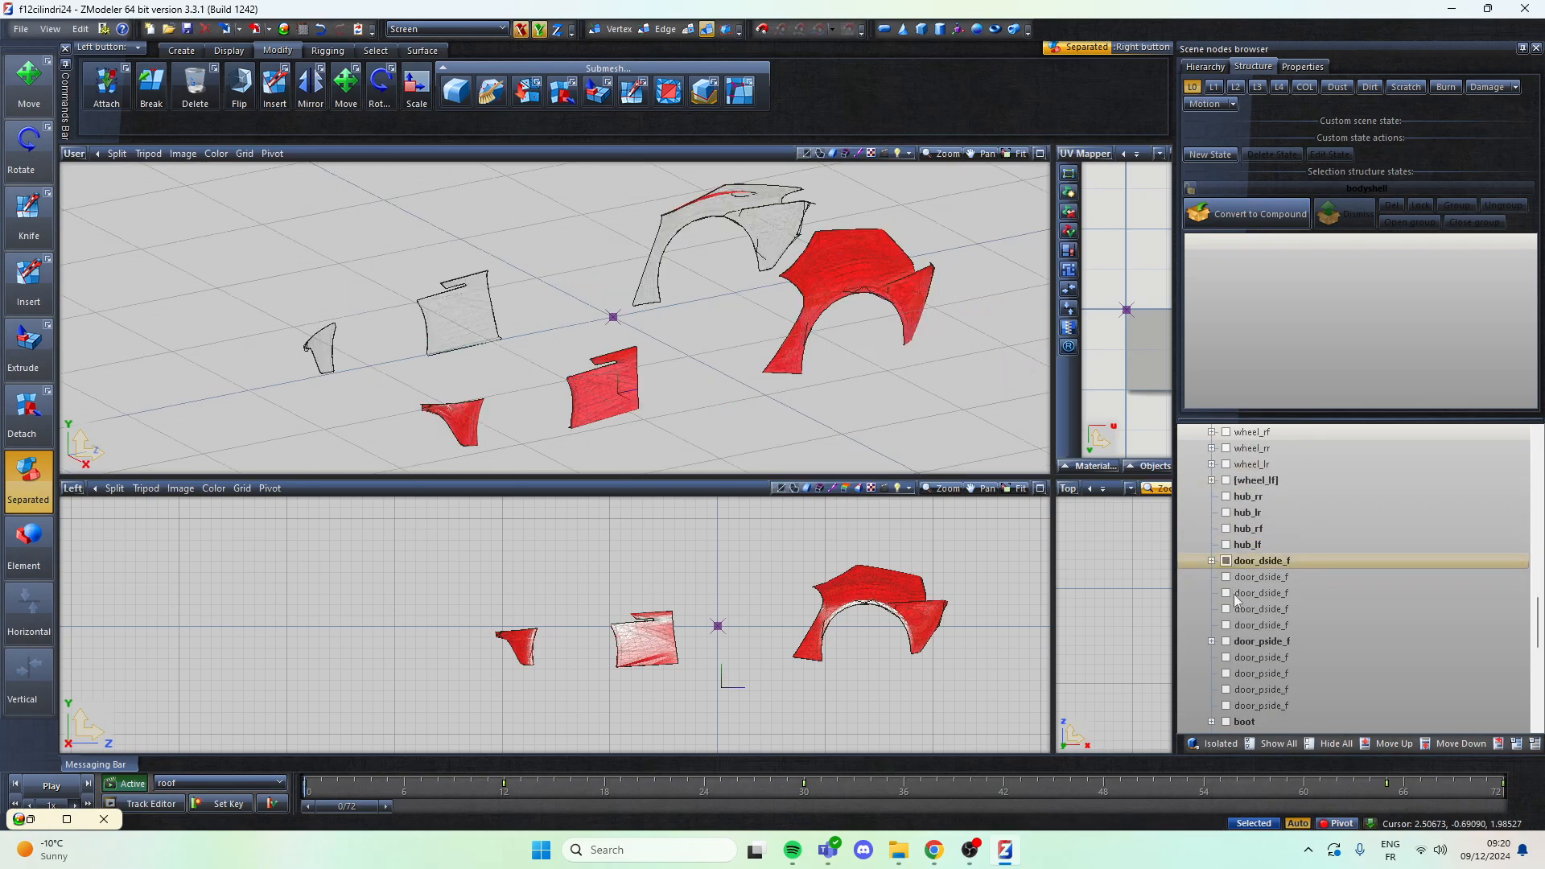
# Step: Show the door_dside_f and door_pside_f parts alongside the visible body panels
pyautogui.click(1226, 562)
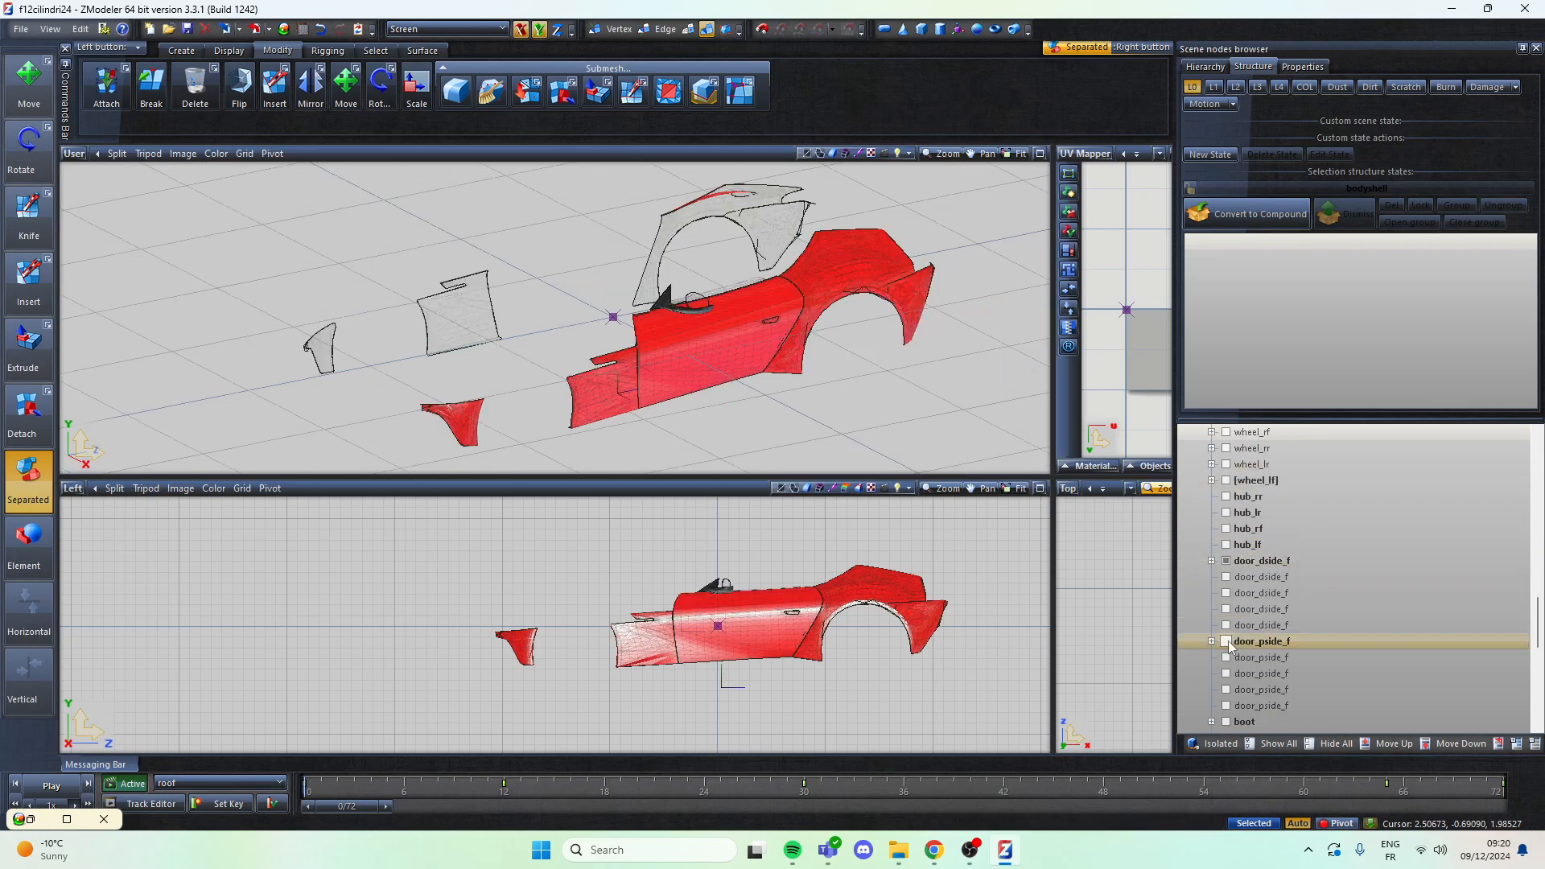
pyautogui.click(1227, 642)
pyautogui.scroll(-2, 708, 322)
pyautogui.keyDown('alt'); pyautogui.moveTo(702, 319); pyautogui.dragTo(636, 317, button='middle'); pyautogui.keyUp('alt')
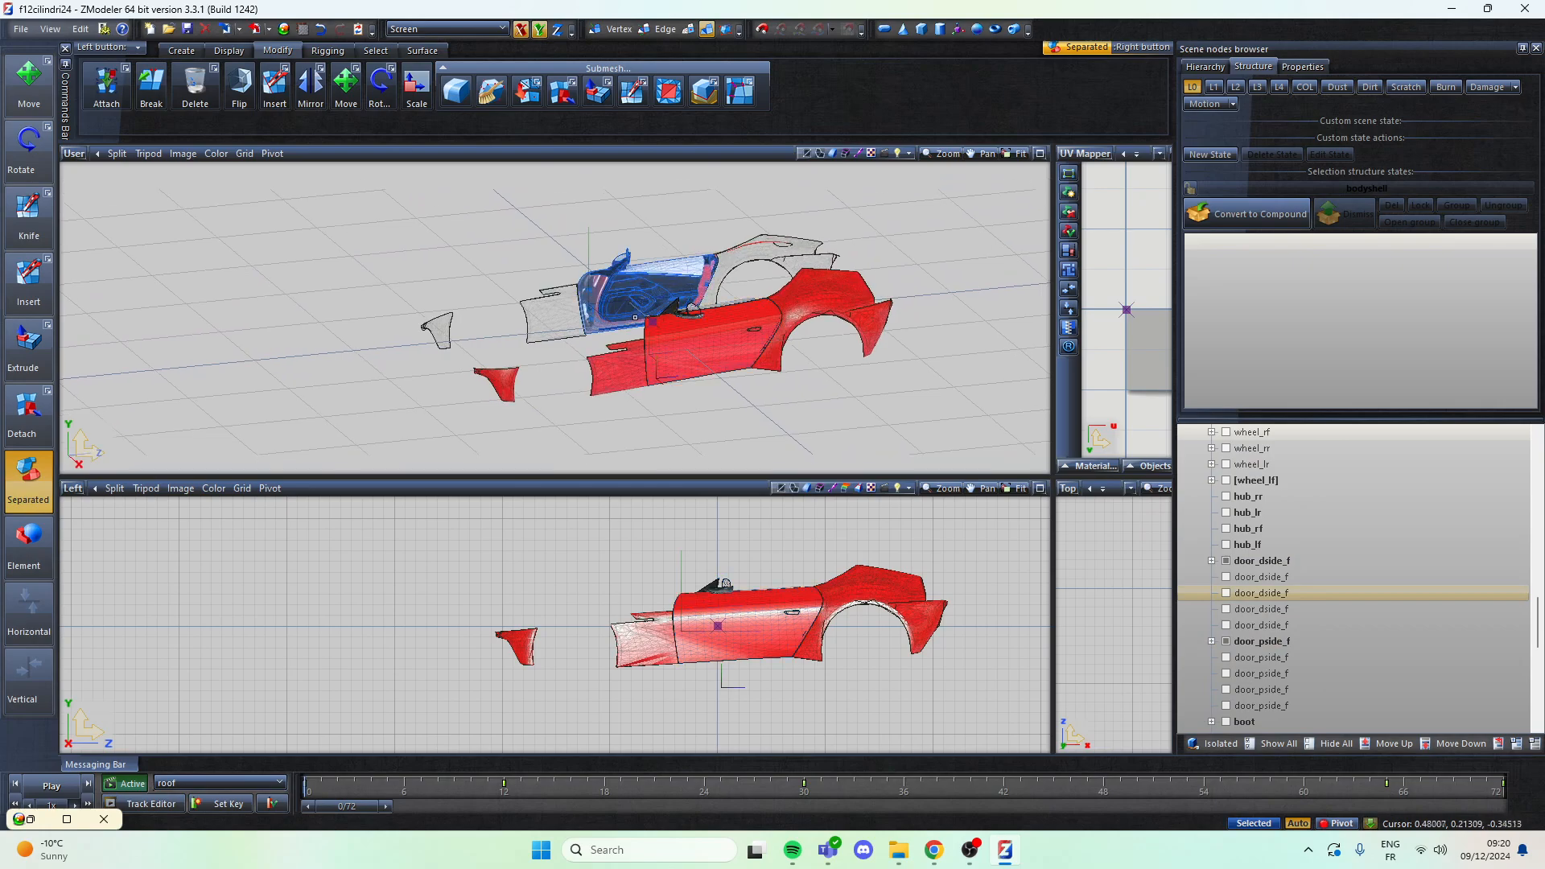
# Step: Show the four bonnet parts in the scene together with the doors and side panels
pyautogui.scroll(-5, 1432, 637)
pyautogui.click(1226, 577)
pyautogui.click(1227, 594)
pyautogui.click(1227, 610)
pyautogui.click(1227, 626)
pyautogui.scroll(2, 933, 389)
pyautogui.moveTo(933, 389)
pyautogui.keyDown('alt'); pyautogui.mouseDown(button='middle')
pyautogui.moveTo(919, 436)
pyautogui.moveTo(875, 407)
pyautogui.moveTo(925, 403)
pyautogui.mouseUp(button='middle'); pyautogui.keyUp('alt')
pyautogui.scroll(-2, 577, 260)
pyautogui.moveTo(832, 403); pyautogui.dragTo(523, 234, button='right')
pyautogui.scroll(4, 525, 230)
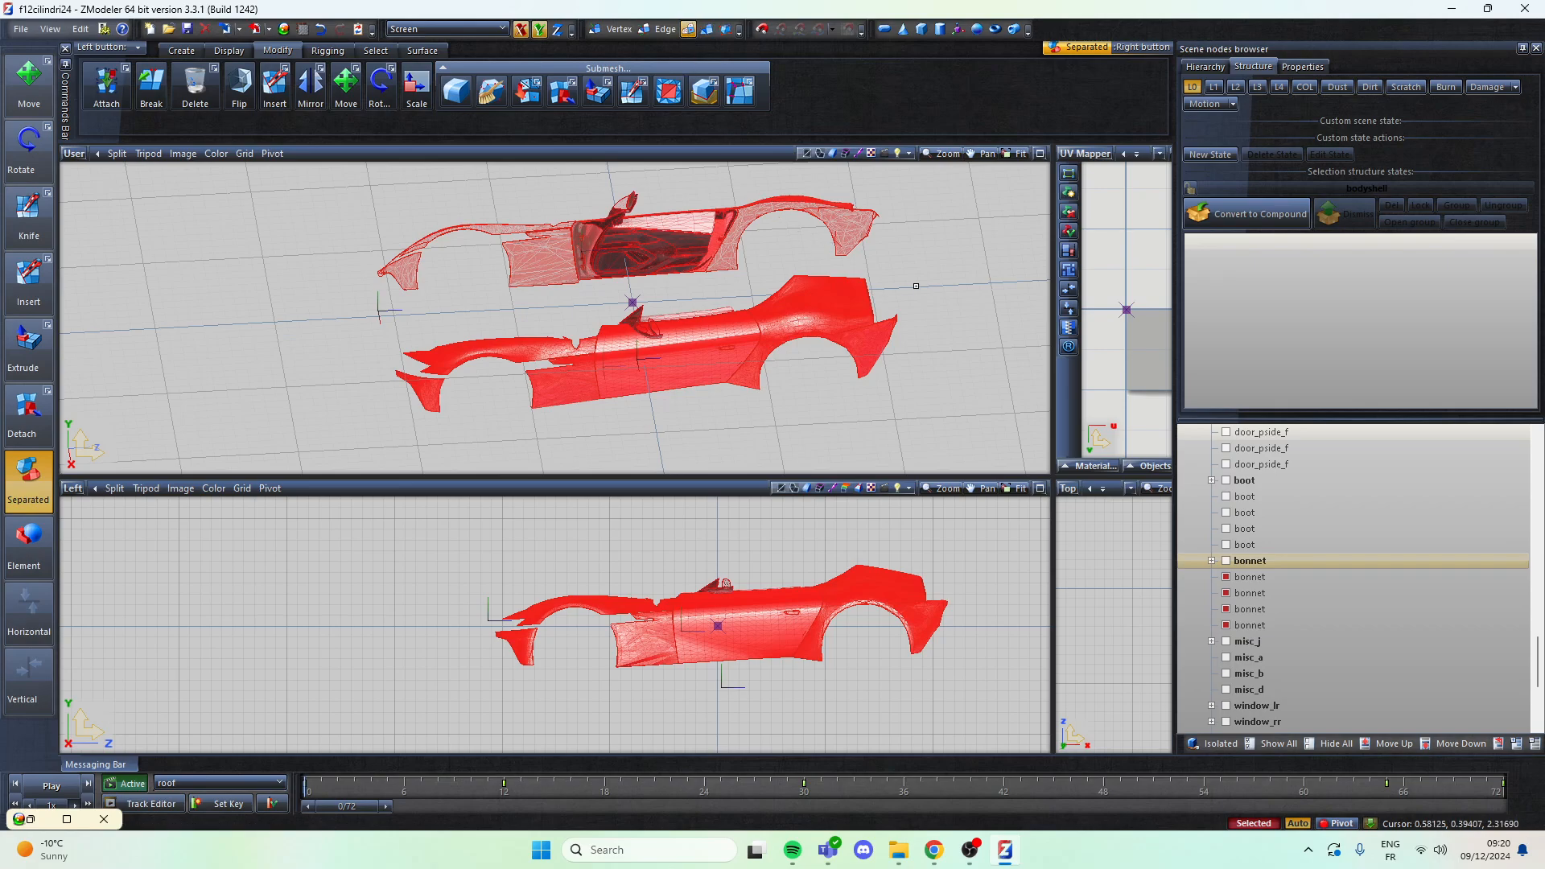
# Step: Switch to polygon-level editing and reset the lower viewport to a fresh Left view of the car's side
pyautogui.press('3')
pyautogui.press('space')
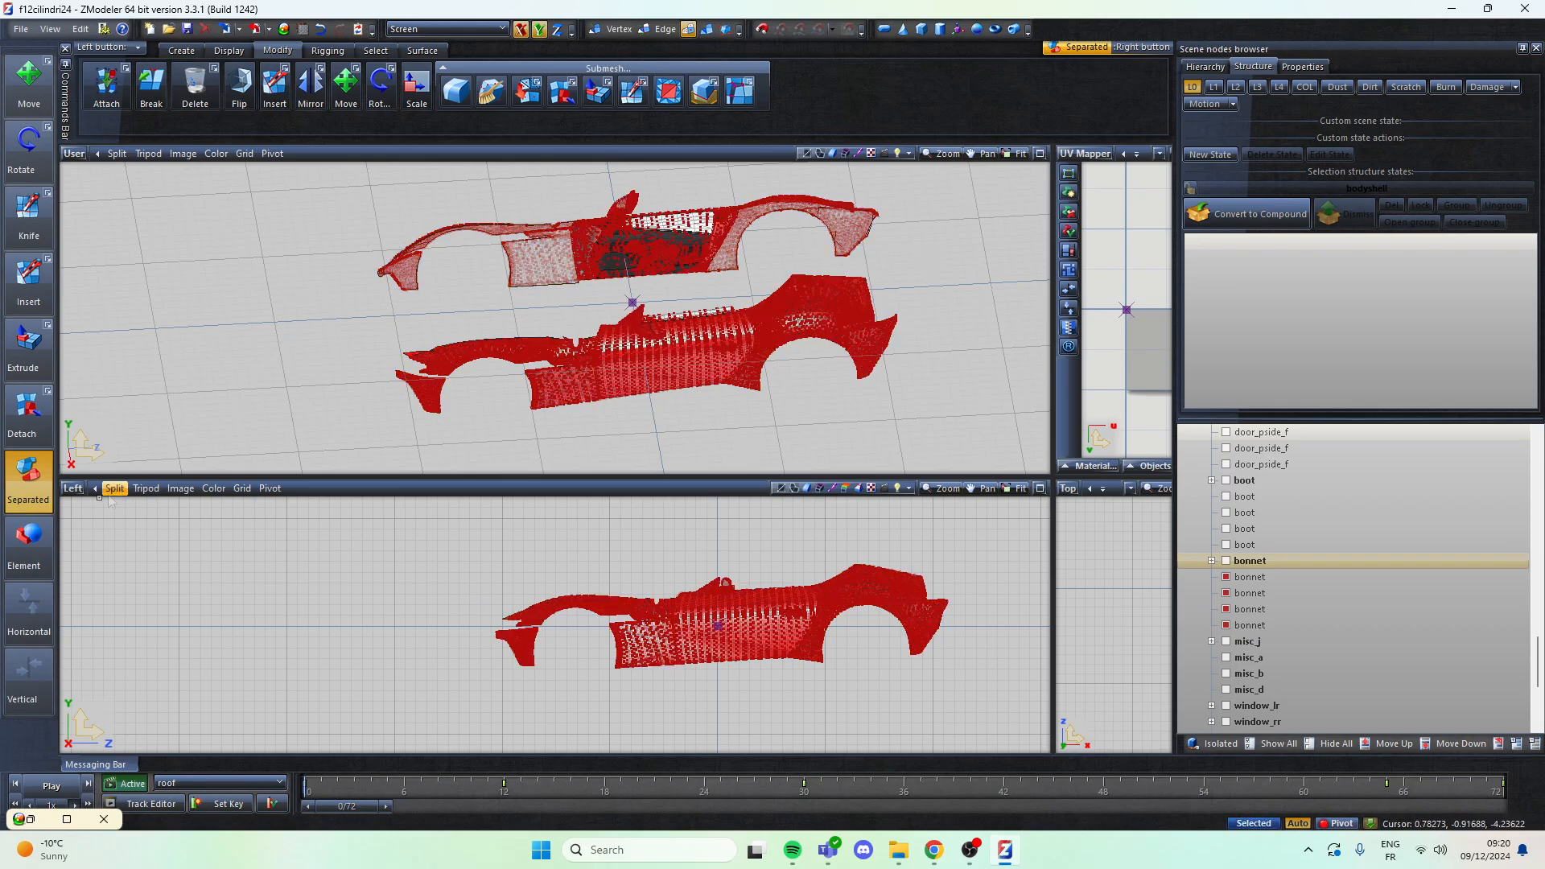
pyautogui.click(73, 489)
pyautogui.click(79, 512)
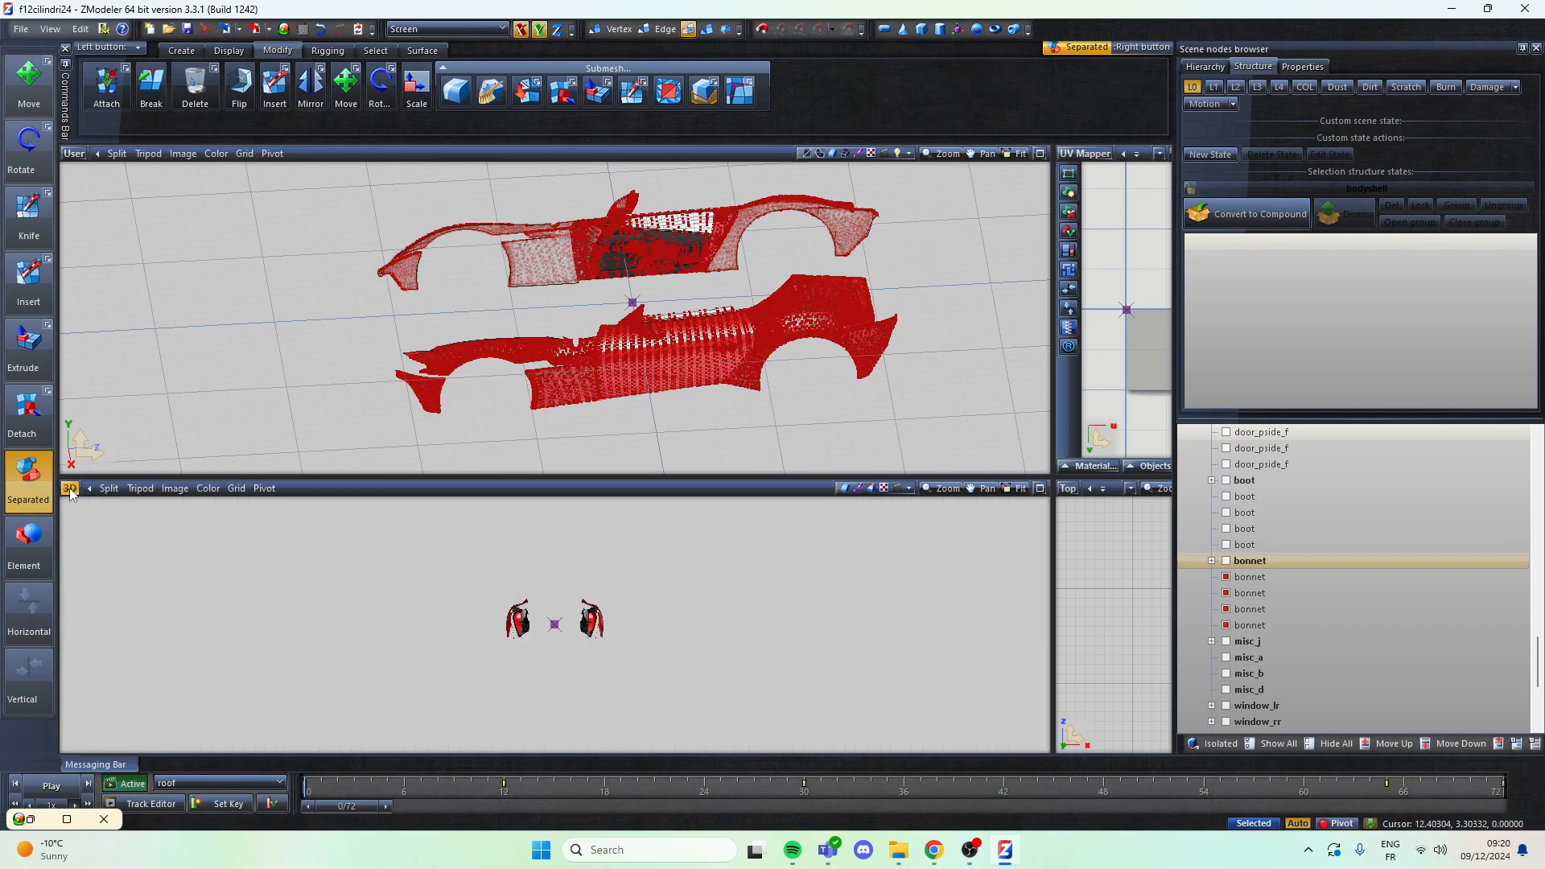
pyautogui.click(69, 488)
pyautogui.click(113, 570)
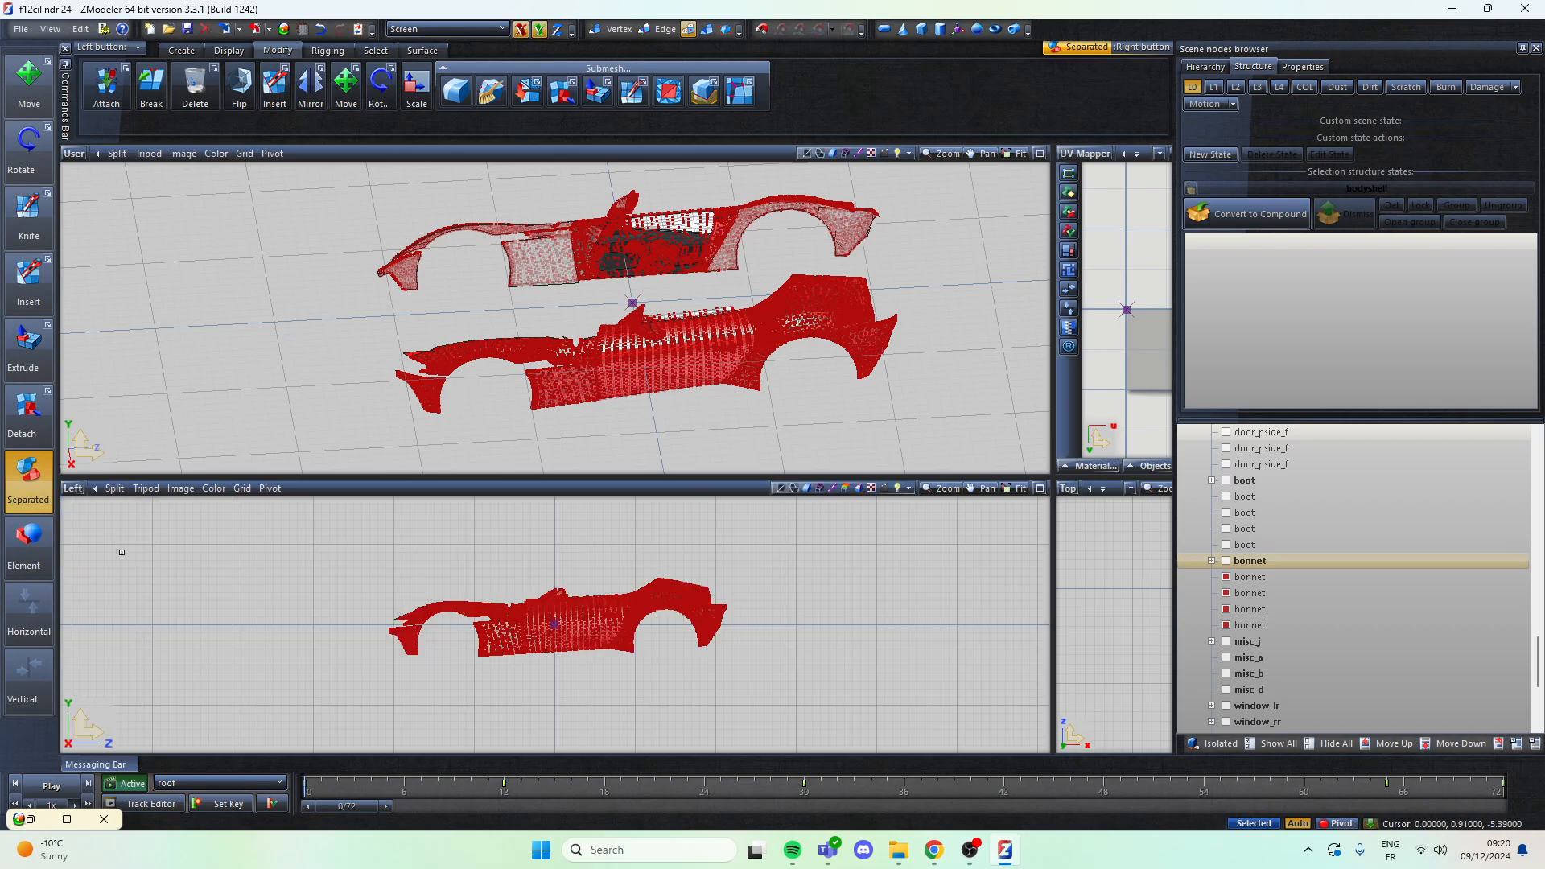
# Step: Widen the UV Mapper viewport beside the 3D view and keep that viewport set to UV Mapper
pyautogui.moveTo(1053, 465); pyautogui.dragTo(825, 444)
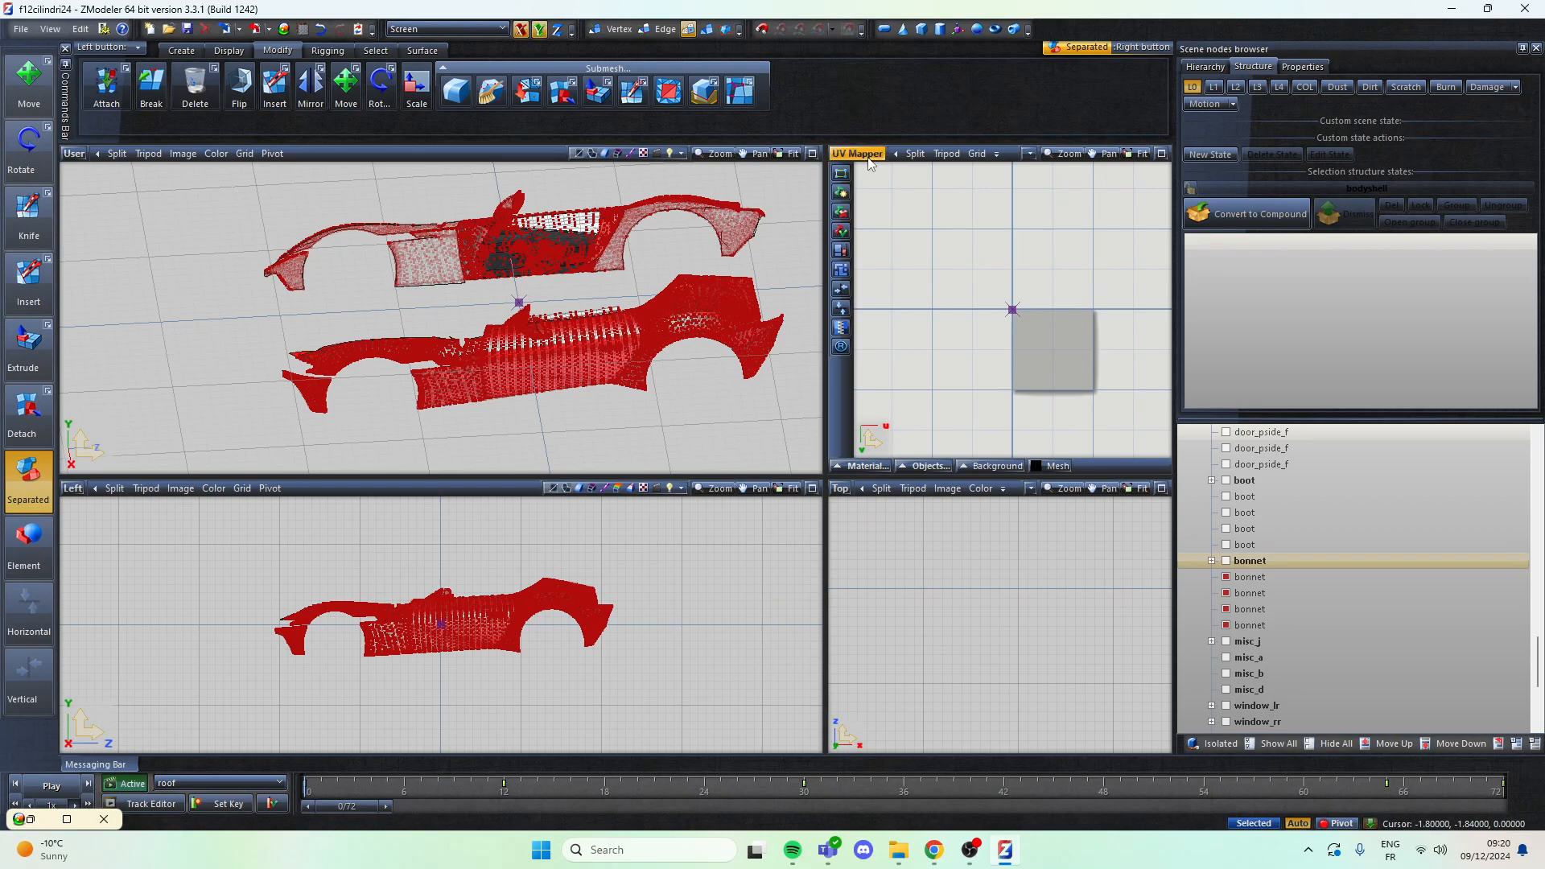
pyautogui.click(851, 466)
pyautogui.click(852, 466)
pyautogui.click(855, 155)
pyautogui.click(867, 334)
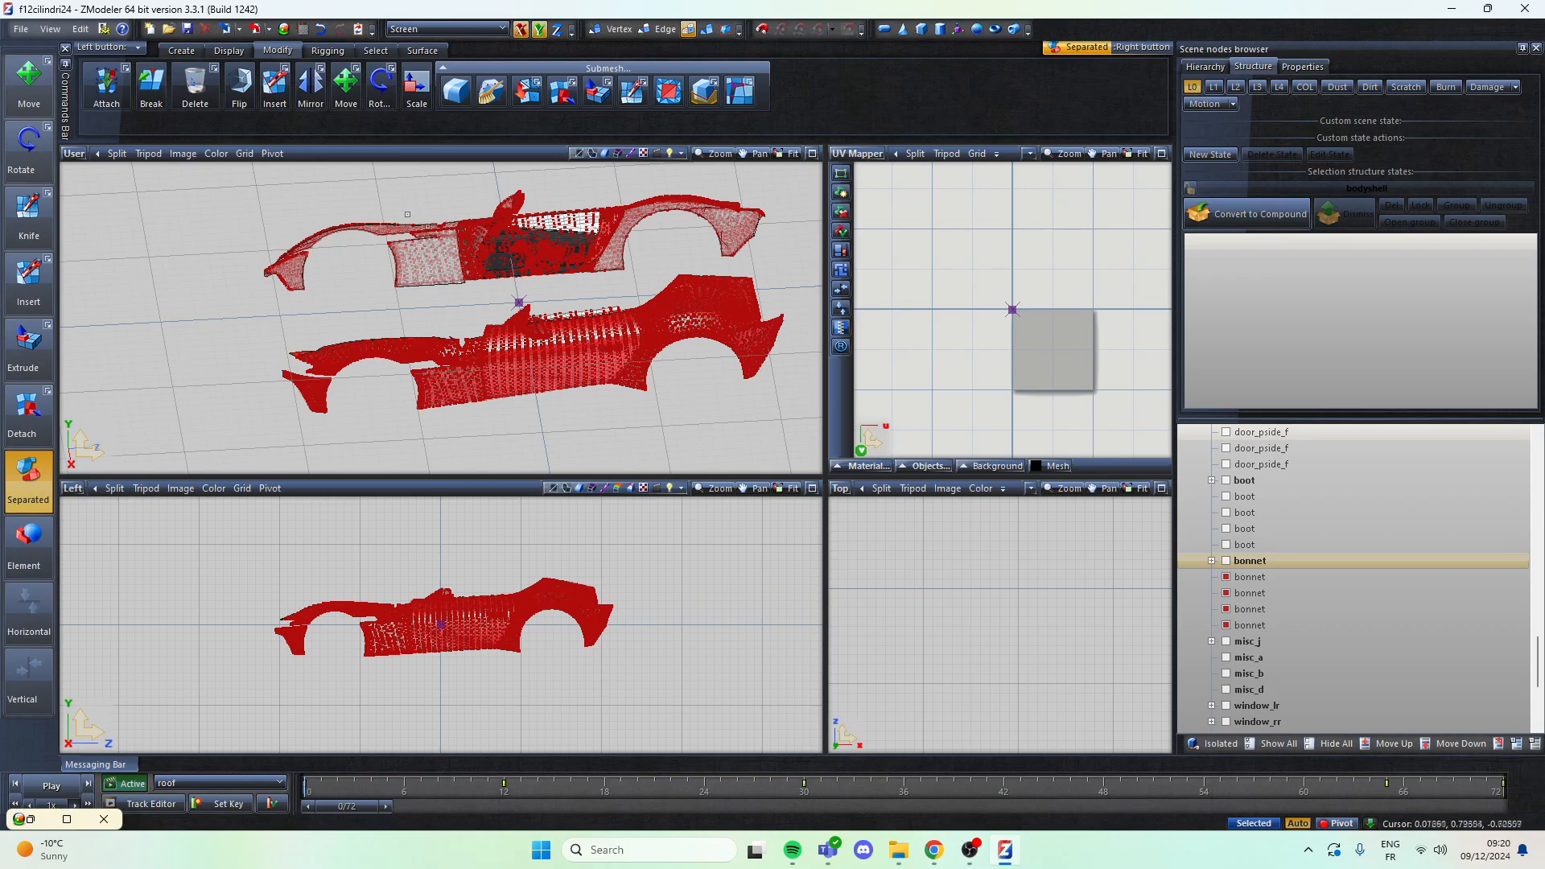
# Step: Select all polygons of the panels on the near side of the car, leaving the opposite side unselected
pyautogui.scroll(-3, 427, 226)
pyautogui.moveTo(427, 226); pyautogui.dragTo(503, 337, button='middle')
pyautogui.moveTo(308, 289); pyautogui.dragTo(738, 400)
pyautogui.scroll(-1, 440, 641)
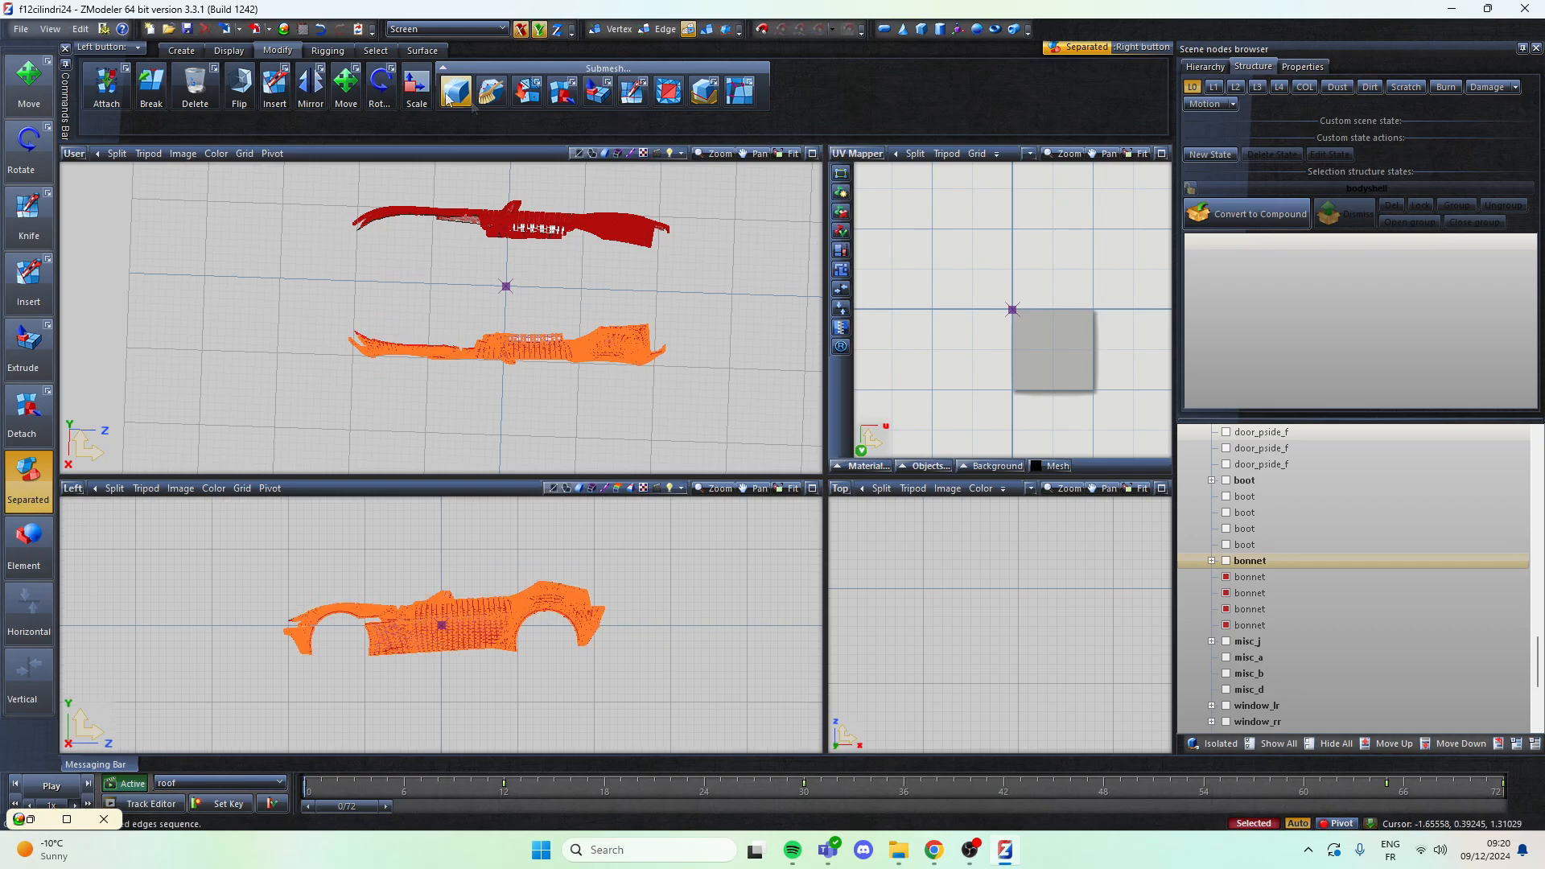
# Step: Deselect the polygons using the materials from body [PAINT:1] through black, keeping only f12cilindri24_sign_1 [PAINT:1], and leave the Separated selection tool
pyautogui.click(376, 50)
pyautogui.click(650, 94)
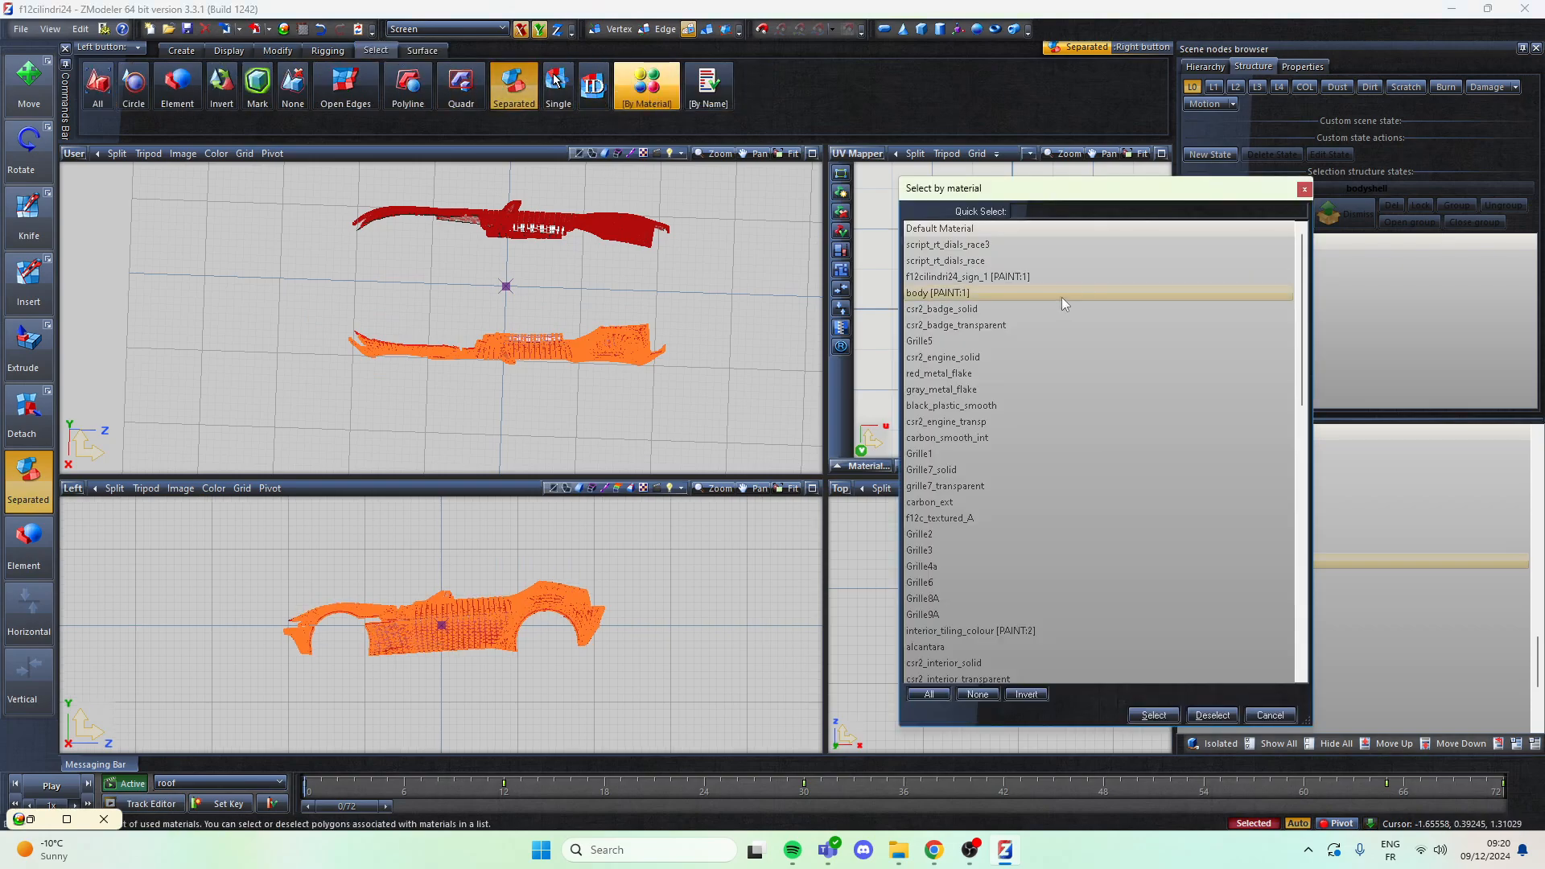
pyautogui.moveTo(1301, 318); pyautogui.dragTo(1312, 618)
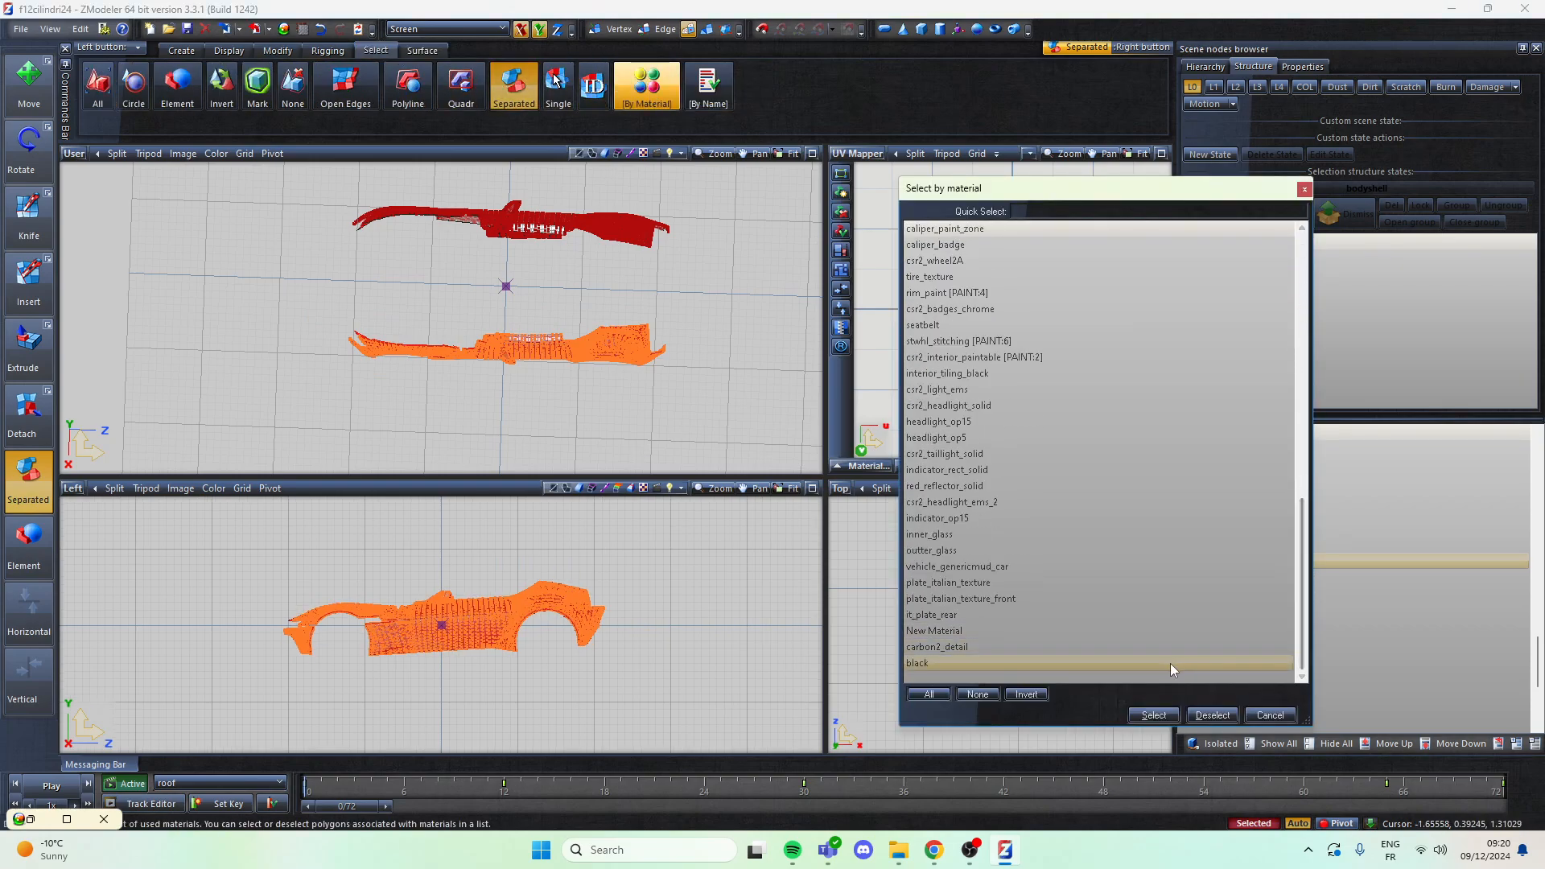
pyautogui.keyDown('shift'); pyautogui.click(1170, 663); pyautogui.keyUp('shift')
pyautogui.click(1213, 716)
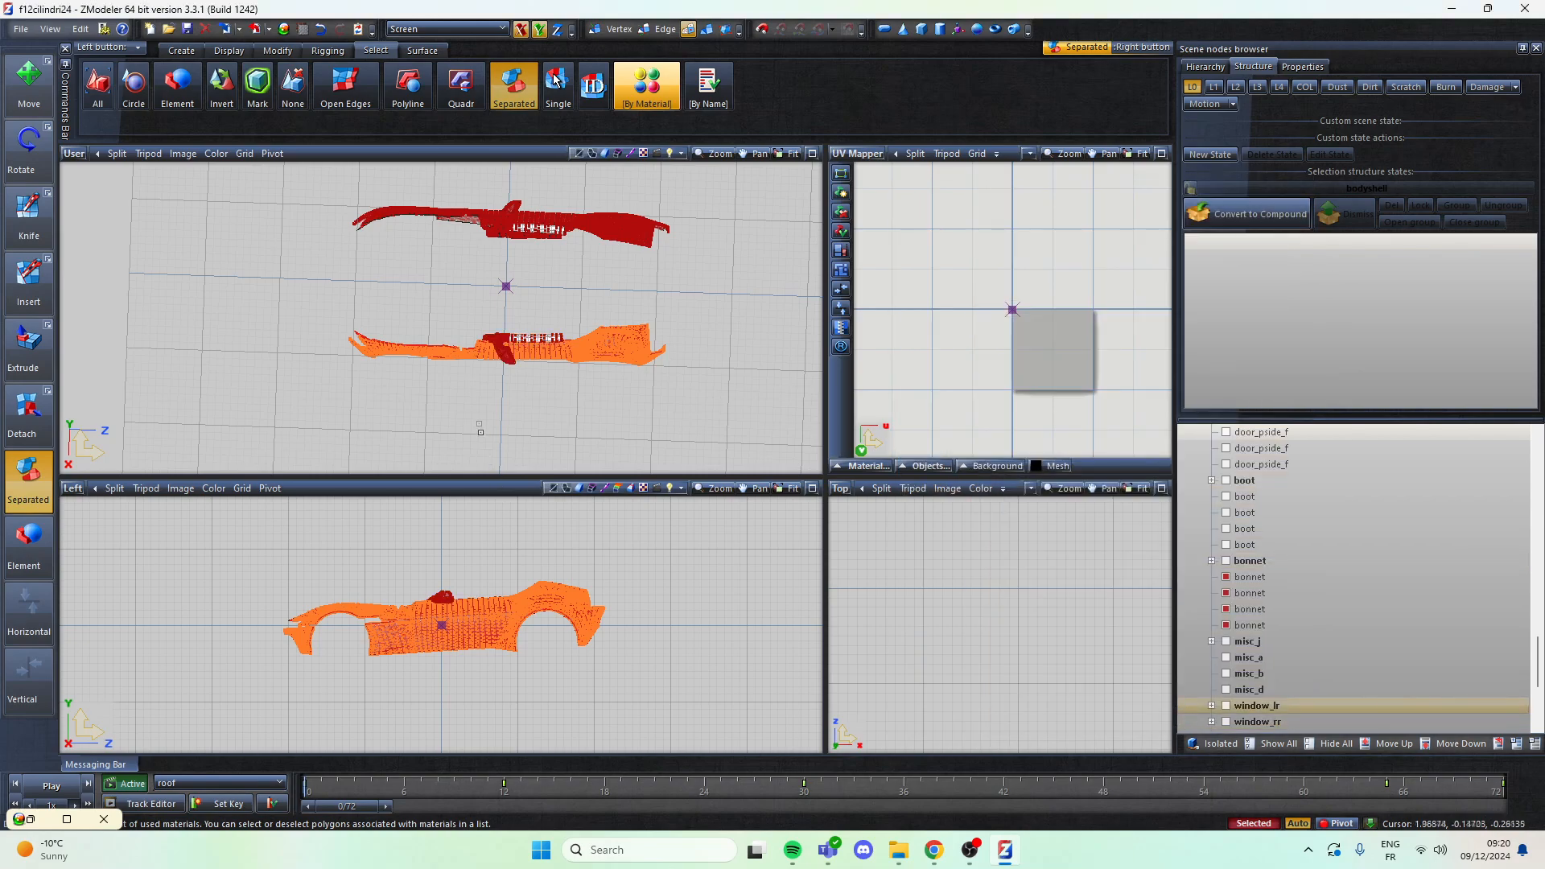
pyautogui.click(520, 99)
pyautogui.rightClick(480, 613)
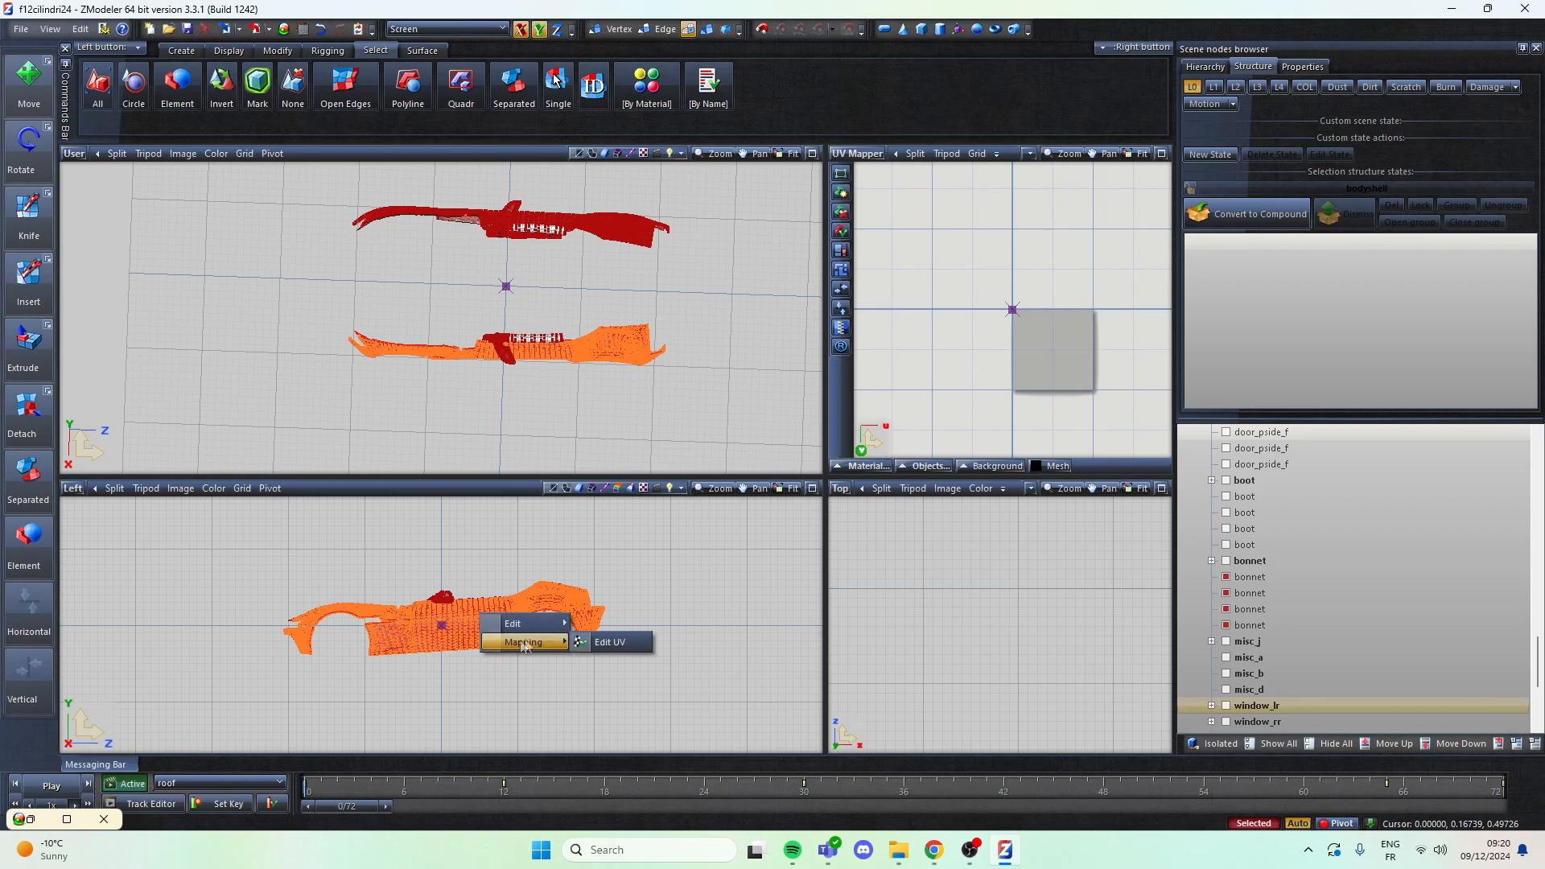
pyautogui.rightClick(436, 629)
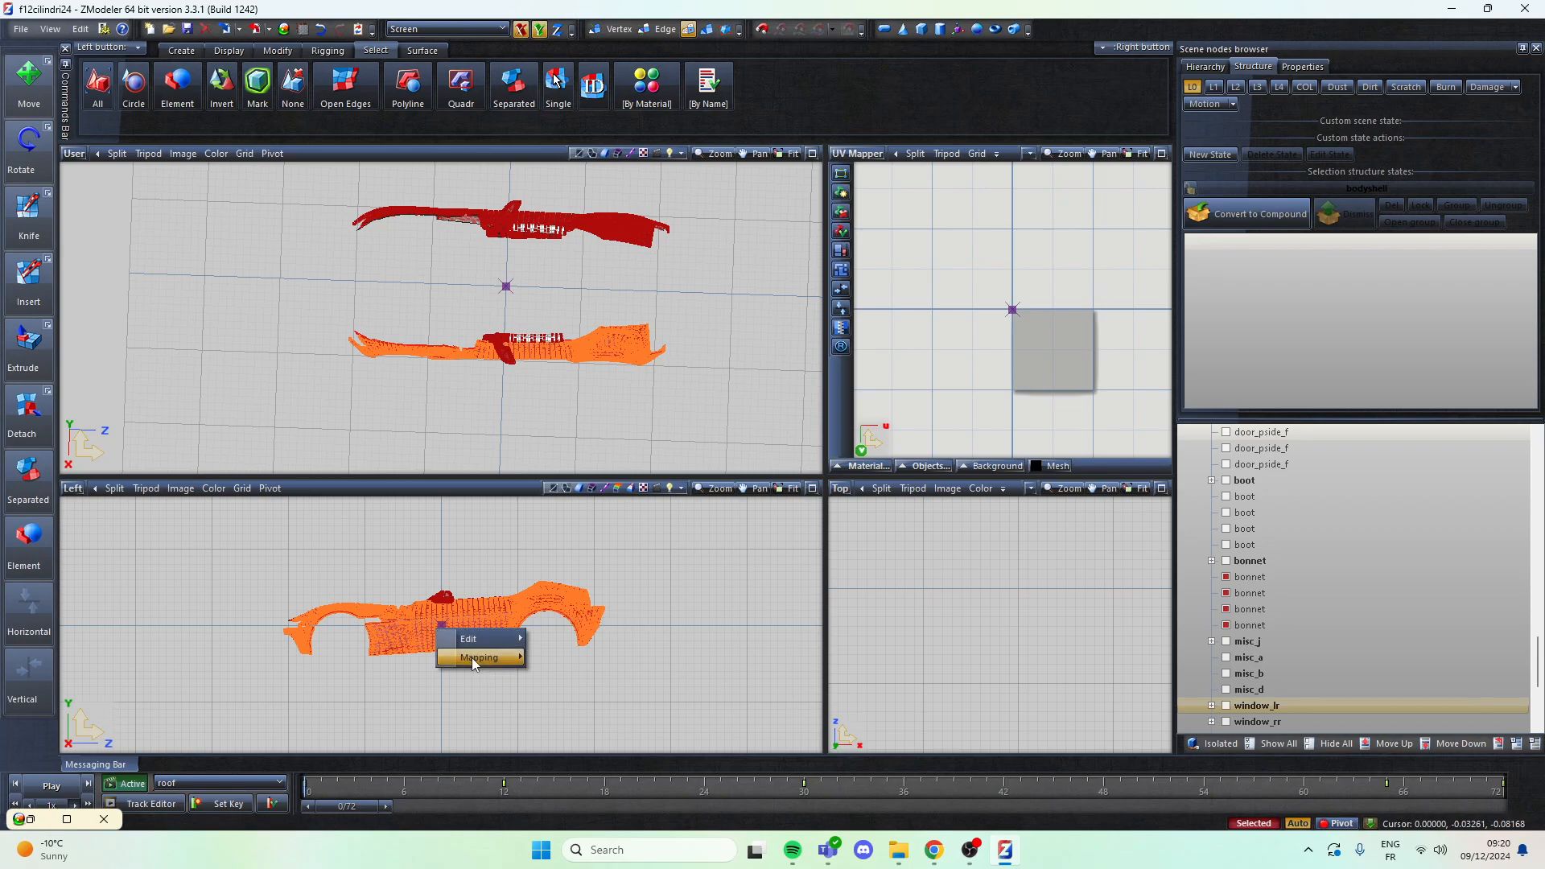
pyautogui.moveTo(472, 658)
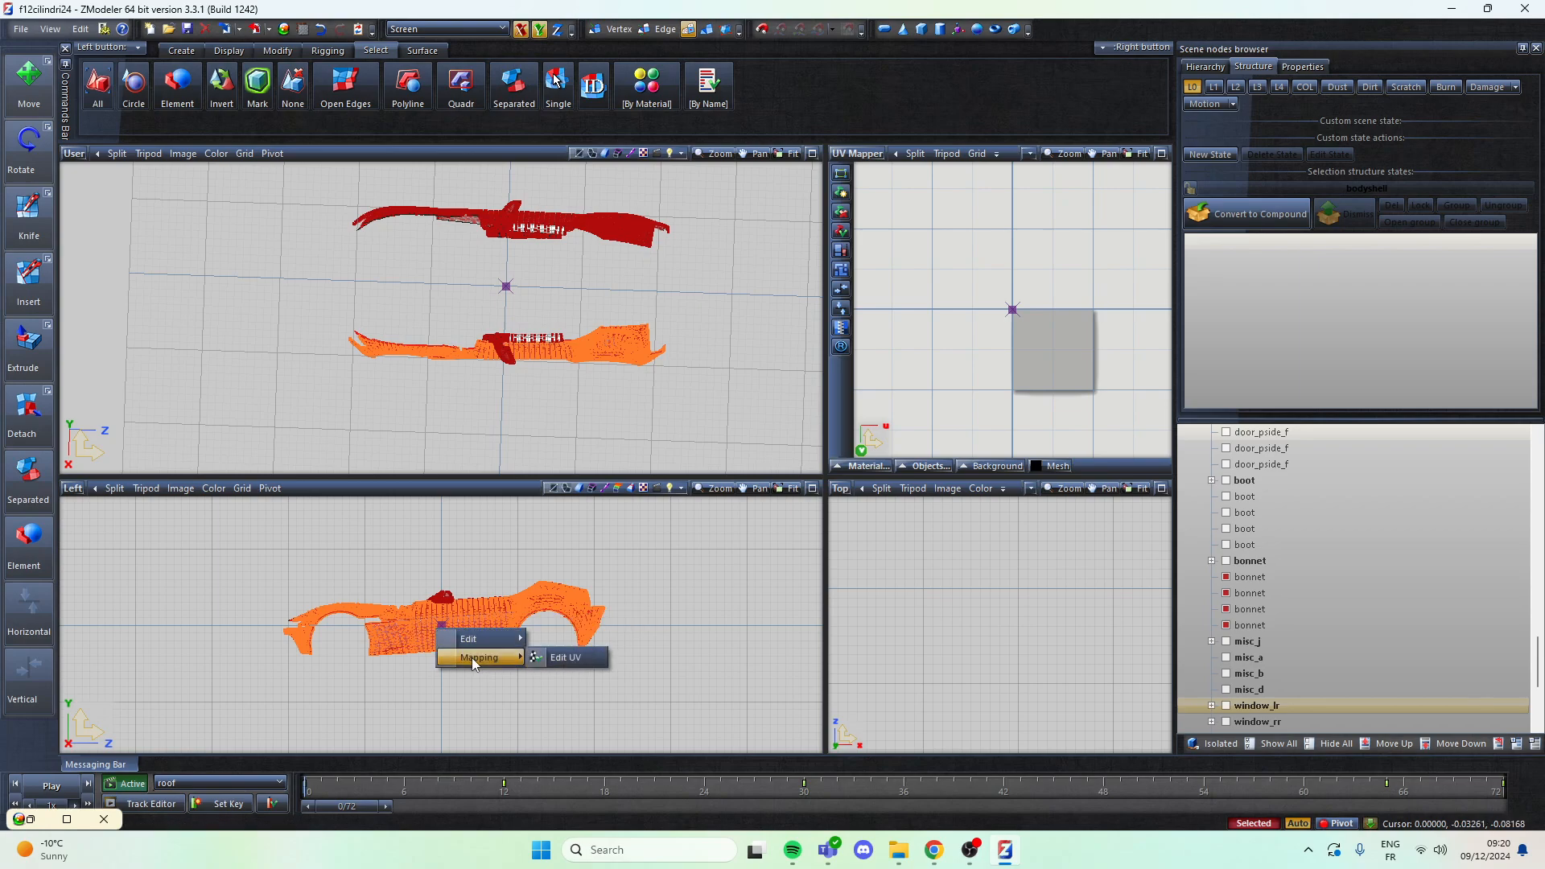
pyautogui.click(384, 655)
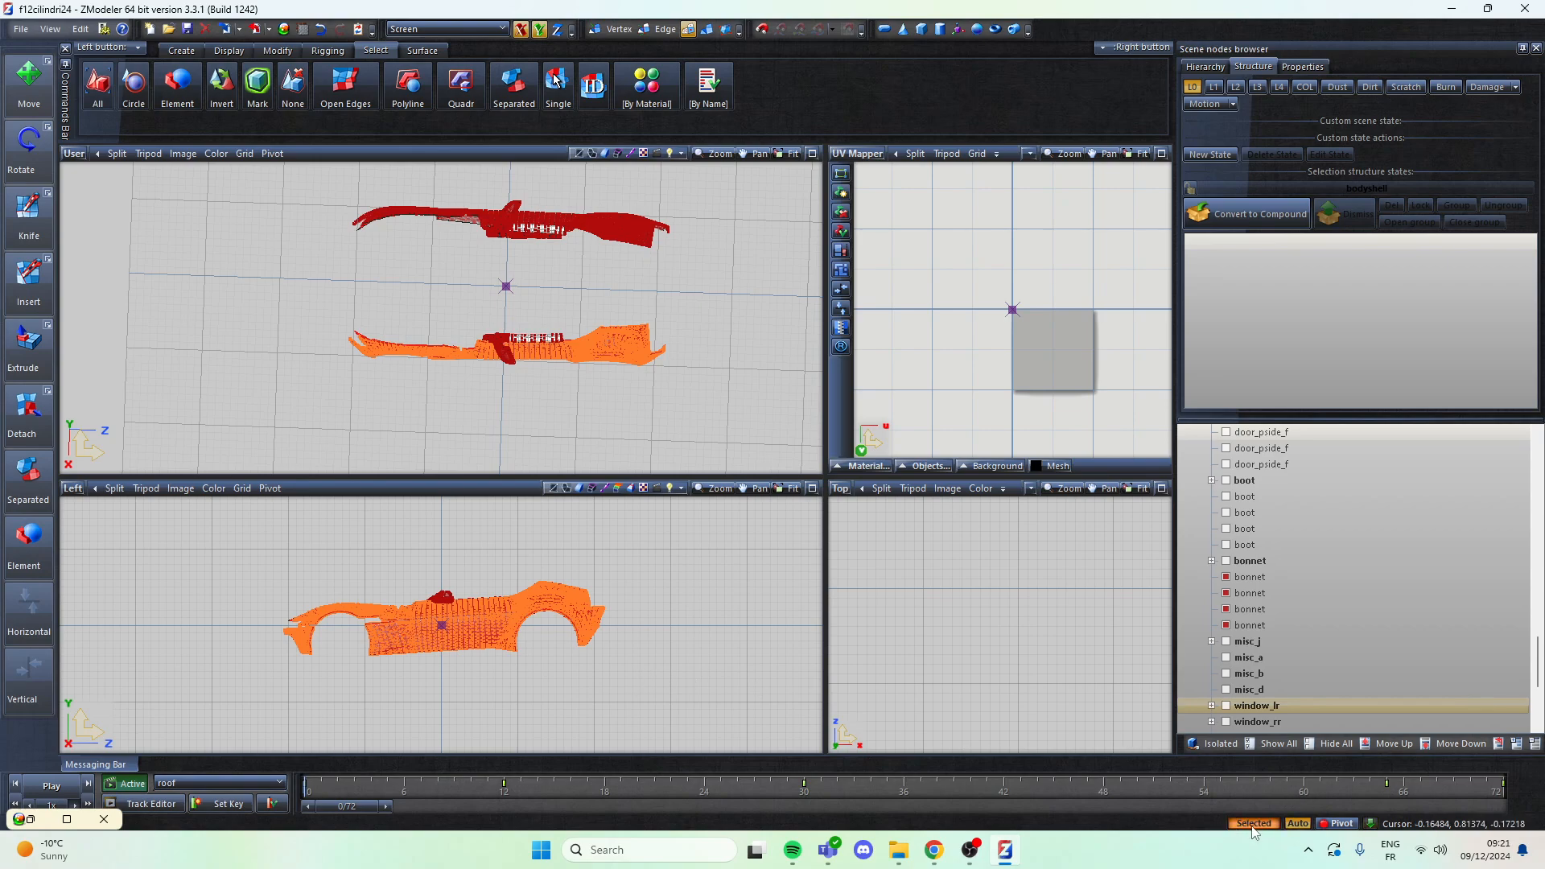
# Step: Generate new UV mapping on channel 2 for the selected side polygons from the Left viewport XY, with fragments compacted to object
pyautogui.rightClick(494, 638)
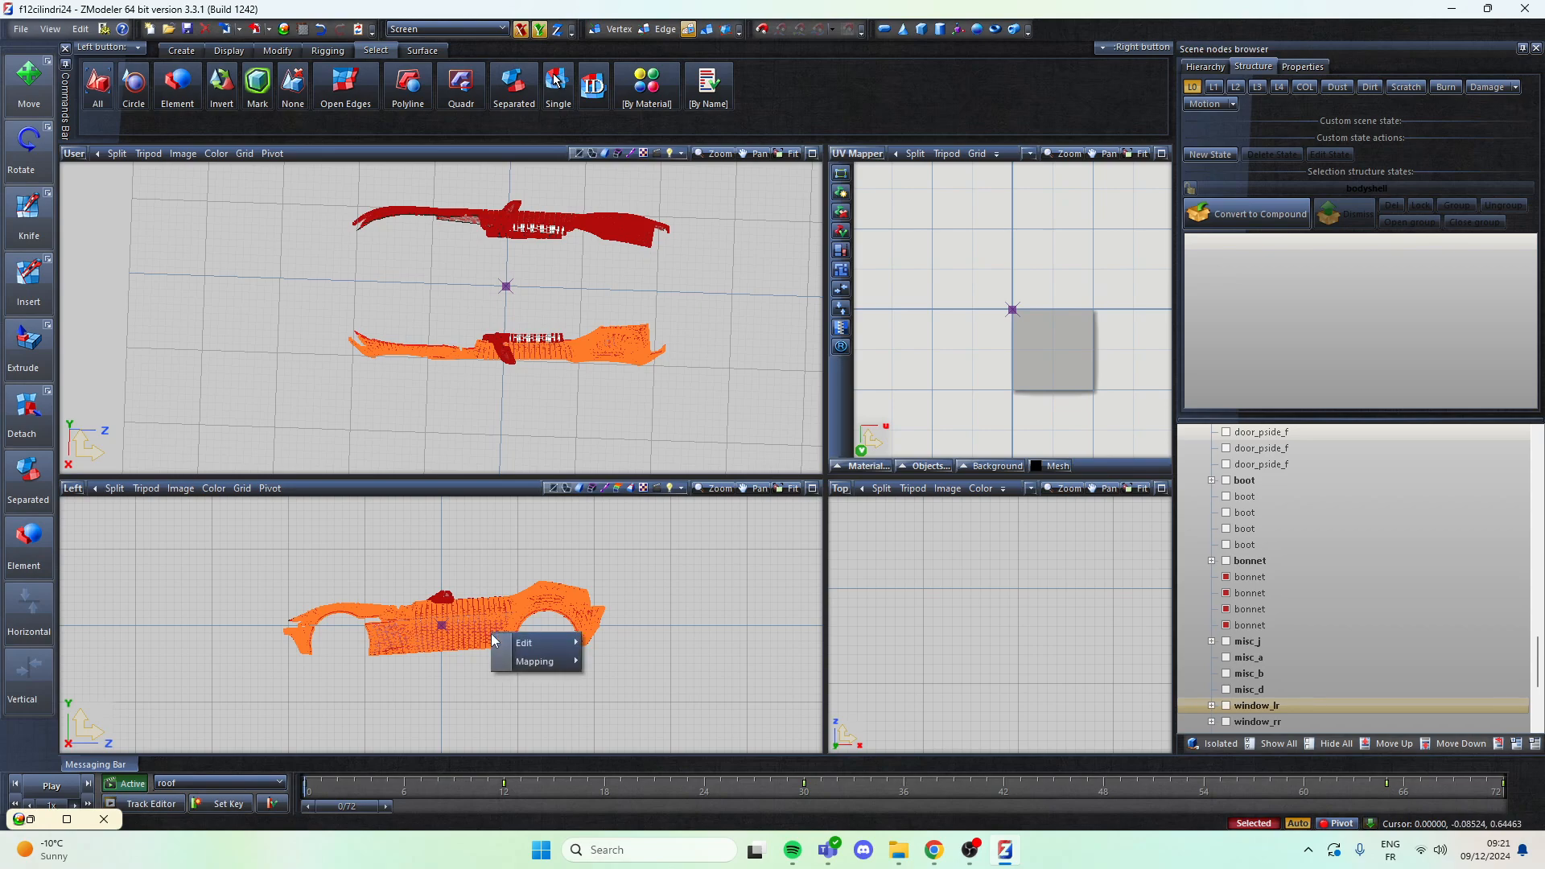
pyautogui.moveTo(497, 642)
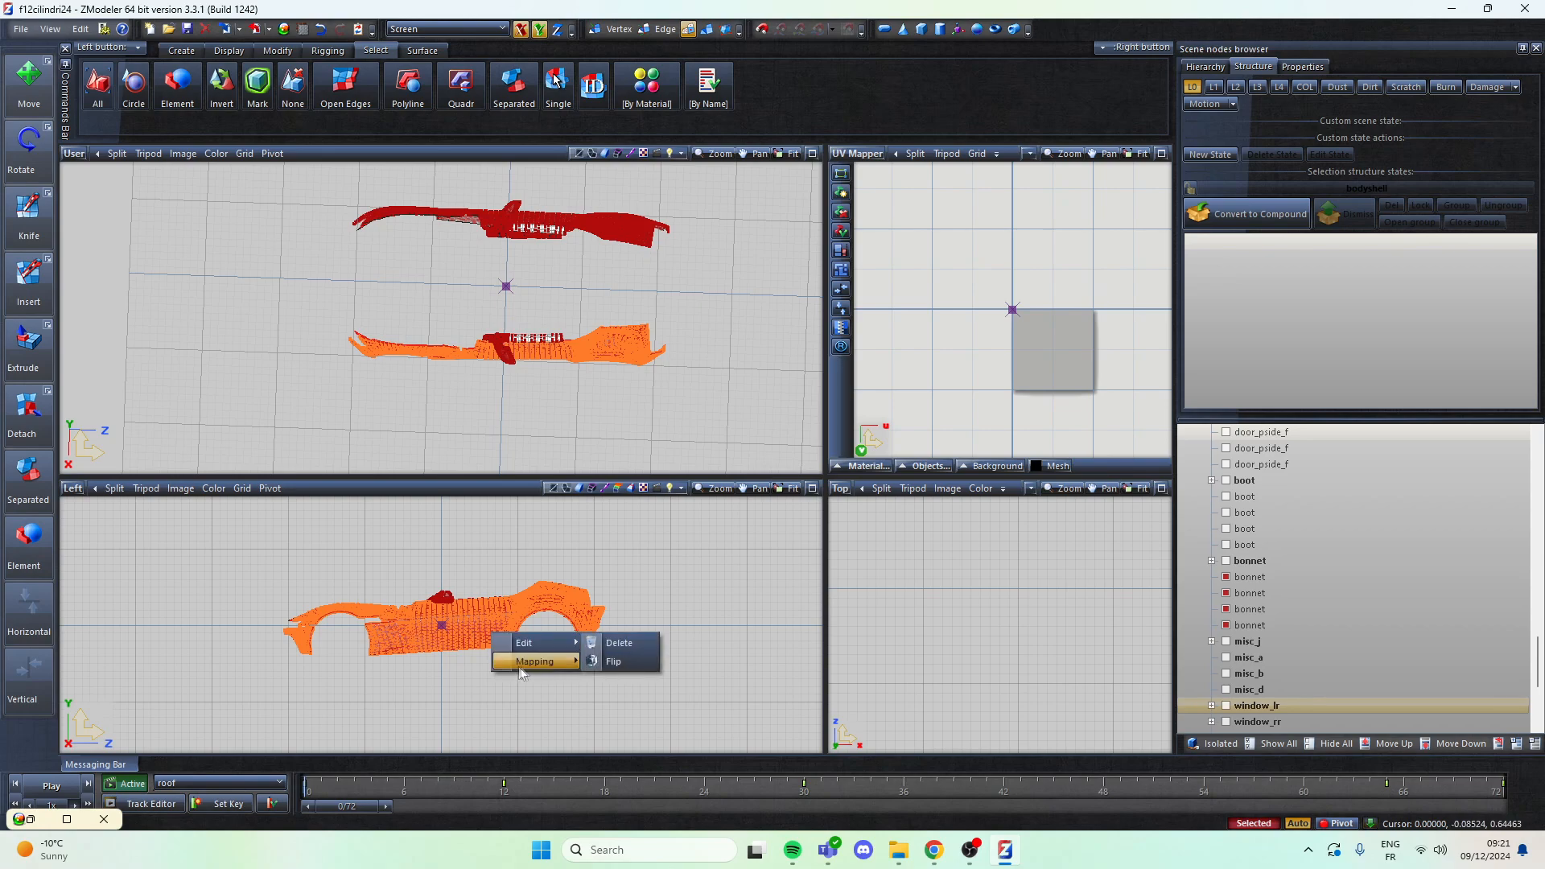
pyautogui.moveTo(523, 664)
pyautogui.click(610, 664)
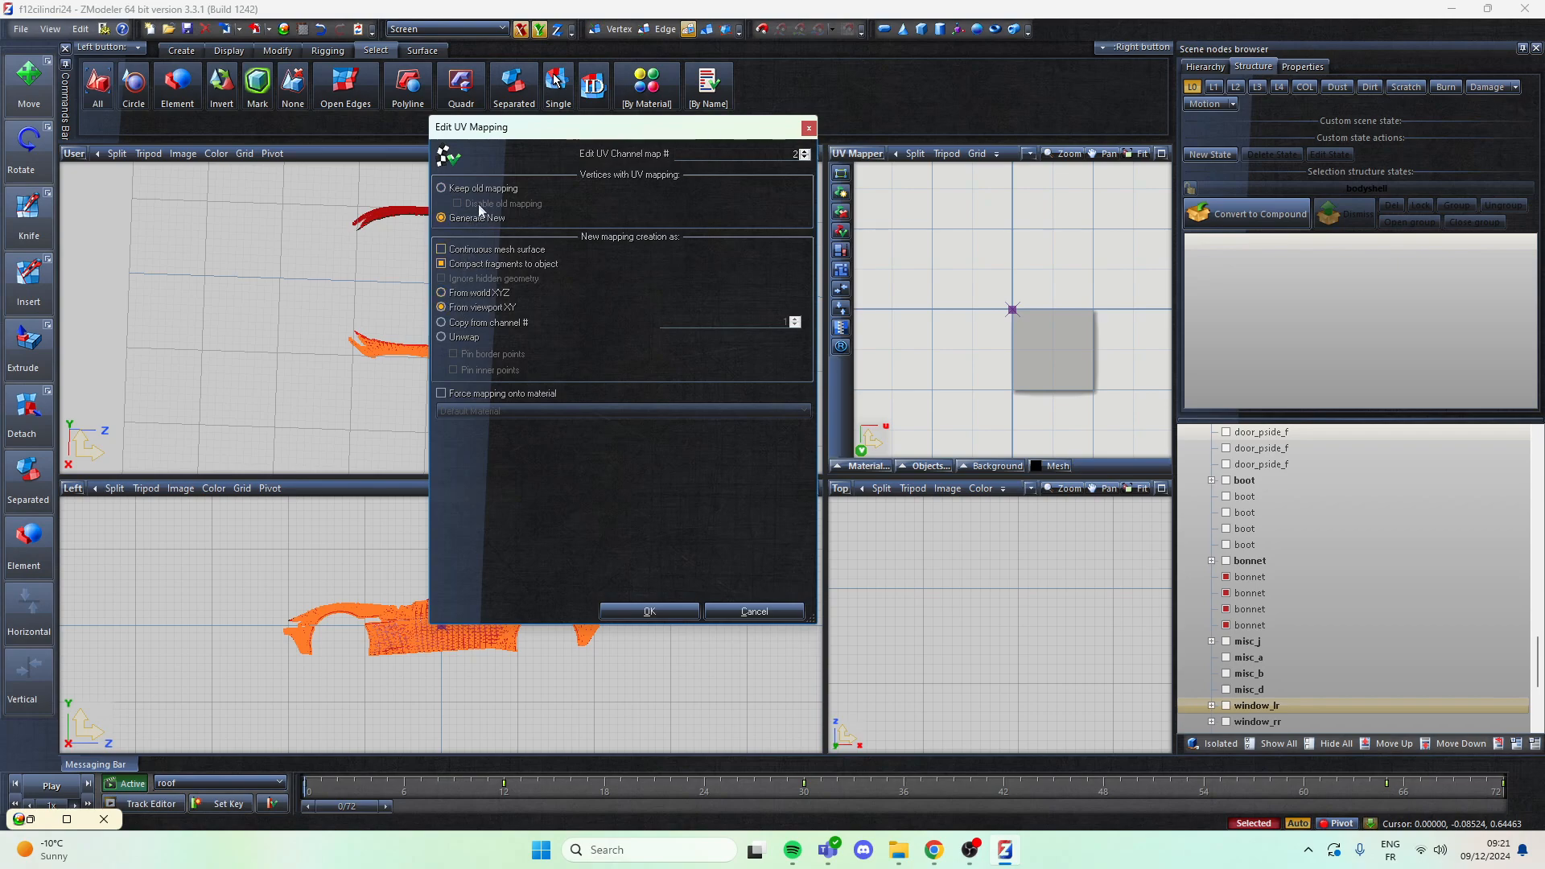
pyautogui.click(658, 614)
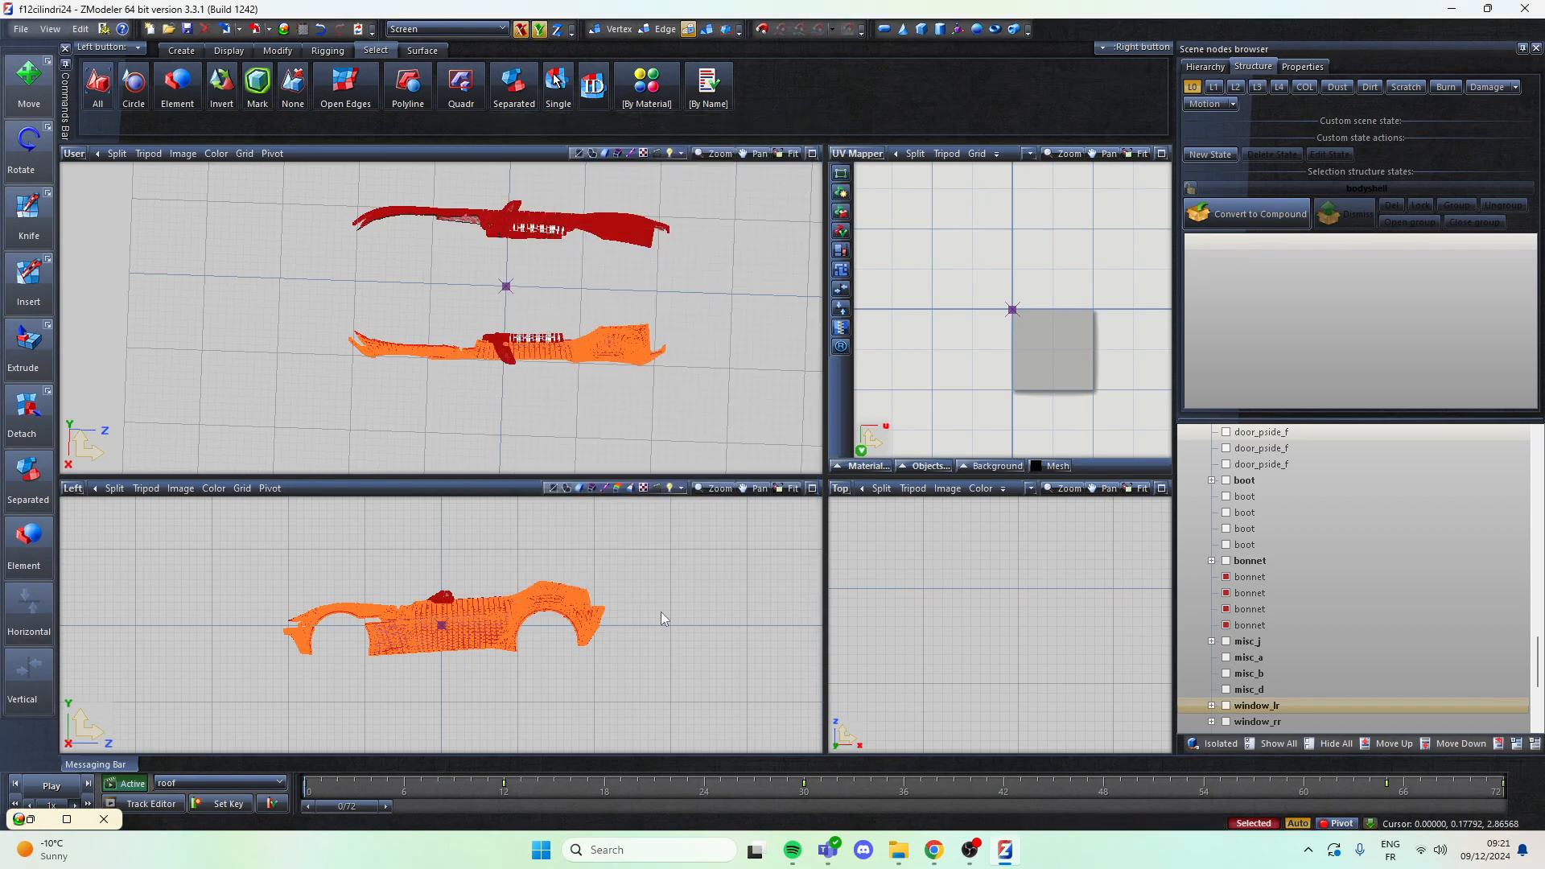
# Step: Display the f12cilindri24_sign_1 [PAINT:1] material and its mapping in the UV Mapper
pyautogui.click(859, 466)
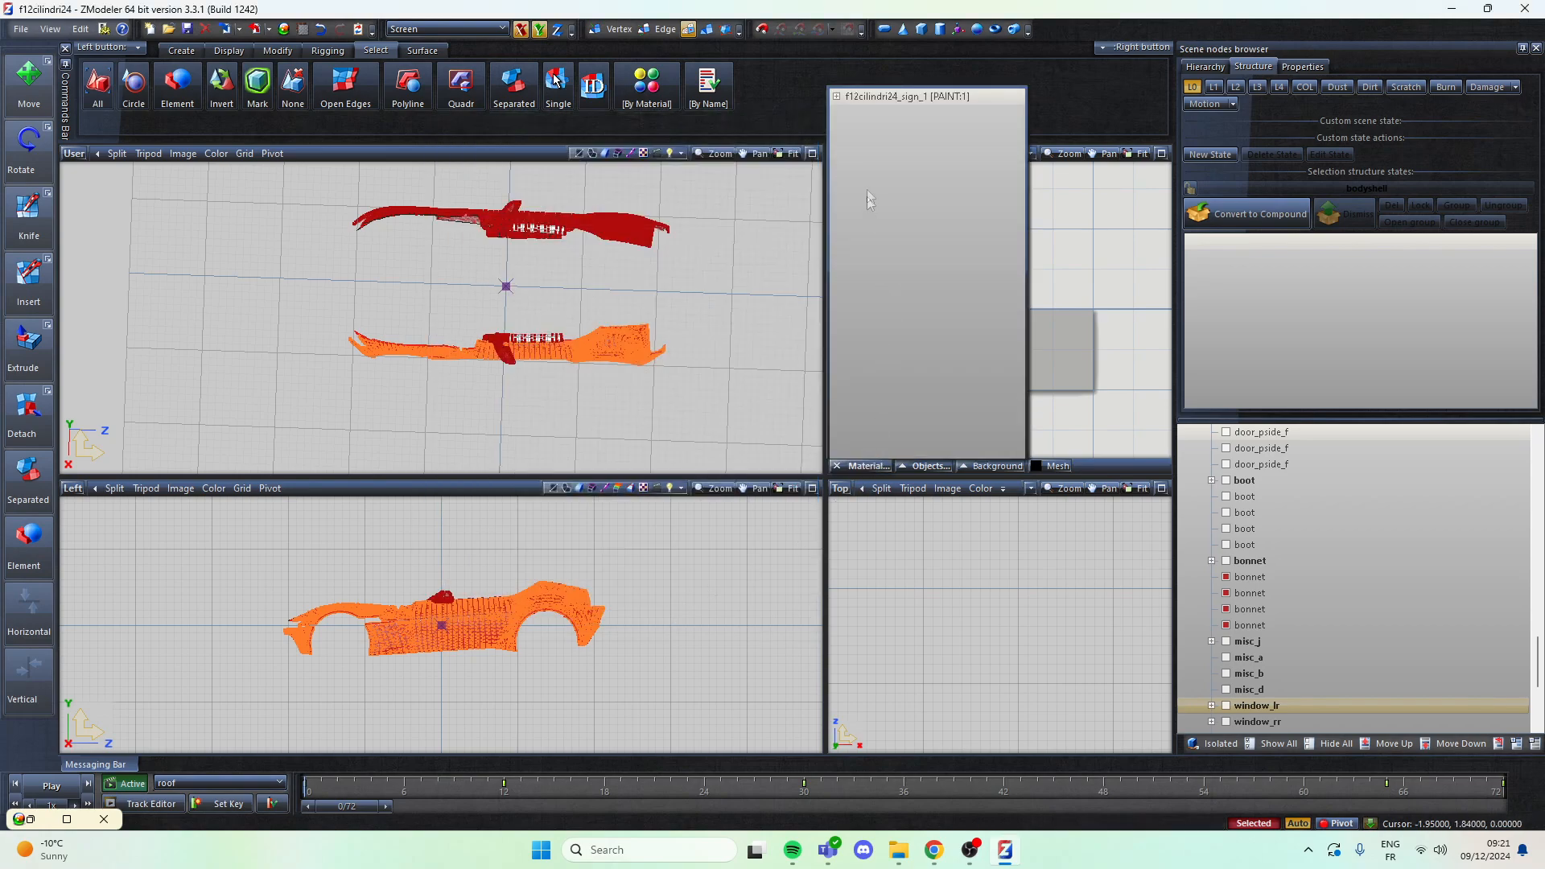
pyautogui.click(899, 98)
pyautogui.scroll(8, 1051, 345)
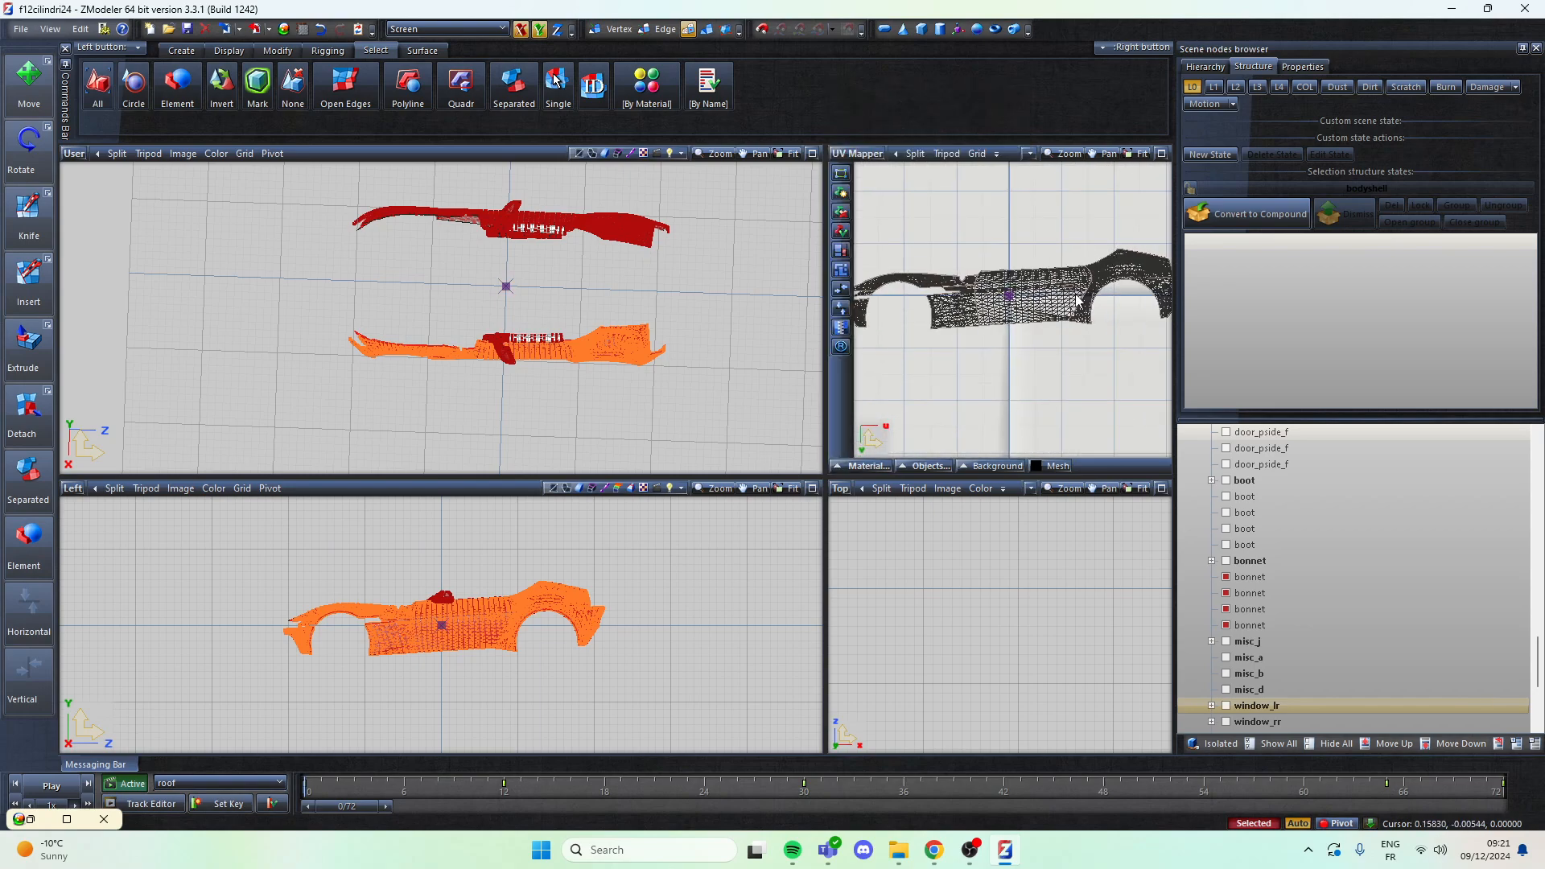
pyautogui.scroll(-3, 1075, 310)
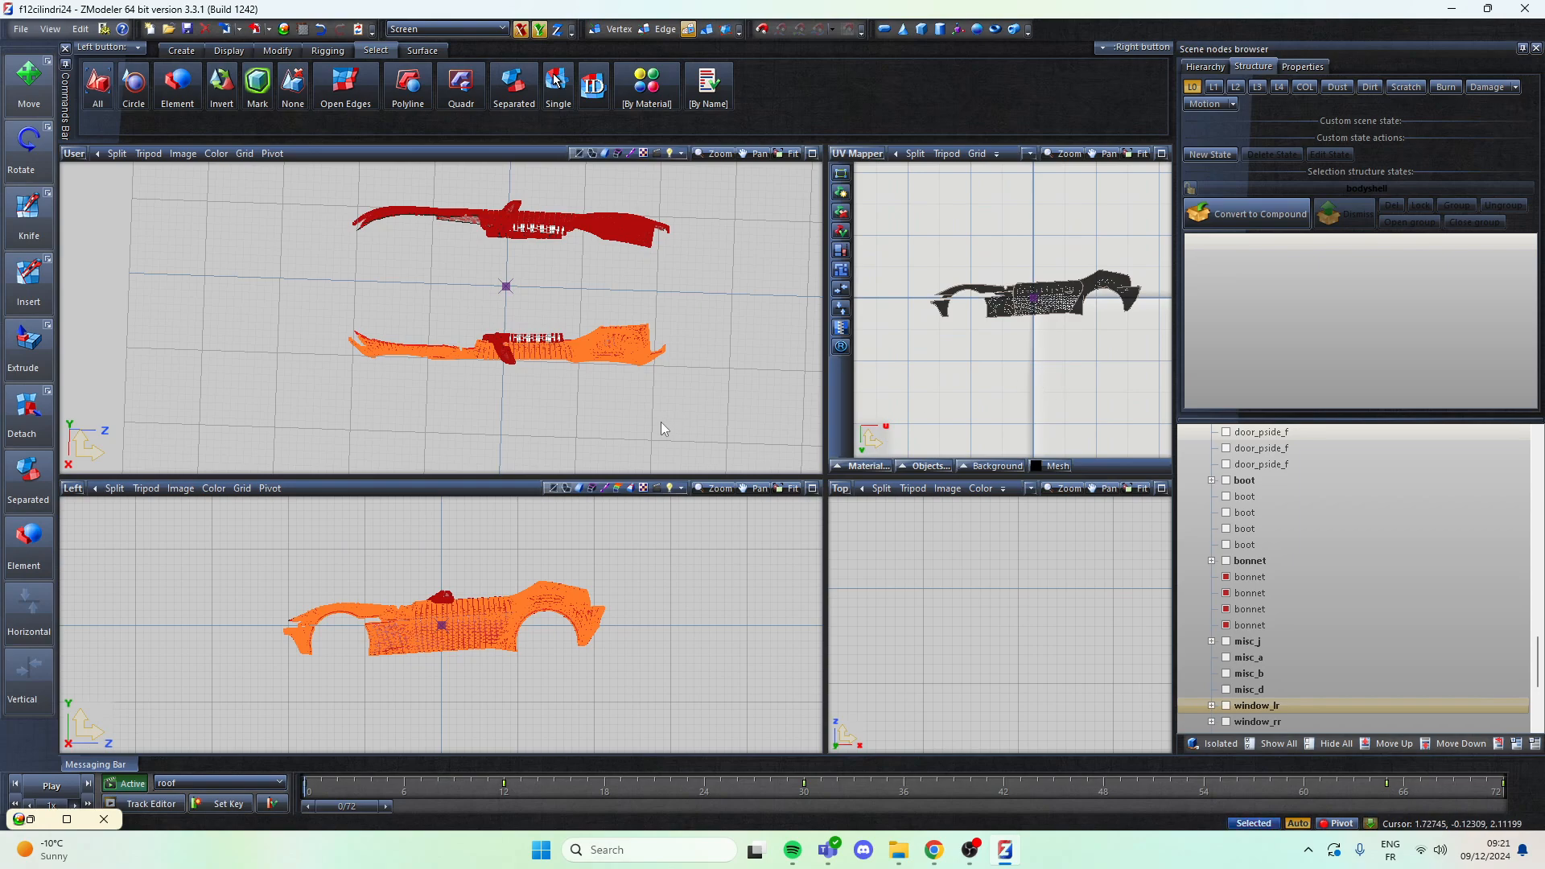
# Step: Examine the selected side panels up close from several angles in the 3D view
pyautogui.scroll(5, 392, 321)
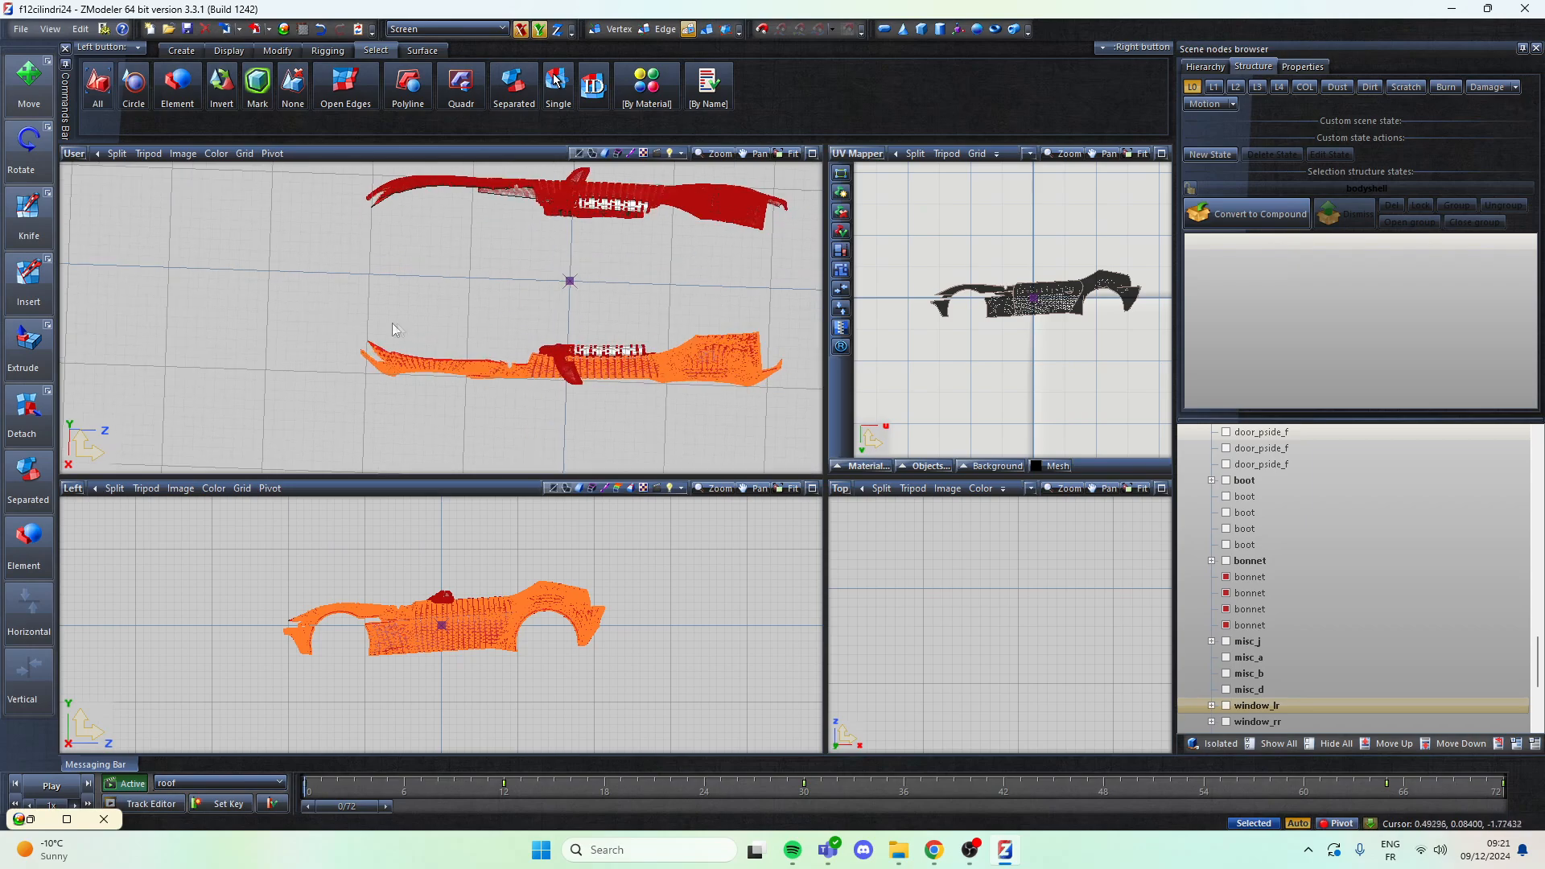
pyautogui.moveTo(527, 326); pyautogui.dragTo(256, 349, button='middle')
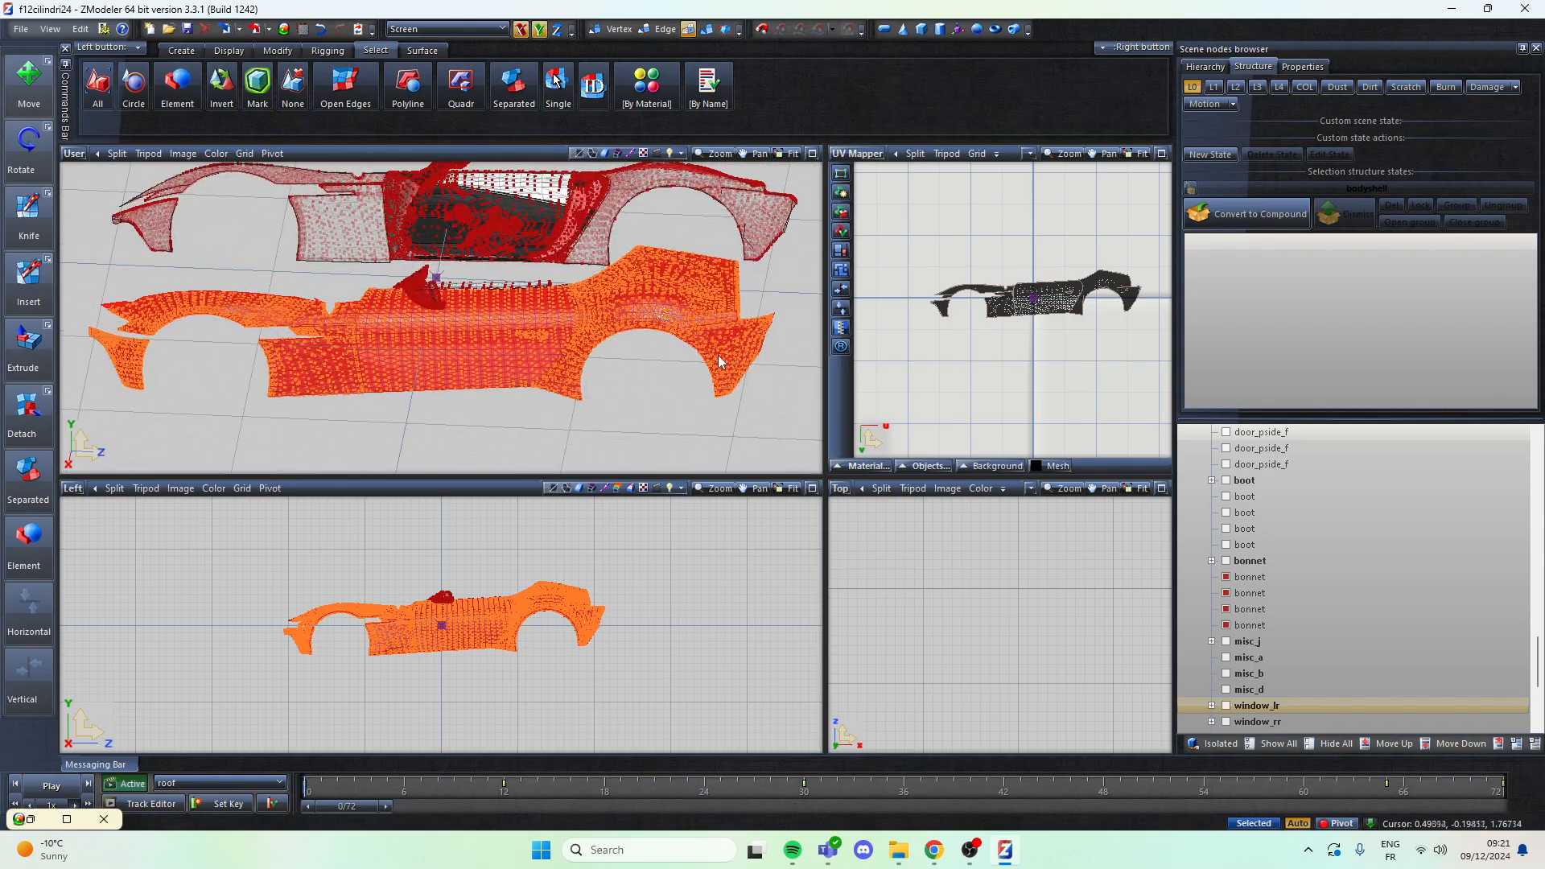
pyautogui.moveTo(718, 355); pyautogui.dragTo(694, 355, button='middle')
pyautogui.scroll(4, 617, 334)
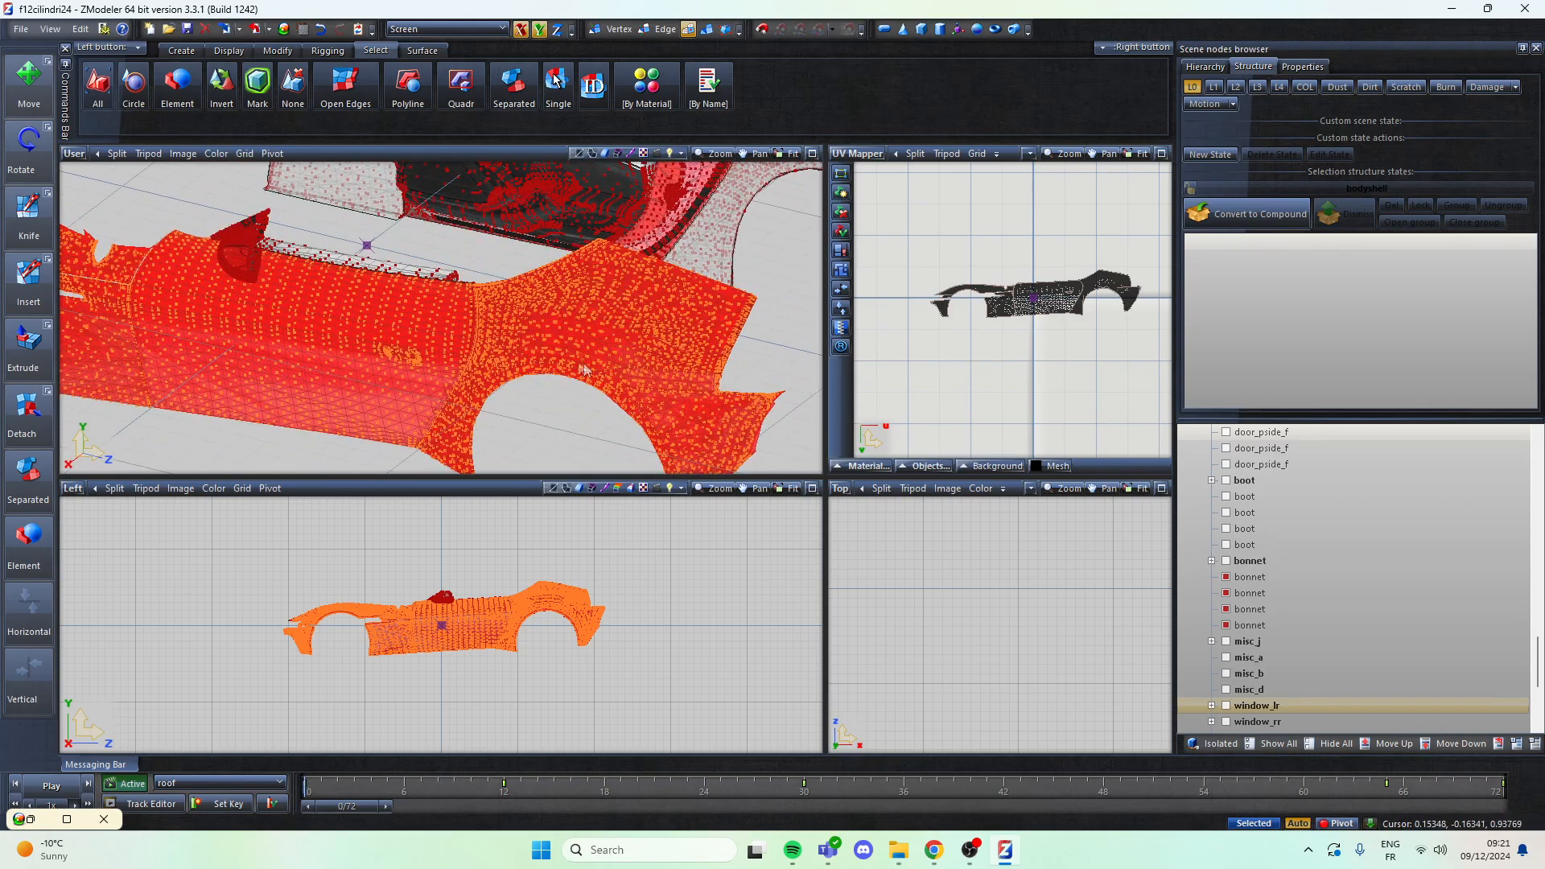
pyautogui.scroll(4, 548, 358)
pyautogui.scroll(-4, 712, 335)
pyautogui.moveTo(738, 321); pyautogui.dragTo(693, 322, button='middle')
pyautogui.scroll(-4, 694, 322)
pyautogui.scroll(4, 684, 328)
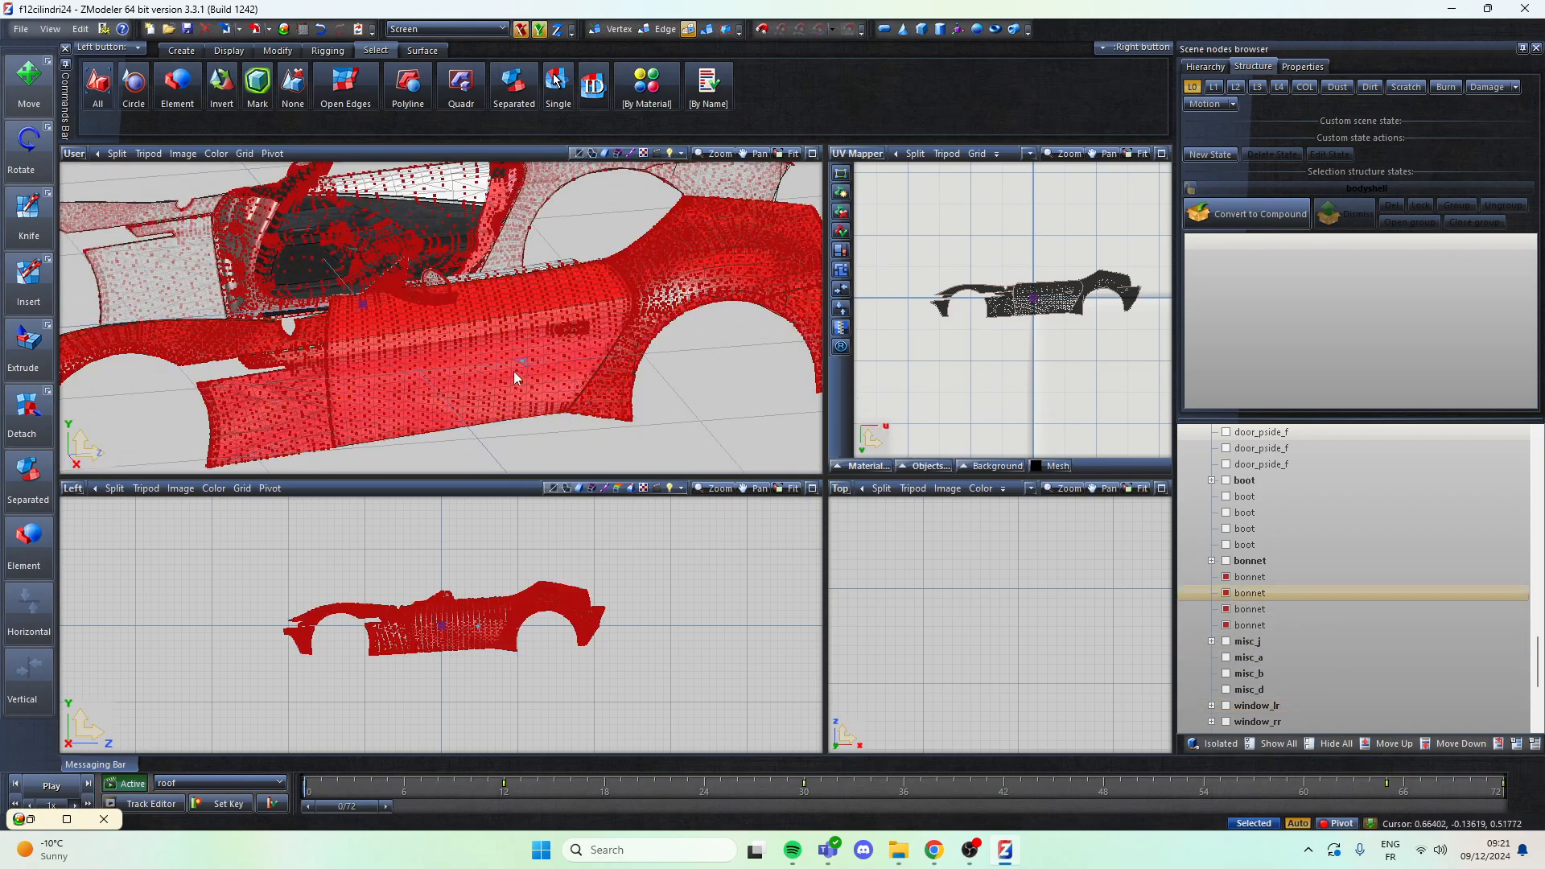
pyautogui.click(1259, 626)
pyautogui.keyDown('shift'); pyautogui.click(1247, 579); pyautogui.keyUp('shift')
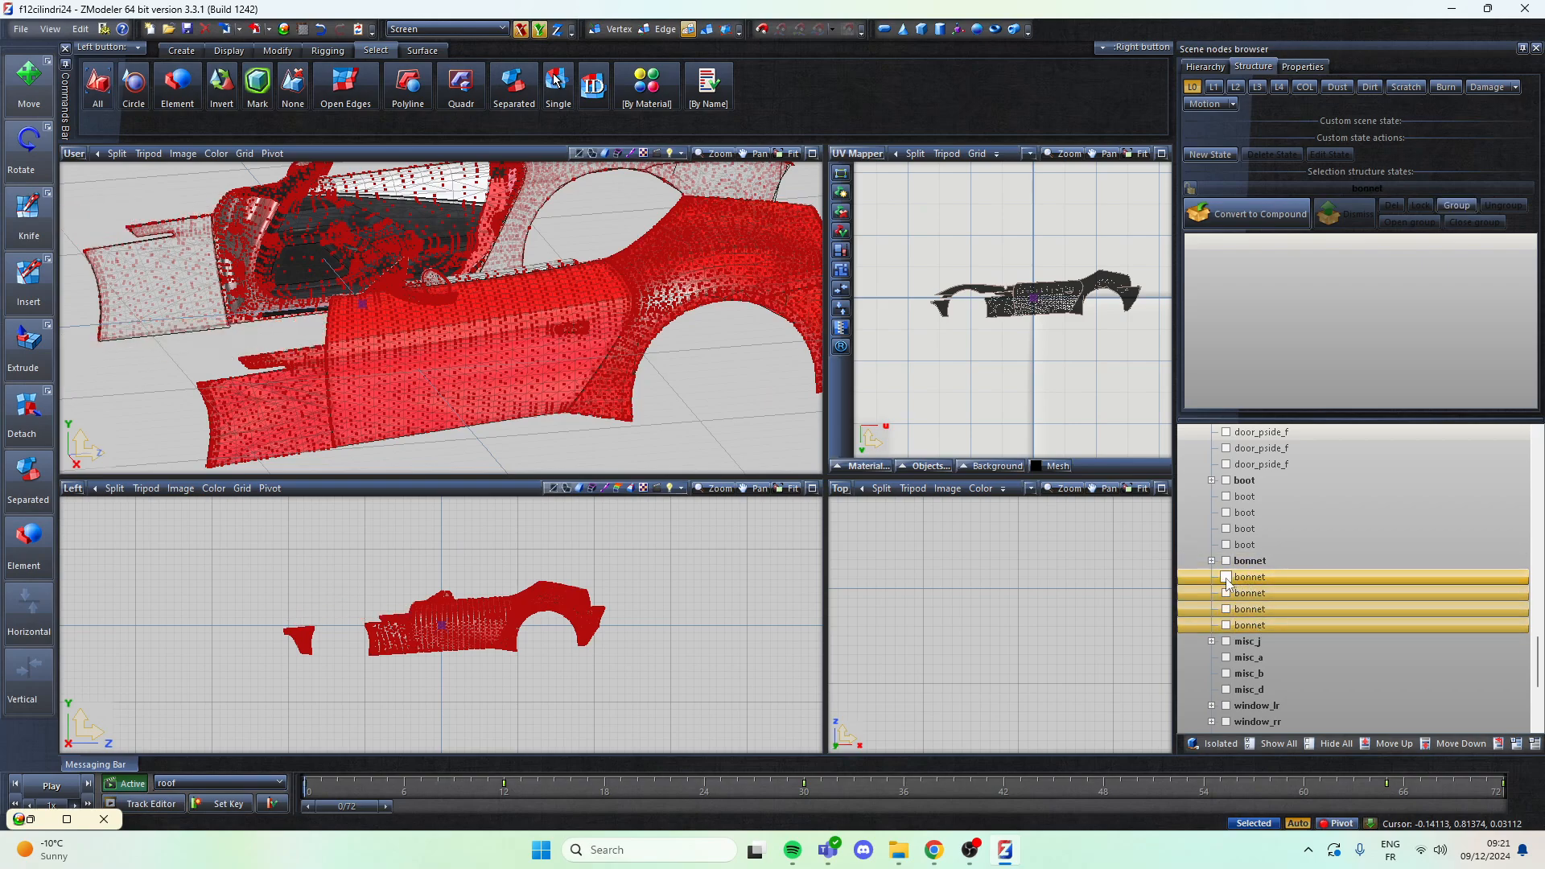
pyautogui.click(1226, 625)
pyautogui.scroll(4, 1265, 596)
pyautogui.click(1261, 593)
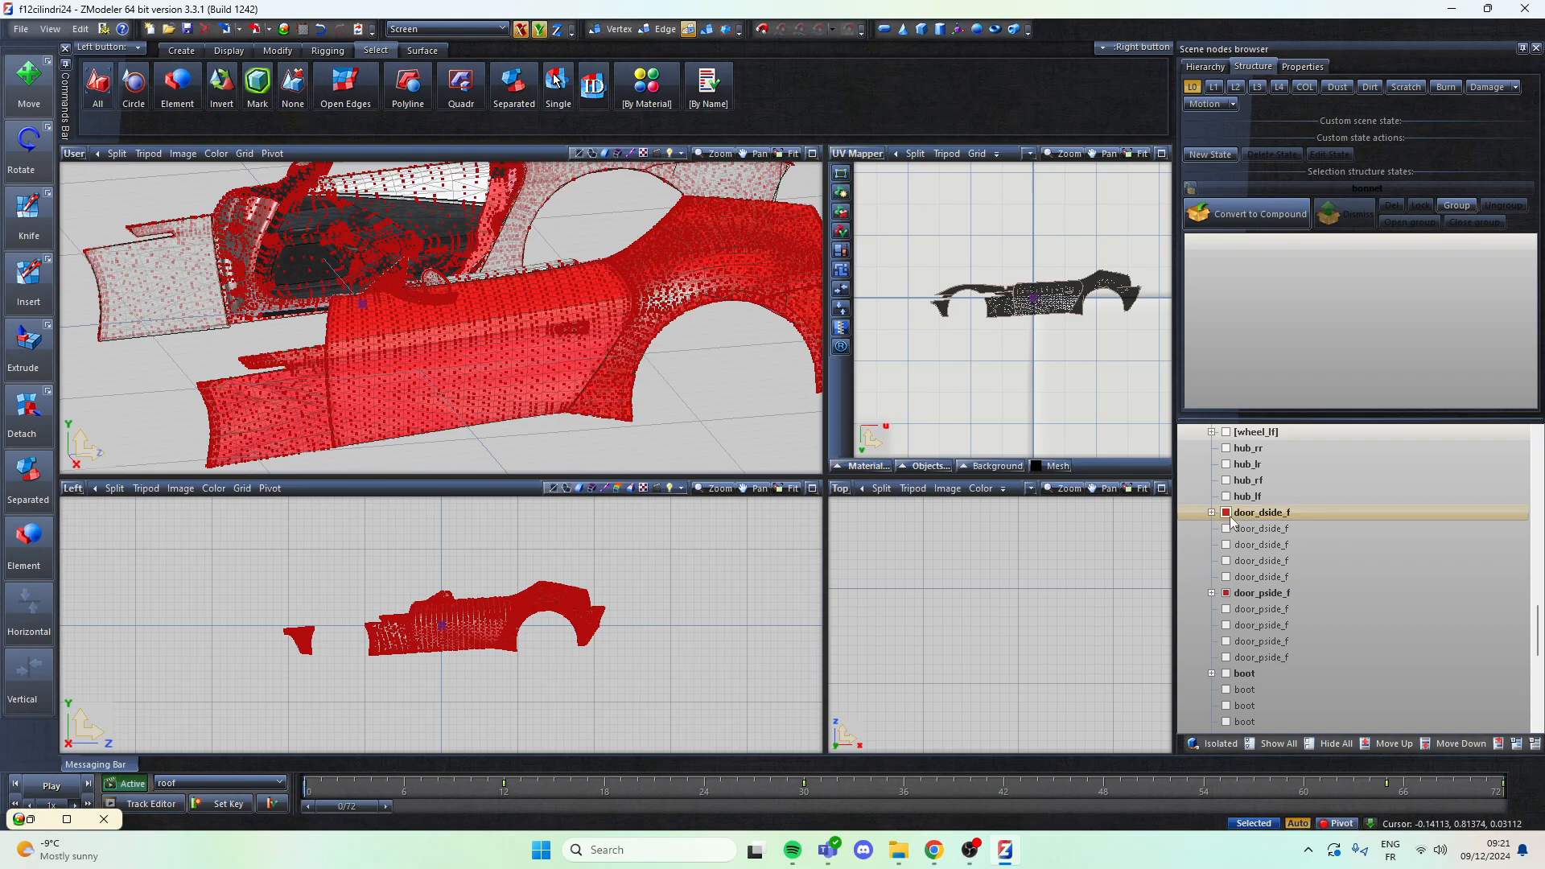
pyautogui.click(1270, 515)
pyautogui.scroll(-3, 1271, 539)
pyautogui.click(1239, 625)
pyautogui.keyDown('shift'); pyautogui.click(1242, 673); pyautogui.keyUp('shift')
pyautogui.scroll(4, 1262, 632)
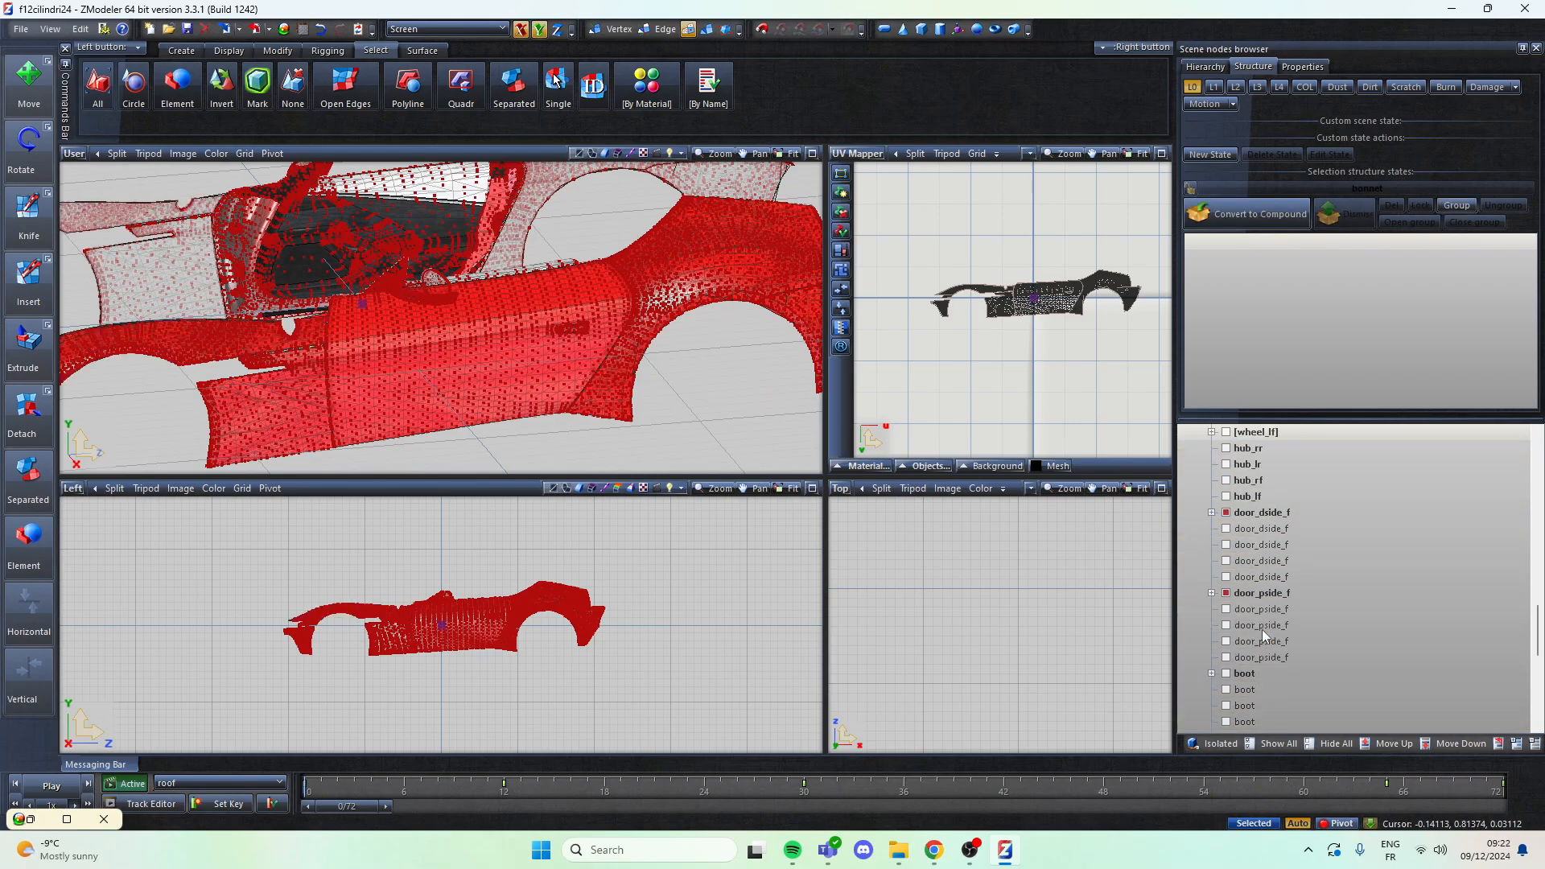
# Step: Isolate the door_dside_f part and switch the scene to the L1 level of detail
pyautogui.click(1269, 563)
pyautogui.click(1234, 748)
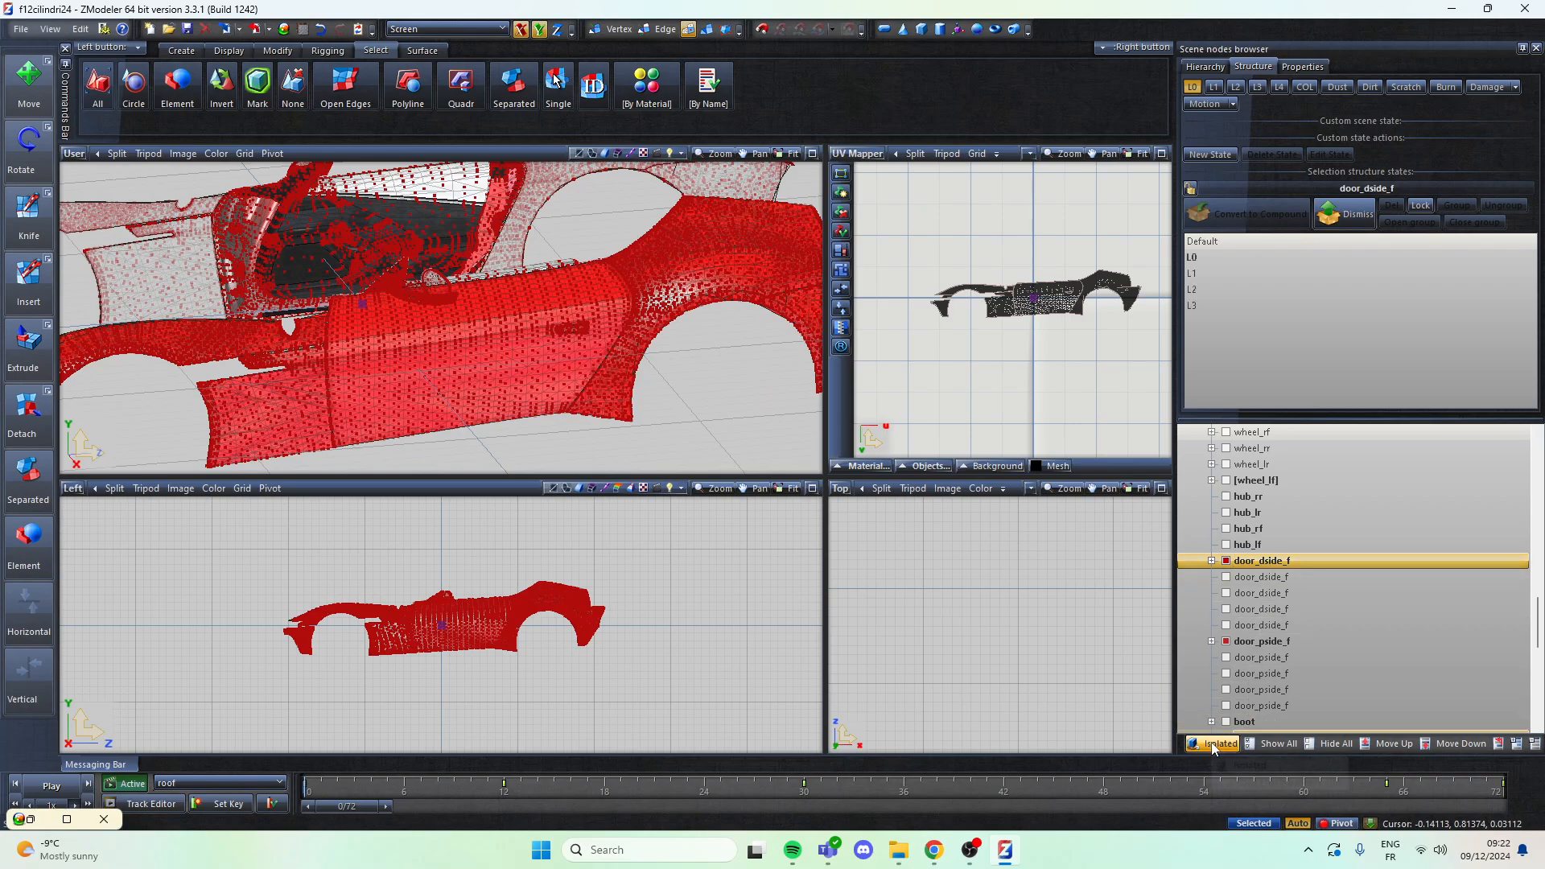
pyautogui.click(1217, 89)
# Step: Select the isolated door's polygons that use the f12cilindri24_sign_1 [PAINT:1] material
pyautogui.click(647, 87)
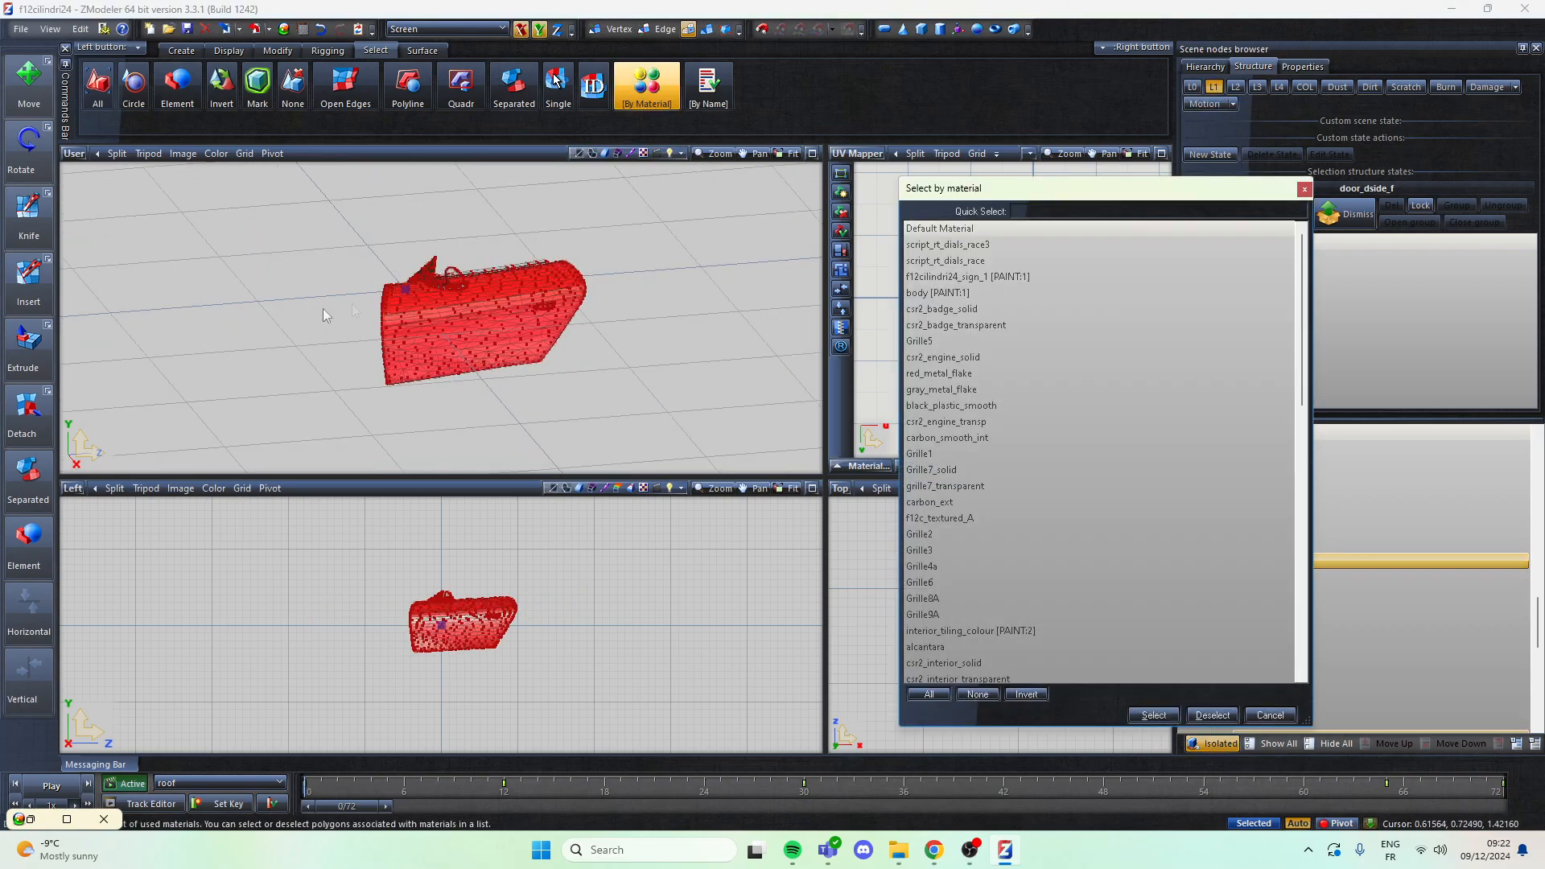
pyautogui.click(1084, 276)
pyautogui.click(1154, 715)
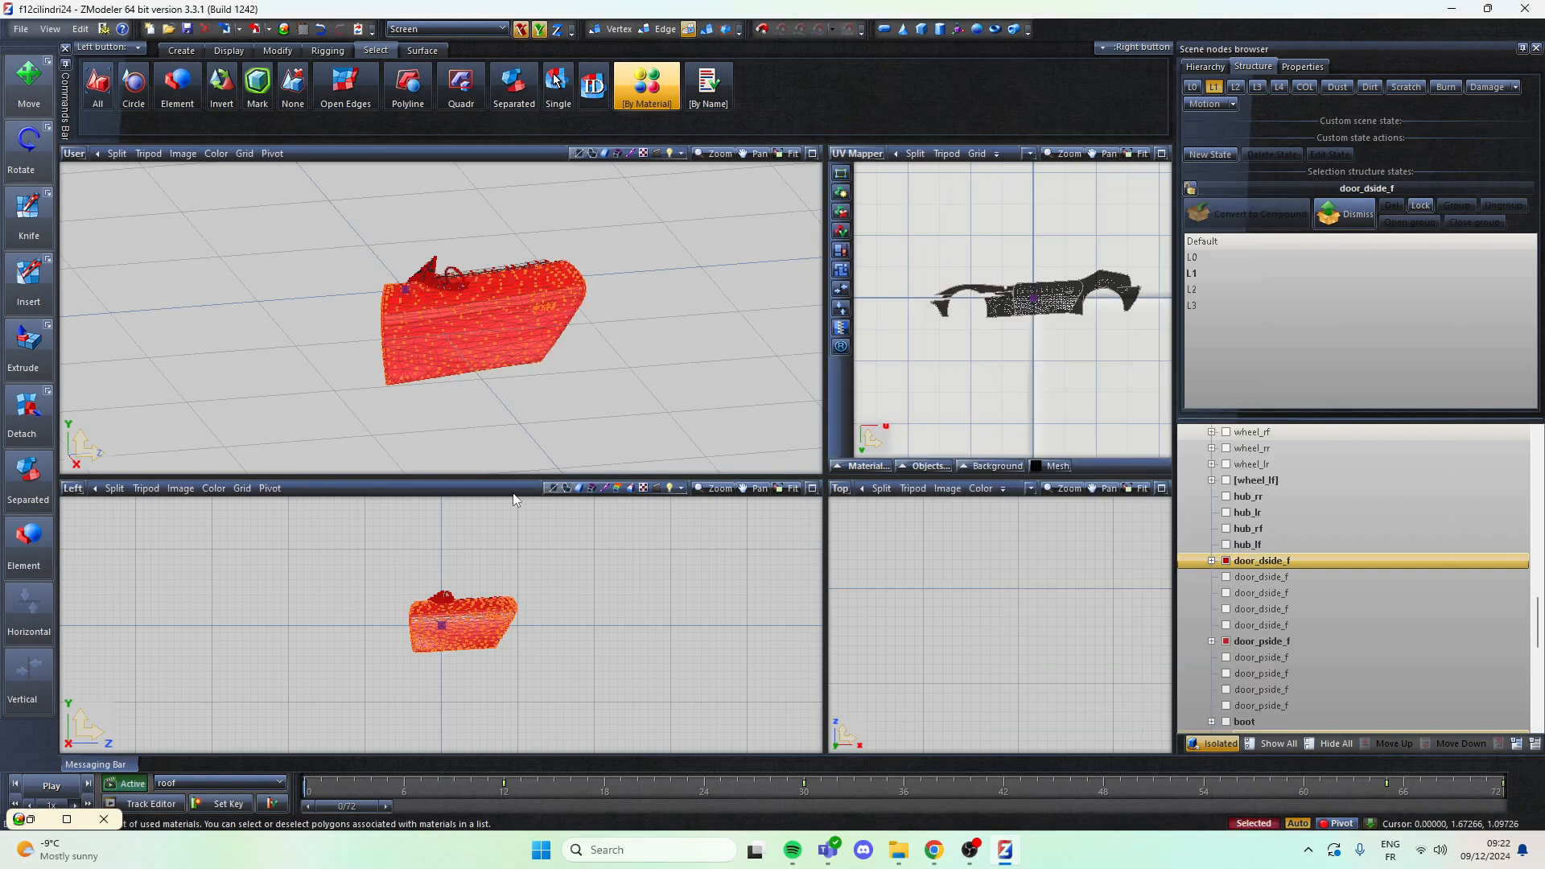
# Step: Generate new channel 2 UV mapping from viewport XY for the L1 door_dside_f's selected polygons in the Left view
pyautogui.rightClick(473, 642)
pyautogui.moveTo(501, 660)
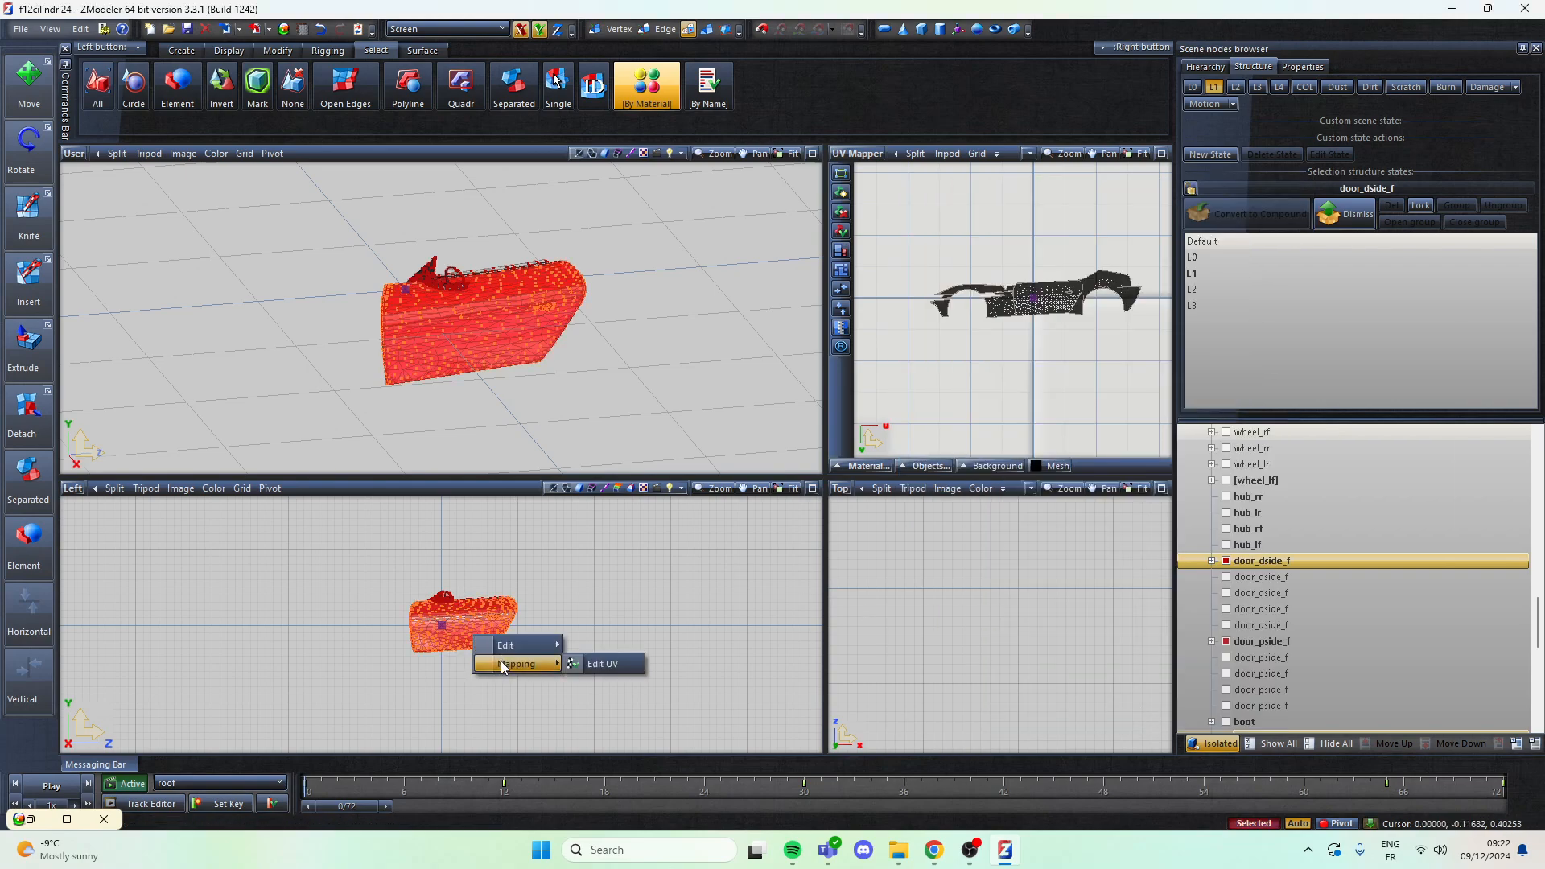
pyautogui.click(579, 660)
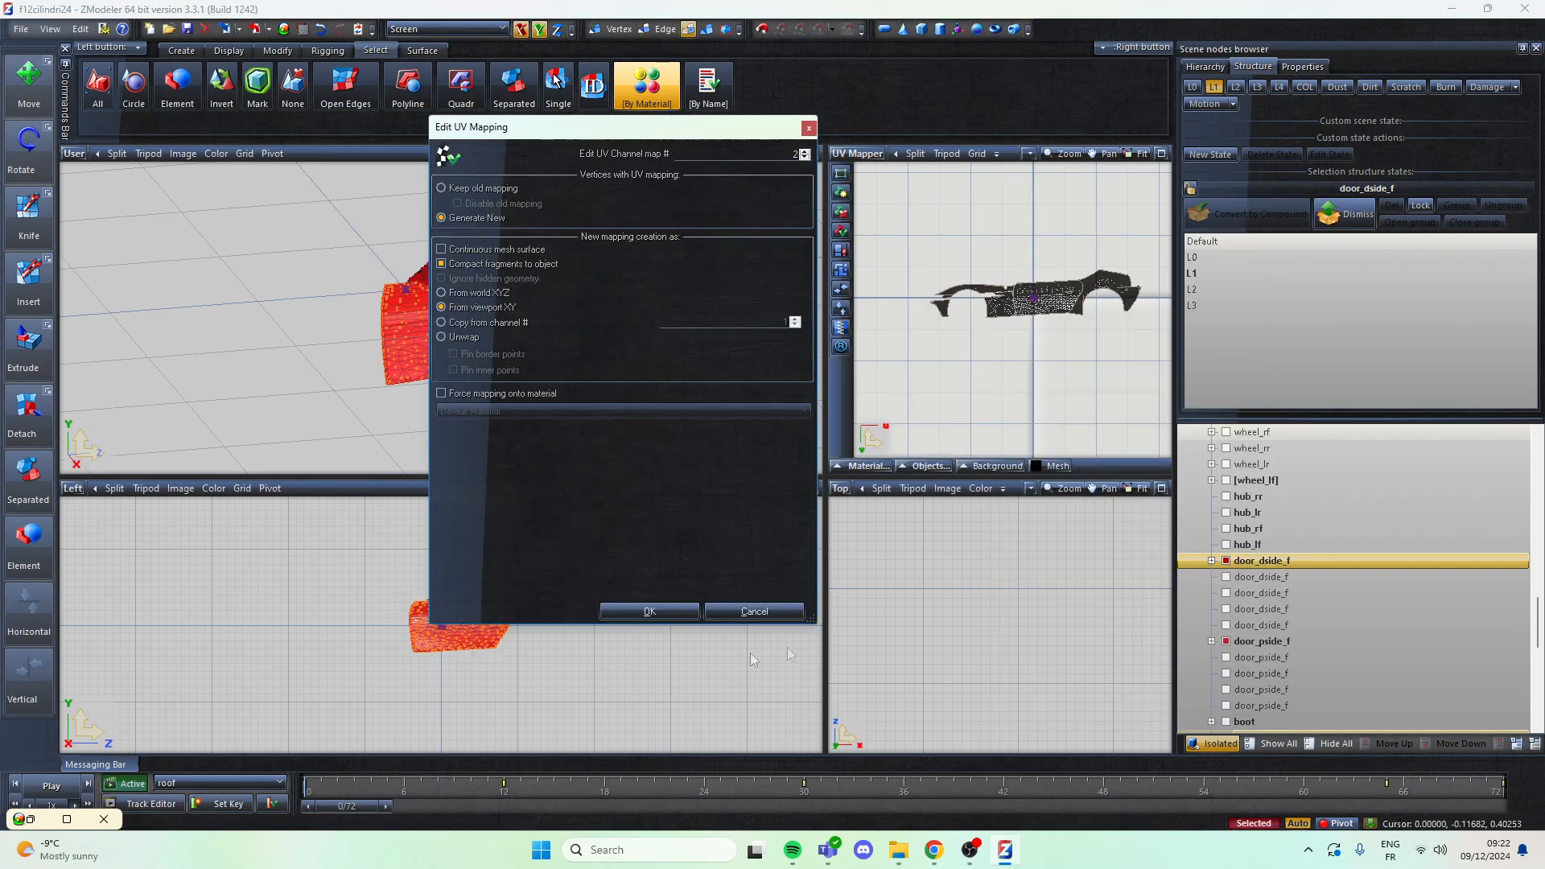
pyautogui.click(669, 613)
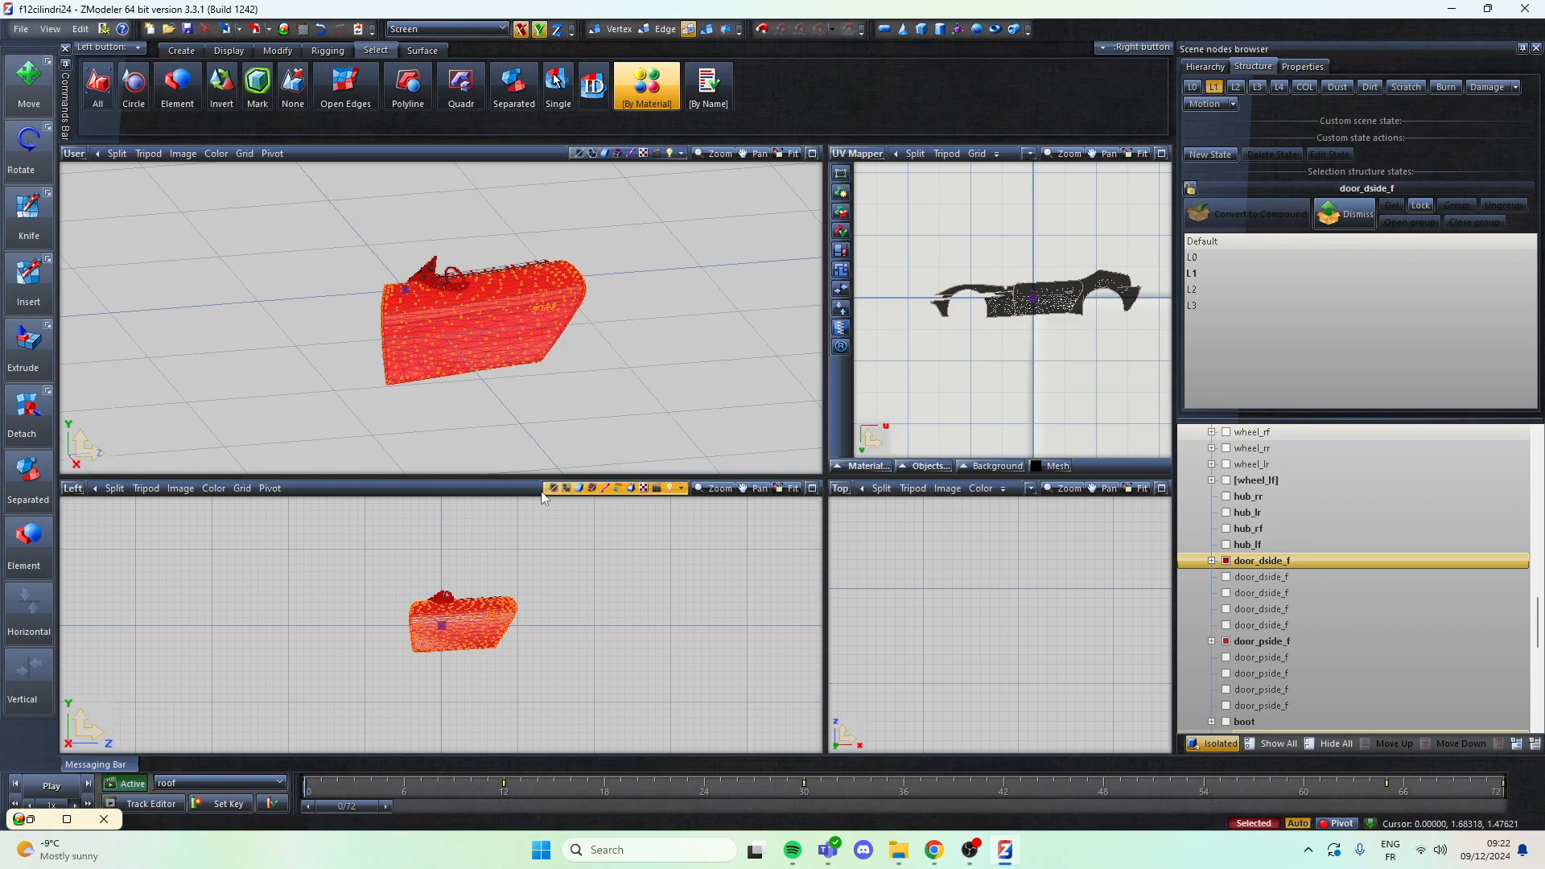
pyautogui.scroll(5, 1157, 339)
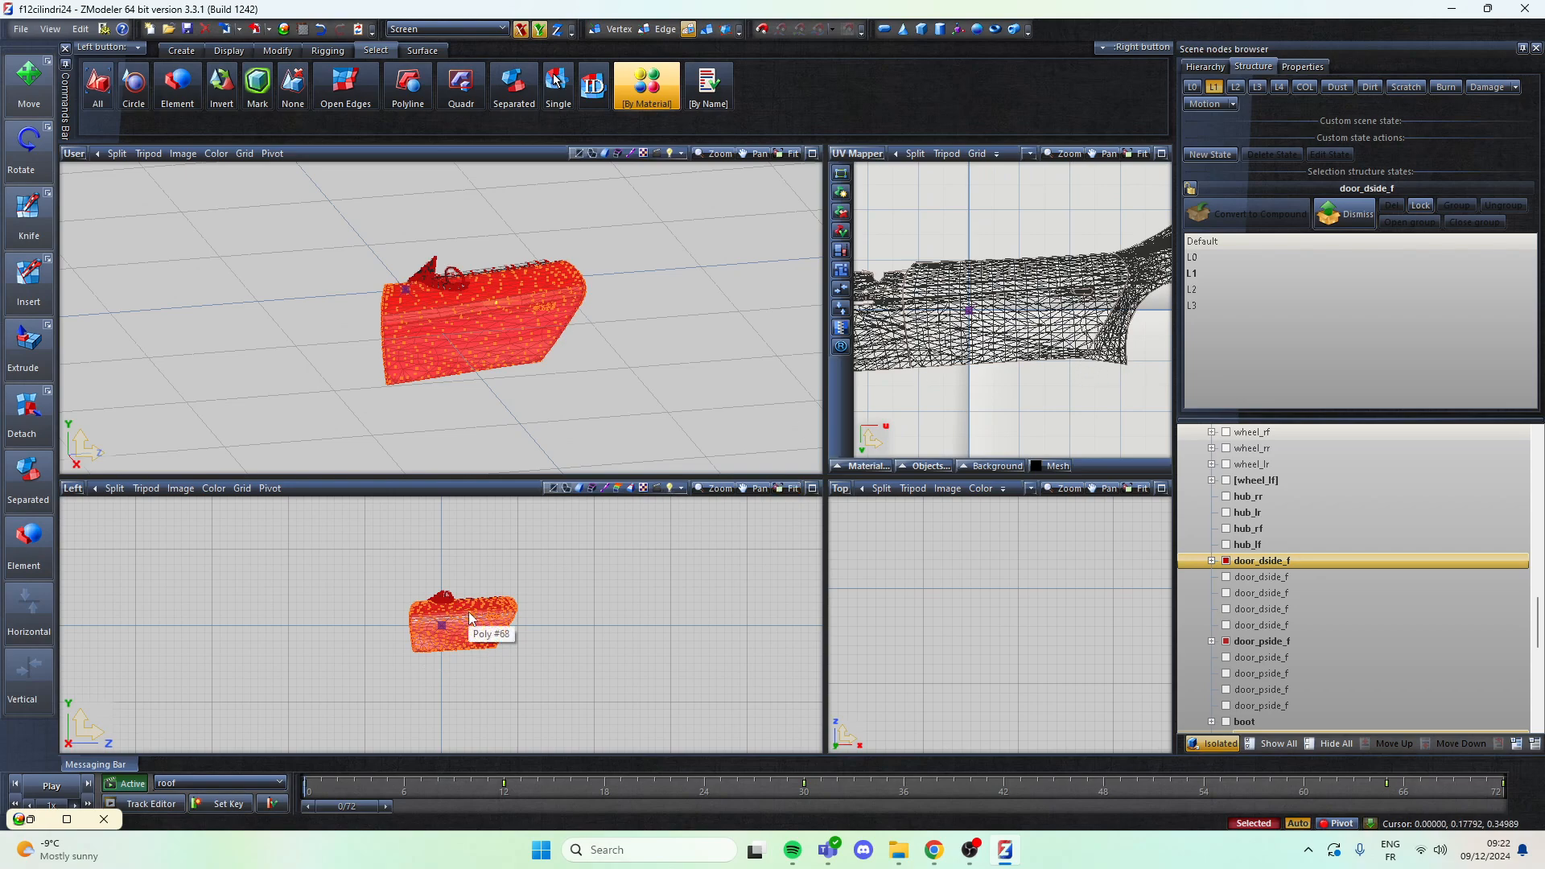
pyautogui.scroll(-3, 1059, 277)
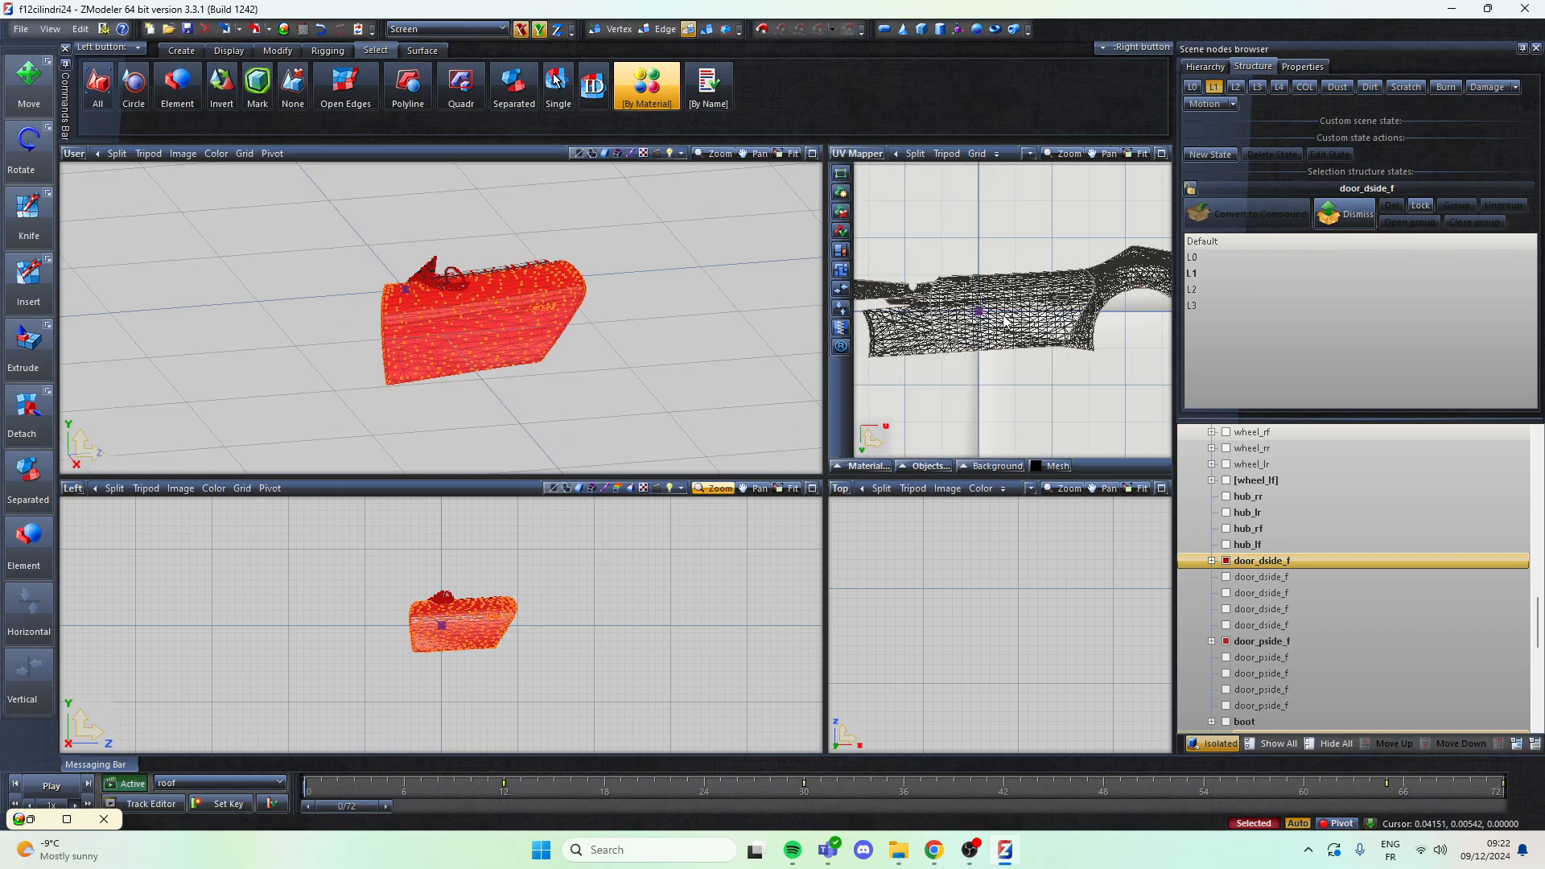
# Step: Switch to L2, select the door_dside_f's f12cilindri24_sign_1 [PAINT:1] polygons and generate their channel 2 UV mapping
pyautogui.click(1236, 86)
pyautogui.click(648, 85)
pyautogui.click(956, 326)
pyautogui.click(1153, 715)
pyautogui.click(648, 611)
# Step: Switch to L3 and generate channel 2 UV mapping for the door_dside_f's f12cilindri24_sign_1 [PAINT:1] polygons
pyautogui.click(1256, 86)
pyautogui.click(1153, 715)
pyautogui.click(649, 610)
# Step: Return the scene to L0, end the material selection and switch to object-level editing
pyautogui.click(1192, 86)
pyautogui.scroll(-3, 1082, 363)
pyautogui.click(648, 84)
pyautogui.scroll(3, 1109, 355)
pyautogui.click(1193, 86)
pyautogui.press('3')
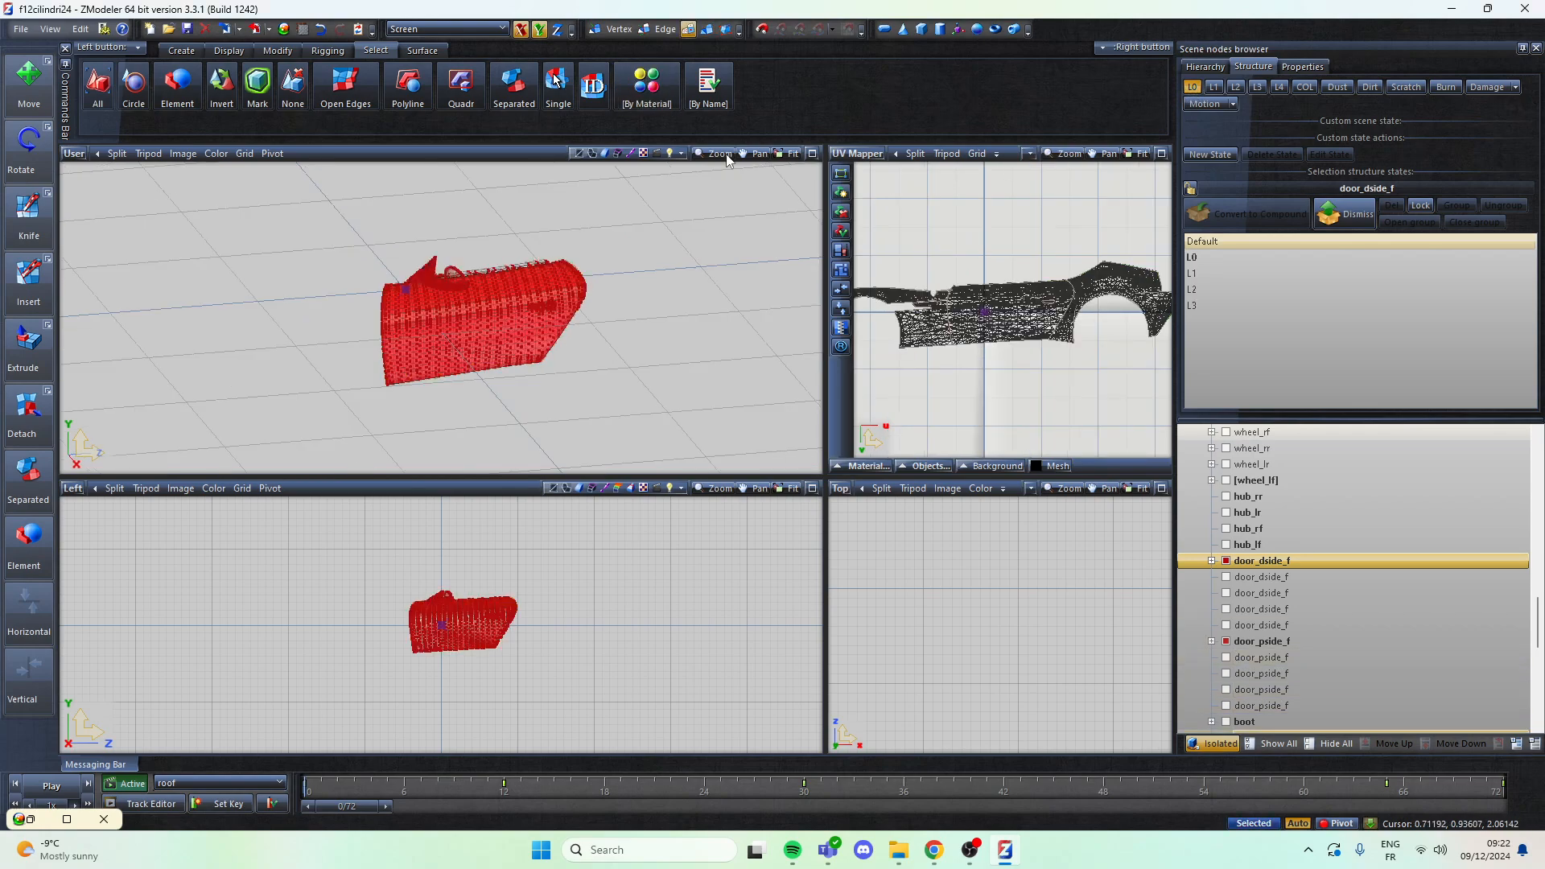
pyautogui.click(707, 31)
# Step: Turn off isolation of door_dside_f so all side panels are shown, and view them from above
pyautogui.scroll(-2, 1119, 378)
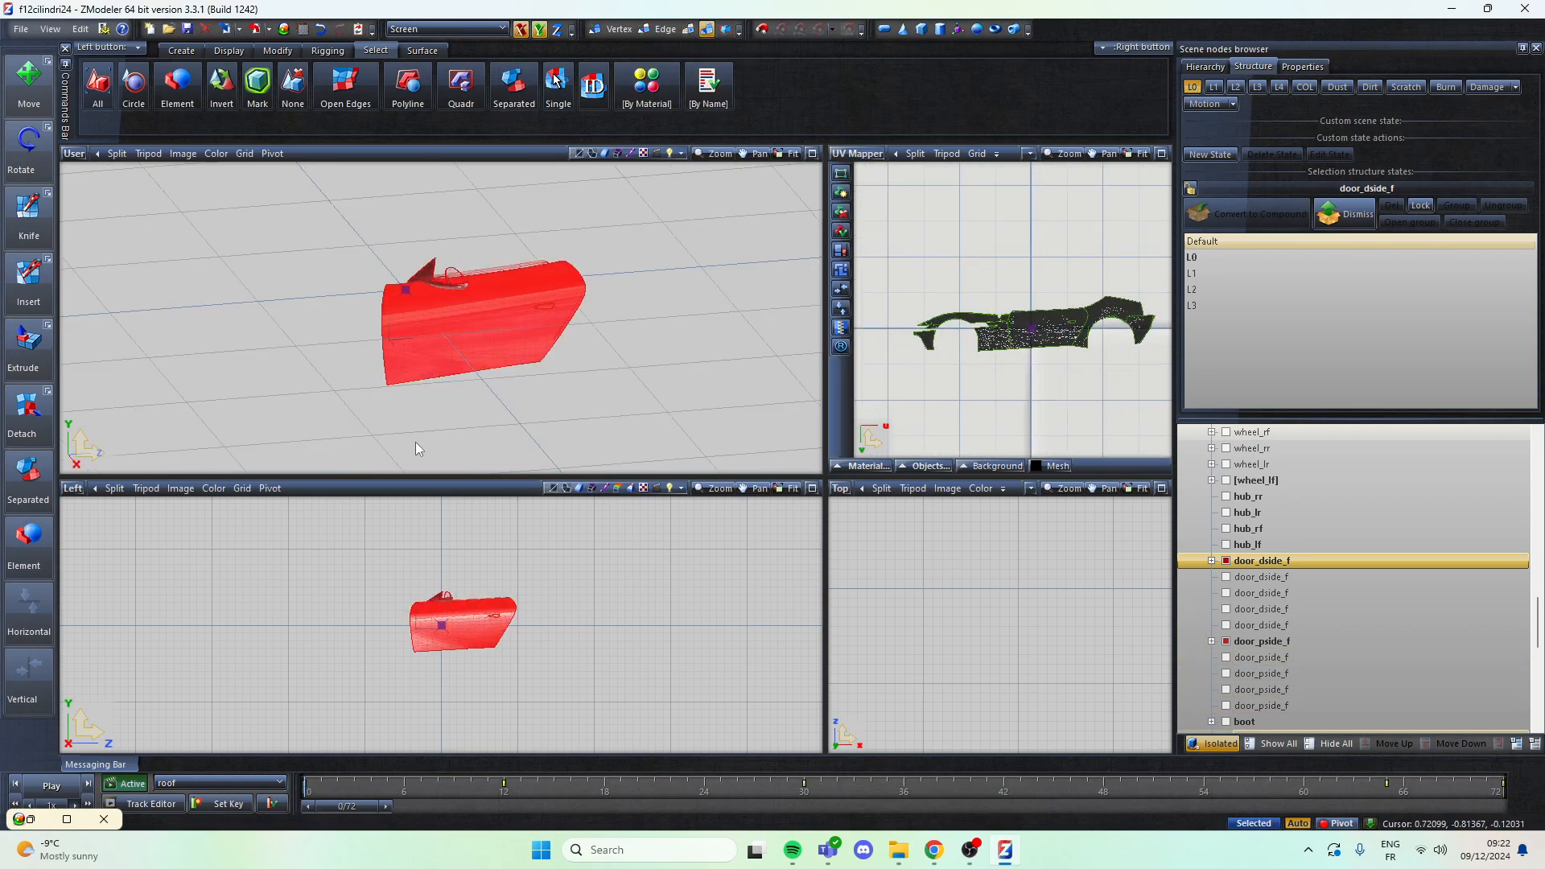
pyautogui.moveTo(543, 453); pyautogui.dragTo(545, 454)
pyautogui.moveTo(556, 310); pyautogui.dragTo(666, 309, button='middle')
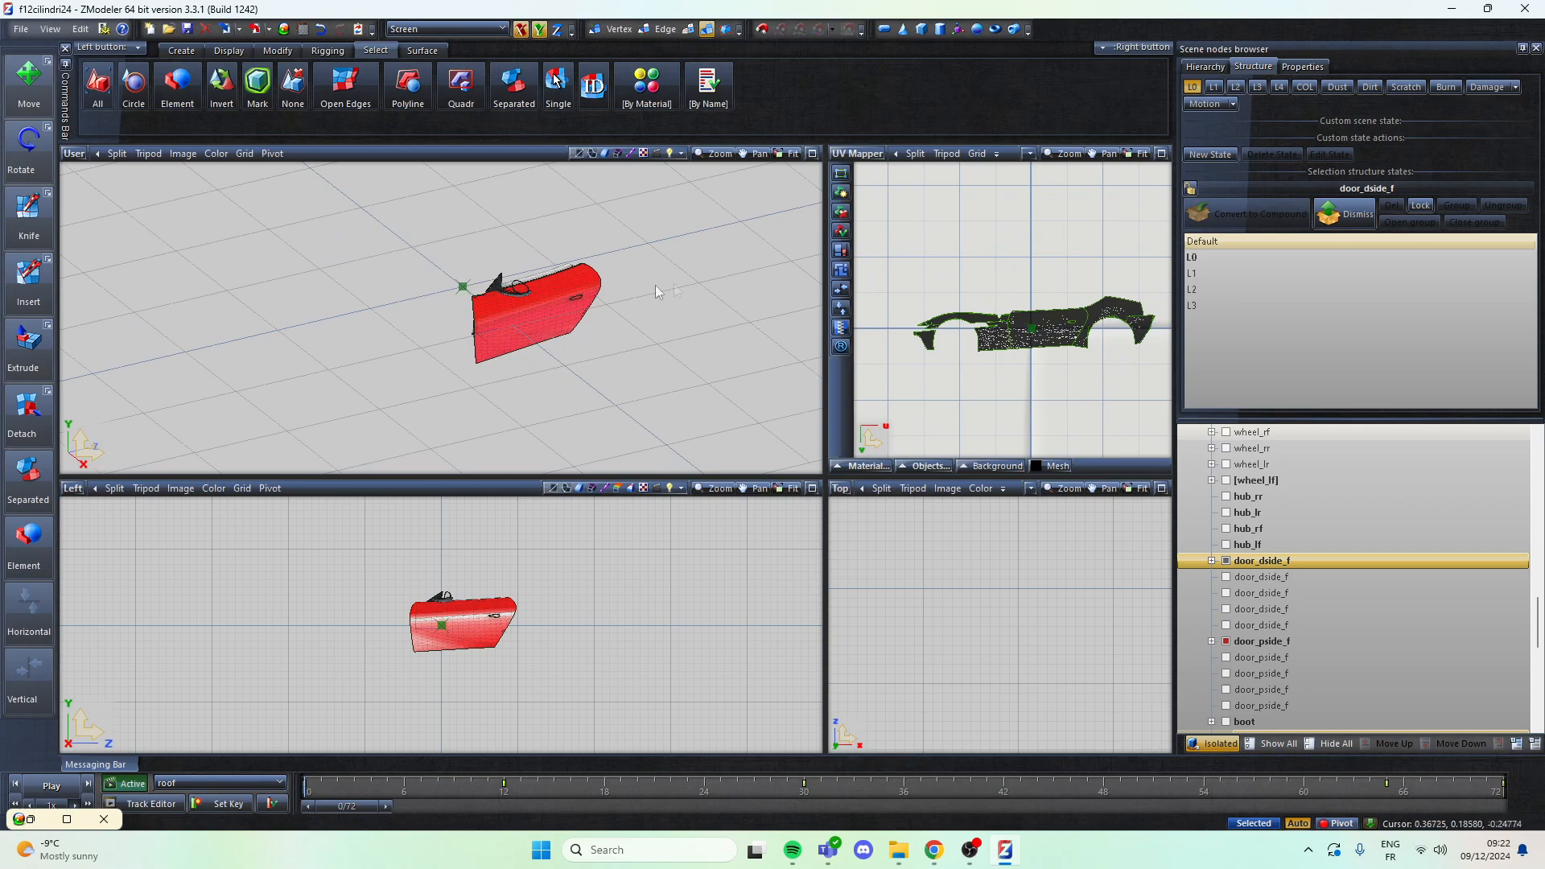
pyautogui.click(1213, 742)
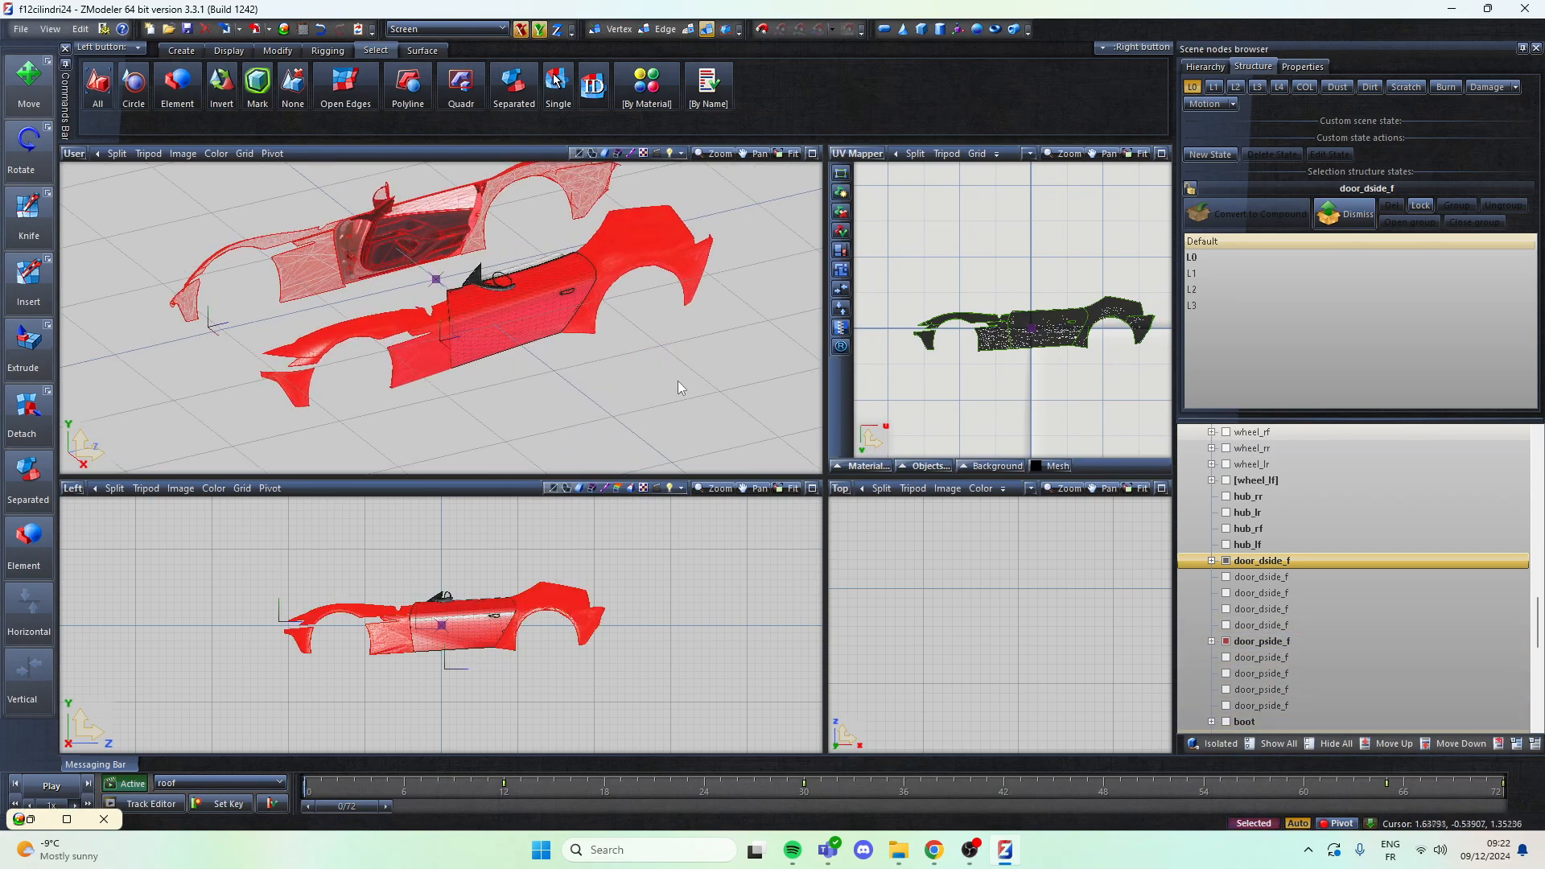
pyautogui.moveTo(678, 326)
pyautogui.mouseDown(button='middle')
pyautogui.moveTo(656, 381)
pyautogui.moveTo(690, 321)
pyautogui.mouseUp(button='middle')
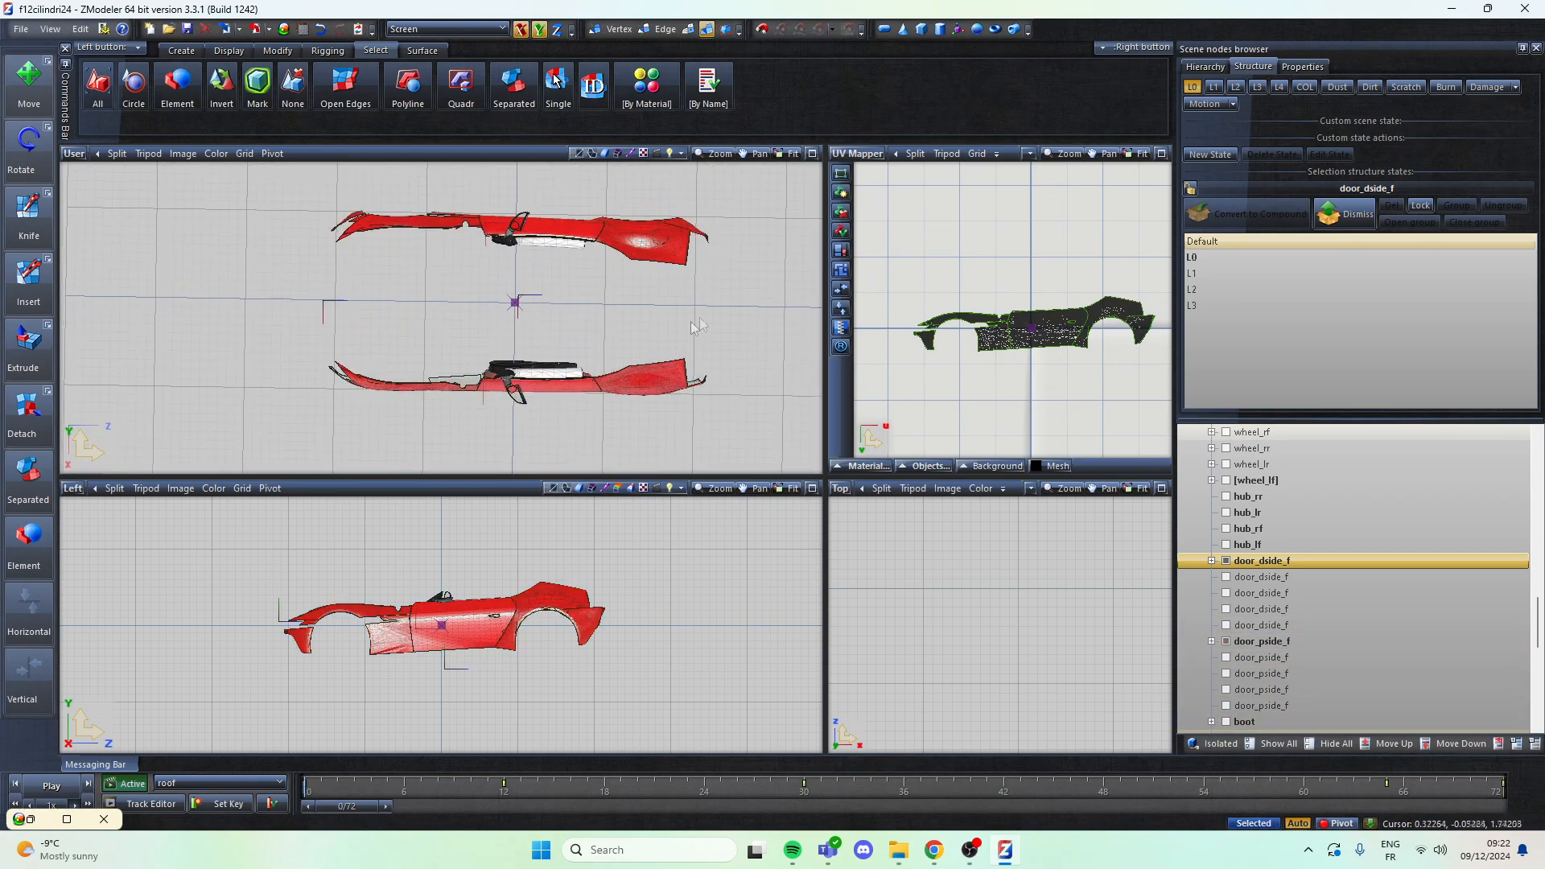
# Step: Select all side panel objects and, at polygon level, select the polygons on the door_pside_f side
pyautogui.moveTo(746, 310); pyautogui.dragTo(283, 133)
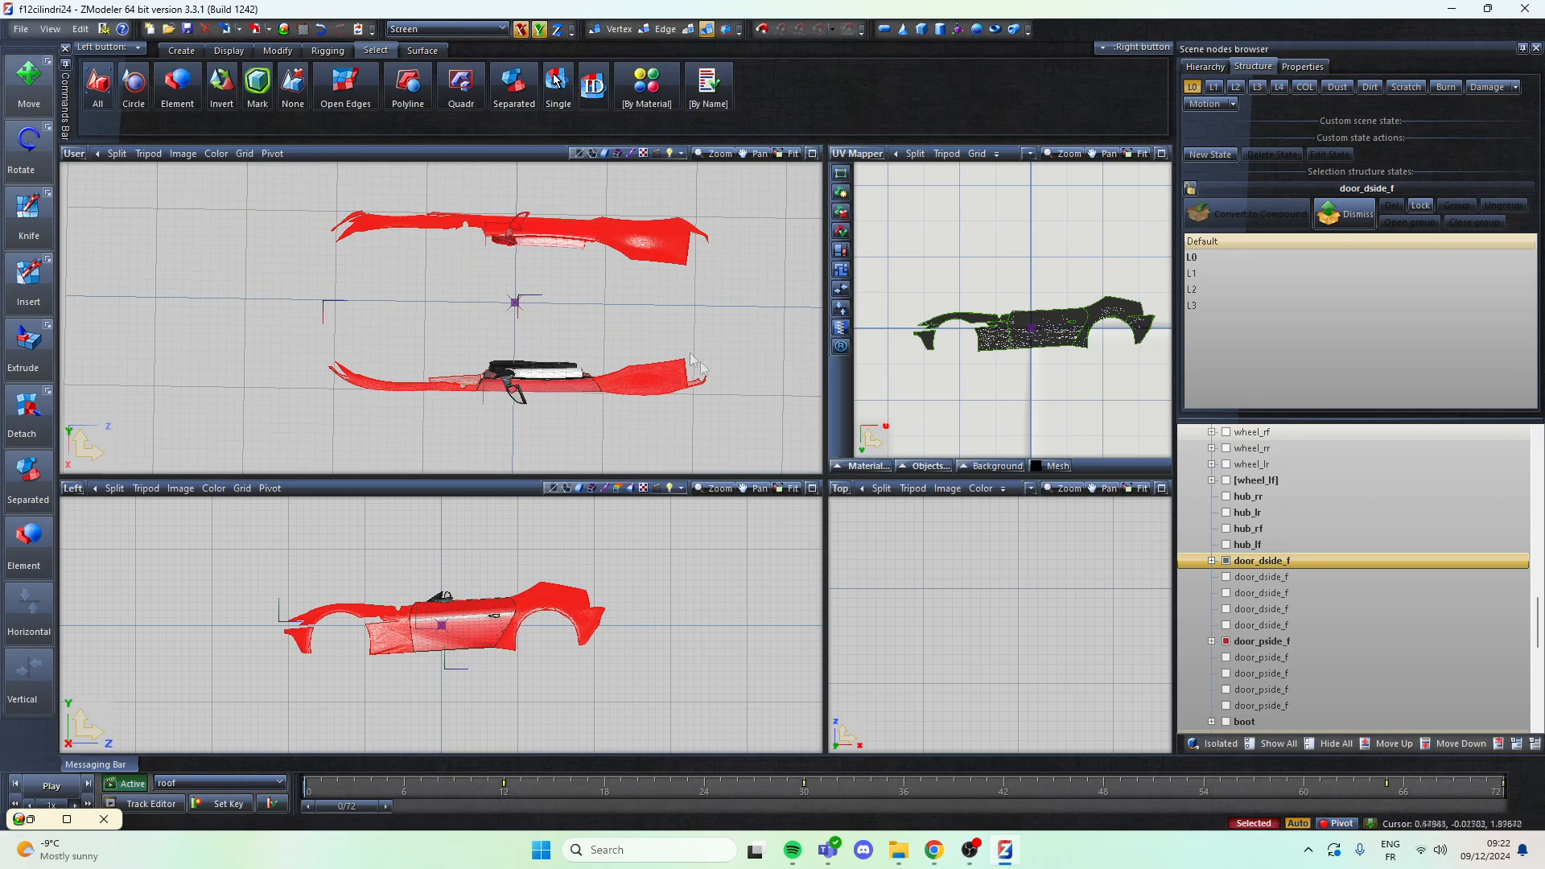
pyautogui.moveTo(787, 445); pyautogui.dragTo(155, 121)
pyautogui.click(688, 29)
pyautogui.moveTo(714, 290); pyautogui.dragTo(251, 164)
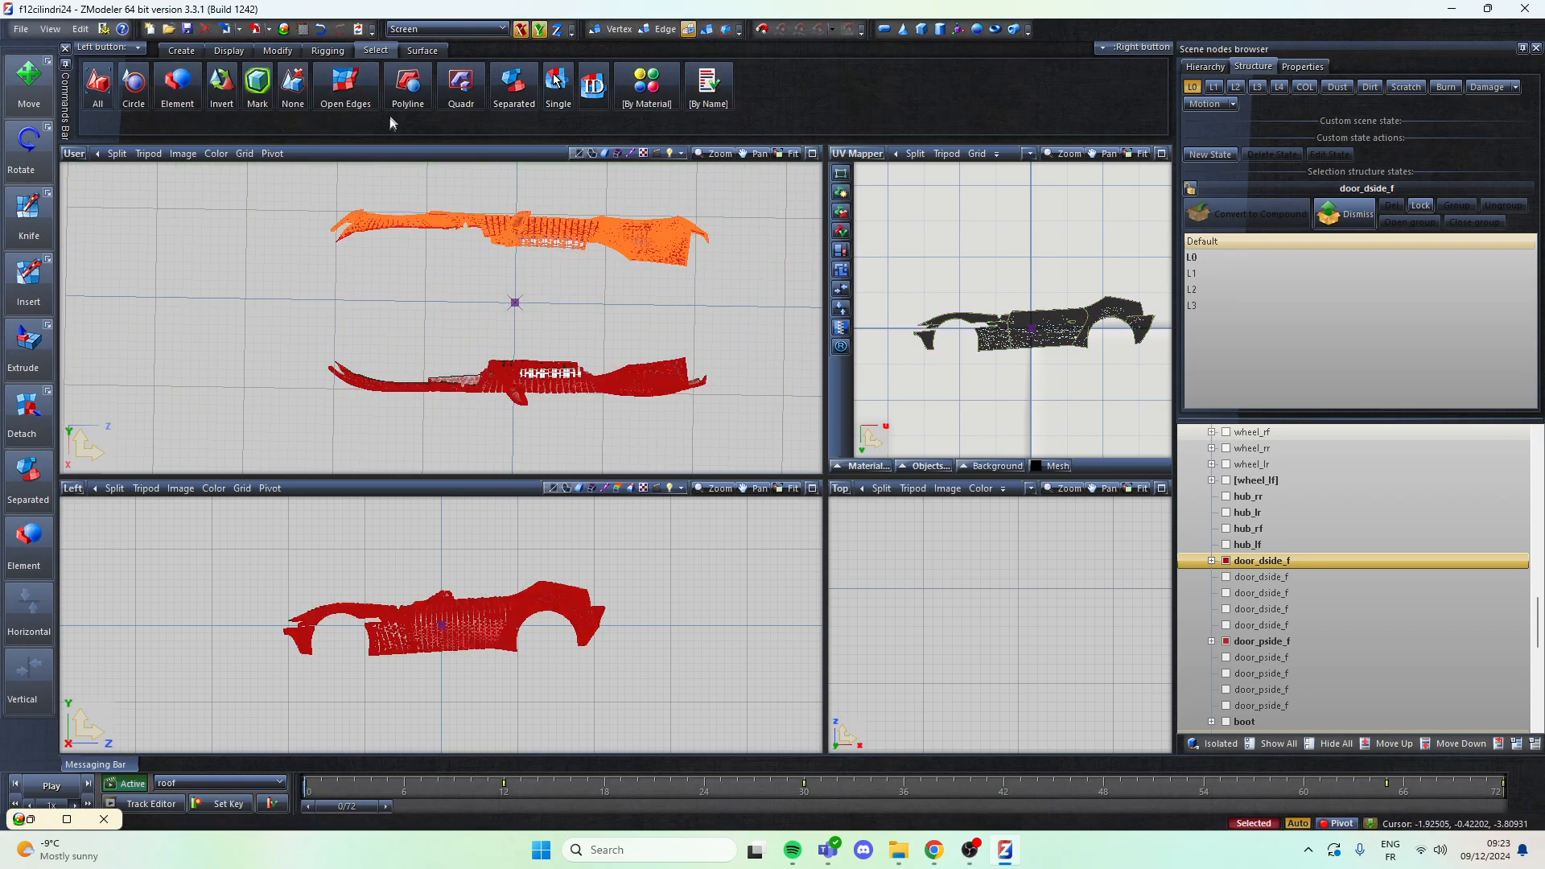
# Step: Select the door_dside_f side's UV layout in the UV Mapper and move it just outside the texture square's right edge
pyautogui.click(278, 50)
pyautogui.click(346, 83)
pyautogui.scroll(-2, 1004, 258)
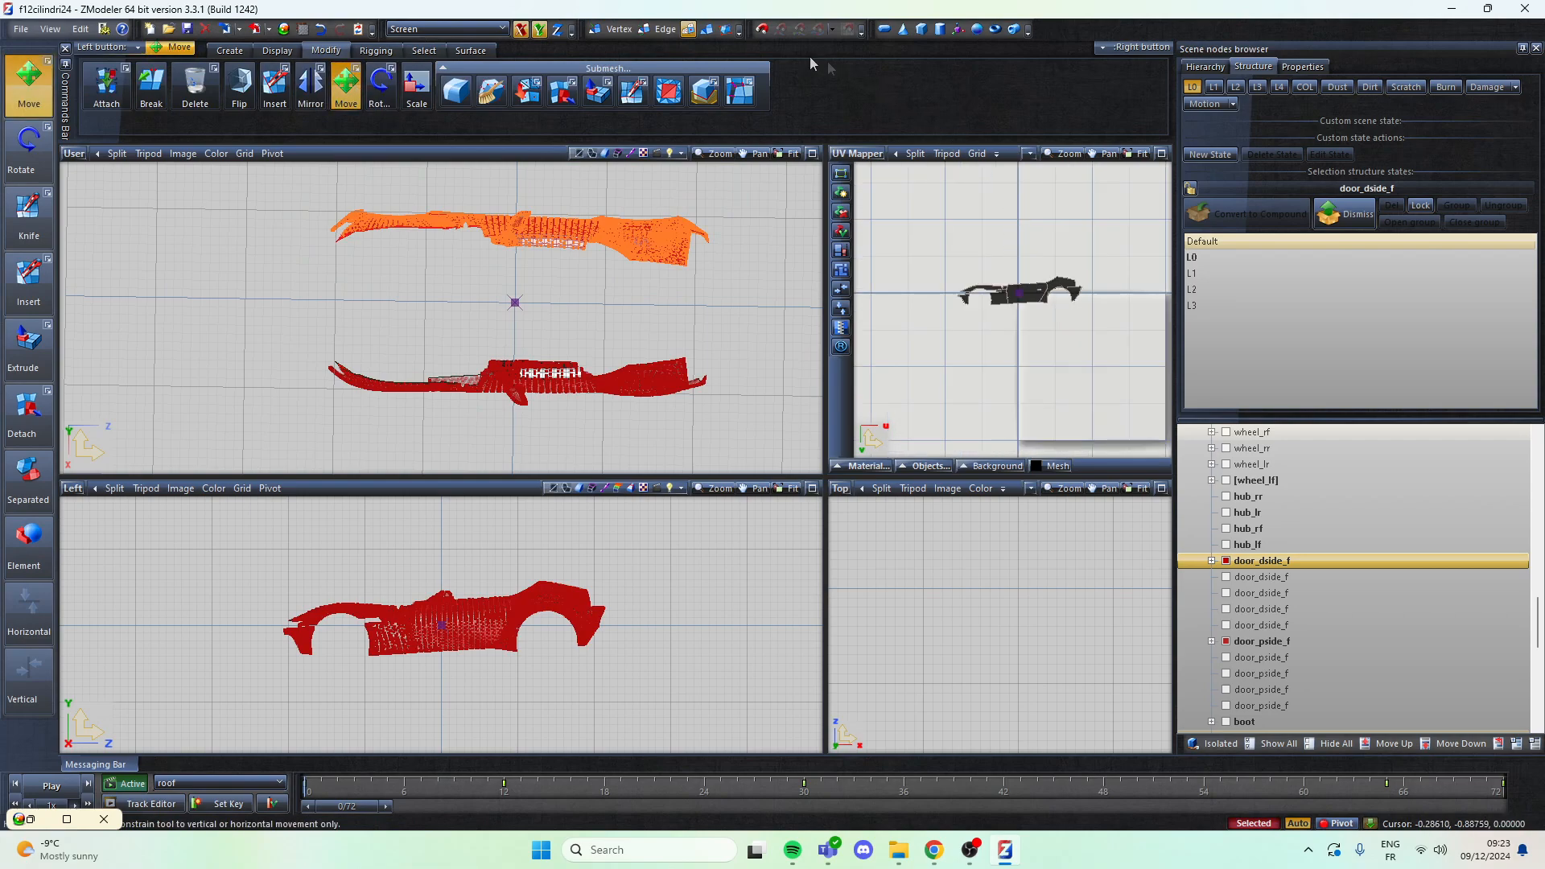
pyautogui.click(706, 30)
pyautogui.moveTo(1113, 357); pyautogui.dragTo(917, 222)
pyautogui.scroll(-1, 883, 242)
pyautogui.scroll(-1, 913, 326)
pyautogui.moveTo(960, 279); pyautogui.dragTo(1038, 286)
pyautogui.scroll(1, 1010, 293)
pyautogui.moveTo(958, 328); pyautogui.dragTo(965, 354)
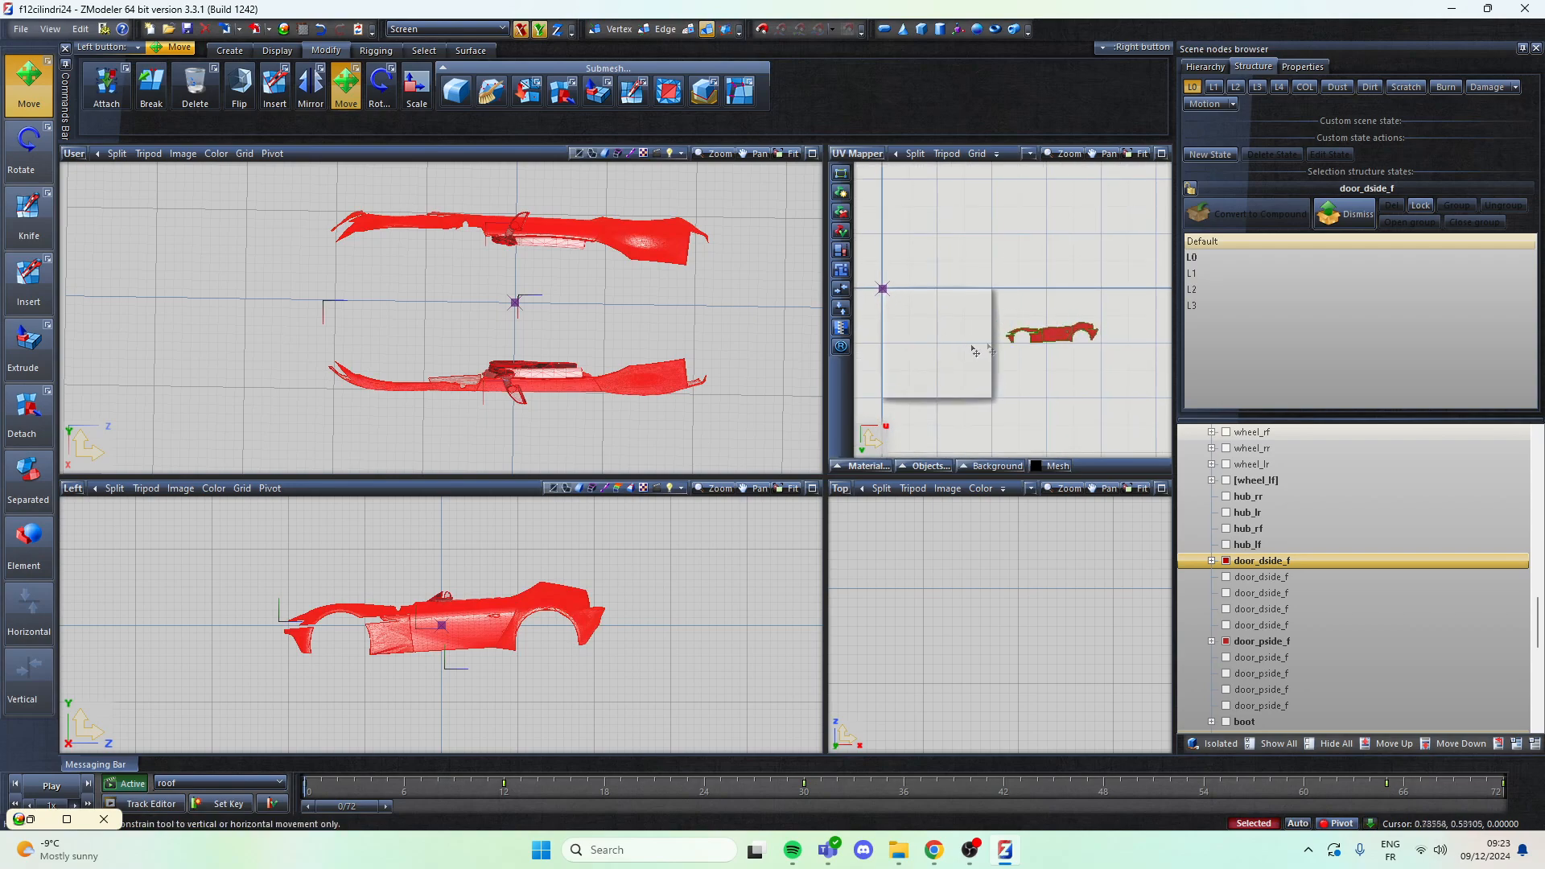
pyautogui.scroll(-1, 973, 348)
pyautogui.press('Escape')
pyautogui.scroll(-1, 947, 342)
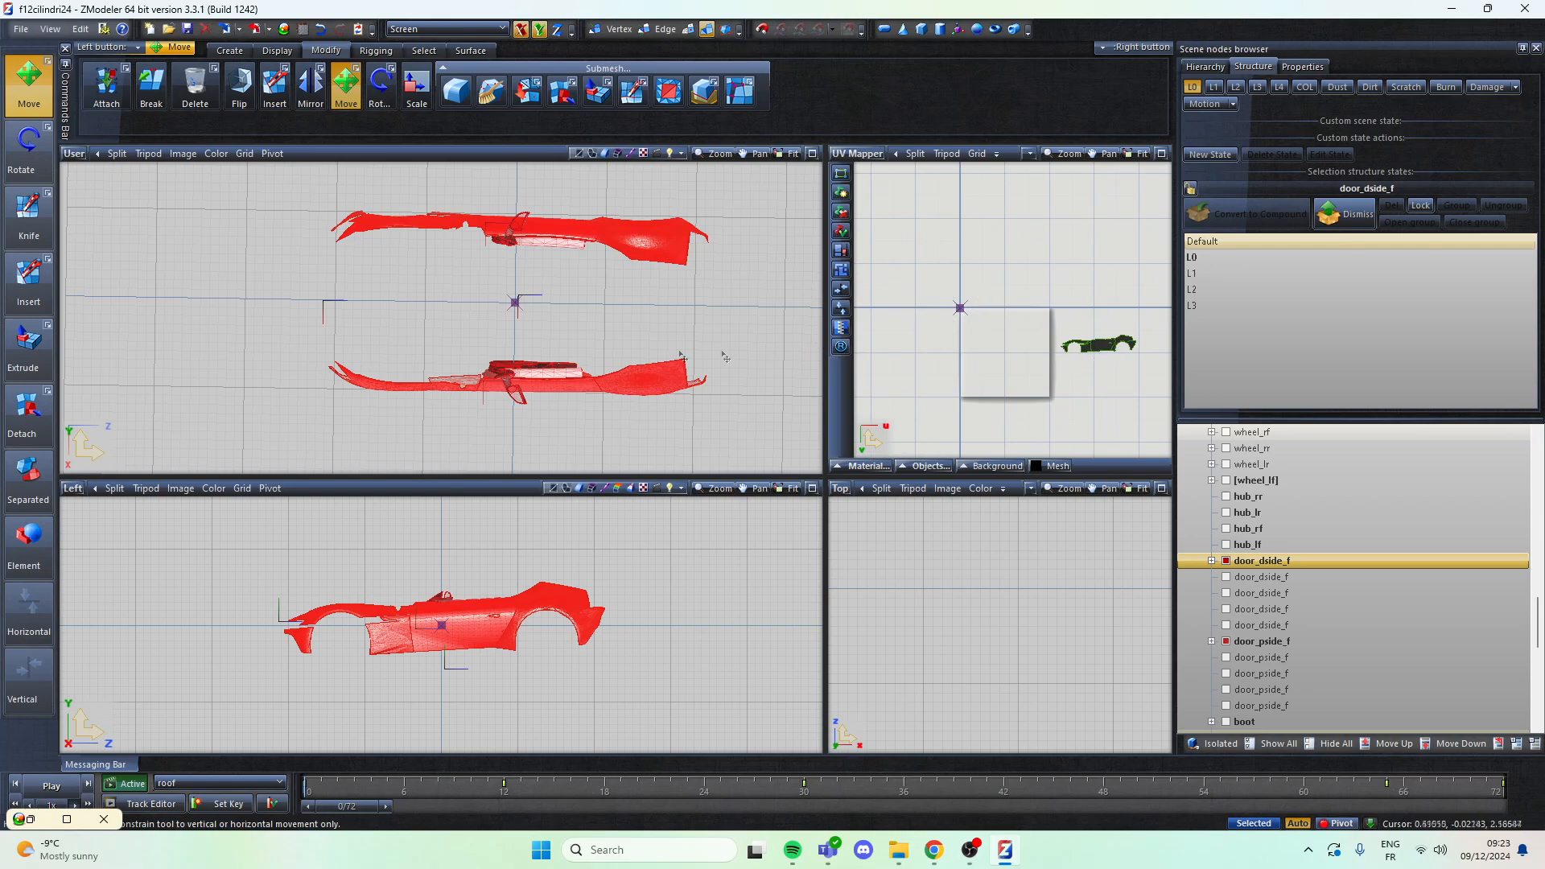
# Step: Return to polygon level and limit the door_pside_f side's selection to f12cilindri24_sign_1 [PAINT:1], deselecting the other materials
pyautogui.click(688, 29)
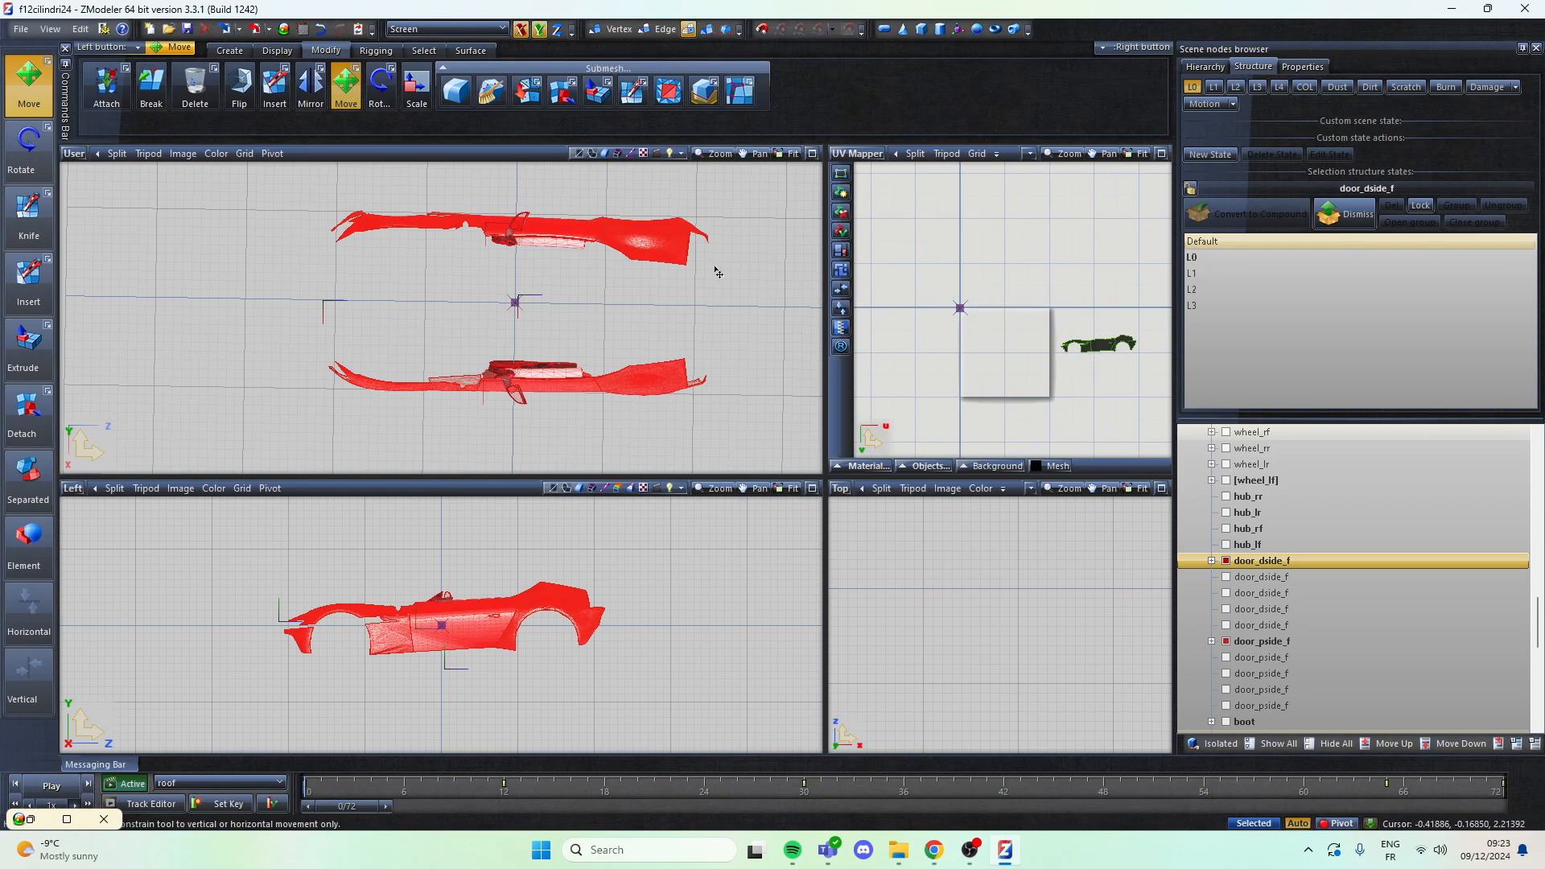
pyautogui.click(709, 33)
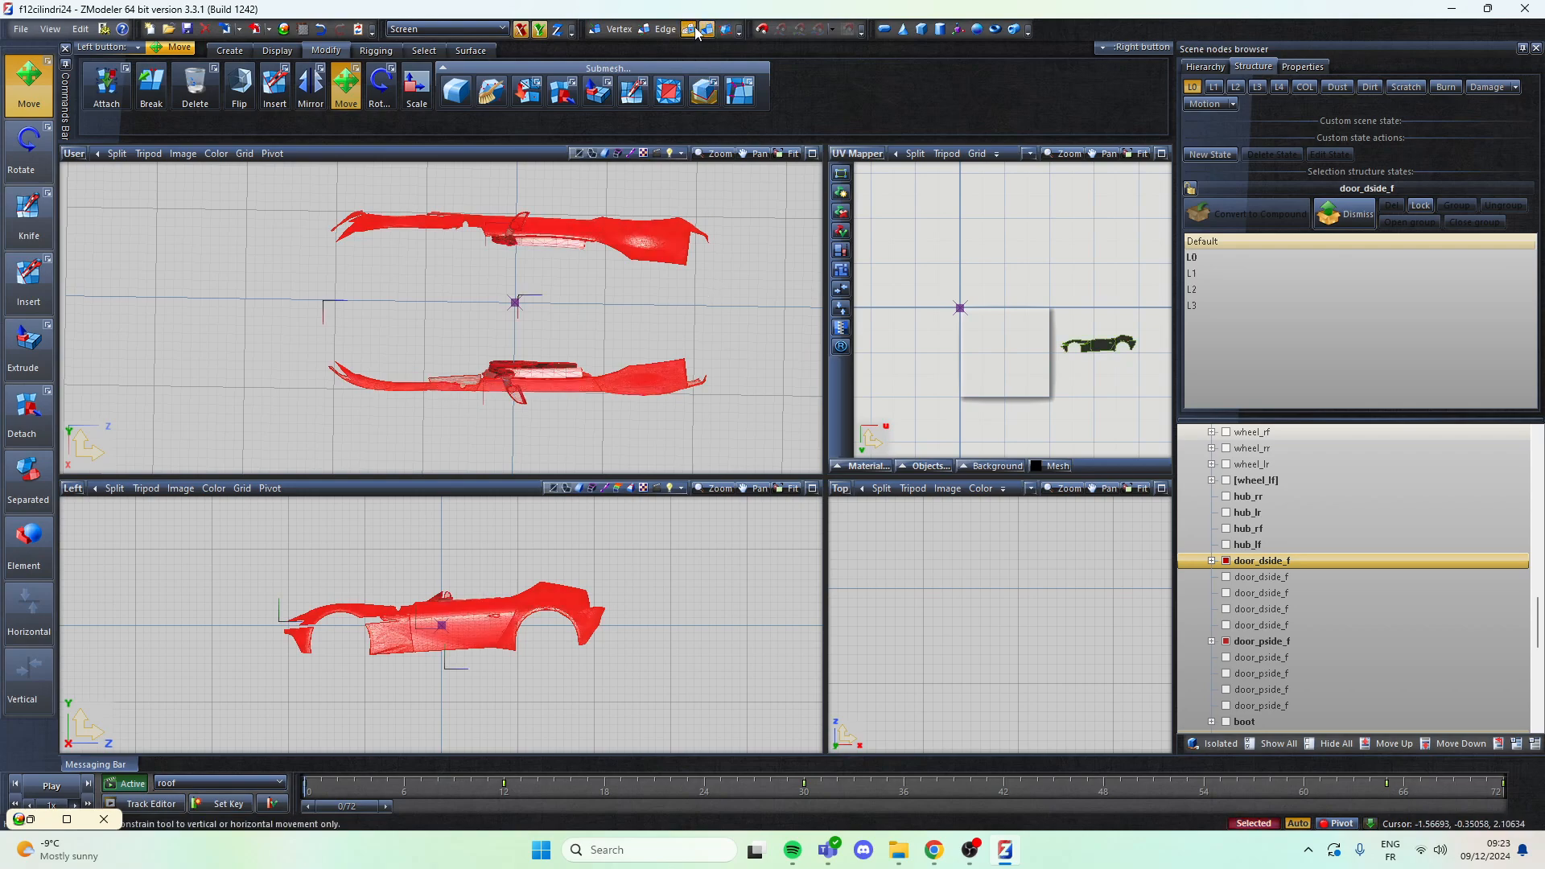
pyautogui.click(346, 86)
pyautogui.click(630, 255)
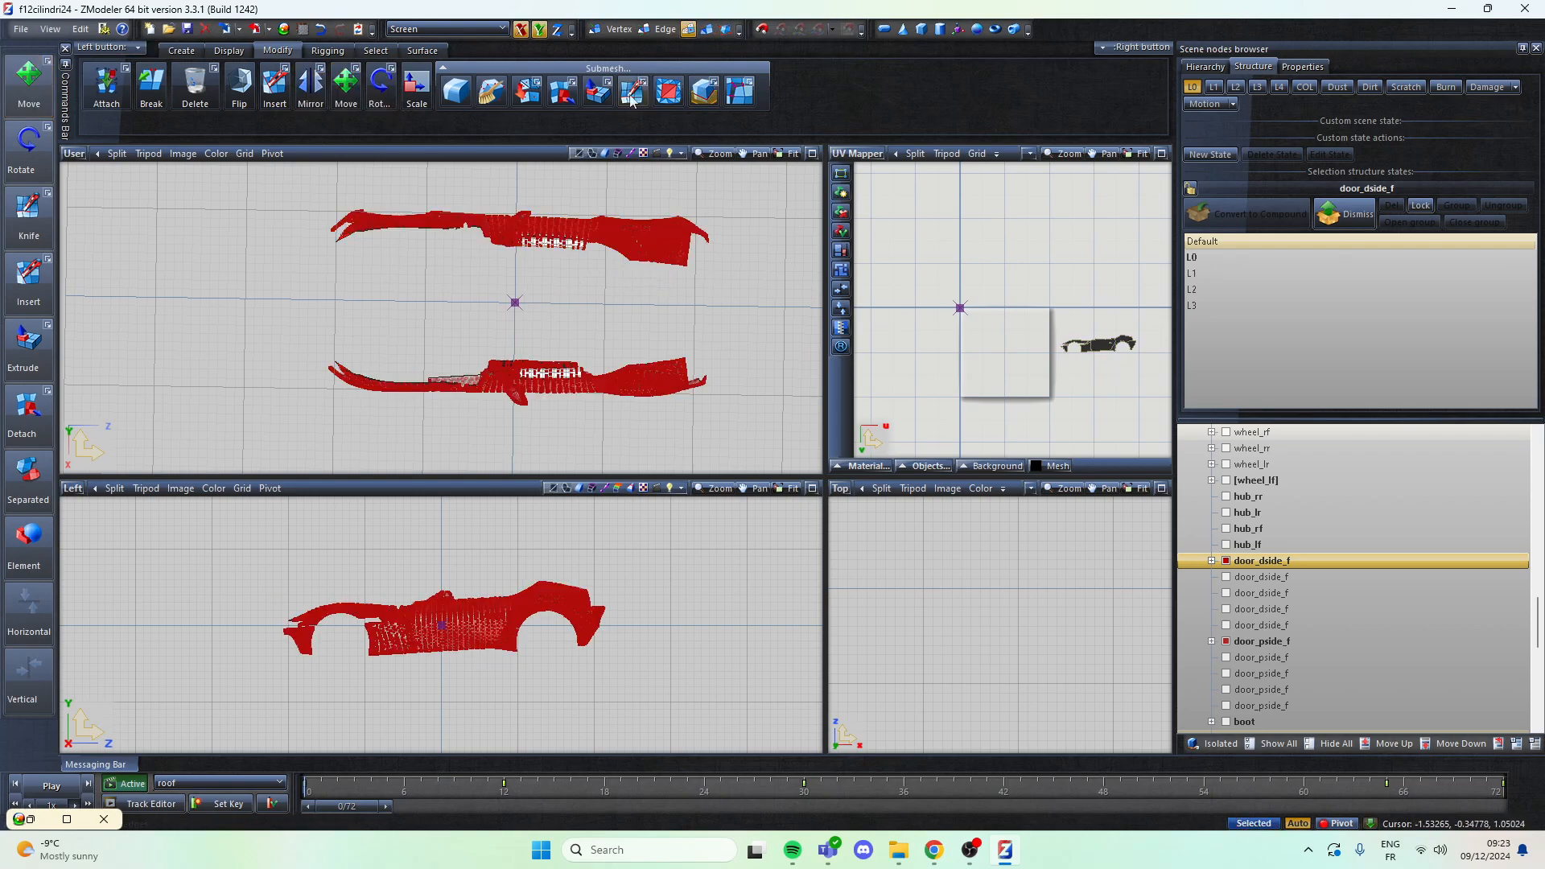
pyautogui.click(375, 49)
pyautogui.click(647, 86)
pyautogui.click(969, 300)
pyautogui.moveTo(1301, 274); pyautogui.dragTo(1301, 580)
pyautogui.keyDown('shift'); pyautogui.click(1239, 664); pyautogui.keyUp('shift')
pyautogui.click(1213, 715)
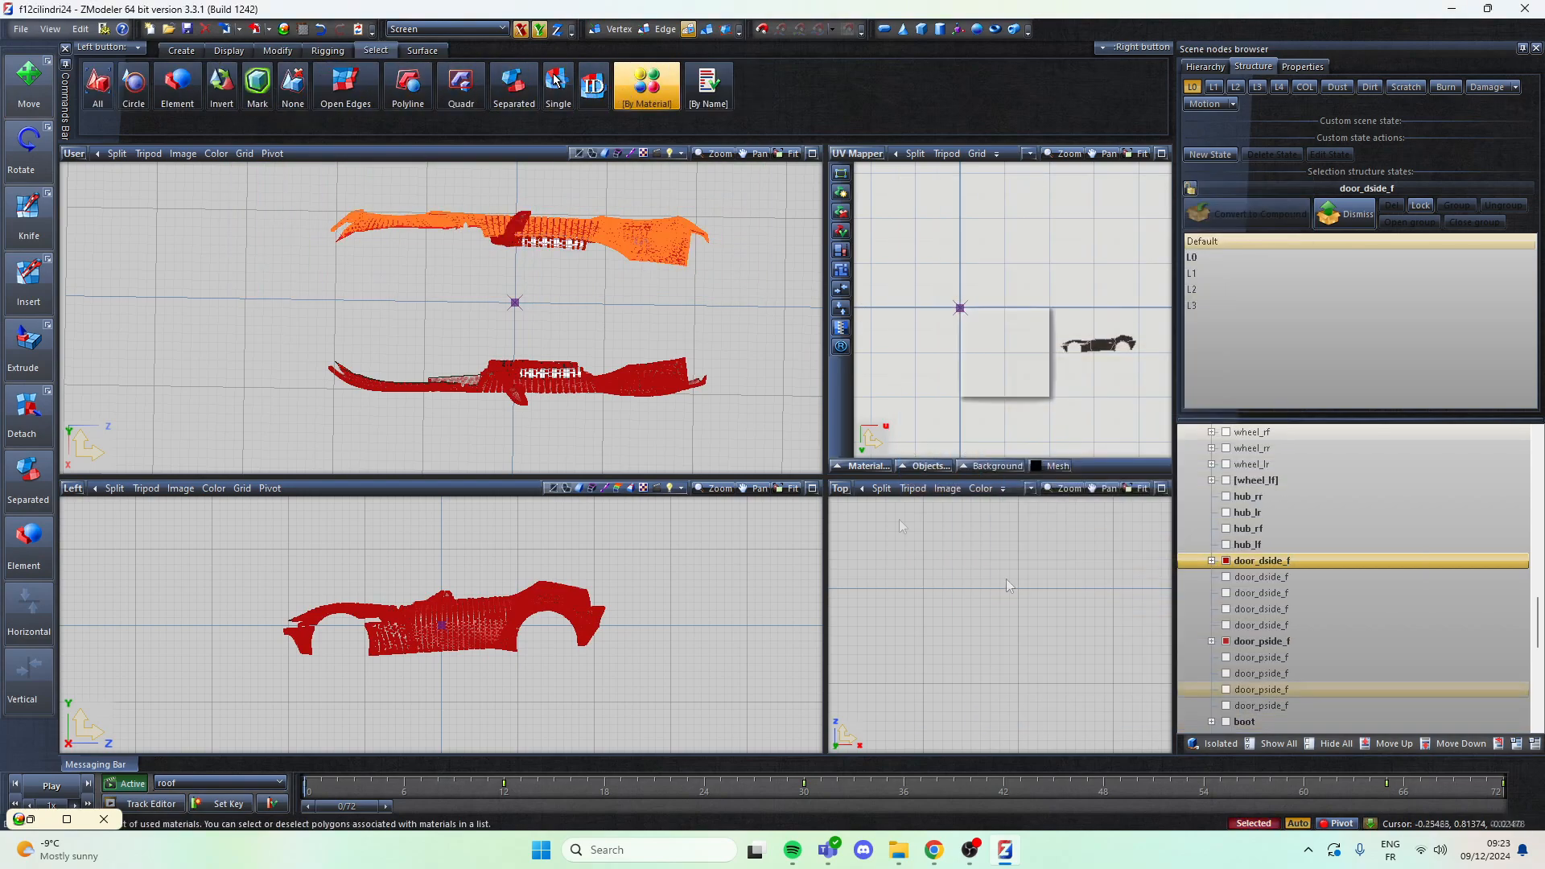
# Step: Change the Left view to Right and generate new channel 2 UV mapping from viewport XY for the selected L0 panels
pyautogui.click(75, 488)
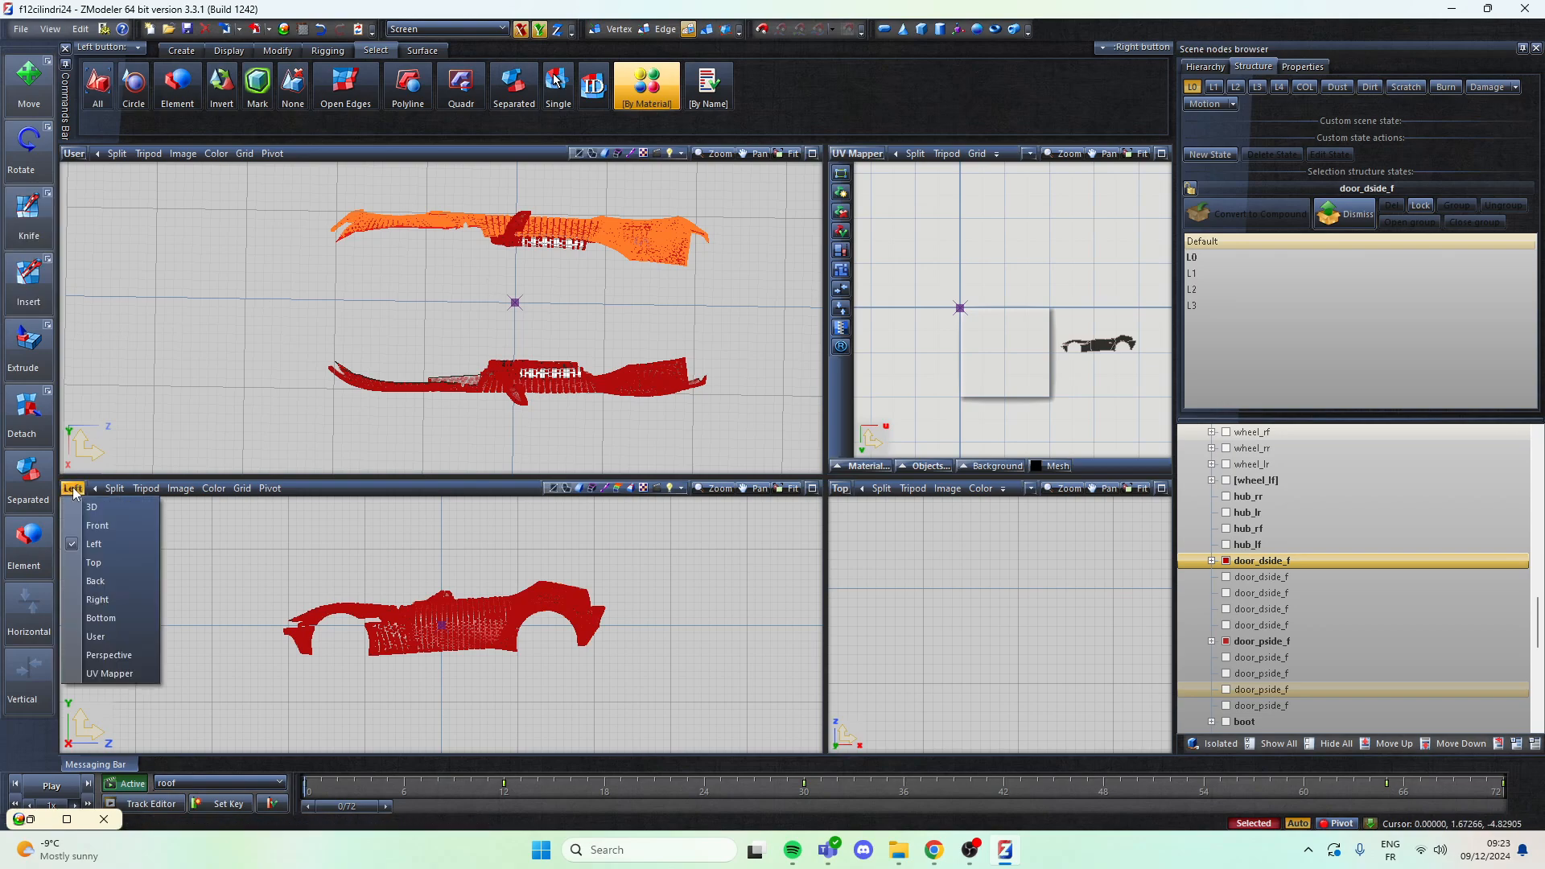
pyautogui.click(104, 604)
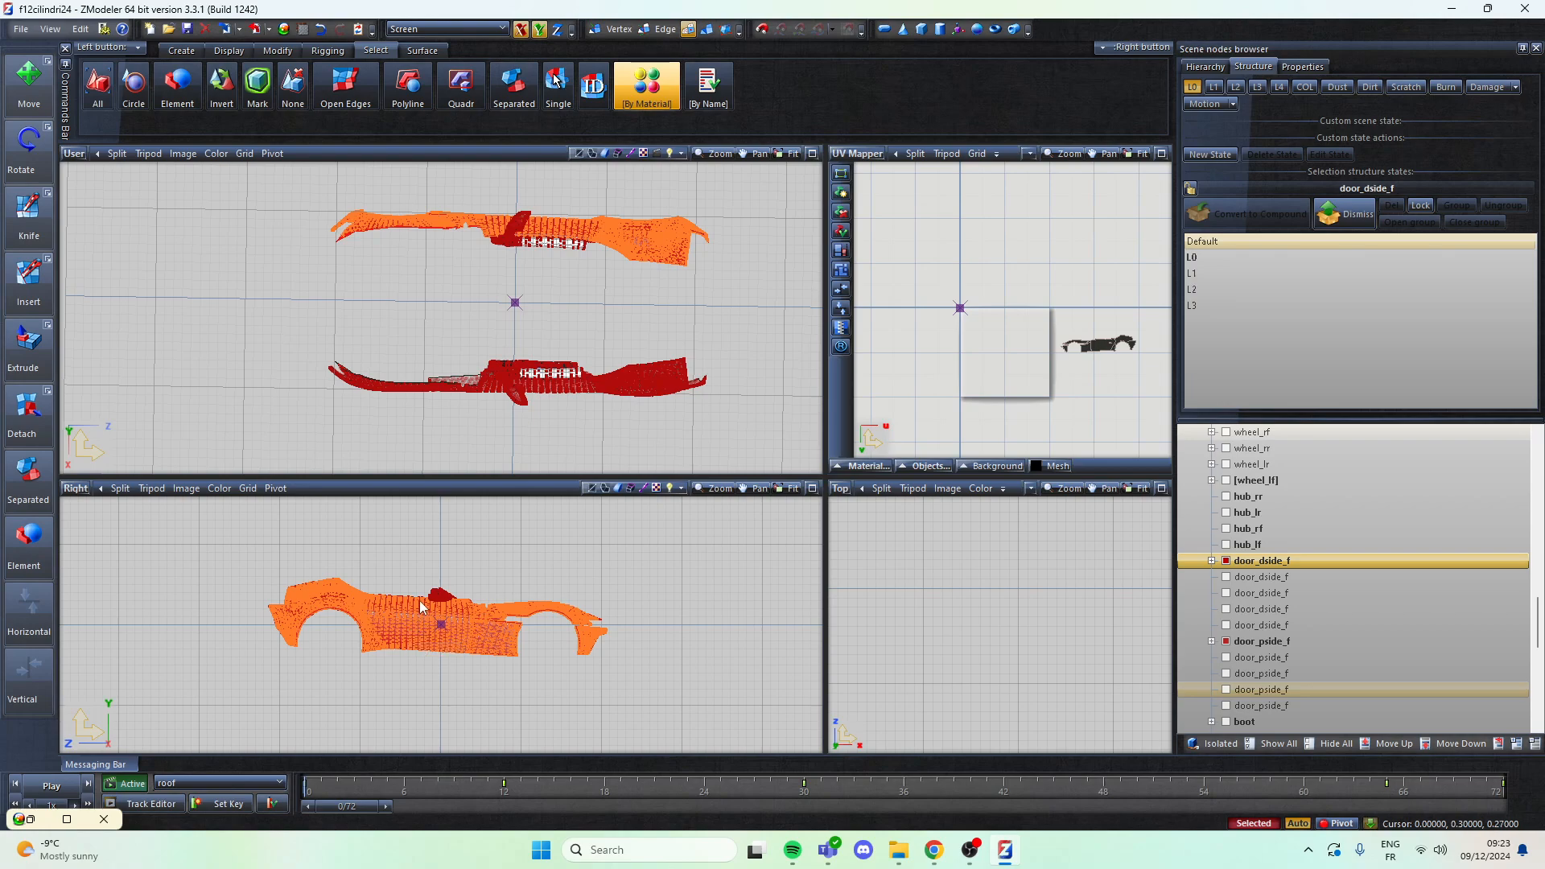
pyautogui.rightClick(469, 620)
pyautogui.moveTo(512, 647)
pyautogui.click(590, 648)
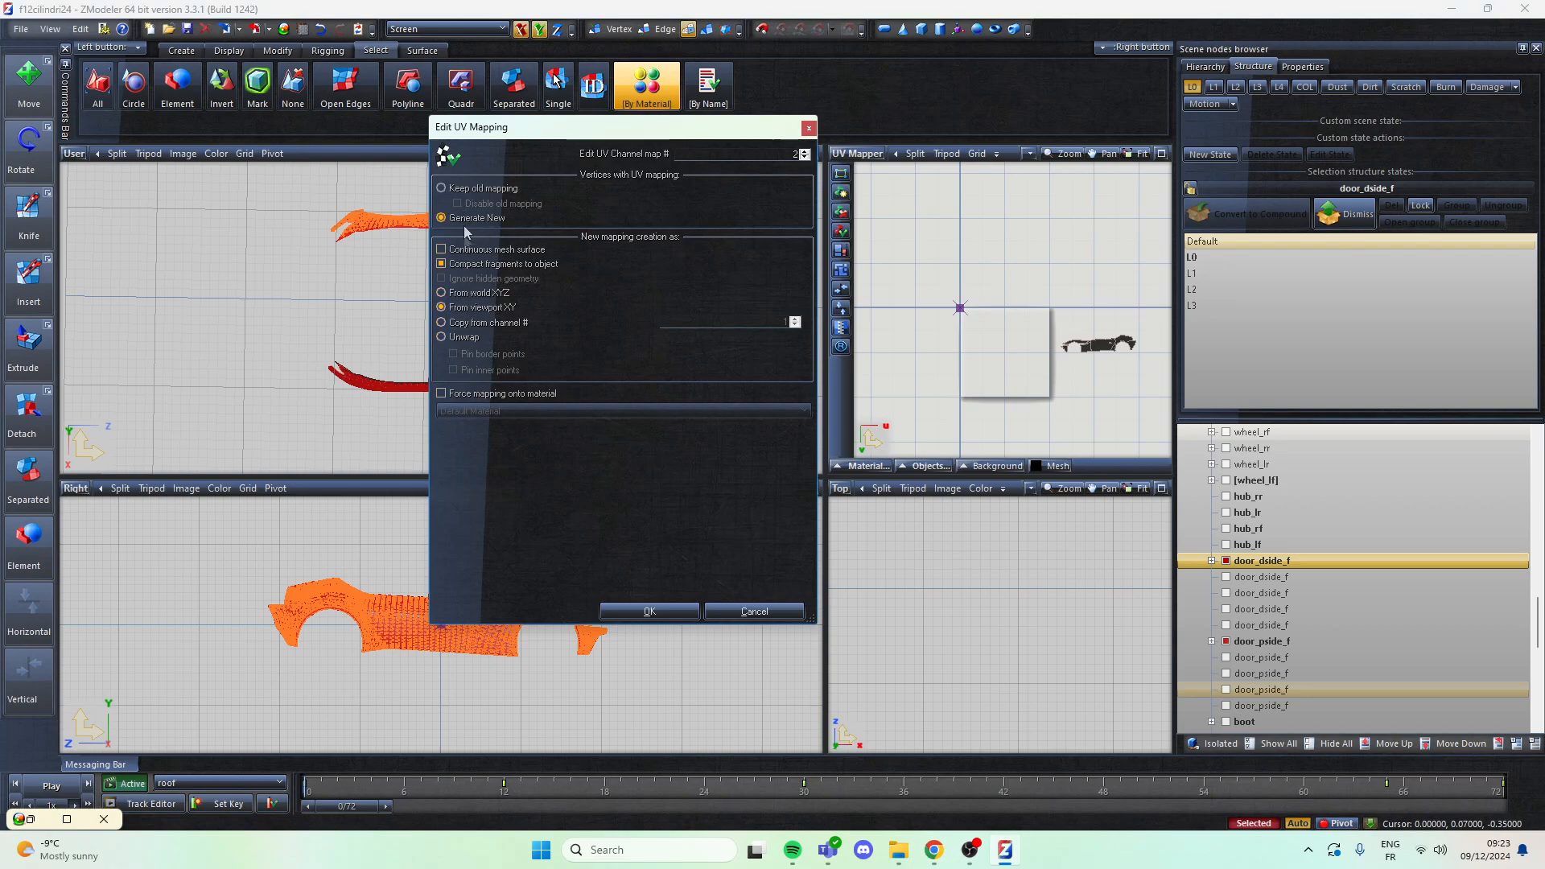
pyautogui.click(662, 615)
pyautogui.scroll(5, 941, 298)
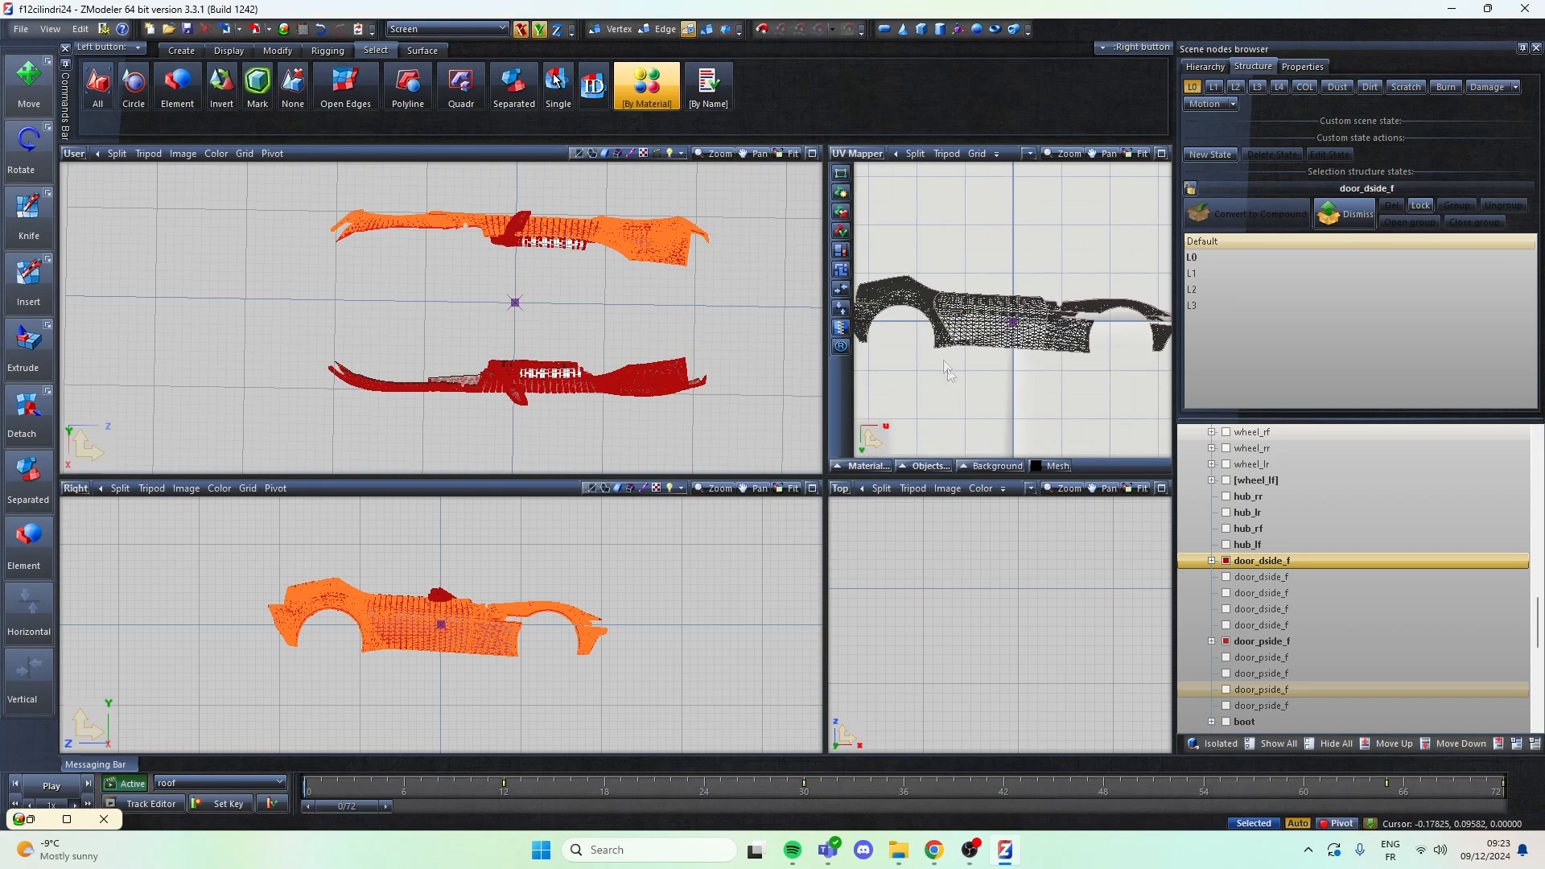
# Step: Isolate the door_pside_f part and switch the scene to the L1 level of detail
pyautogui.click(683, 528)
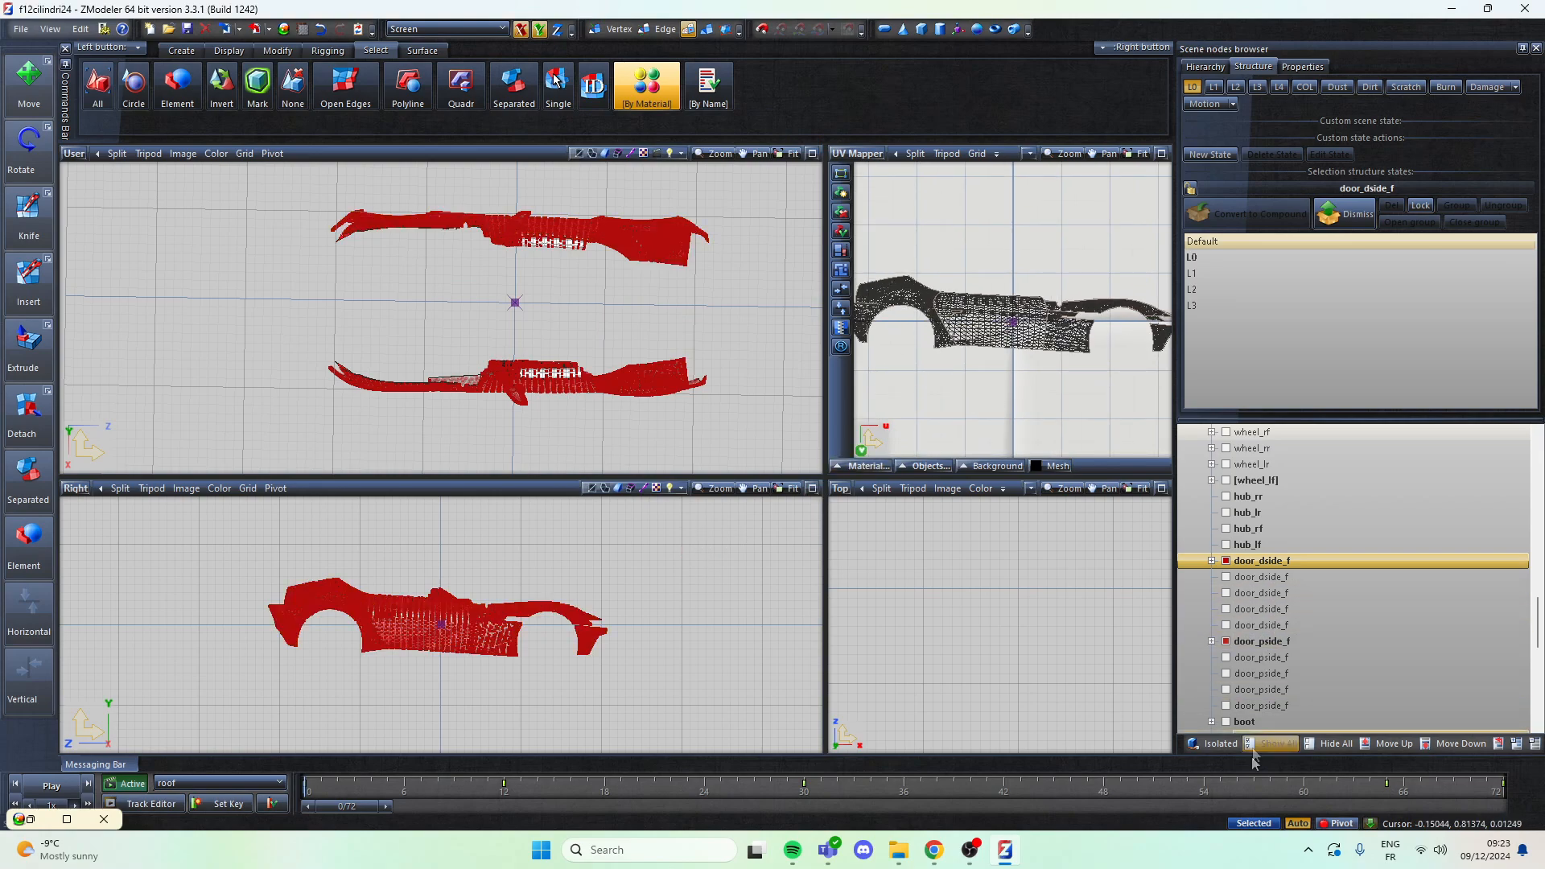
pyautogui.click(1262, 641)
pyautogui.click(1205, 744)
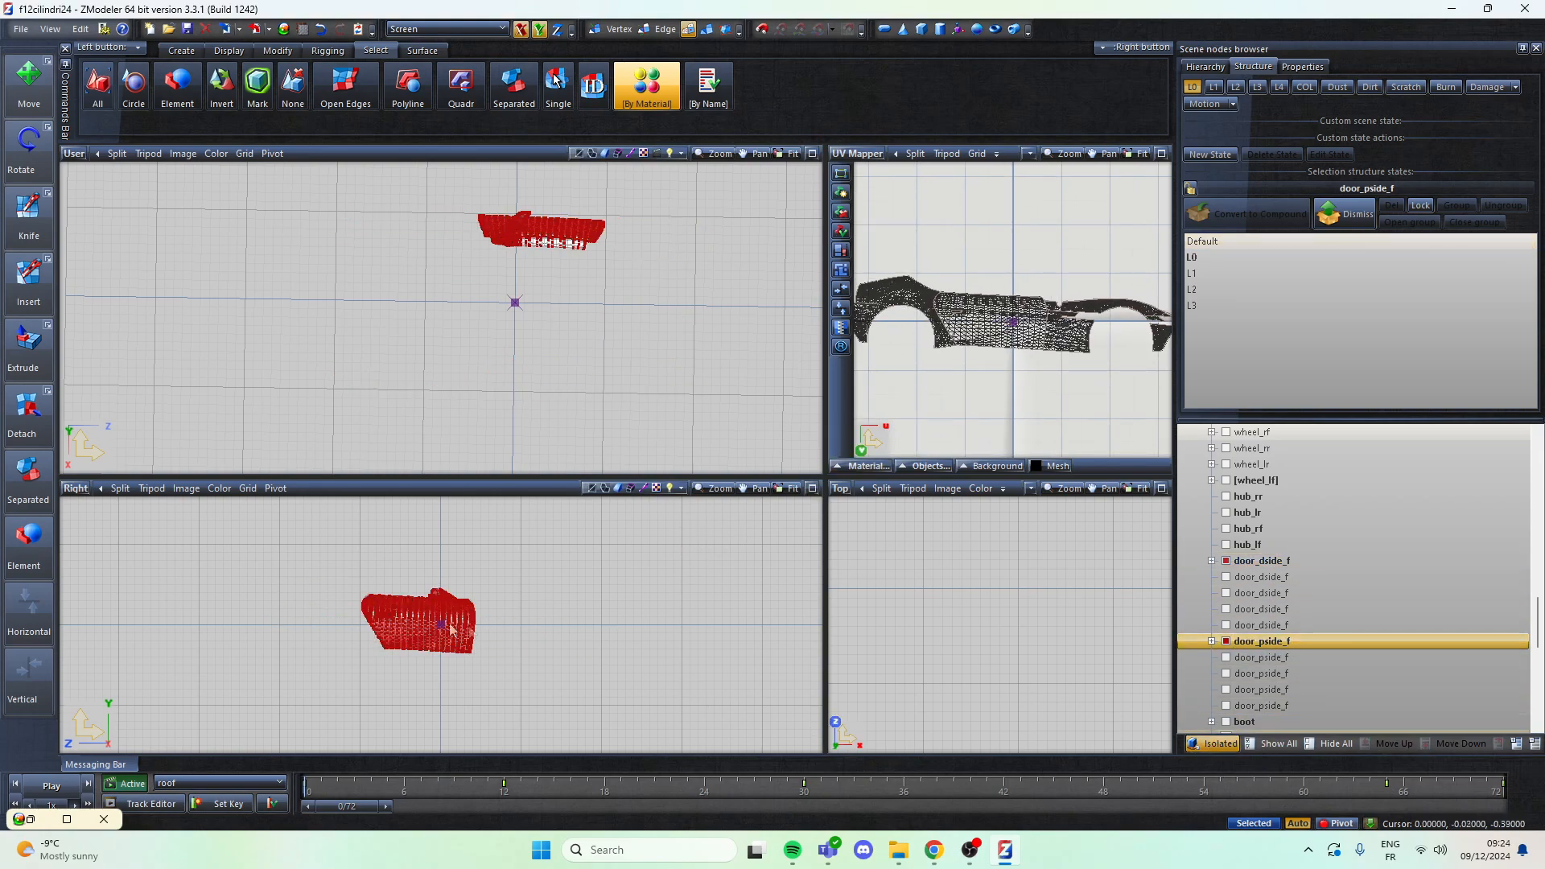
pyautogui.scroll(5, 342, 638)
pyautogui.click(1215, 89)
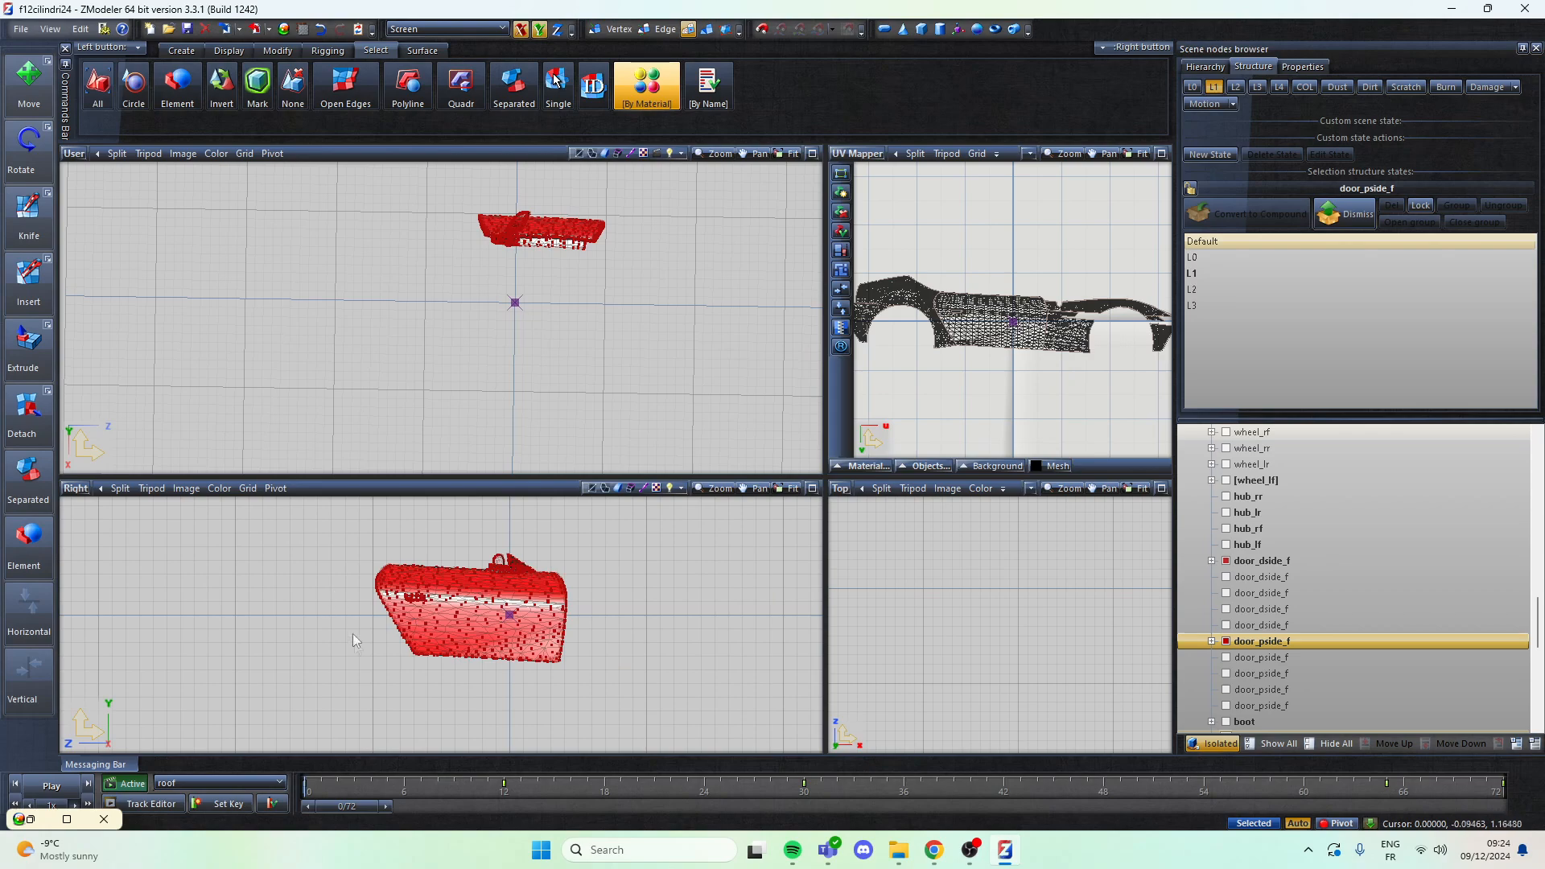
# Step: Select the isolated door_pside_f's polygons that use the f12cilindri24_sign_1 [PAINT:1] material
pyautogui.scroll(-2, 322, 637)
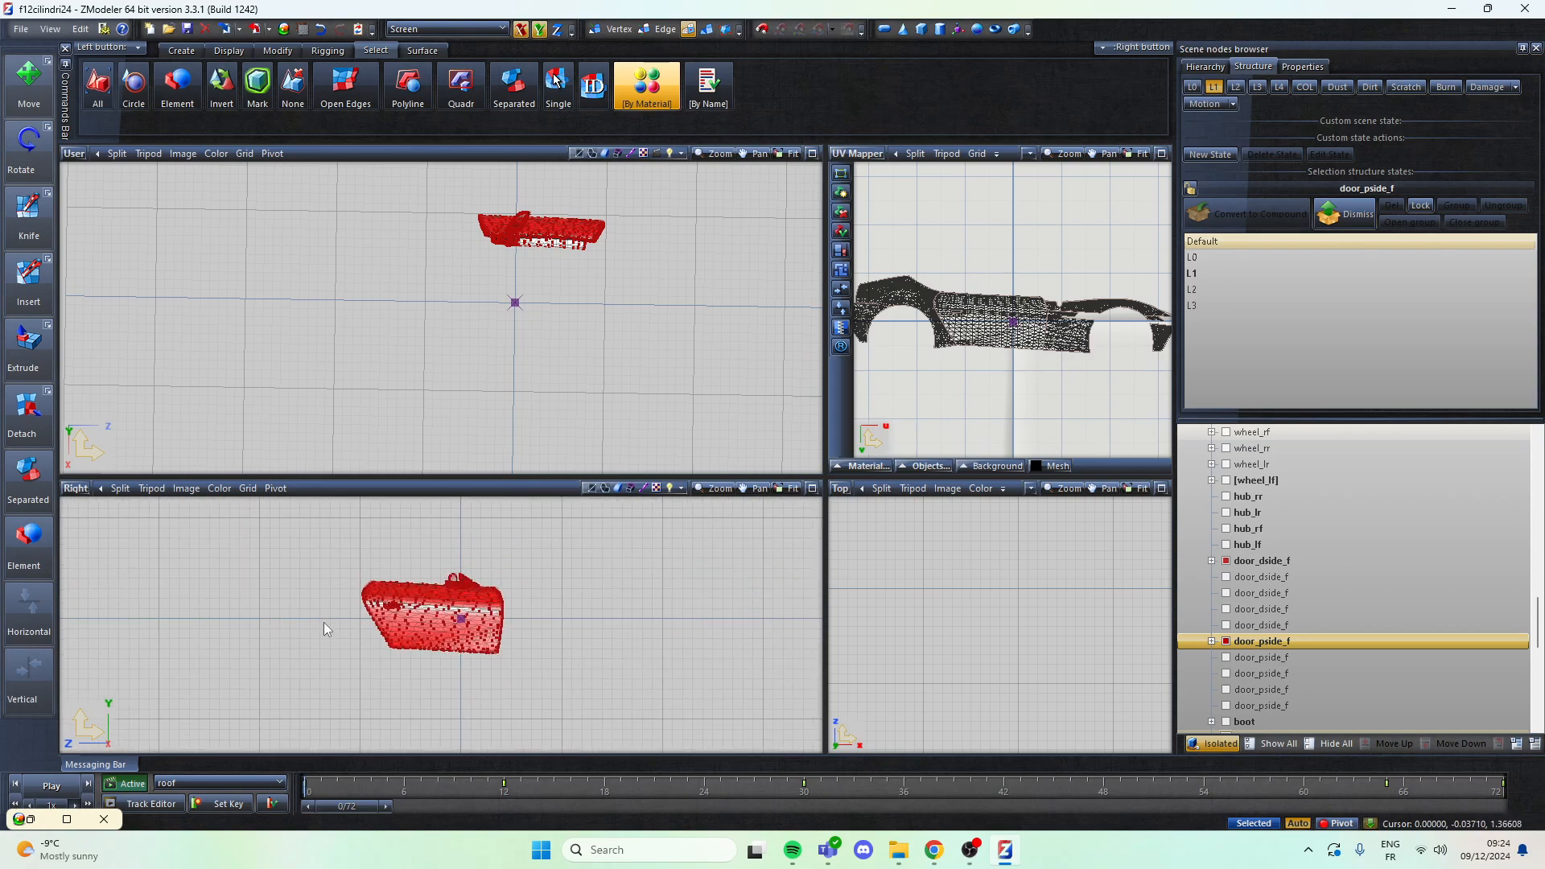
pyautogui.click(647, 86)
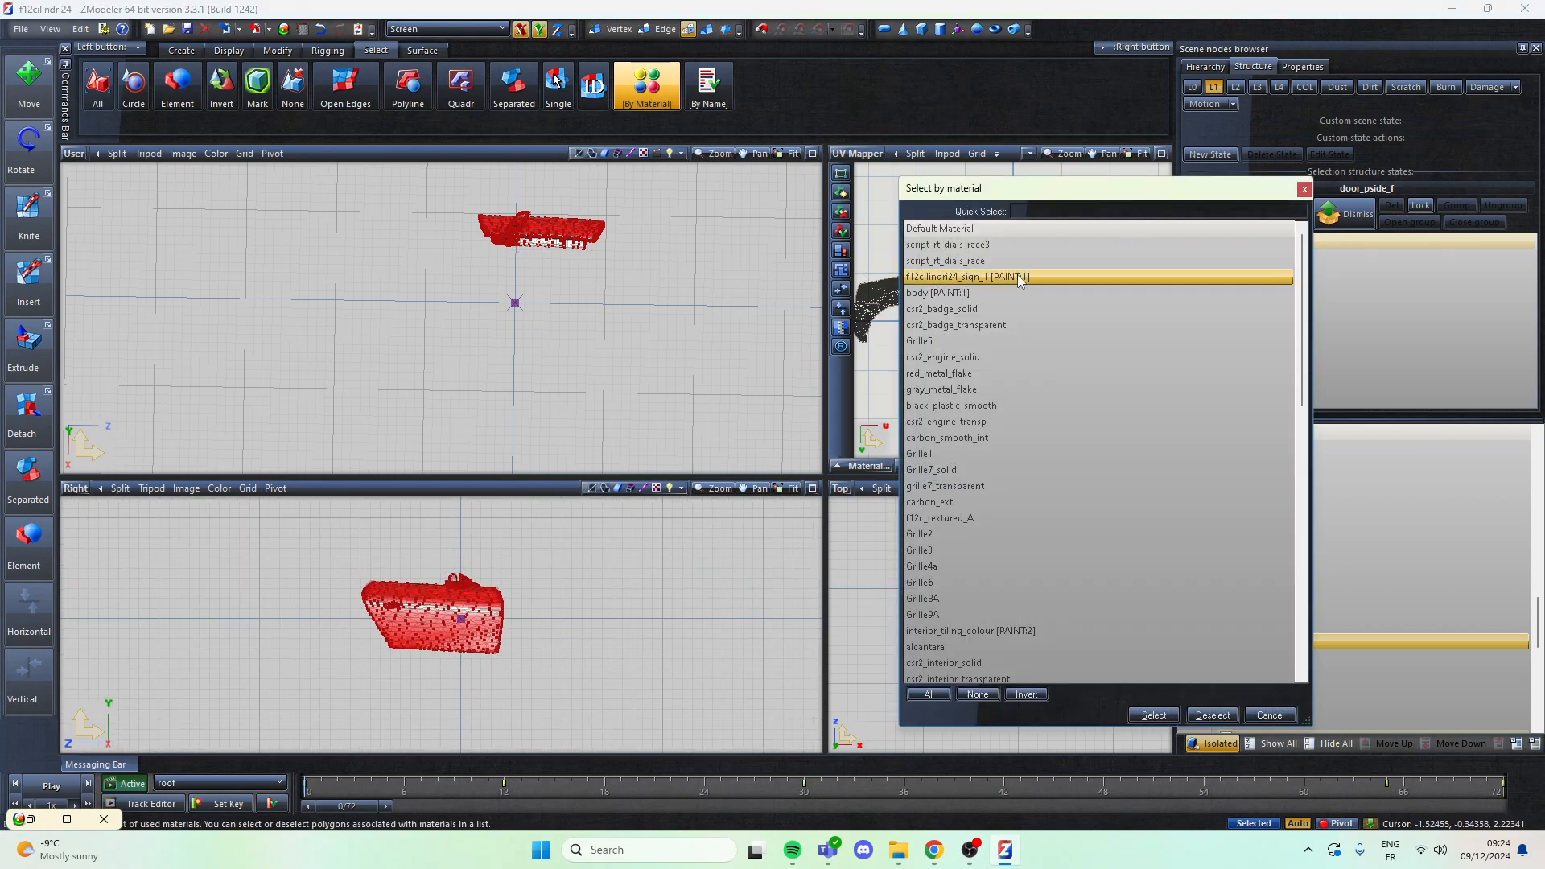
pyautogui.click(1156, 716)
# Step: Try generating channel 2 UV mapping for the L1 door_pside_f from the zoomed Right view, and undo it
pyautogui.rightClick(428, 620)
pyautogui.click(568, 649)
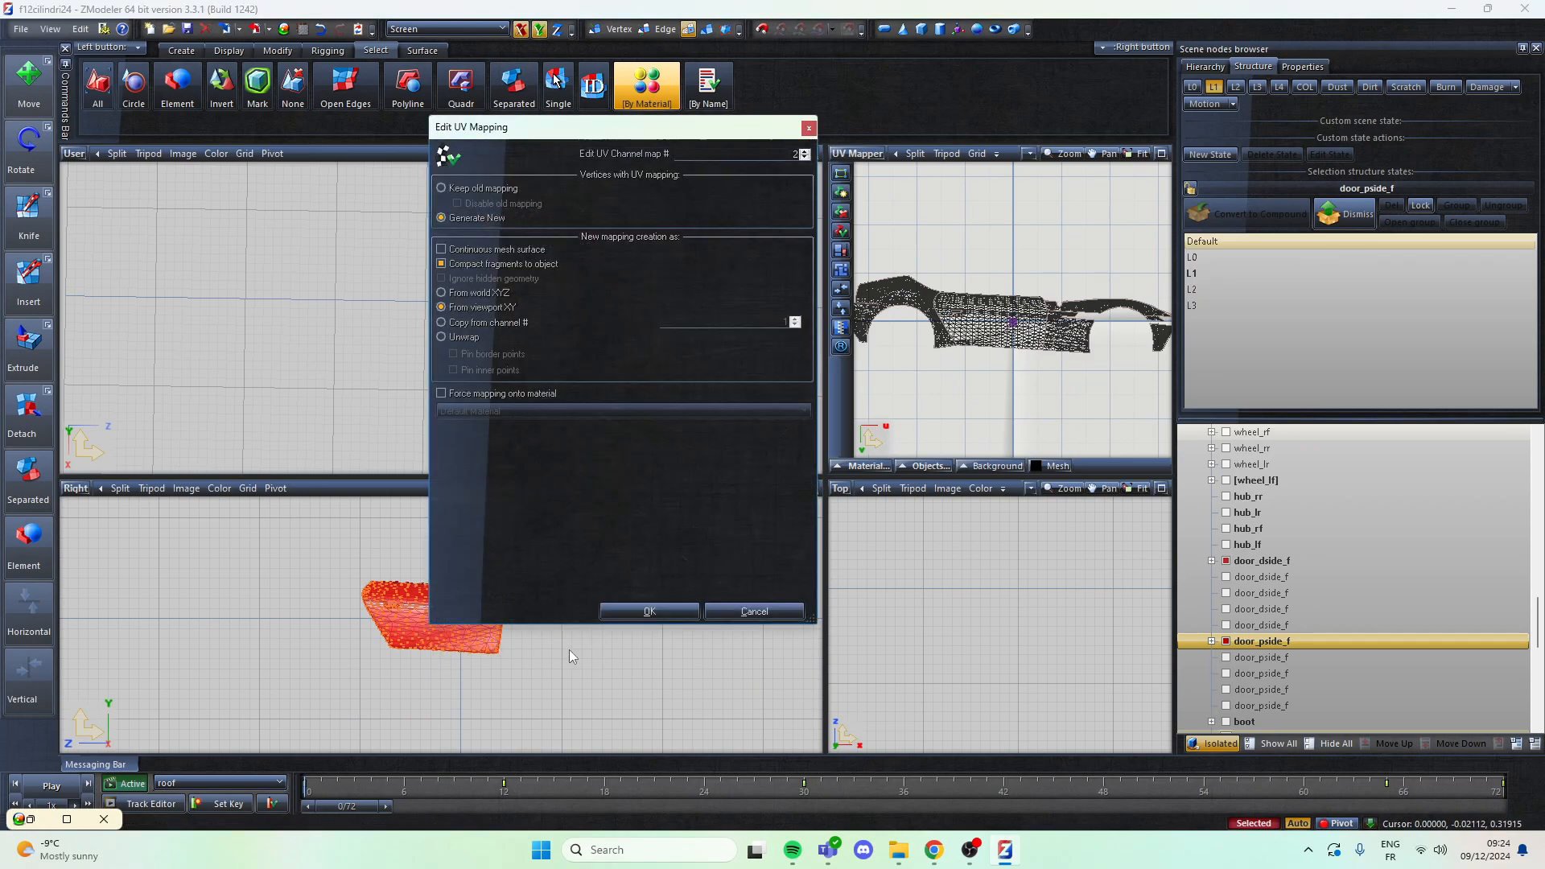
pyautogui.click(627, 613)
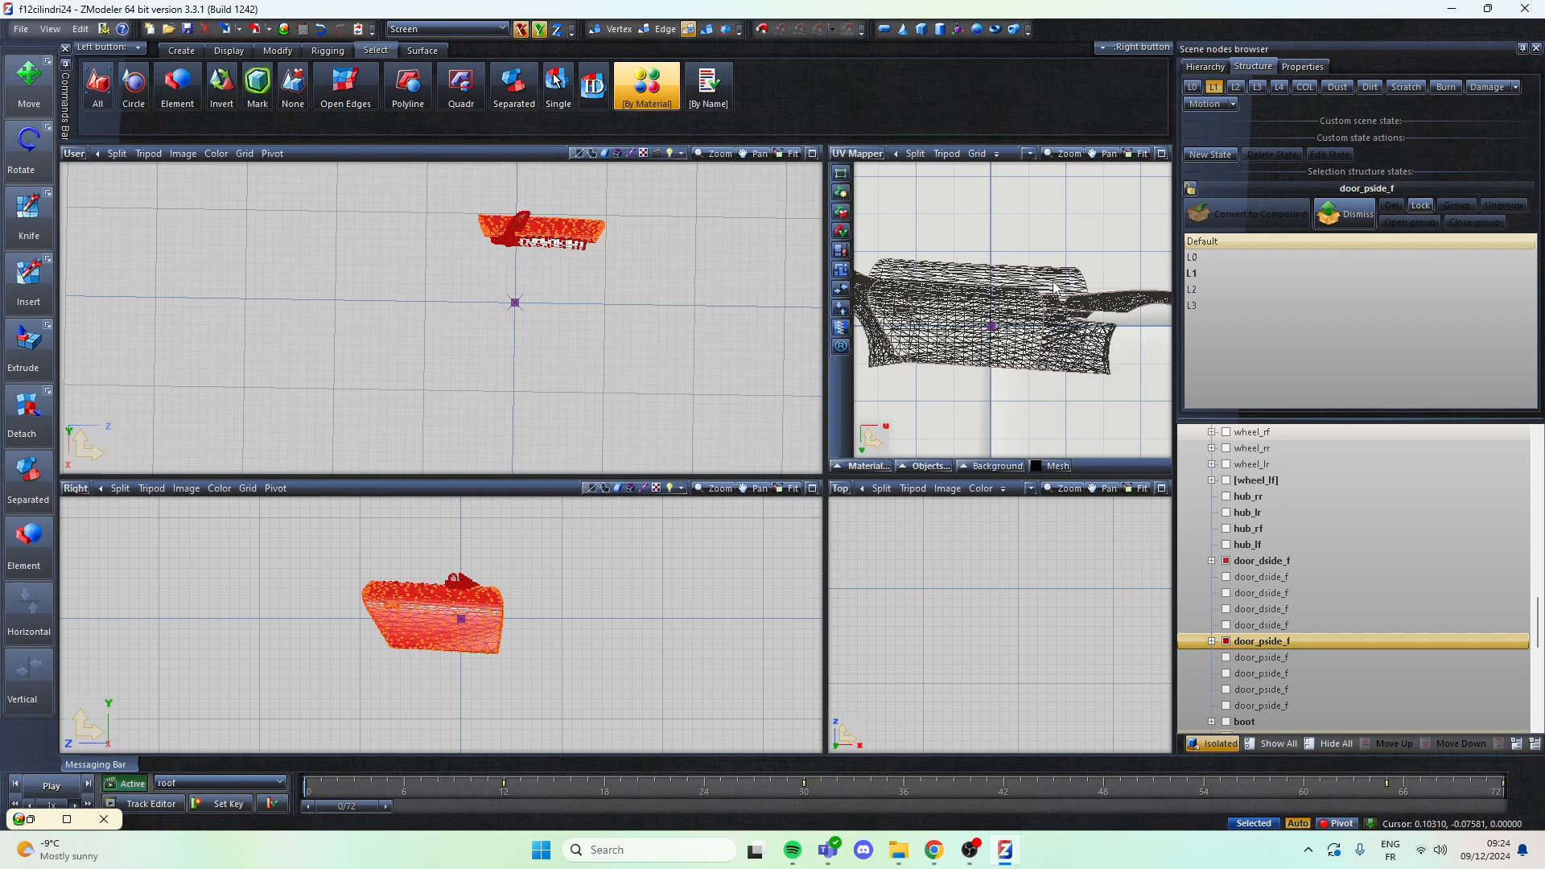
pyautogui.click(325, 29)
# Step: Reset the viewport to the default Right view and generate channel 2 UV mapping for the L1 door_pside_f's selected polygons
pyautogui.click(75, 489)
pyautogui.click(90, 507)
pyautogui.click(70, 488)
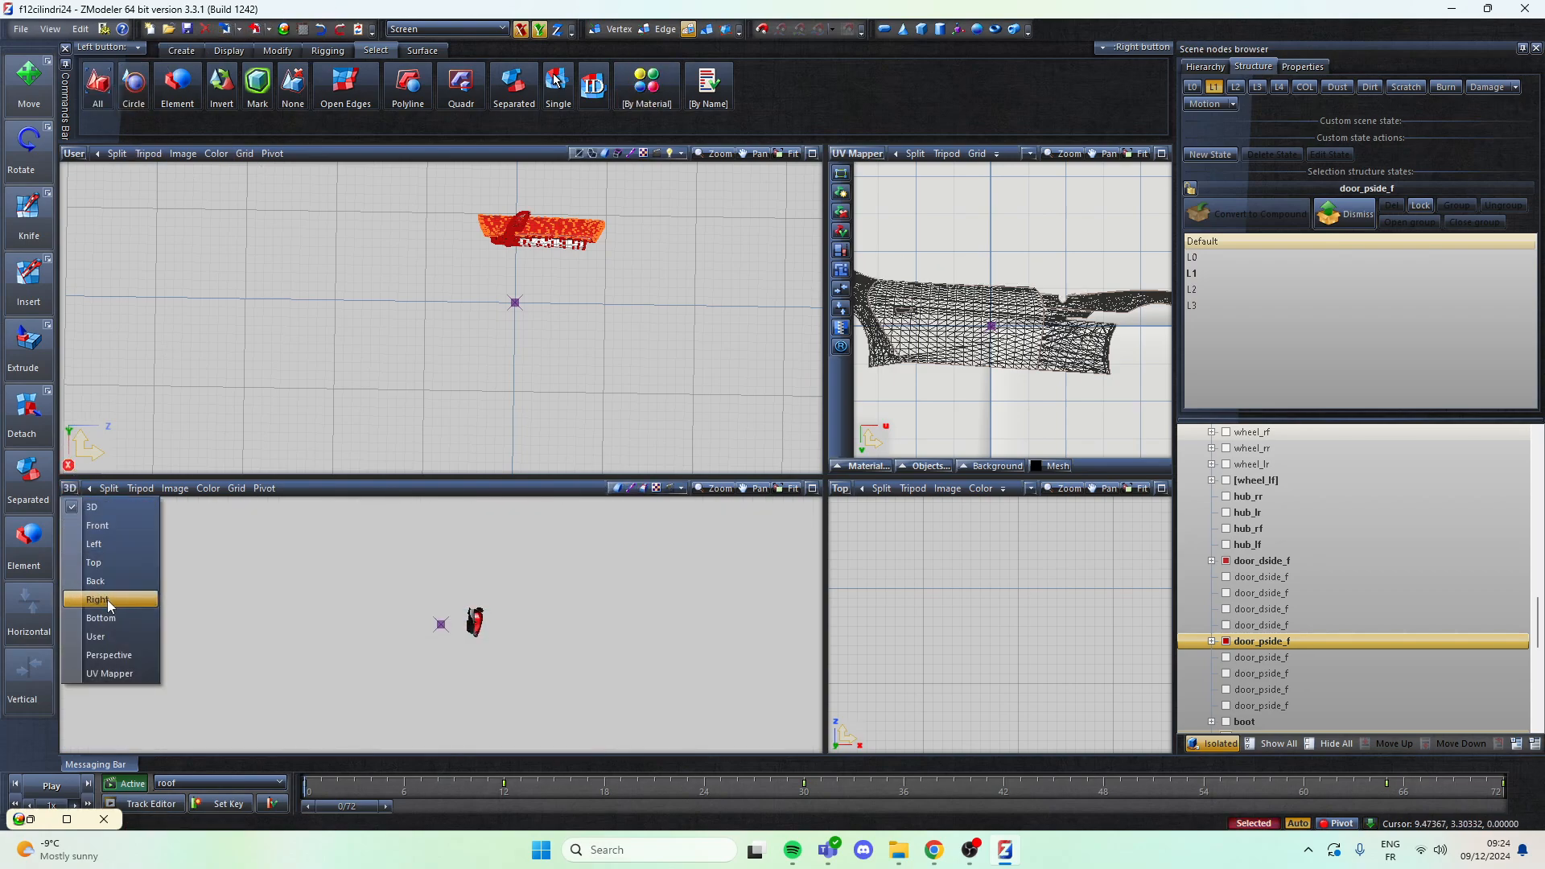
pyautogui.click(106, 599)
pyautogui.rightClick(450, 633)
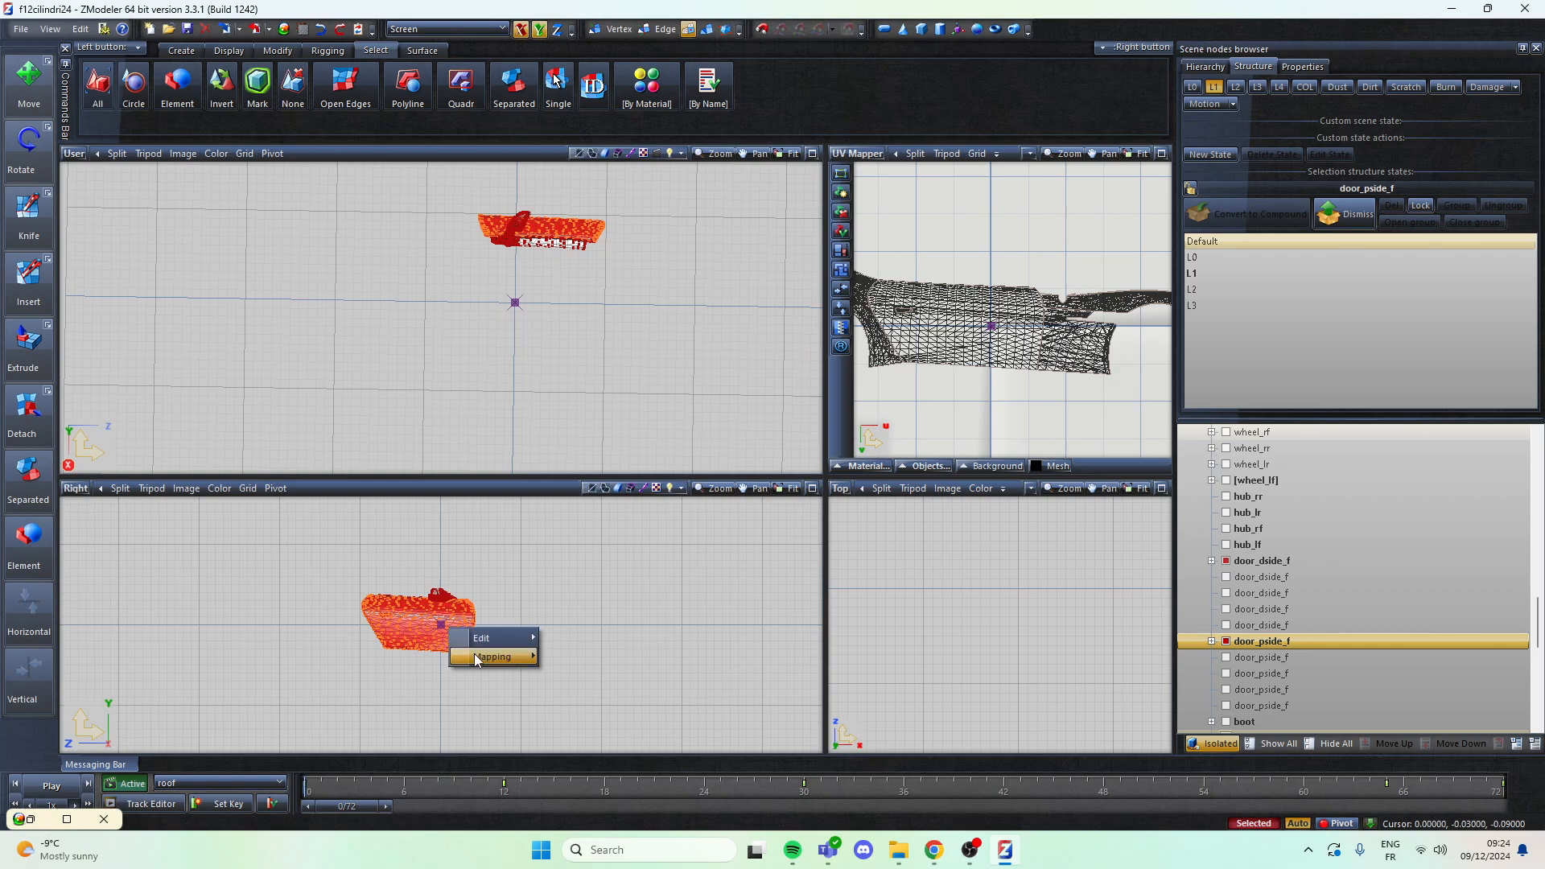
pyautogui.click(475, 653)
pyautogui.click(640, 611)
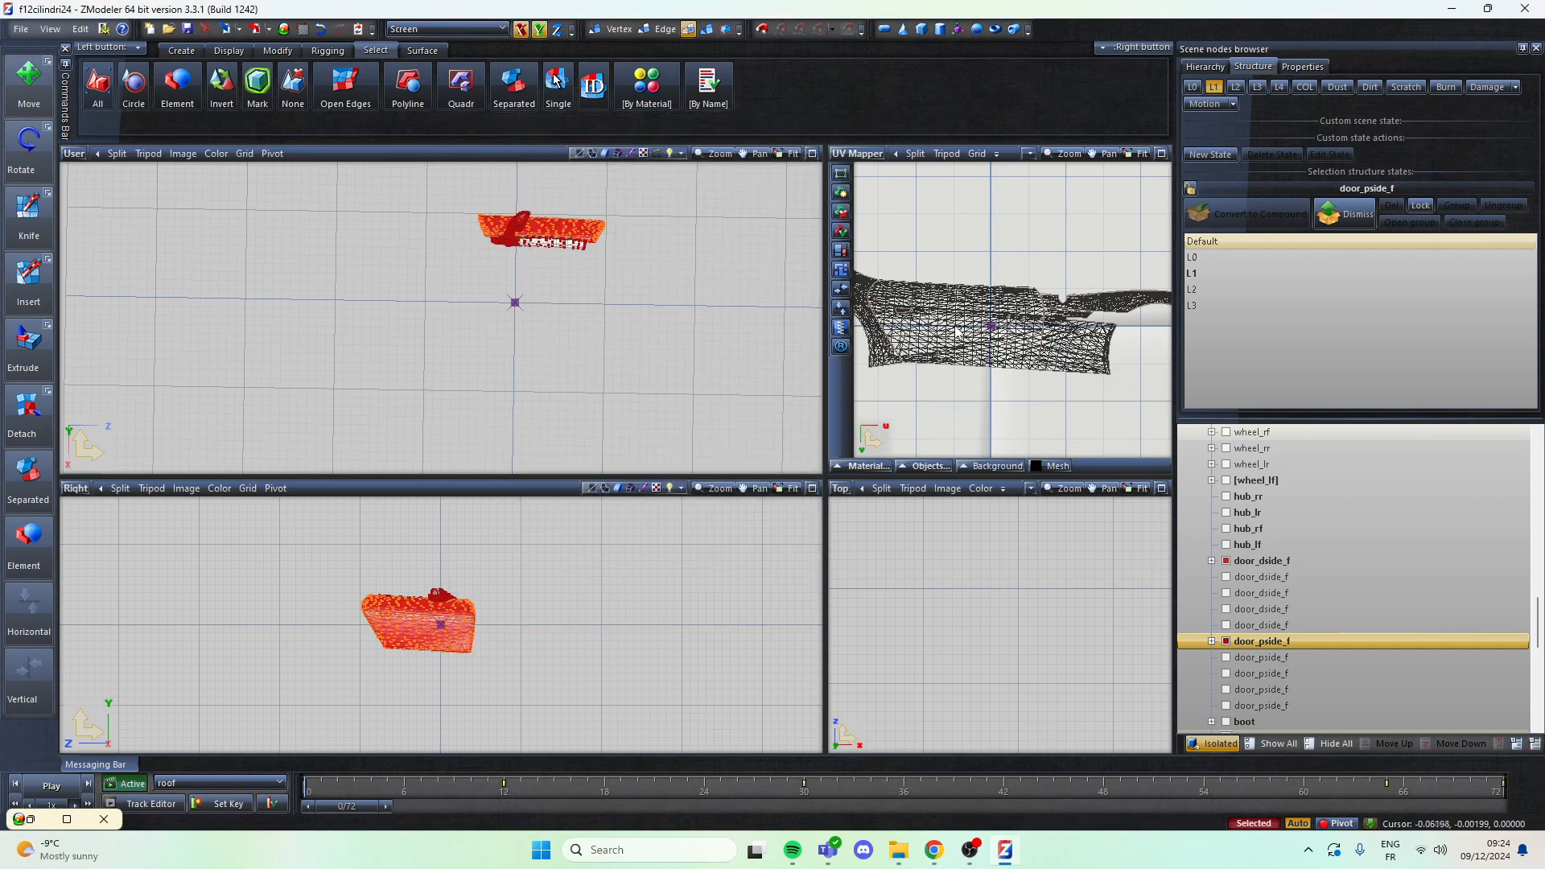
# Step: Switch to L3, select the door_pside_f's f12cilindri24_sign_1 [PAINT:1] polygons and generate their channel 2 UV mapping
pyautogui.click(1257, 86)
pyautogui.click(646, 87)
pyautogui.click(418, 627)
pyautogui.click(1214, 717)
pyautogui.rightClick(450, 633)
pyautogui.click(475, 653)
pyautogui.click(640, 612)
# Step: Switch to L0, select one side's layout in the UV Mapper and move it about 0.74 away from the other side's layout
pyautogui.click(1193, 87)
pyautogui.click(706, 29)
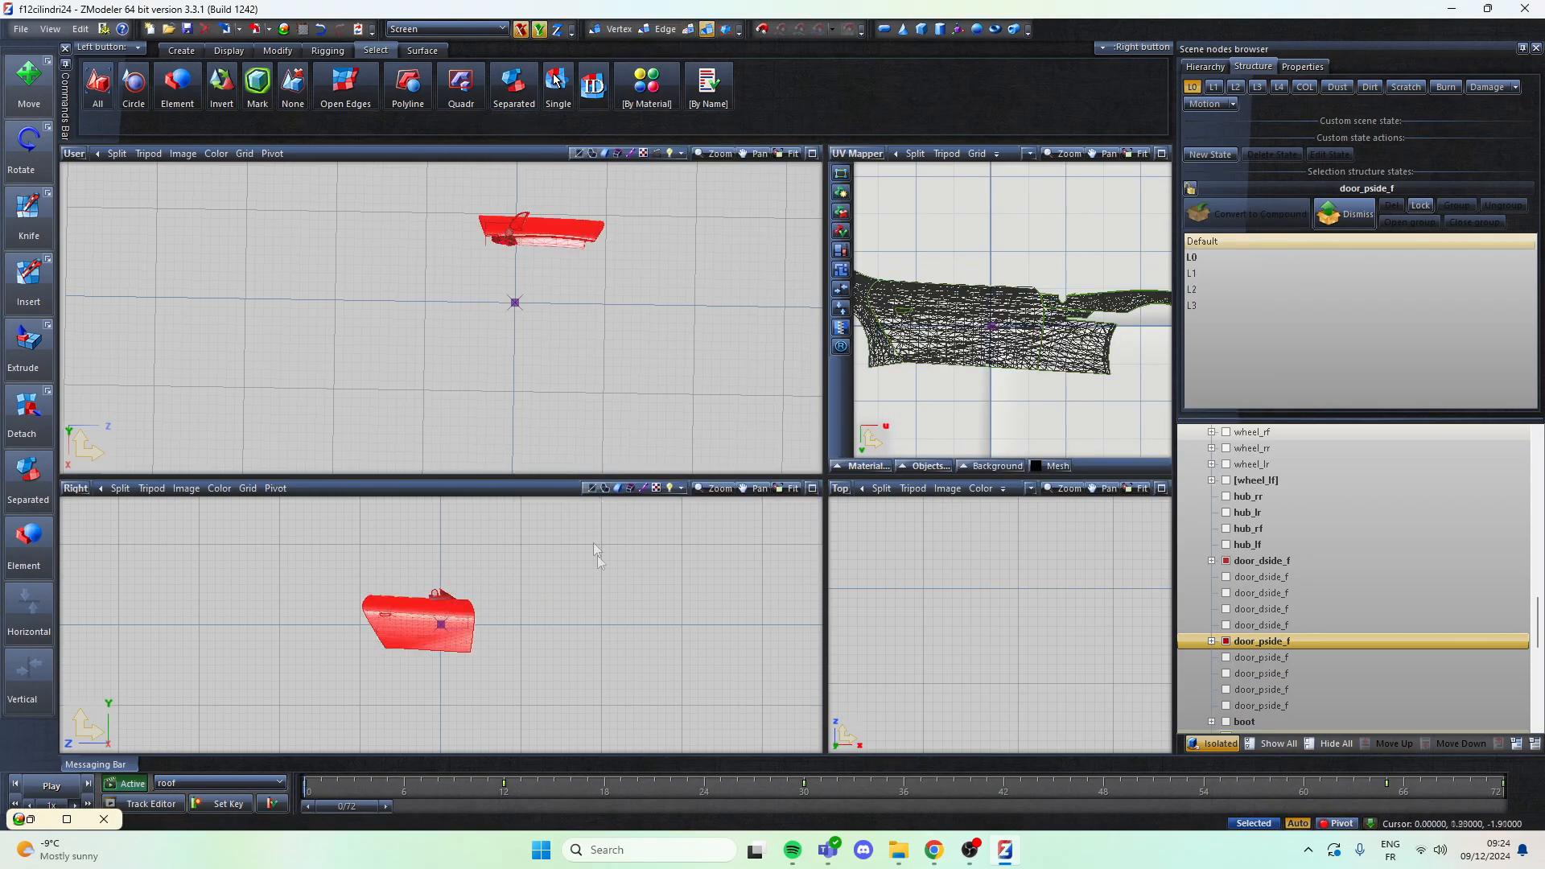
pyautogui.scroll(-5, 998, 254)
pyautogui.moveTo(1101, 340); pyautogui.dragTo(900, 213)
pyautogui.press('space')
pyautogui.click(272, 55)
pyautogui.click(346, 87)
pyautogui.scroll(-1, 993, 324)
pyautogui.moveTo(993, 325); pyautogui.dragTo(948, 318, button='middle')
pyautogui.scroll(3, 1116, 309)
pyautogui.moveTo(964, 326); pyautogui.dragTo(1081, 404)
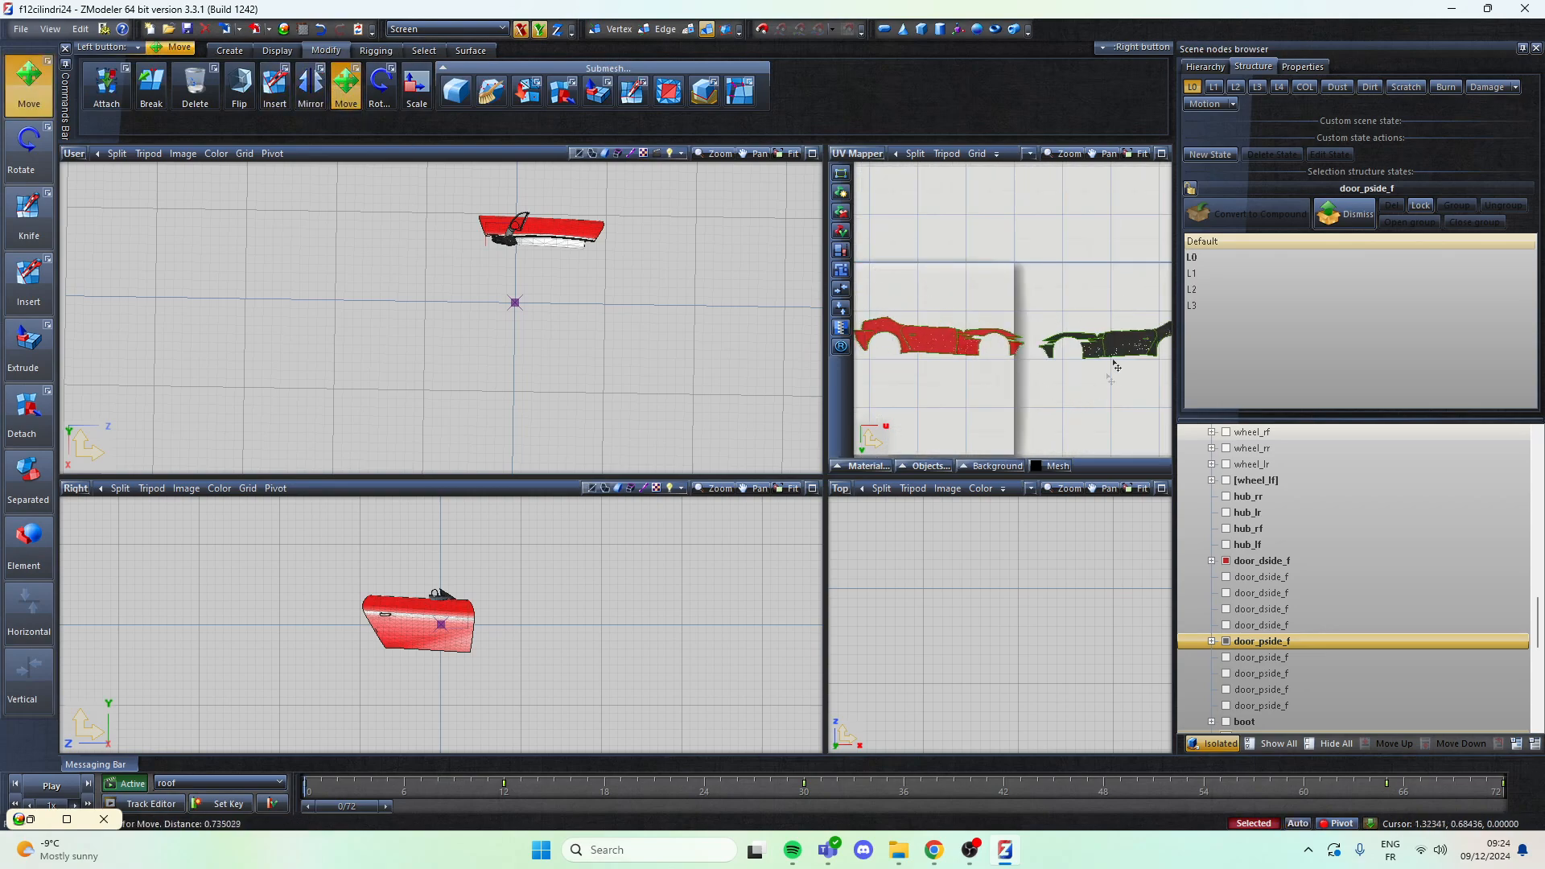
# Step: Rotate the selected UV layout 180 degrees around the tip beside the other layout
pyautogui.scroll(4, 1075, 314)
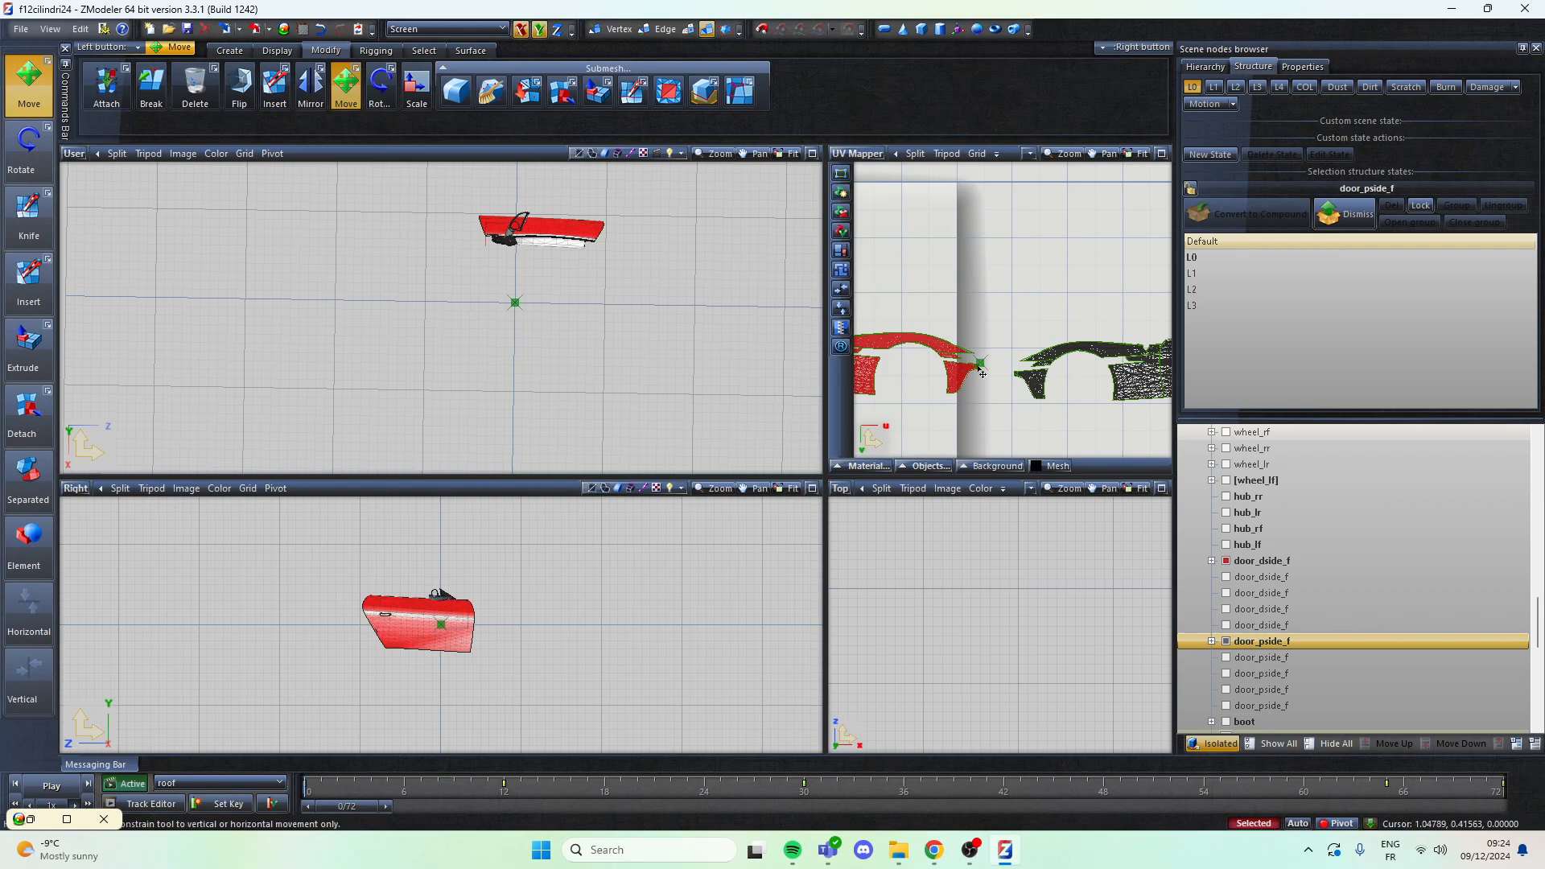
pyautogui.scroll(3, 982, 371)
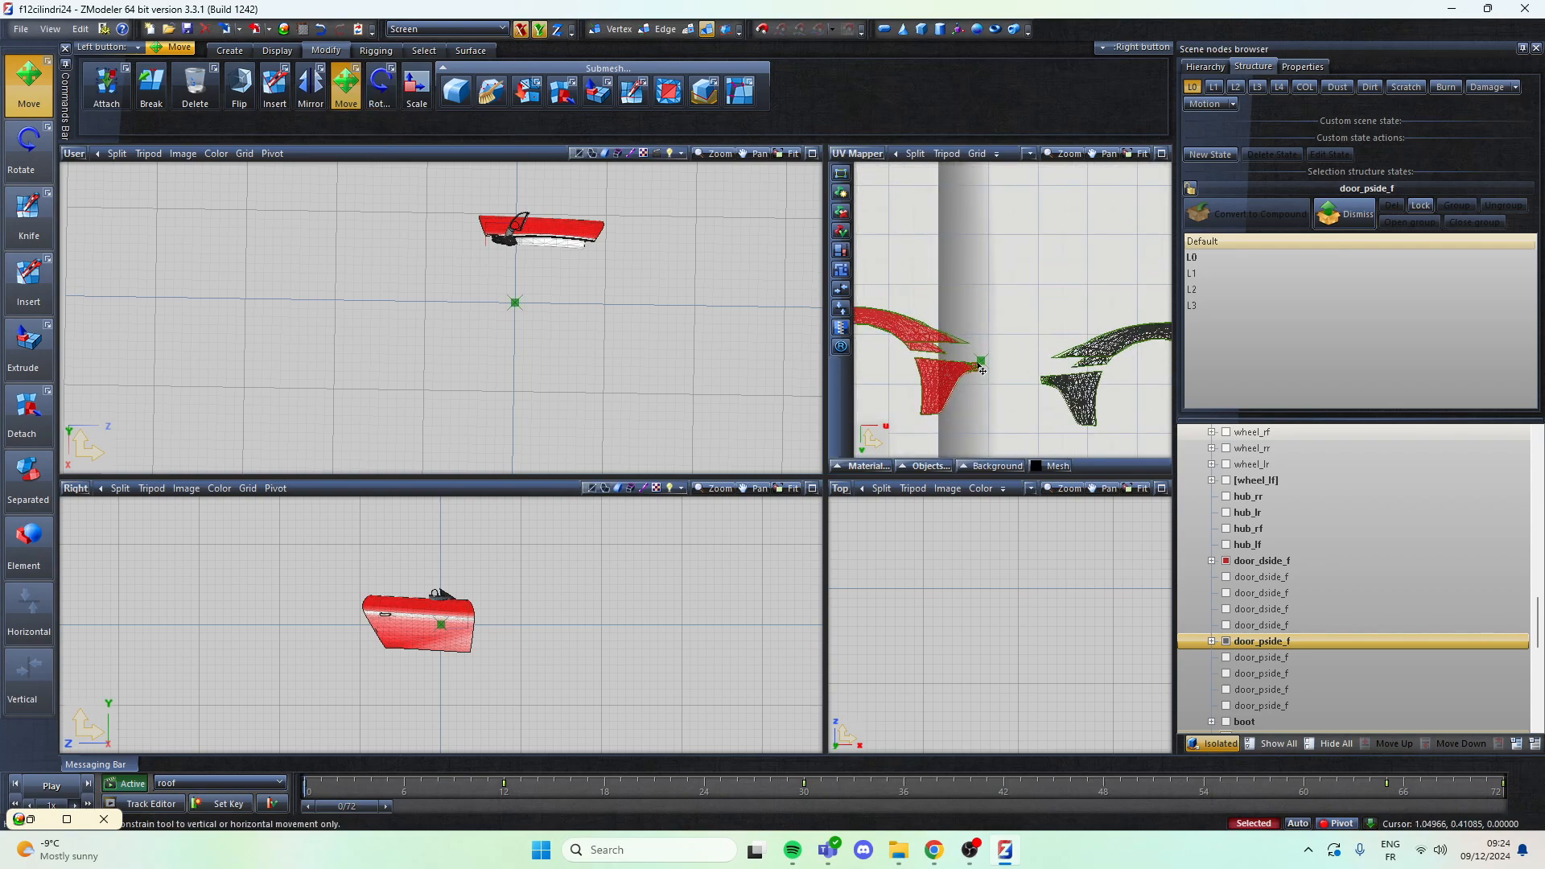
pyautogui.scroll(-2, 983, 369)
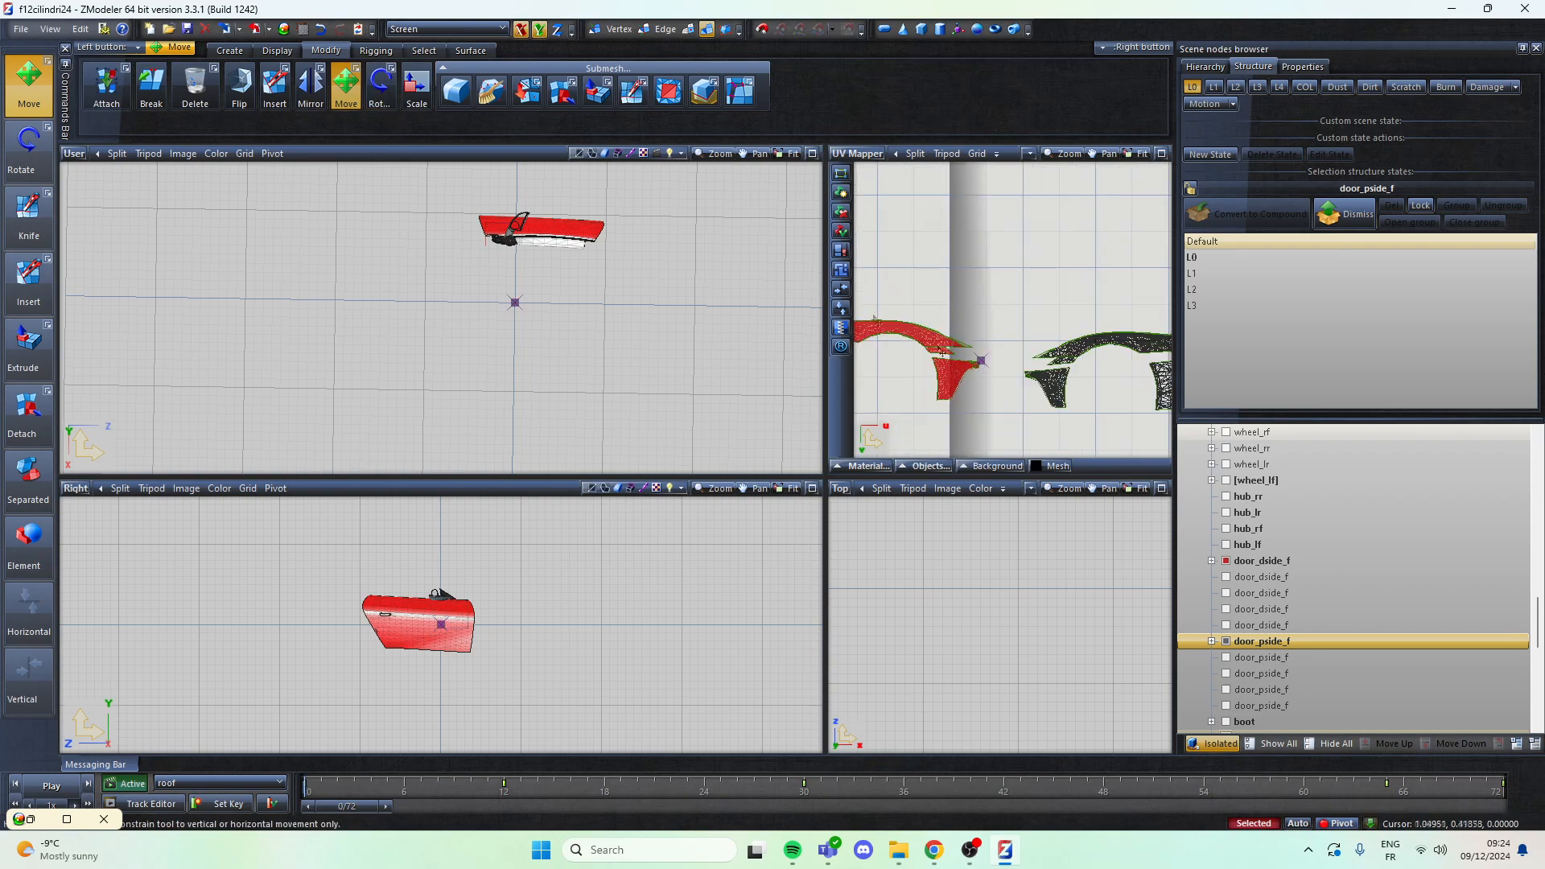
pyautogui.click(380, 84)
pyautogui.scroll(-2, 1071, 370)
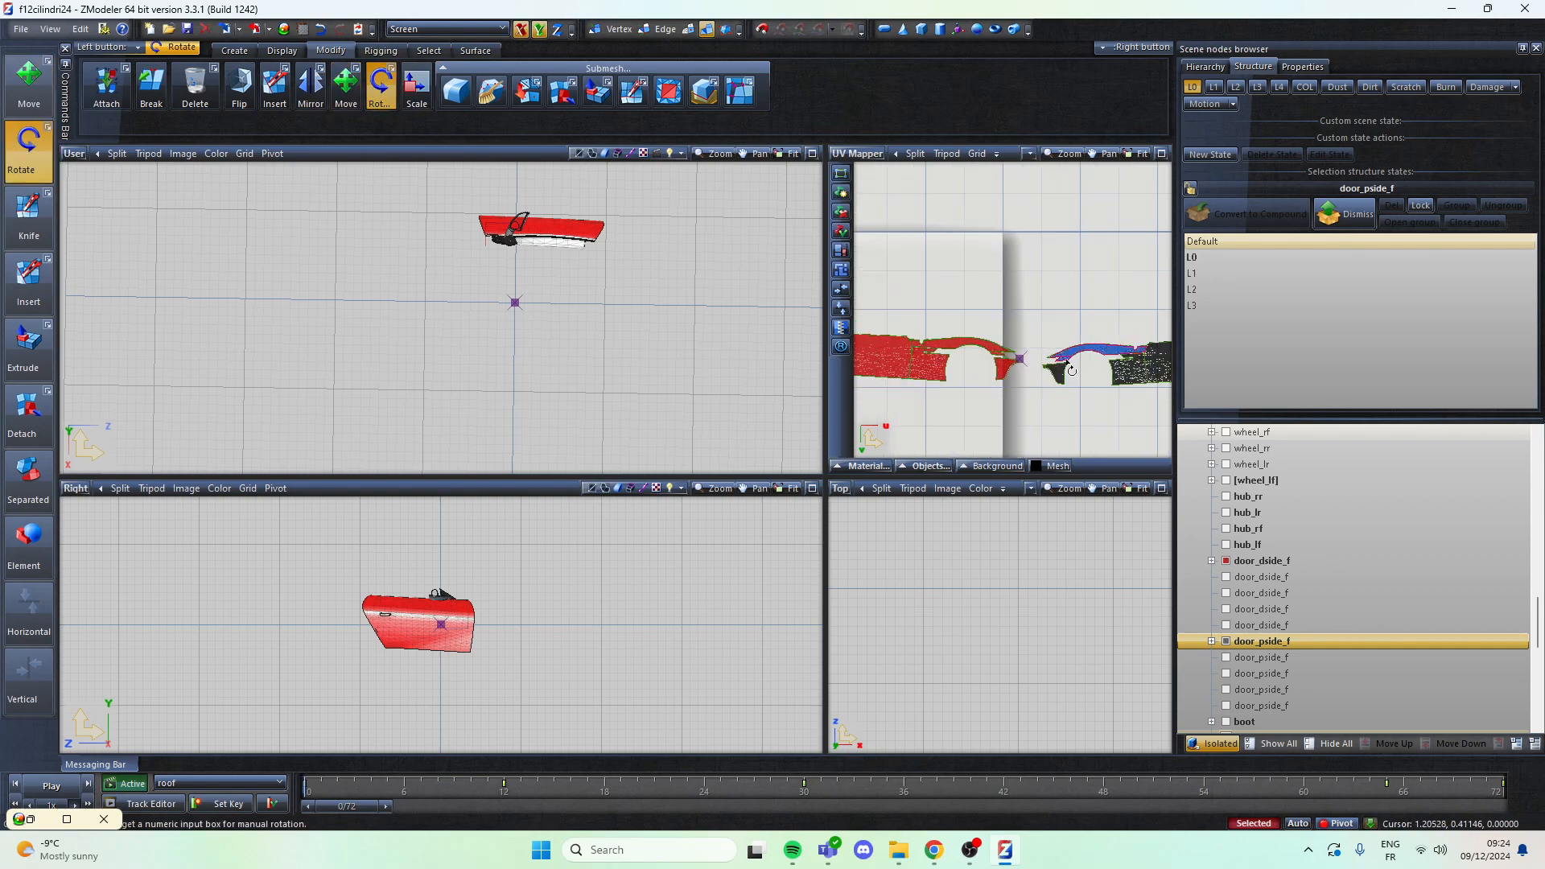
pyautogui.rightClick(1002, 389)
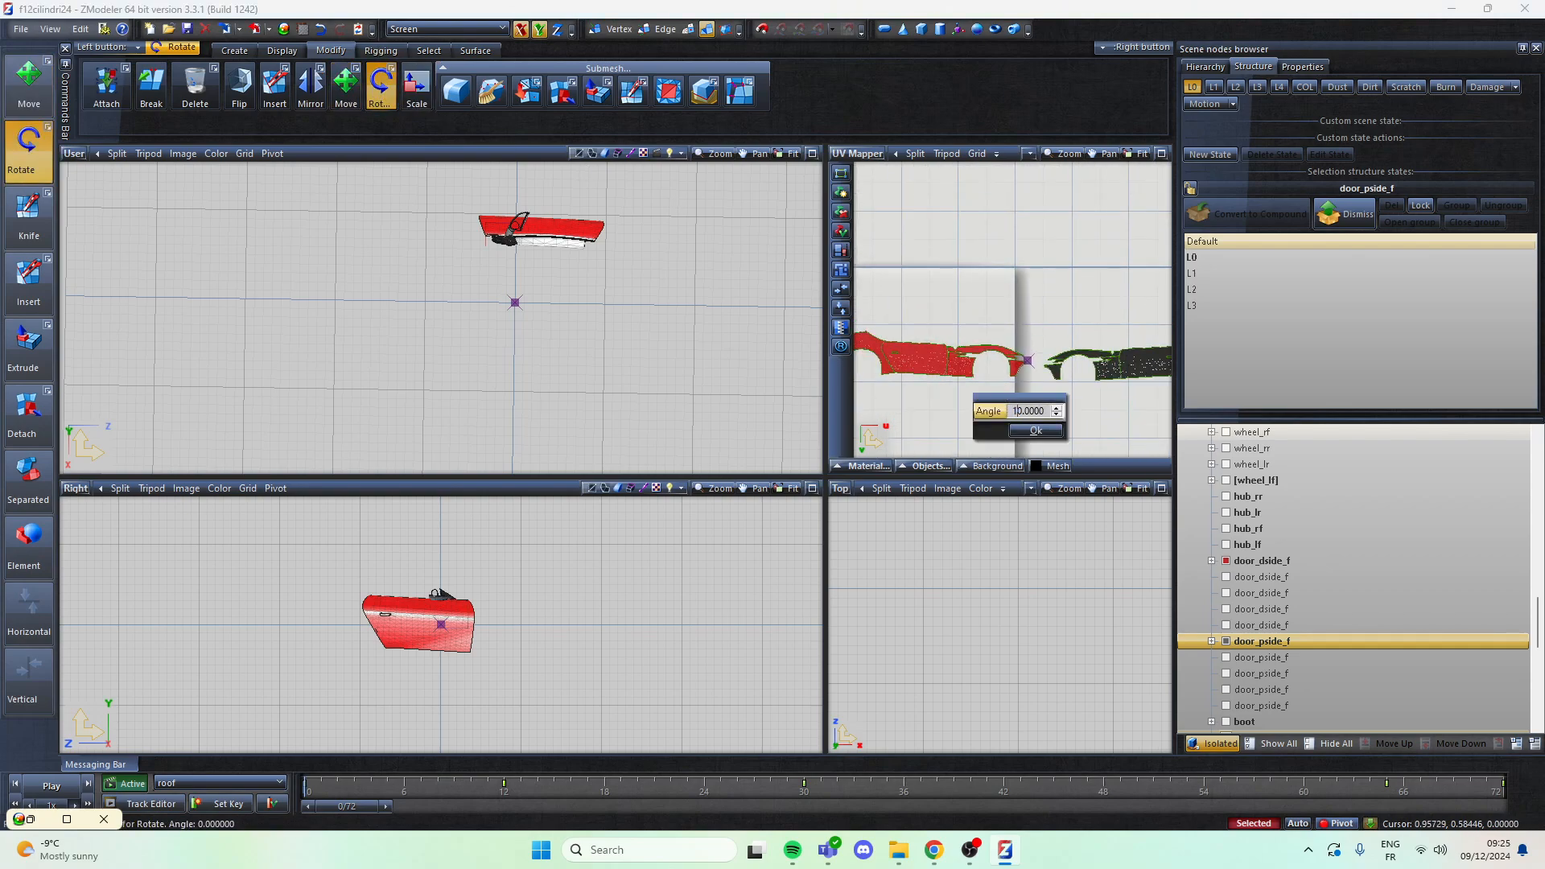
pyautogui.press('Return')
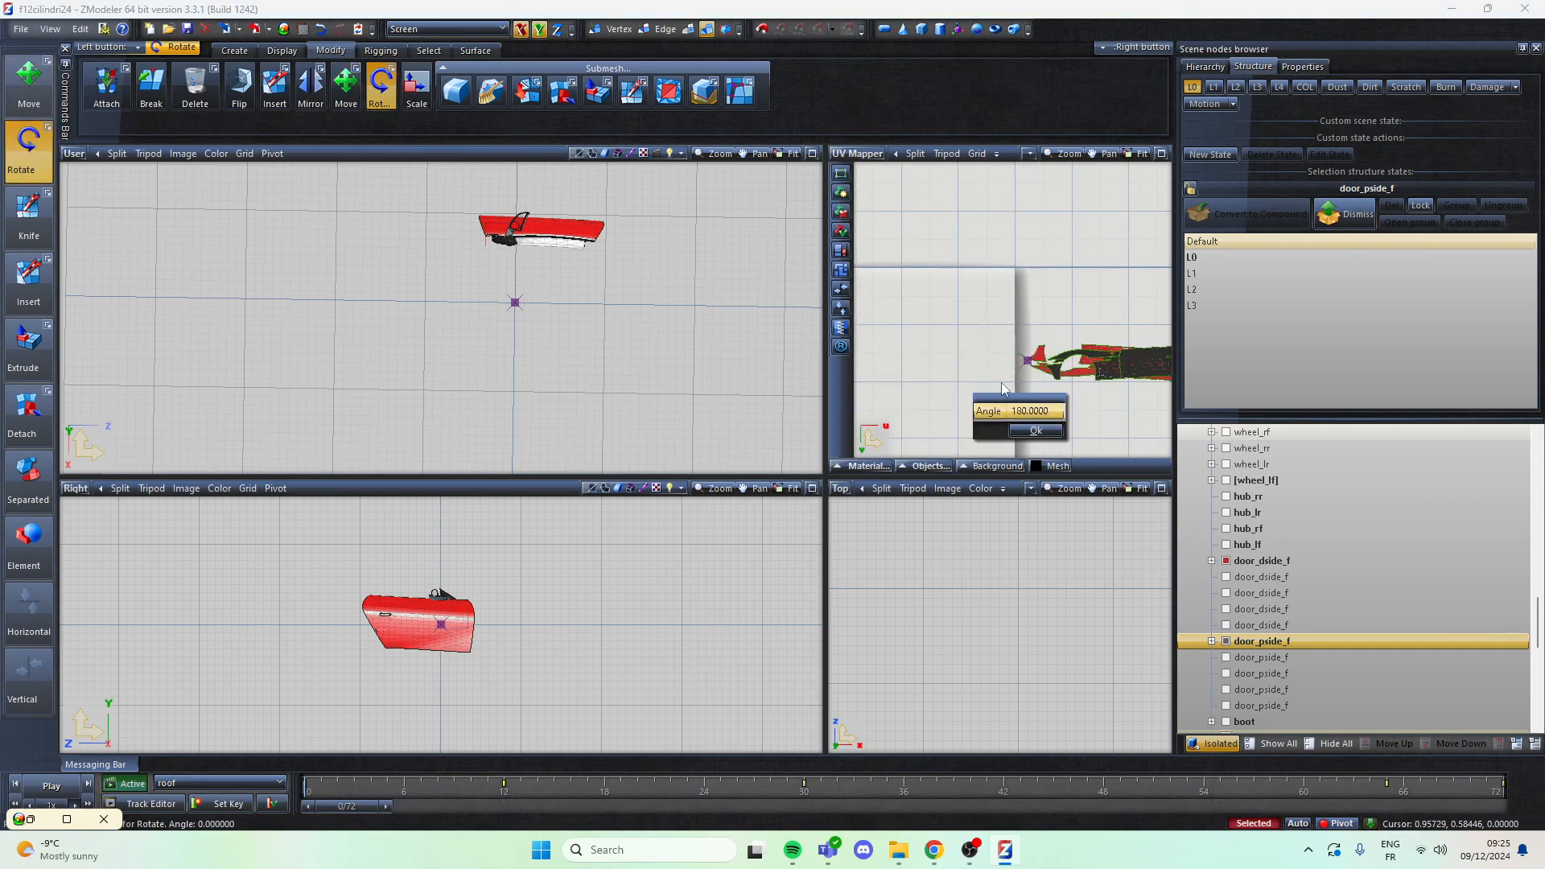
pyautogui.click(1033, 432)
# Step: Move the rotated UV layout so its end tip lines up horizontally with the tip of the other side's layout
pyautogui.click(346, 84)
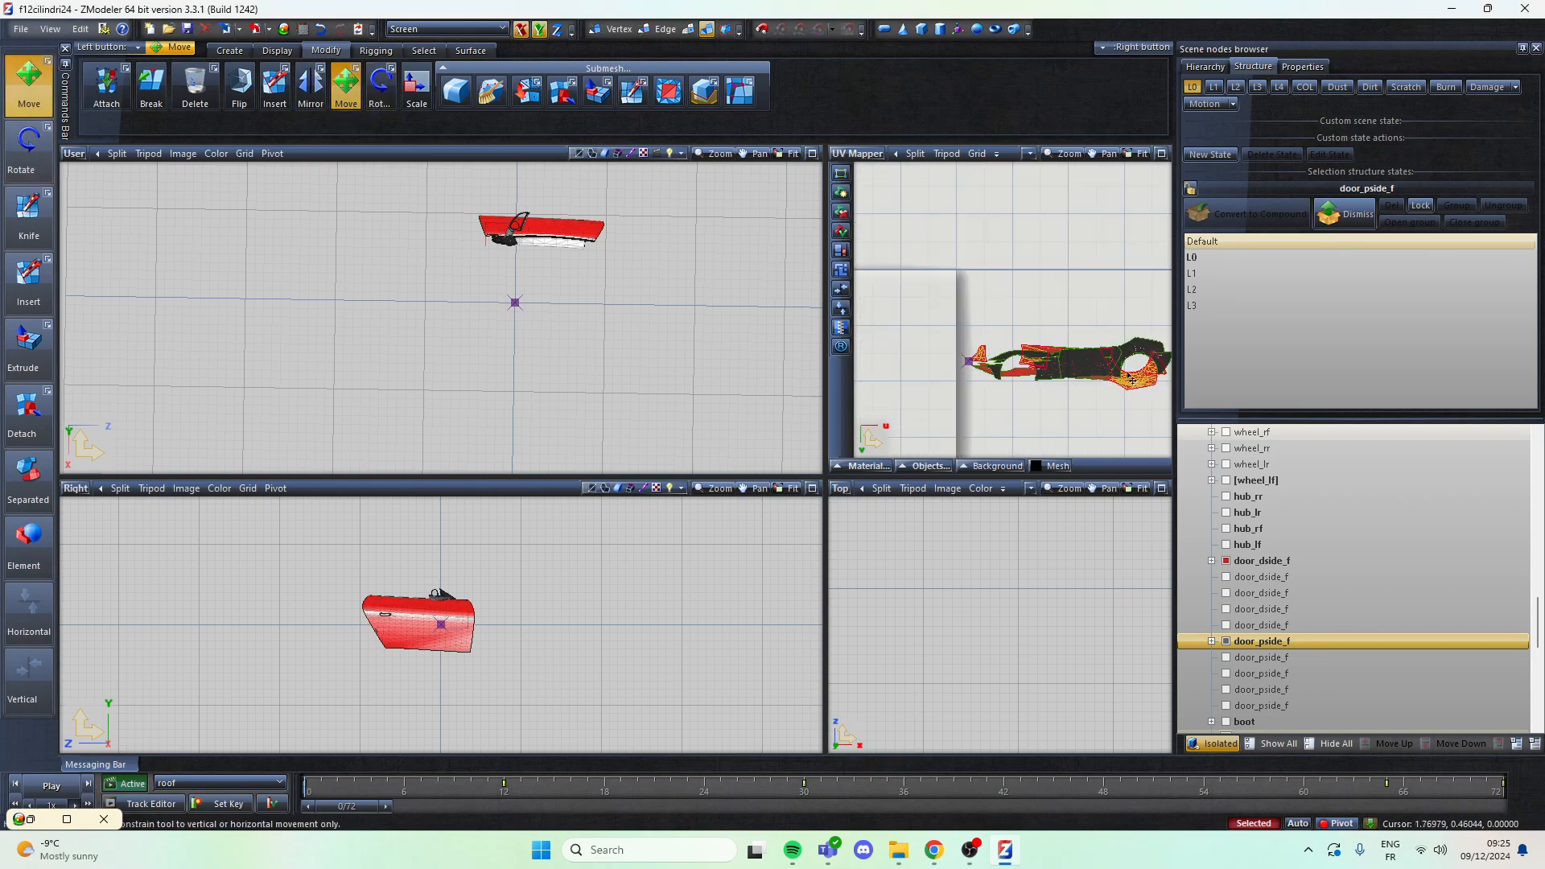
pyautogui.scroll(1, 1132, 379)
pyautogui.scroll(5, 944, 376)
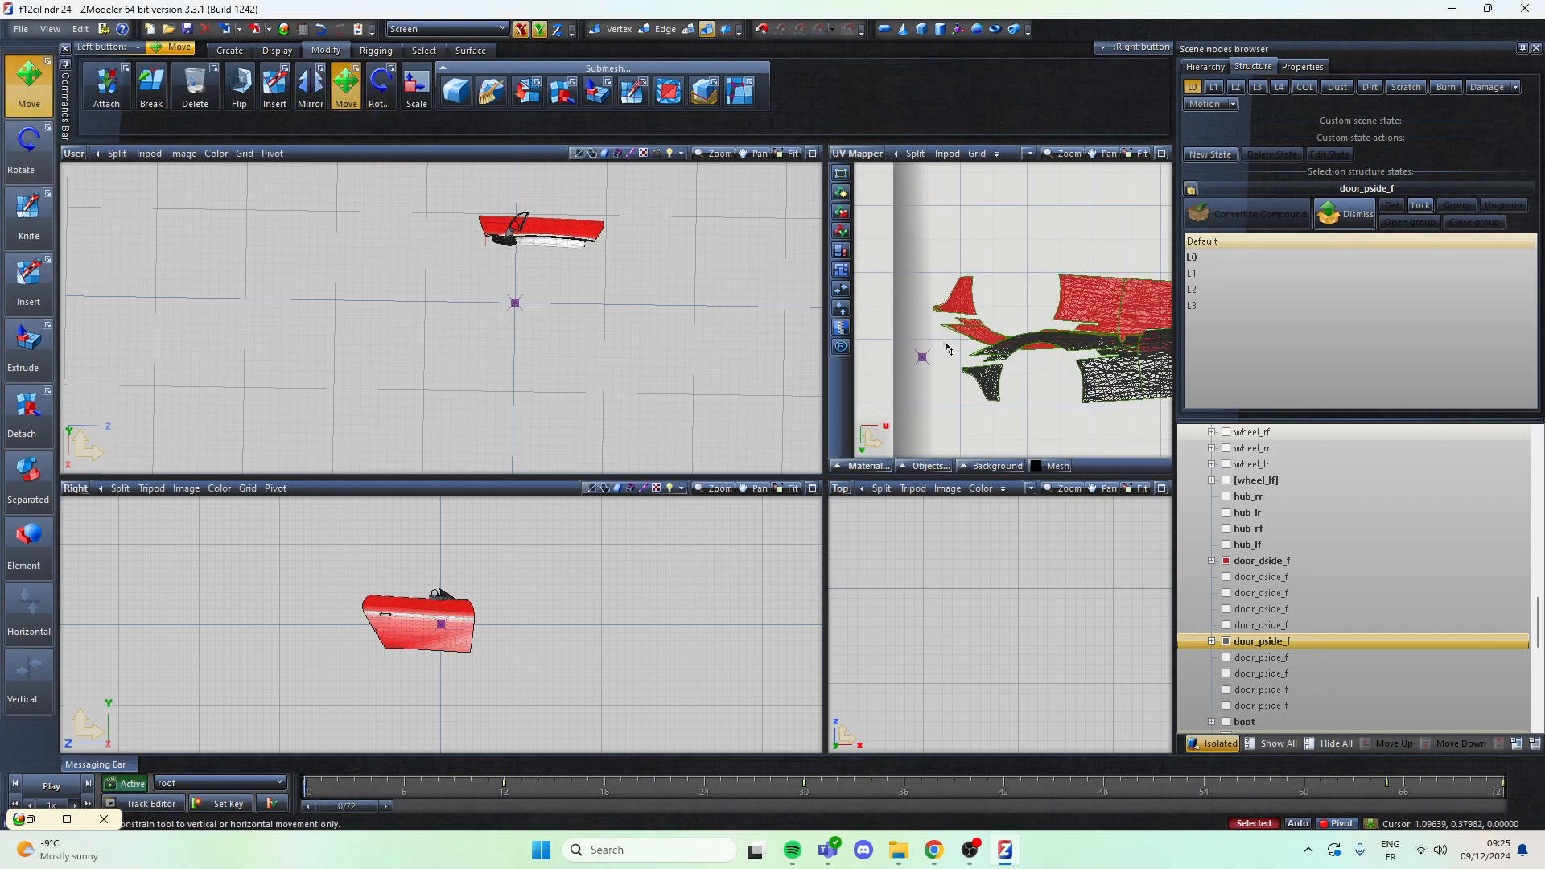
pyautogui.scroll(5, 981, 382)
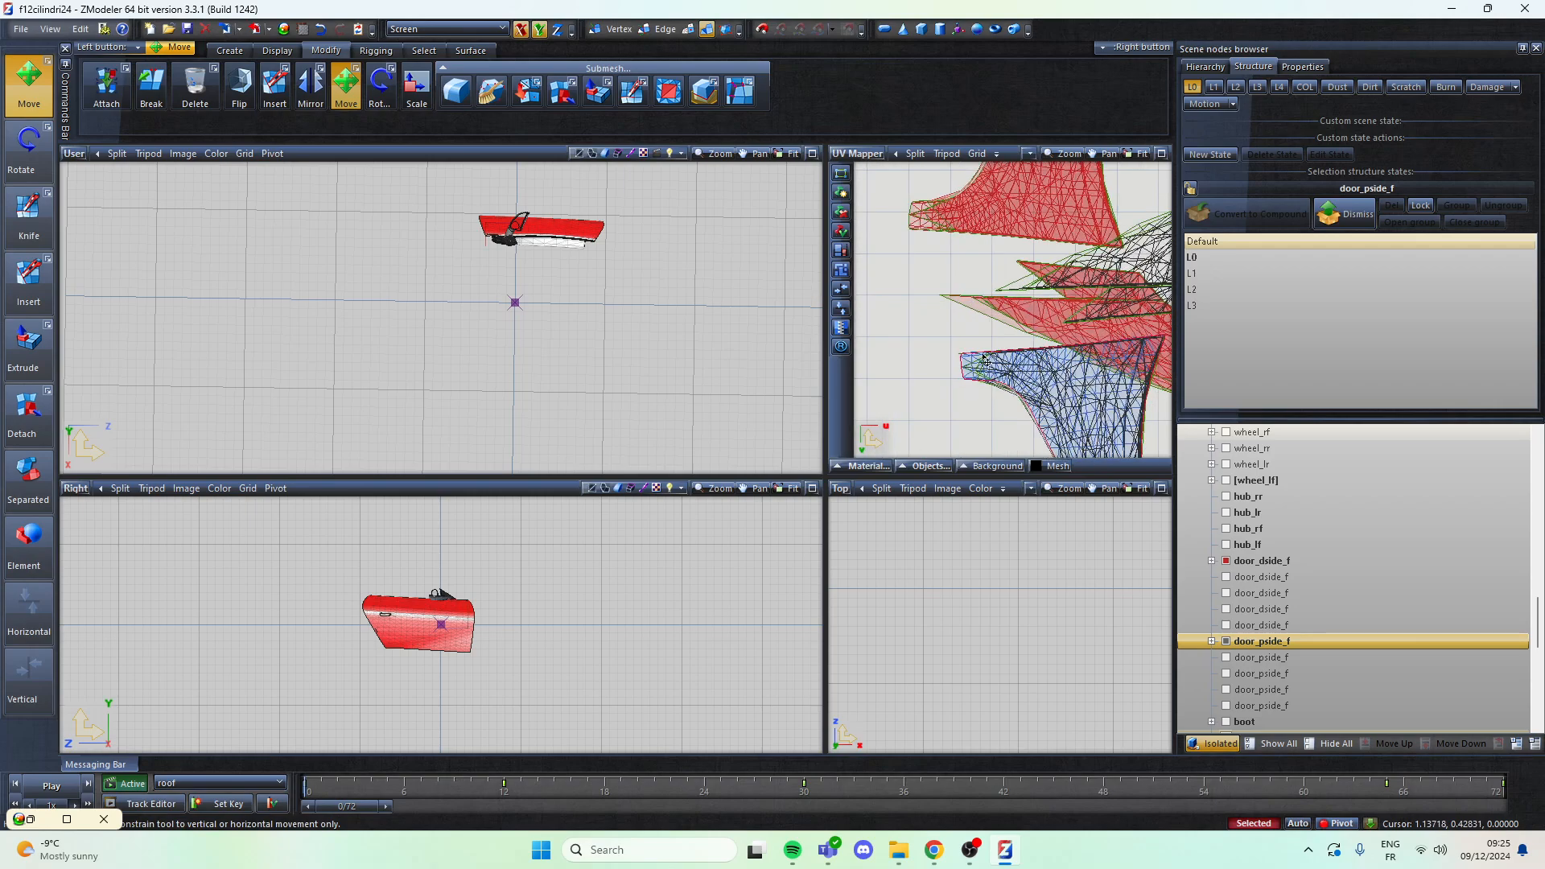
pyautogui.scroll(2, 929, 326)
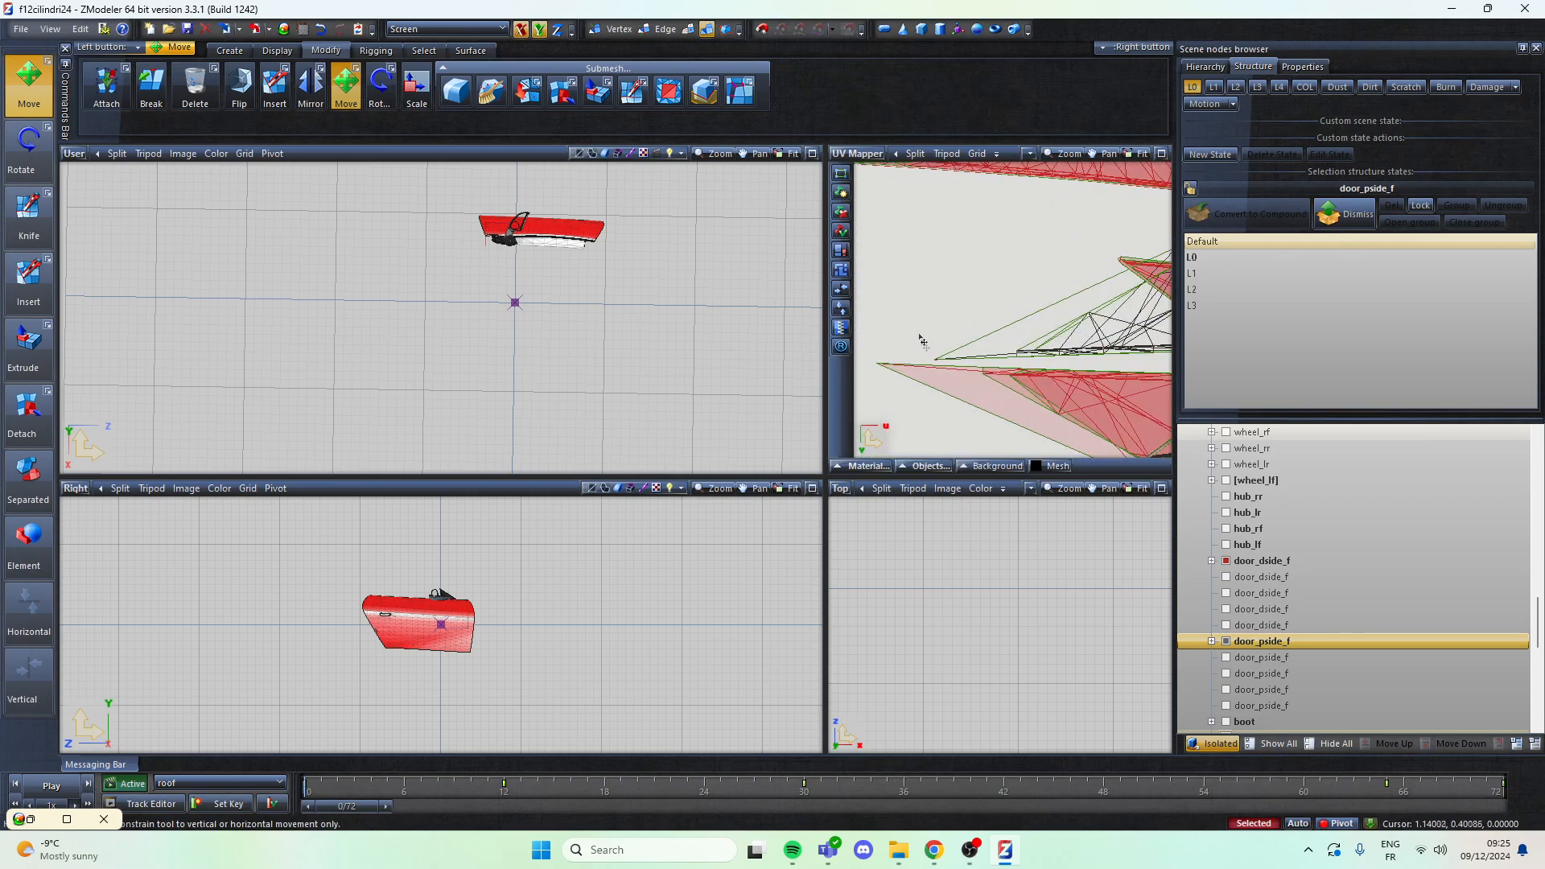
pyautogui.moveTo(943, 364); pyautogui.dragTo(976, 370)
# Step: Move the rotated UV layout straight up along the vertical axis, clear of the other side's layout, and deselect it
pyautogui.scroll(-4, 915, 361)
pyautogui.scroll(-6, 915, 362)
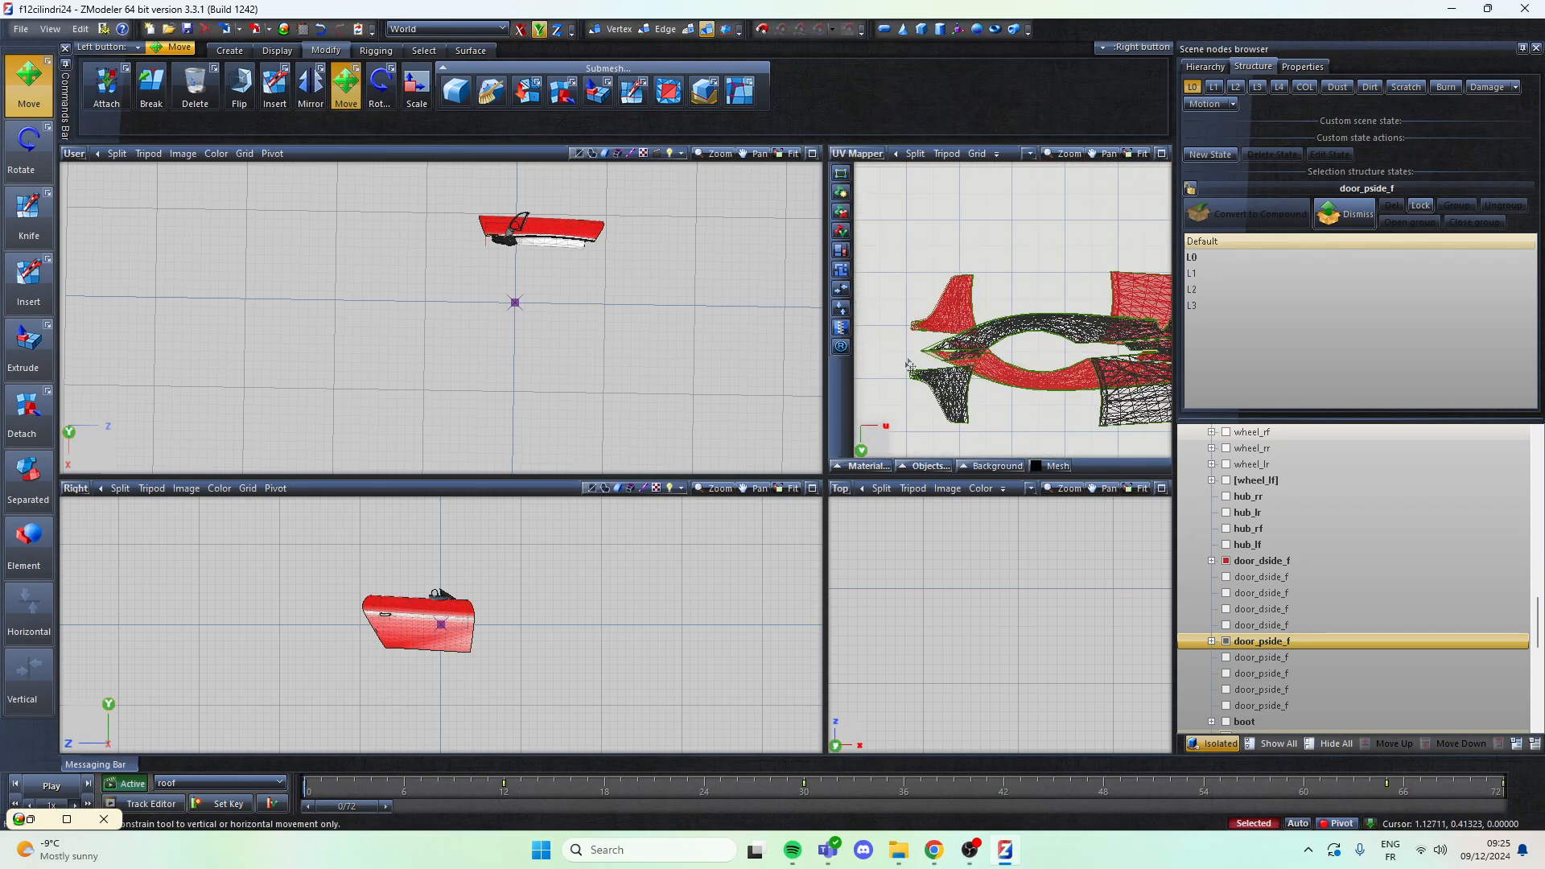
pyautogui.moveTo(1033, 416); pyautogui.dragTo(1033, 390)
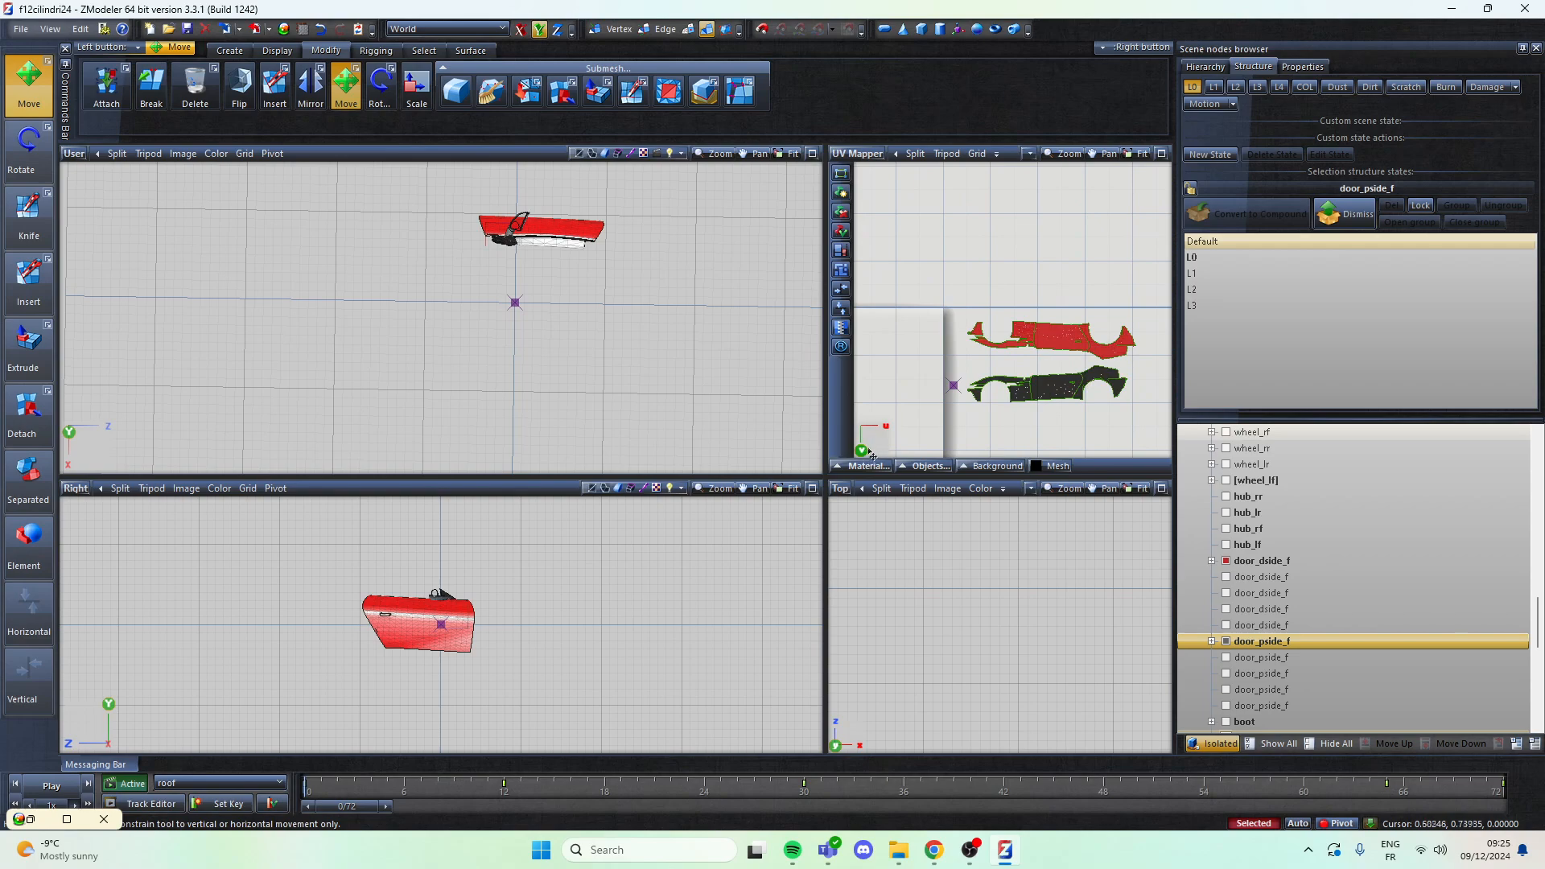
pyautogui.moveTo(1068, 427); pyautogui.dragTo(1076, 376)
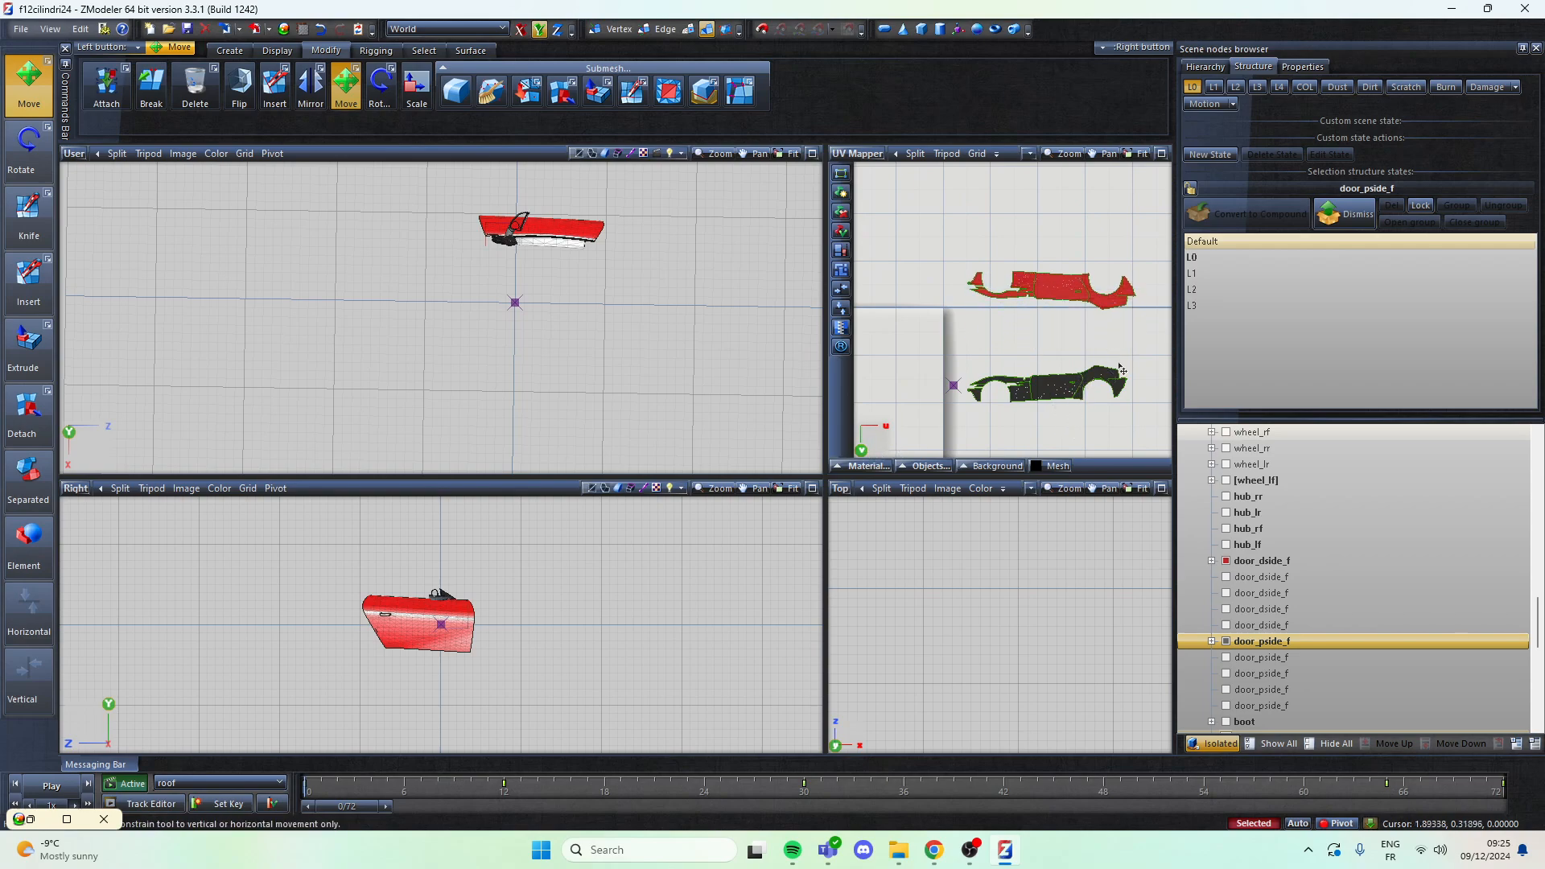
pyautogui.scroll(-5, 1119, 357)
pyautogui.scroll(3, 1115, 350)
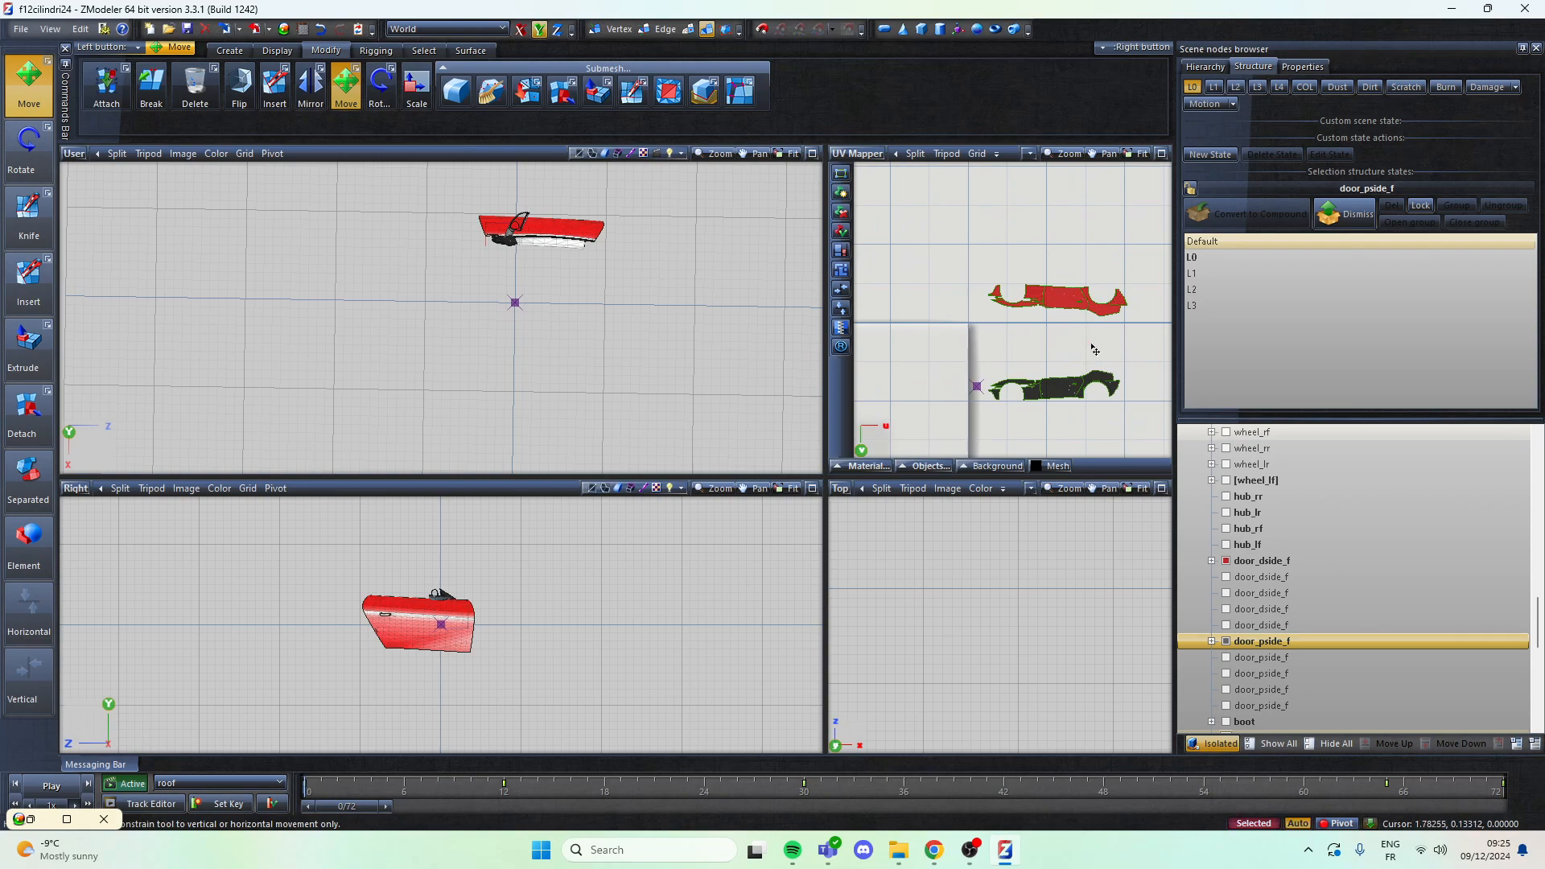
pyautogui.click(1094, 349)
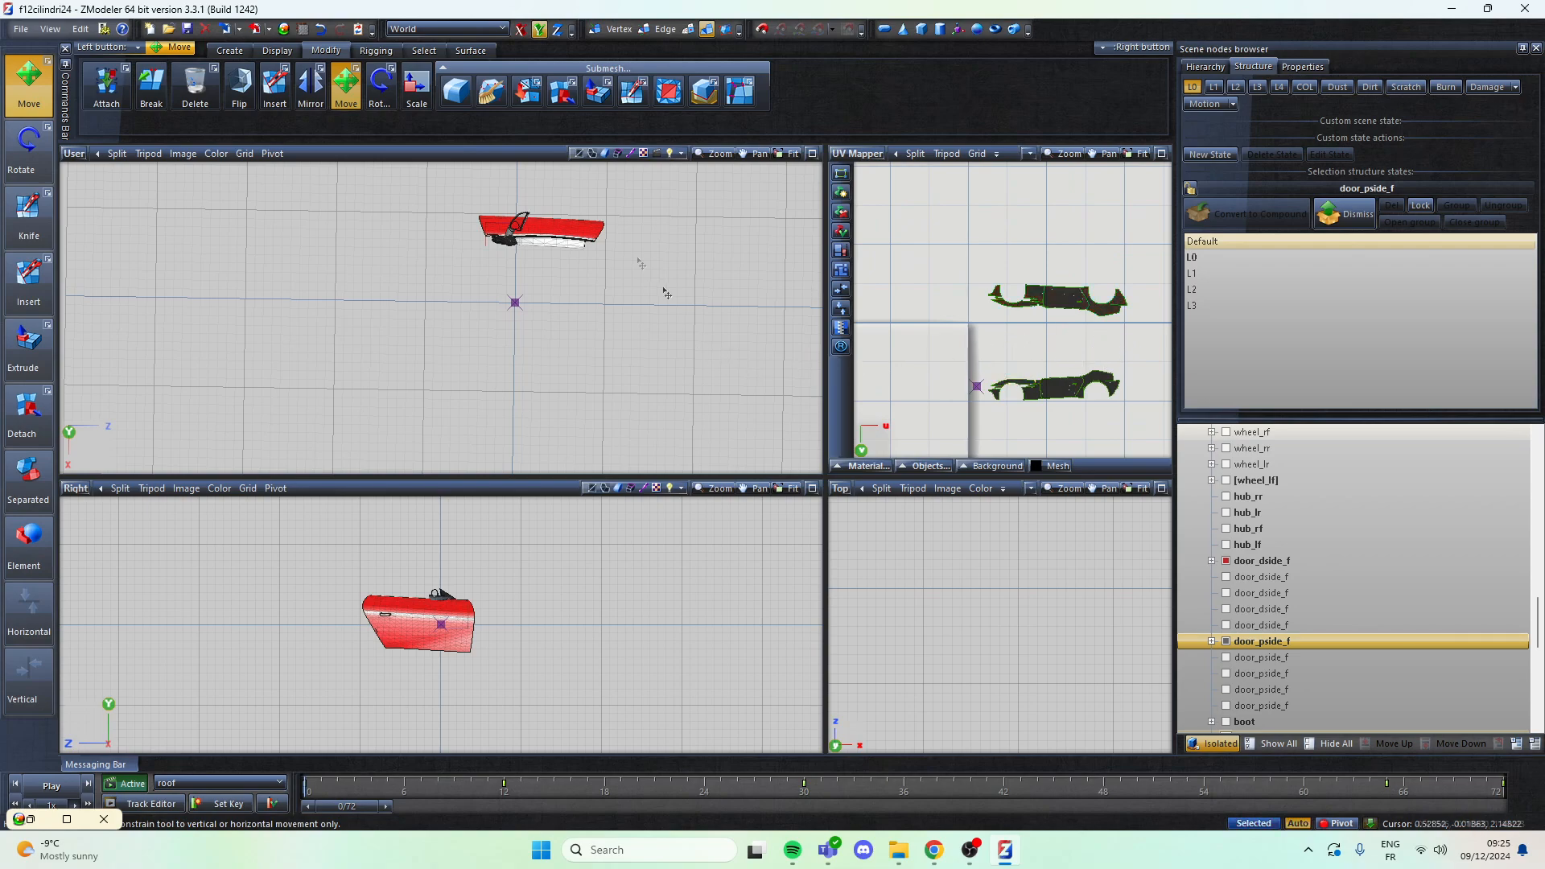
pyautogui.click(347, 99)
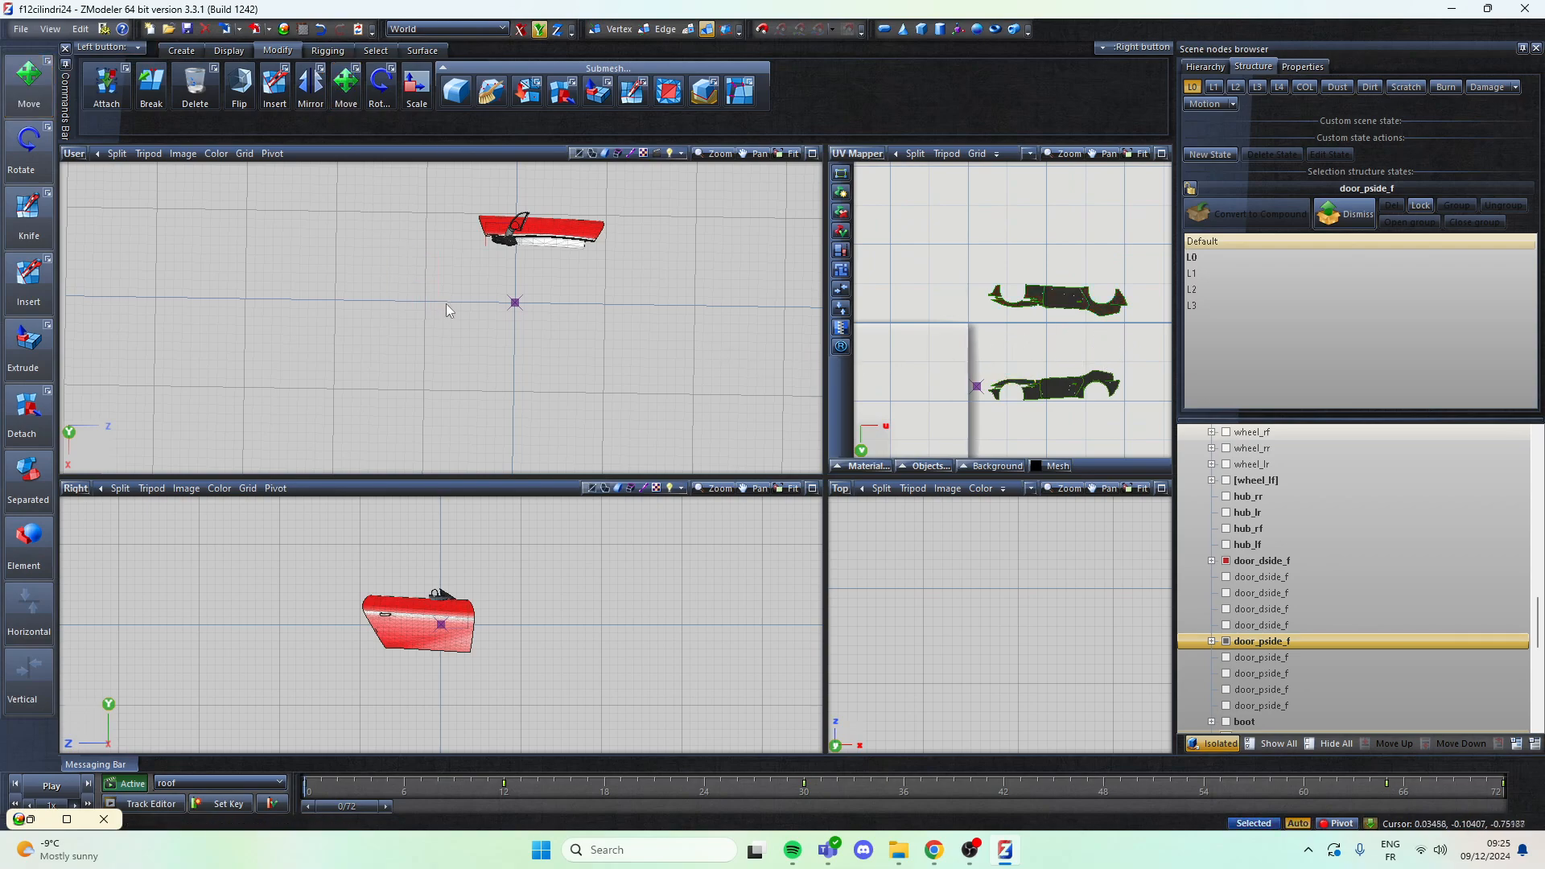
# Step: Turn off isolation, set the main viewport to an angled User view and hide all nodes
pyautogui.click(1207, 745)
pyautogui.click(75, 154)
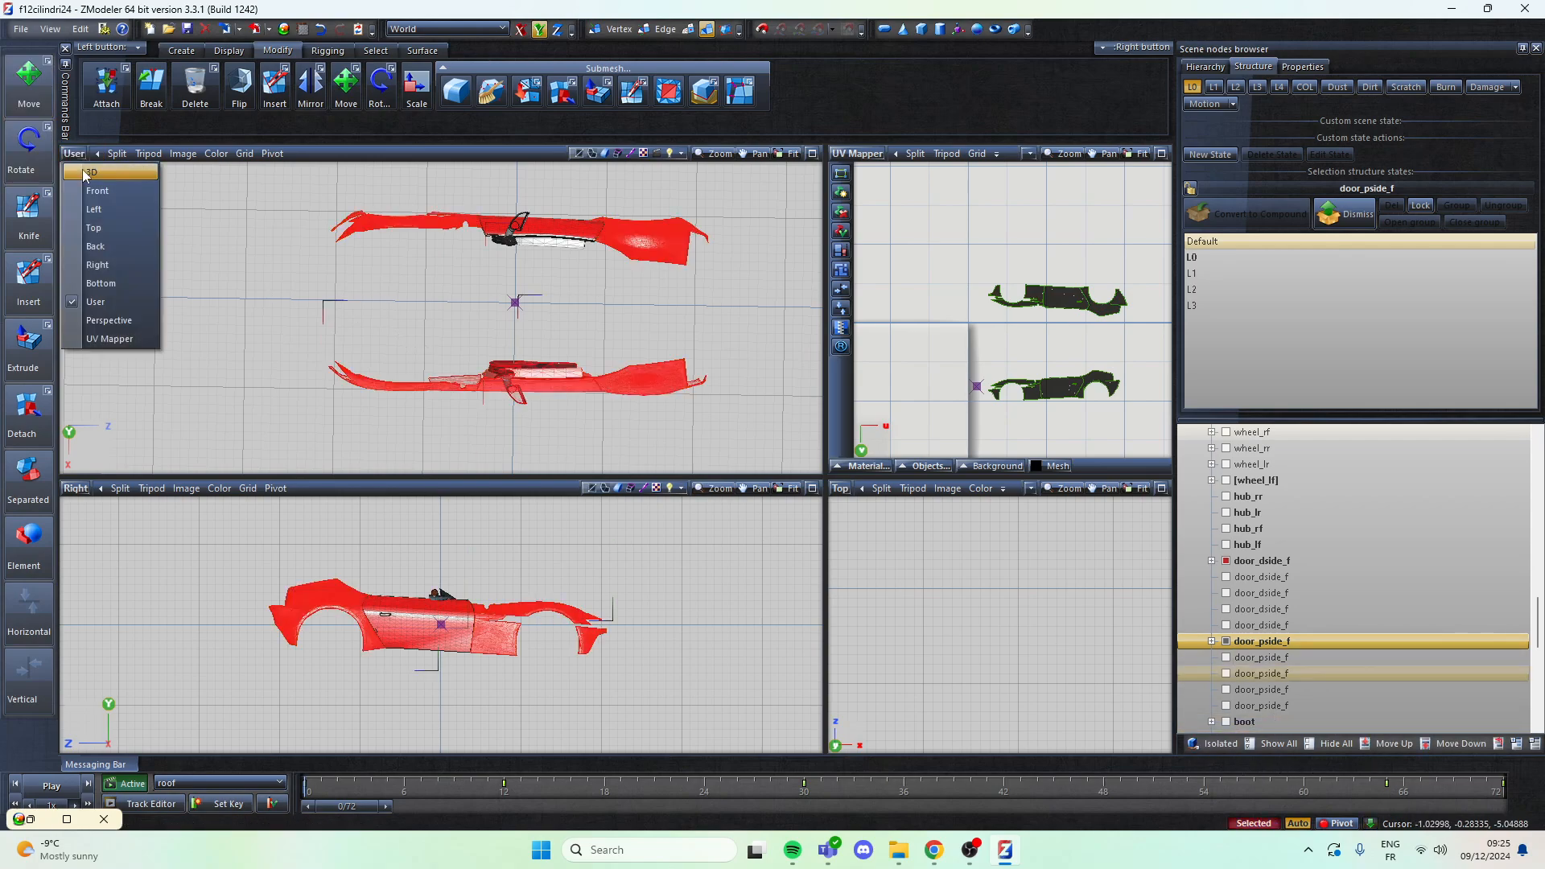
pyautogui.click(86, 176)
pyautogui.click(75, 154)
pyautogui.click(96, 302)
pyautogui.moveTo(384, 313); pyautogui.dragTo(230, 233, button='middle')
pyautogui.press('space')
pyautogui.moveTo(484, 315); pyautogui.dragTo(504, 326, button='middle')
pyautogui.scroll(1, 504, 326)
pyautogui.click(1332, 744)
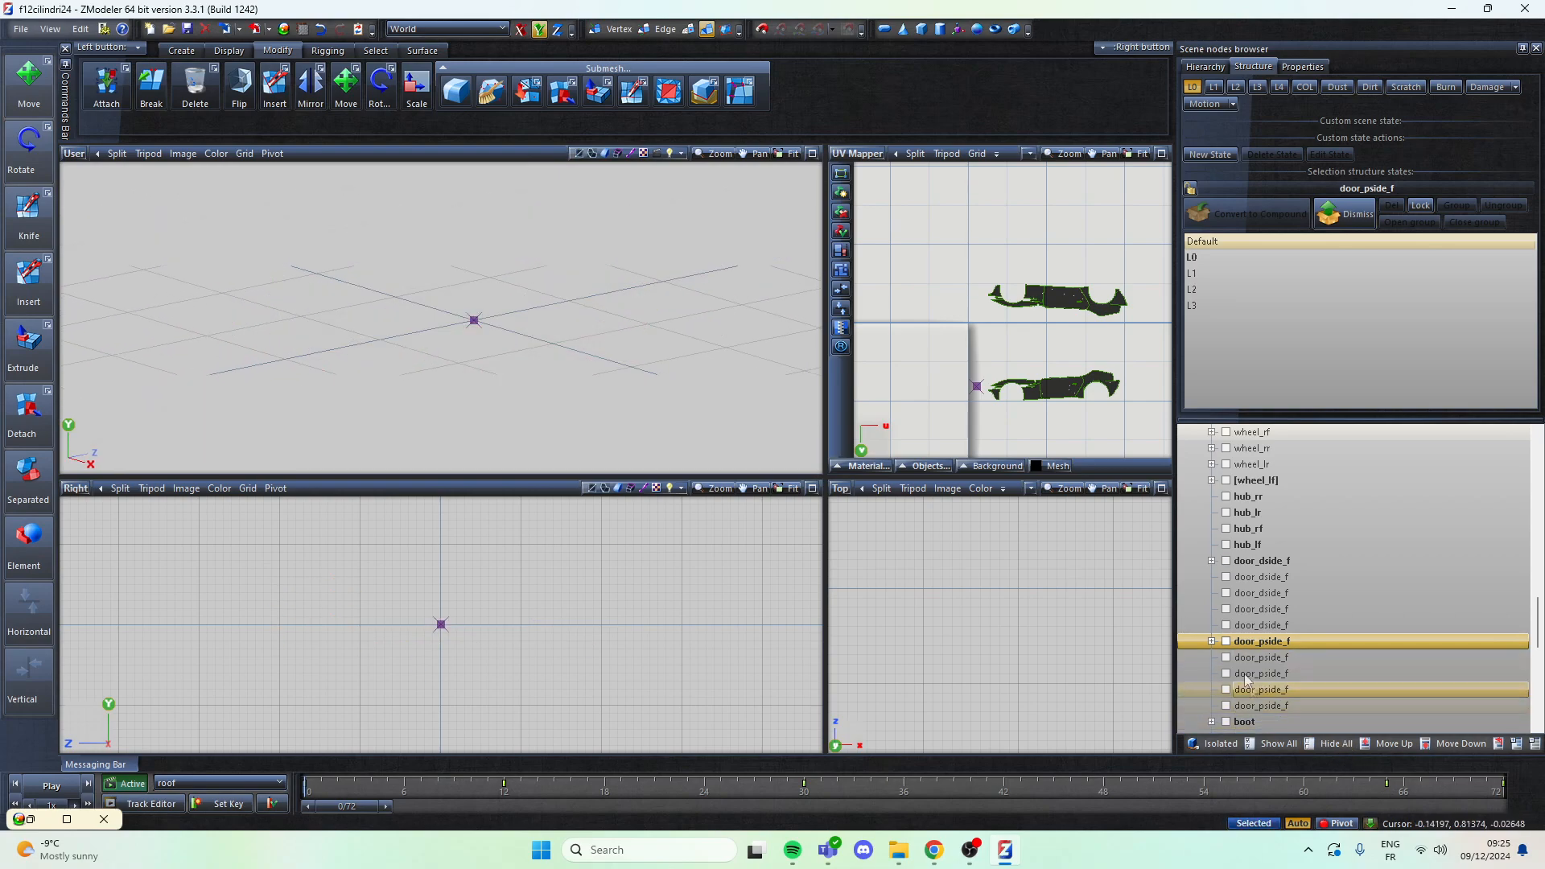
# Step: Show the bonnet and boot nodes in the scene
pyautogui.scroll(-4, 1252, 623)
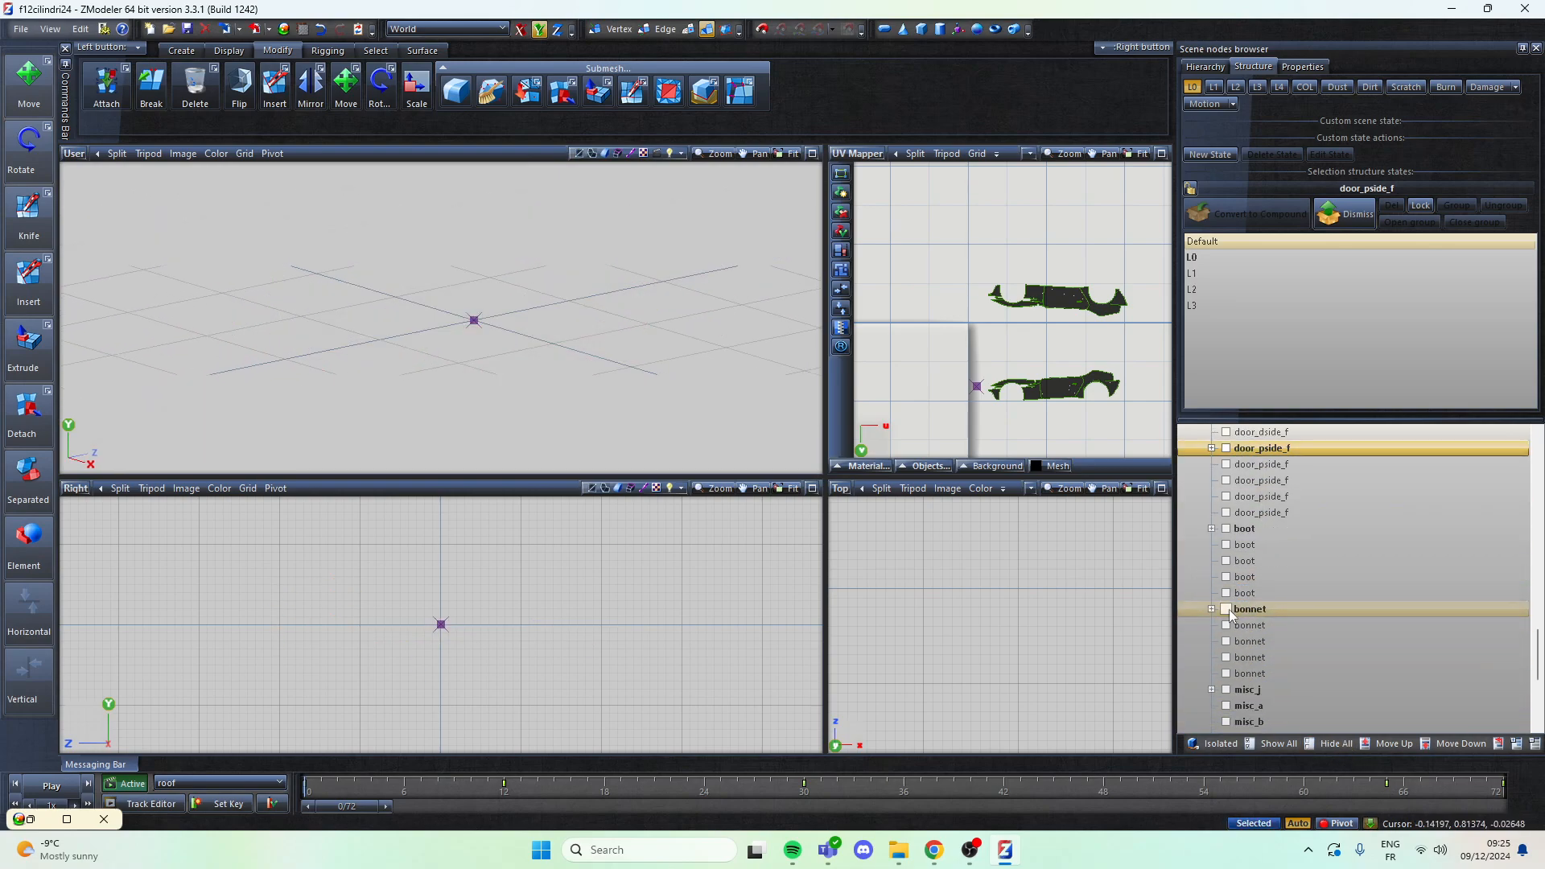
pyautogui.click(1226, 609)
pyautogui.moveTo(761, 388); pyautogui.dragTo(282, 341, button='middle')
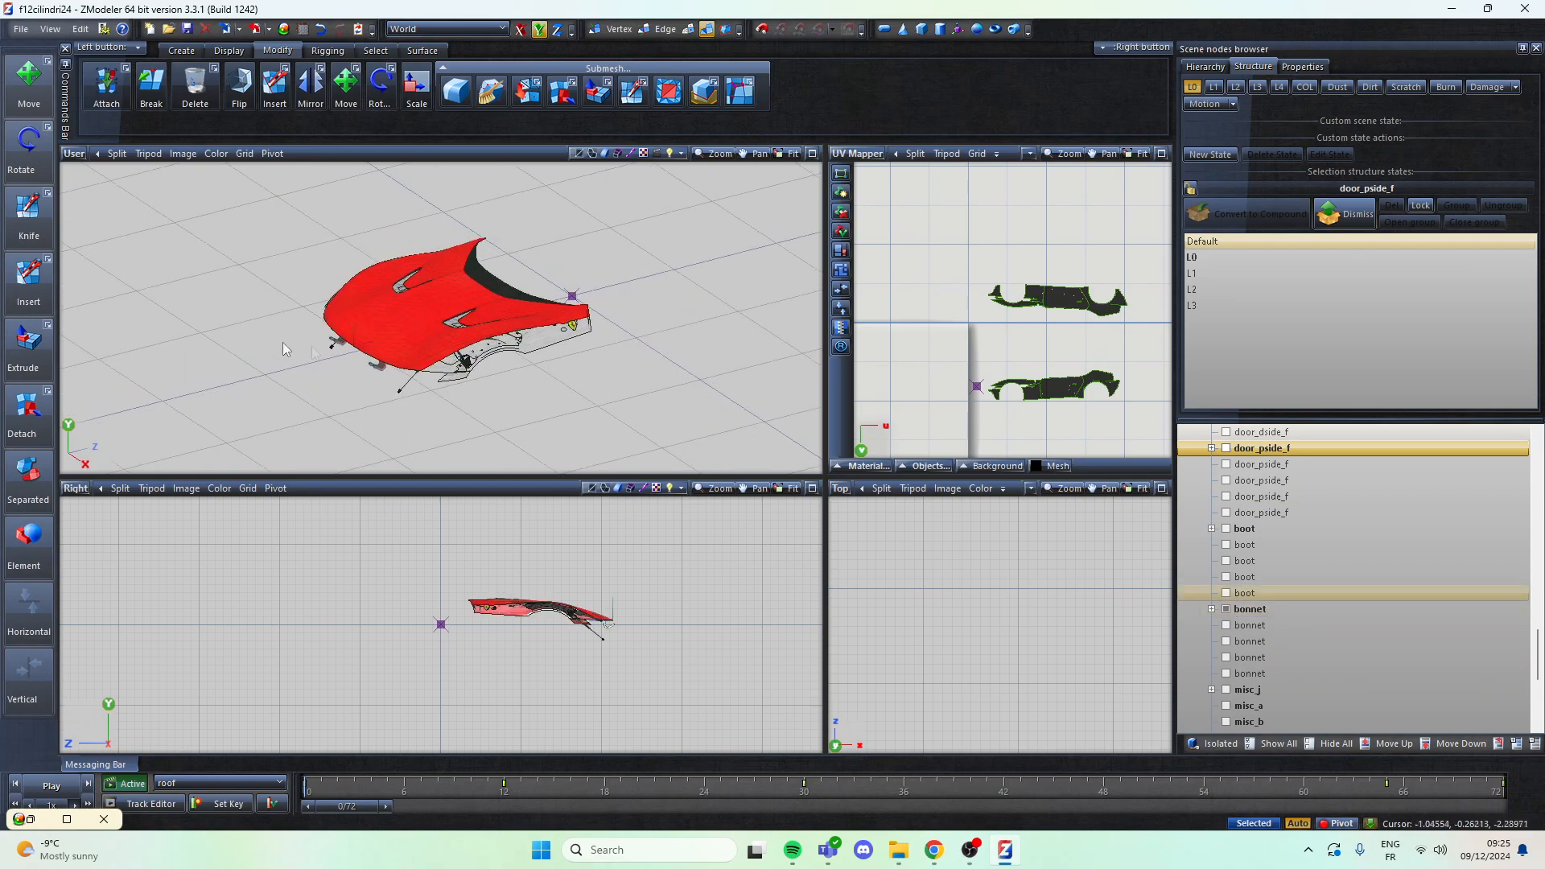
pyautogui.scroll(-1, 1282, 602)
pyautogui.scroll(3, 1279, 605)
pyautogui.click(1226, 547)
pyautogui.click(1225, 529)
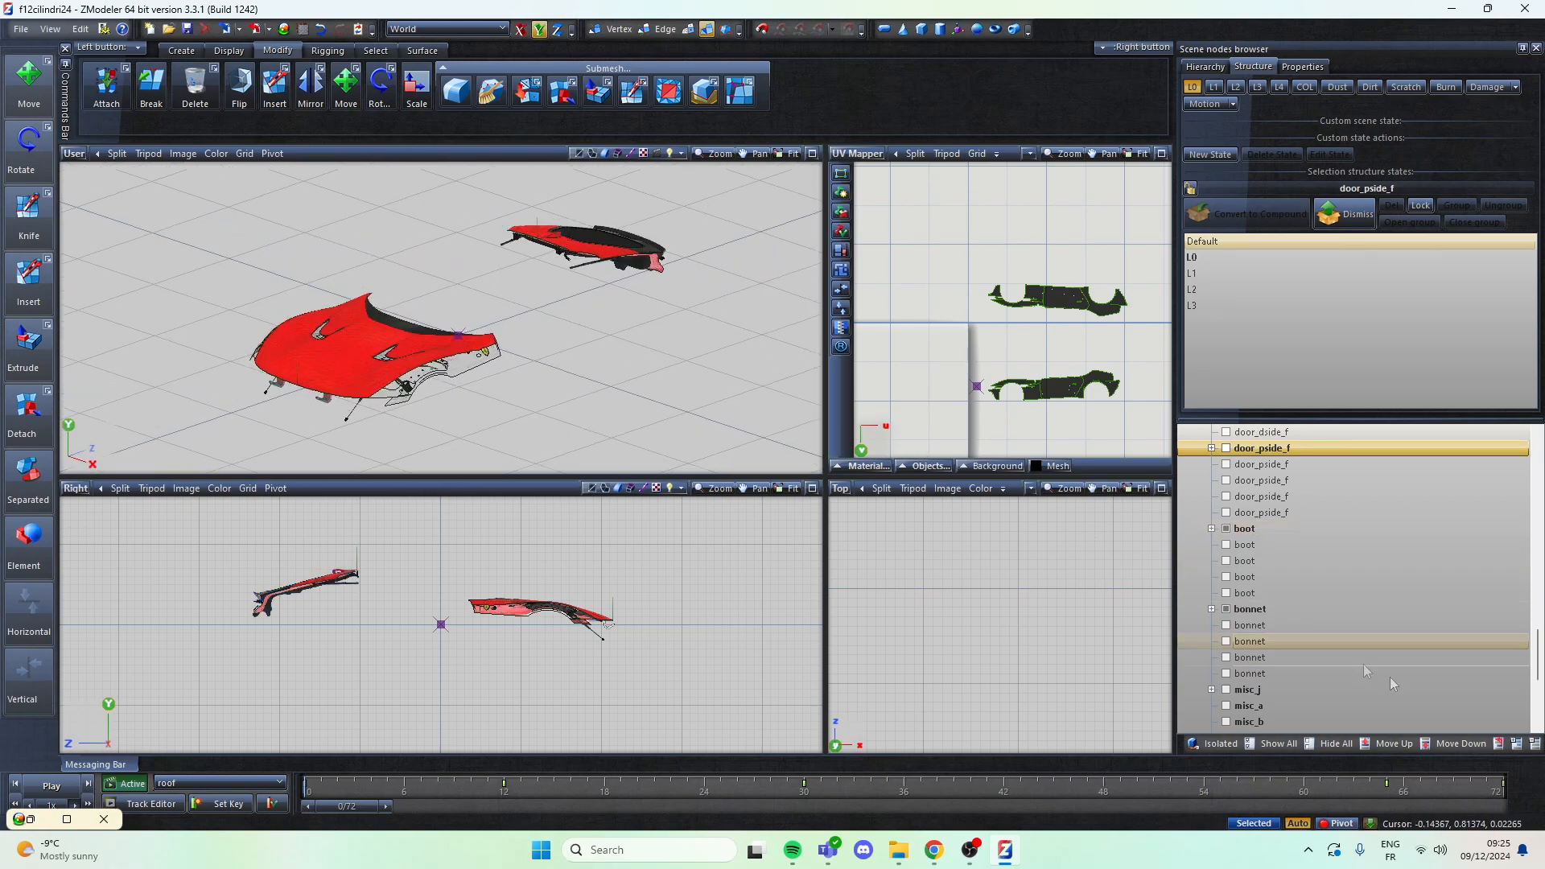
# Step: Show the bodyshell sub-part that holds the front bumper strip alongside the bonnet and boot
pyautogui.scroll(5, 1355, 658)
pyautogui.scroll(8, 1320, 648)
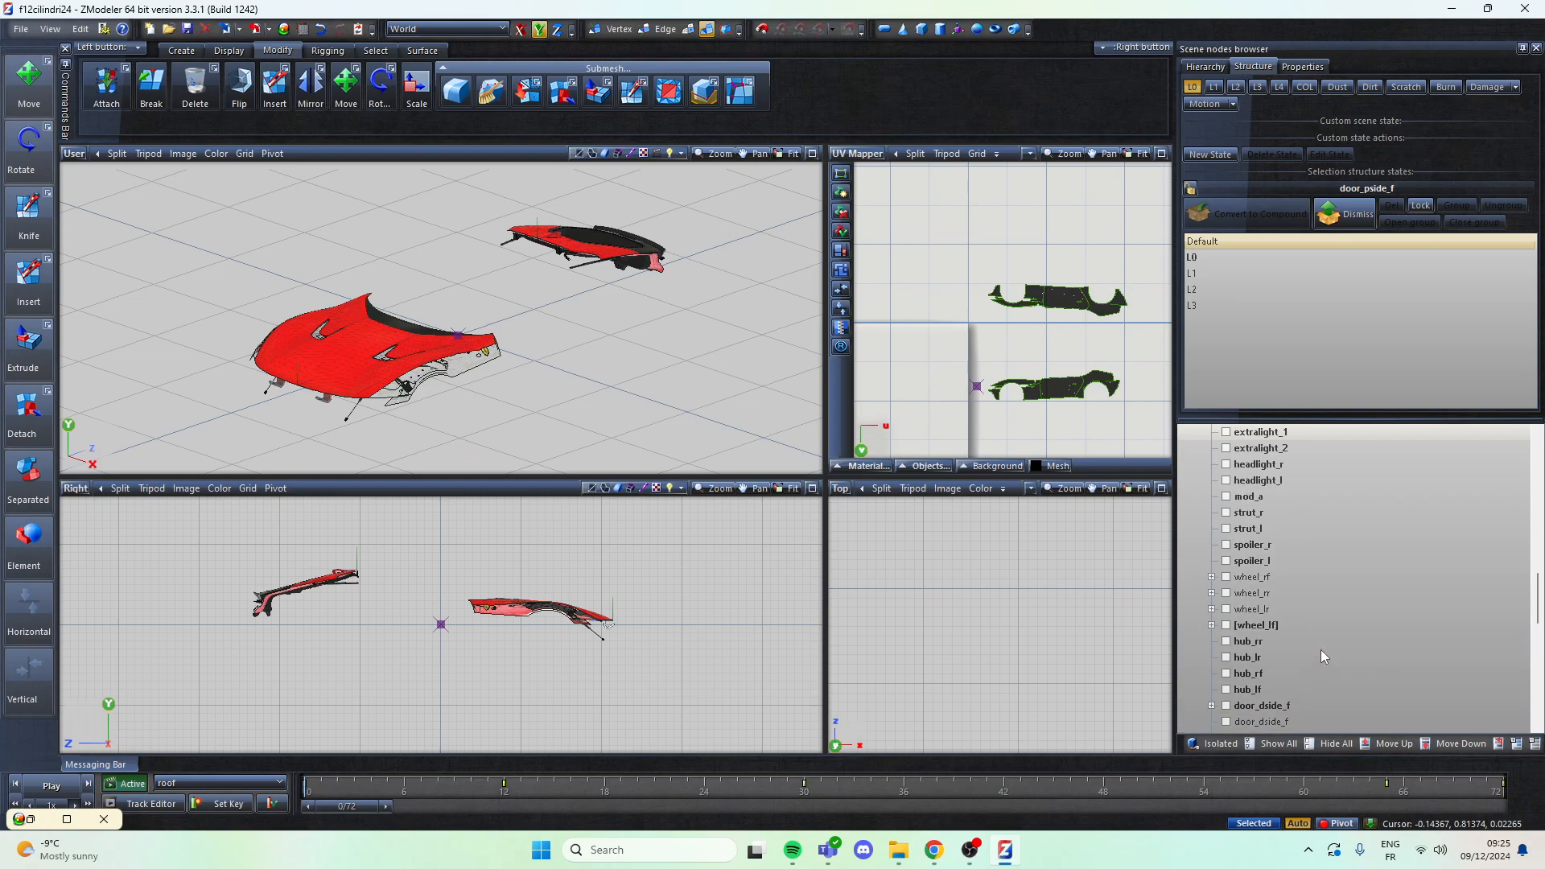
pyautogui.scroll(5, 1320, 645)
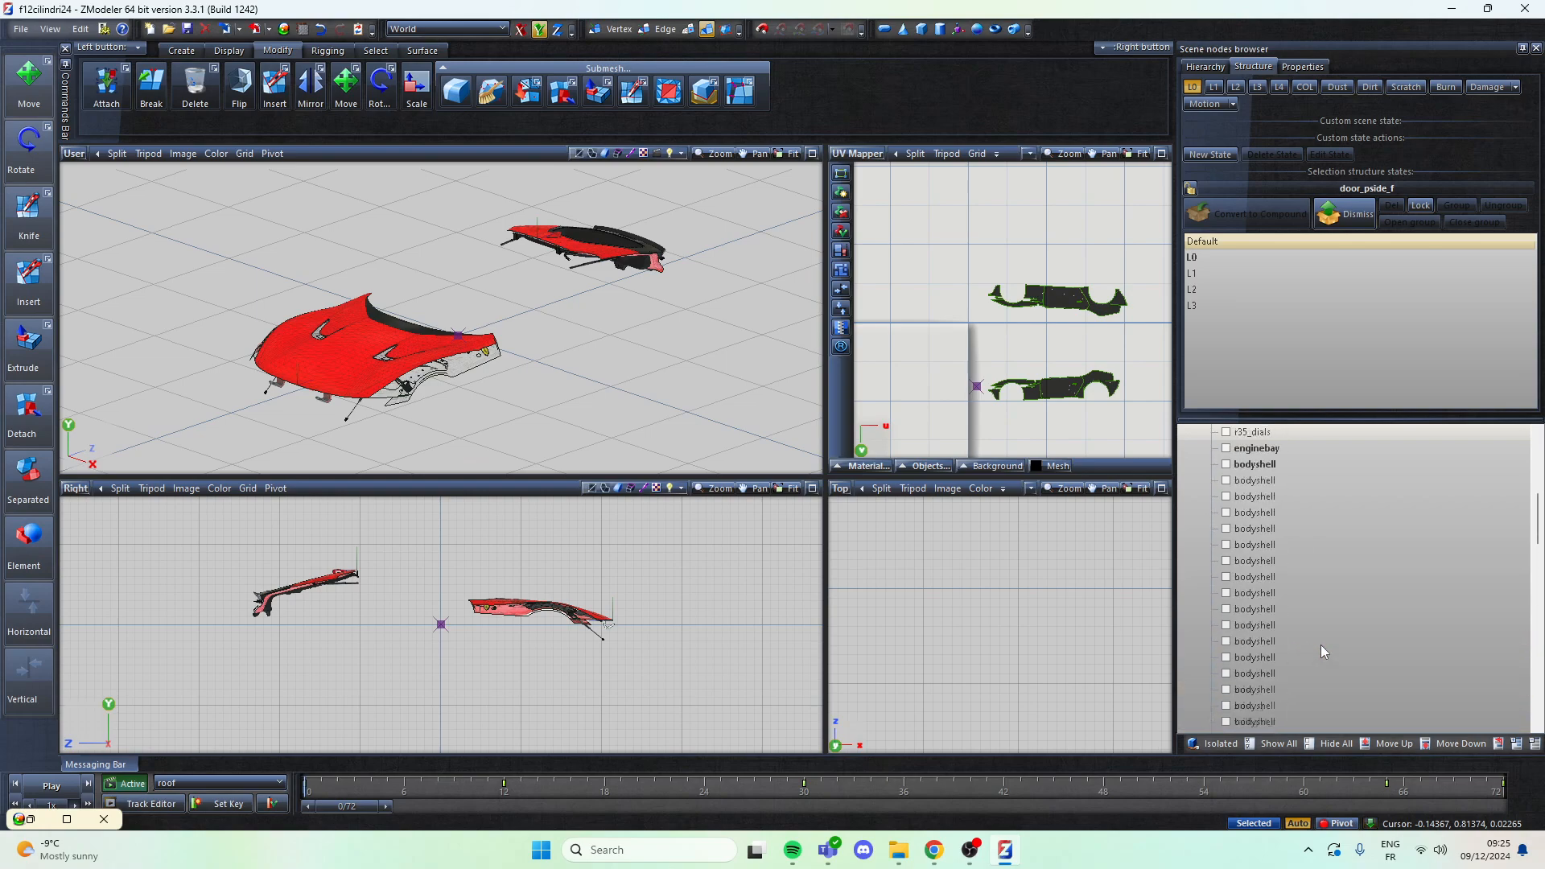
pyautogui.moveTo(471, 268); pyautogui.dragTo(584, 327, button='middle')
pyautogui.scroll(-1, 1224, 613)
pyautogui.click(1225, 658)
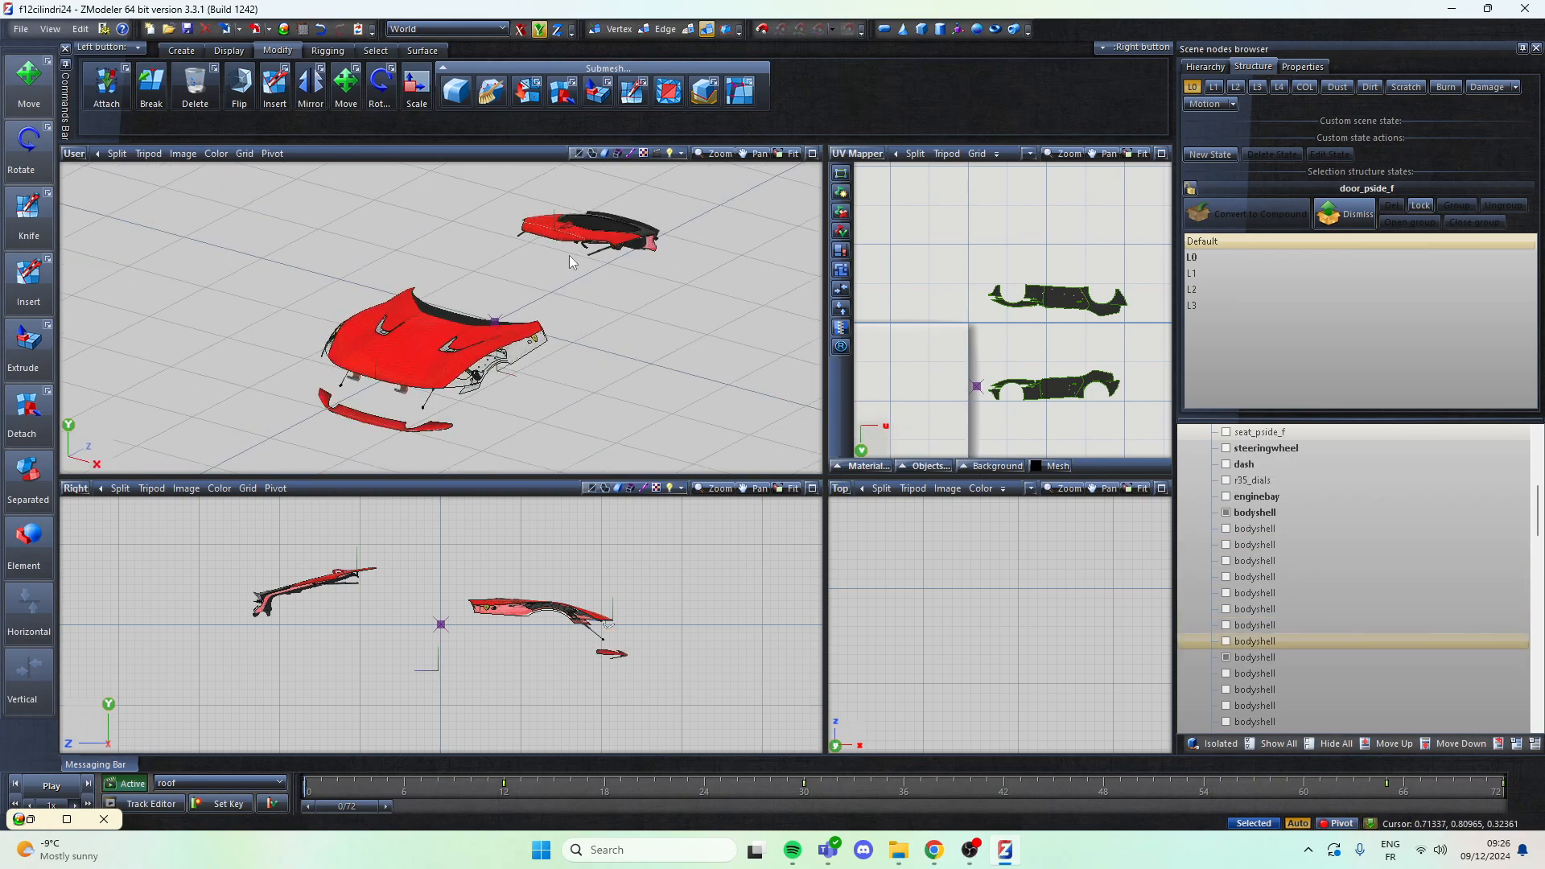
# Step: Switch the User viewport to the Top view and examine the bonnet's front edge and the bumper strip
pyautogui.moveTo(568, 254)
pyautogui.mouseDown(button='middle')
pyautogui.moveTo(417, 393)
pyautogui.moveTo(428, 418)
pyautogui.mouseUp(button='middle')
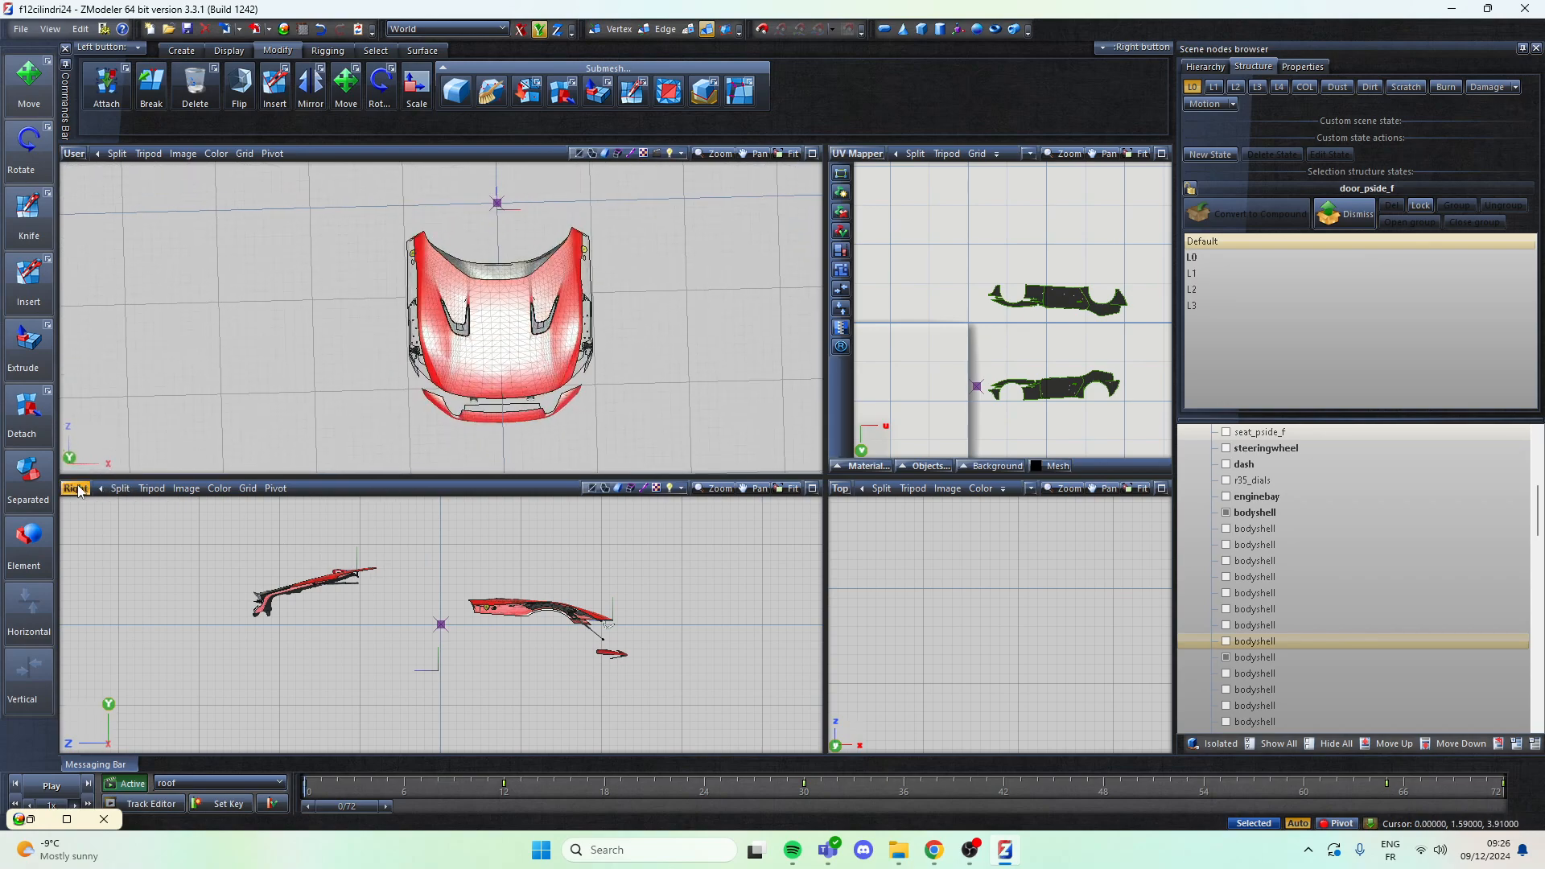
pyautogui.click(73, 152)
pyautogui.click(95, 216)
pyautogui.scroll(8, 446, 441)
pyautogui.scroll(4, 468, 390)
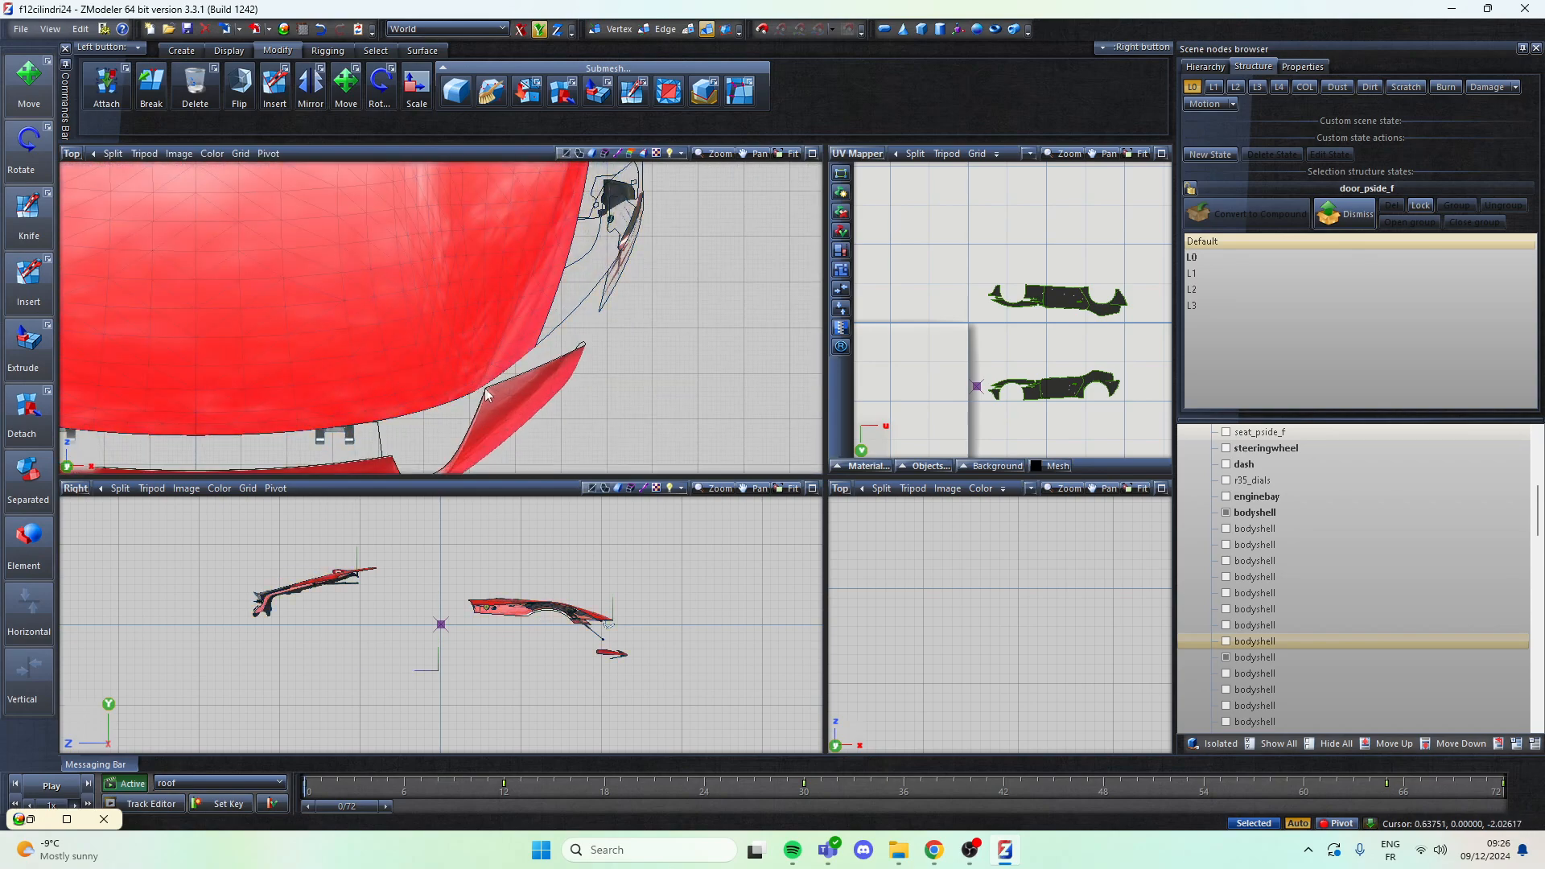
pyautogui.scroll(-3, 482, 396)
pyautogui.click(435, 420)
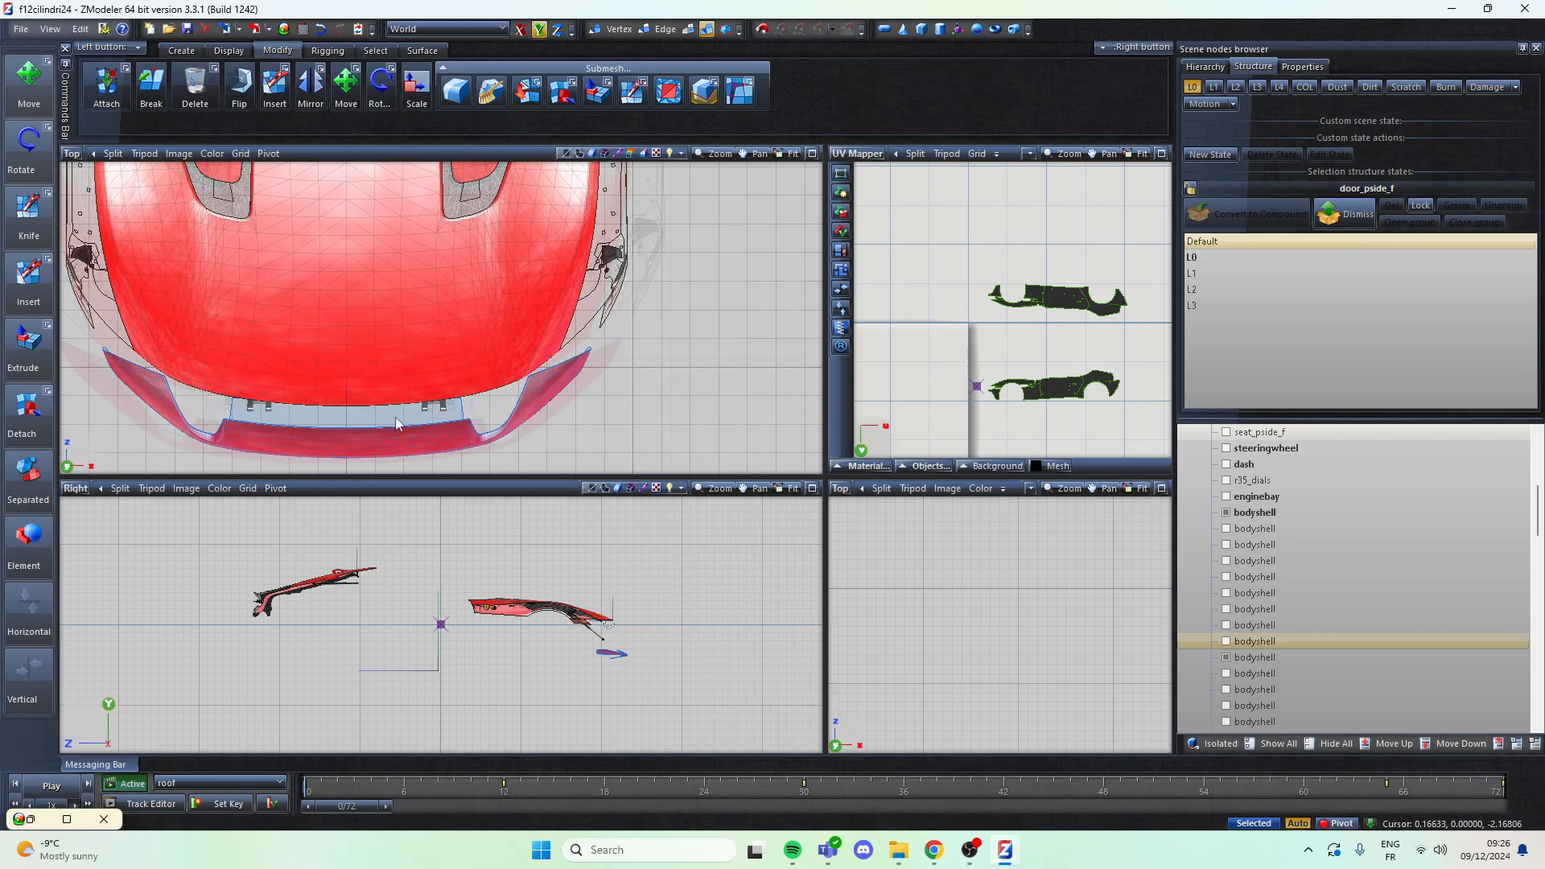
pyautogui.scroll(1, 322, 430)
pyautogui.scroll(-1, 515, 386)
# Step: Reset the Top viewport to its default framing by switching to the Left view and back
pyautogui.click(92, 154)
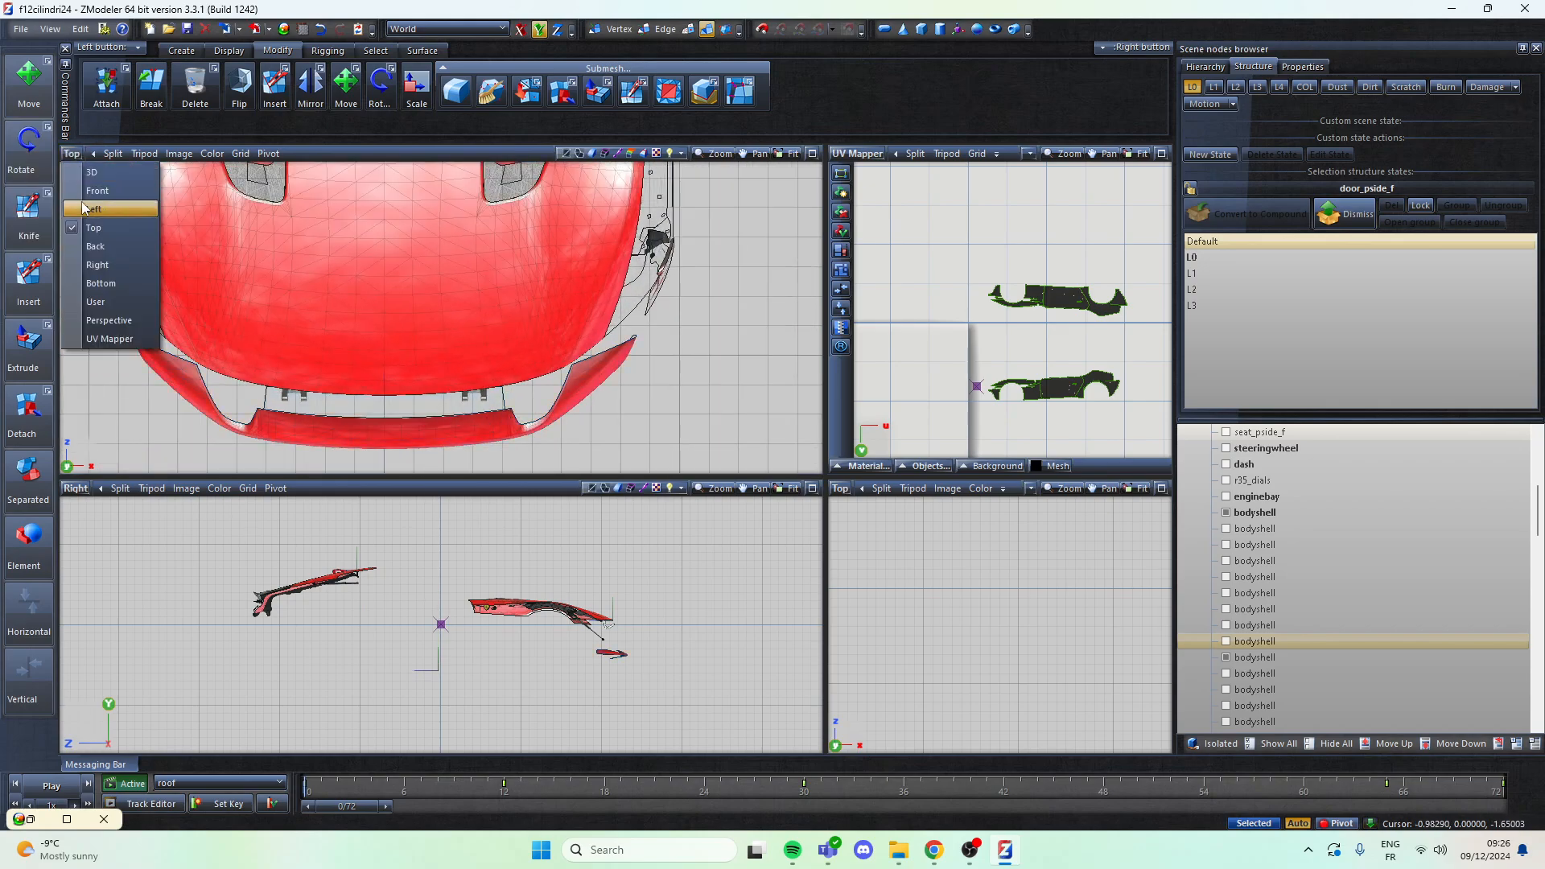
pyautogui.click(93, 209)
pyautogui.click(90, 154)
pyautogui.click(93, 233)
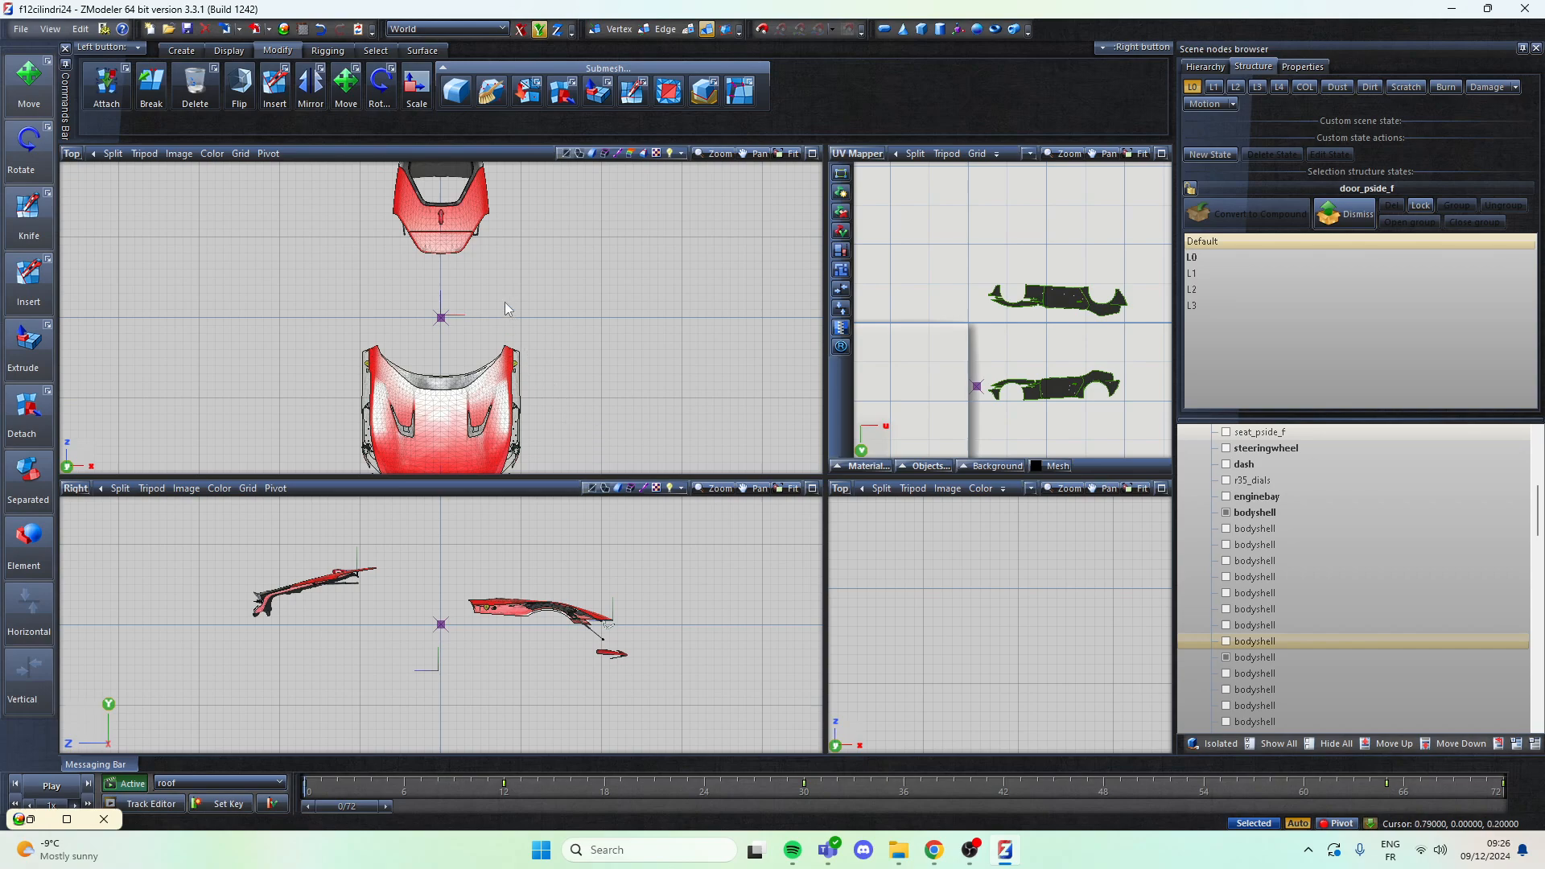
# Step: Select the bonnet, boot and front bumper strip, and change the Right viewport to an angled User view
pyautogui.moveTo(717, 713); pyautogui.dragTo(153, 501)
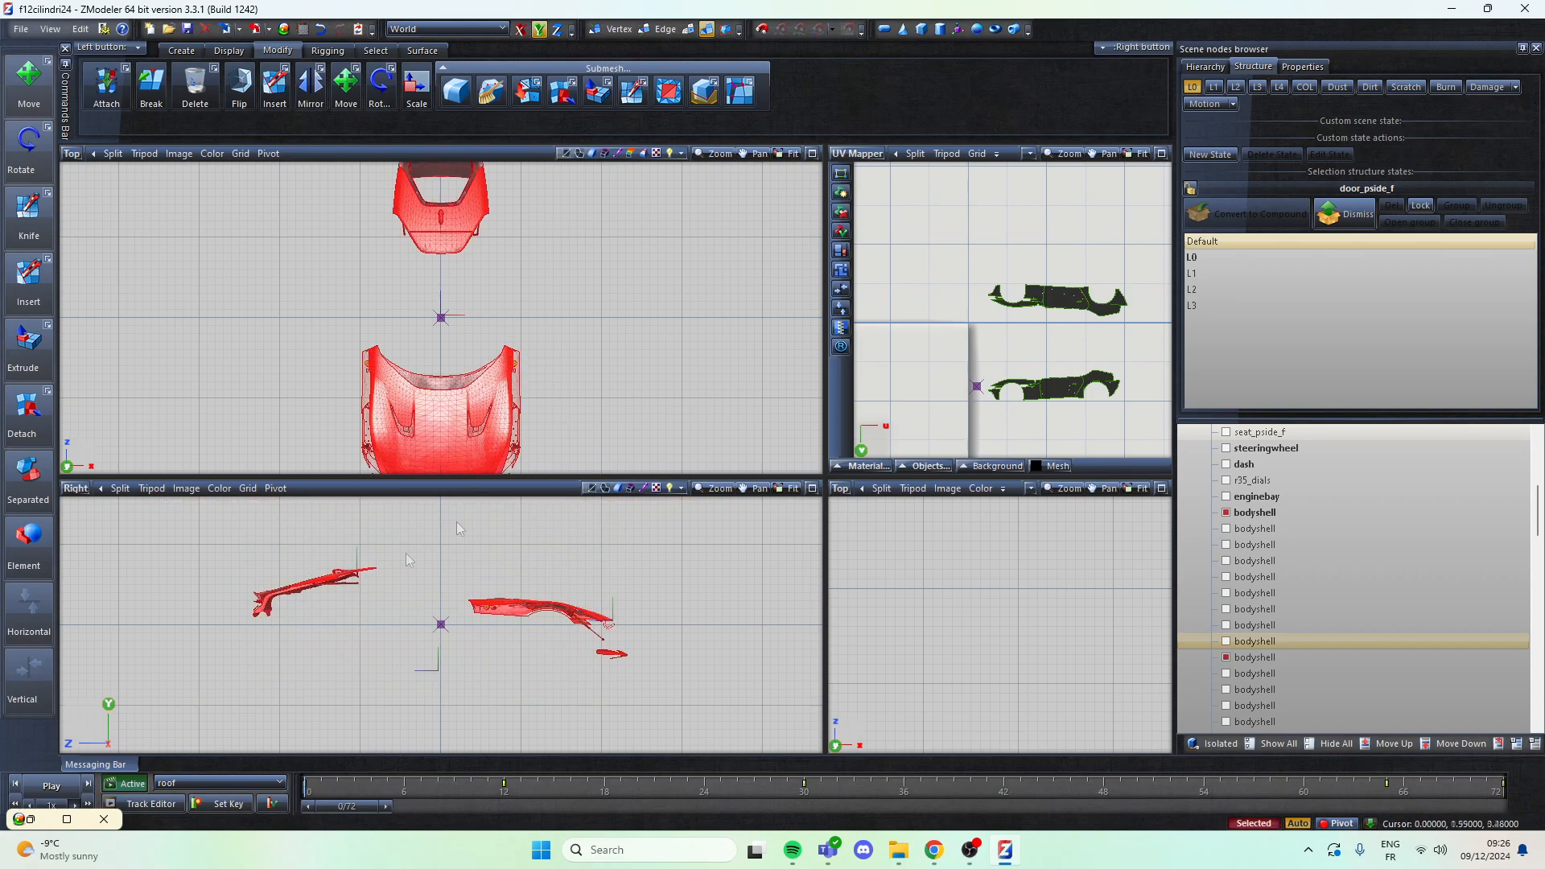
pyautogui.click(69, 492)
pyautogui.click(101, 620)
pyautogui.moveTo(293, 605); pyautogui.dragTo(473, 614, button='middle')
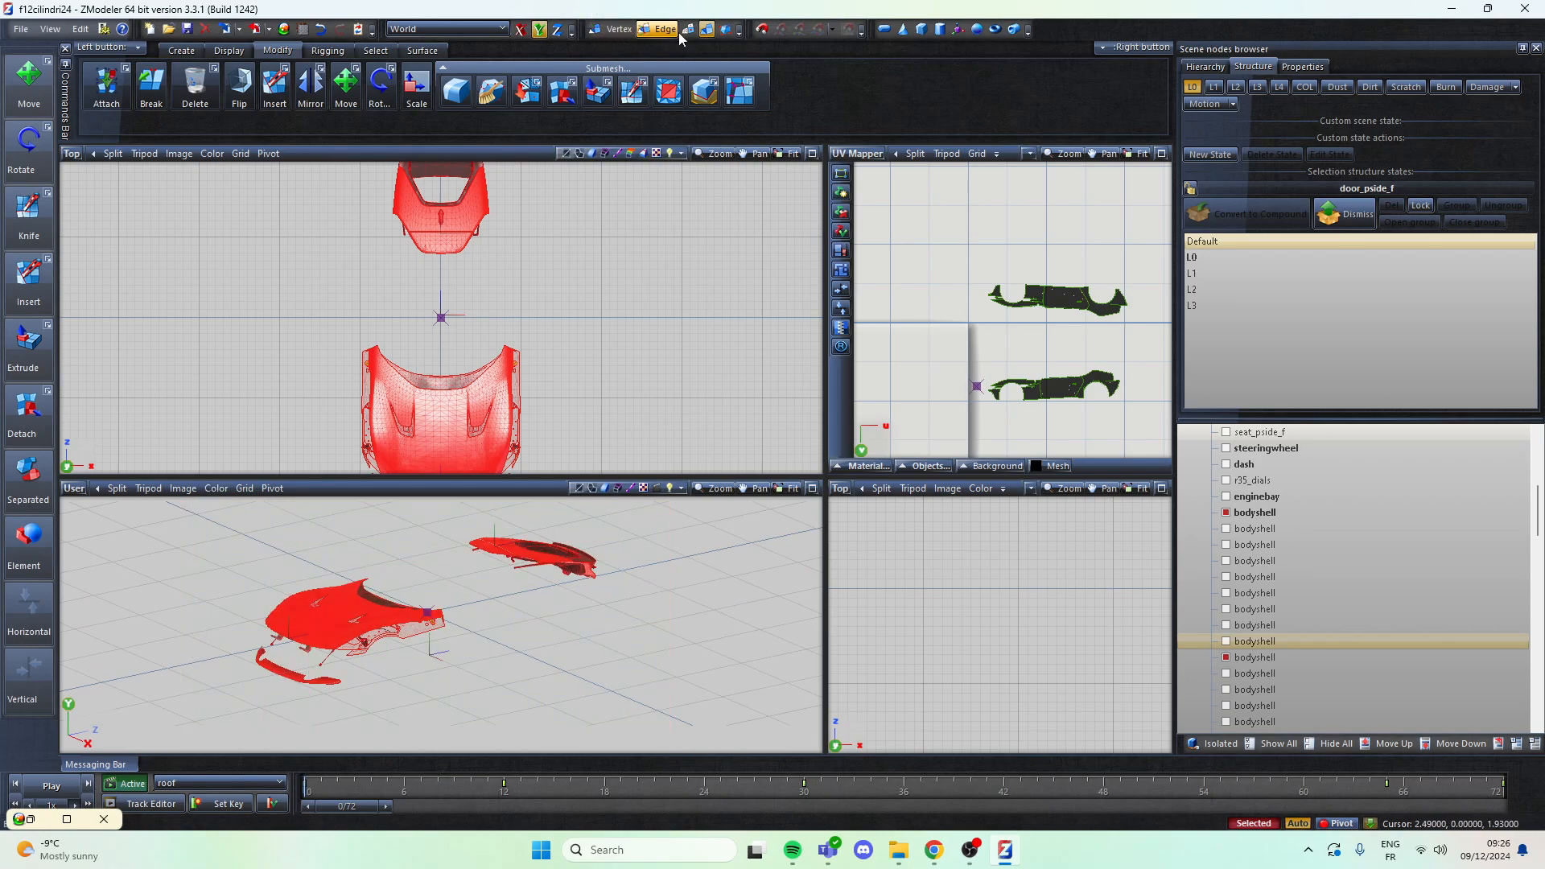
# Step: Select all f12cilindri24_sign_1 polygons on the bonnet, boot and bumper strip, and generate new channel 2 UV mapping from viewport XY
pyautogui.press('space')
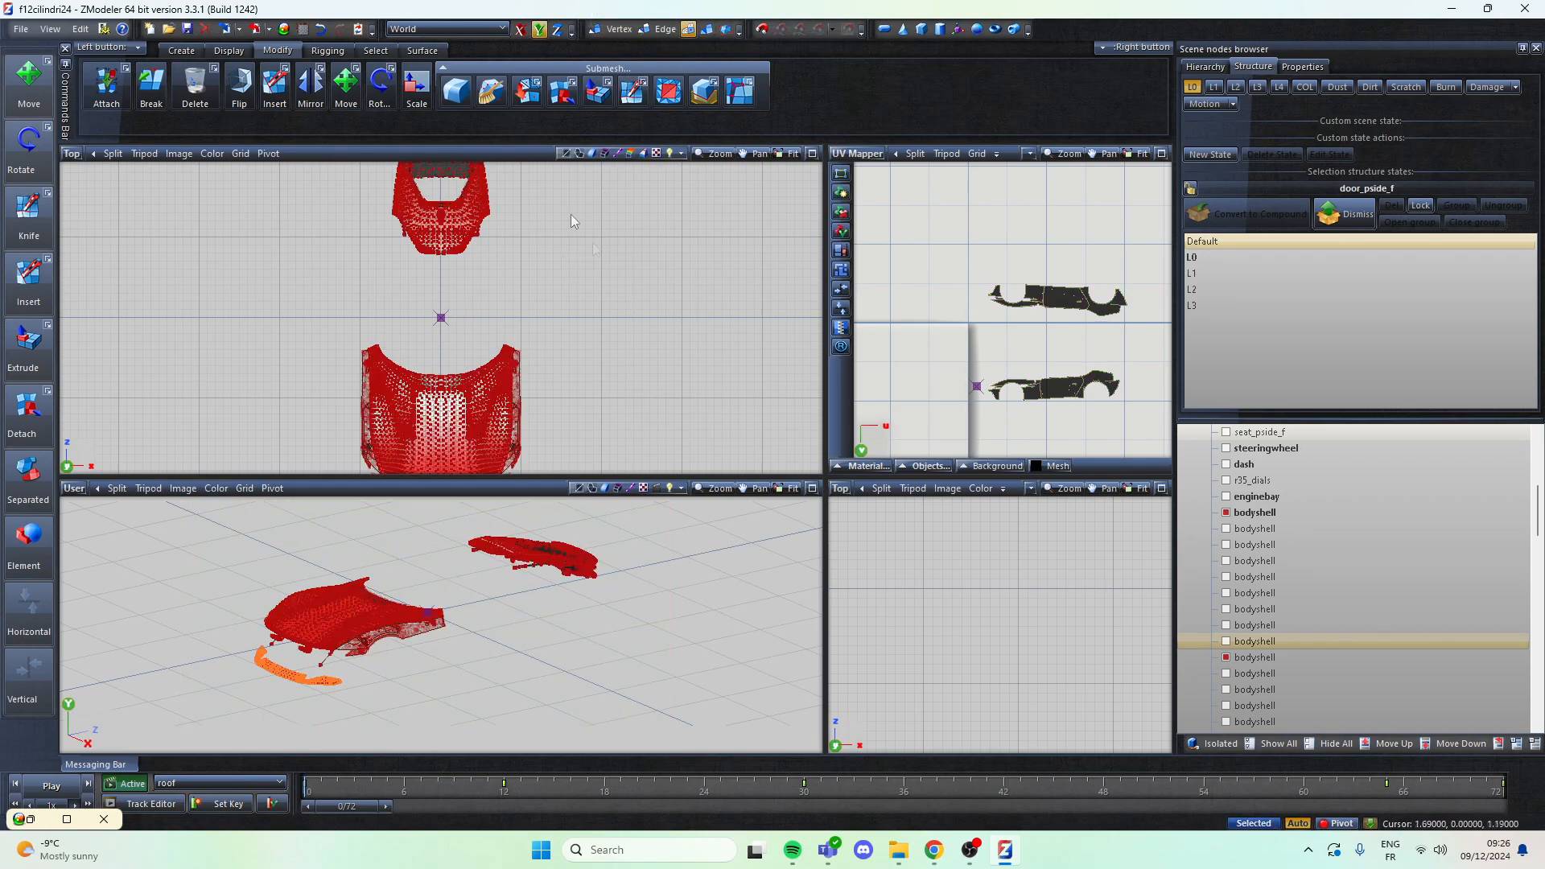
pyautogui.click(375, 50)
pyautogui.click(647, 87)
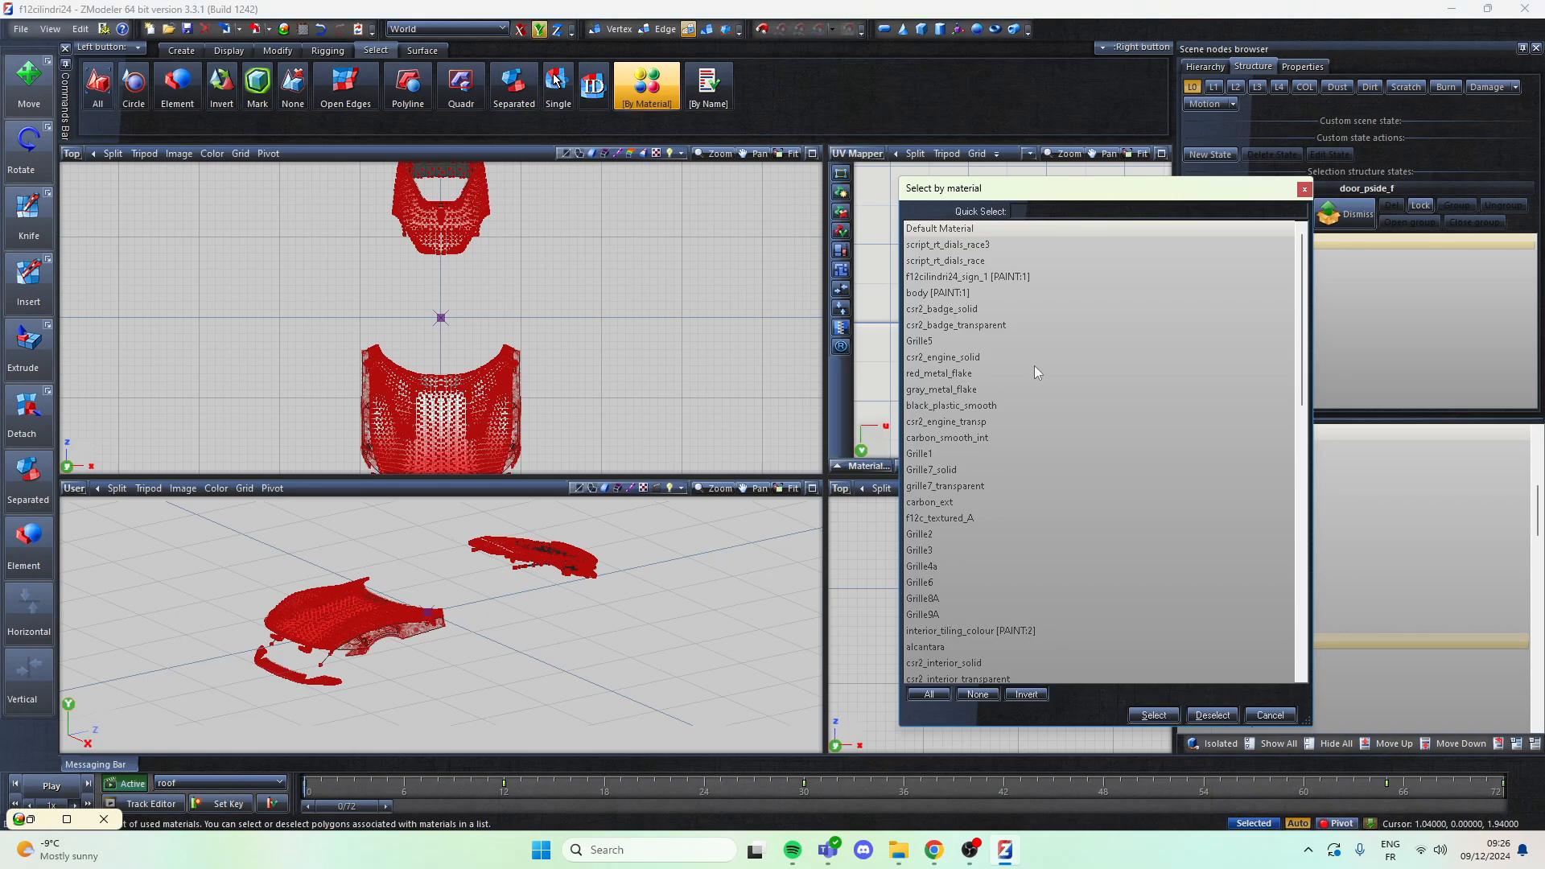
pyautogui.click(1082, 279)
pyautogui.click(1153, 715)
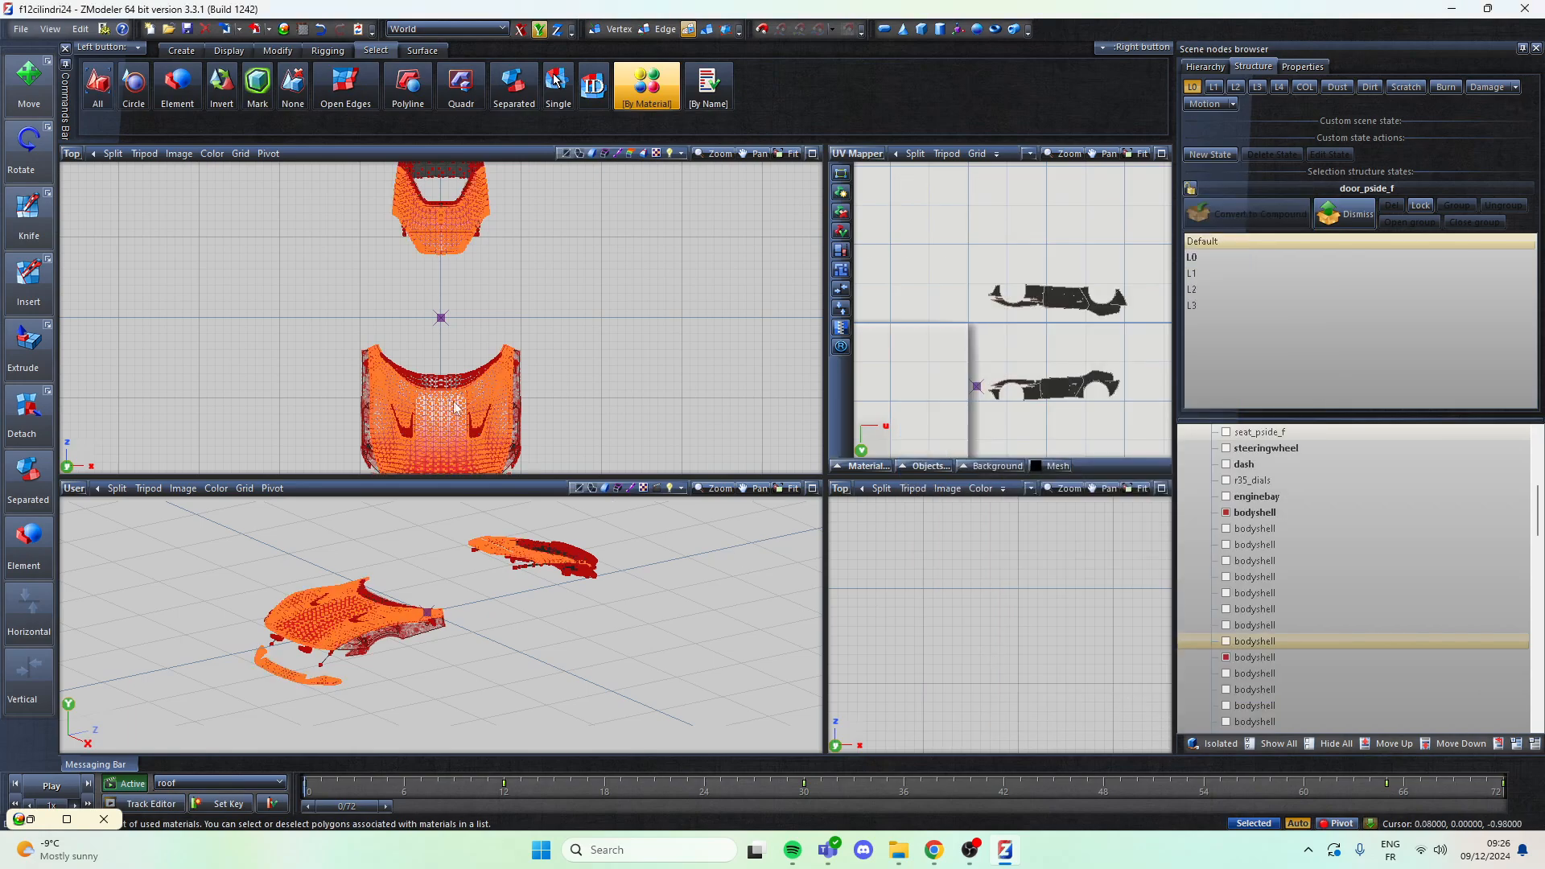
pyautogui.rightClick(543, 454)
pyautogui.click(541, 455)
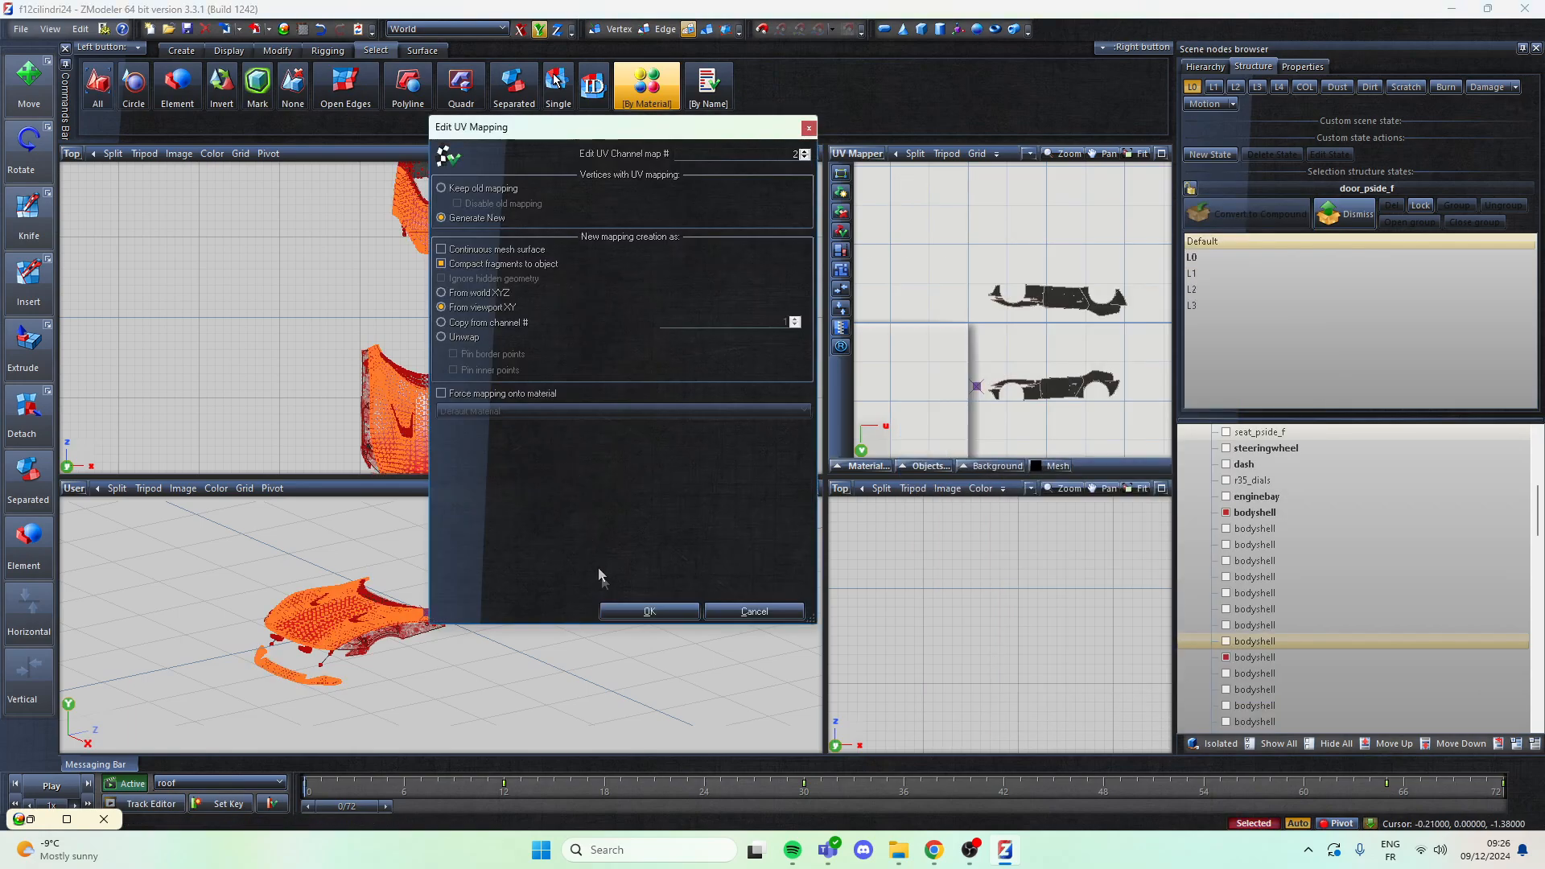
pyautogui.click(631, 612)
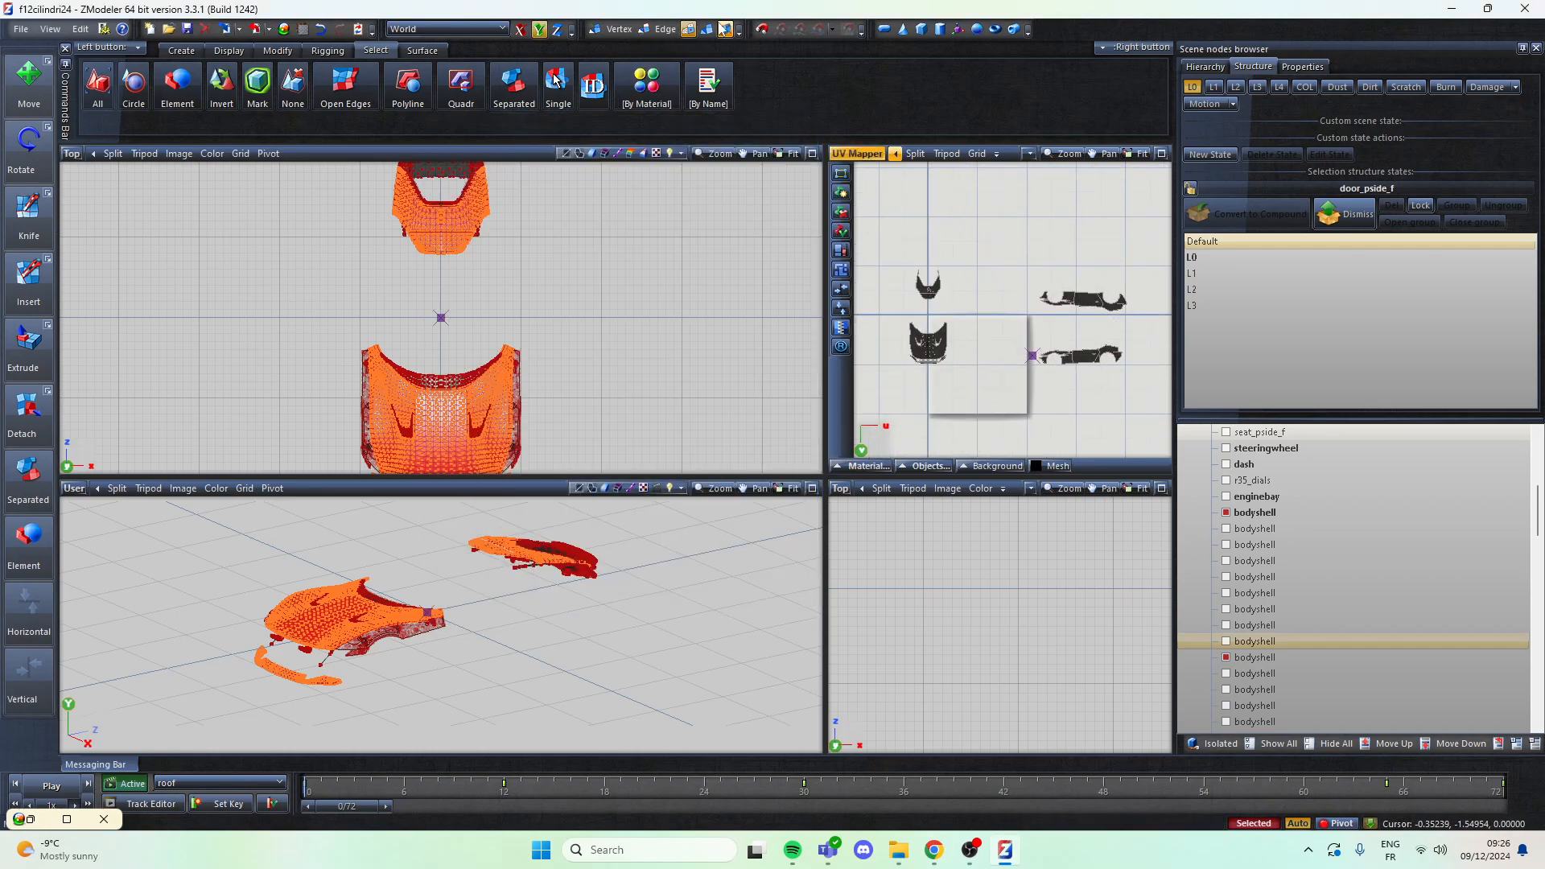
pyautogui.click(707, 29)
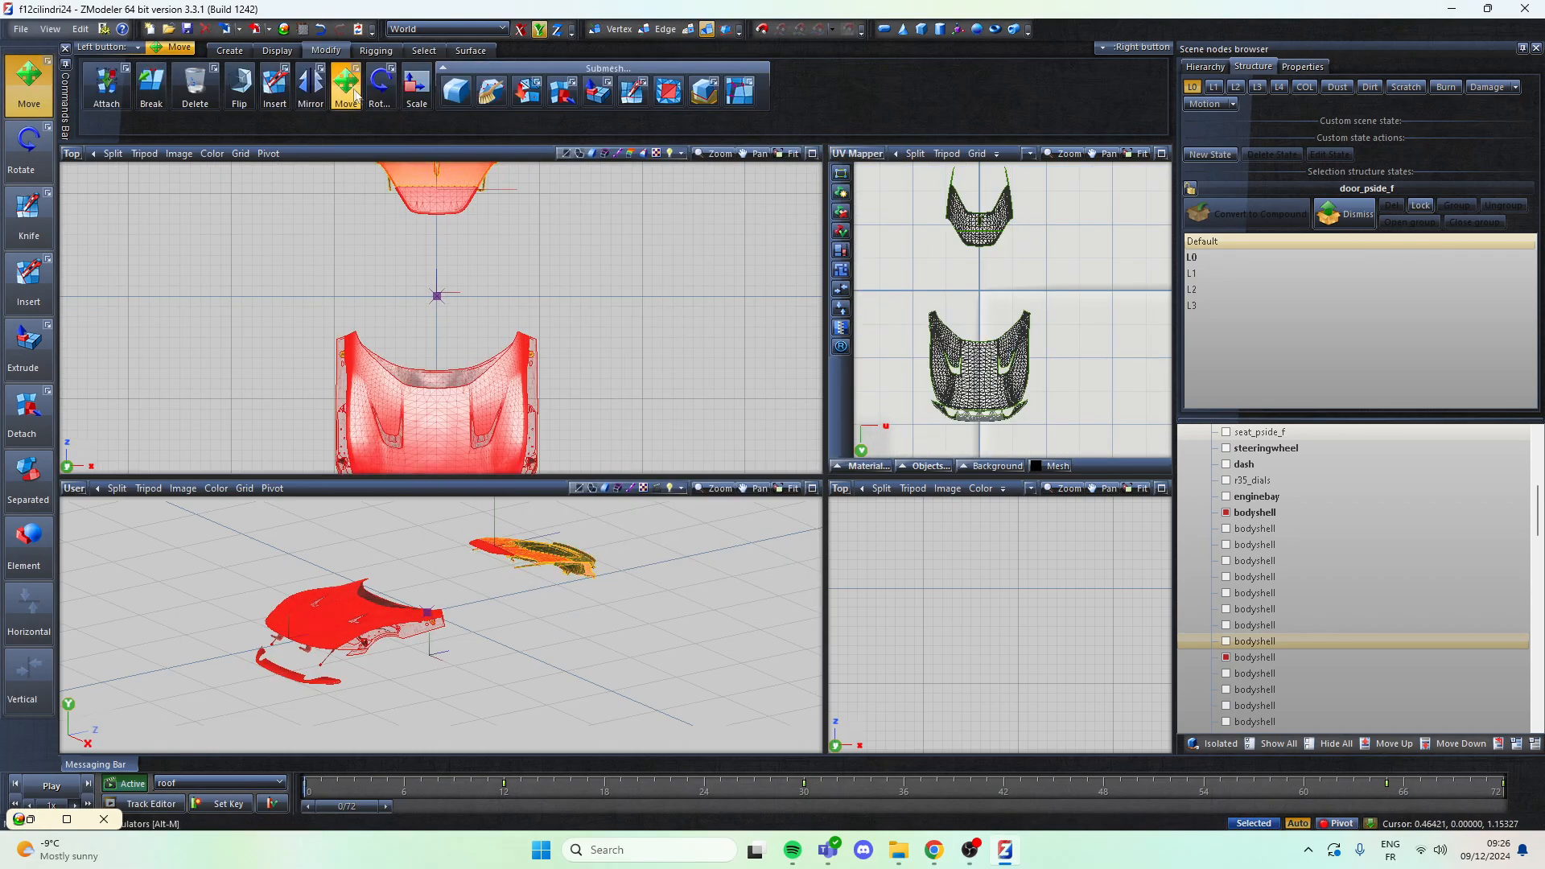
pyautogui.click(348, 90)
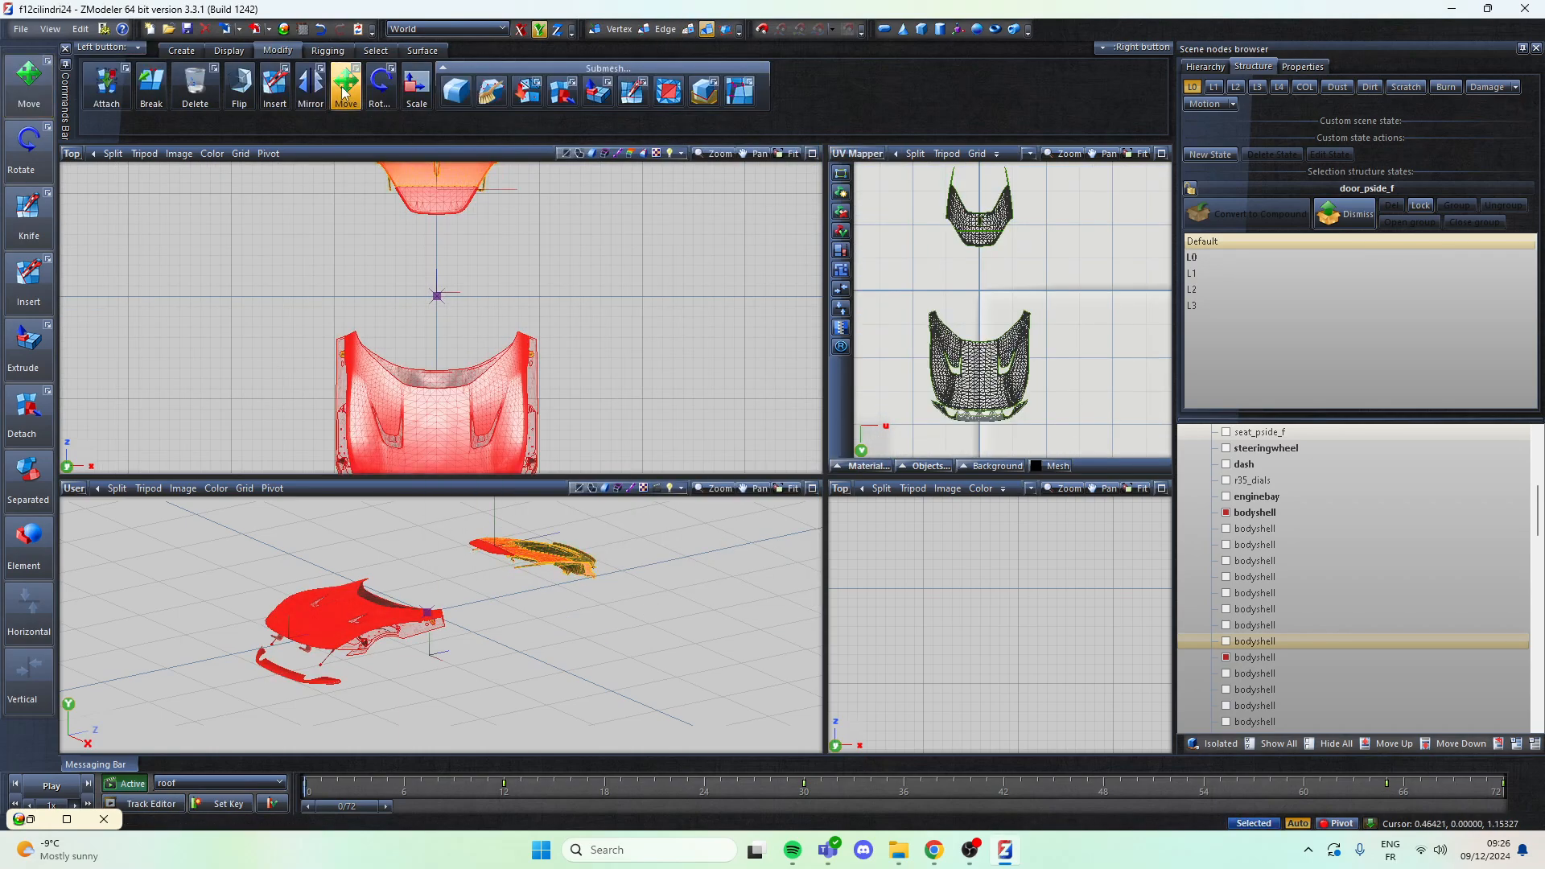
pyautogui.scroll(-1, 521, 193)
pyautogui.scroll(-1, 520, 191)
pyautogui.press('Escape')
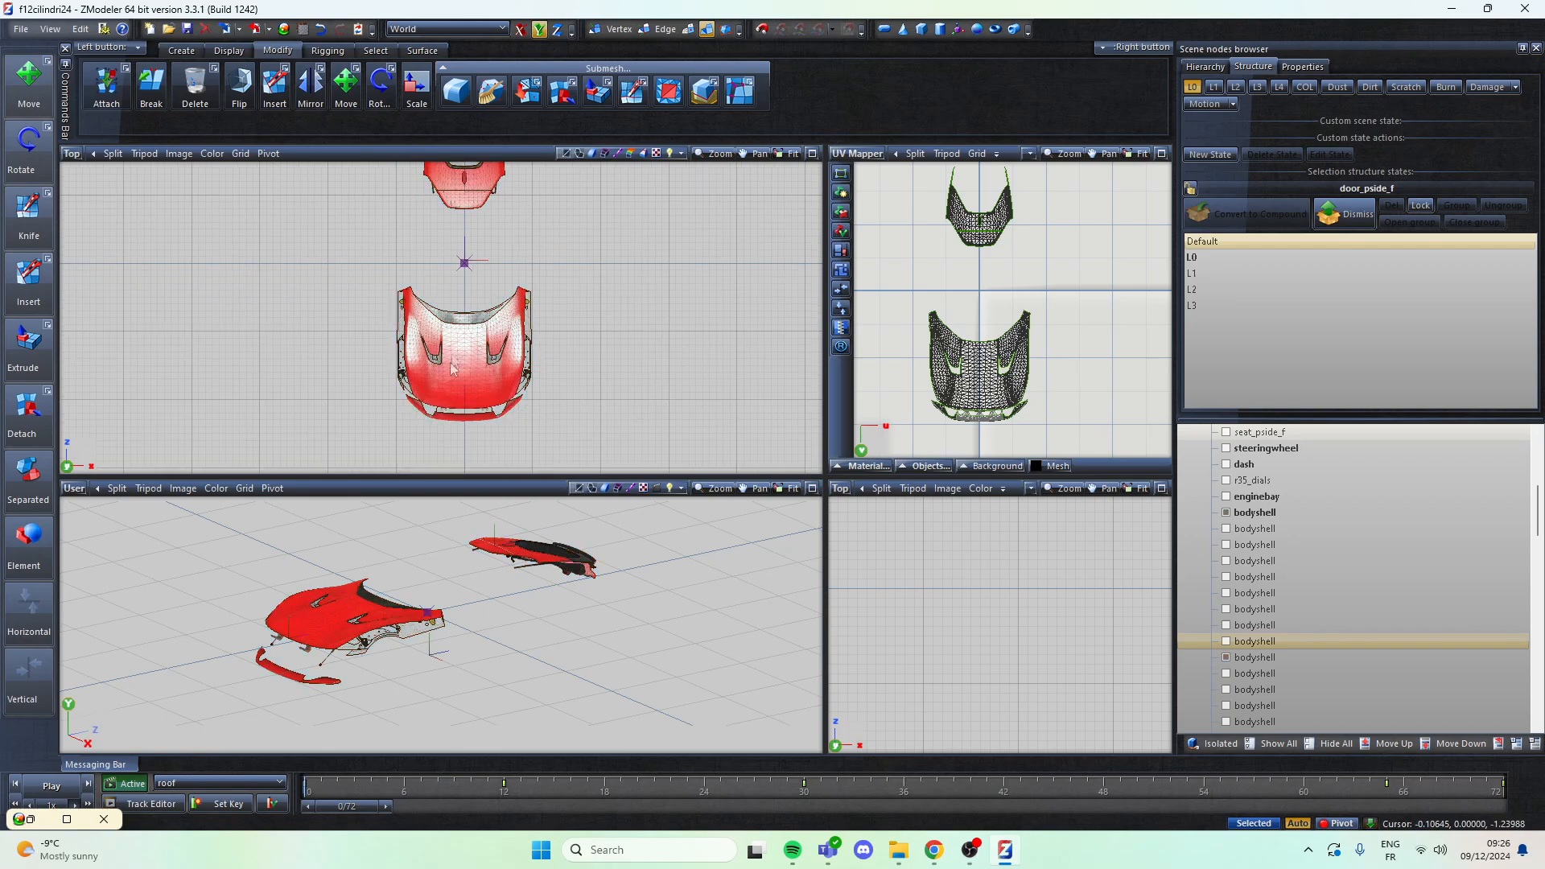
# Step: Show three further bodyshell sub-parts in the scene list, keeping the one with the hanging rear pieces hidden
pyautogui.scroll(1, 456, 394)
pyautogui.scroll(-2, 1288, 636)
pyautogui.click(1226, 577)
pyautogui.click(1227, 593)
pyautogui.click(1227, 610)
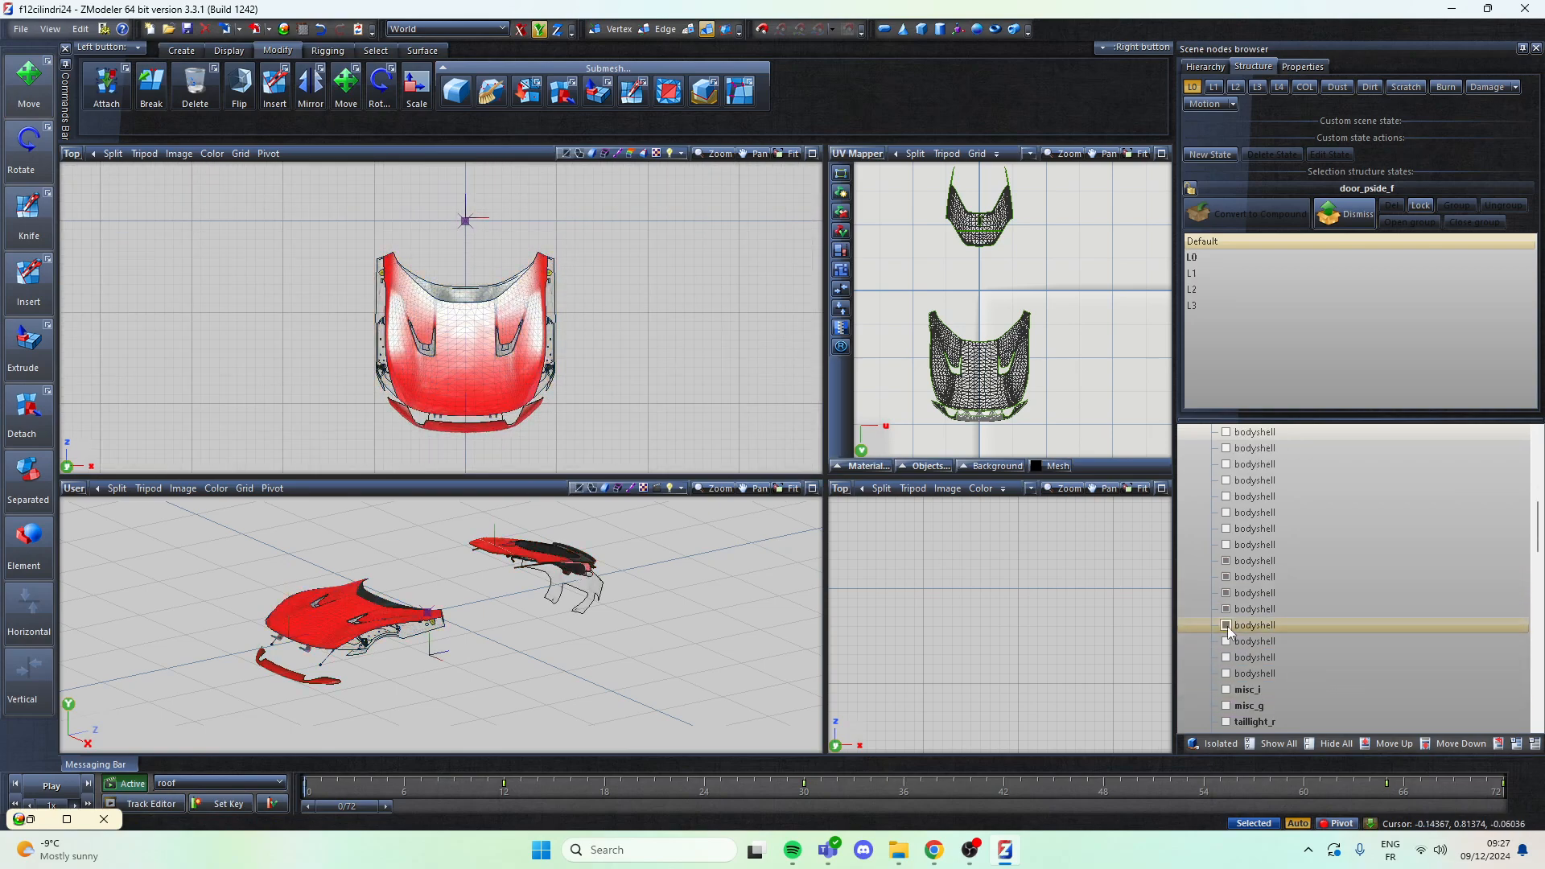
pyautogui.click(1226, 610)
pyautogui.click(1239, 610)
pyautogui.click(1253, 576)
# Step: Reset the Top viewport to its default framing by switching to another view and back
pyautogui.scroll(-3, 512, 415)
pyautogui.scroll(-2, 511, 415)
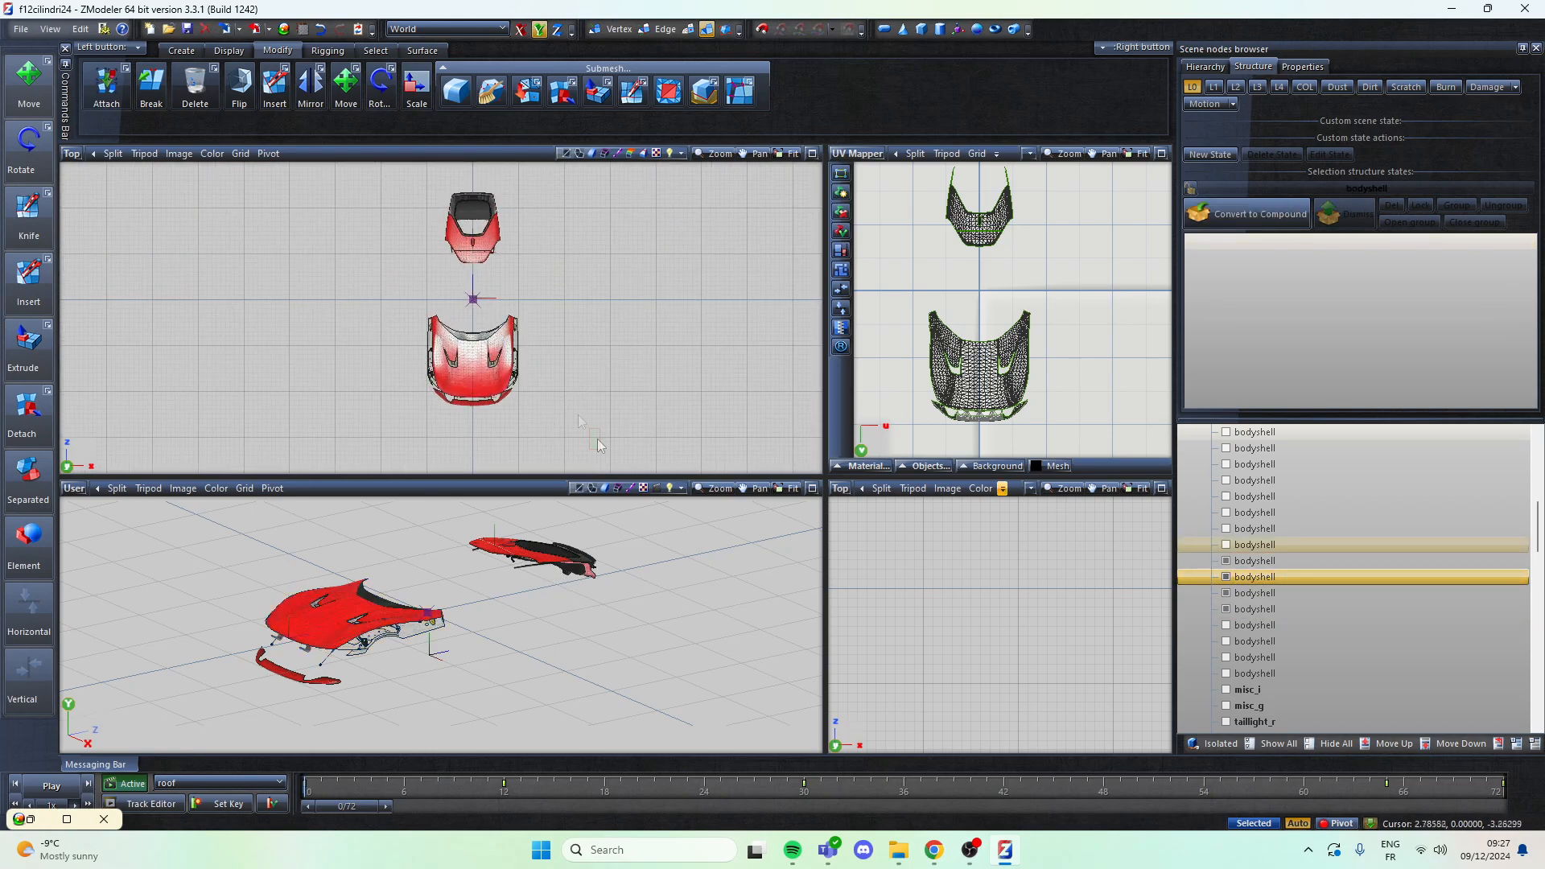
pyautogui.click(75, 154)
pyautogui.click(90, 189)
pyautogui.click(75, 153)
pyautogui.click(107, 229)
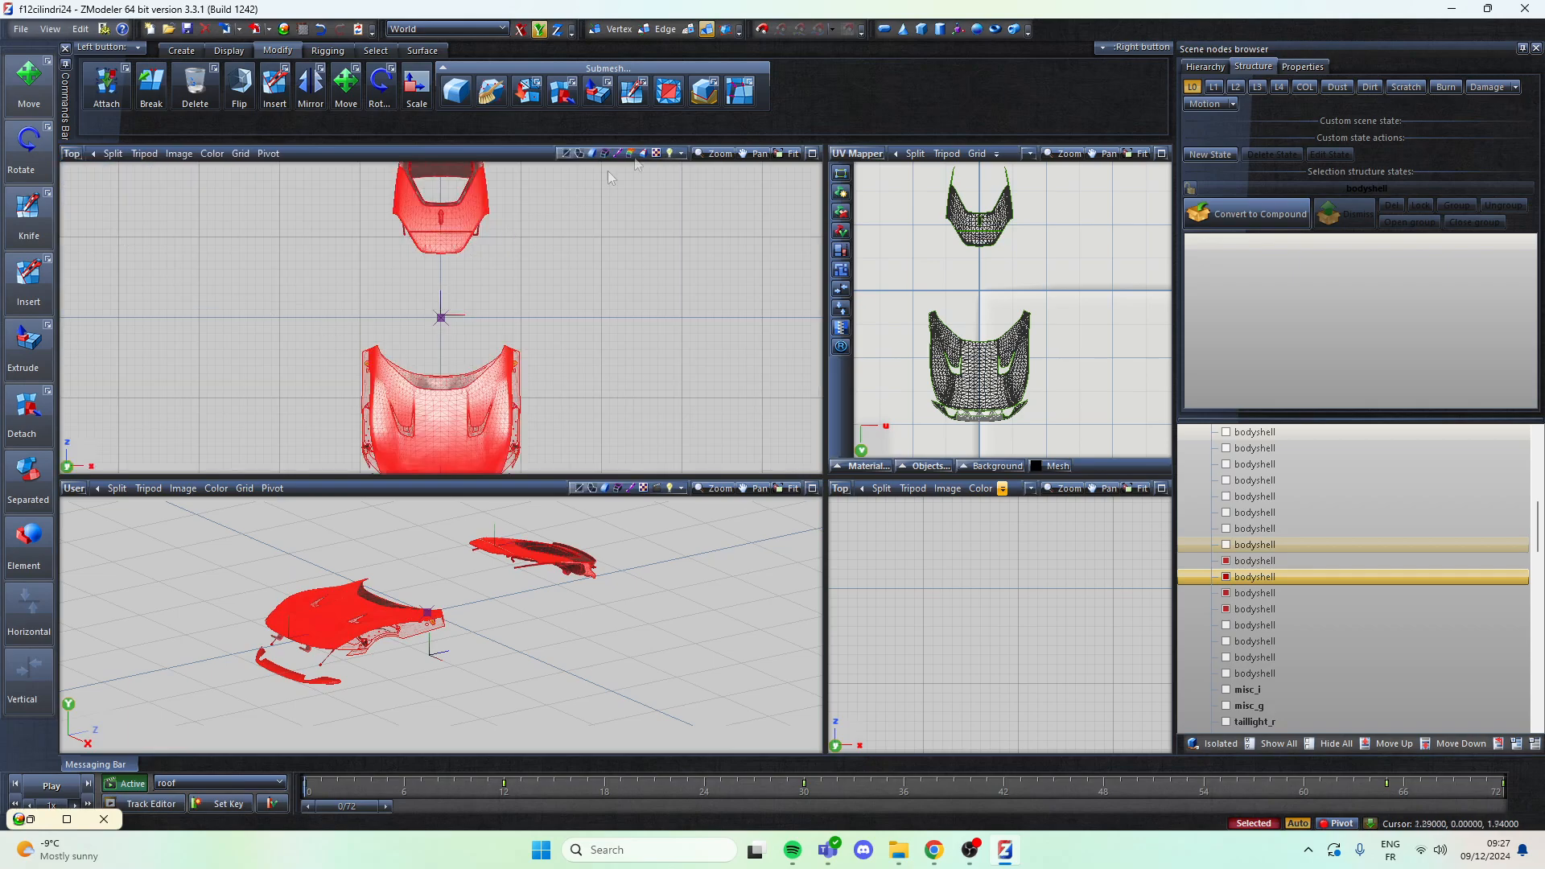
# Step: Select every polygon of the displayed bonnet, boot and bumper parts that uses the f12cilindri24_sign_1 material
pyautogui.press('1')
pyautogui.press('3')
pyautogui.click(376, 50)
pyautogui.click(647, 85)
pyautogui.click(996, 280)
pyautogui.click(1154, 714)
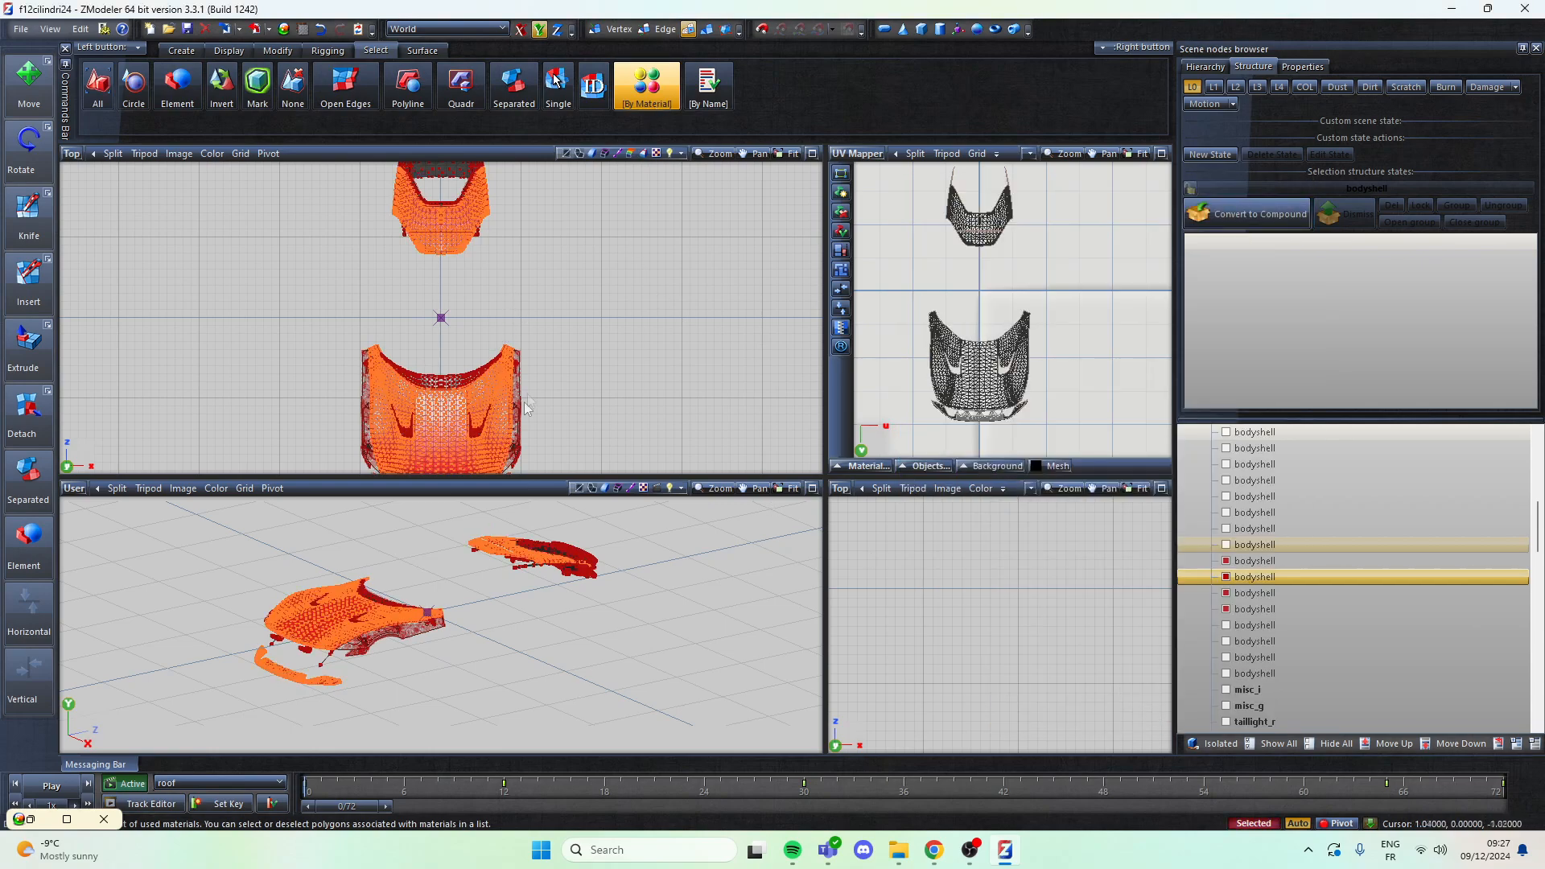
# Step: Generate new channel 2 UV mapping from viewport XY for the selected L0 polygons, check the layout and return to object level
pyautogui.rightClick(427, 427)
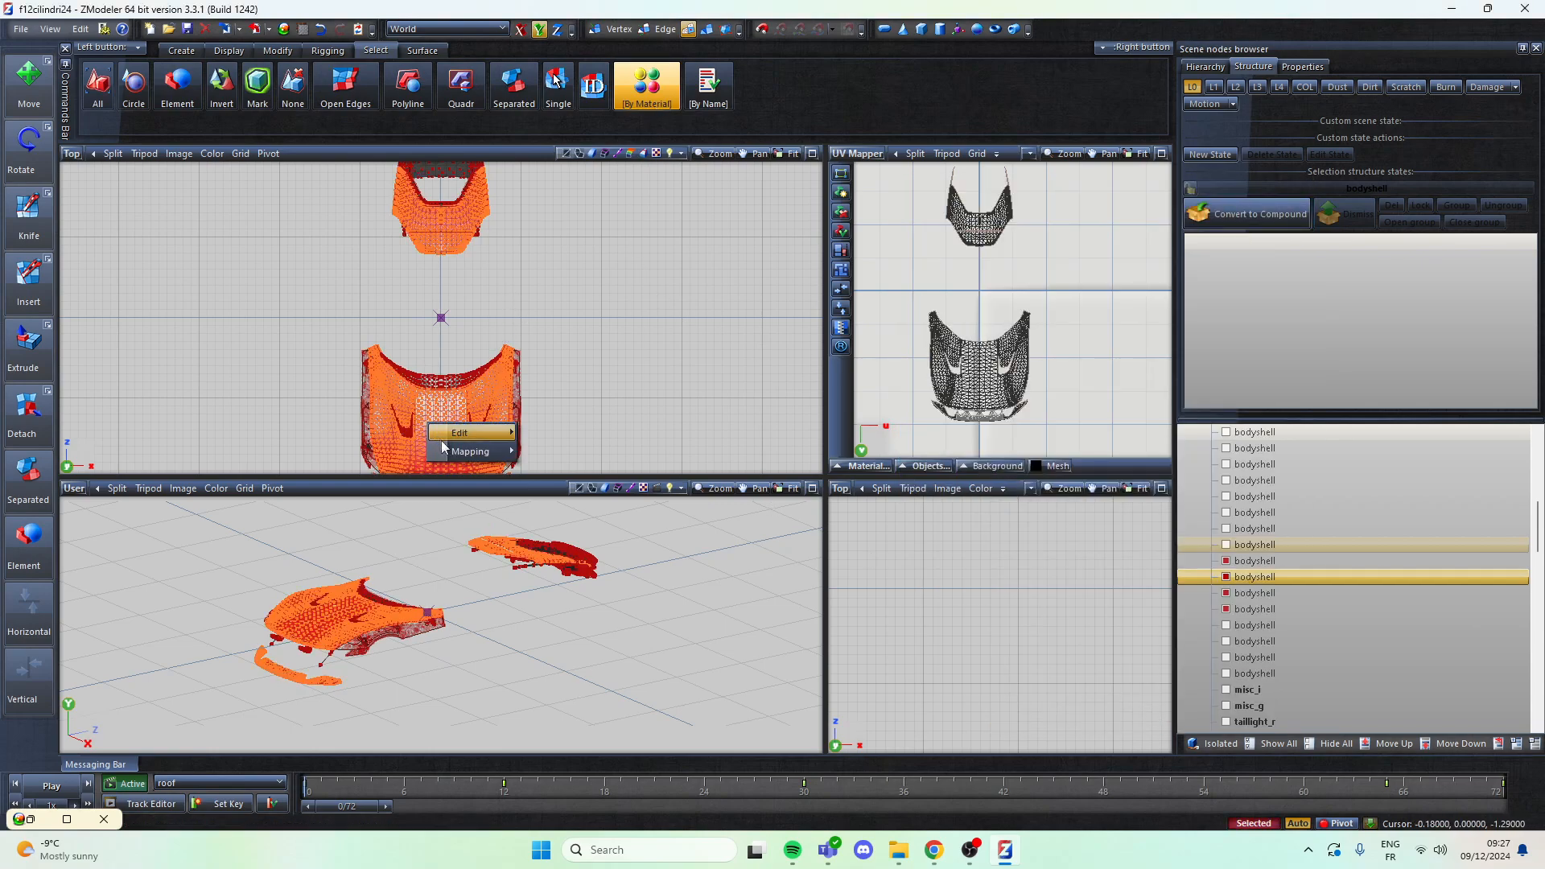
pyautogui.moveTo(460, 451)
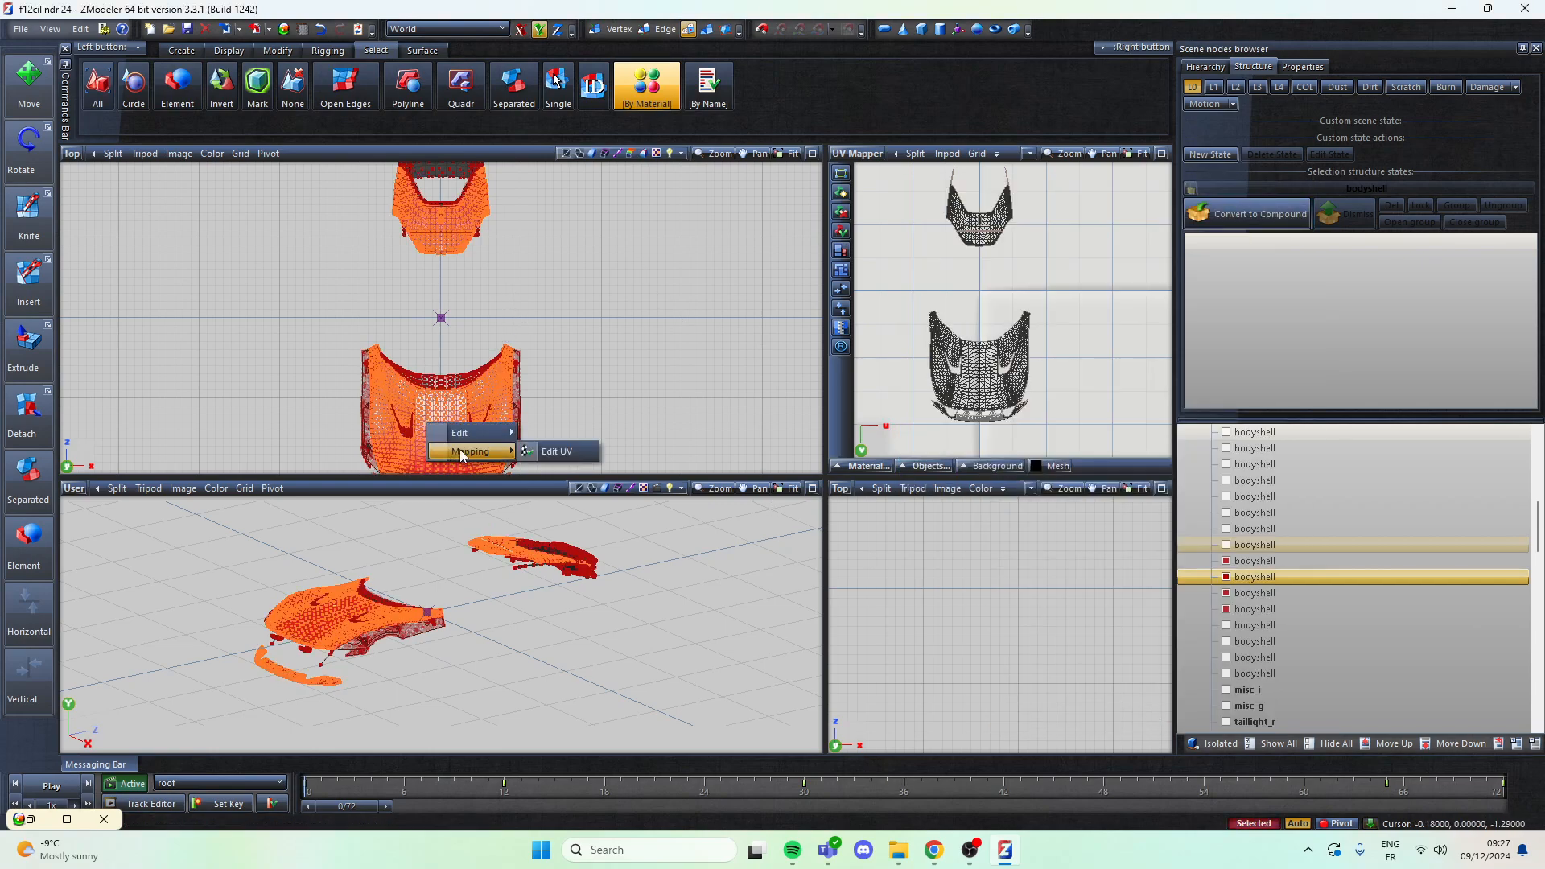
pyautogui.click(547, 452)
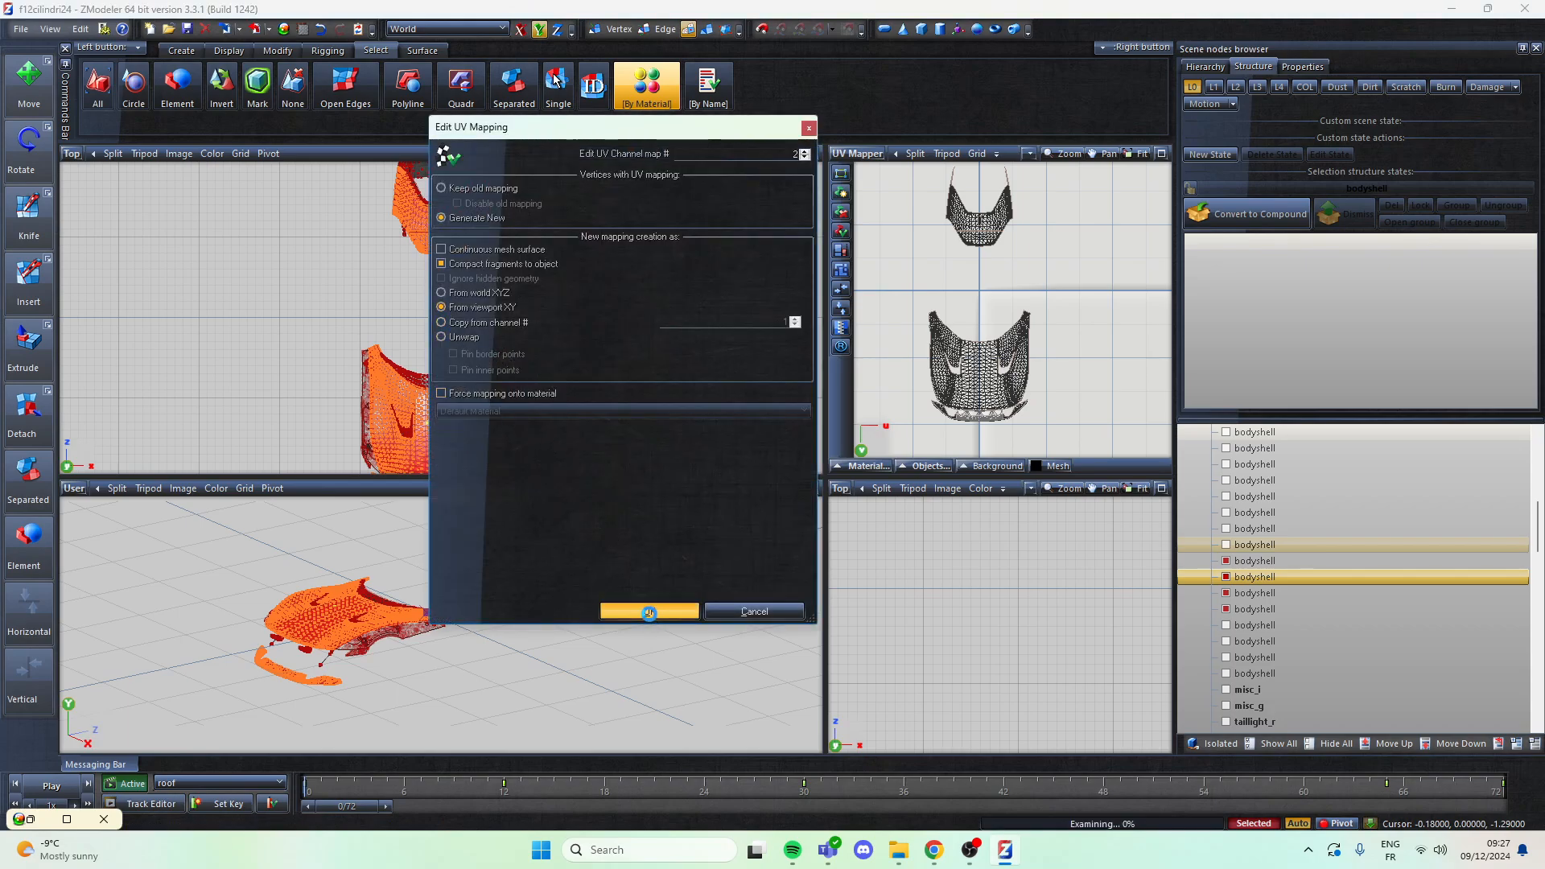
pyautogui.click(649, 611)
pyautogui.scroll(3, 953, 427)
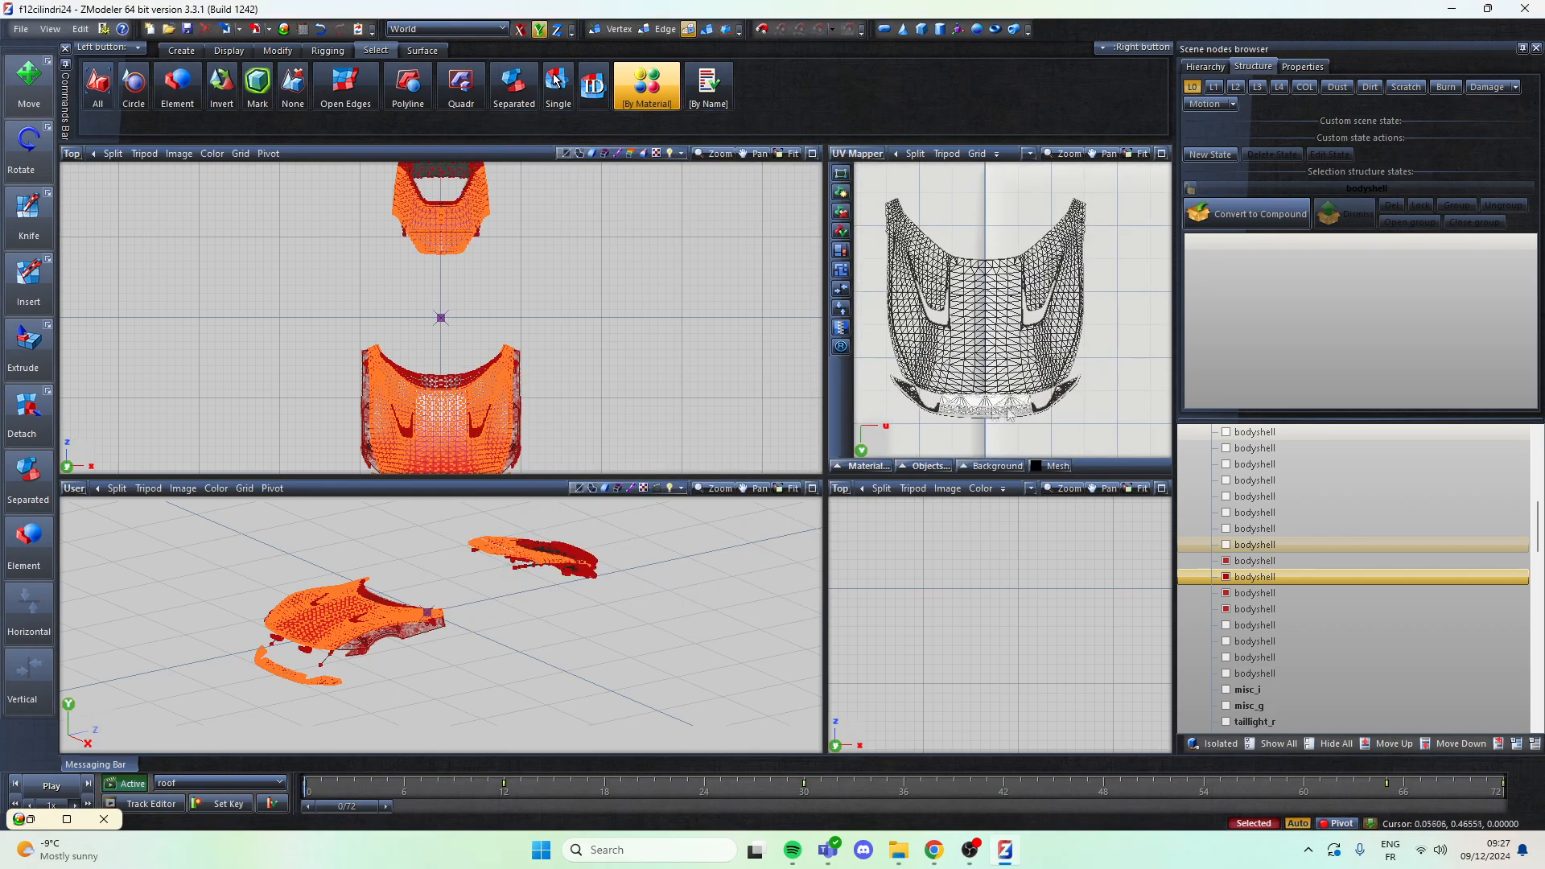
pyautogui.scroll(4, 1008, 421)
pyautogui.scroll(-4, 1078, 405)
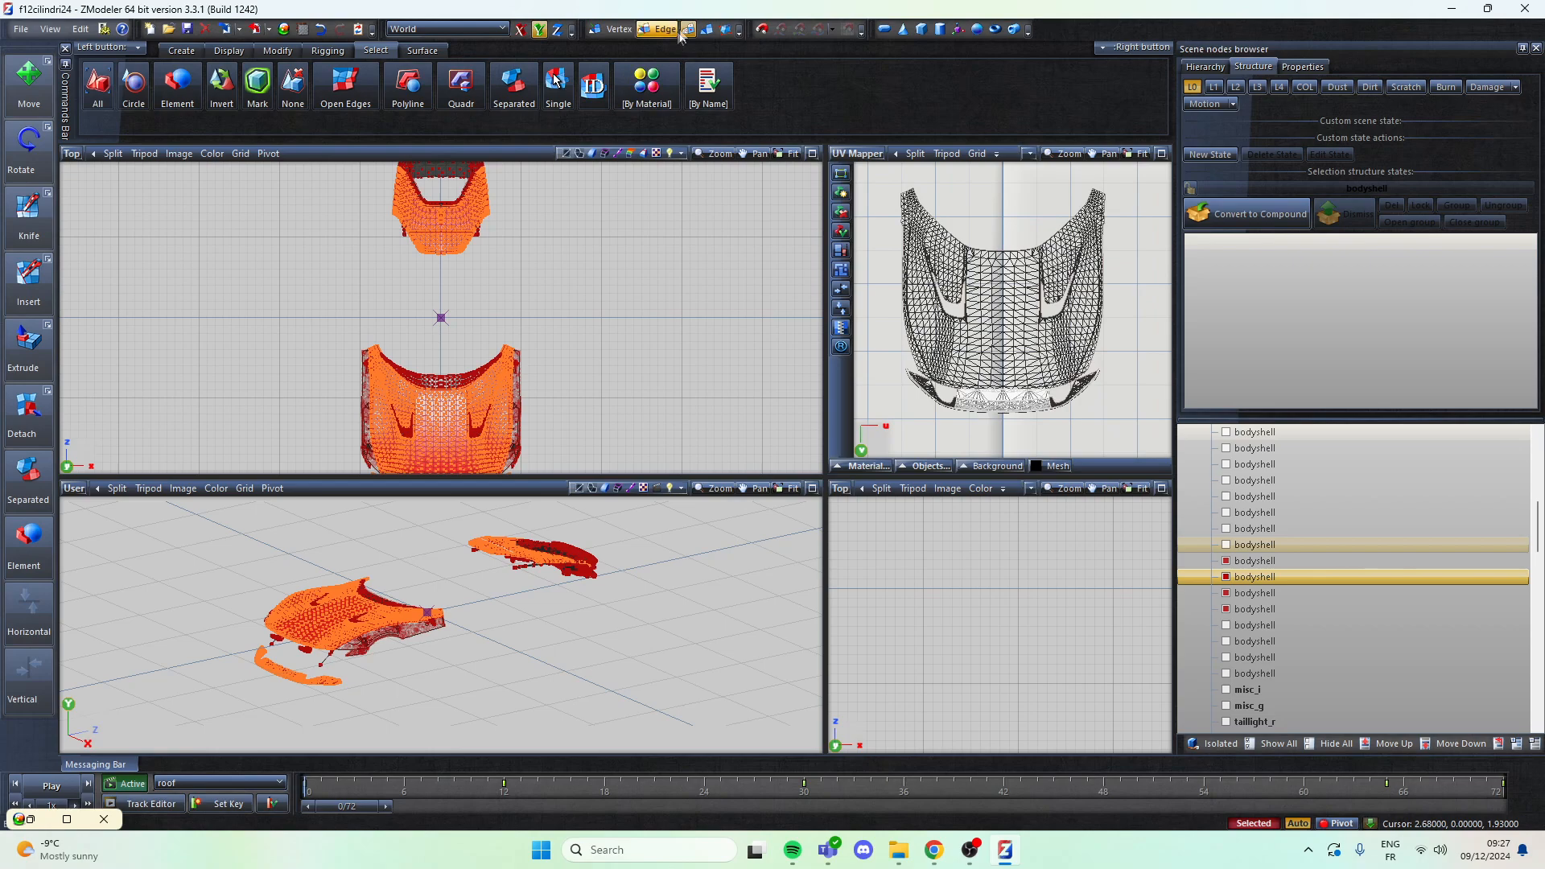
pyautogui.click(707, 31)
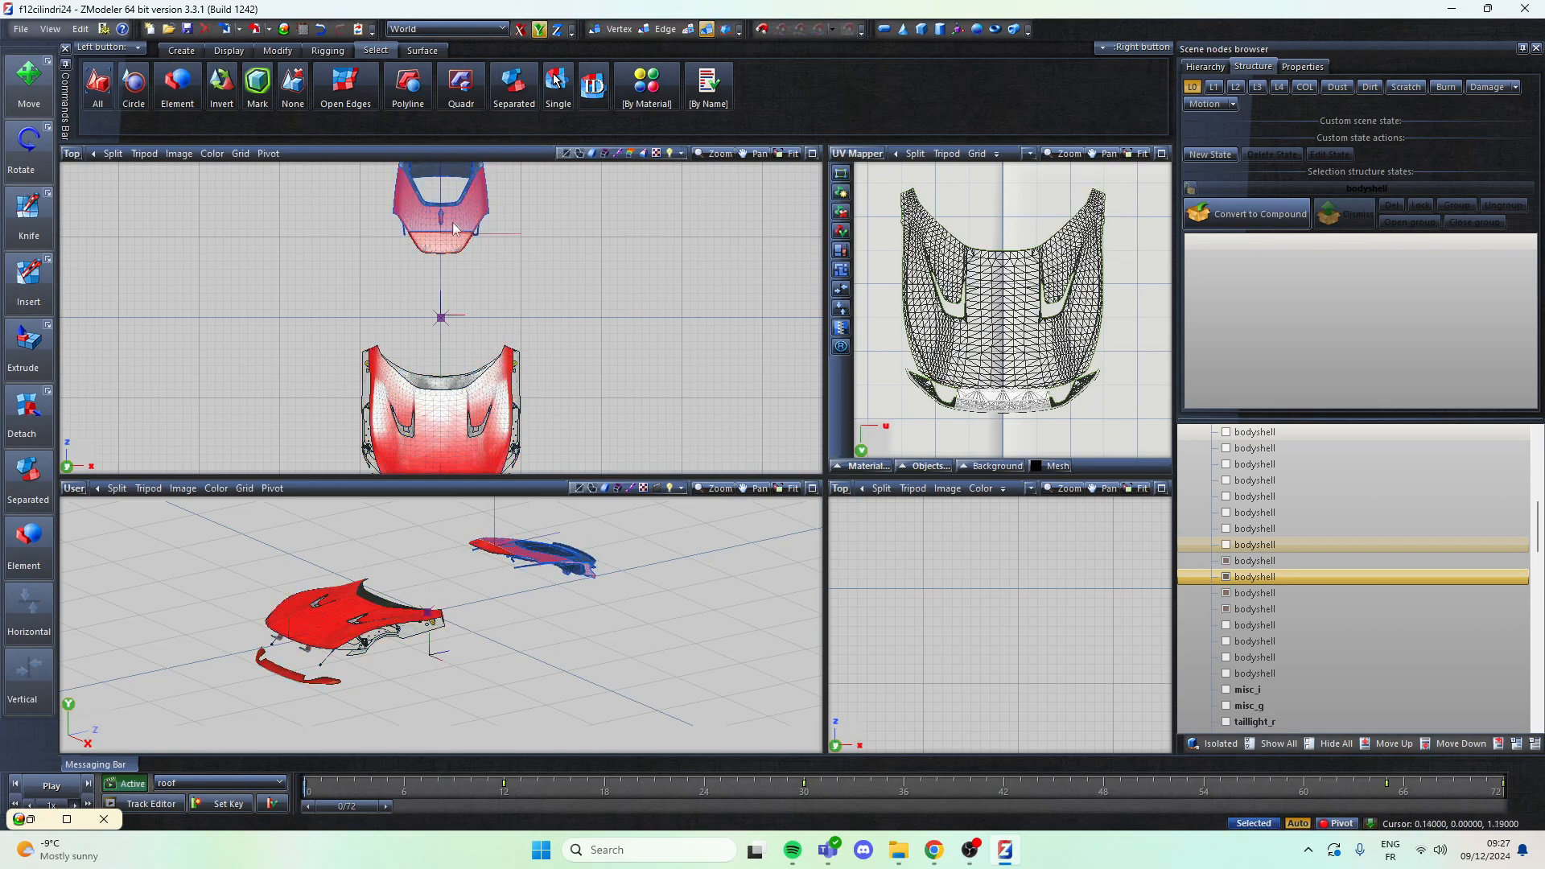
# Step: Select the four displayed bodyshell sub-parts in the scene list and hide them
pyautogui.click(1228, 610)
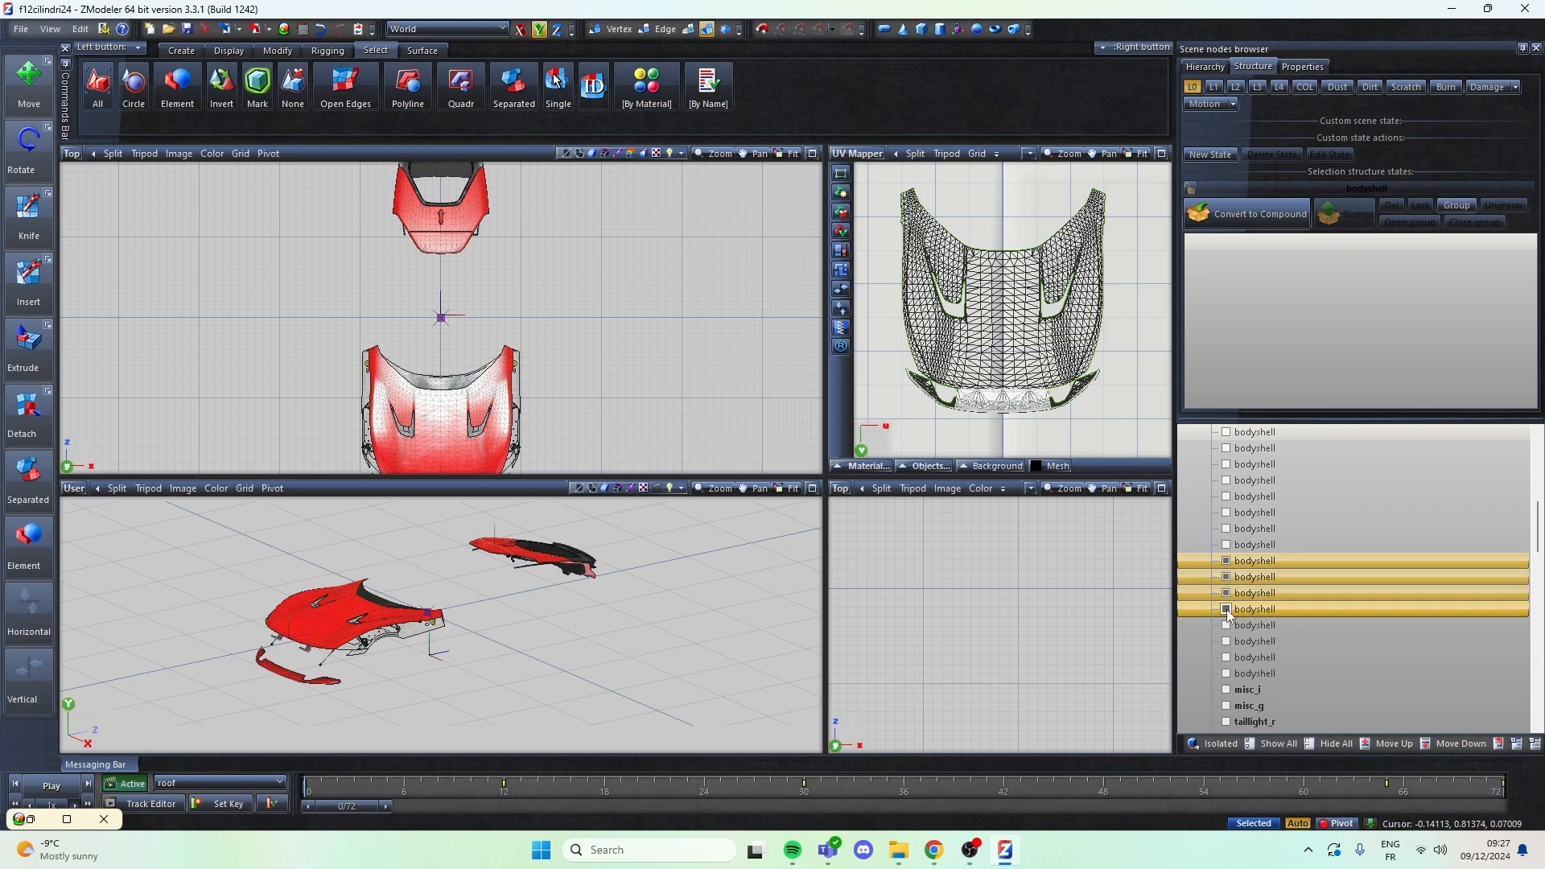
pyautogui.scroll(-6, 1294, 581)
pyautogui.click(1294, 579)
pyautogui.scroll(-1, 1292, 576)
pyautogui.scroll(6, 1287, 577)
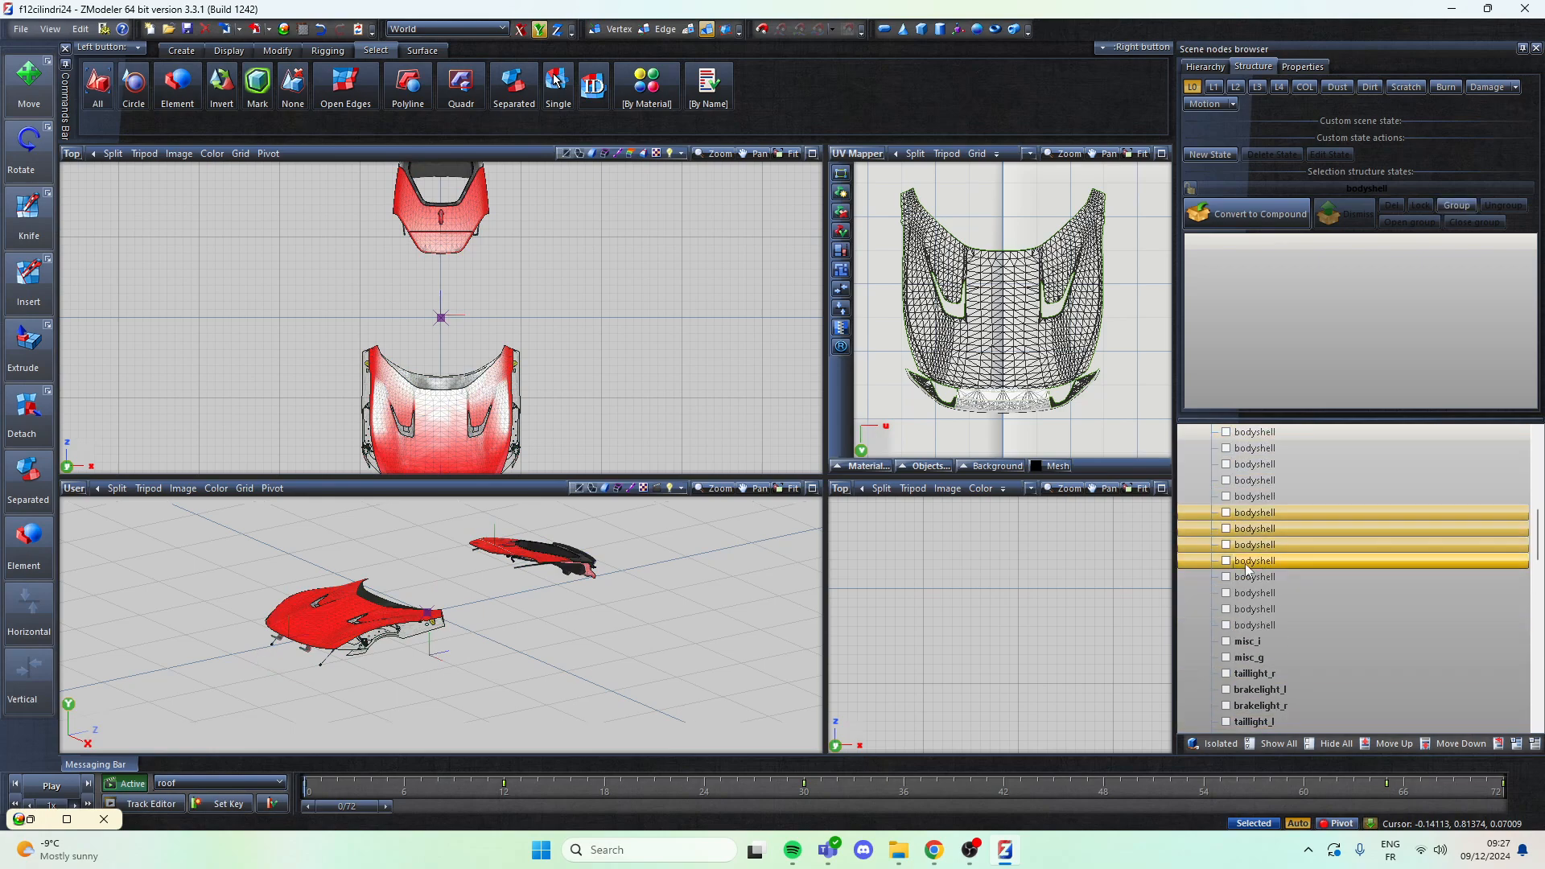
# Step: Switch to the L1 state and select the bonnet and boot polygons that use the f12cilindri24_sign_1 material
pyautogui.click(1217, 87)
pyautogui.moveTo(717, 691); pyautogui.dragTo(162, 507)
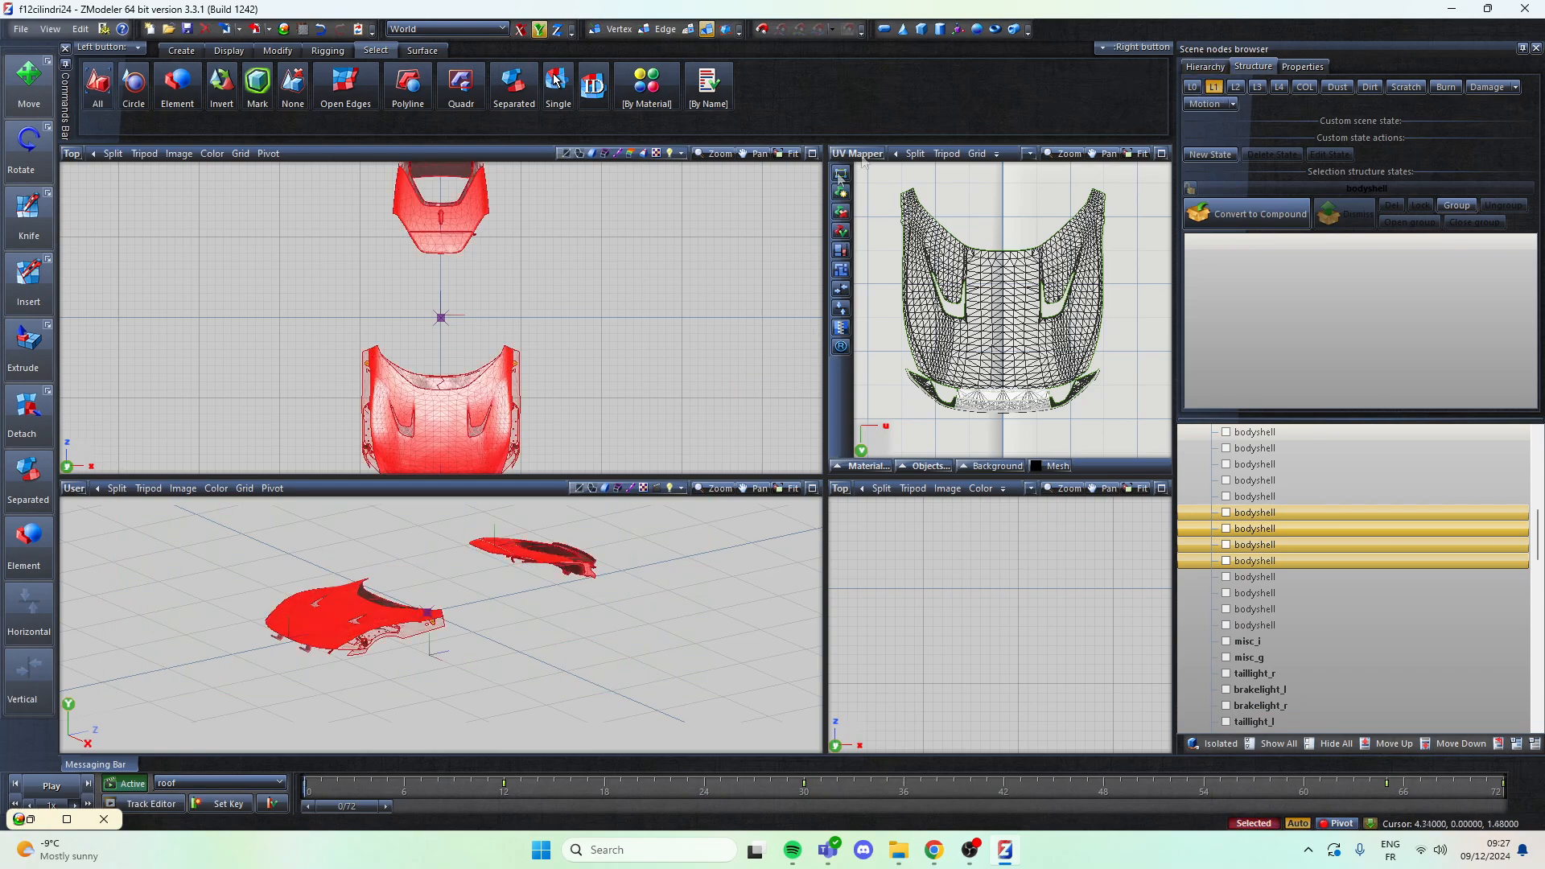
pyautogui.moveTo(641, 512); pyautogui.dragTo(706, 553)
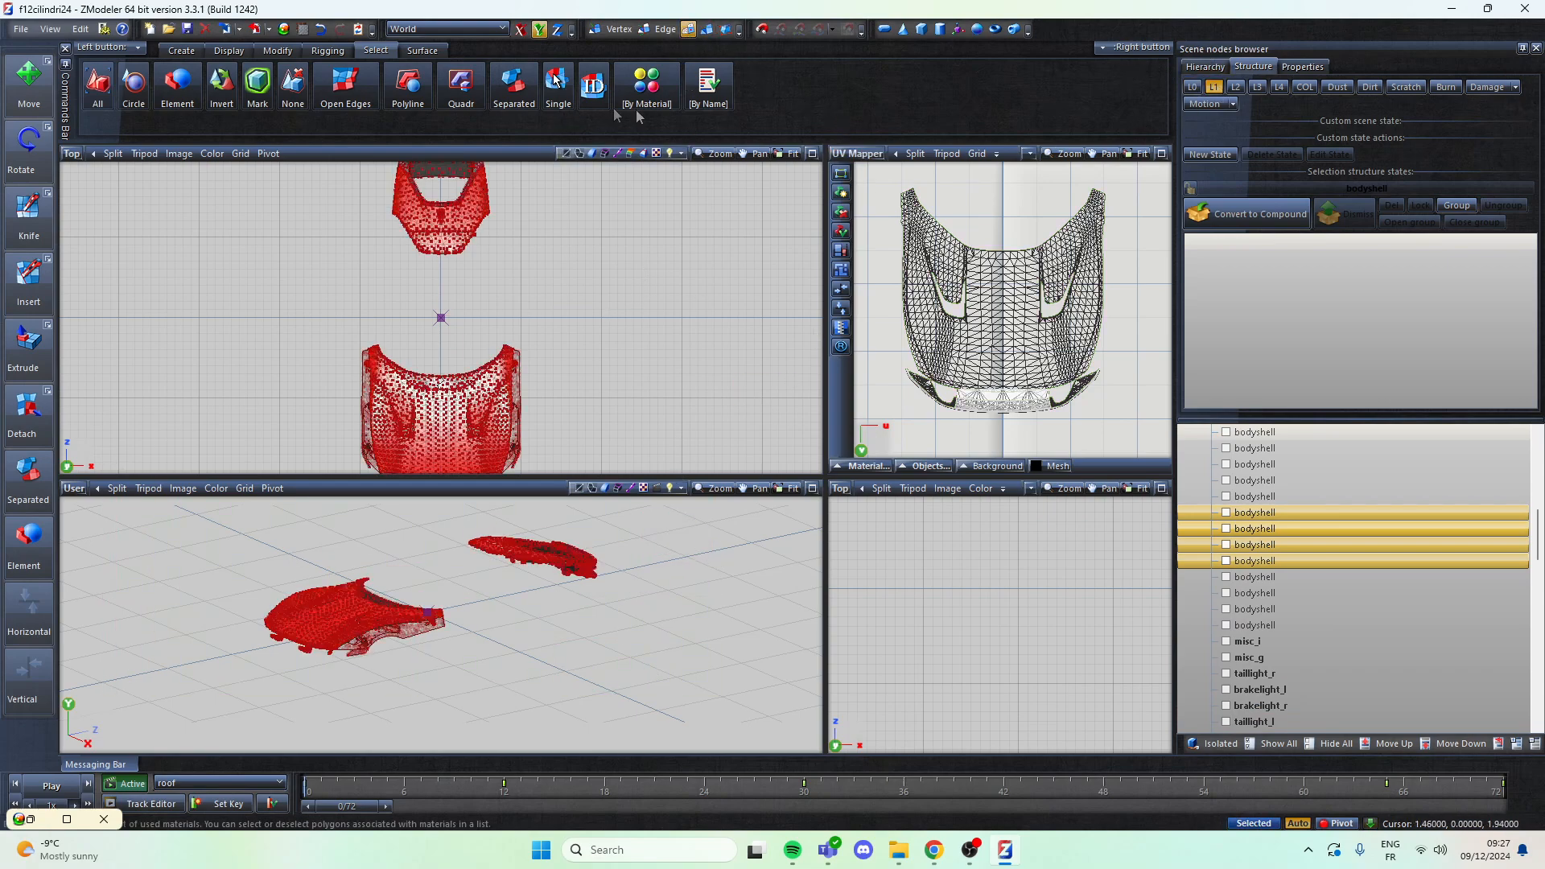
pyautogui.click(636, 100)
pyautogui.click(1032, 276)
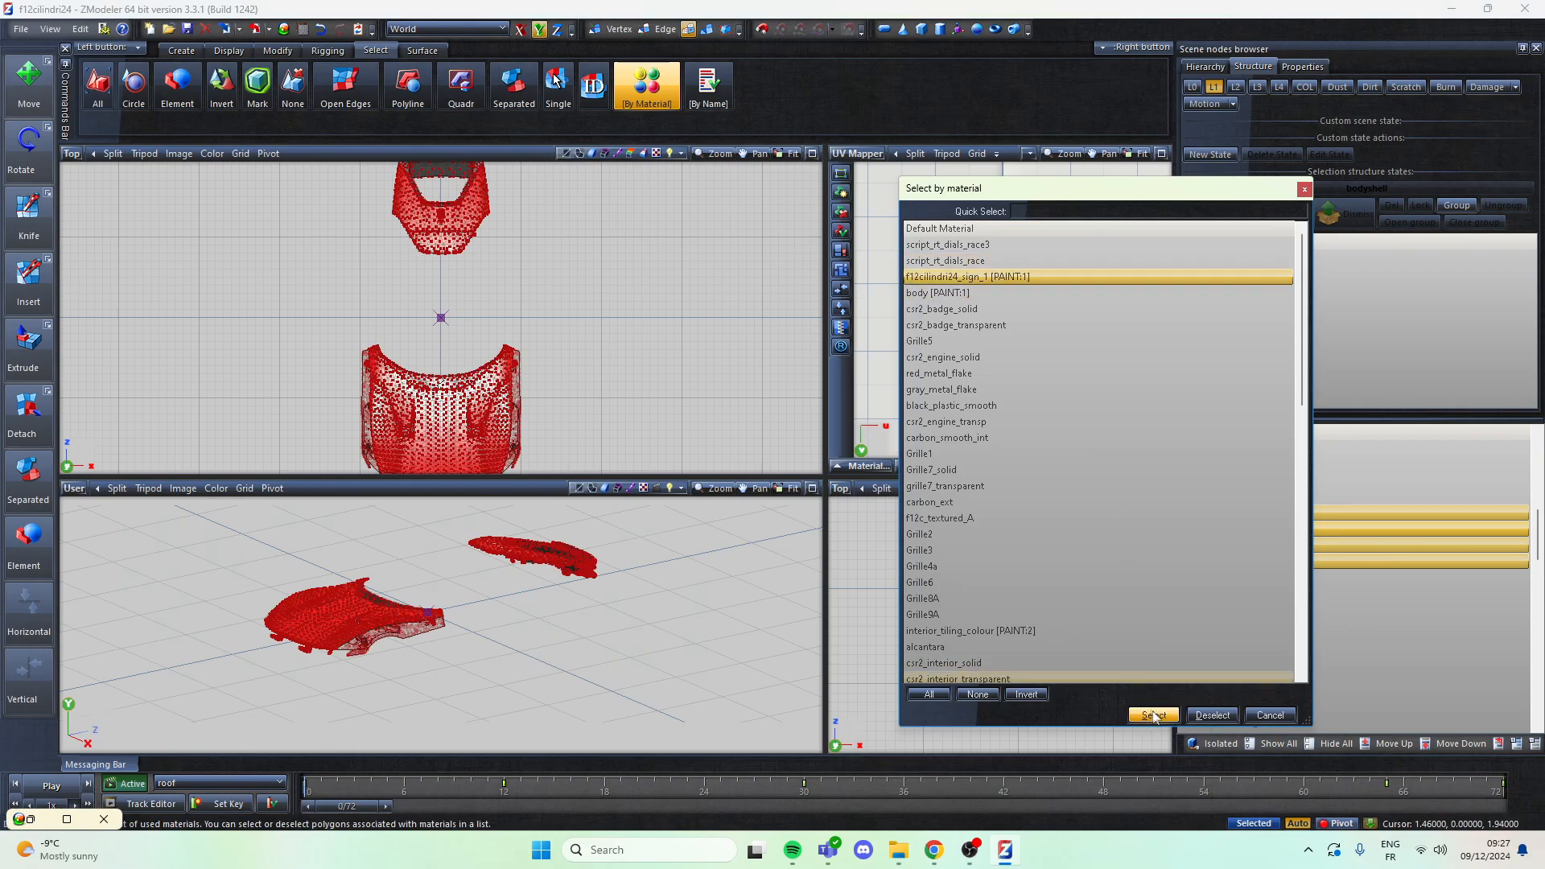
pyautogui.click(1152, 716)
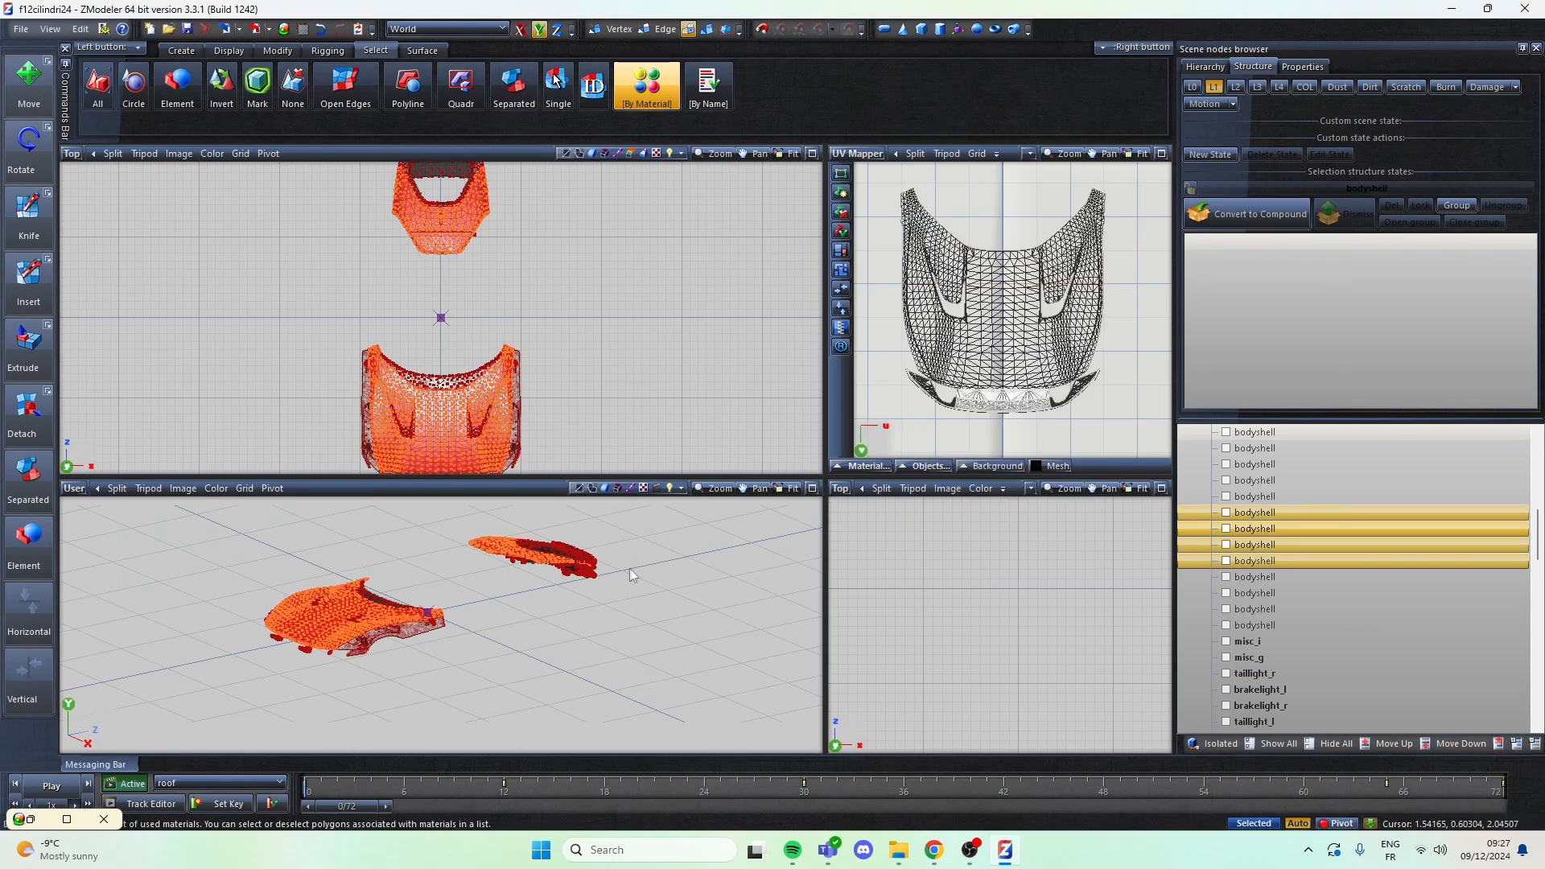
# Step: Generate new channel 2 UV mapping from viewport XY for the selected L1 polygons
pyautogui.rightClick(452, 411)
pyautogui.click(574, 435)
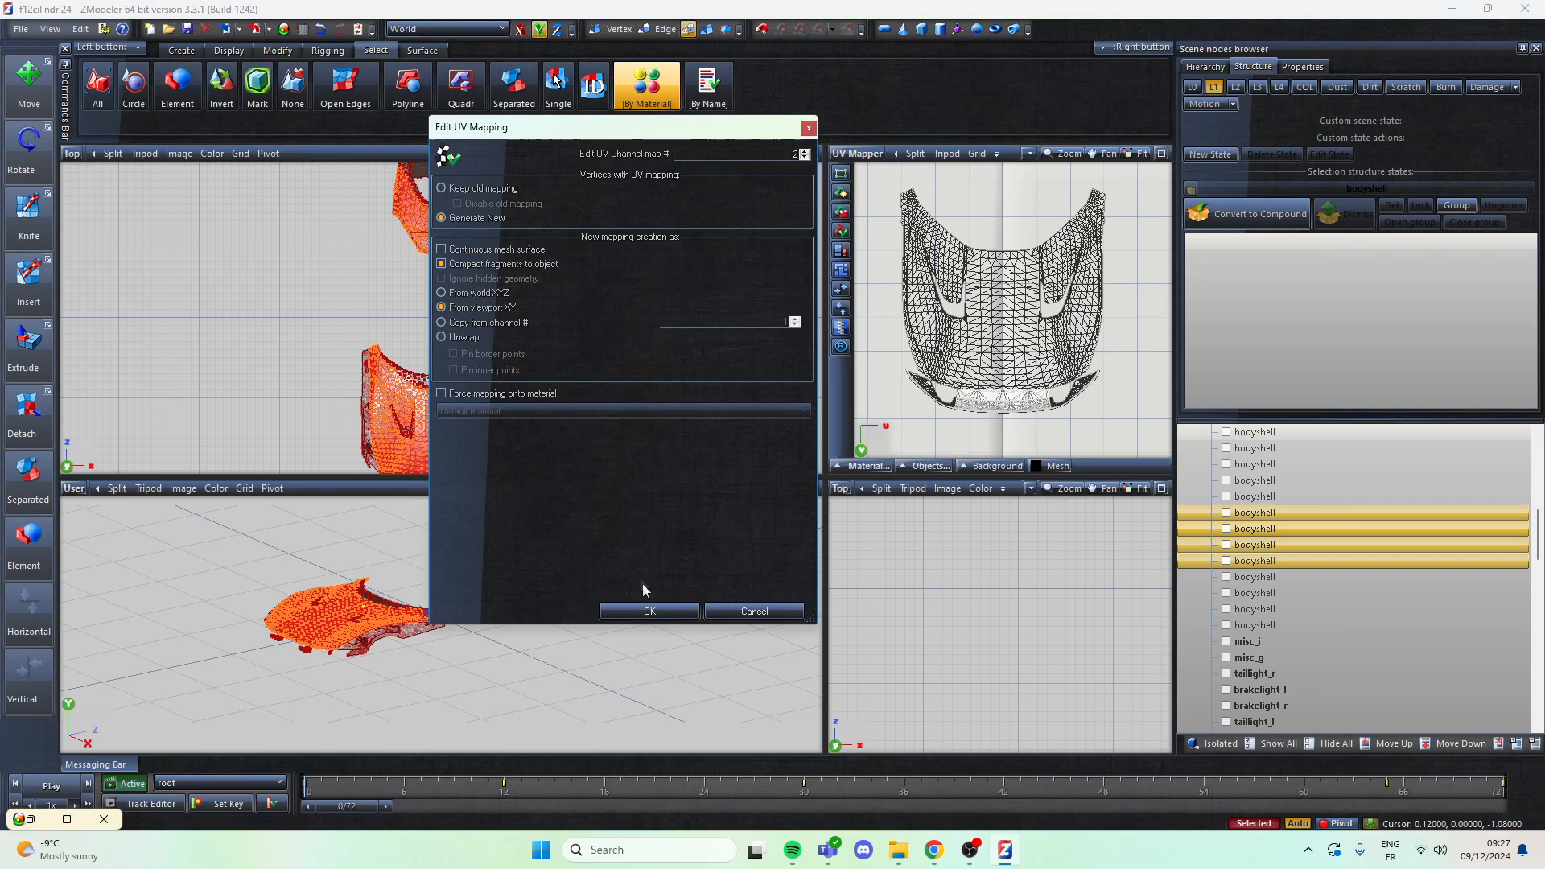
pyautogui.click(649, 611)
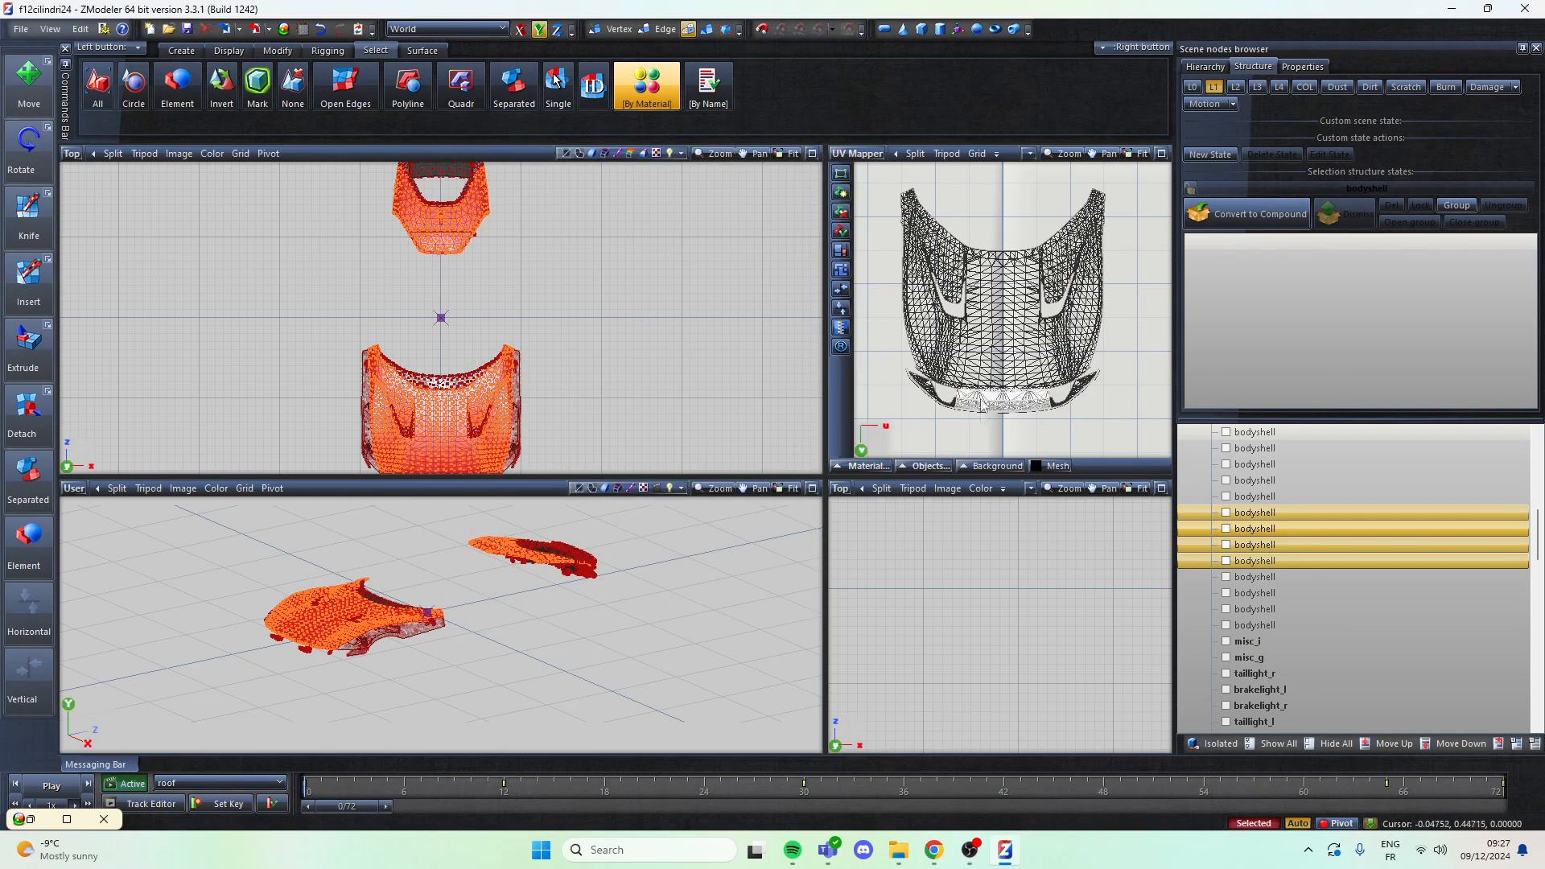
pyautogui.scroll(-5, 983, 406)
# Step: Switch to the L2 state, select the f12cilindri24_sign_1 polygons and generate their channel 2 UV mapping from viewport XY
pyautogui.click(1236, 87)
pyautogui.click(452, 411)
pyautogui.click(1153, 715)
pyautogui.rightClick(453, 411)
pyautogui.click(574, 435)
pyautogui.click(649, 612)
# Step: Select the bonnet and boot UV layouts and move them horizontally to beside the two side panel layouts
pyautogui.click(1254, 823)
pyautogui.click(29, 150)
pyautogui.moveTo(977, 362); pyautogui.dragTo(1059, 373)
pyautogui.click(29, 84)
pyautogui.scroll(-2, 910, 333)
pyautogui.click(320, 29)
pyautogui.scroll(1, 1018, 387)
pyautogui.moveTo(967, 309); pyautogui.dragTo(882, 282, button='middle')
pyautogui.scroll(3, 1051, 392)
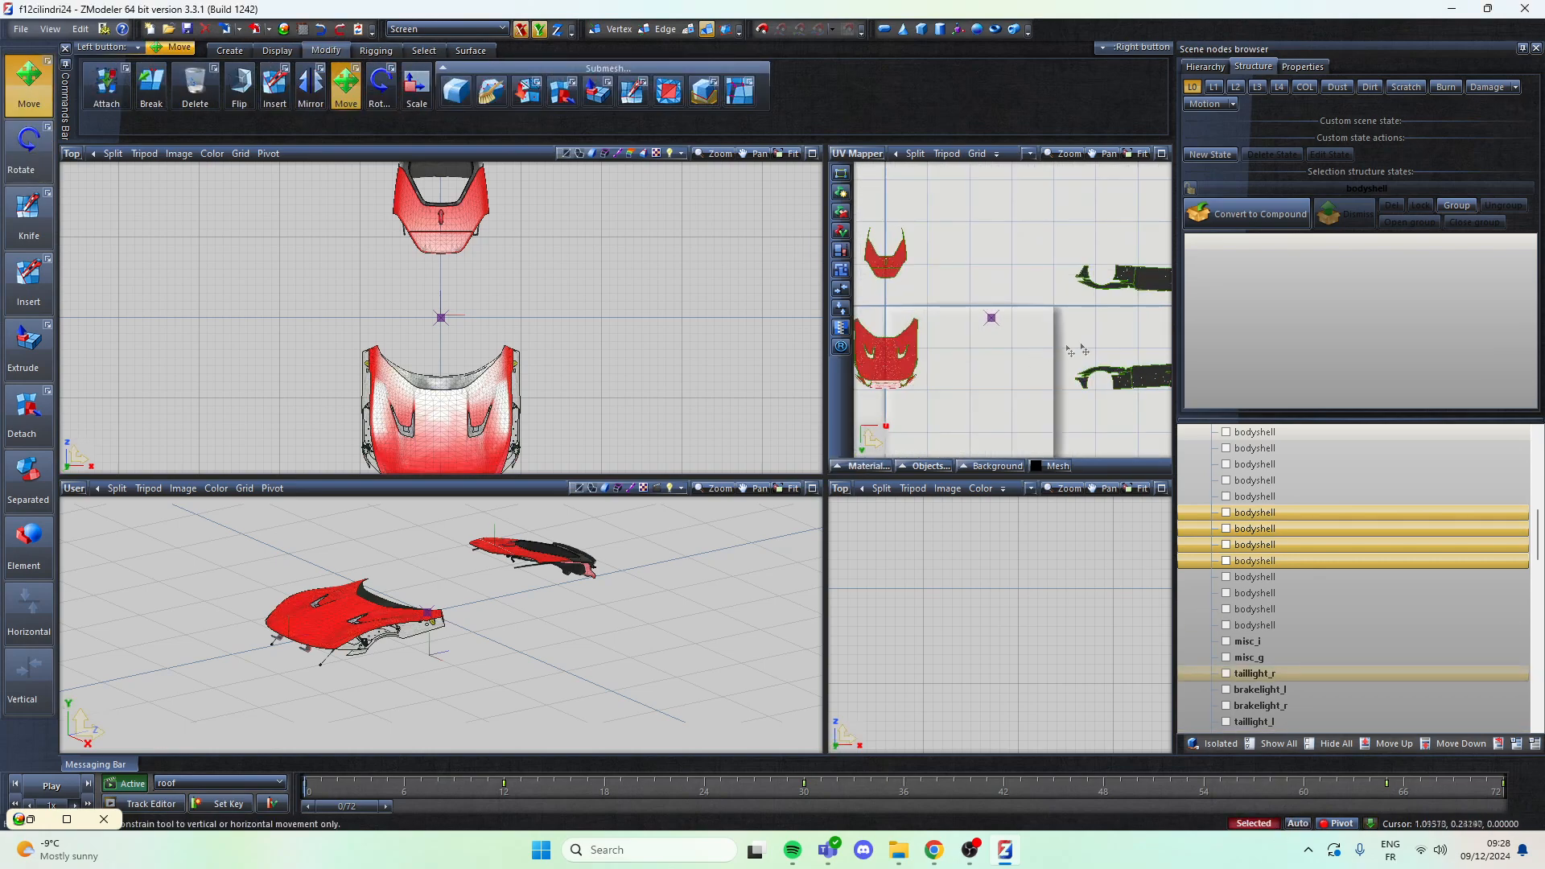
pyautogui.scroll(-1, 1069, 352)
pyautogui.moveTo(976, 348); pyautogui.dragTo(1057, 345)
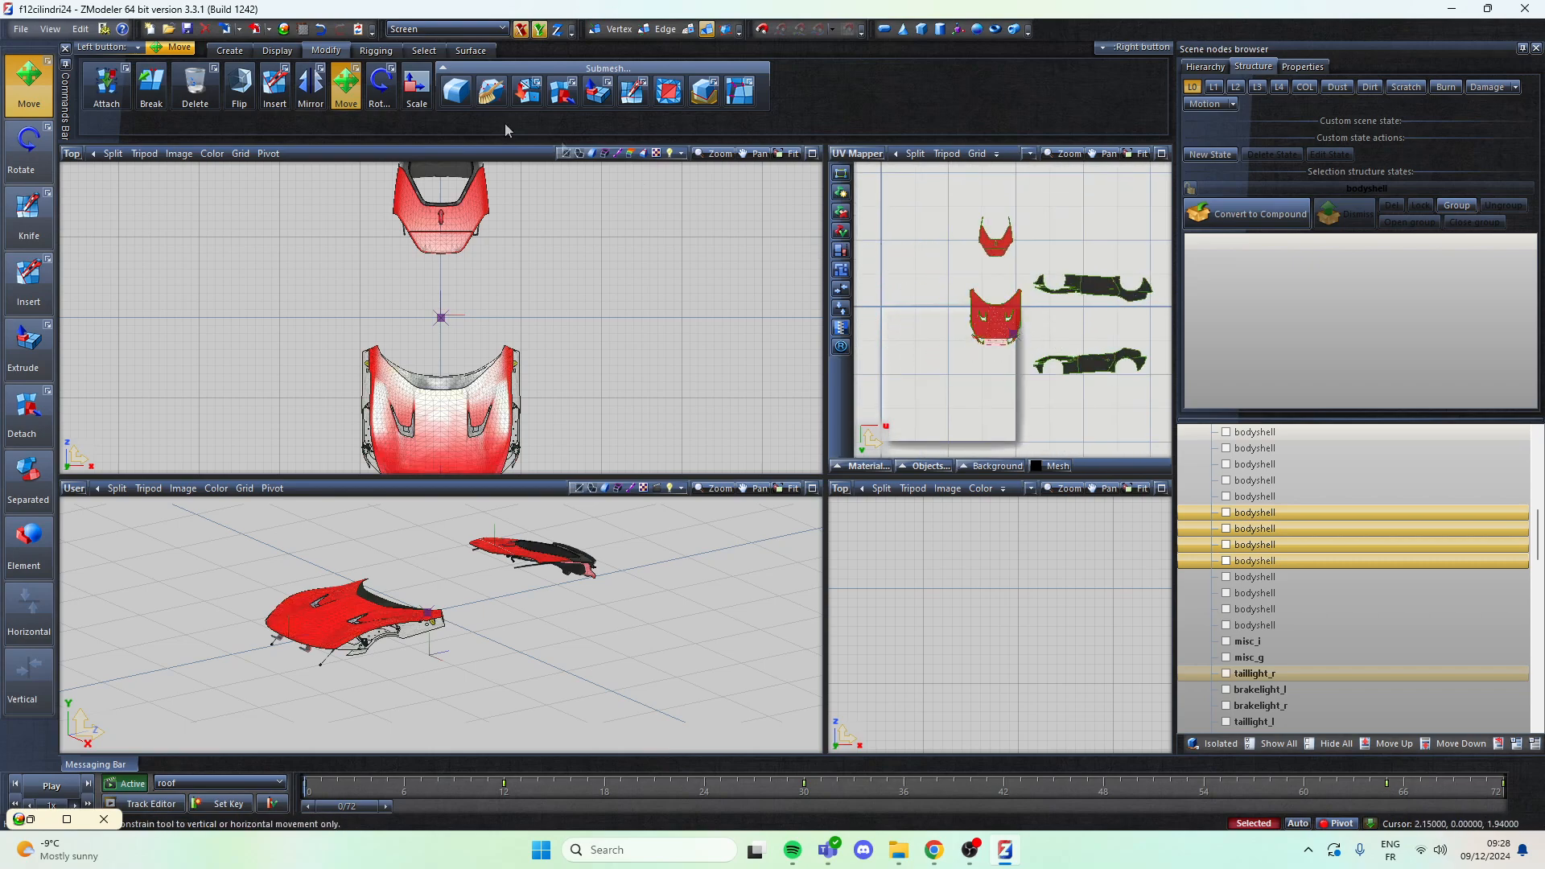
# Step: Rotate the selected bonnet and boot UV layouts by 90 degrees
pyautogui.click(381, 87)
pyautogui.scroll(1, 1138, 311)
pyautogui.scroll(1, 1138, 311)
pyautogui.rightClick(1024, 359)
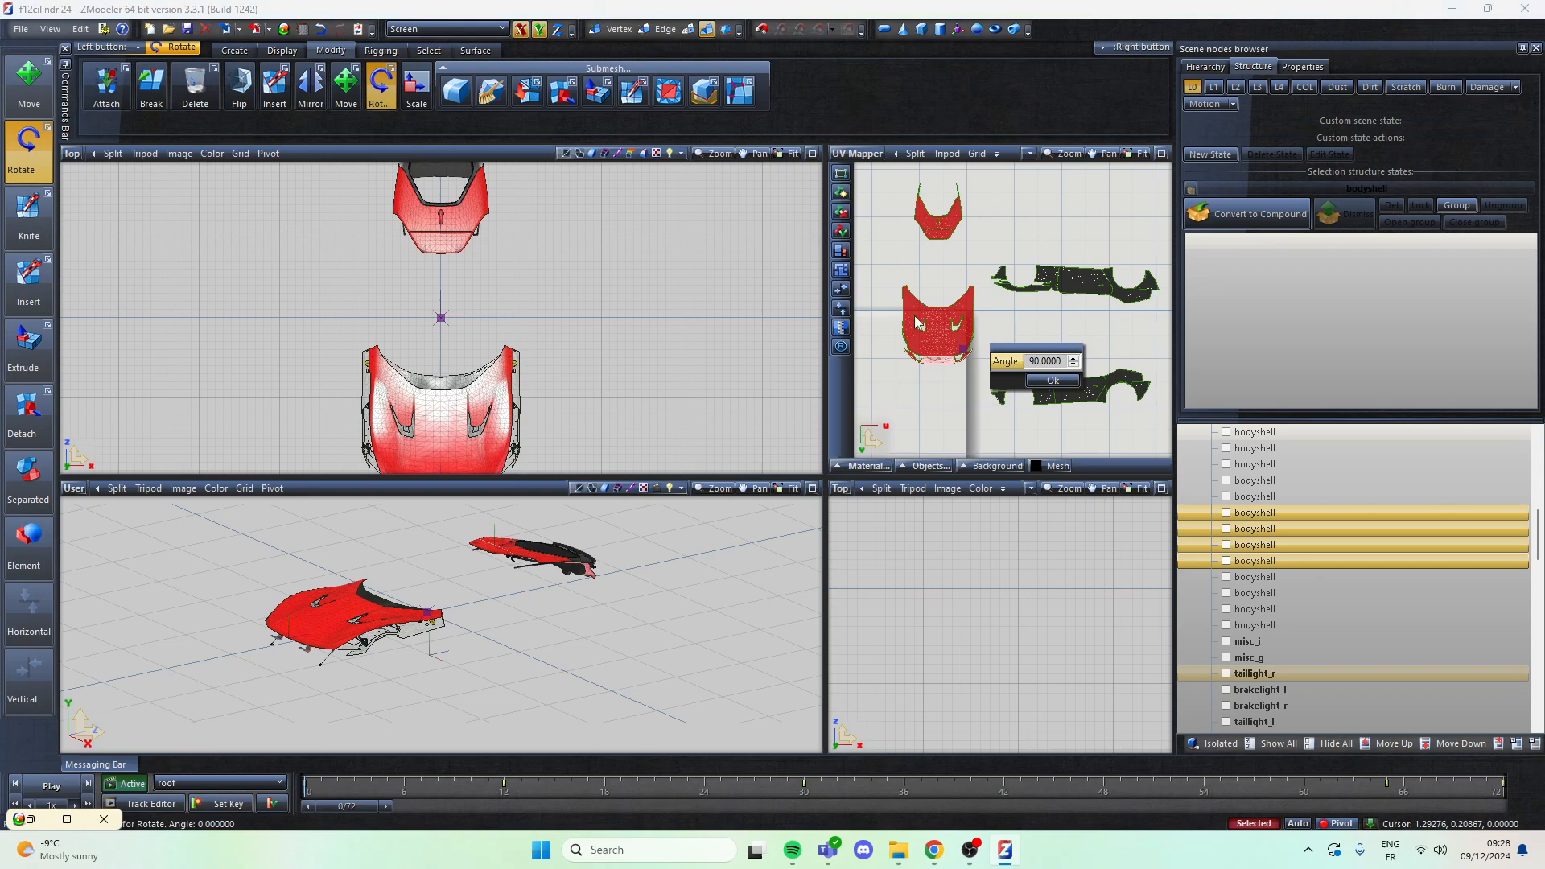
pyautogui.click(1052, 380)
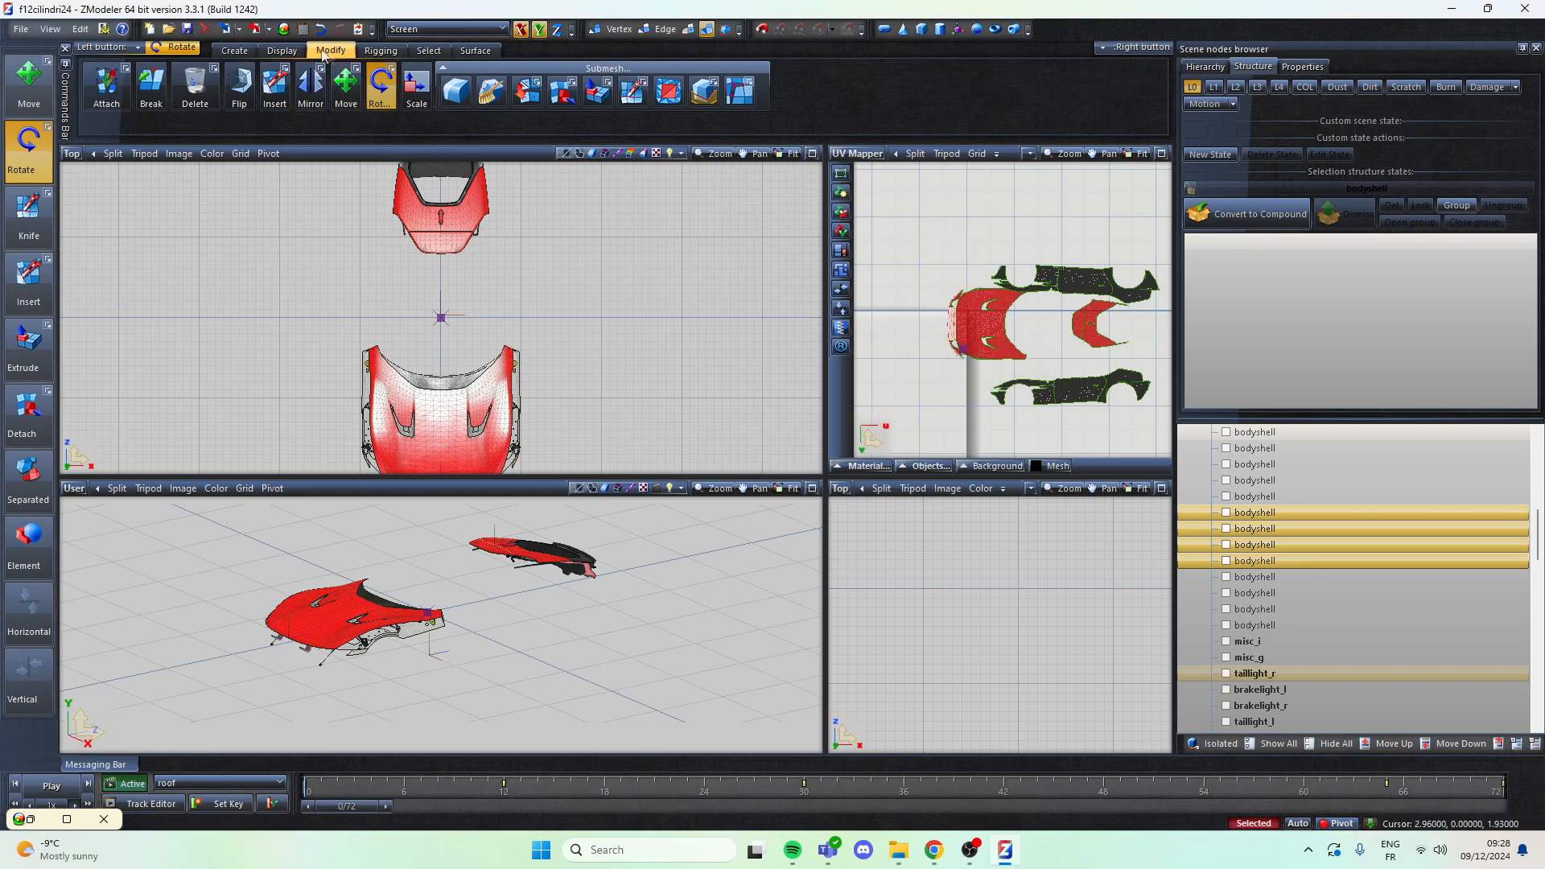
# Step: Move the rotated bonnet and boot UV layouts into the gap between the two side panel layouts
pyautogui.click(346, 87)
pyautogui.scroll(1, 917, 322)
pyautogui.scroll(3, 957, 319)
pyautogui.moveTo(970, 344); pyautogui.dragTo(1011, 363)
pyautogui.scroll(8, 1109, 372)
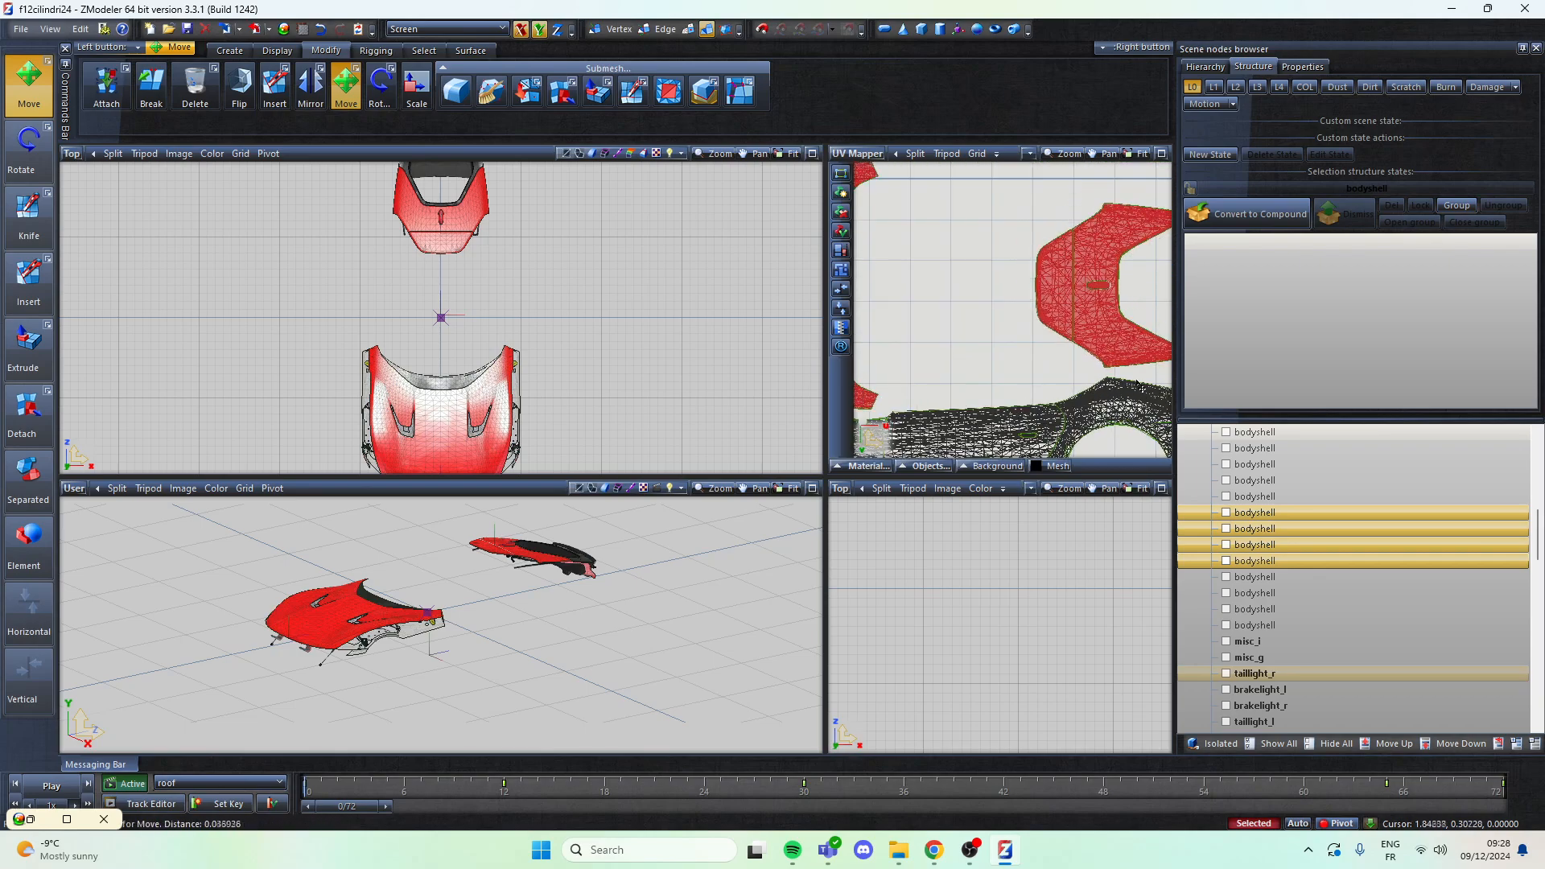
# Step: Nudge the bonnet and boot UV layouts to fine-tune their alignment with the edge of the lower side panel layout
pyautogui.scroll(6, 1109, 372)
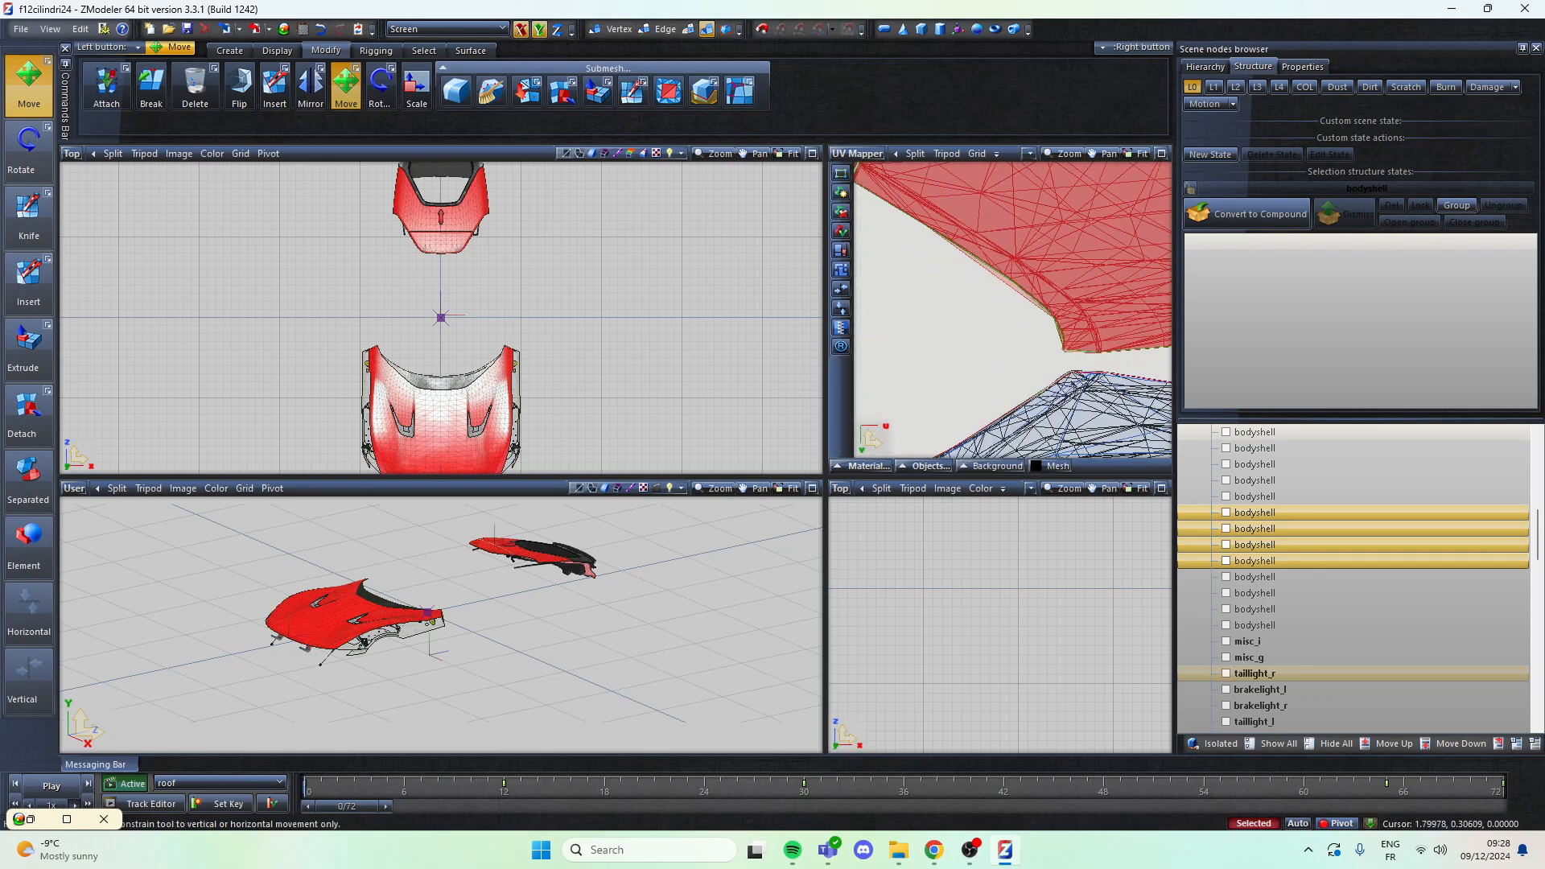
pyautogui.moveTo(1045, 381); pyautogui.dragTo(1040, 385)
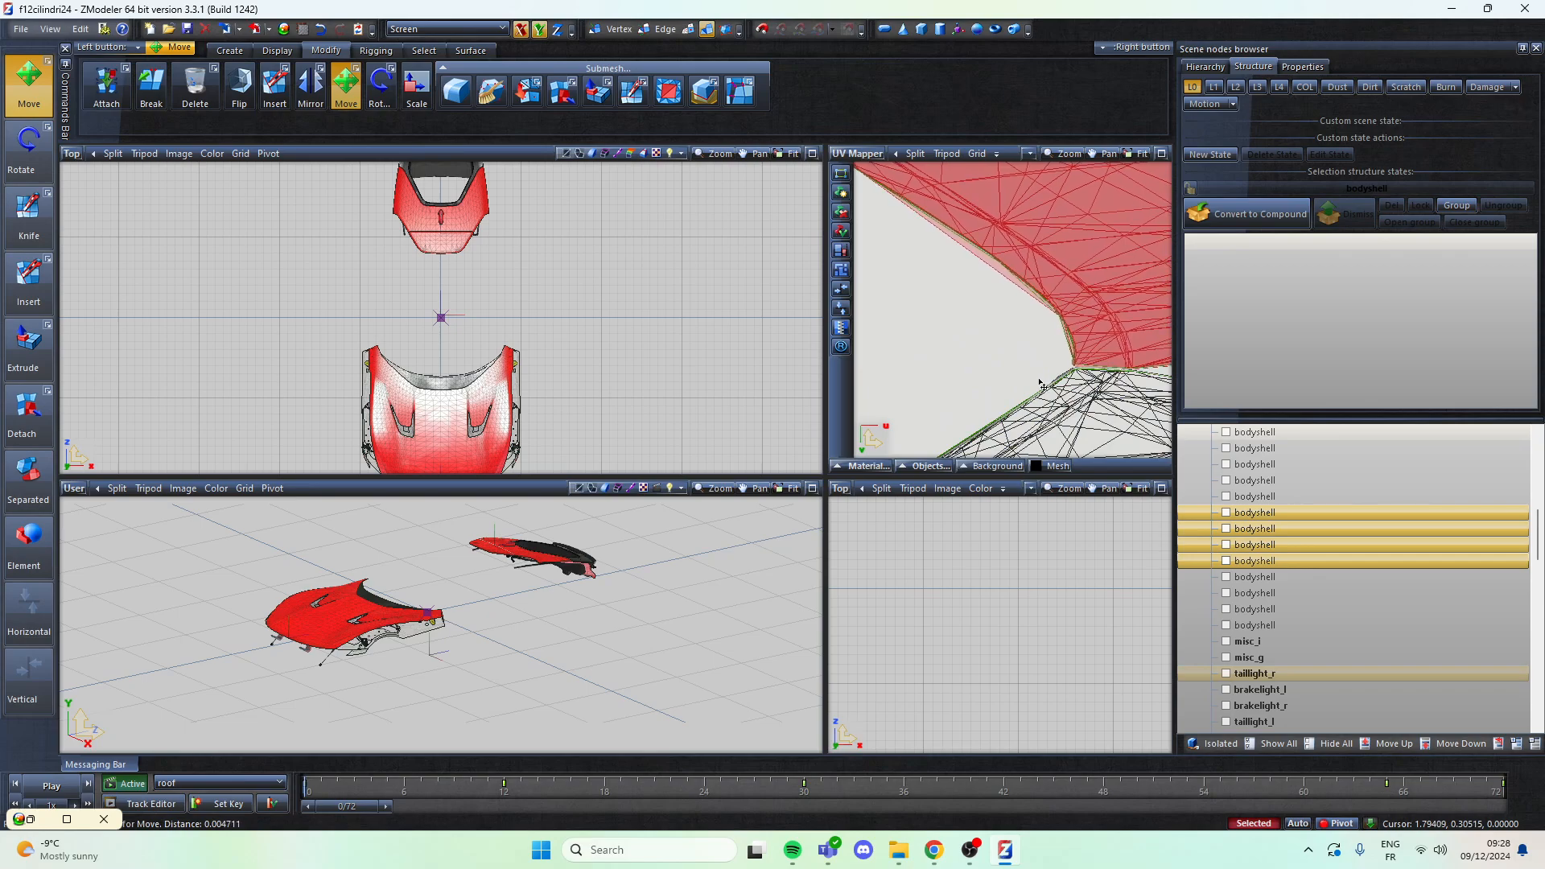
pyautogui.scroll(-8, 1102, 406)
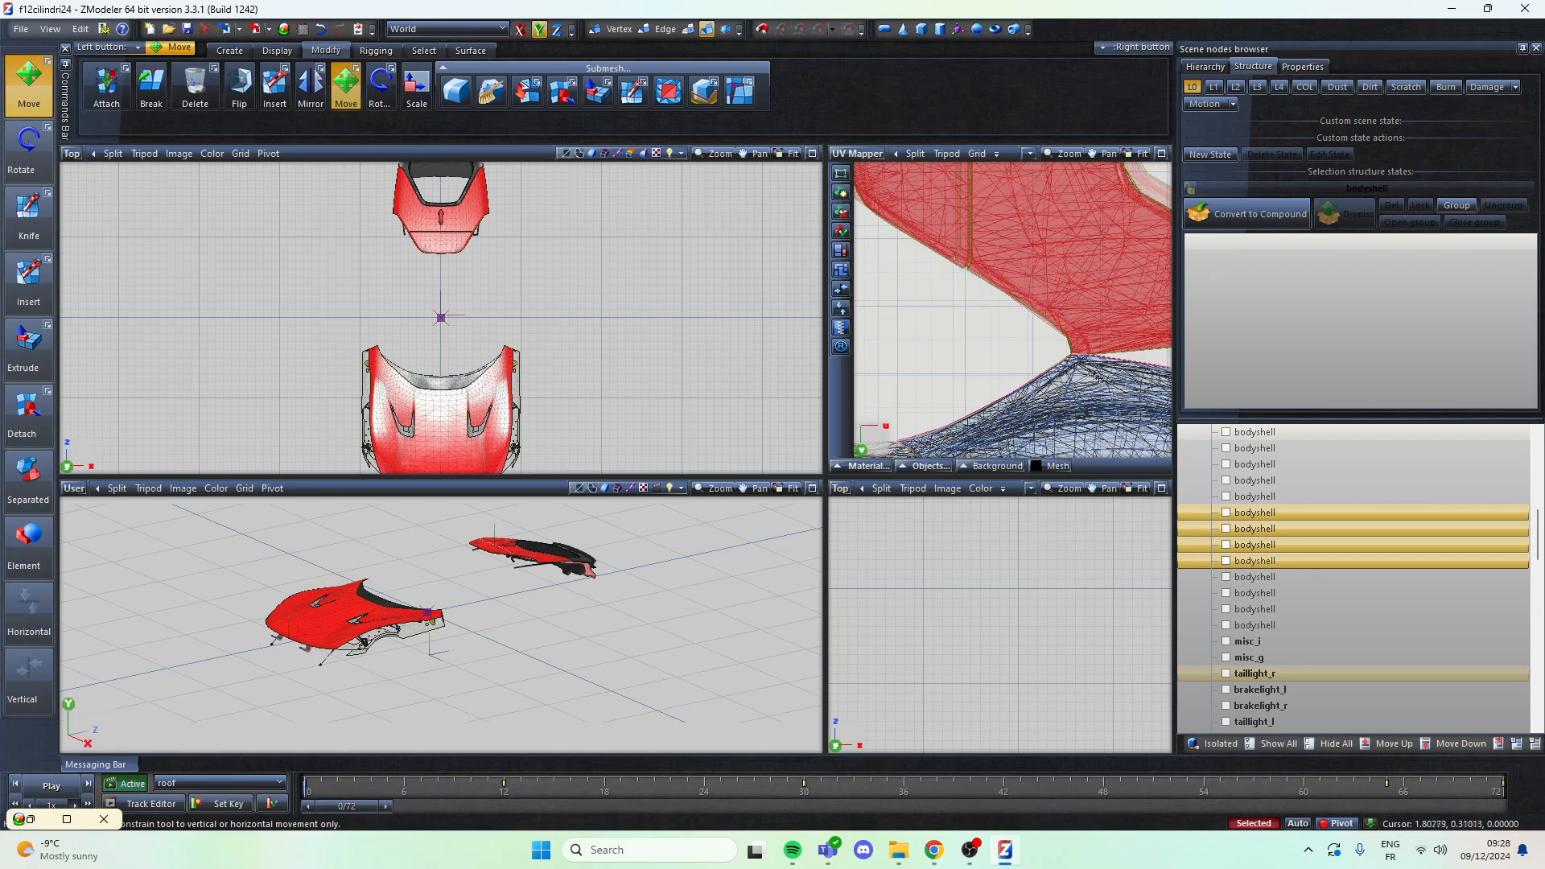
pyautogui.scroll(-3, 1103, 407)
pyautogui.moveTo(1101, 408); pyautogui.dragTo(1098, 412)
# Step: Turn off editing of the selected UV layouts and display the bonnet and boot in the L3 state
pyautogui.scroll(-3, 1100, 314)
pyautogui.scroll(2, 1055, 336)
pyautogui.press('space')
pyautogui.scroll(-3, 1055, 336)
pyautogui.moveTo(663, 306); pyautogui.dragTo(721, 359)
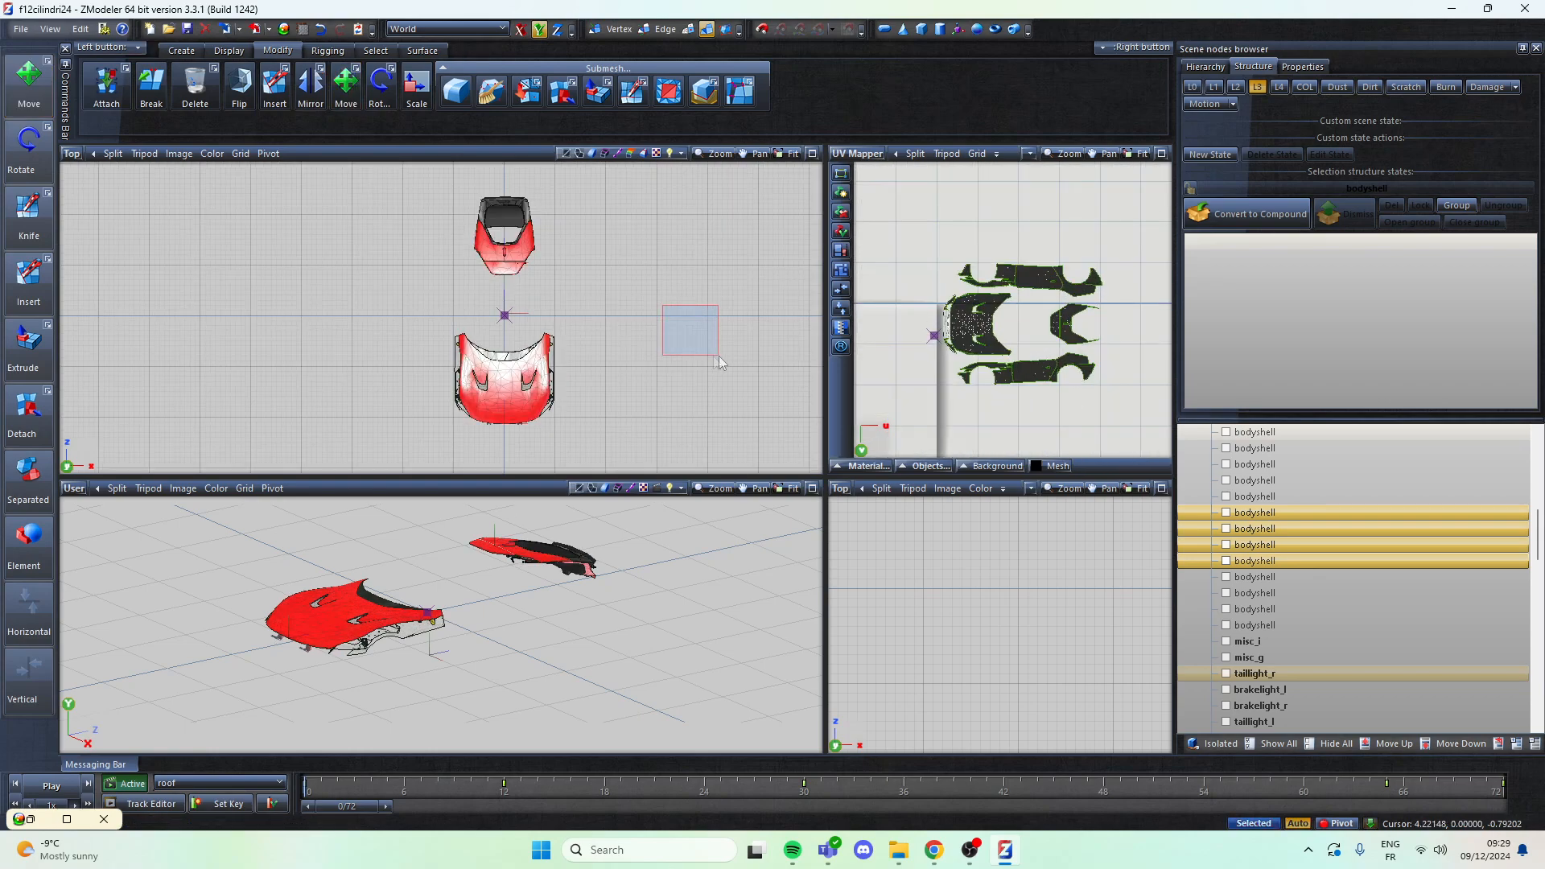
# Step: Hide all parts and display only the rear bumper bodyshell meshes in the User view
pyautogui.click(70, 154)
pyautogui.click(111, 304)
pyautogui.moveTo(335, 290); pyautogui.dragTo(427, 294, button='middle')
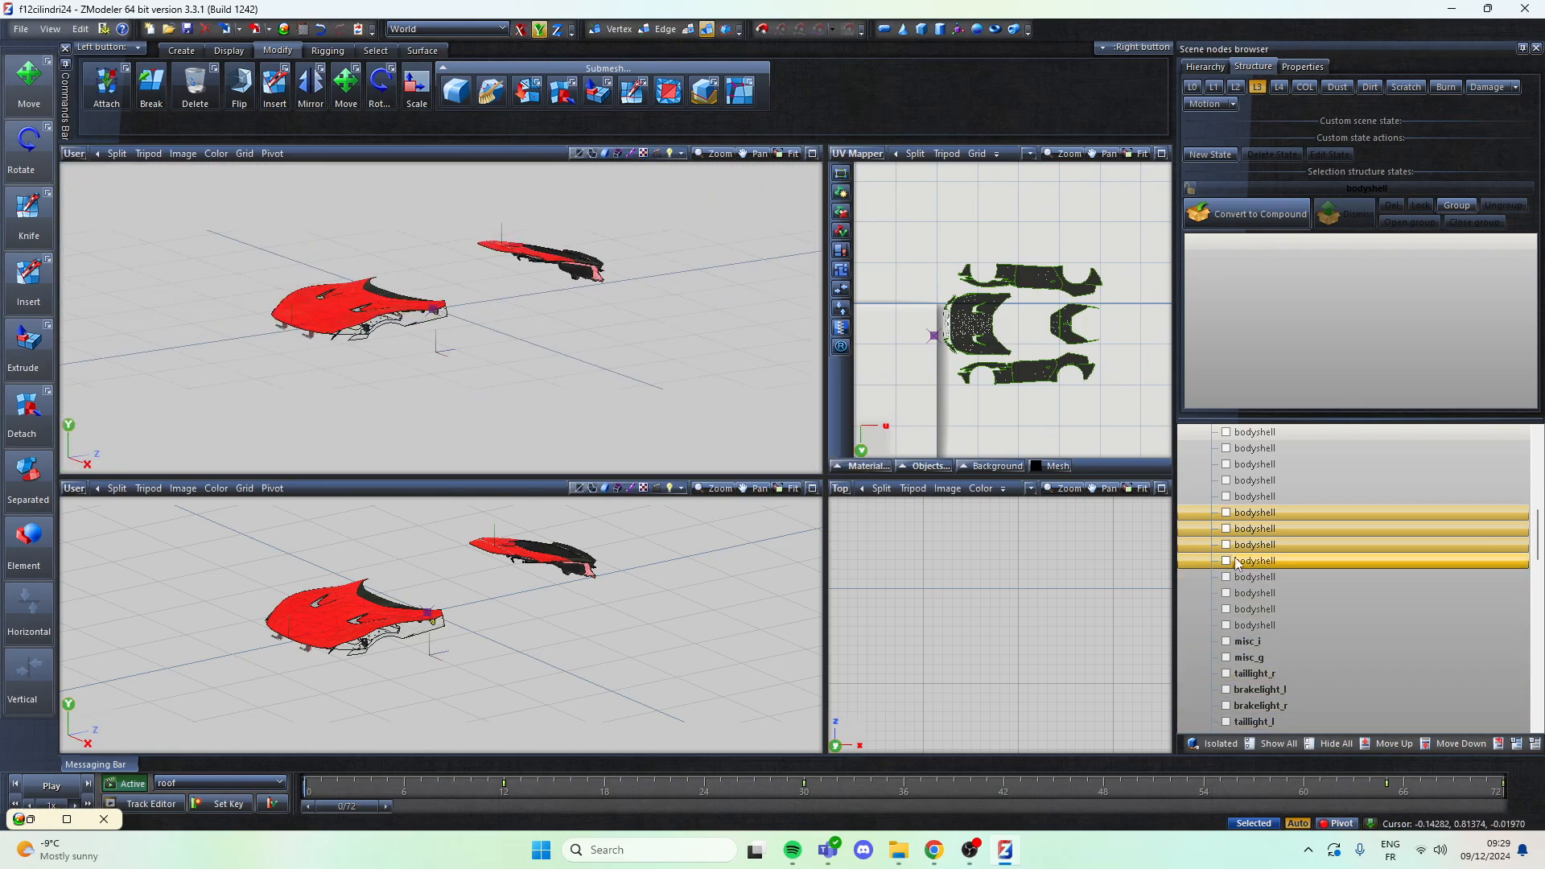
pyautogui.click(1256, 577)
pyautogui.click(1328, 745)
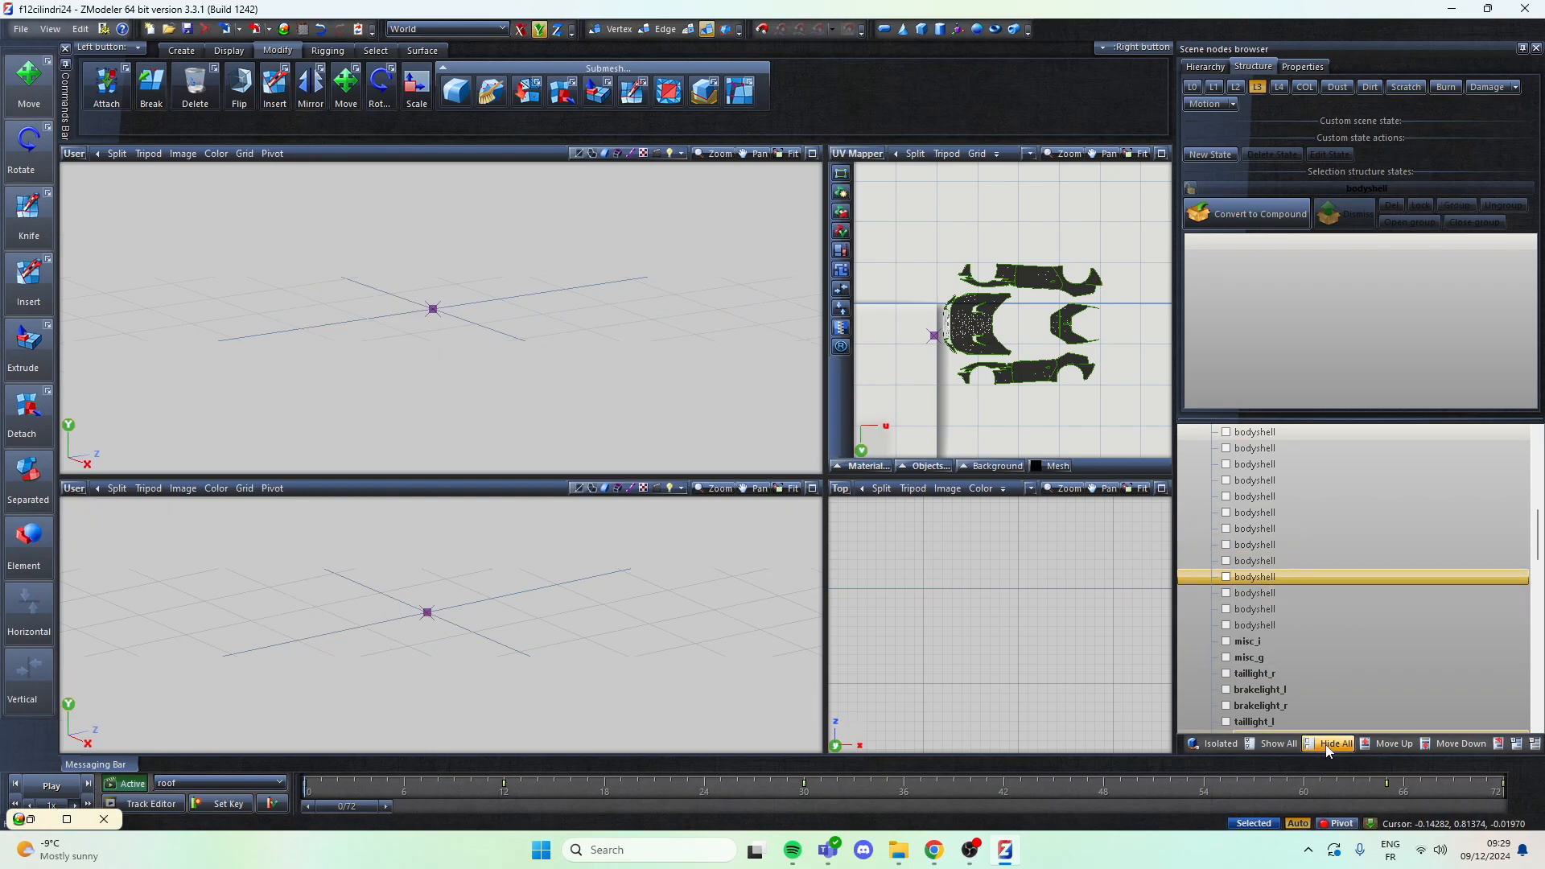
pyautogui.click(1227, 577)
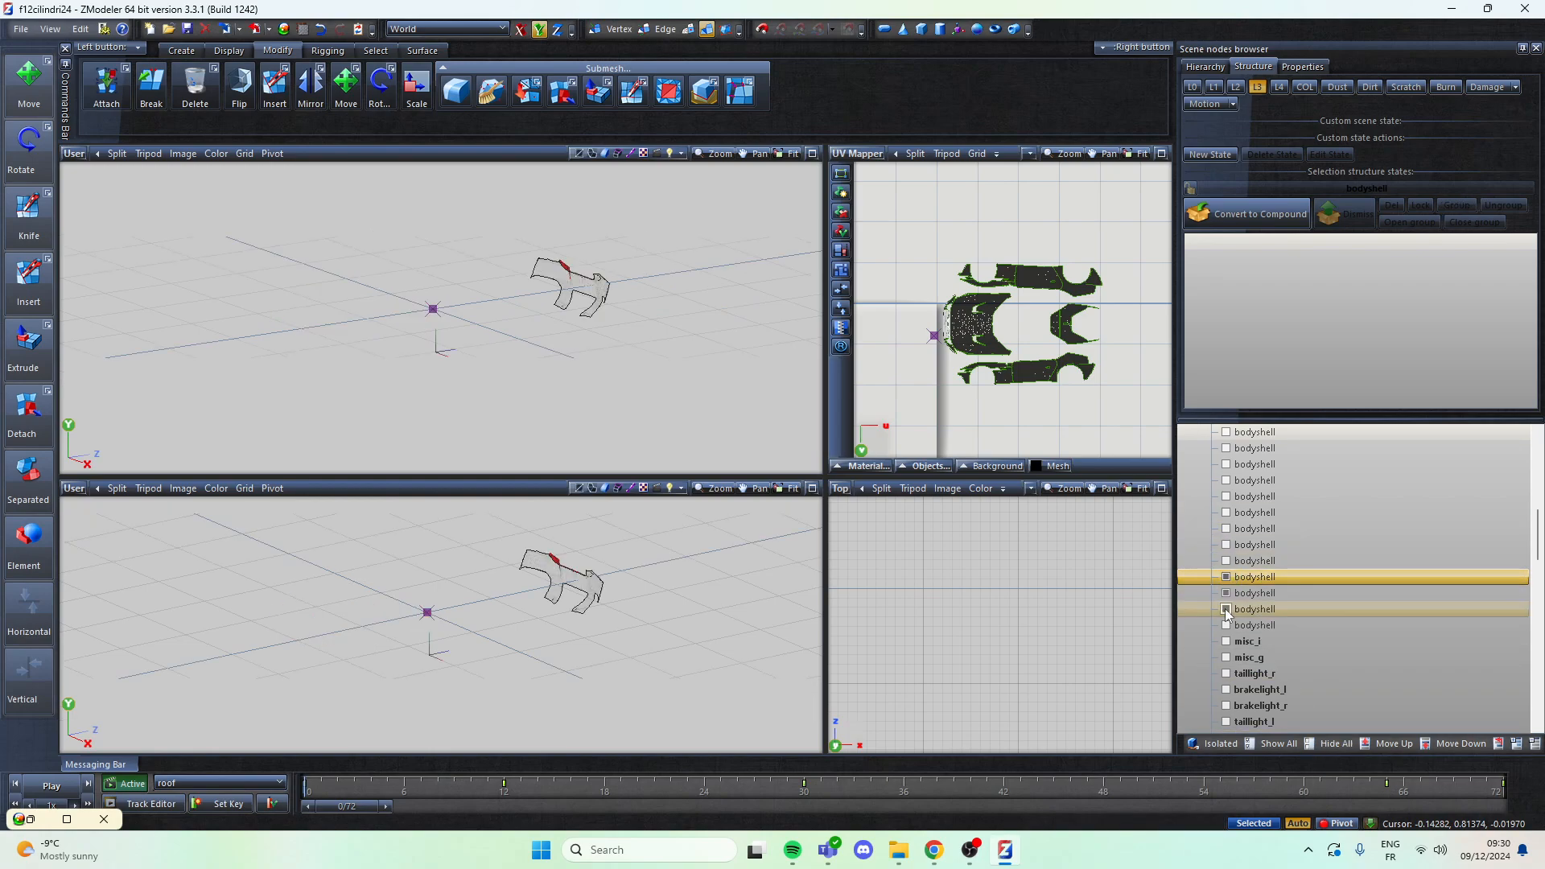
pyautogui.moveTo(494, 338); pyautogui.dragTo(650, 324, button='middle')
# Step: Switch the modelling viewport to the Back view of the rear bumper and clear the mesh selection
pyautogui.moveTo(744, 423); pyautogui.dragTo(527, 266)
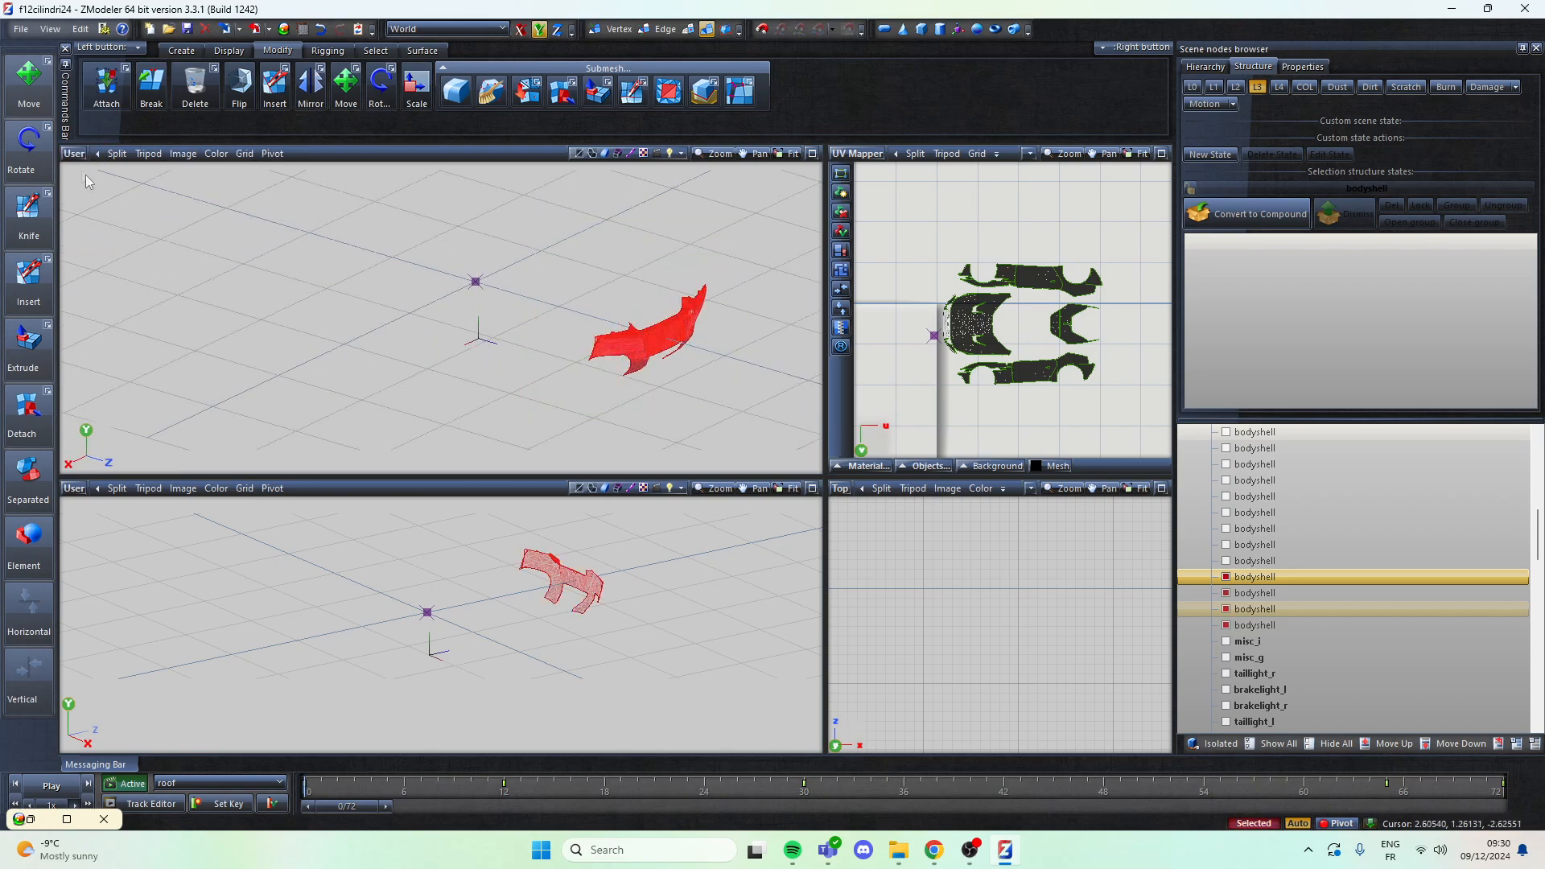
pyautogui.click(73, 153)
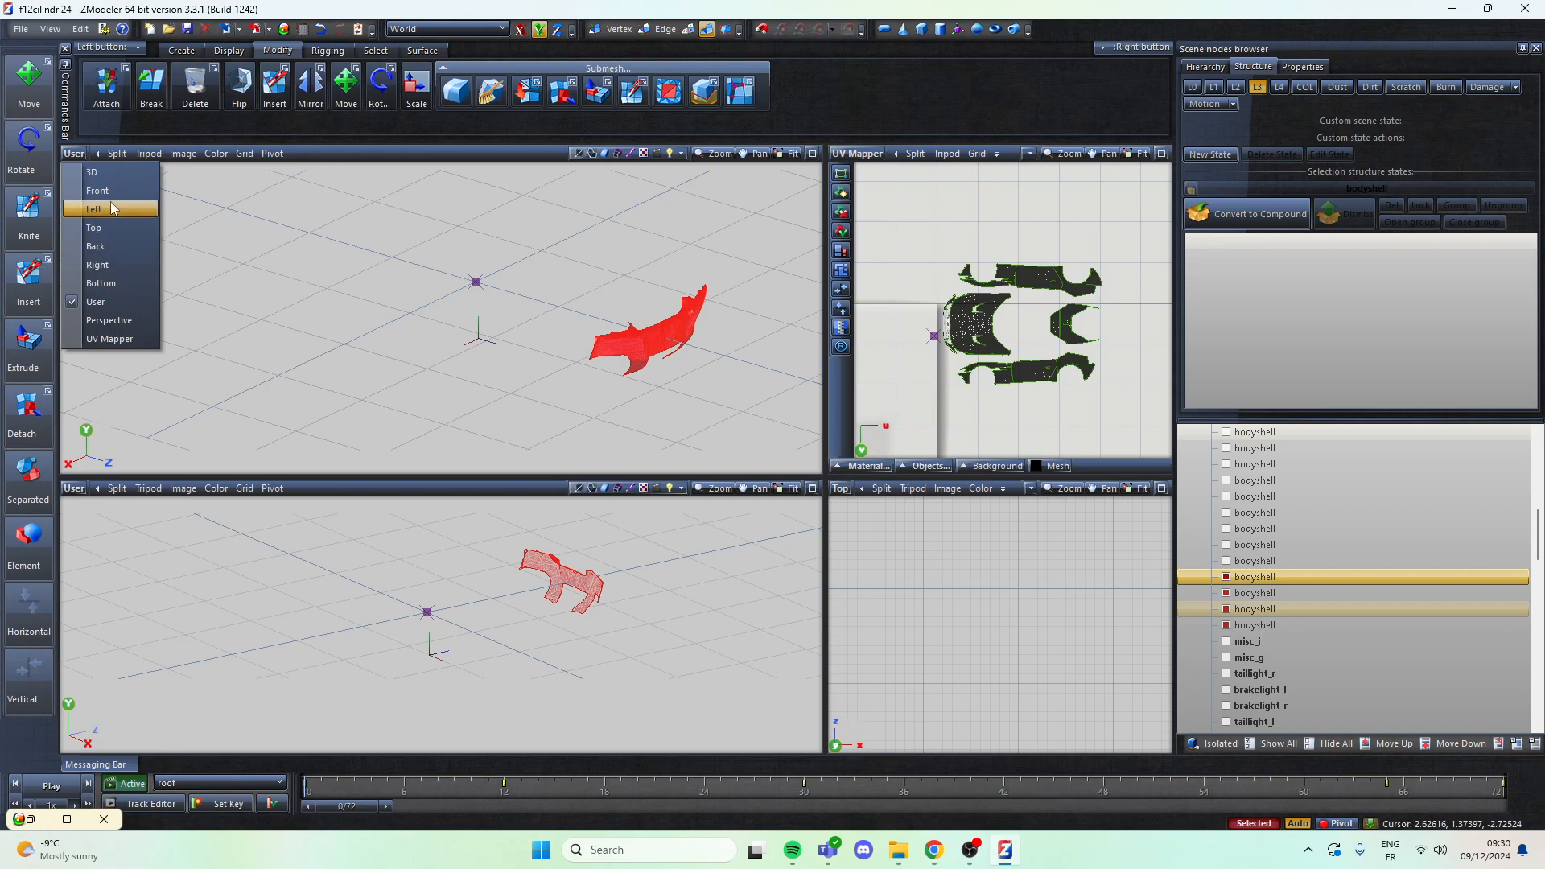
pyautogui.click(110, 246)
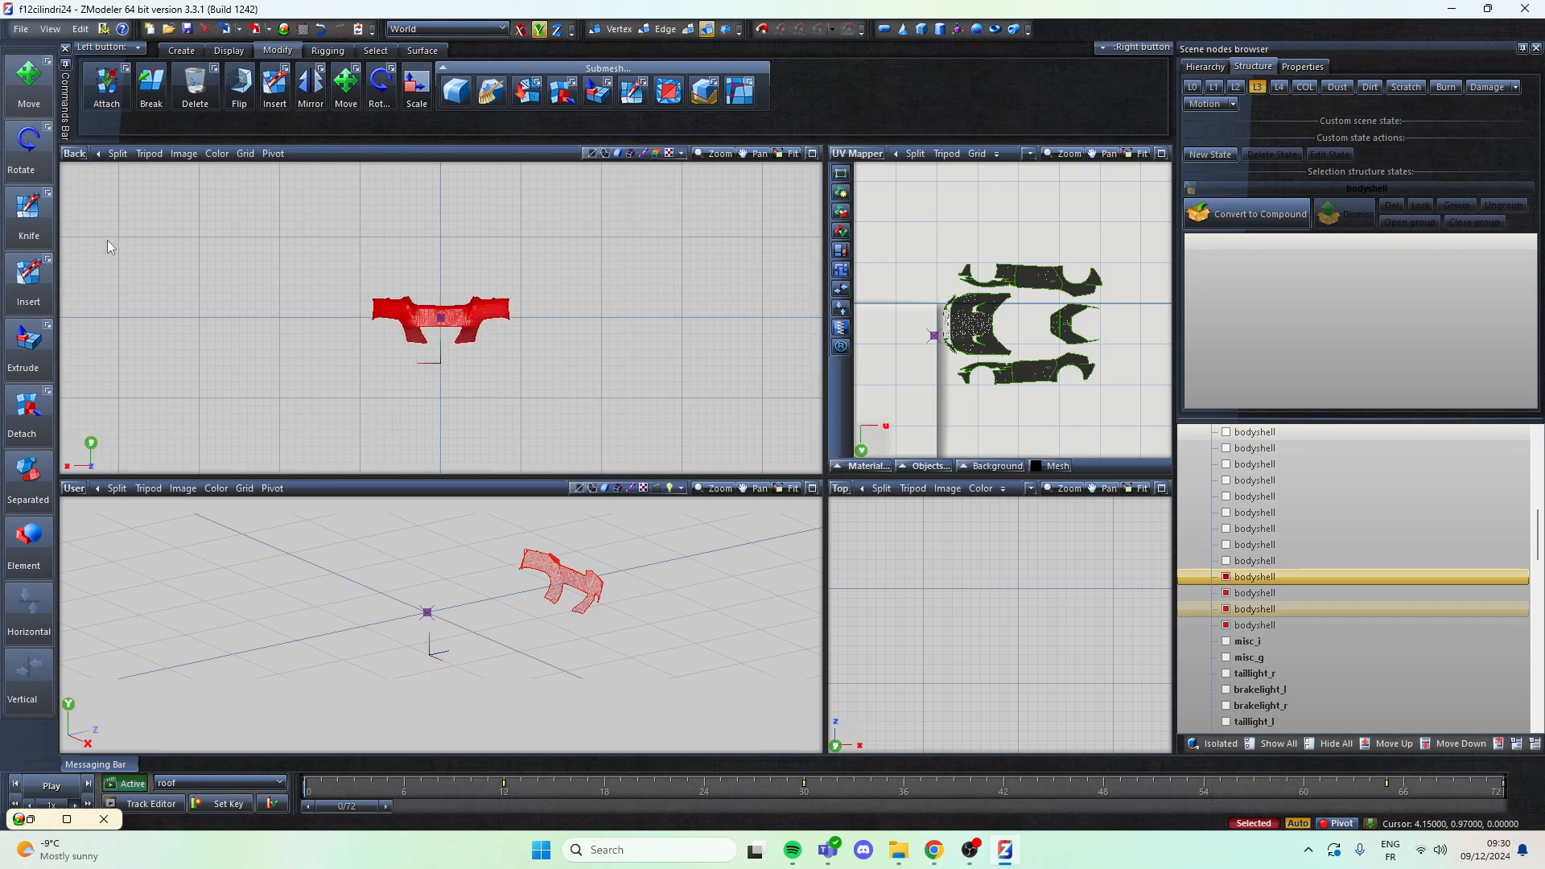
pyautogui.press('space')
pyautogui.hotkey('ctrl', 'd')
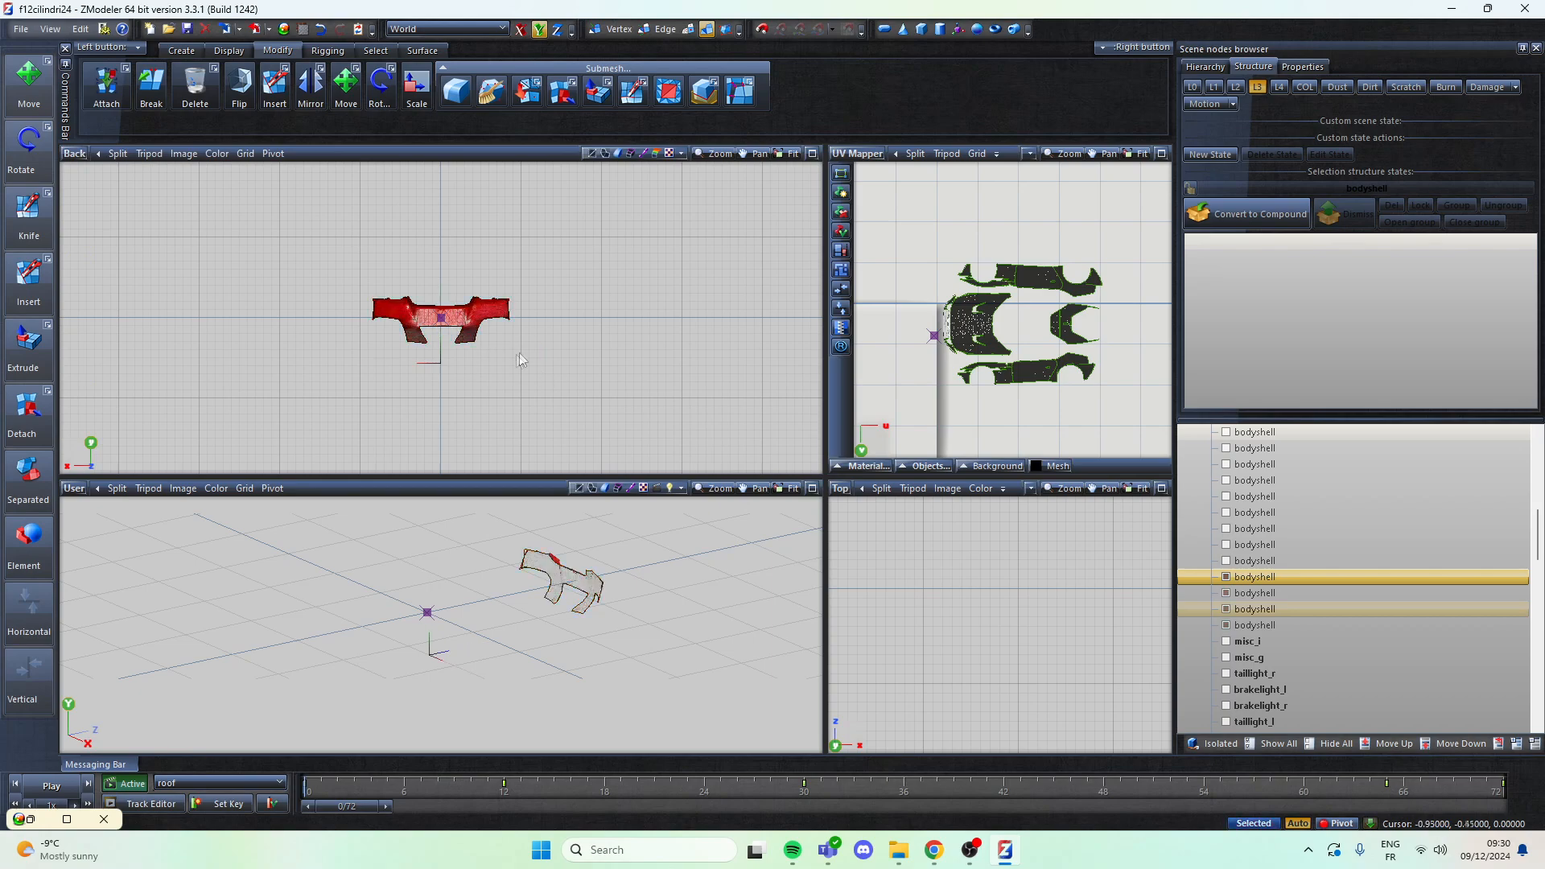
# Step: Show the four boot meshes with the rear bumper and select all of the displayed meshes
pyautogui.scroll(-4, 1392, 613)
pyautogui.scroll(-10, 1390, 612)
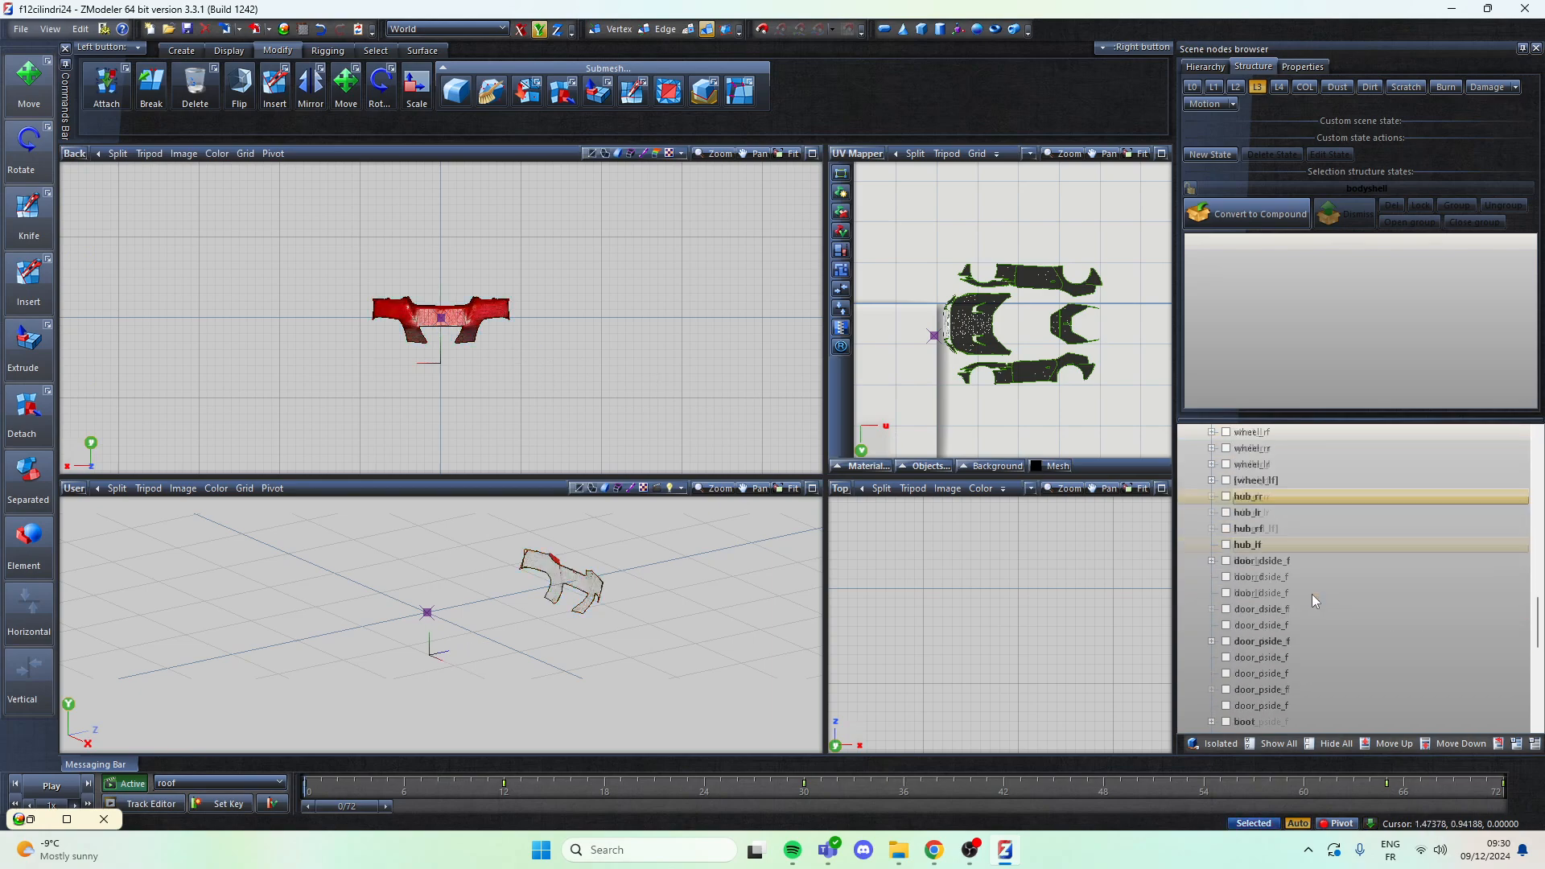
pyautogui.click(1226, 593)
pyautogui.click(1227, 609)
pyautogui.click(1226, 626)
pyautogui.click(1226, 642)
pyautogui.scroll(5, 460, 348)
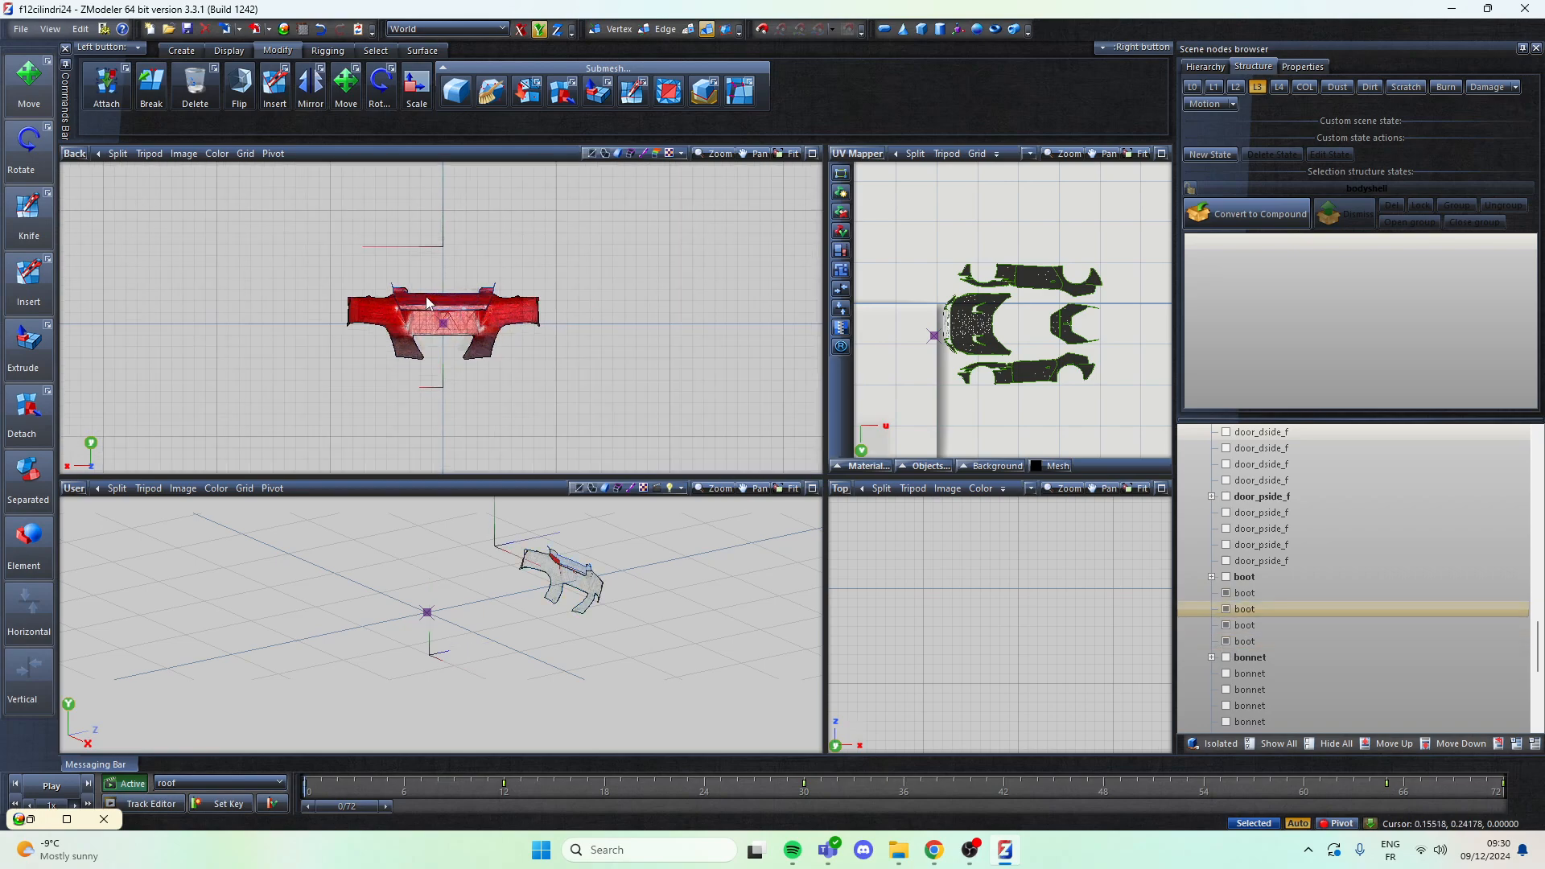
pyautogui.moveTo(709, 449); pyautogui.dragTo(112, 172)
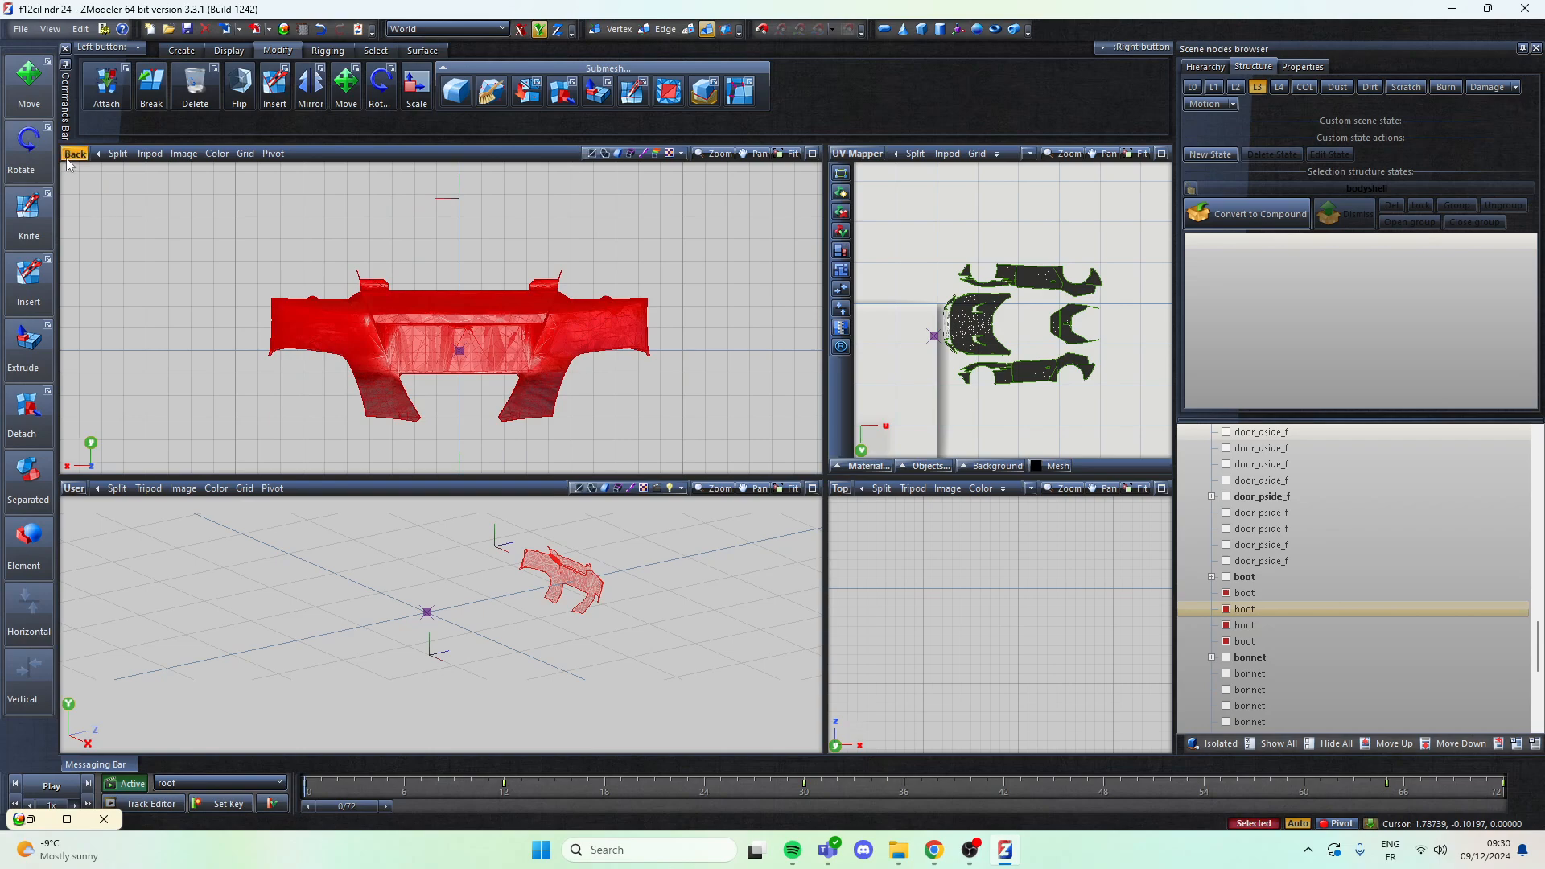
# Step: Generate new channel 2 UV mapping from viewport XY for the selected rear bumper and boot meshes in the Back view
pyautogui.click(67, 160)
pyautogui.click(97, 252)
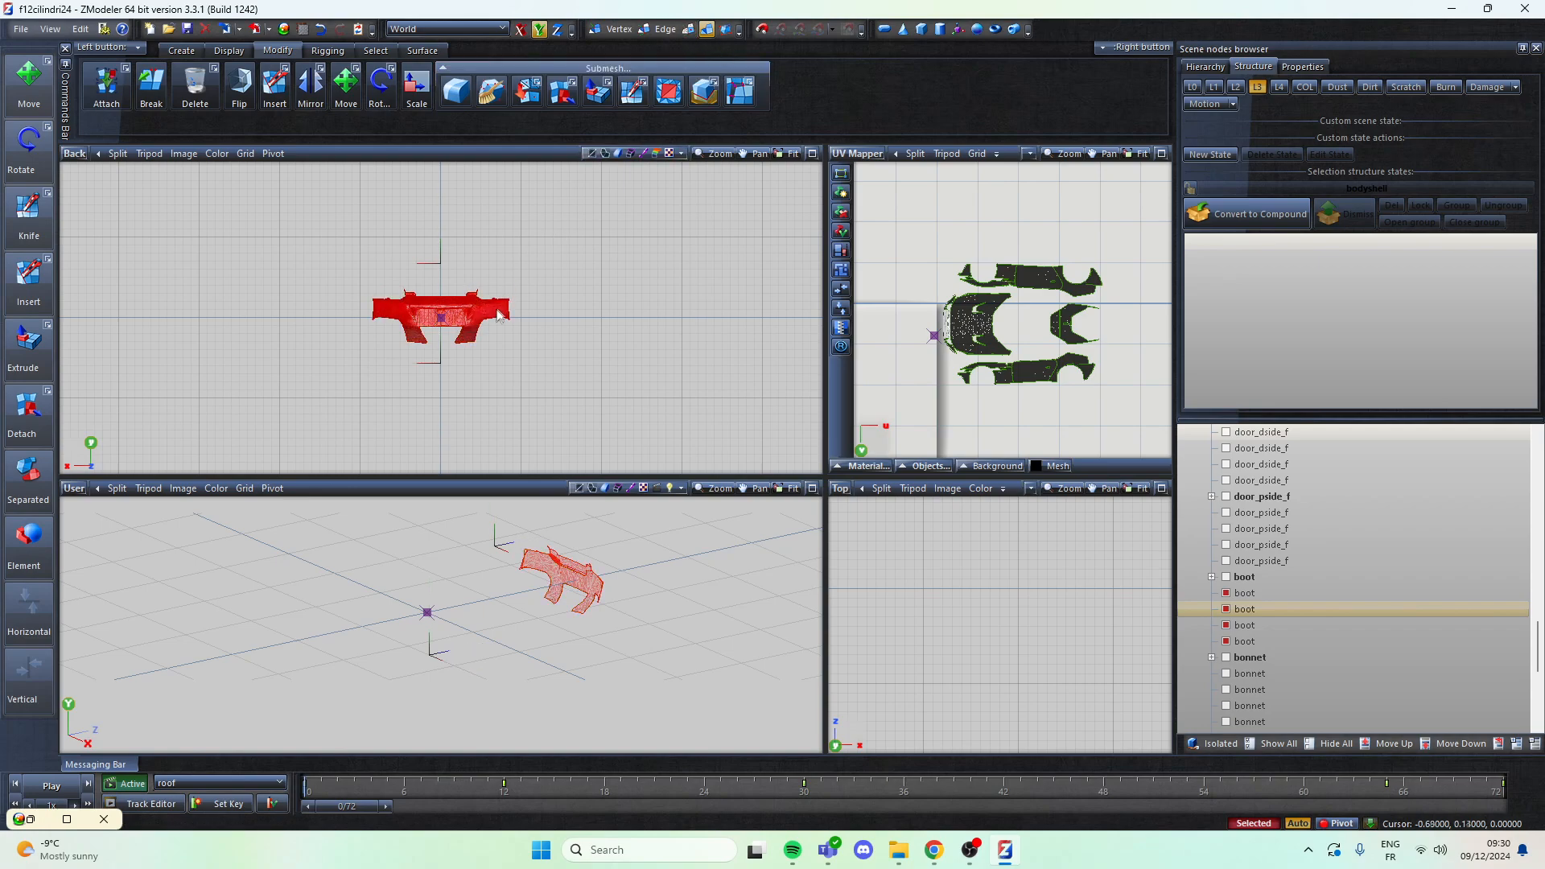
pyautogui.rightClick(458, 307)
pyautogui.moveTo(523, 371)
pyautogui.click(617, 376)
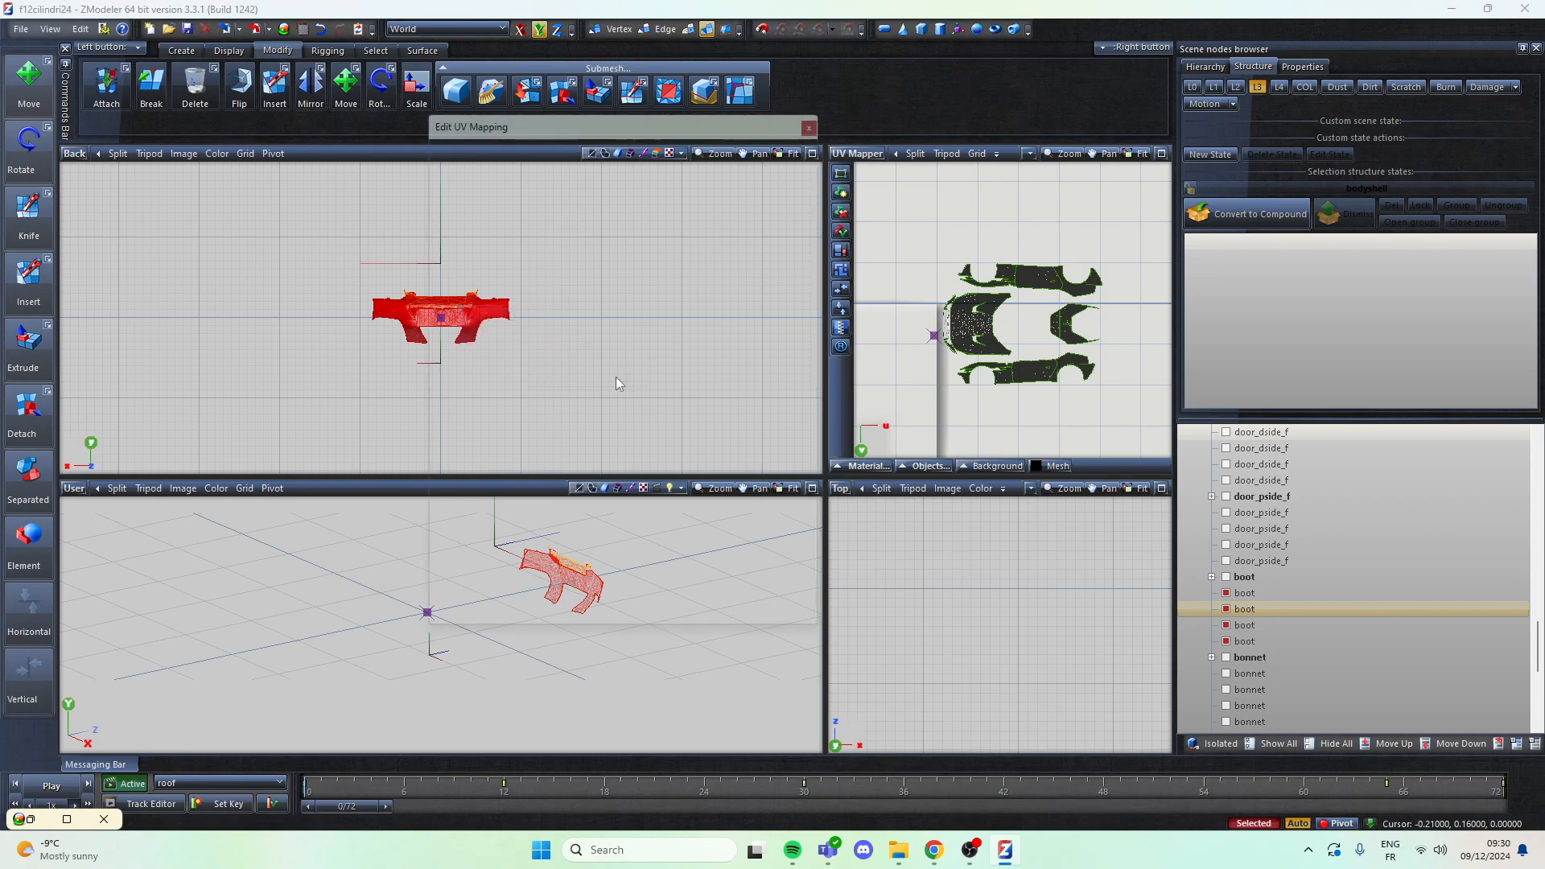
pyautogui.click(471, 219)
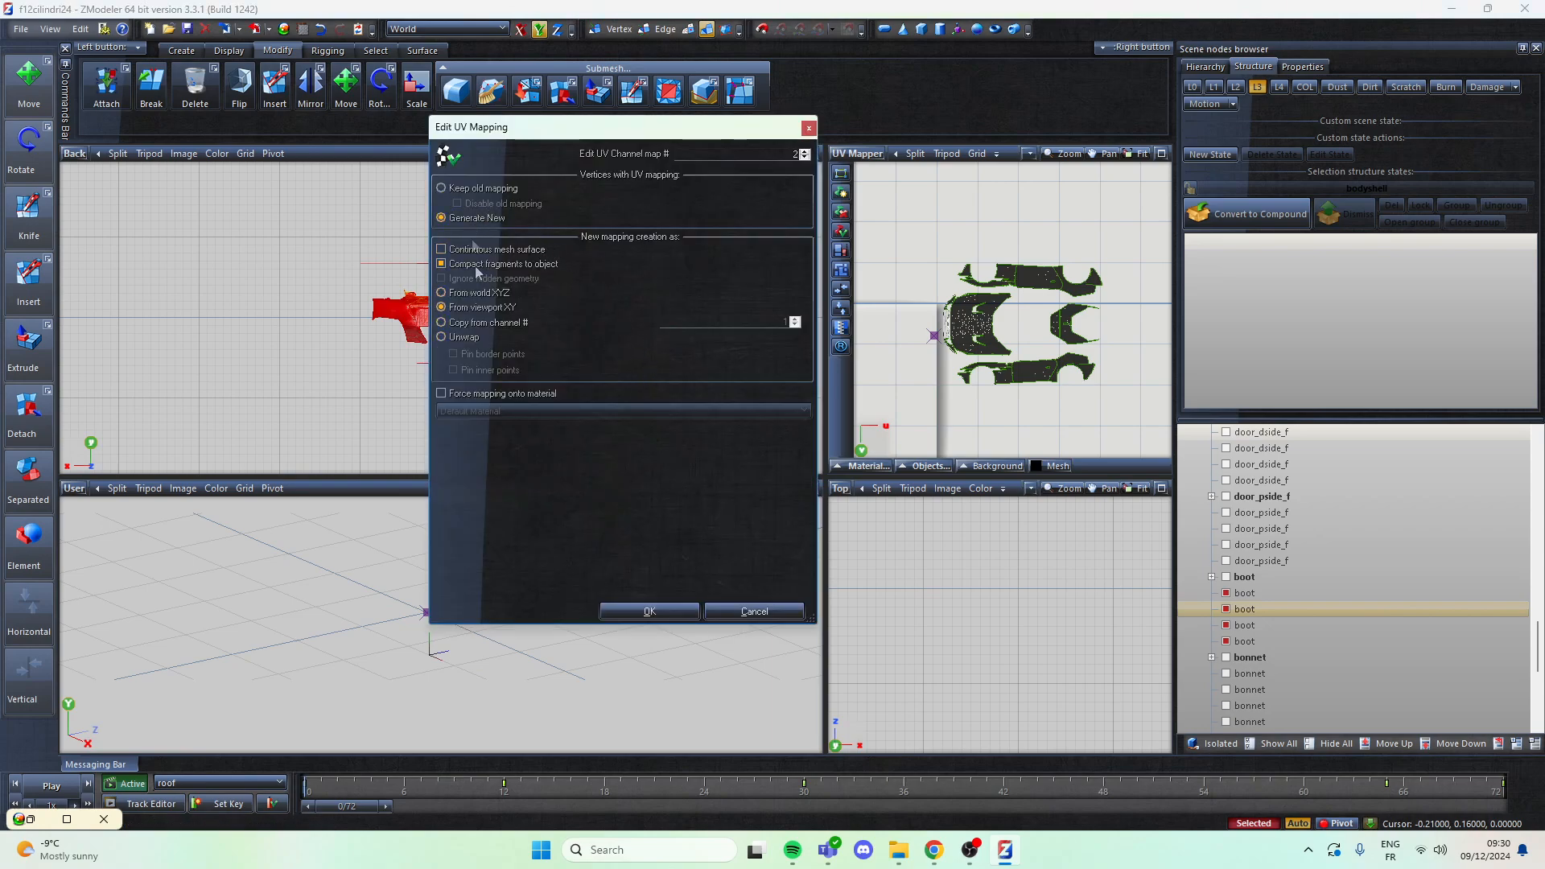
pyautogui.click(650, 611)
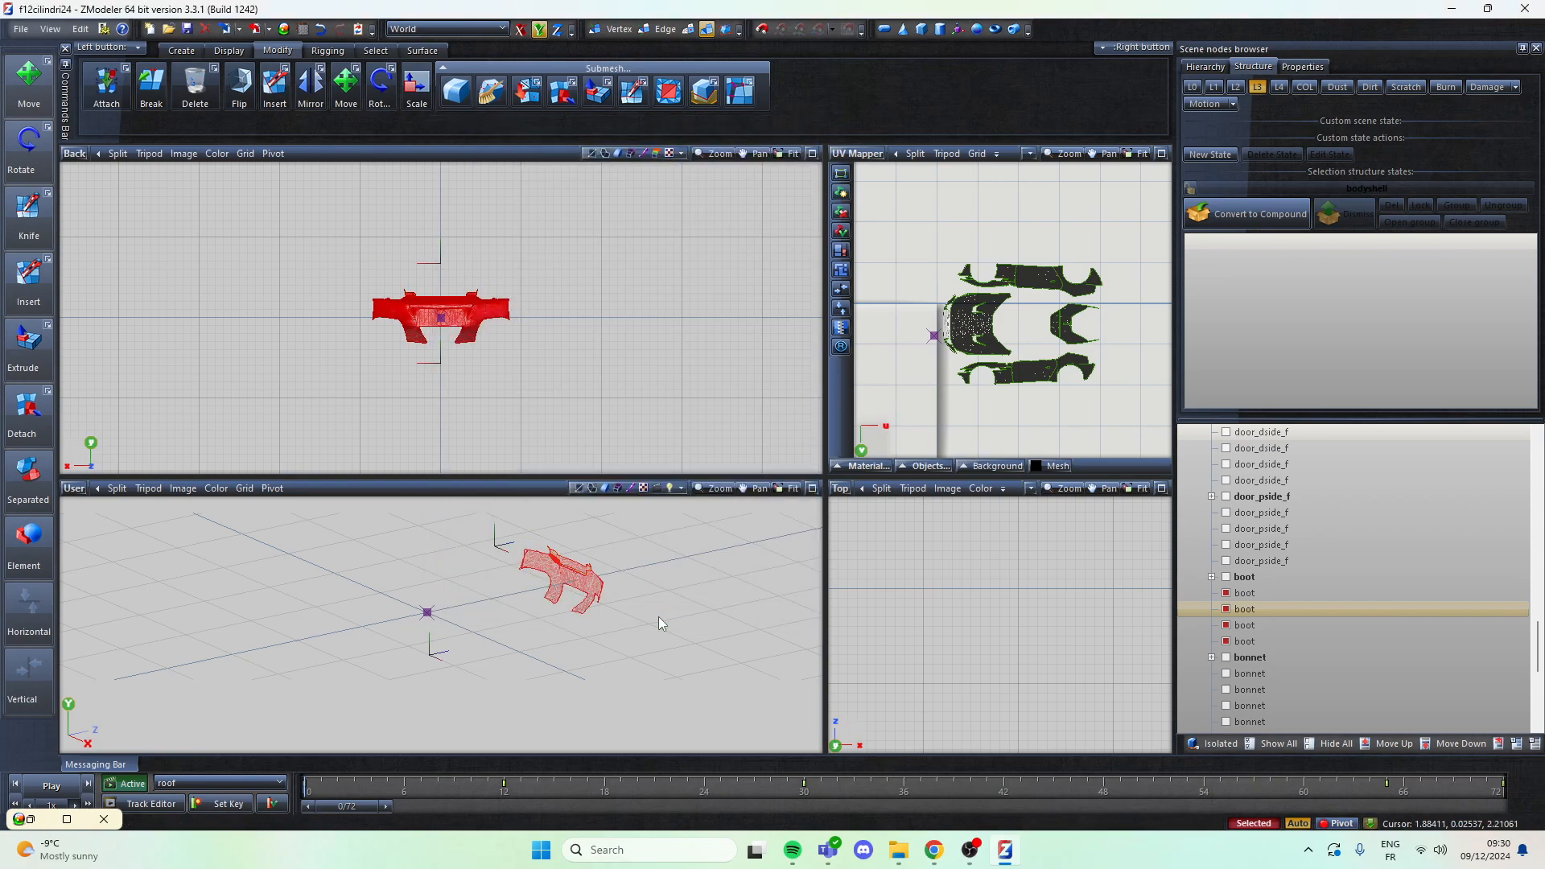
# Step: Move the rear bumper and boot UV layout above the front end of the upper side panel layout and deselect it
pyautogui.scroll(-4, 1044, 363)
pyautogui.scroll(6, 918, 335)
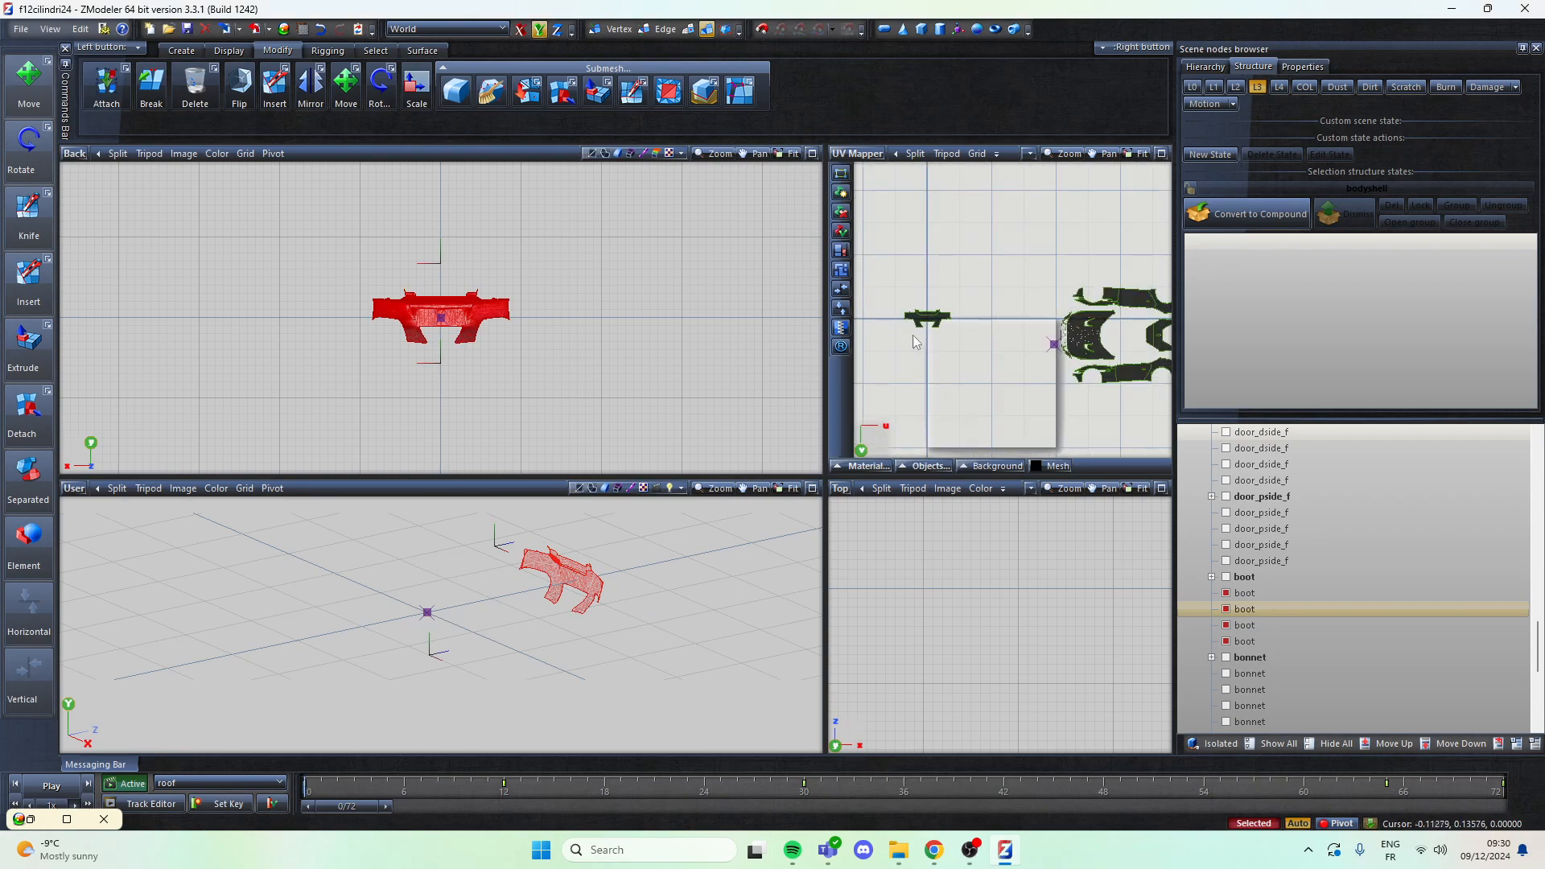
pyautogui.scroll(1, 929, 320)
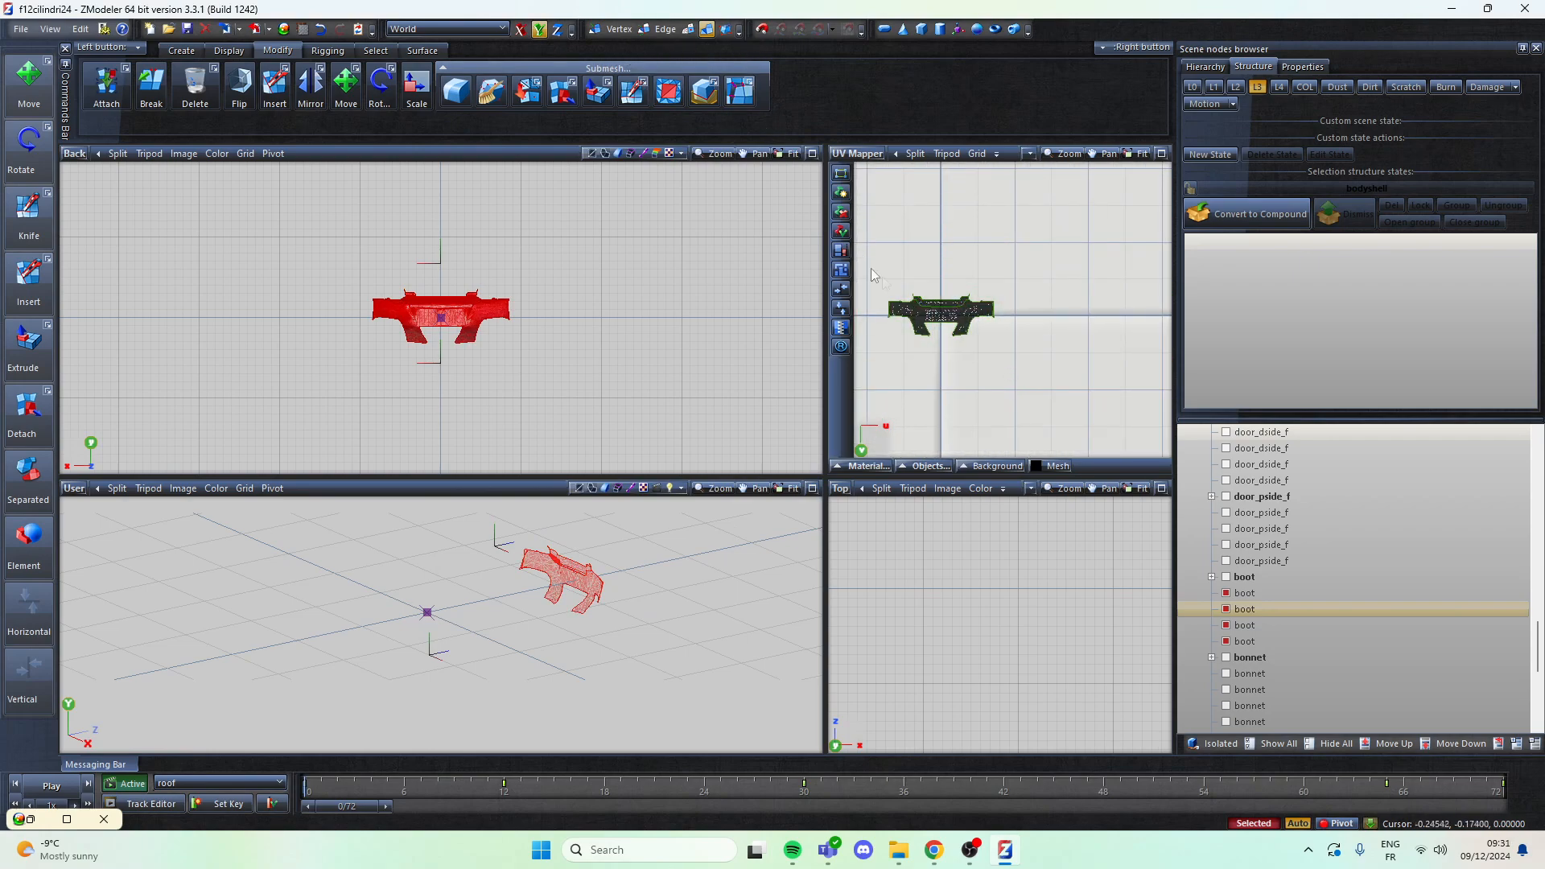
pyautogui.scroll(-3, 872, 275)
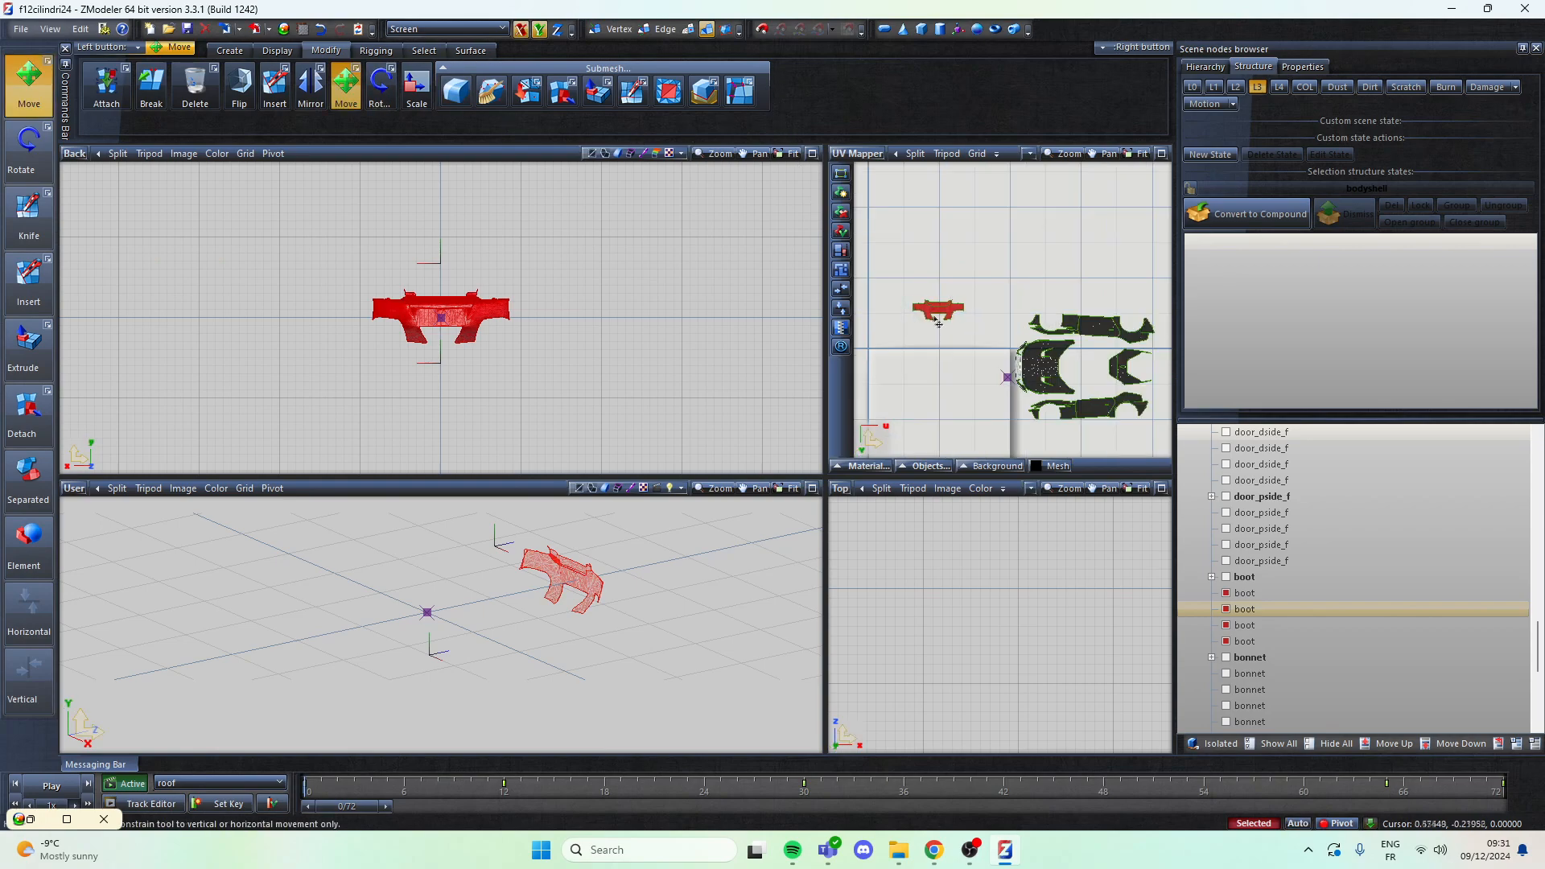
pyautogui.moveTo(1002, 342); pyautogui.dragTo(921, 356, button='middle')
pyautogui.scroll(1, 917, 354)
pyautogui.moveTo(908, 353); pyautogui.dragTo(1043, 337)
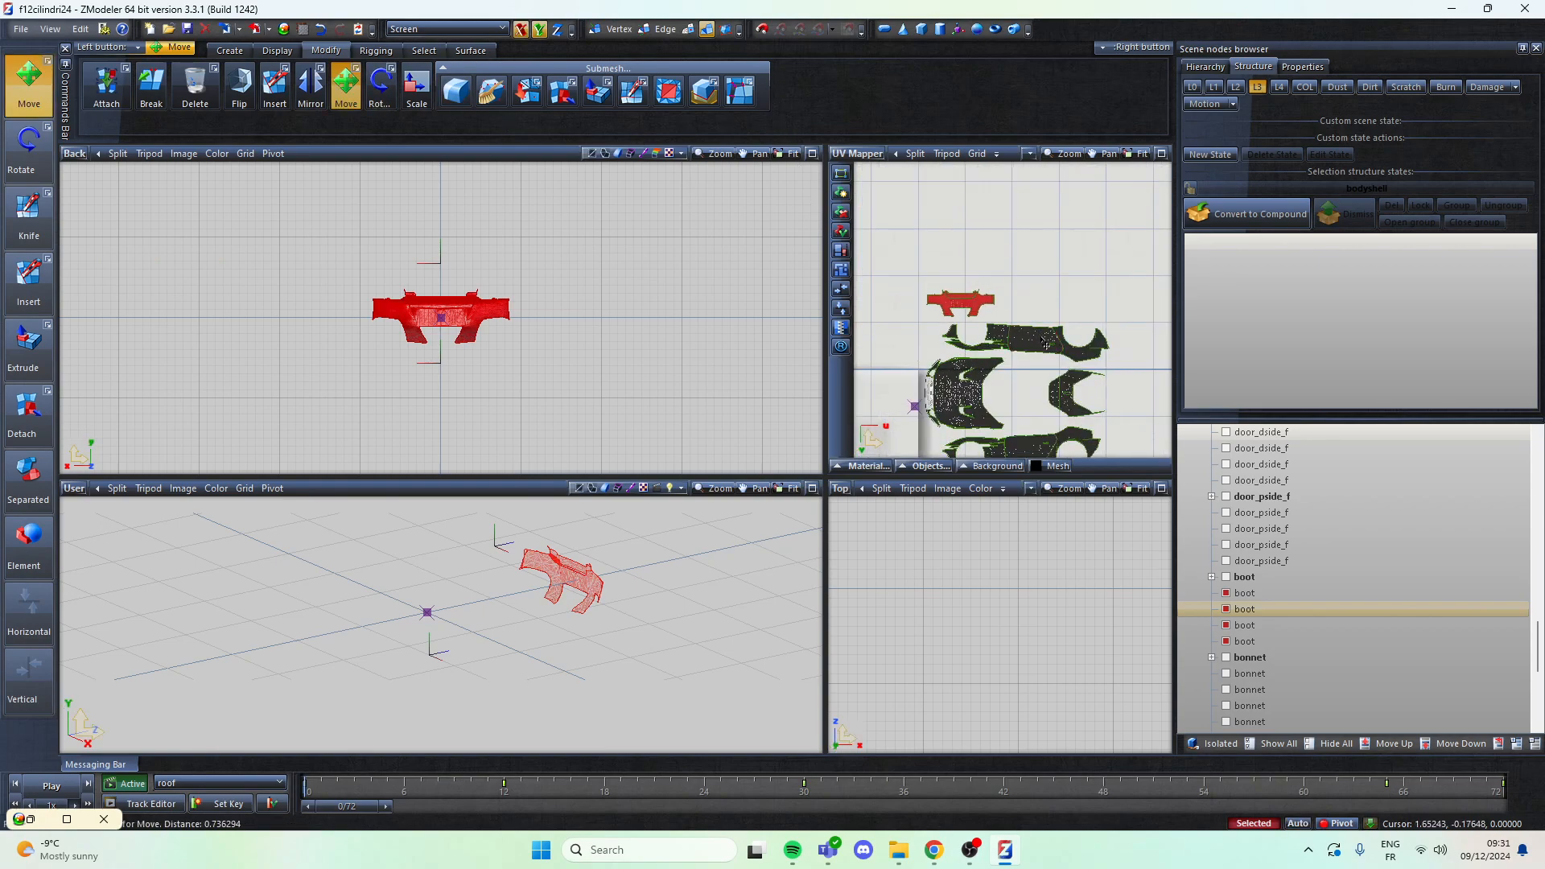
pyautogui.scroll(-1, 1061, 291)
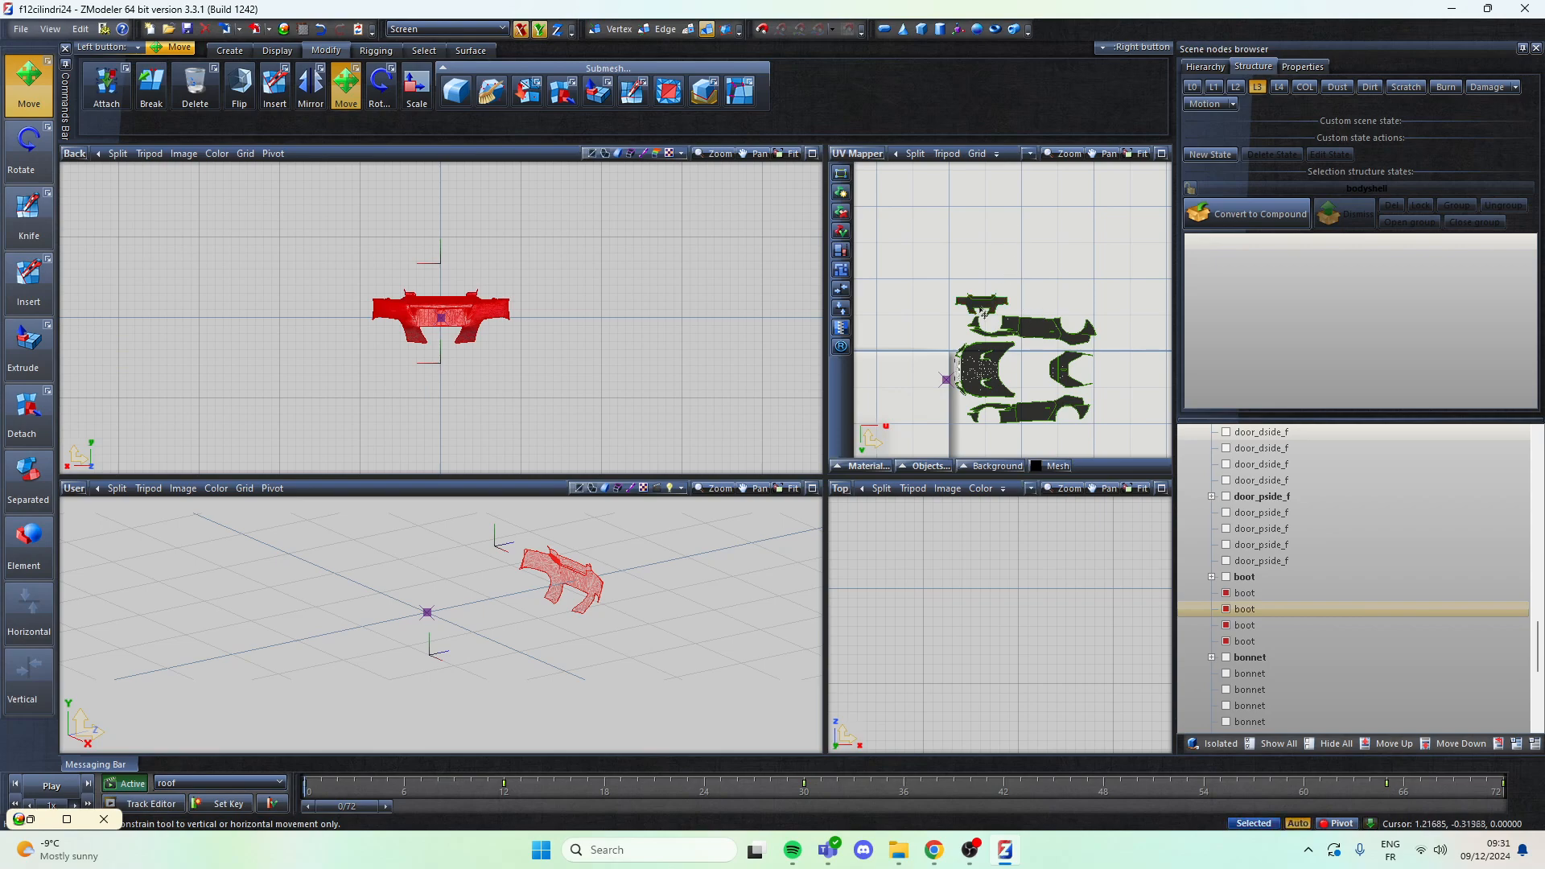
pyautogui.scroll(1, 983, 317)
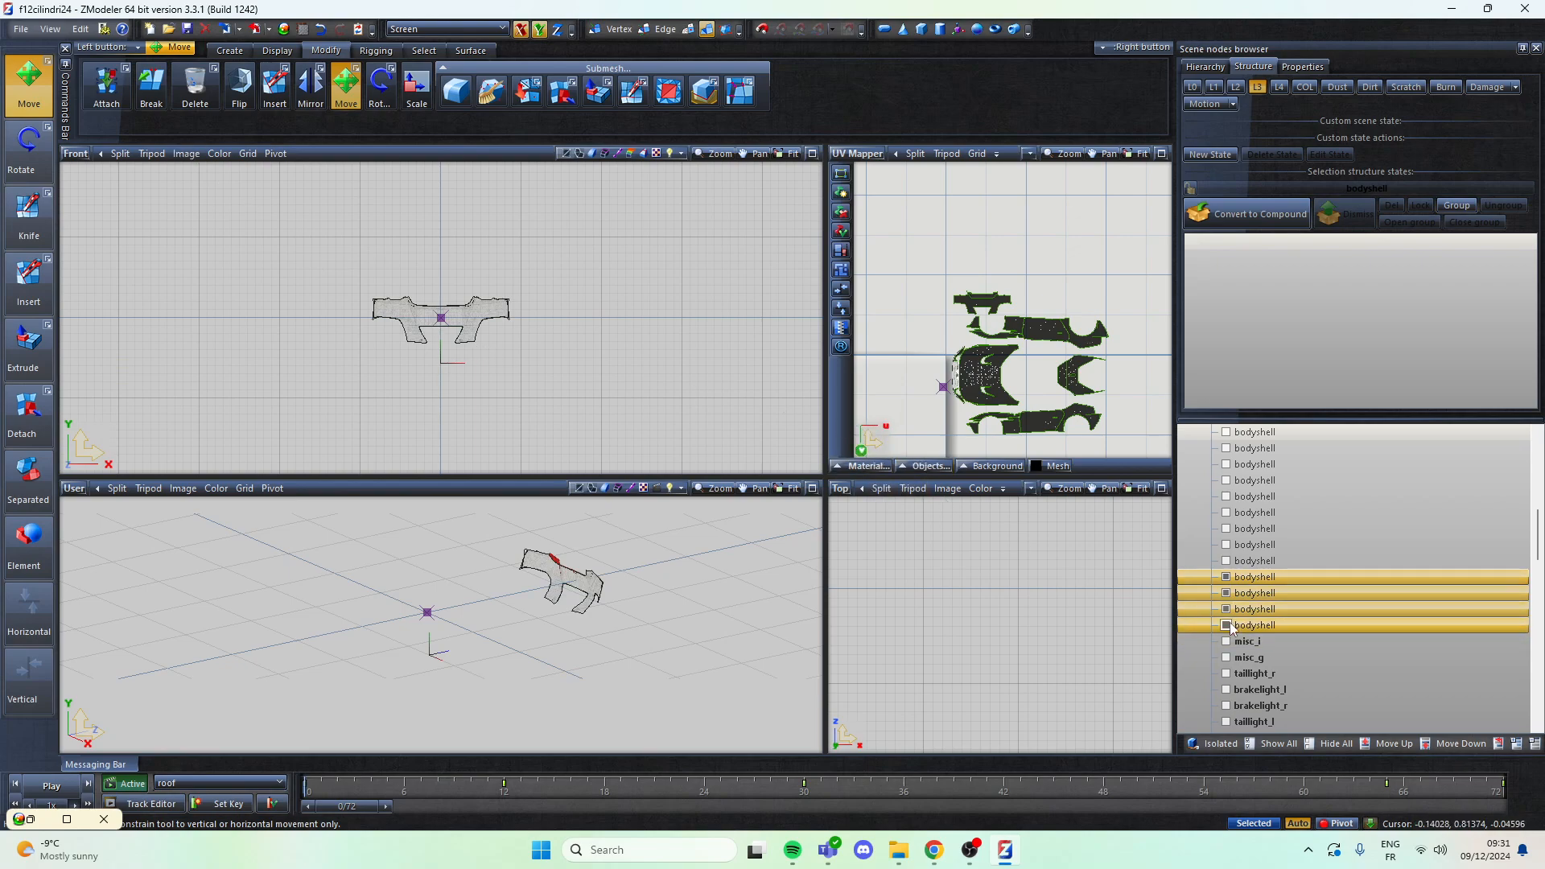
# Step: Hide the rear bumper bodyshell meshes and display the four front bumper strip bodyshell meshes
pyautogui.click(1235, 560)
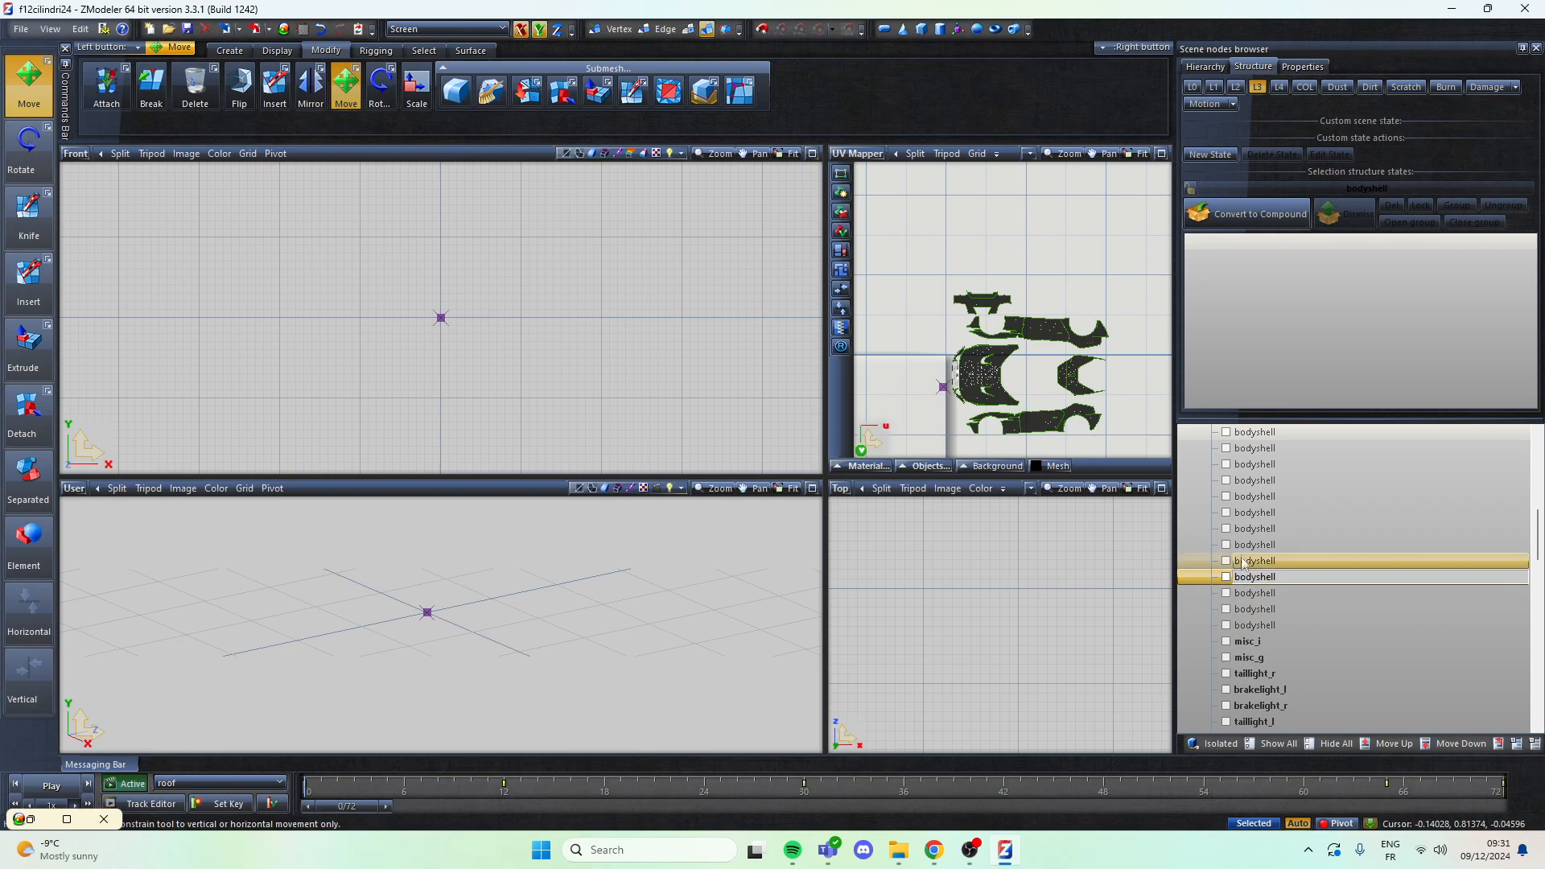
pyautogui.click(1228, 561)
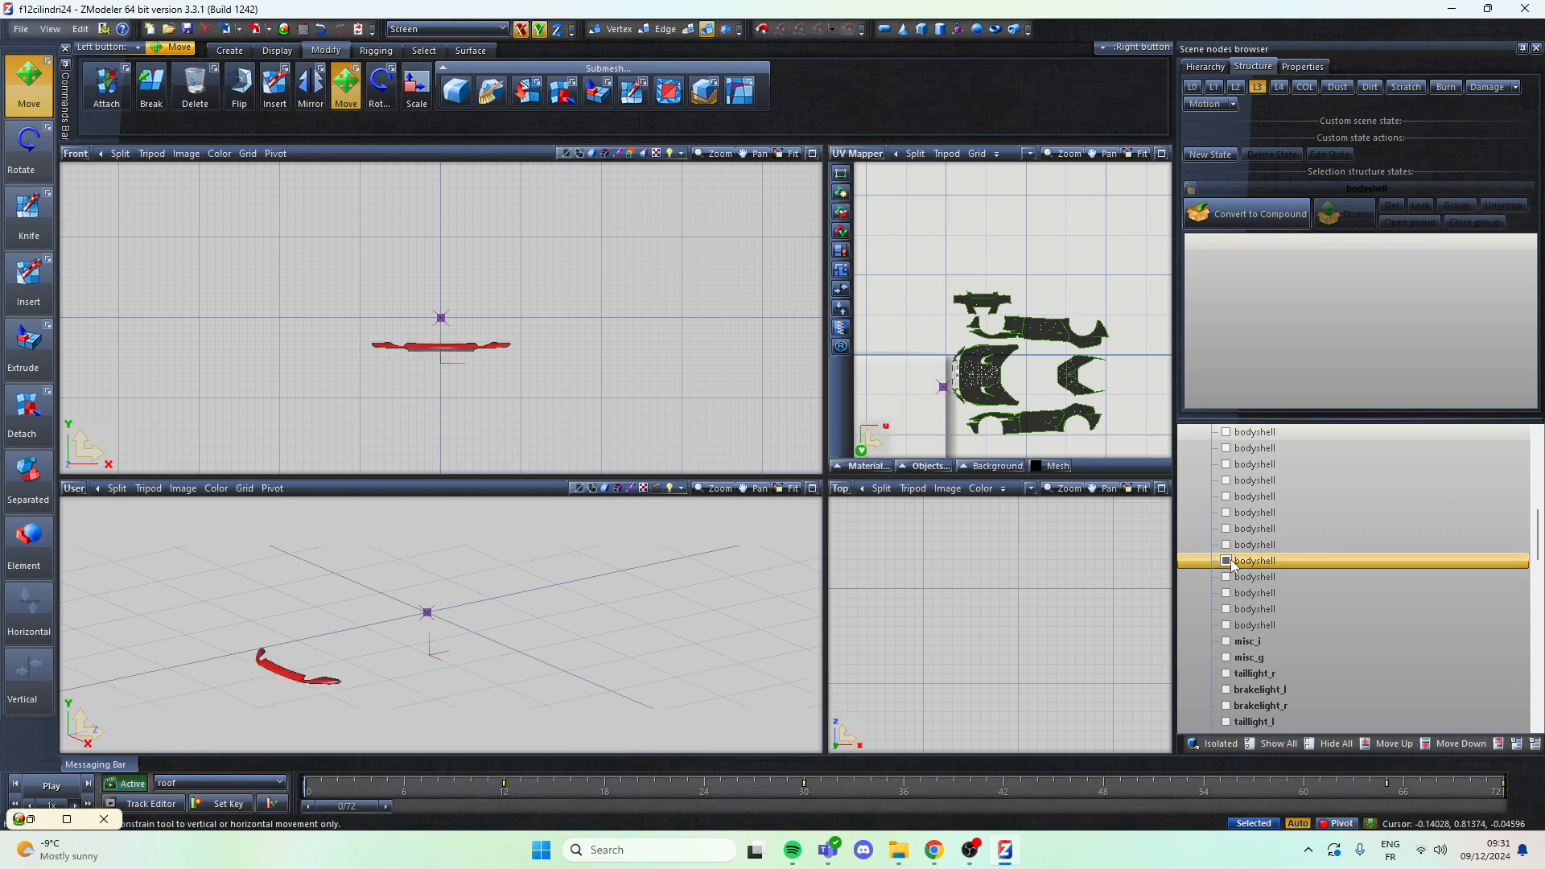
pyautogui.click(1228, 561)
pyautogui.click(1225, 497)
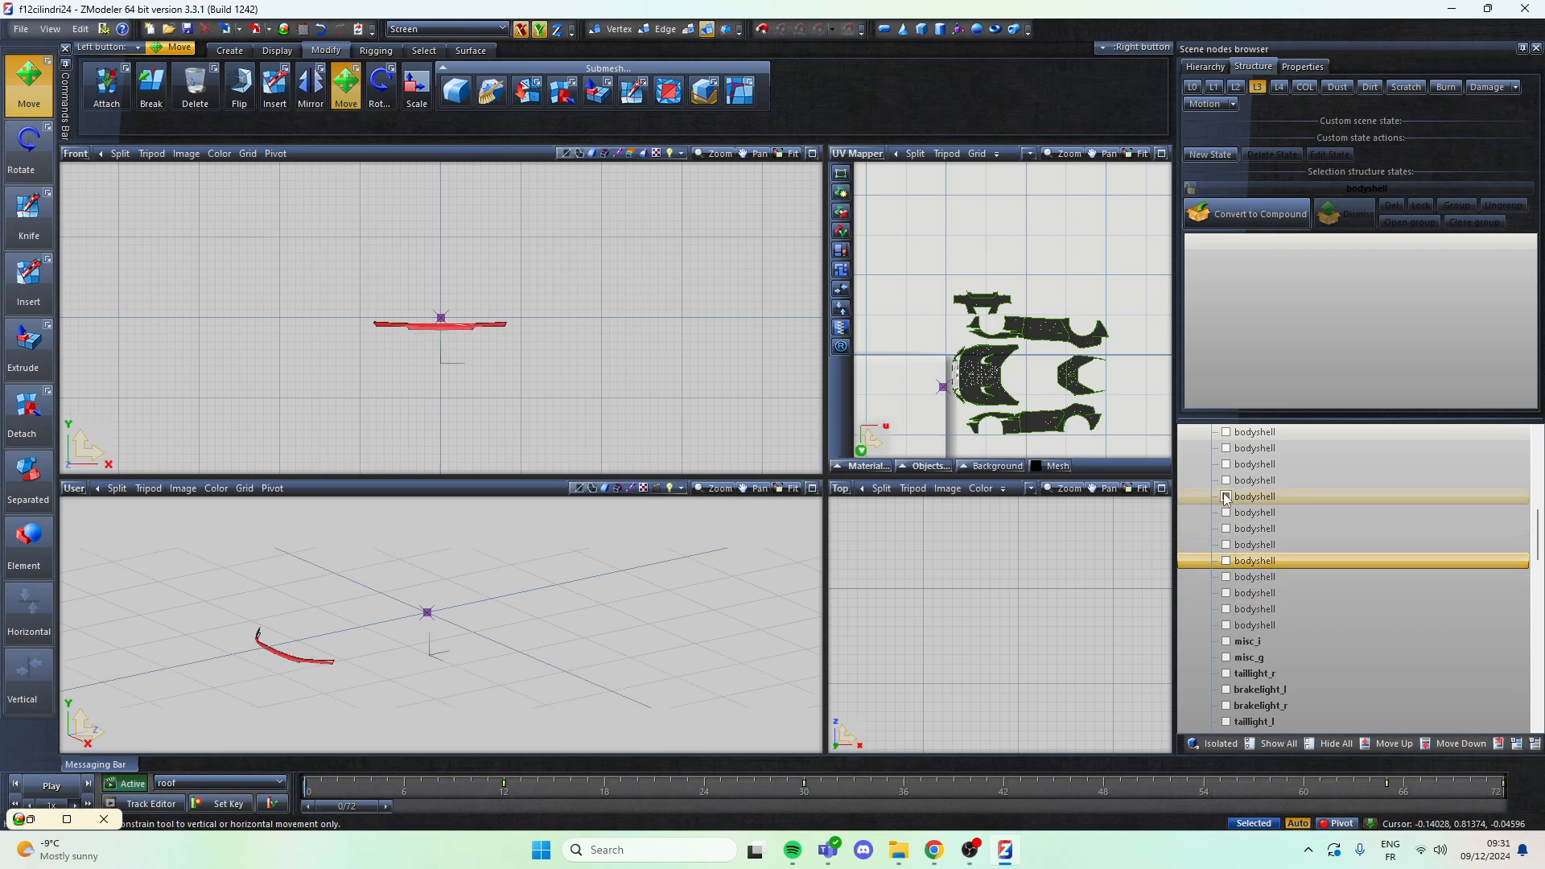
pyautogui.click(1228, 513)
pyautogui.moveTo(1227, 482); pyautogui.dragTo(1228, 432)
pyautogui.scroll(2, 1240, 483)
pyautogui.click(1227, 529)
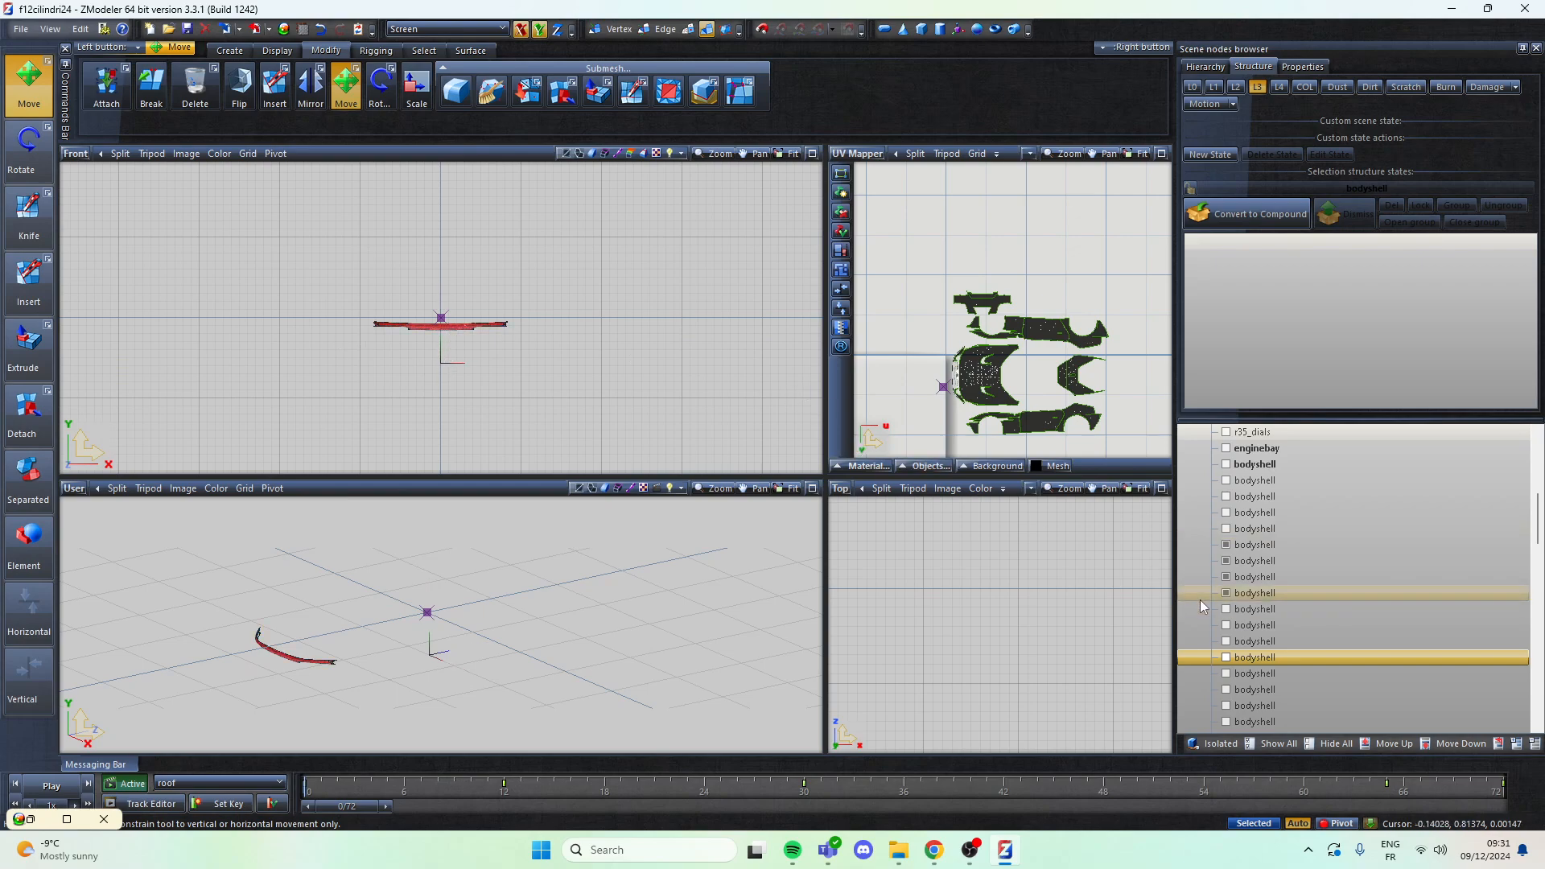
# Step: Select the front bumper strip meshes and generate new channel 2 UV mapping from viewport XY in the Front view
pyautogui.click(78, 158)
pyautogui.click(85, 228)
pyautogui.click(74, 156)
pyautogui.click(95, 190)
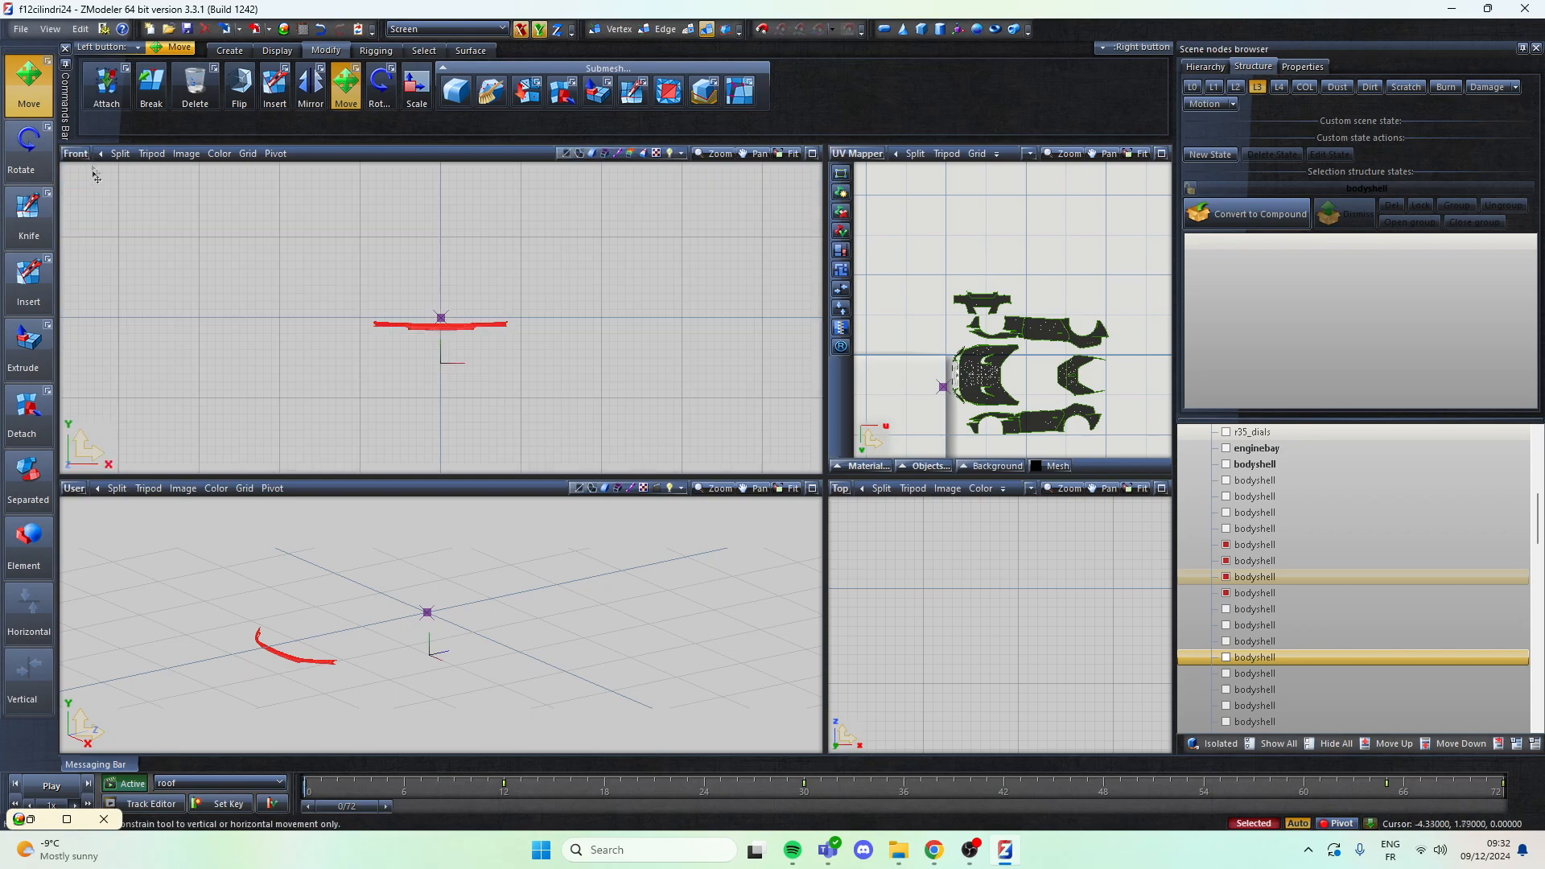
pyautogui.click(346, 91)
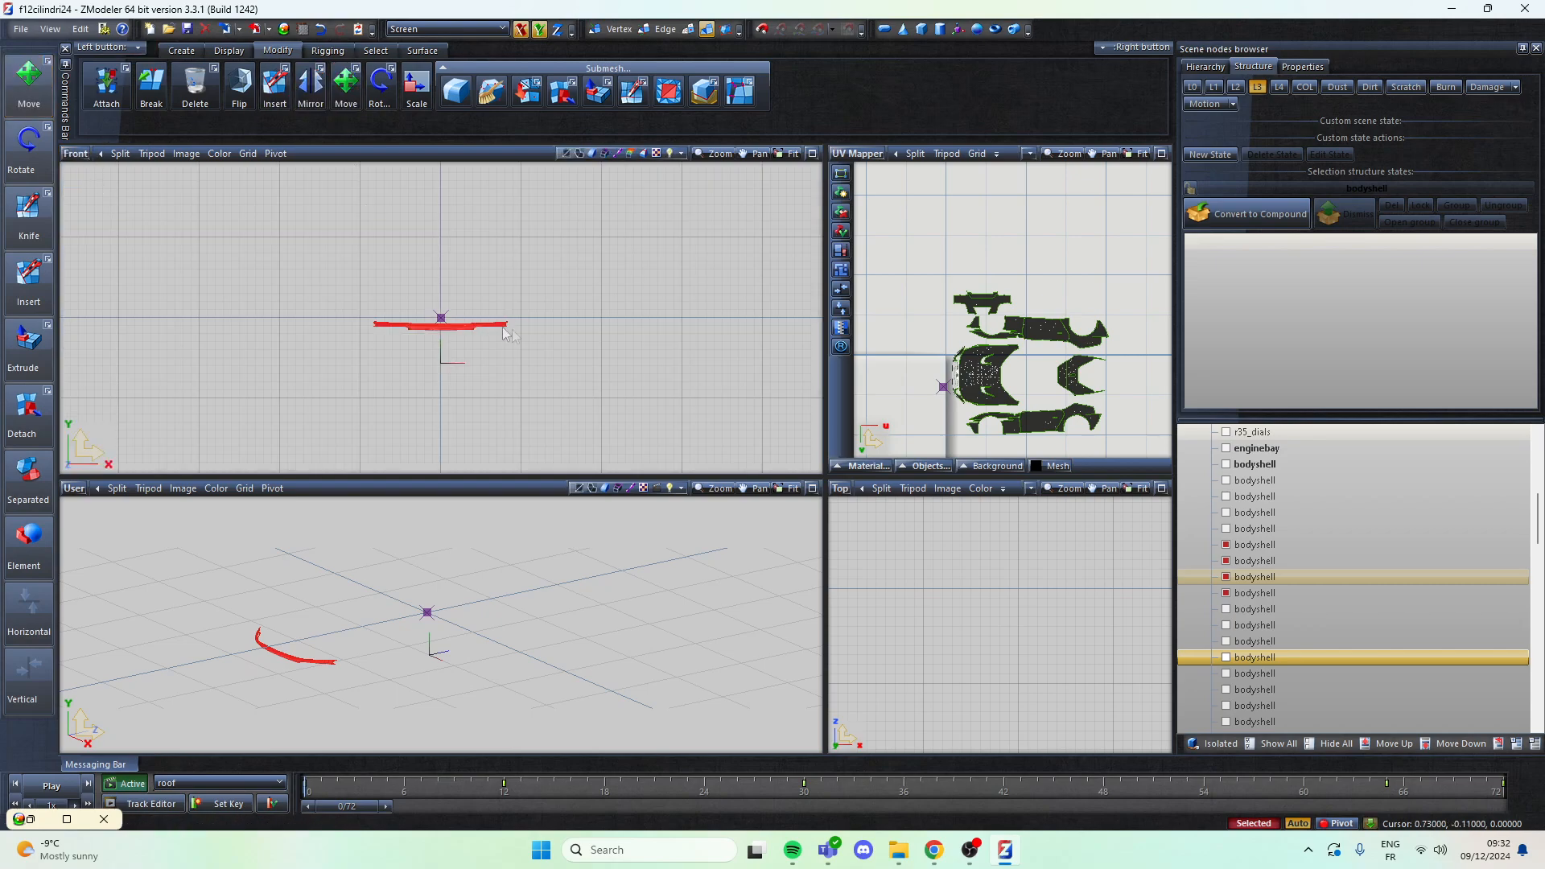
pyautogui.rightClick(419, 328)
pyautogui.moveTo(463, 395)
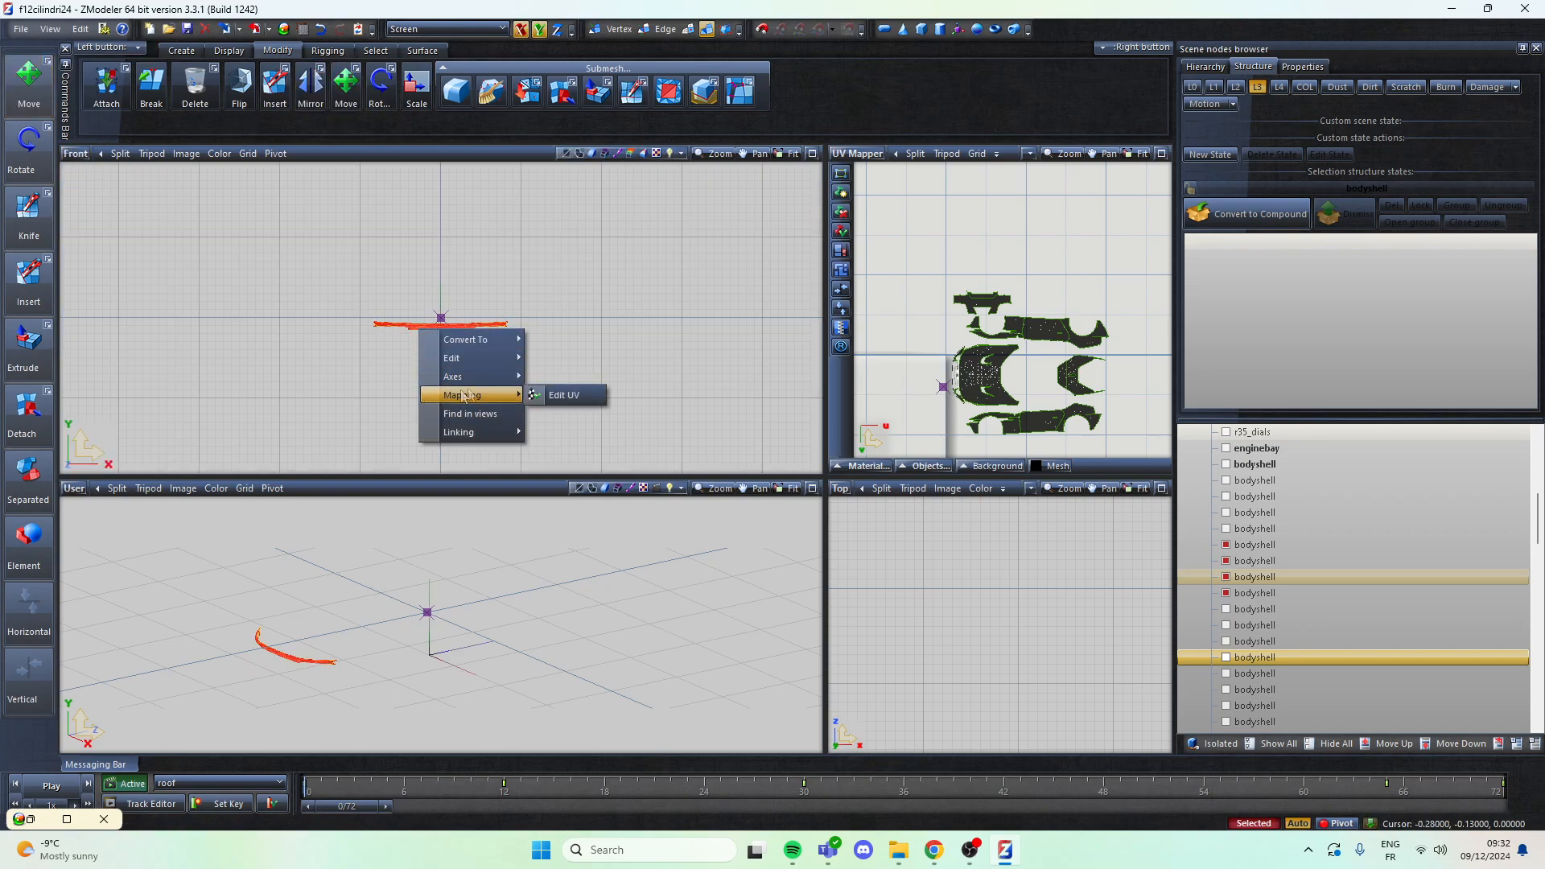
pyautogui.click(567, 396)
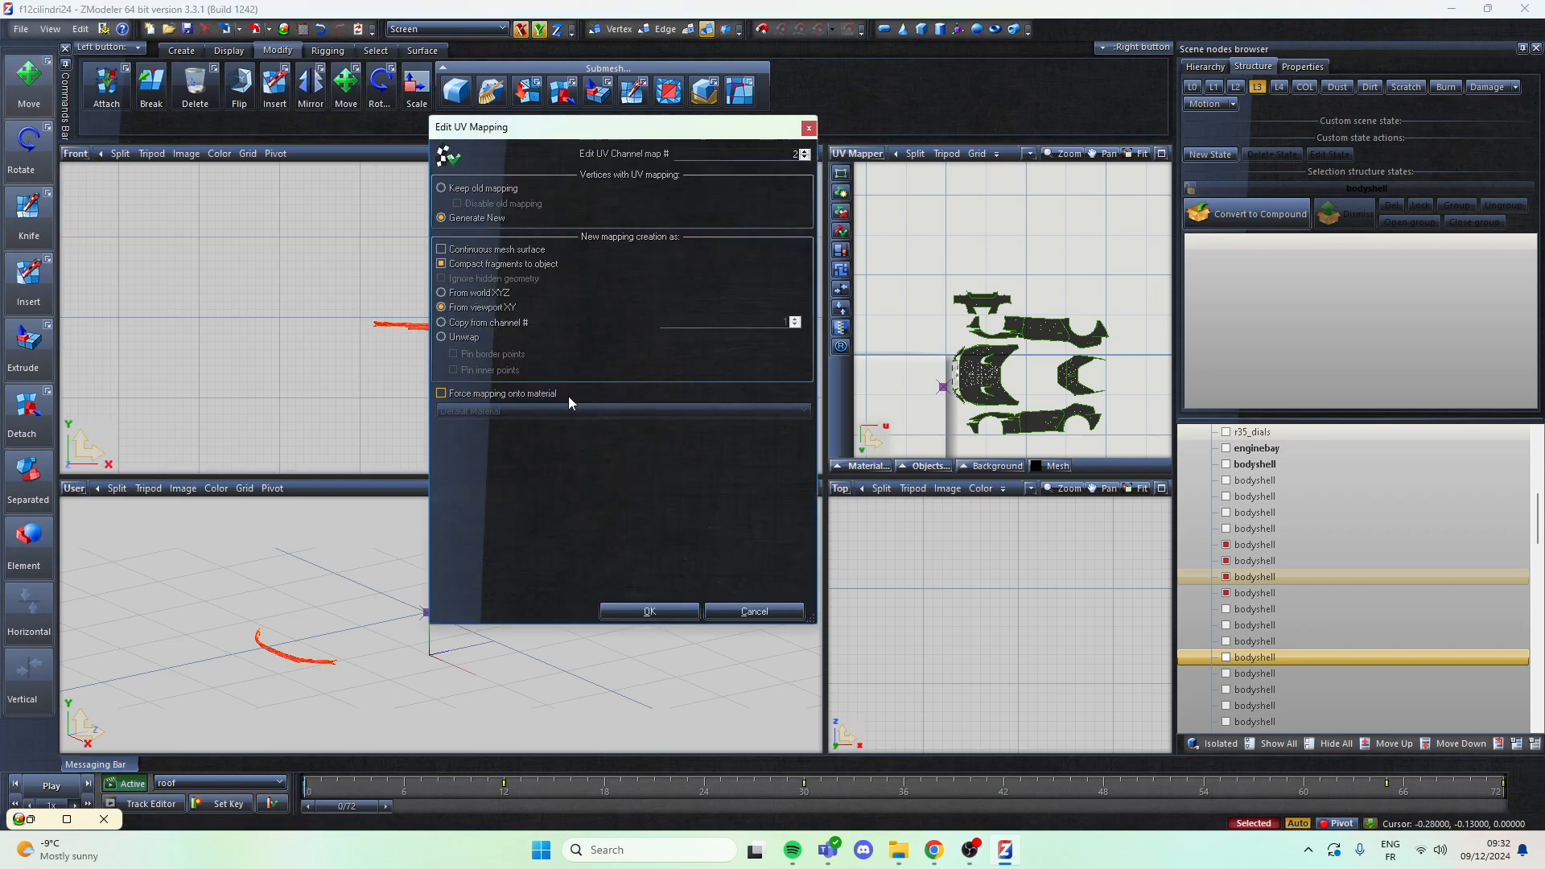
pyautogui.click(649, 612)
# Step: Move the front bumper strip UV layout beside the rear bumper layout, above the upper side panel layout, and deselect it
pyautogui.scroll(-5, 1088, 359)
pyautogui.scroll(6, 974, 364)
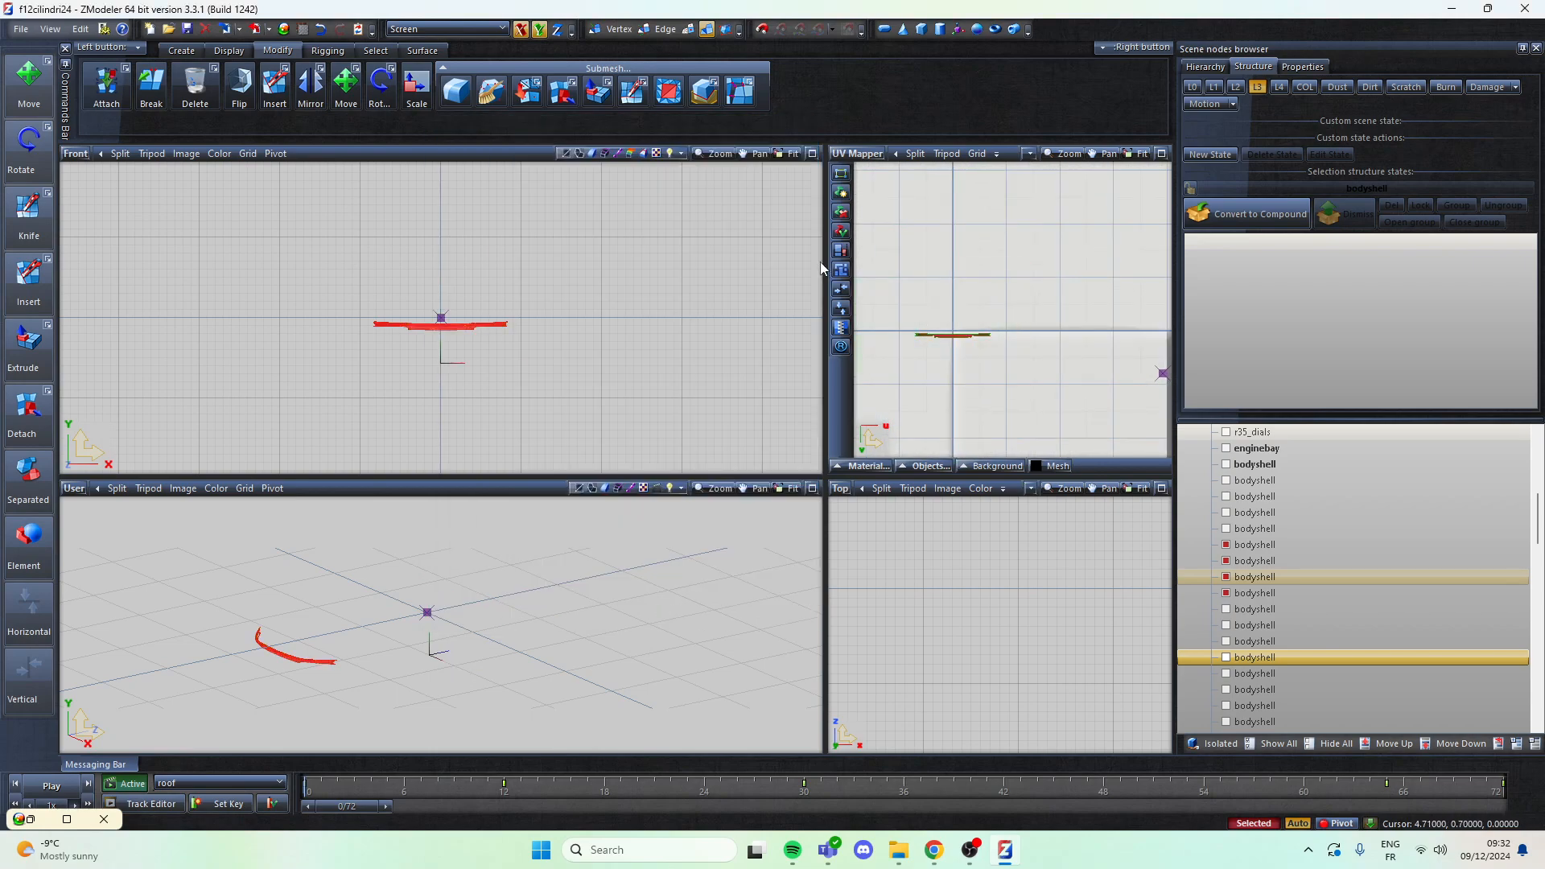
pyautogui.click(342, 105)
pyautogui.scroll(-4, 937, 332)
pyautogui.scroll(2, 1115, 318)
pyautogui.scroll(4, 1064, 351)
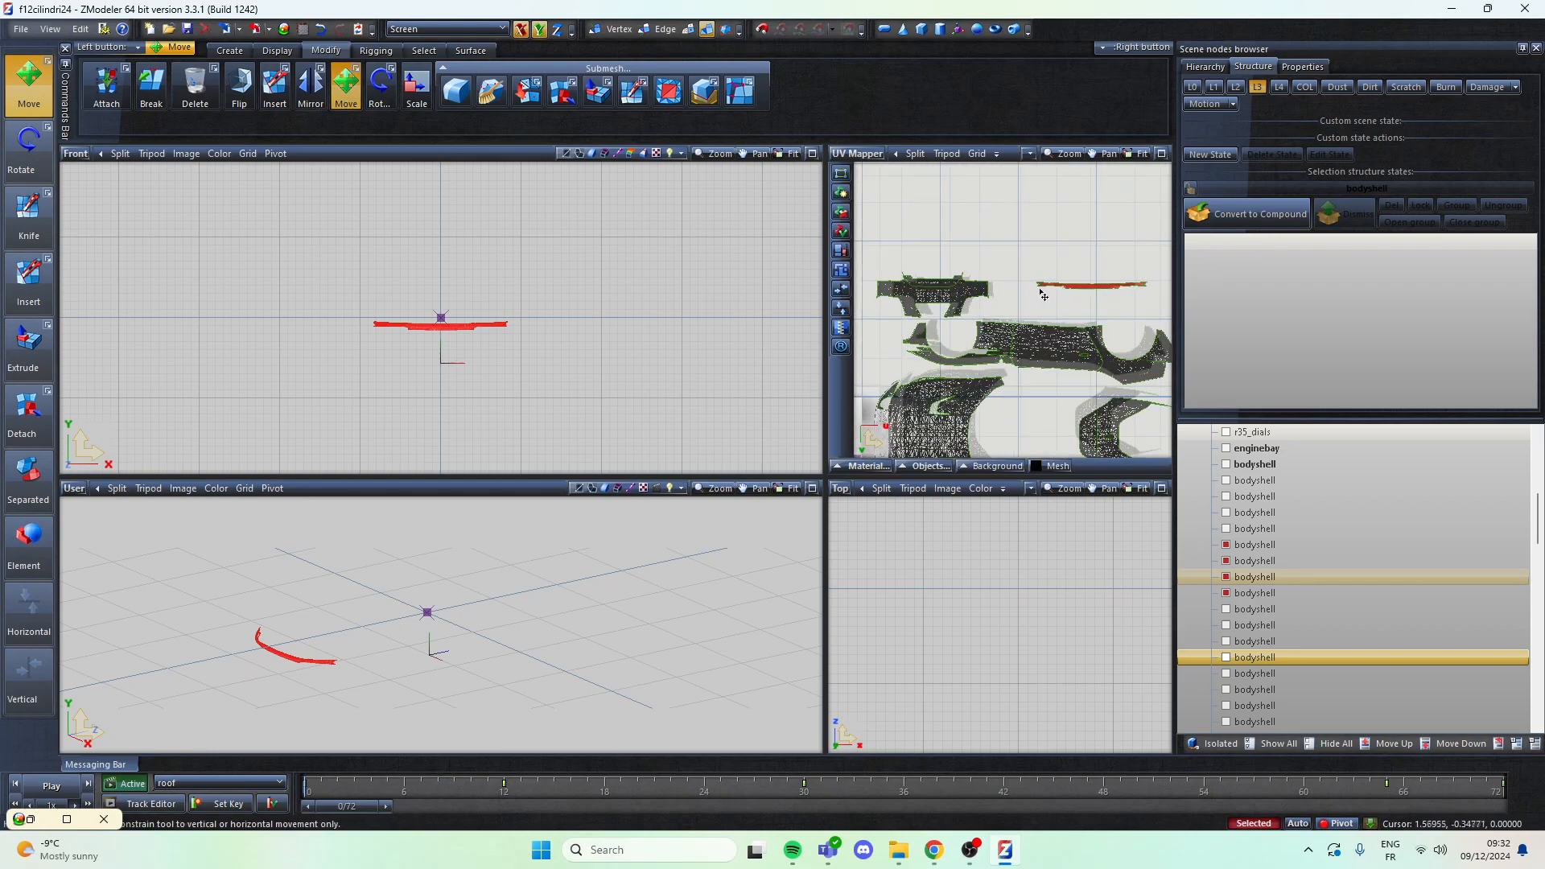
pyautogui.scroll(-5, 1037, 267)
pyautogui.press('Escape')
# Step: Return the modelling viewport to the User view and hide the four front bumper strip bodyshell meshes
pyautogui.click(75, 152)
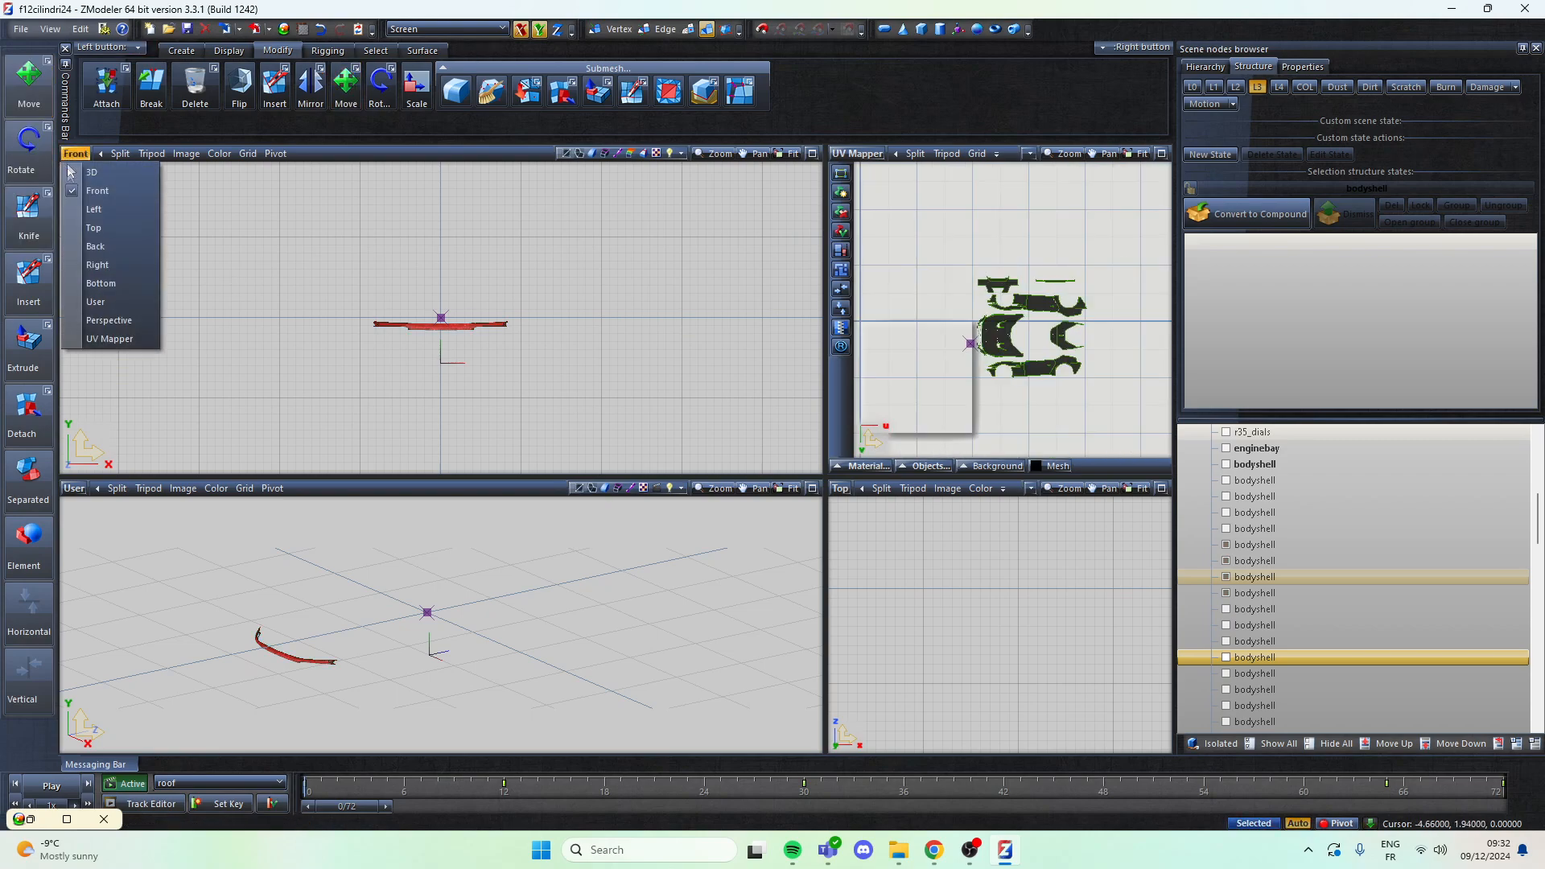
pyautogui.click(109, 319)
pyautogui.click(89, 153)
pyautogui.click(95, 302)
pyautogui.moveTo(242, 318); pyautogui.dragTo(434, 323, button='middle')
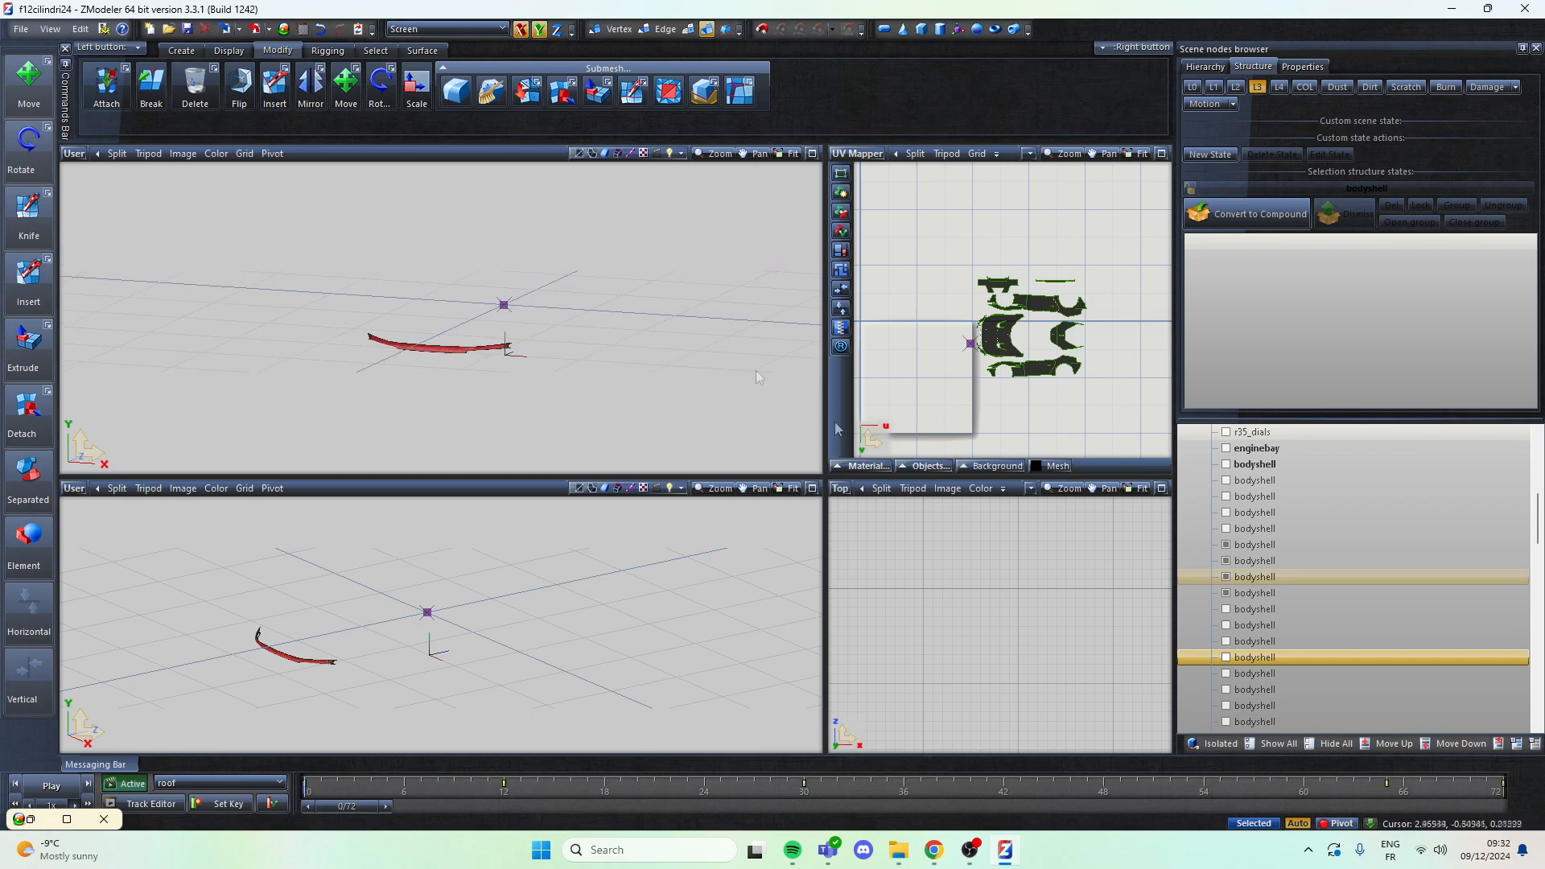
pyautogui.click(1244, 595)
pyautogui.keyDown('shift'); pyautogui.click(1244, 548); pyautogui.keyUp('shift')
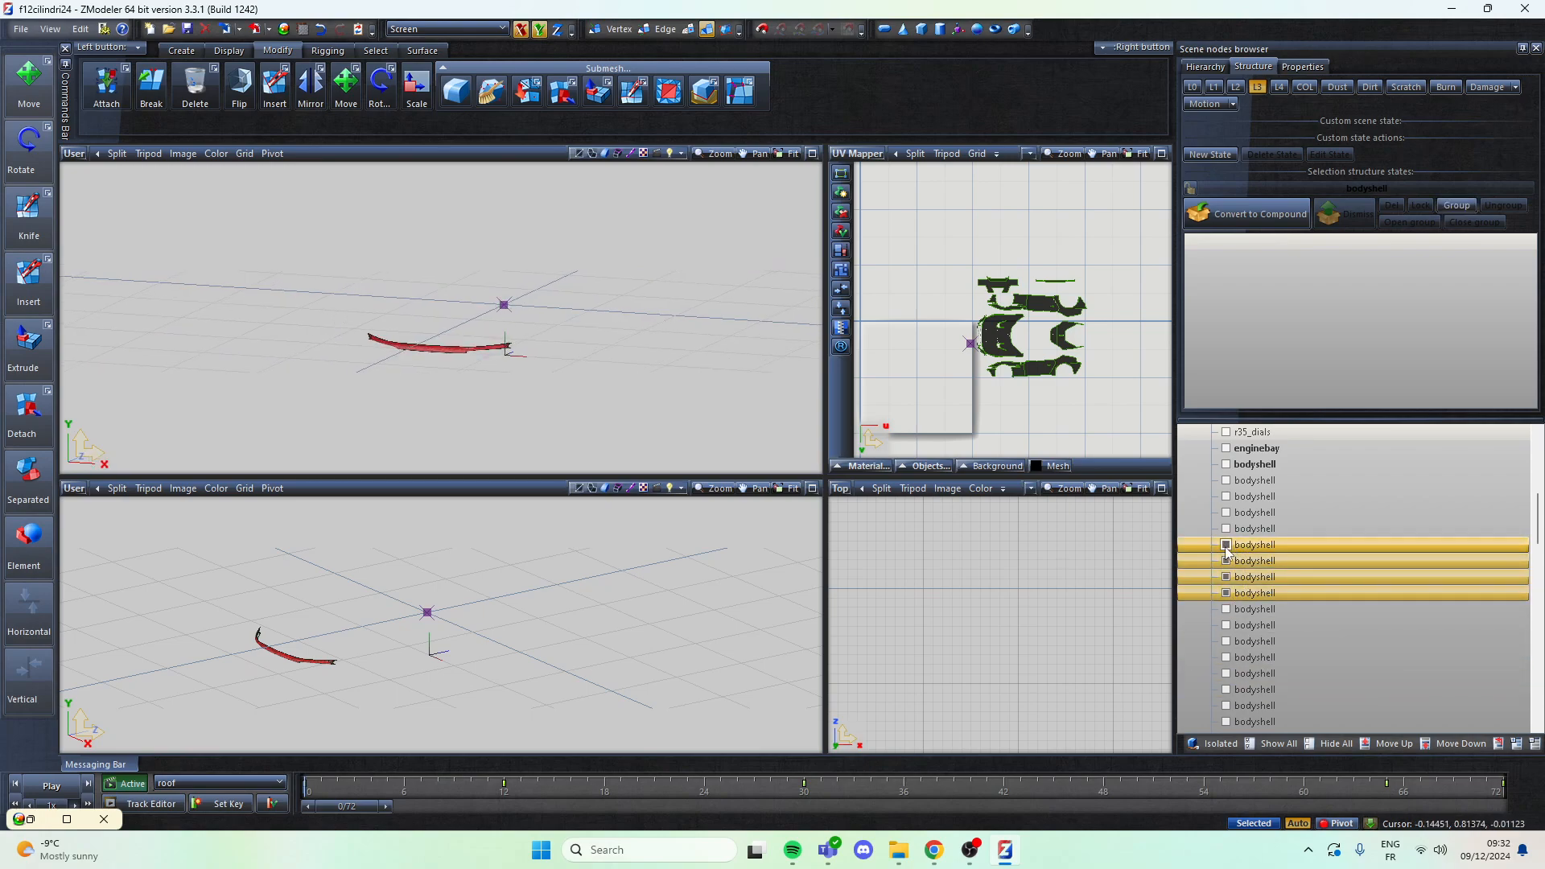
pyautogui.click(1225, 546)
# Step: Display the child meshes of door_dside_f and door_pside_f that form the mirror pieces
pyautogui.scroll(-13, 1297, 608)
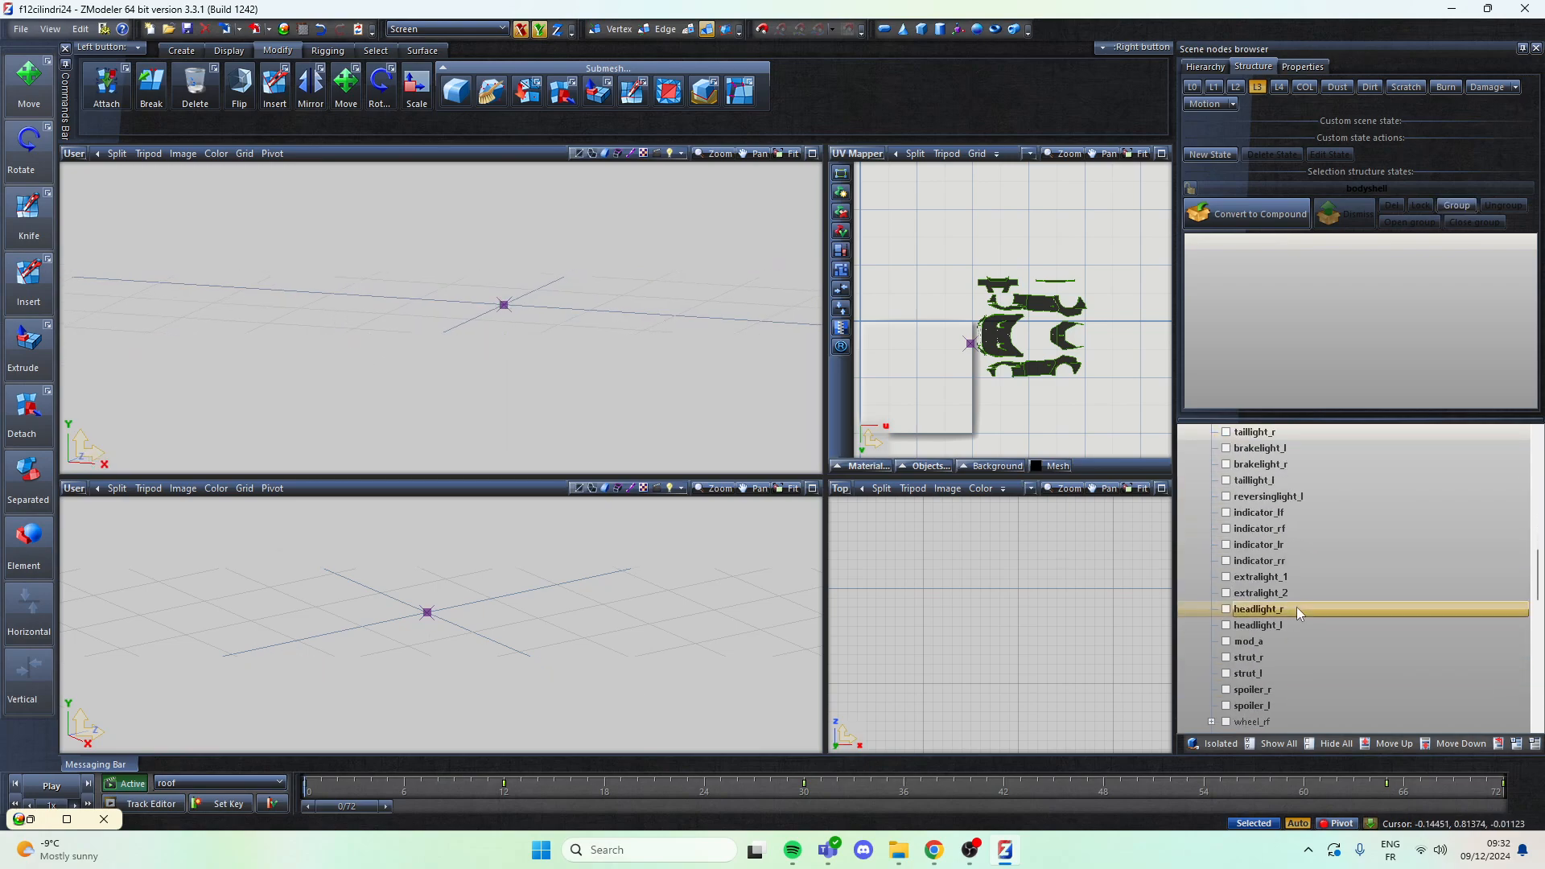
pyautogui.click(1249, 577)
pyautogui.keyDown('shift'); pyautogui.click(1244, 627); pyautogui.keyUp('shift')
pyautogui.click(1226, 625)
pyautogui.click(1242, 657)
pyautogui.keyDown('shift'); pyautogui.click(1231, 705); pyautogui.keyUp('shift')
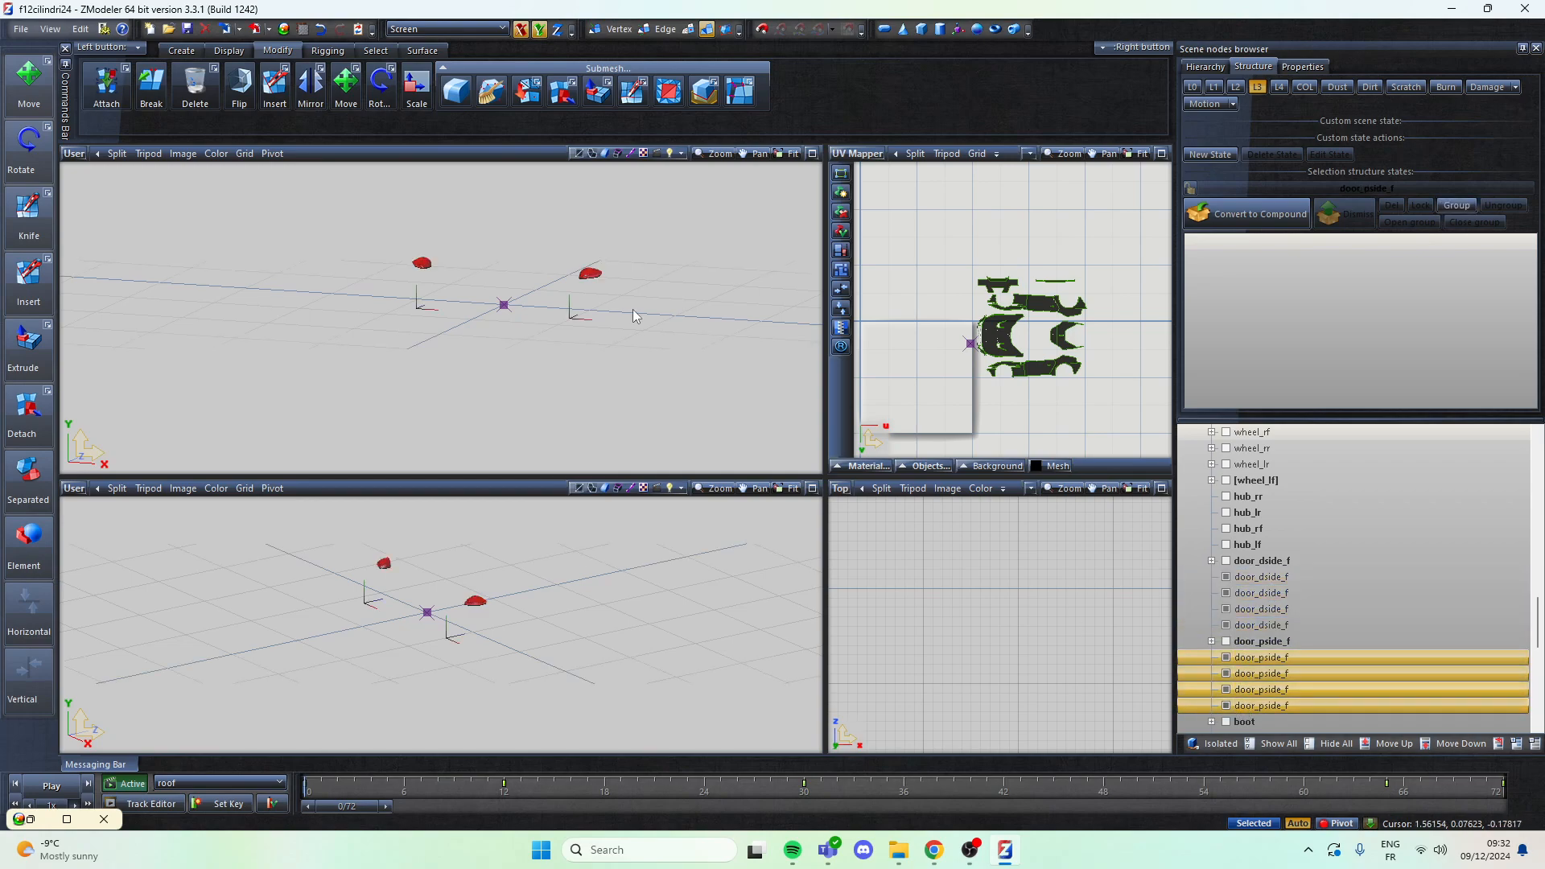
# Step: Generate new channel 2 UV mapping from viewport XY for the door_dside_f mirror meshes, seen from an angled view
pyautogui.moveTo(484, 224); pyautogui.dragTo(573, 324, button='middle')
pyautogui.scroll(3, 665, 355)
pyautogui.moveTo(665, 355); pyautogui.dragTo(663, 305, button='middle')
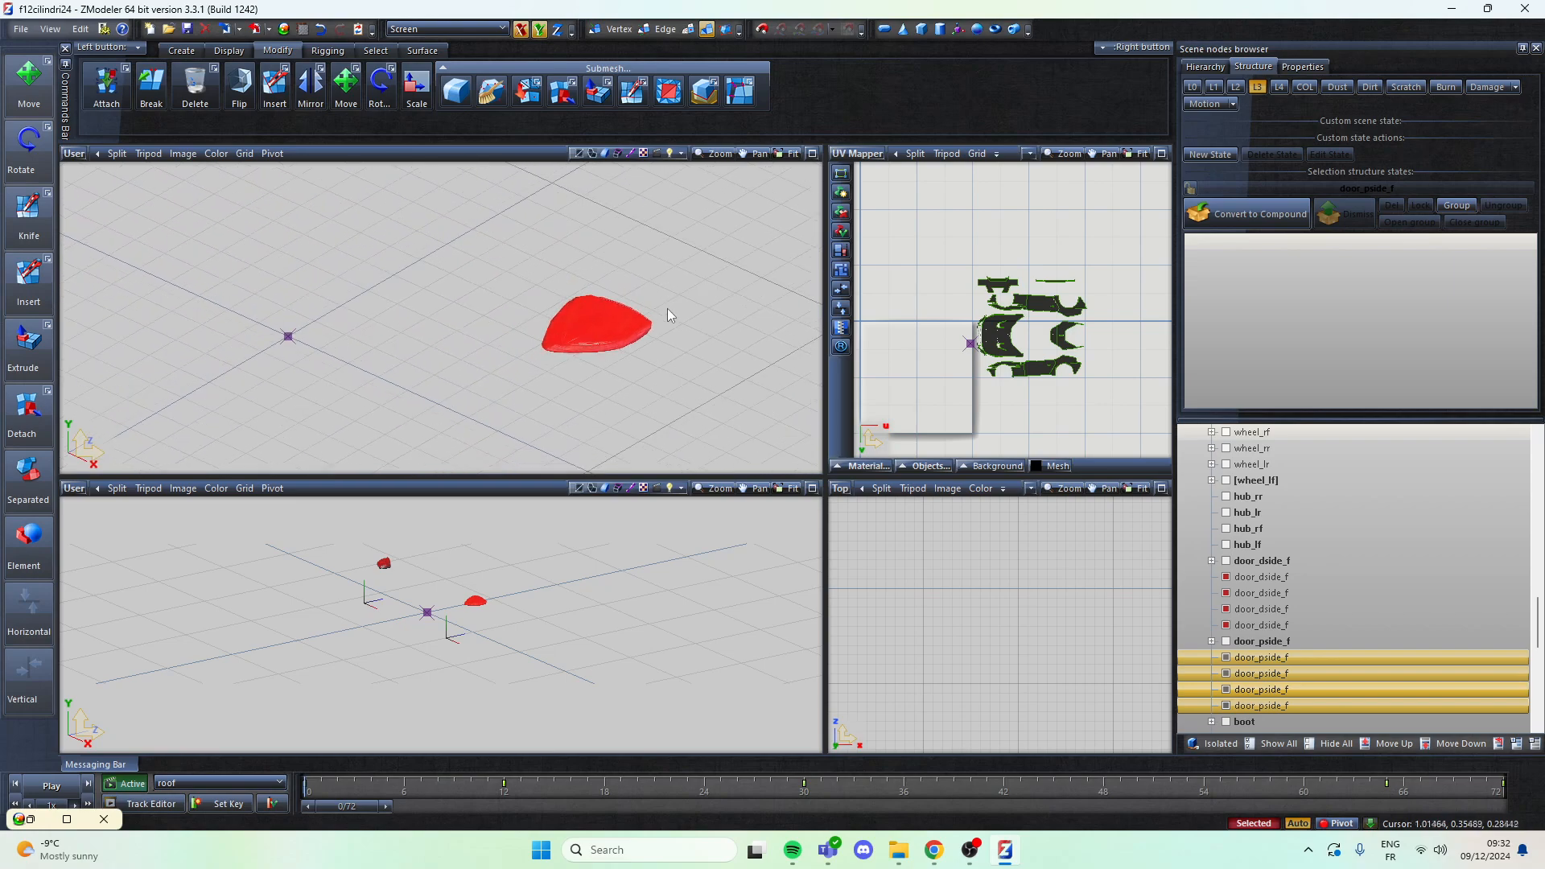
pyautogui.rightClick(600, 331)
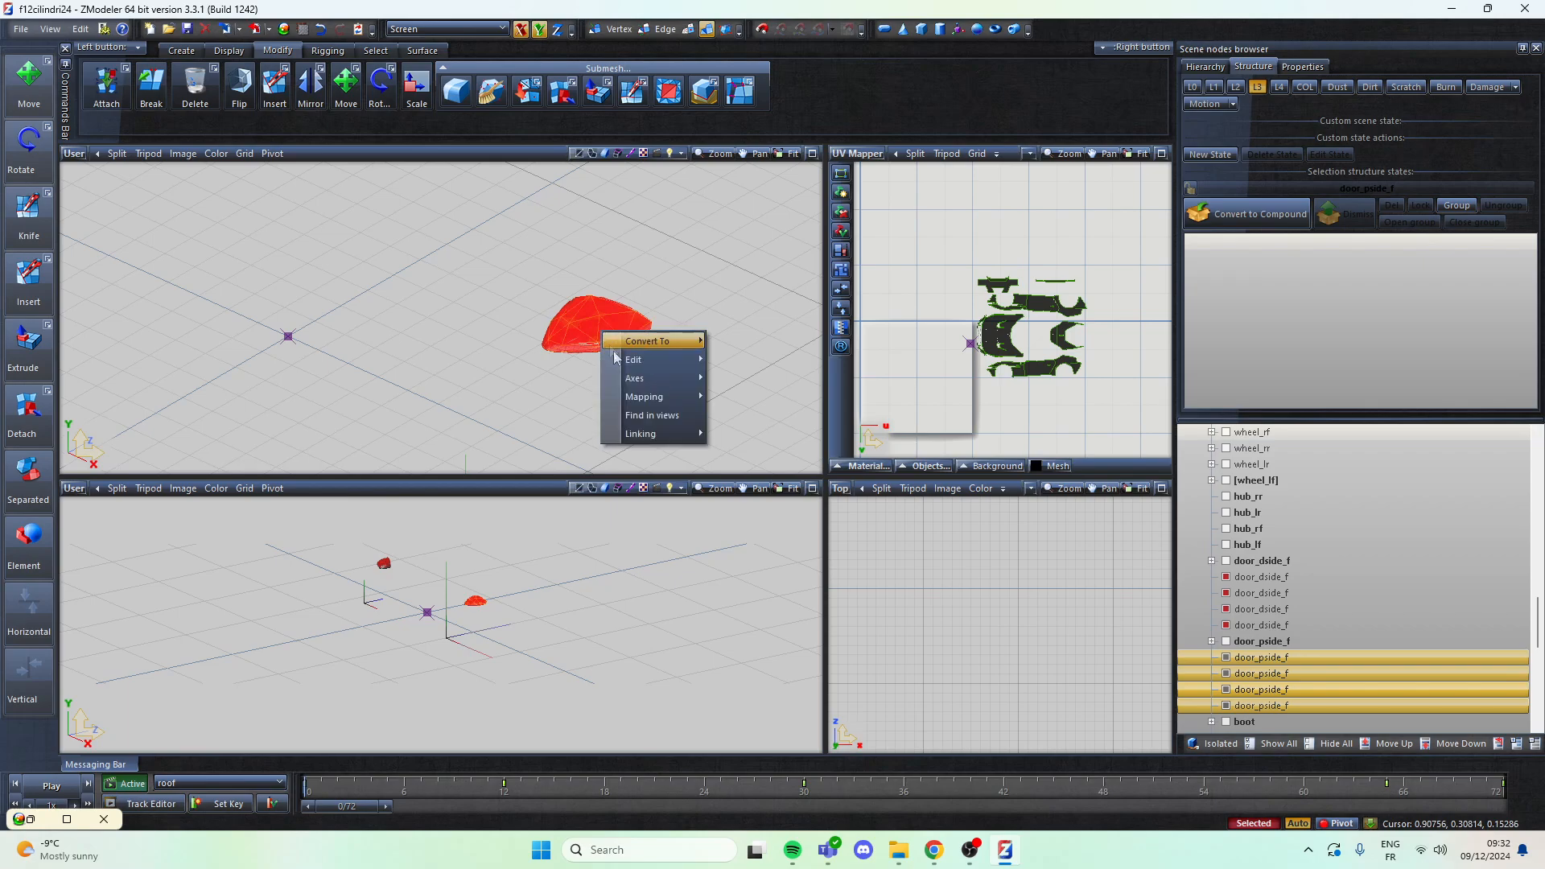
pyautogui.click(718, 397)
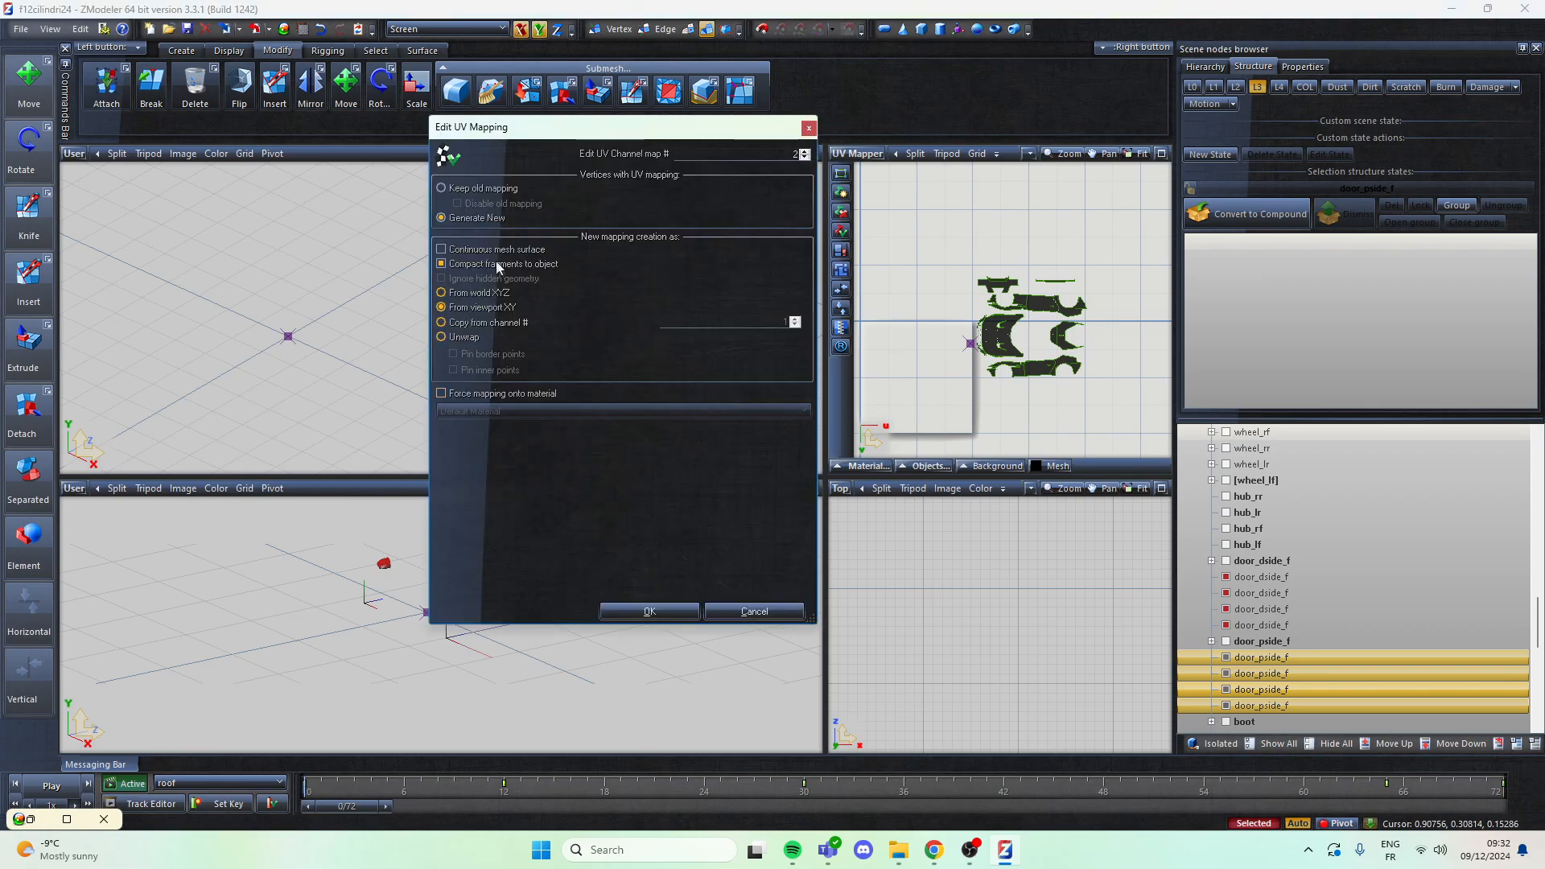
pyautogui.click(651, 611)
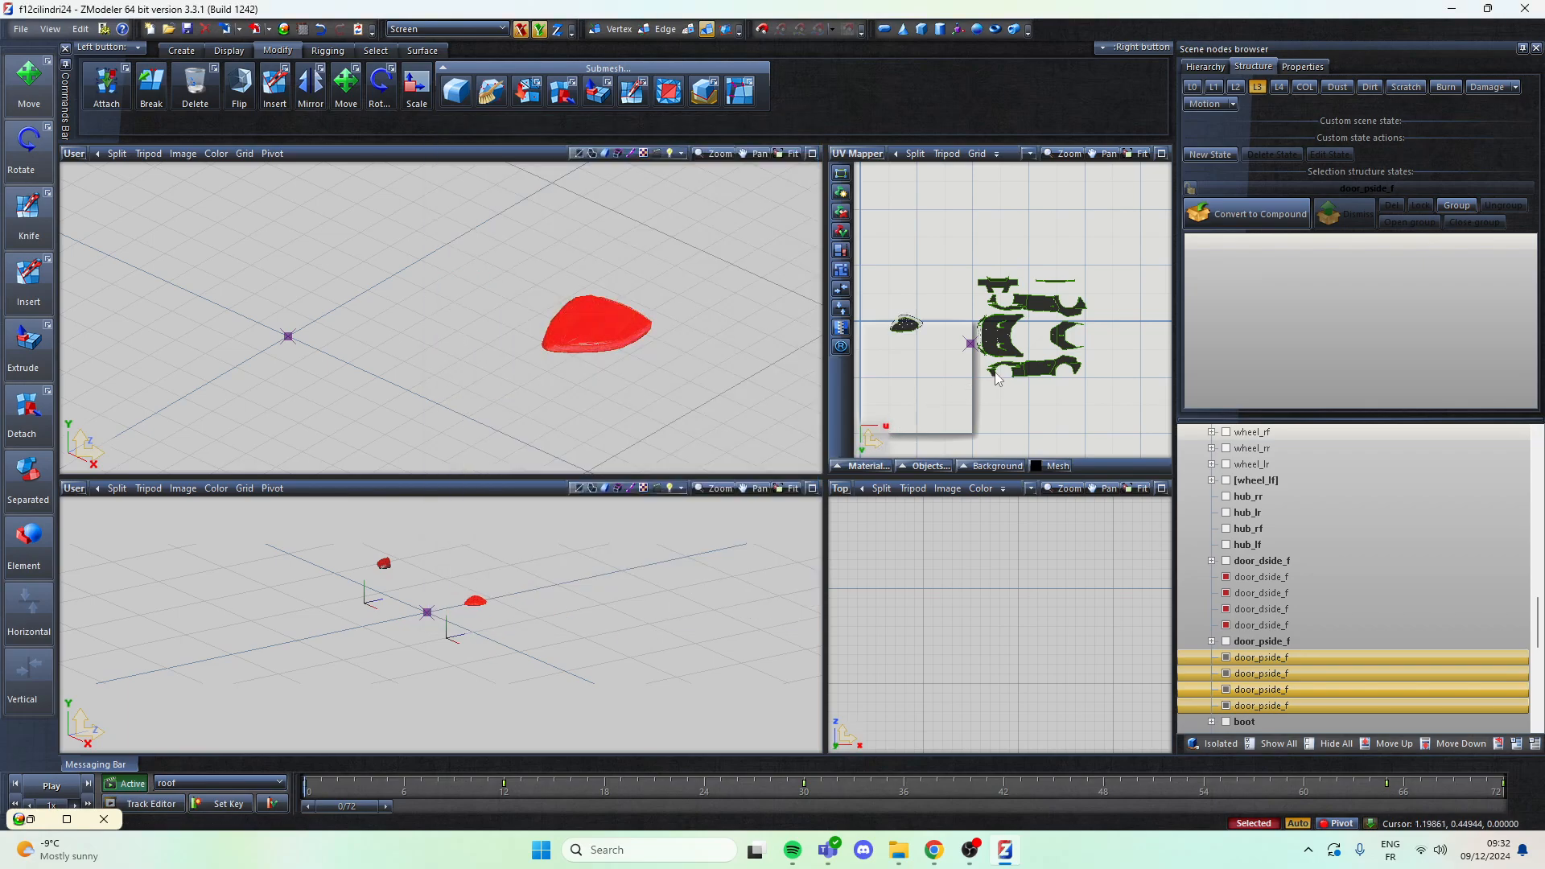
# Step: Turn the view to the opposite mirror and generate new channel 2 UV mapping from viewport XY for the door_pside_f mirror meshes
pyautogui.moveTo(519, 346); pyautogui.dragTo(133, 219, button='middle')
pyautogui.scroll(-3, 666, 301)
pyautogui.moveTo(667, 301); pyautogui.dragTo(600, 393, button='middle')
pyautogui.scroll(3, 600, 393)
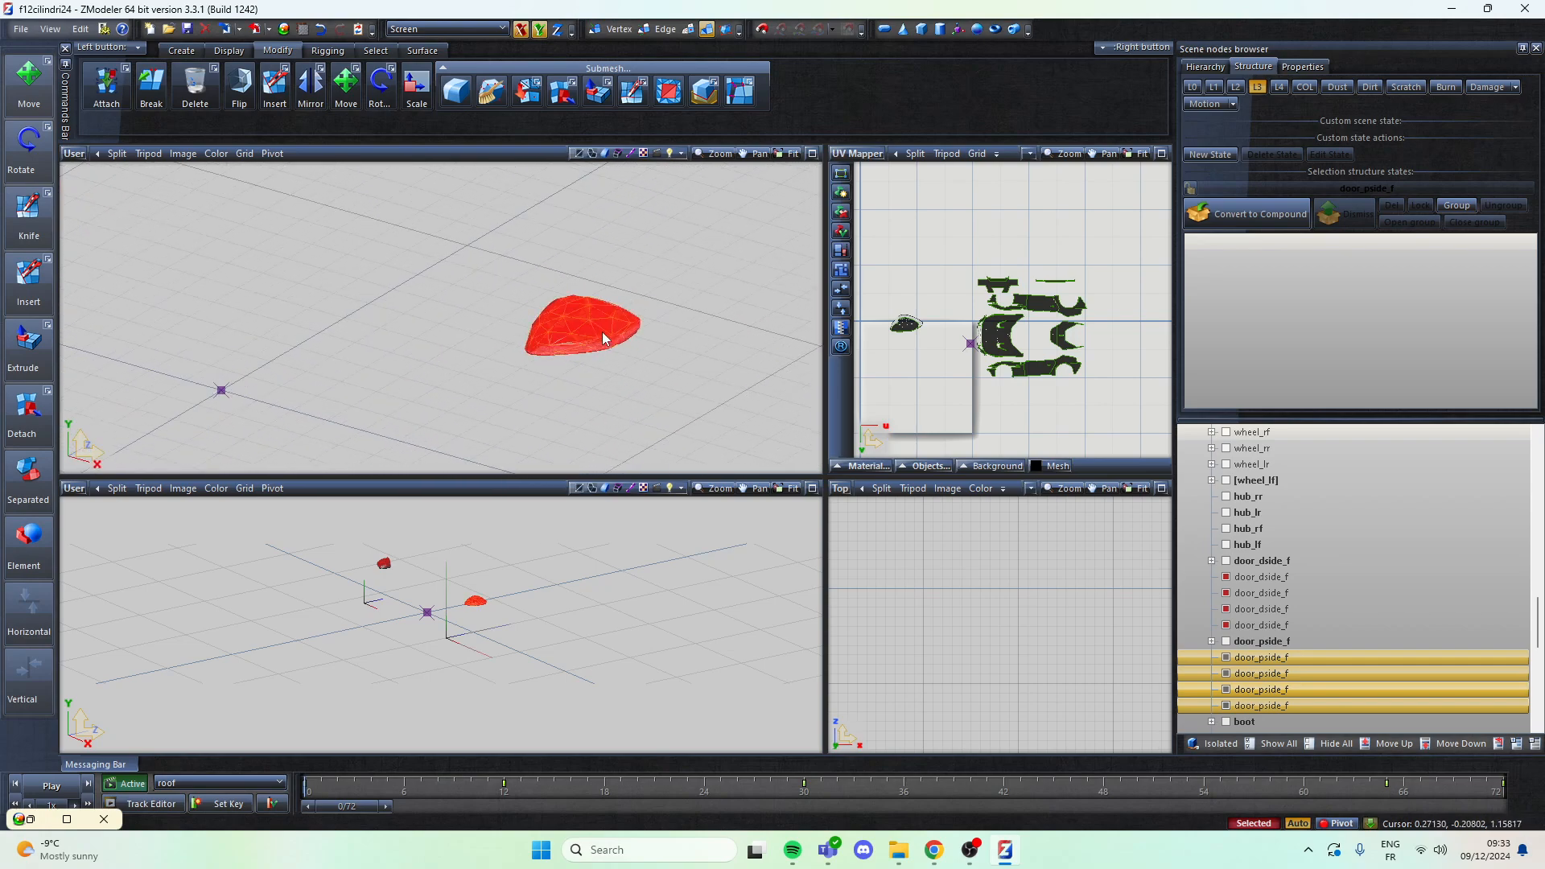
pyautogui.moveTo(482, 335); pyautogui.dragTo(689, 320, button='middle')
pyautogui.scroll(-2, 691, 321)
pyautogui.scroll(-2, 613, 370)
pyautogui.scroll(-2, 585, 360)
pyautogui.scroll(3, 386, 281)
pyautogui.moveTo(386, 280); pyautogui.dragTo(410, 287, button='middle')
pyautogui.scroll(3, 492, 282)
pyautogui.moveTo(567, 379); pyautogui.dragTo(576, 364, button='middle')
pyautogui.scroll(2, 631, 286)
pyautogui.moveTo(631, 287); pyautogui.dragTo(630, 288, button='middle')
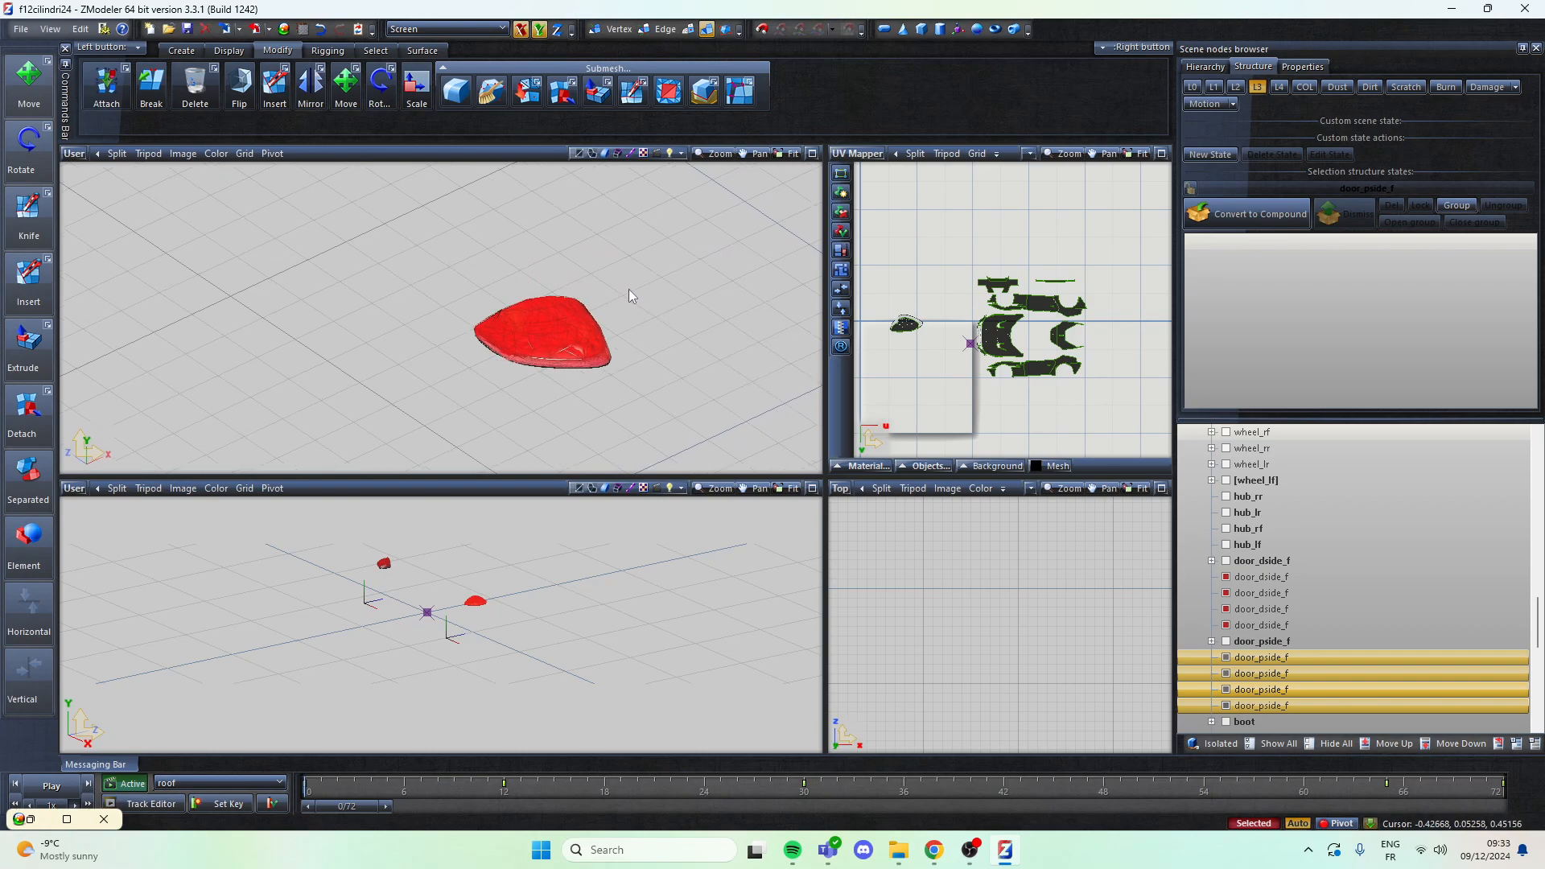
pyautogui.rightClick(597, 356)
pyautogui.click(653, 417)
pyautogui.click(649, 611)
# Step: Move the door_pside_f mirror UV layout clear of the other mirror layout and scale it to about 80% to match its size
pyautogui.scroll(3, 934, 362)
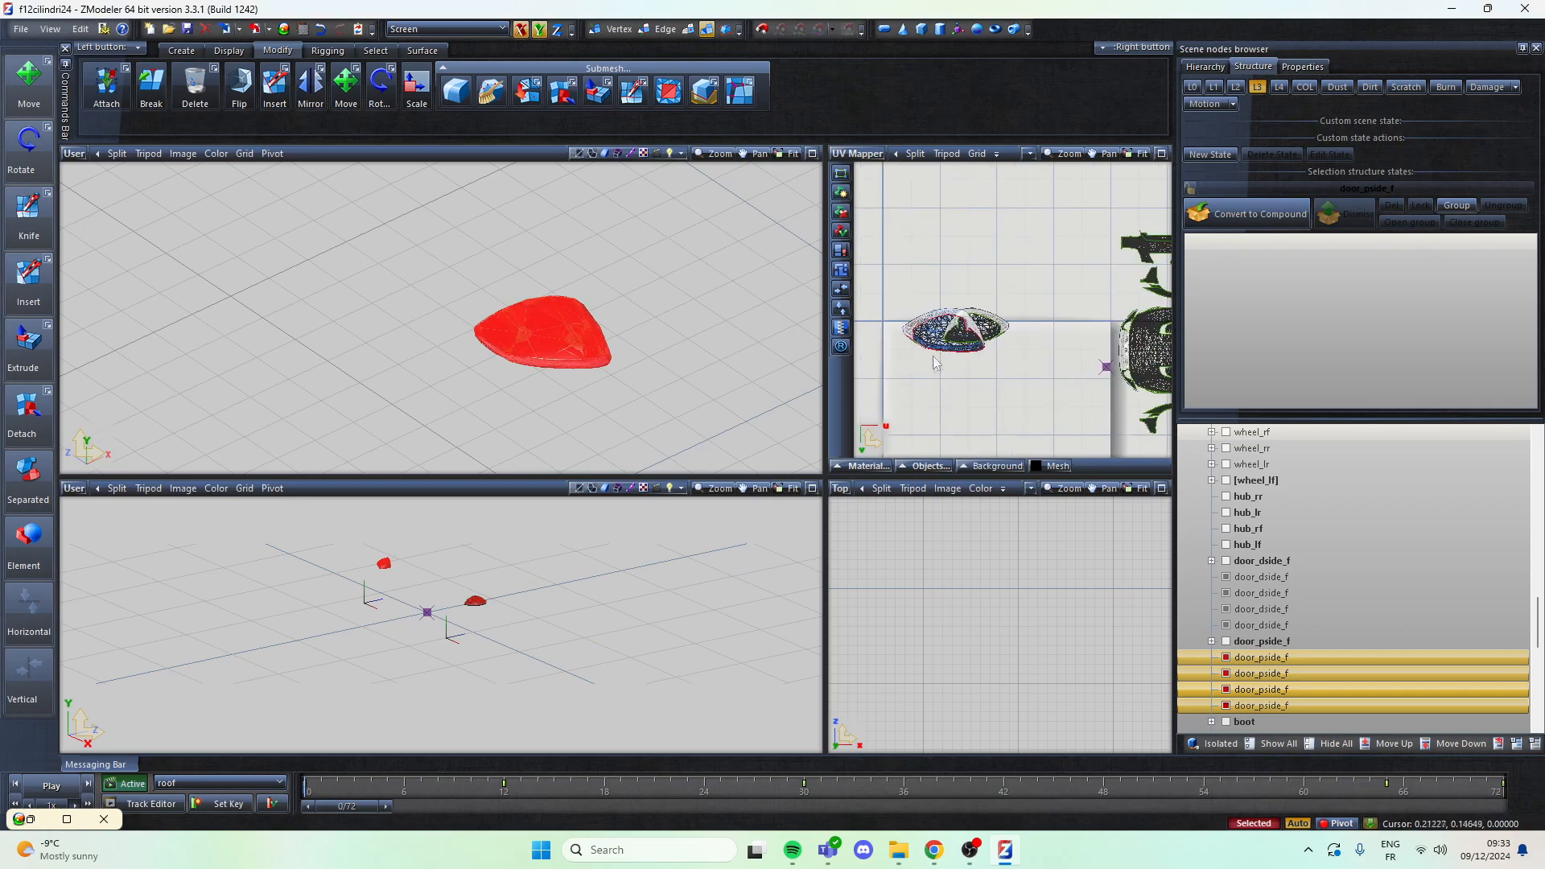
pyautogui.scroll(1, 933, 362)
pyautogui.click(346, 84)
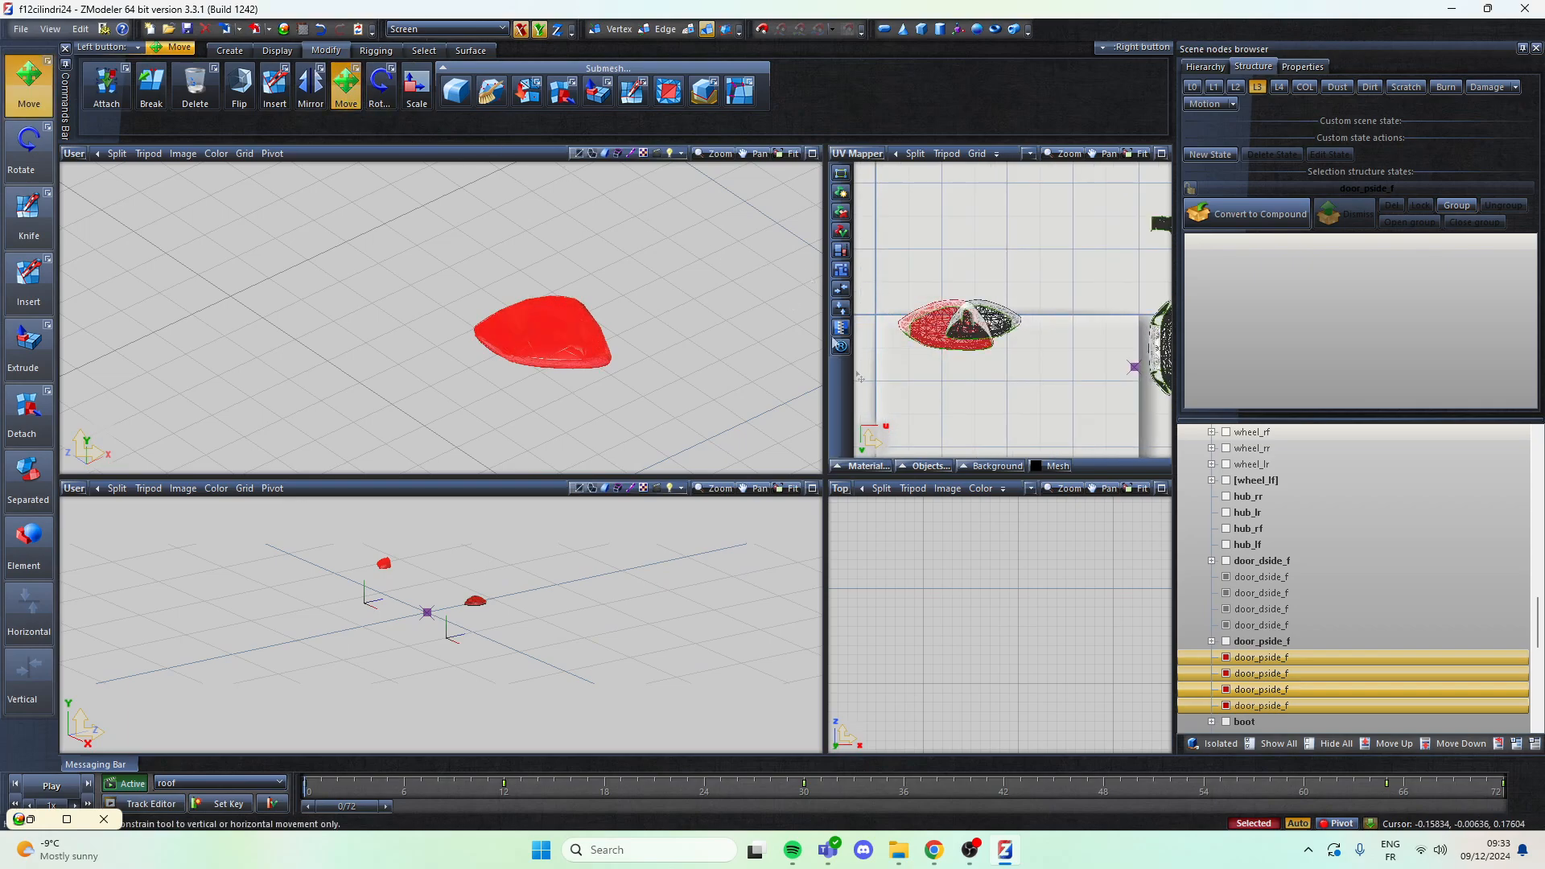
pyautogui.moveTo(626, 451); pyautogui.dragTo(311, 451)
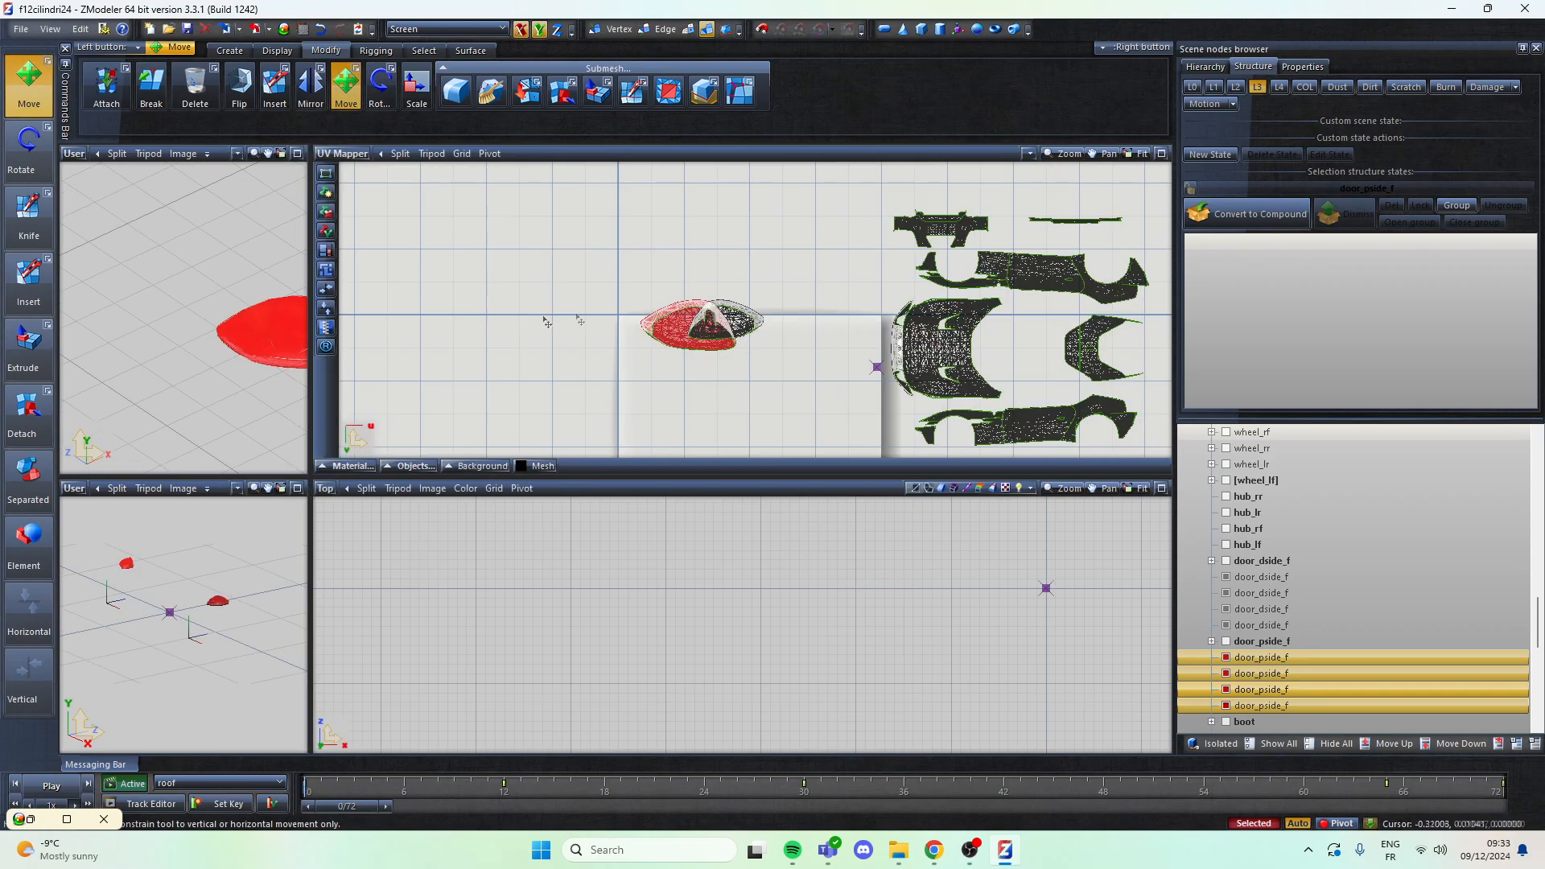
pyautogui.scroll(2, 697, 342)
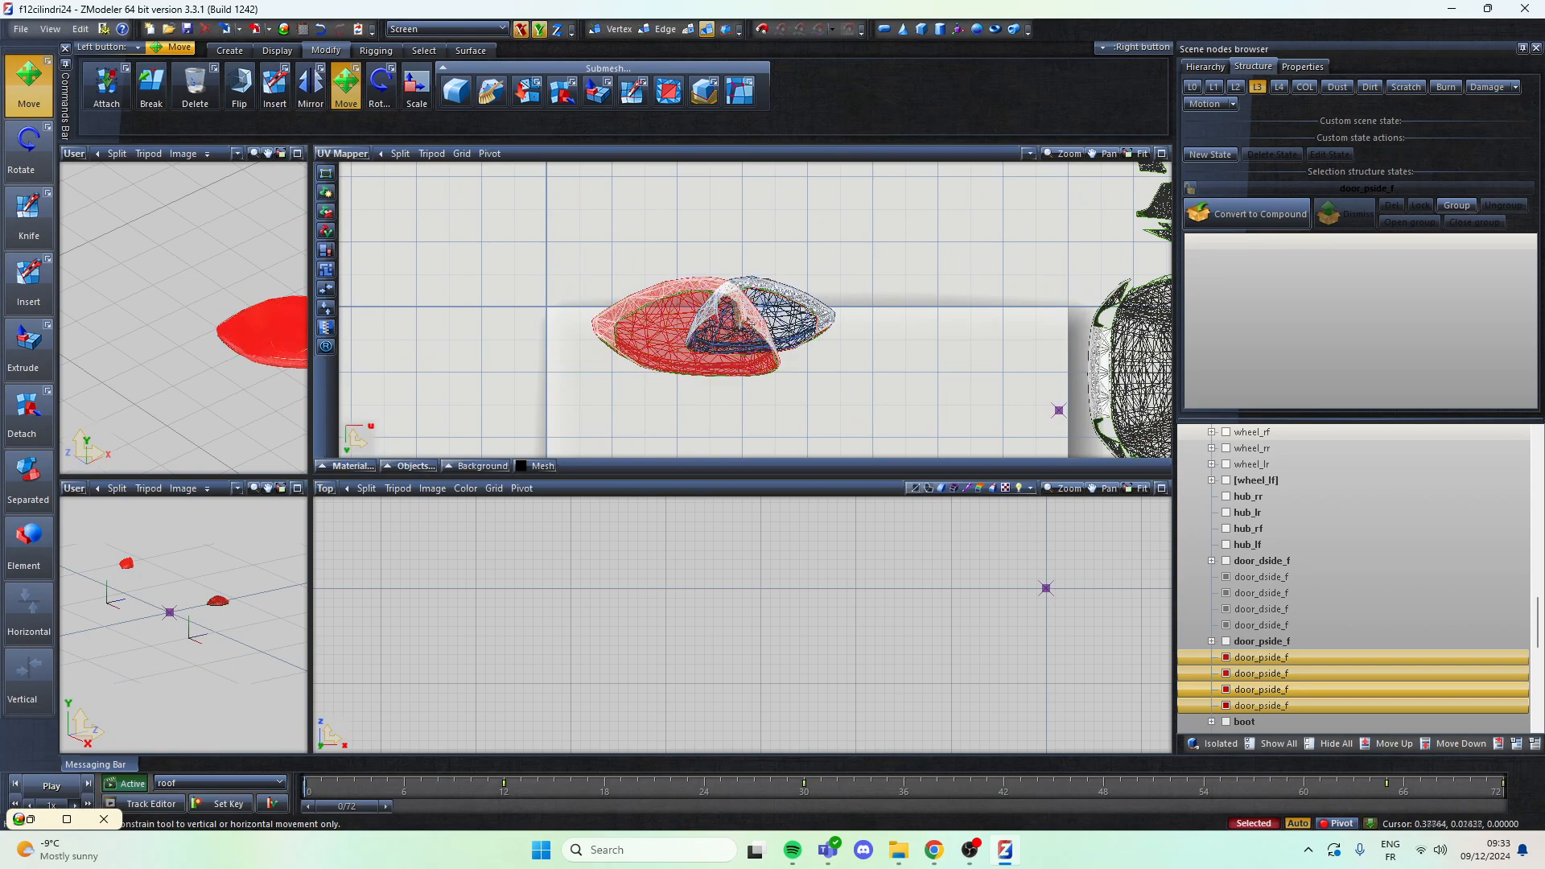
pyautogui.moveTo(683, 354); pyautogui.dragTo(575, 339)
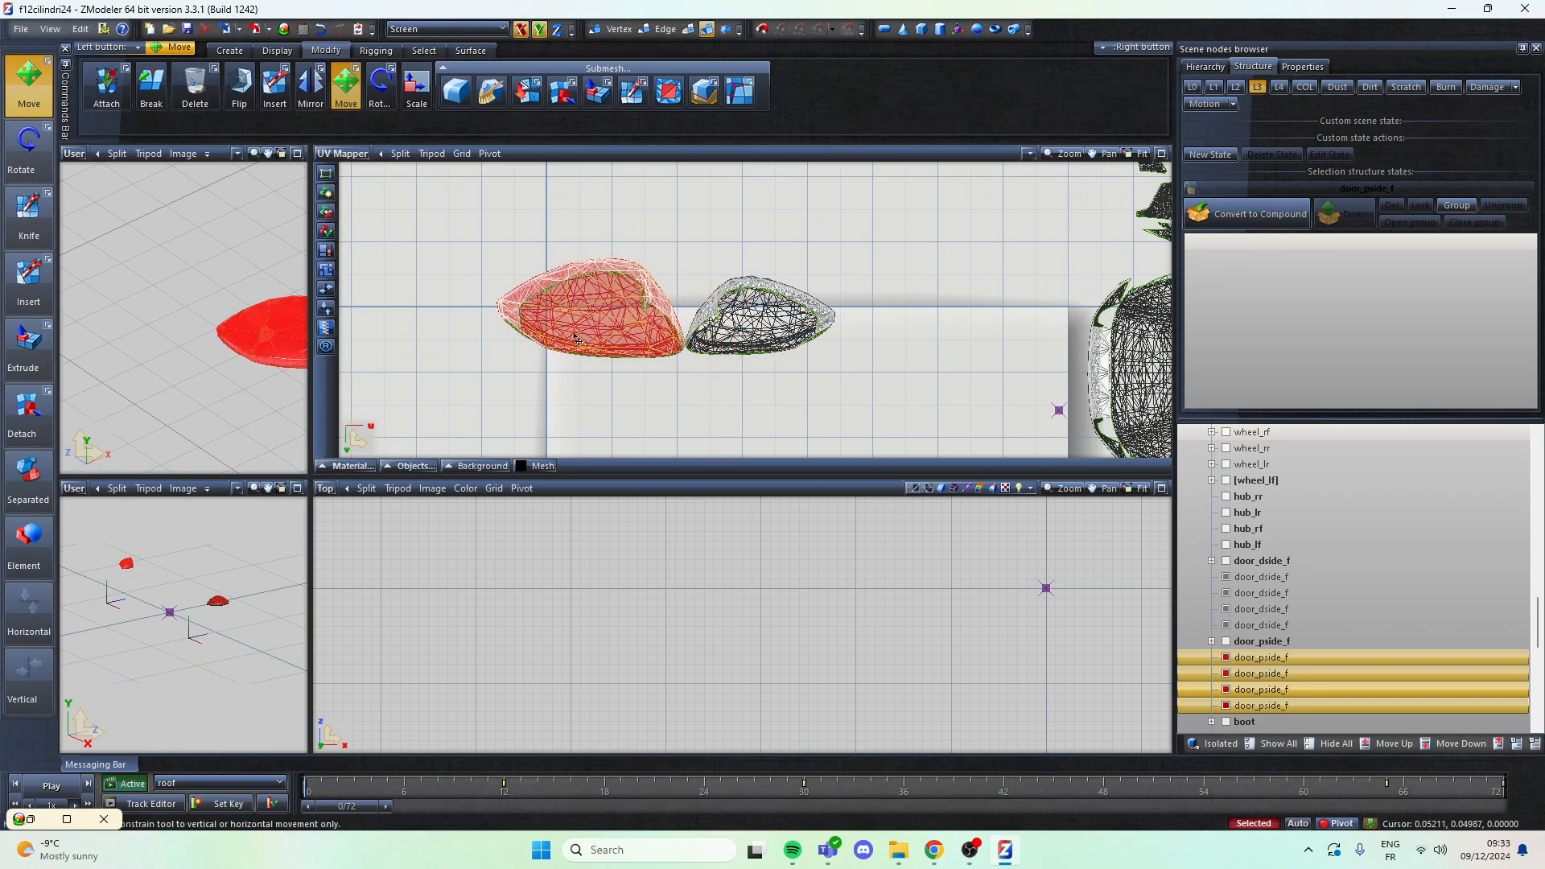
pyautogui.click(683, 354)
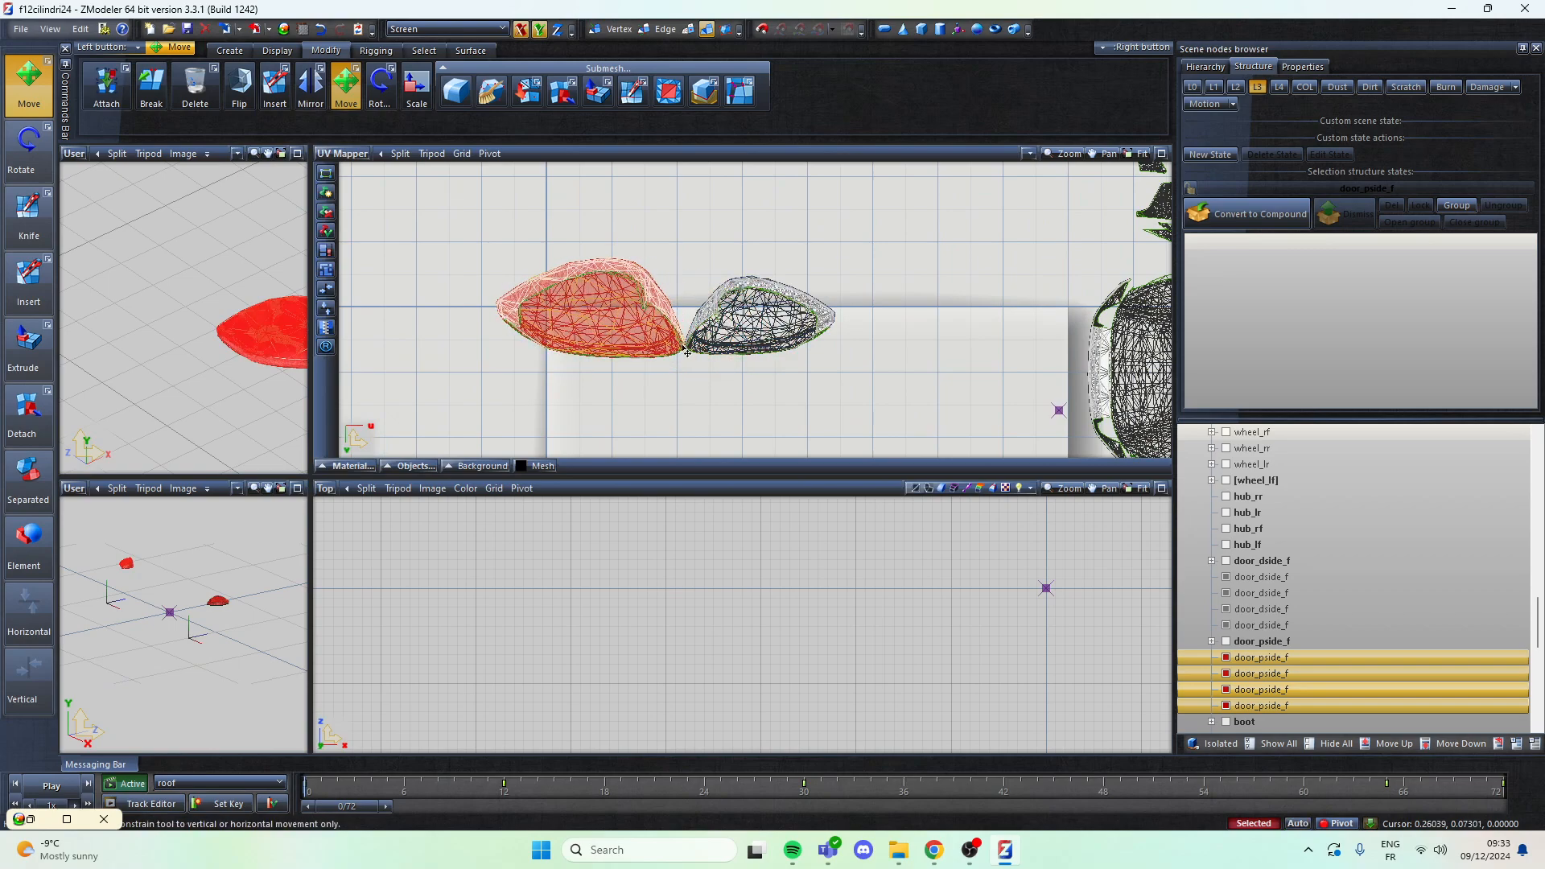
pyautogui.click(416, 87)
pyautogui.moveTo(717, 217); pyautogui.dragTo(741, 328)
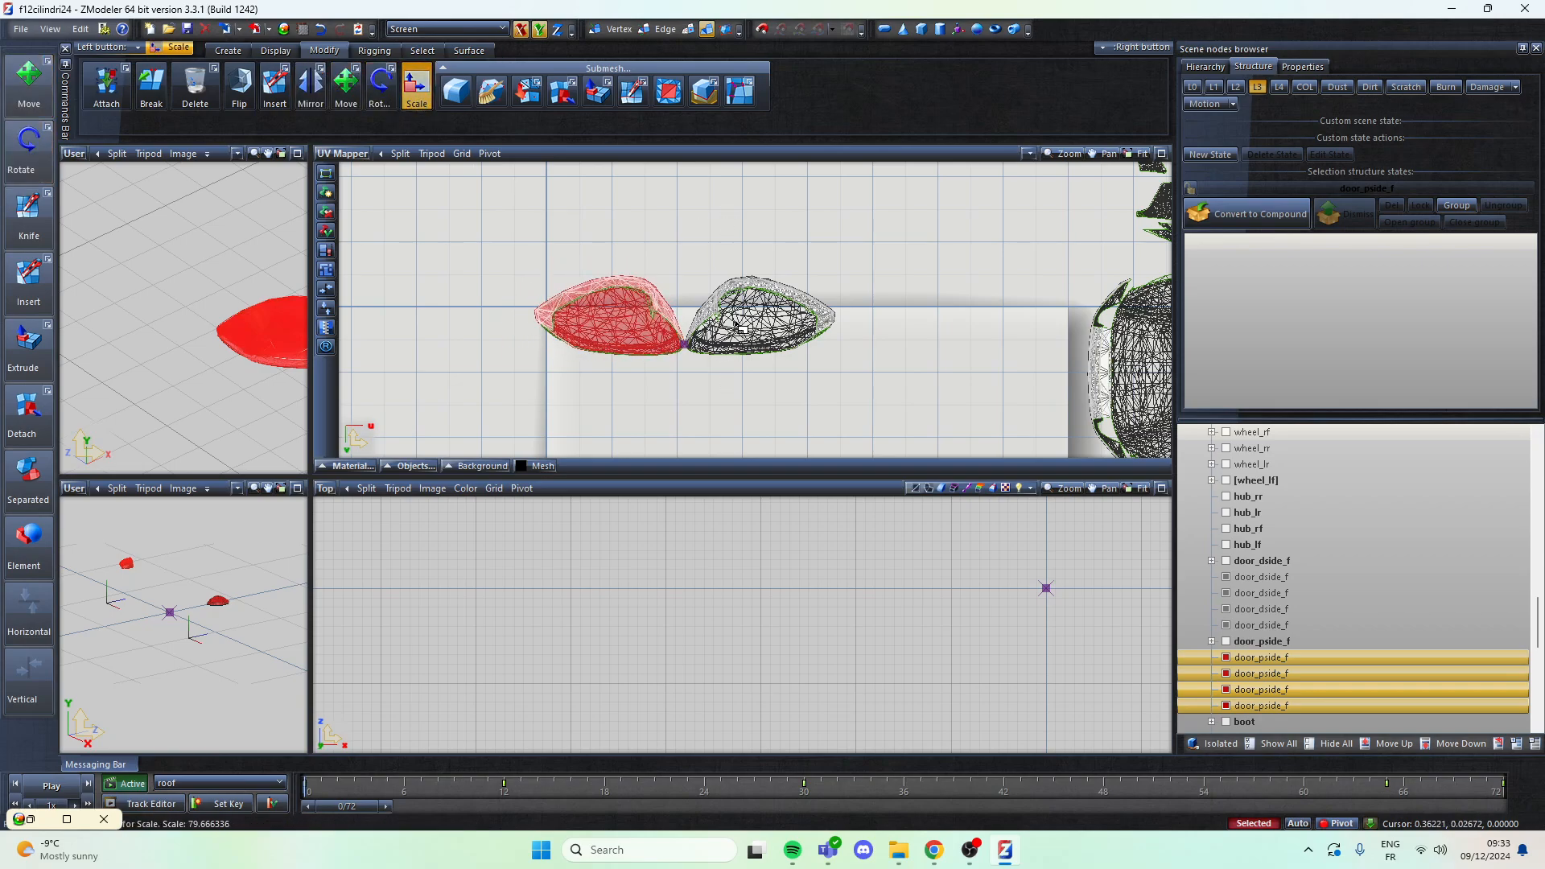
# Step: Align the two mirror UV layouts side by side and move both inside the upper-left corner of the UV square
pyautogui.click(346, 87)
pyautogui.scroll(-2, 644, 286)
pyautogui.scroll(1, 641, 291)
pyautogui.moveTo(642, 291); pyautogui.dragTo(639, 291)
pyautogui.keyDown('ctrl'); pyautogui.moveTo(873, 354); pyautogui.dragTo(431, 185); pyautogui.keyUp('ctrl')
pyautogui.scroll(2, 556, 277)
pyautogui.moveTo(570, 276); pyautogui.dragTo(590, 288)
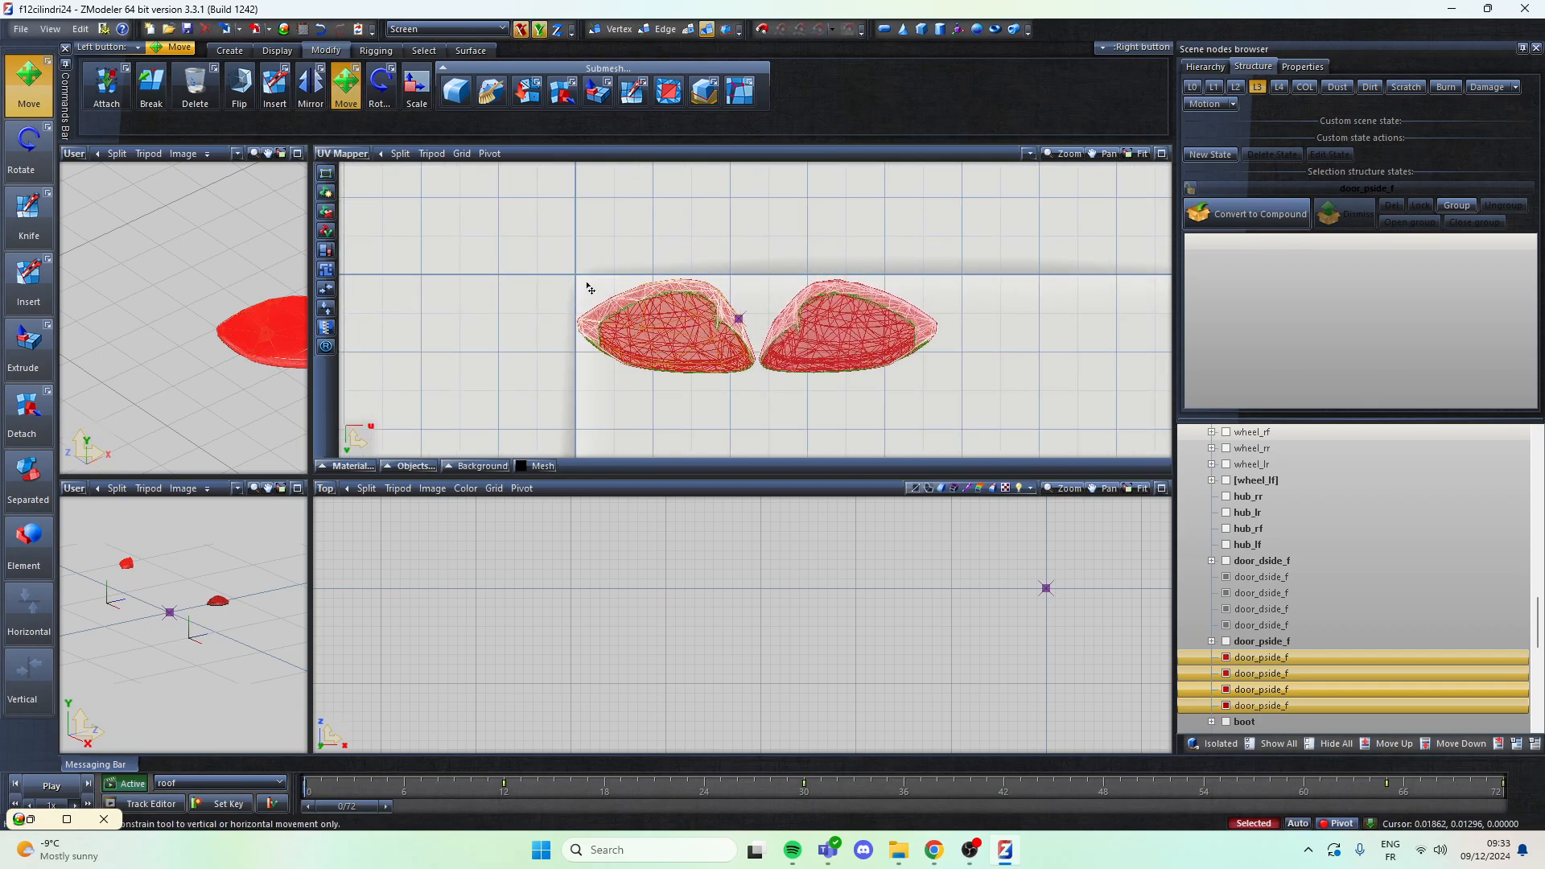
# Step: Scale both mirror UV layouts to about 30% from the UV square's upper-left corner and nudge them closer into that corner
pyautogui.press('s')
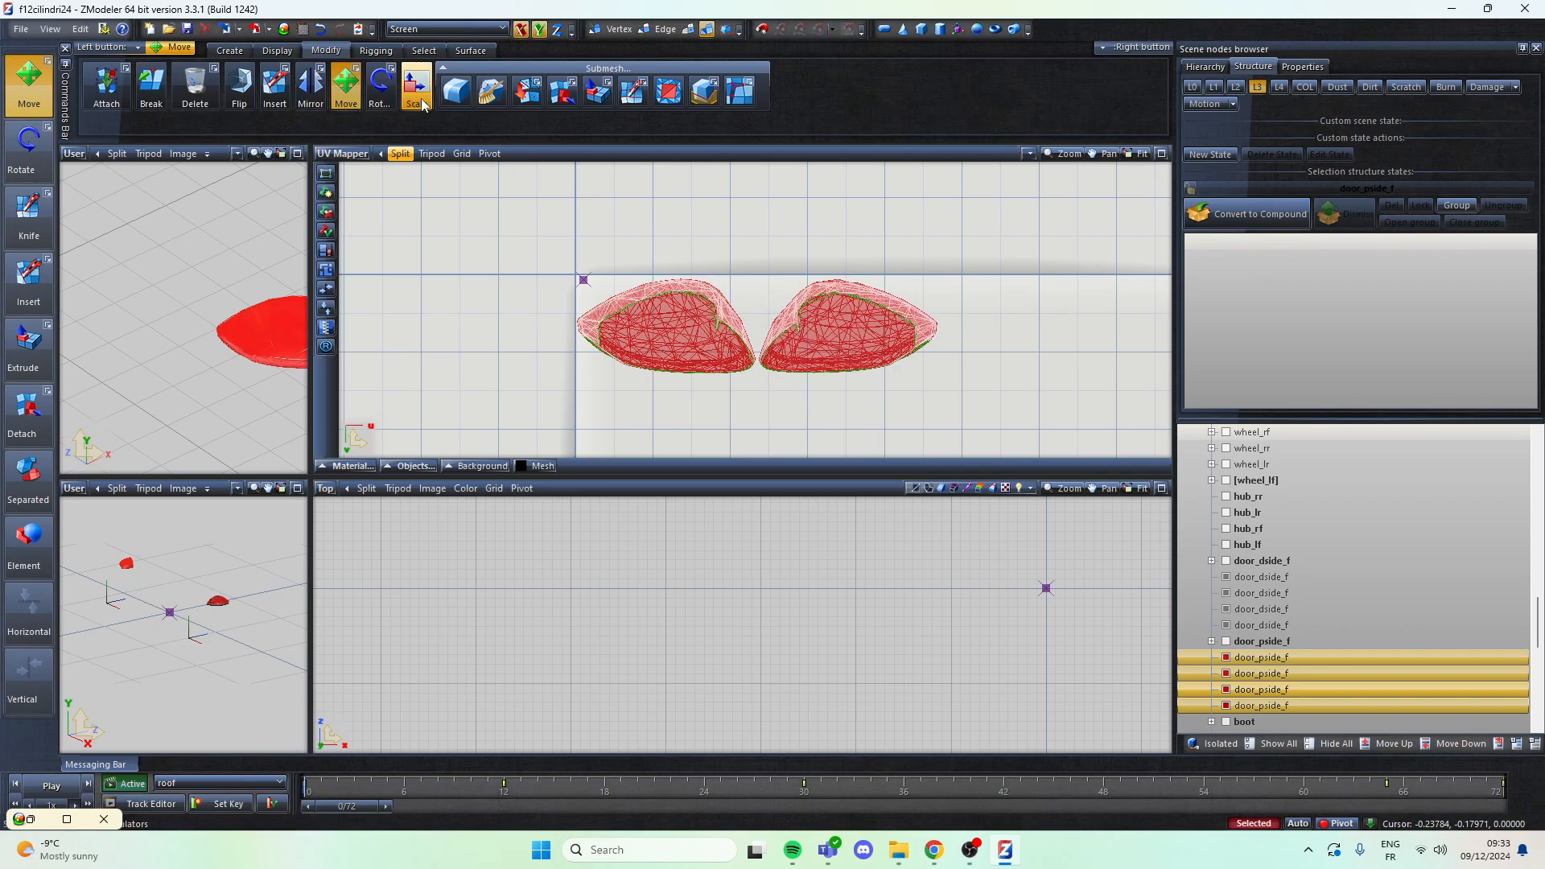
pyautogui.scroll(-4, 519, 241)
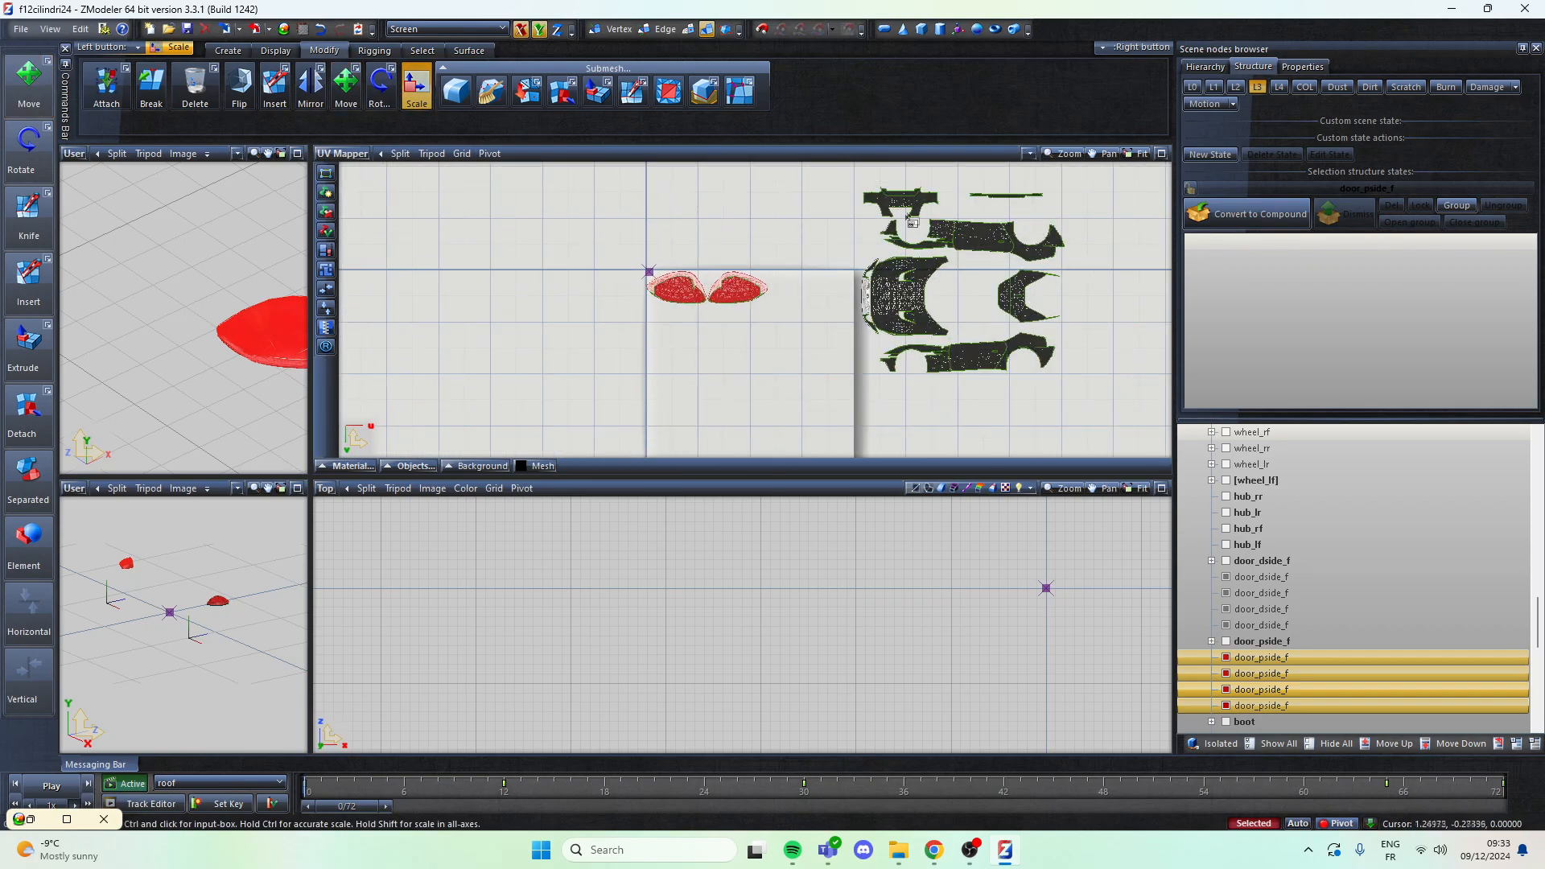
pyautogui.scroll(3, 678, 329)
pyautogui.moveTo(874, 220); pyautogui.dragTo(855, 306)
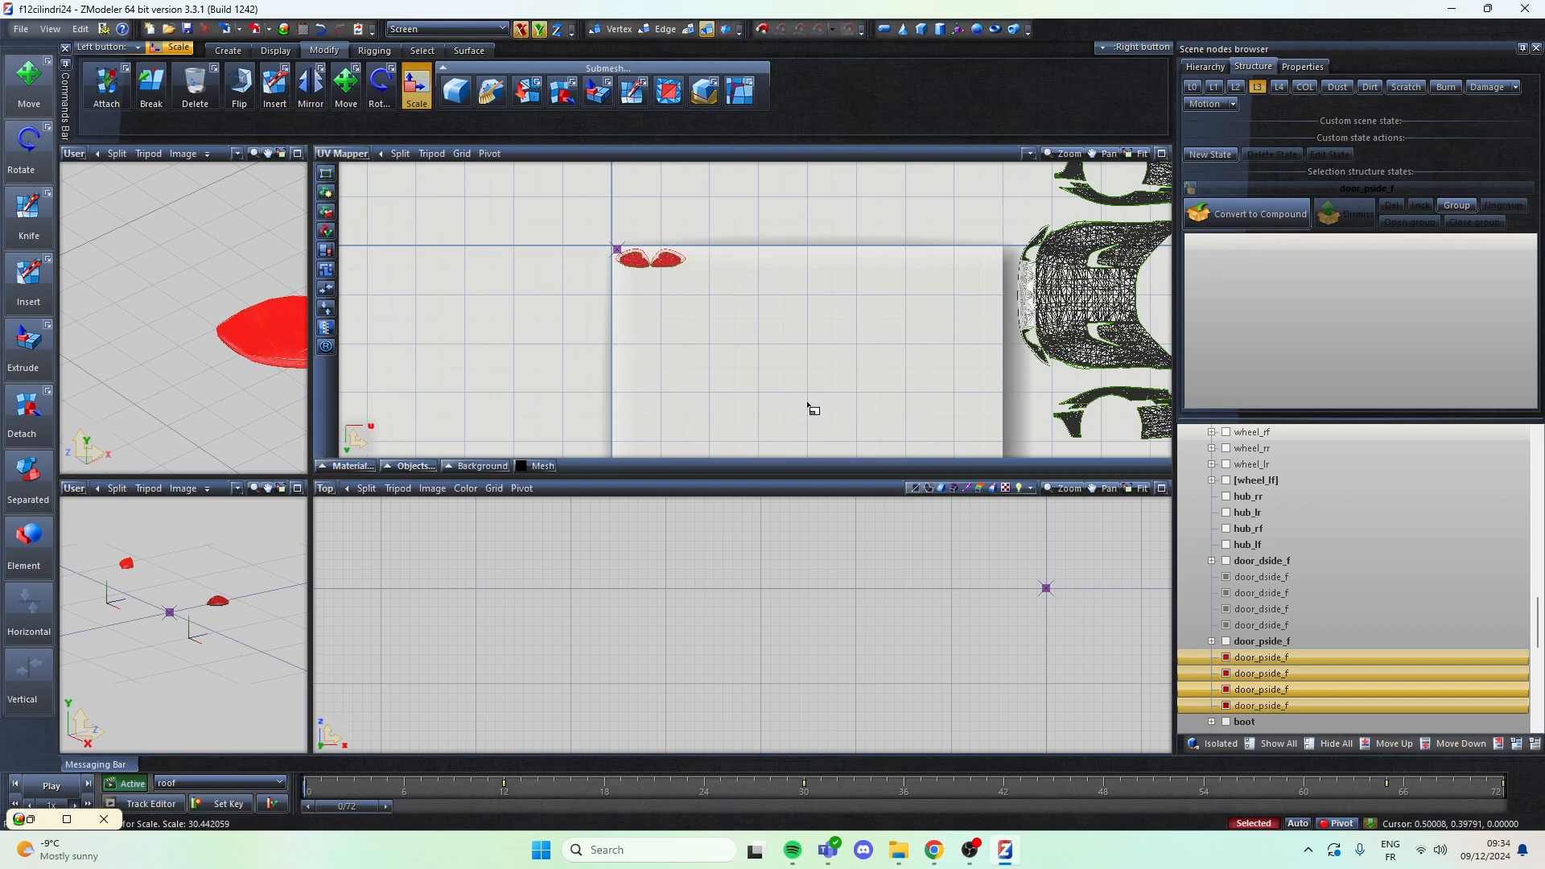
pyautogui.scroll(3, 655, 269)
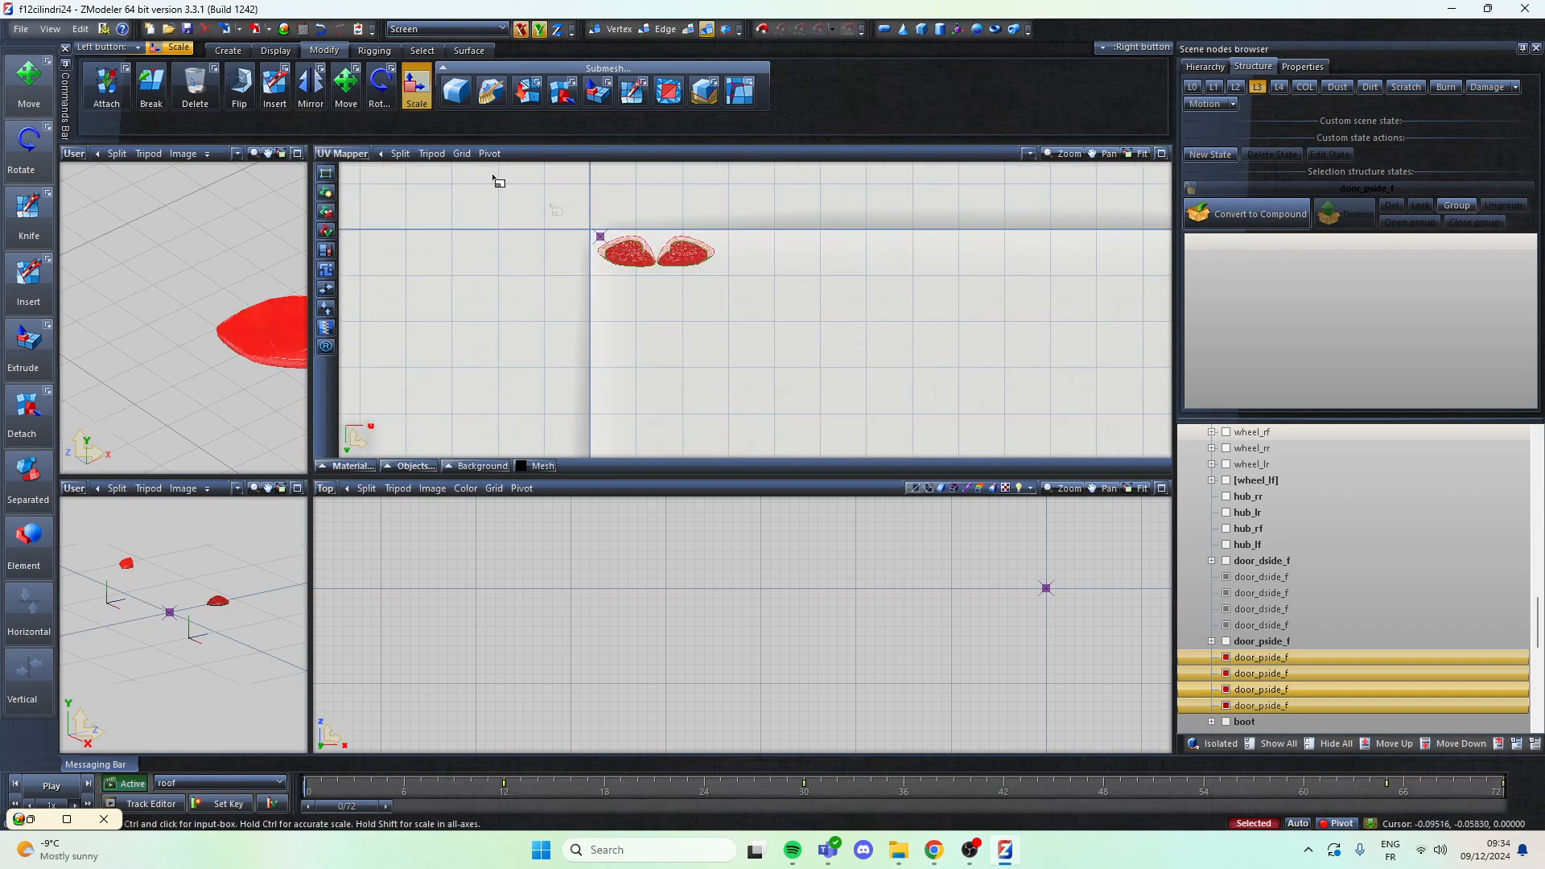
pyautogui.click(369, 105)
pyautogui.click(348, 95)
pyautogui.scroll(2, 603, 247)
pyautogui.moveTo(632, 252); pyautogui.dragTo(626, 244)
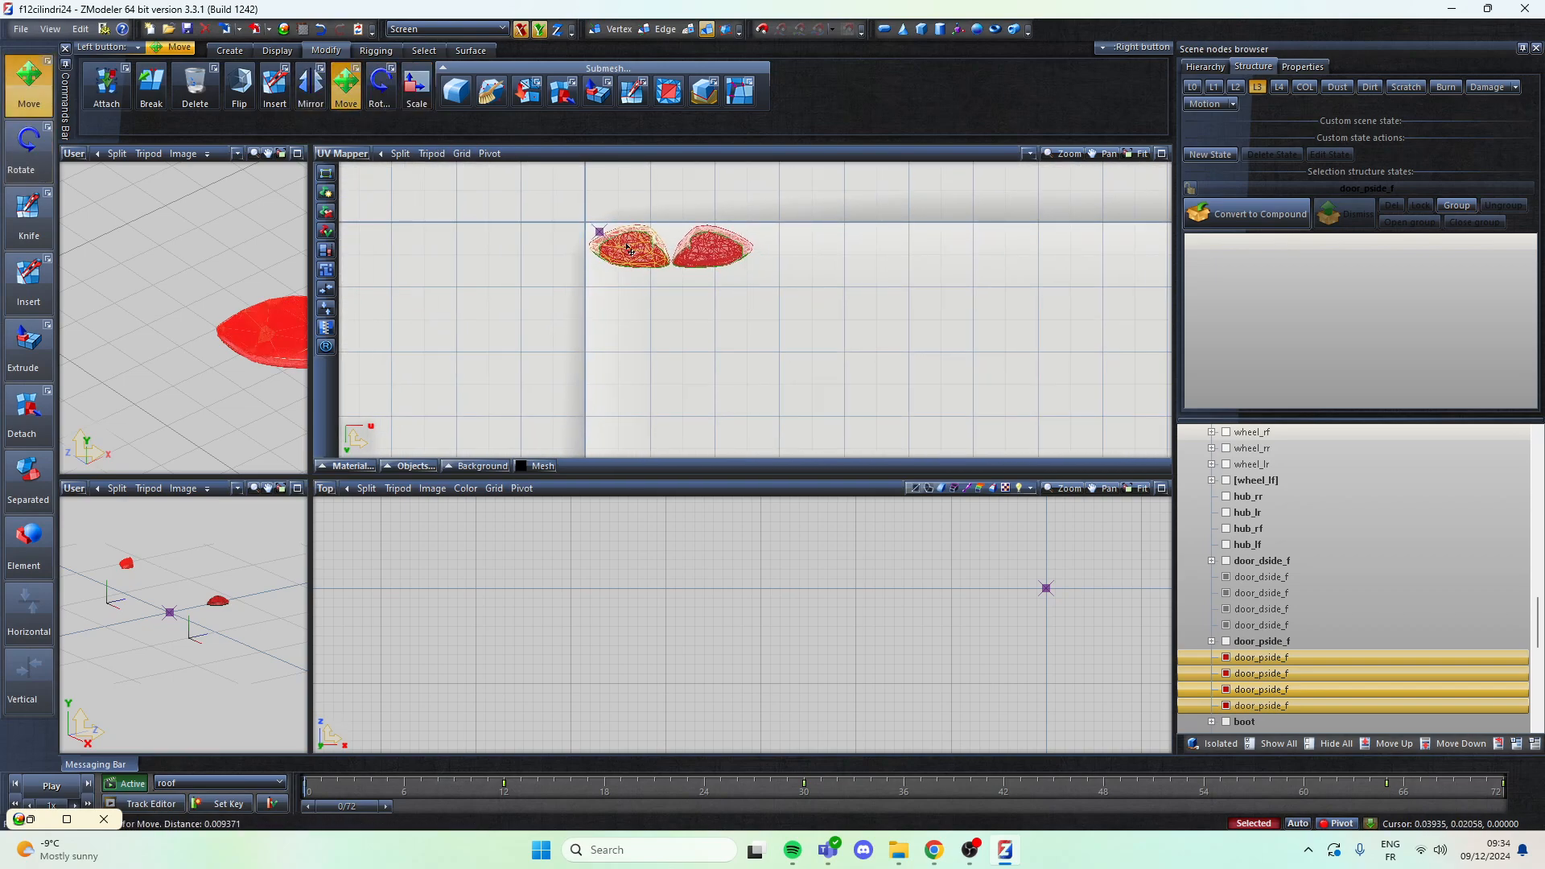
# Step: Select all body panel UV layouts except the mirrors and move them together inside the UV square
pyautogui.scroll(-5, 482, 239)
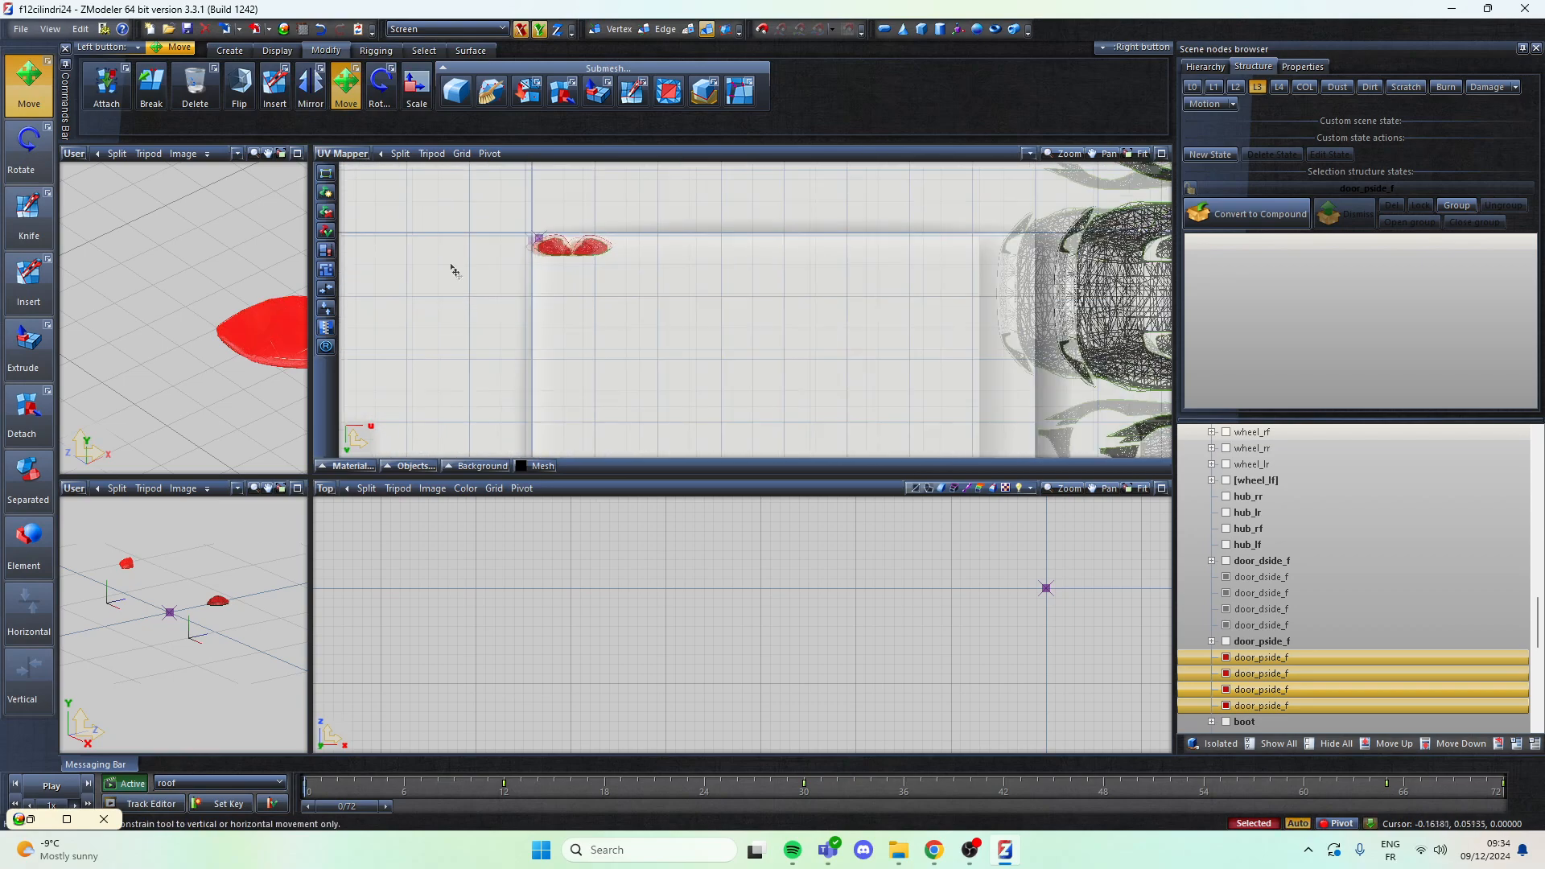
pyautogui.scroll(-3, 580, 337)
pyautogui.moveTo(905, 373); pyautogui.dragTo(657, 176)
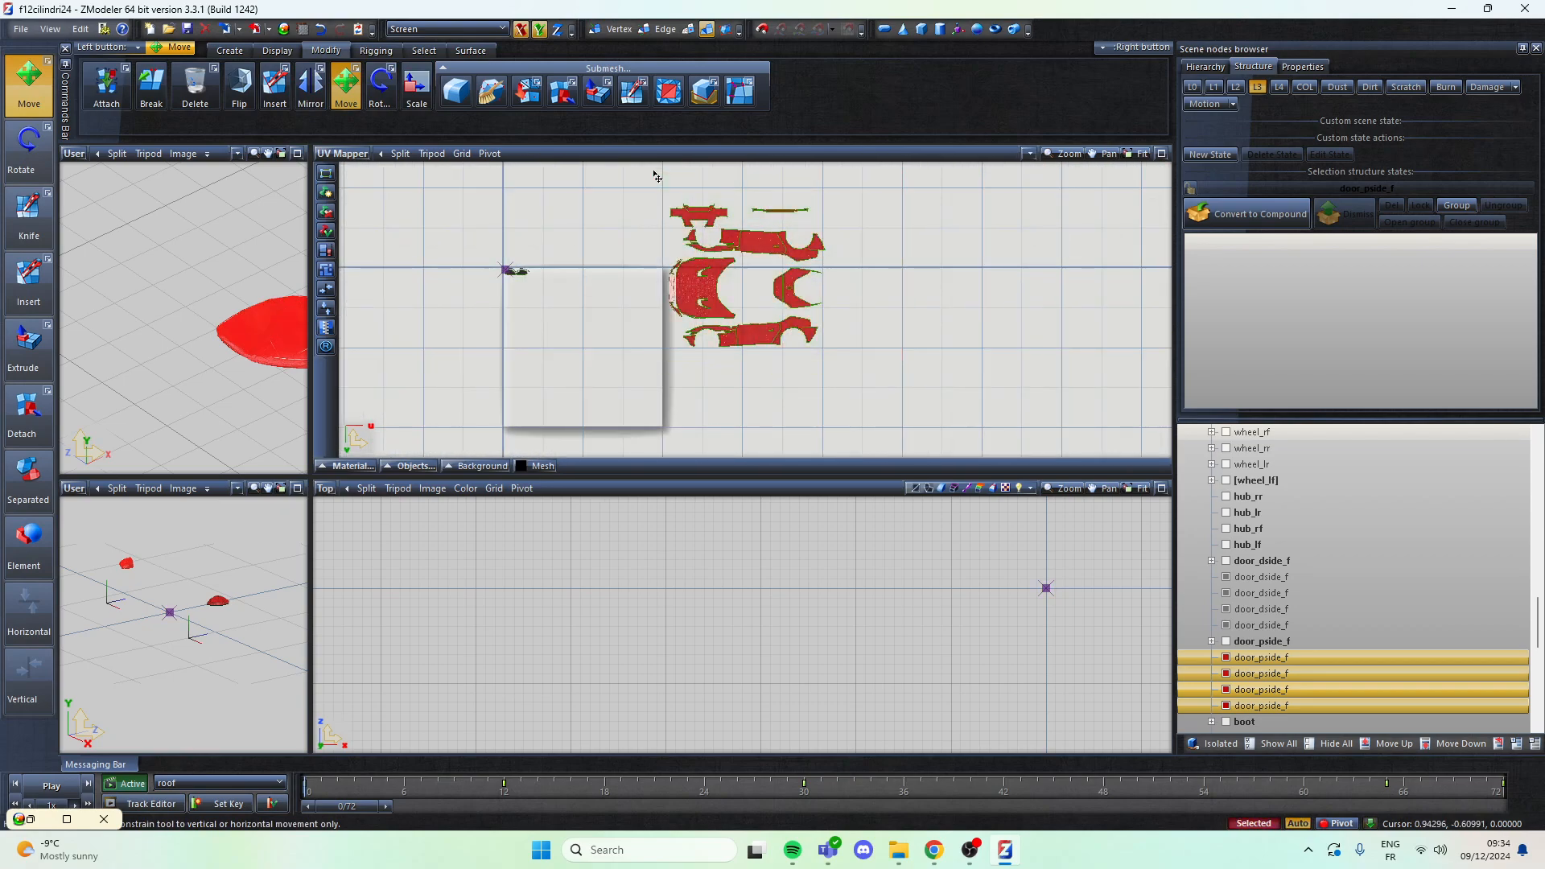
pyautogui.moveTo(869, 228); pyautogui.dragTo(717, 304)
pyautogui.scroll(3, 644, 346)
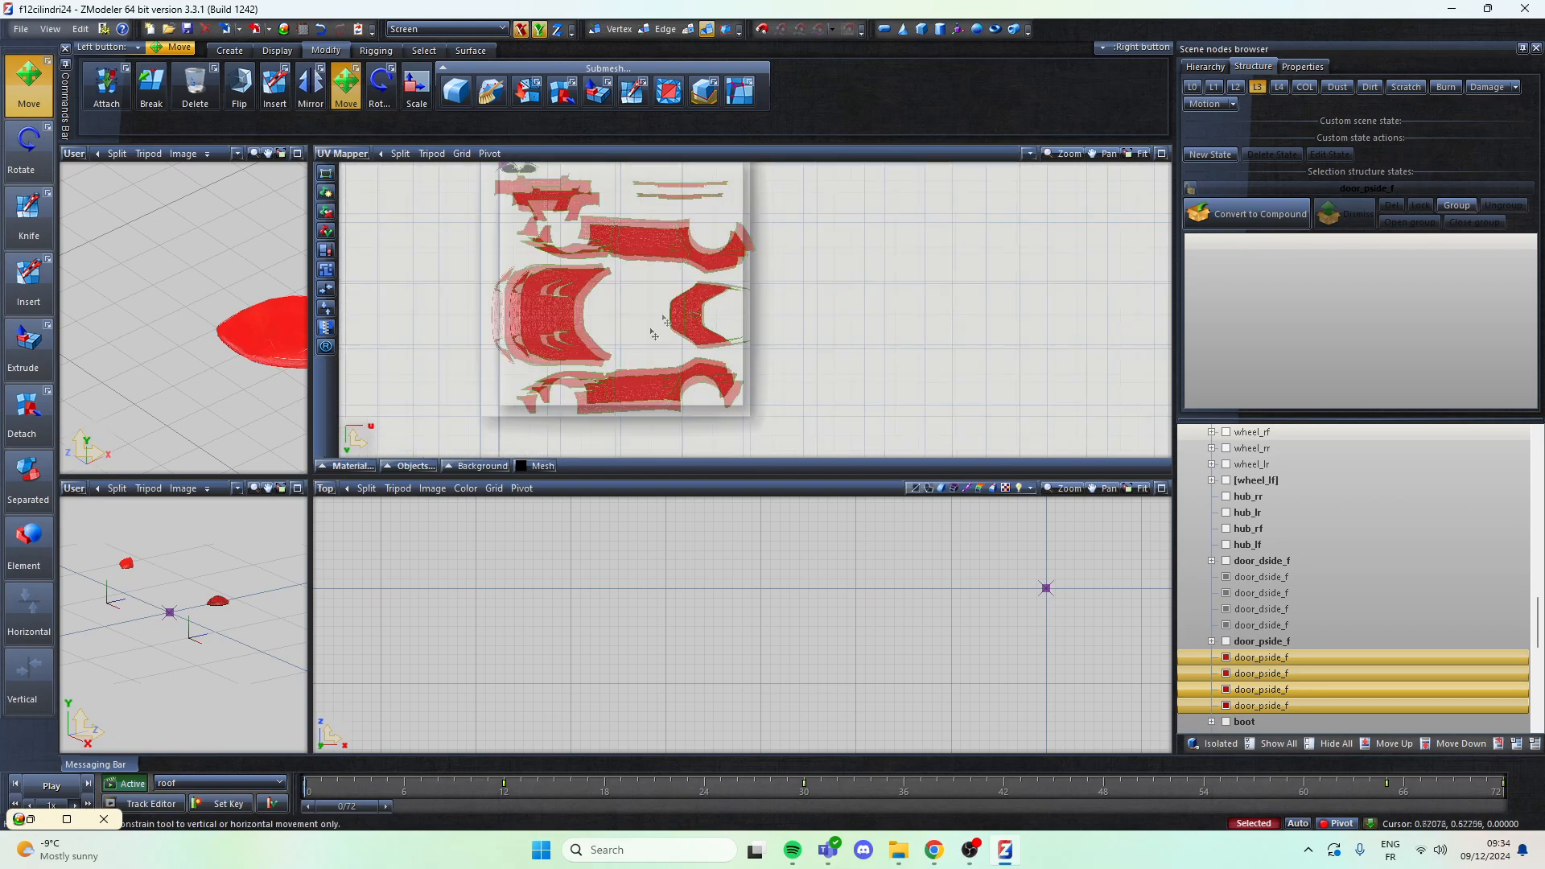
pyautogui.moveTo(631, 360); pyautogui.dragTo(625, 359)
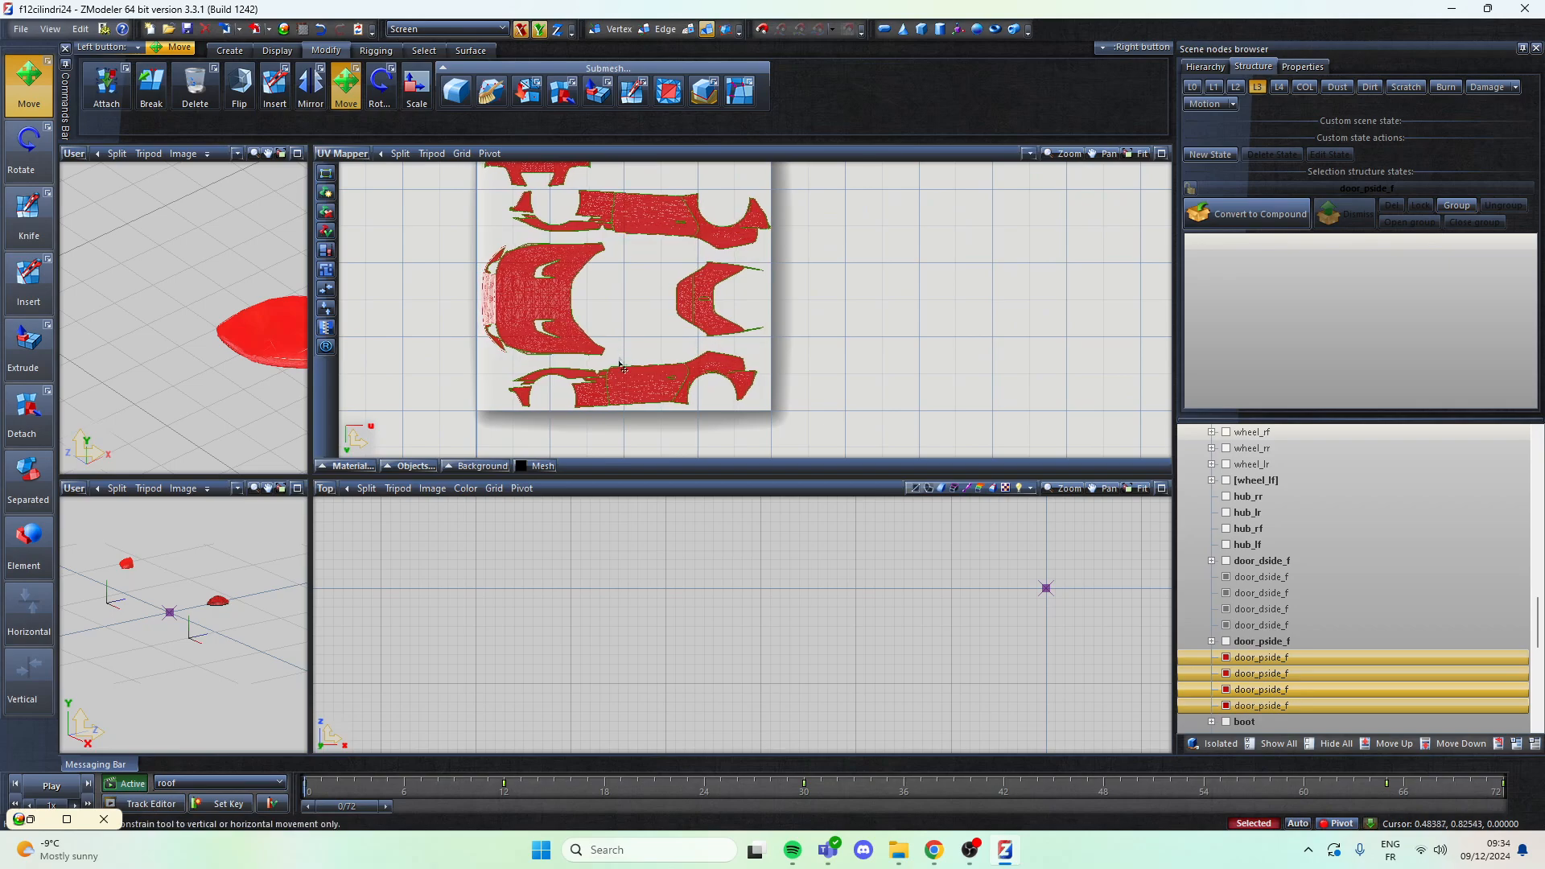
# Step: Move the rear bumper UV layout to the UV square's left edge below the mirrors and enlarge it slightly
pyautogui.scroll(3, 632, 321)
pyautogui.moveTo(681, 288); pyautogui.dragTo(448, 196)
pyautogui.moveTo(525, 272); pyautogui.dragTo(511, 268)
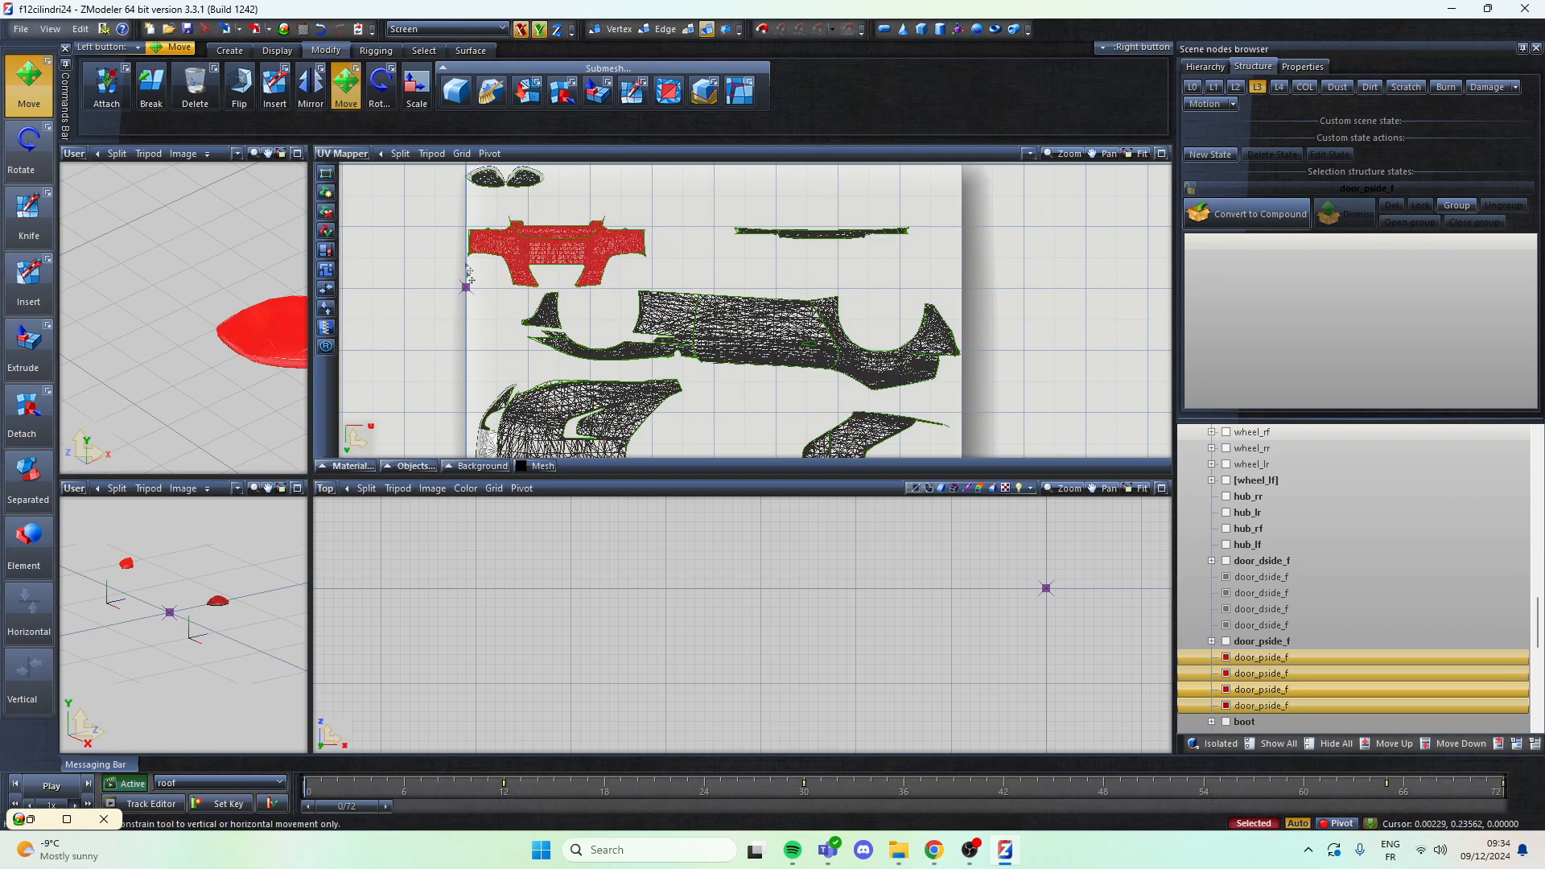
pyautogui.click(416, 87)
pyautogui.scroll(1, 465, 230)
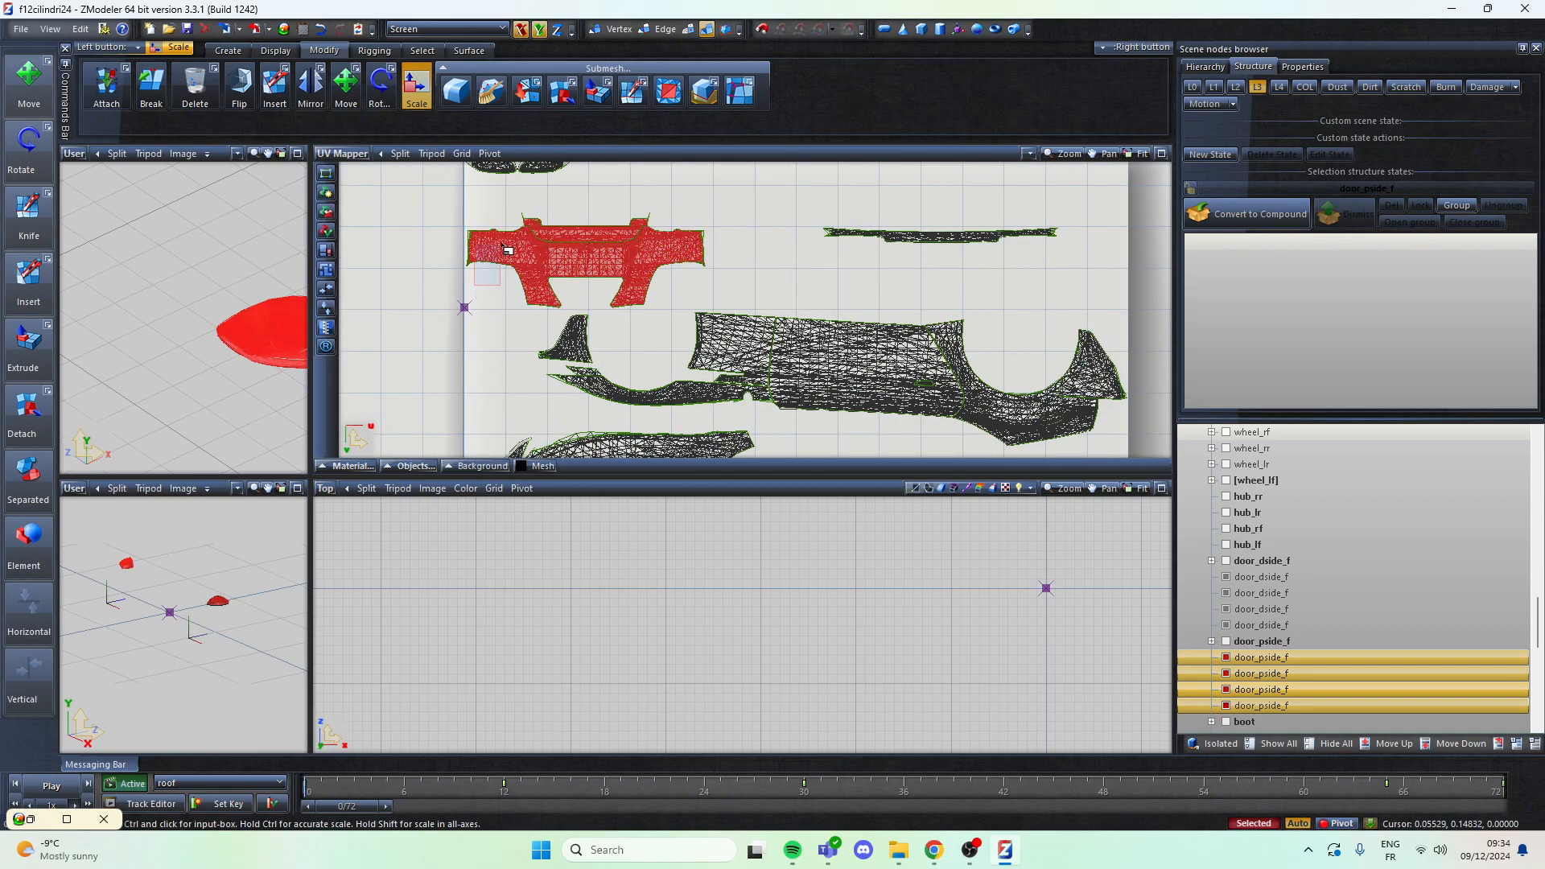
pyautogui.scroll(-1, 507, 253)
pyautogui.moveTo(455, 310); pyautogui.dragTo(492, 205)
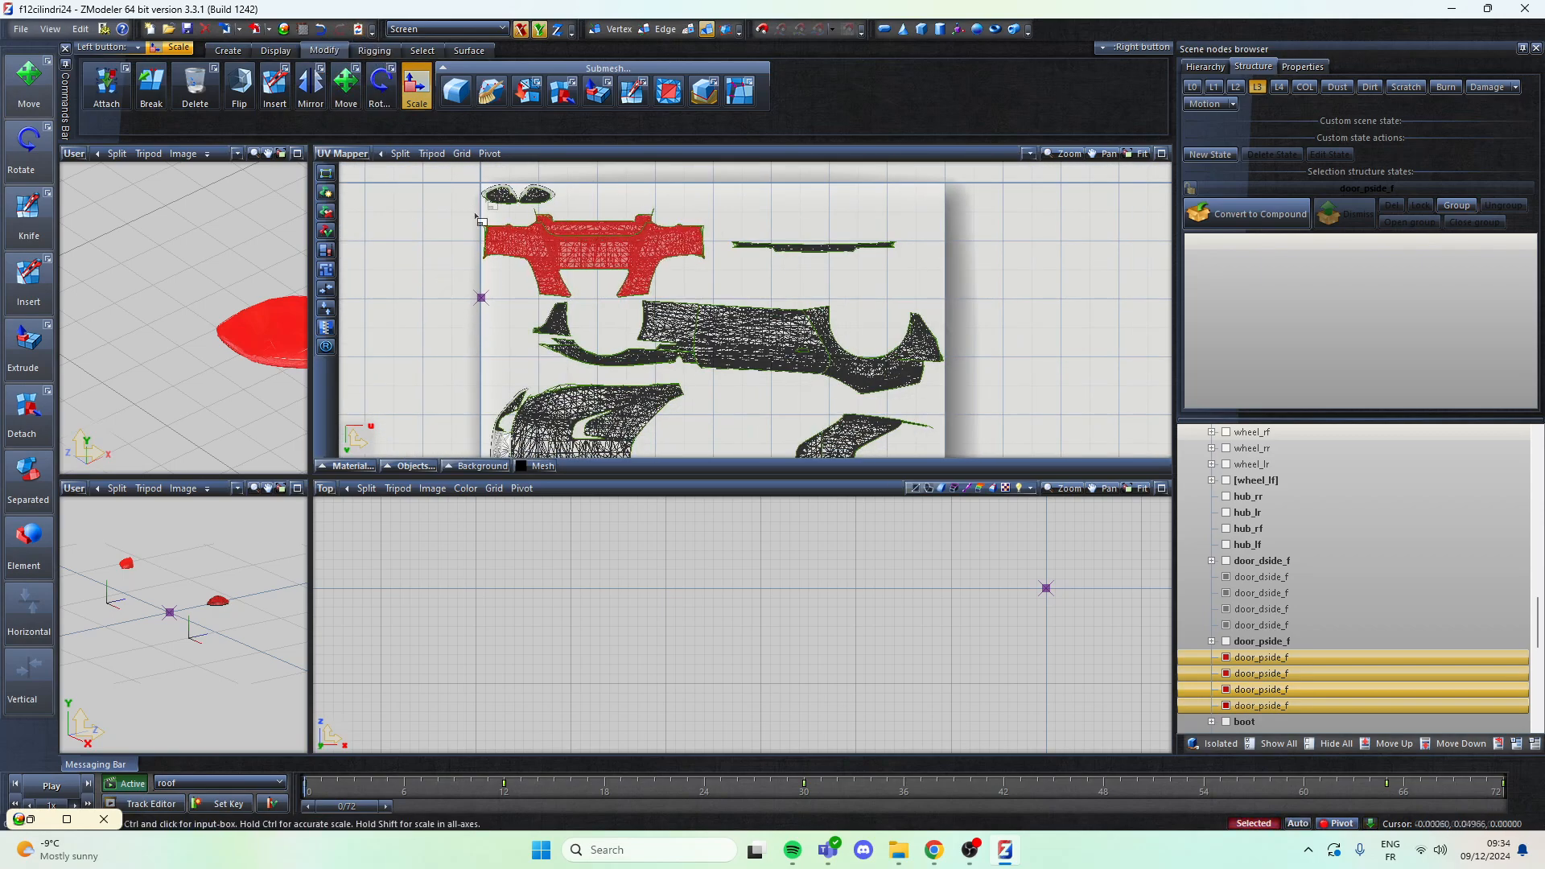
# Step: Enlarge the front bumper strip UV layout to fill the space between the rear bumper layout and the square's right edge, and deselect it
pyautogui.scroll(-1, 611, 261)
pyautogui.scroll(1, 733, 243)
pyautogui.moveTo(839, 290); pyautogui.dragTo(714, 173)
pyautogui.click(322, 30)
pyautogui.moveTo(745, 242); pyautogui.dragTo(752, 237)
pyautogui.moveTo(661, 147); pyautogui.dragTo(661, 147)
pyautogui.moveTo(627, 276); pyautogui.dragTo(568, 263)
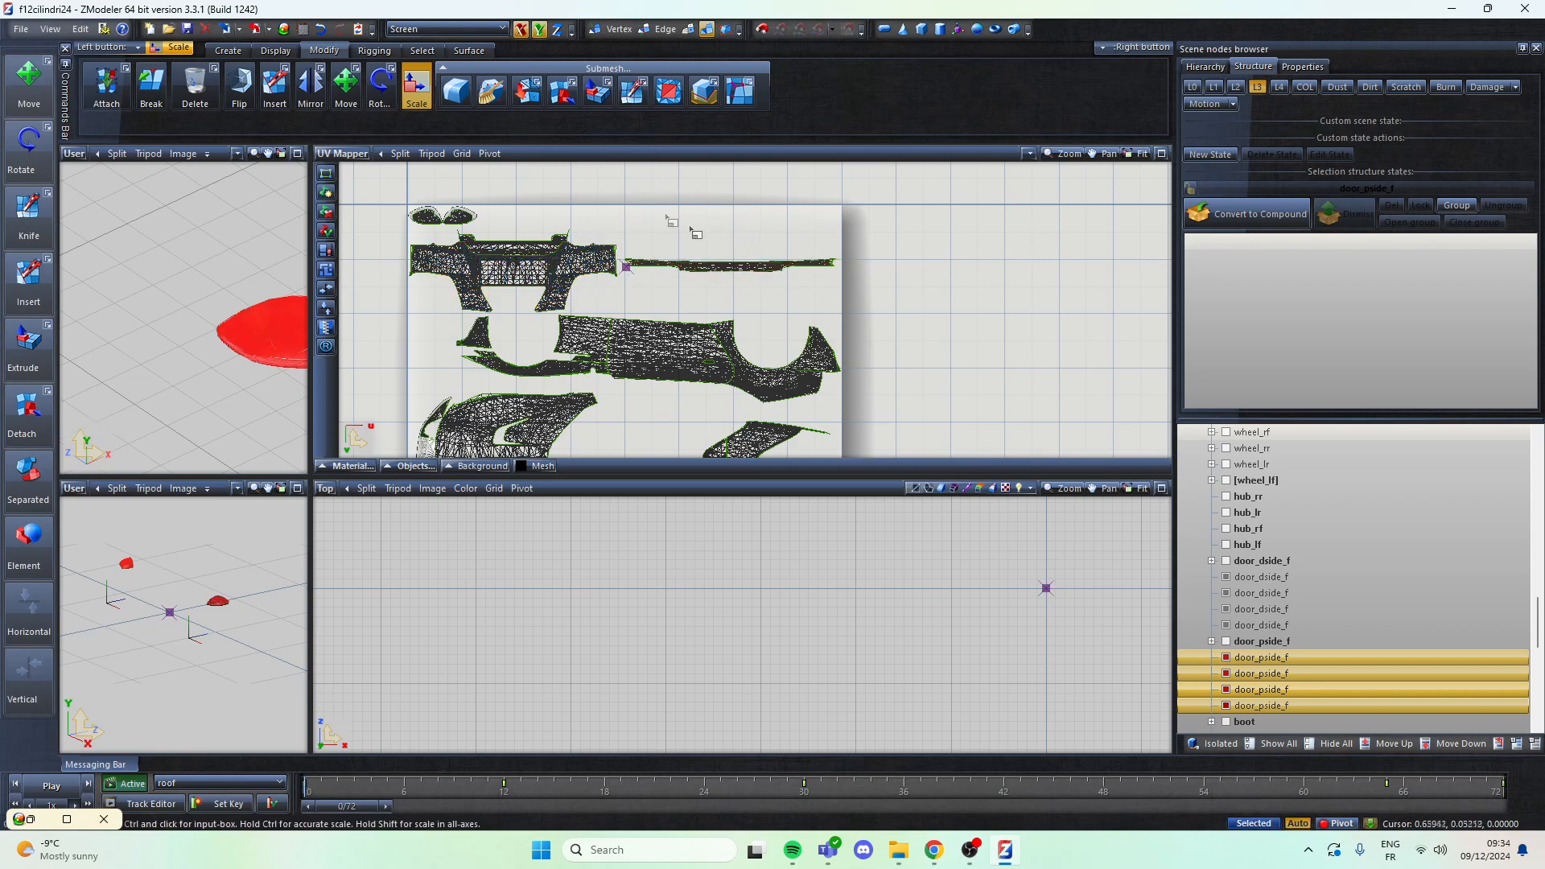
pyautogui.click(417, 84)
pyautogui.scroll(-2, 706, 229)
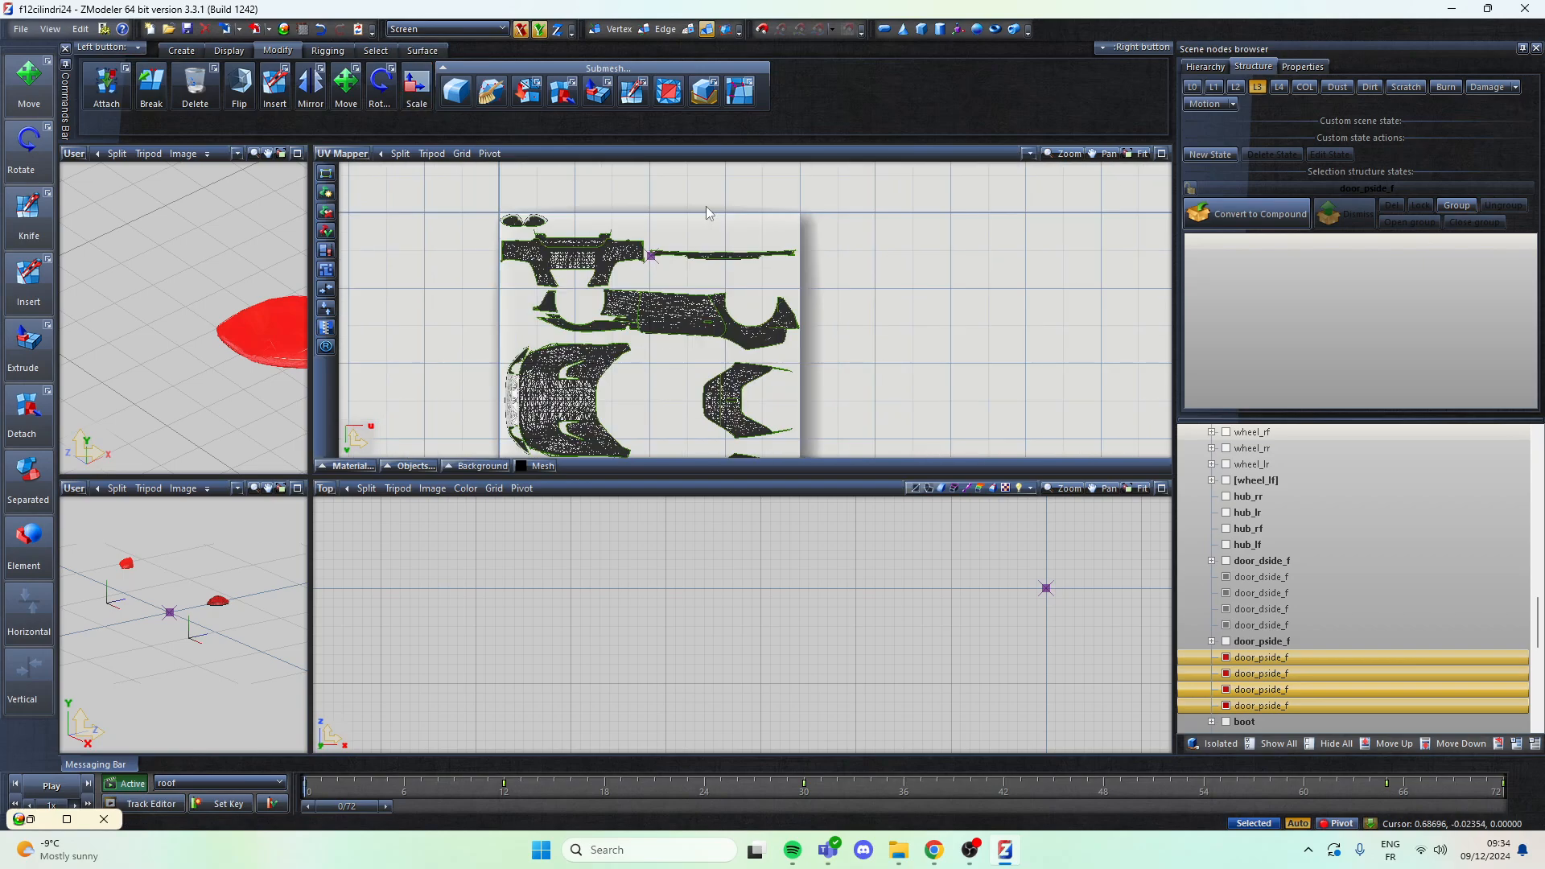
pyautogui.scroll(-2, 707, 211)
pyautogui.scroll(1, 680, 377)
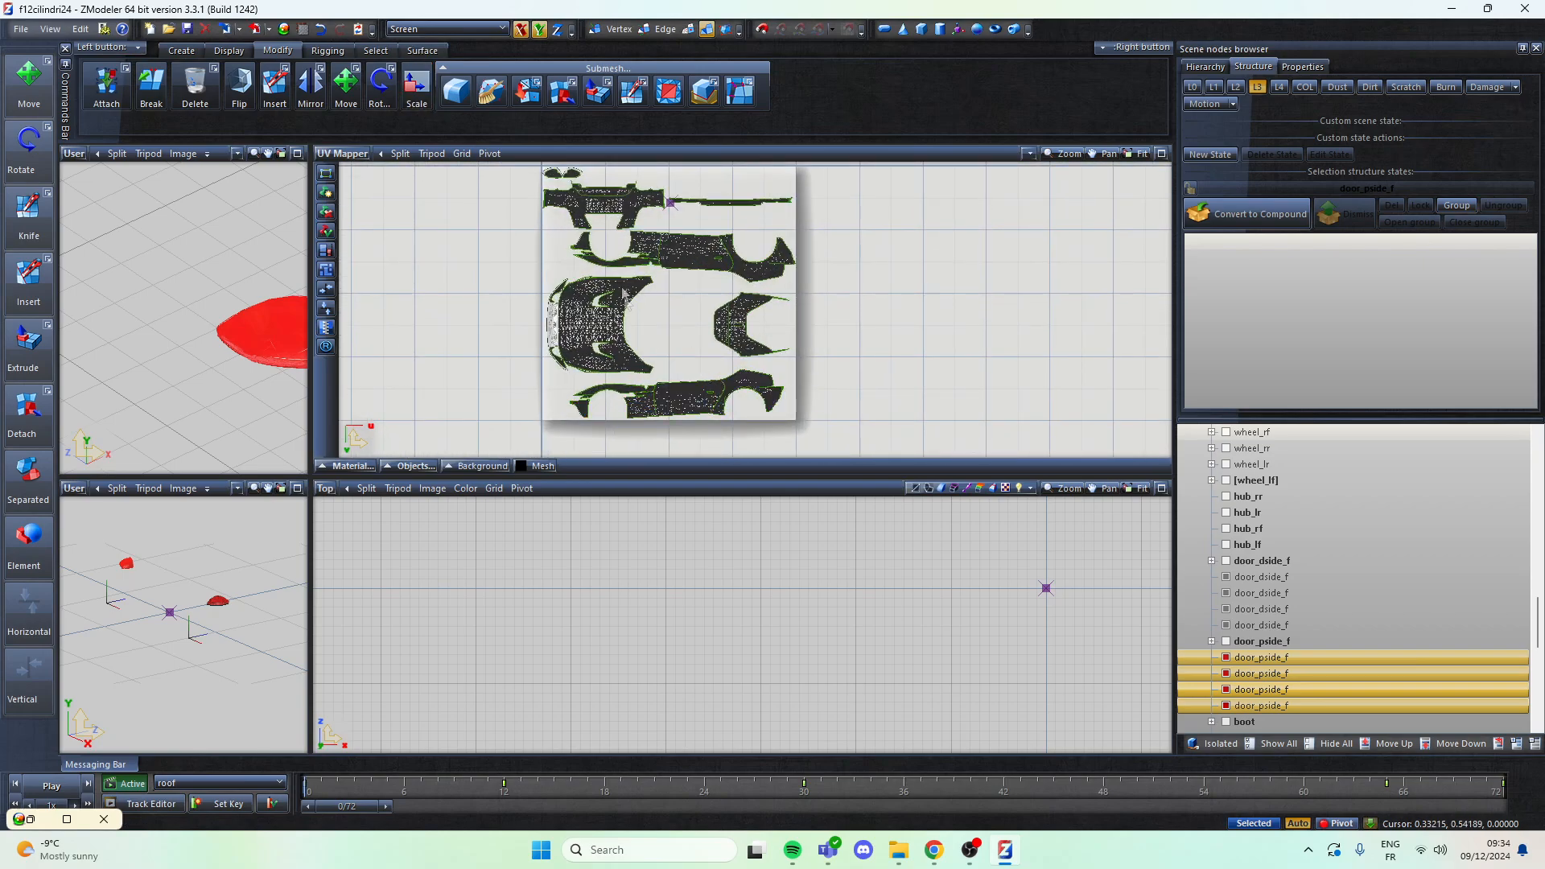
pyautogui.scroll(4, 553, 175)
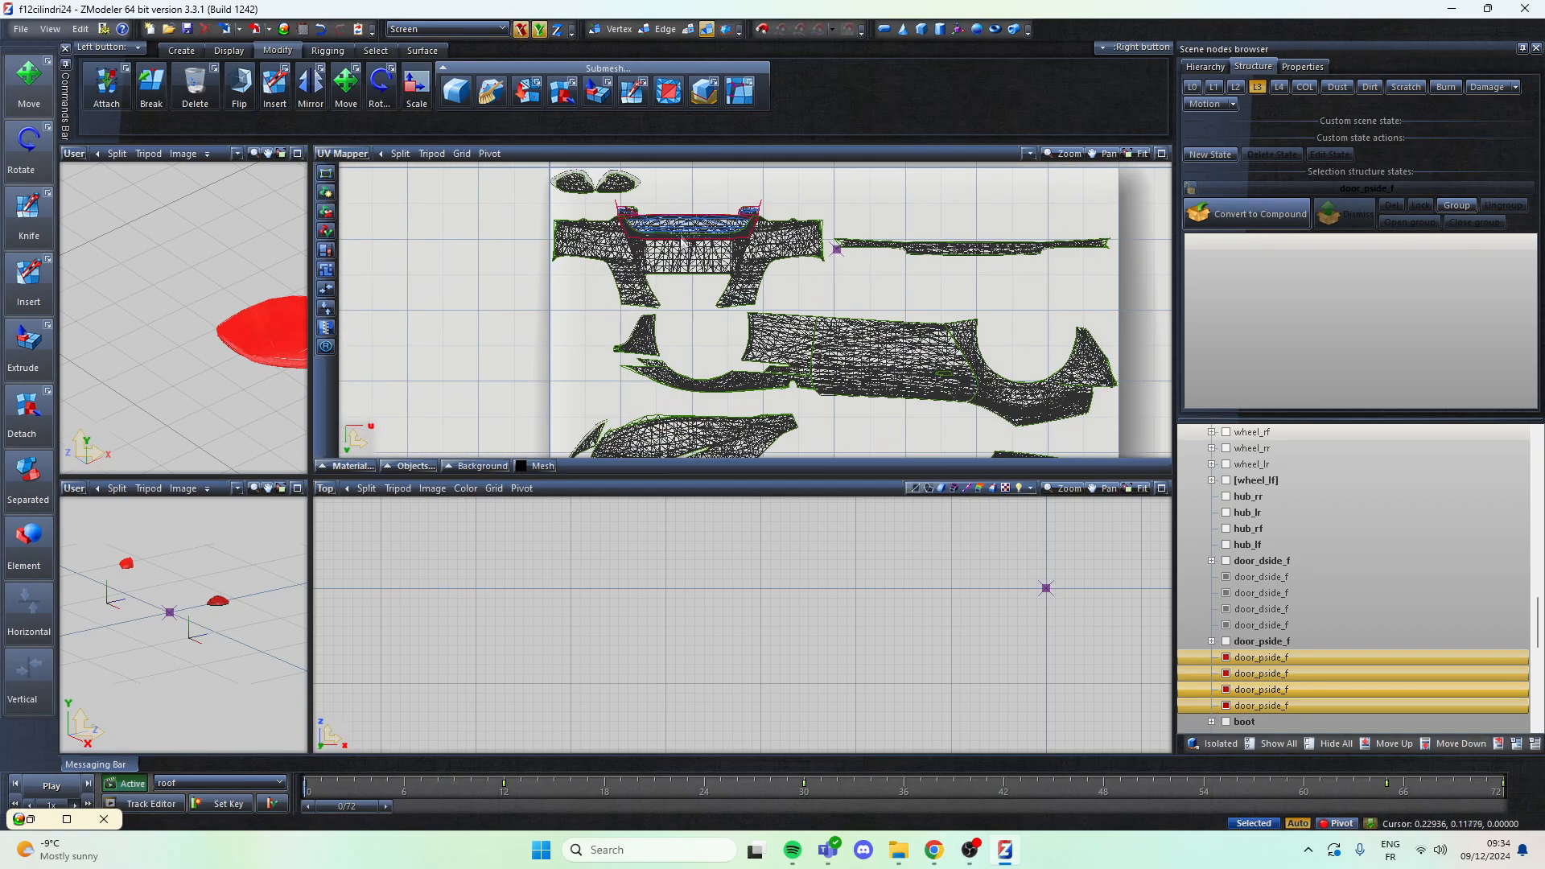
pyautogui.scroll(-4, 829, 229)
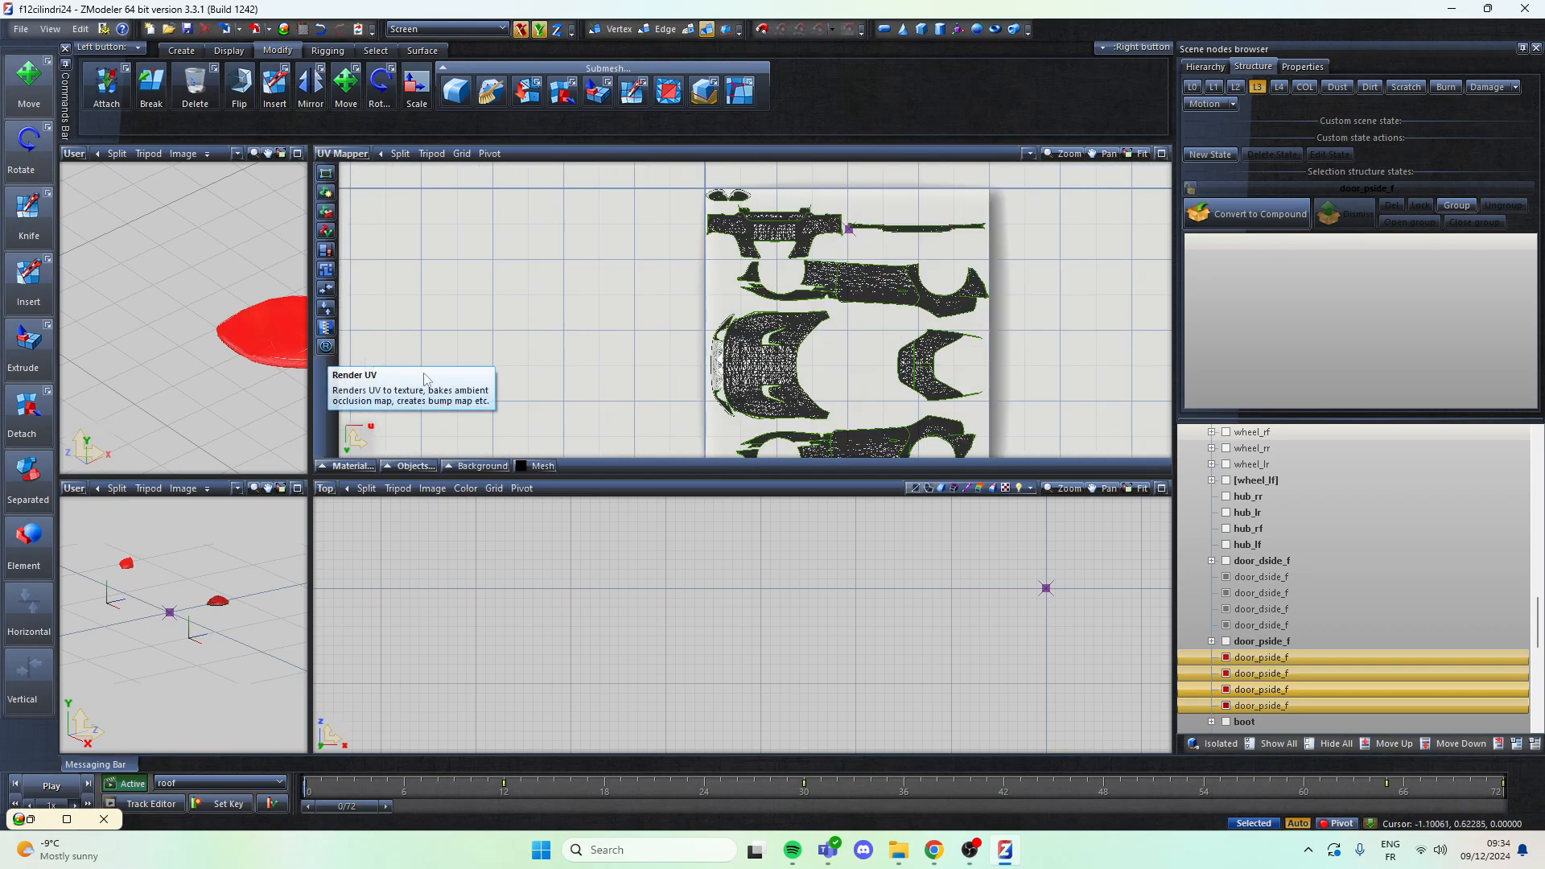
# Step: Display all the car's meshes again and switch the model to L0
pyautogui.click(326, 348)
pyautogui.scroll(-10, 204, 287)
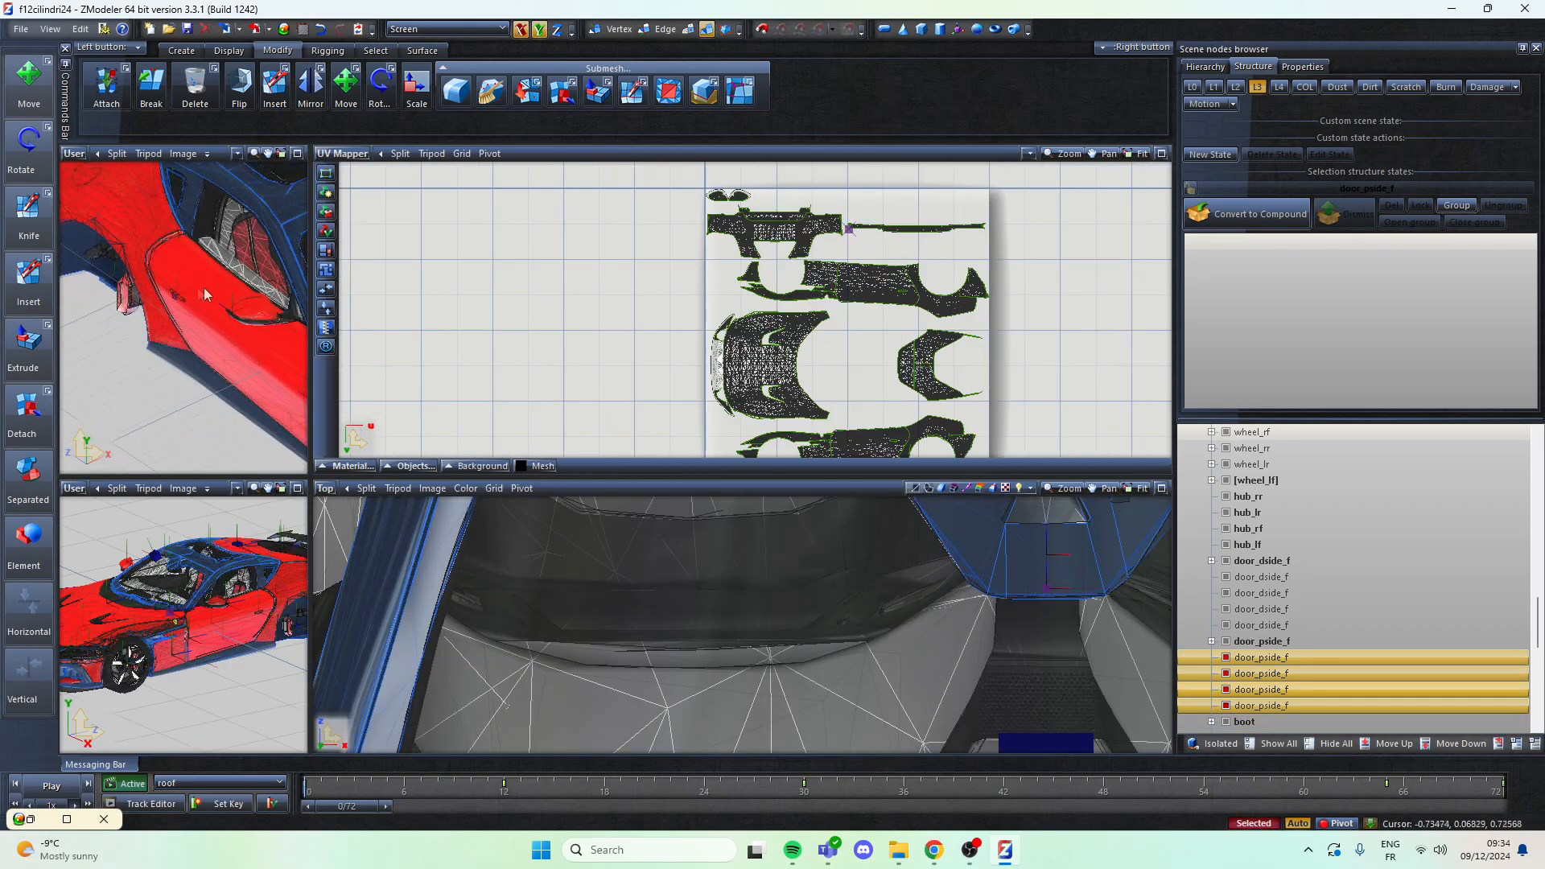
pyautogui.keyDown('alt'); pyautogui.moveTo(150, 294); pyautogui.dragTo(119, 270, button='middle'); pyautogui.keyUp('alt')
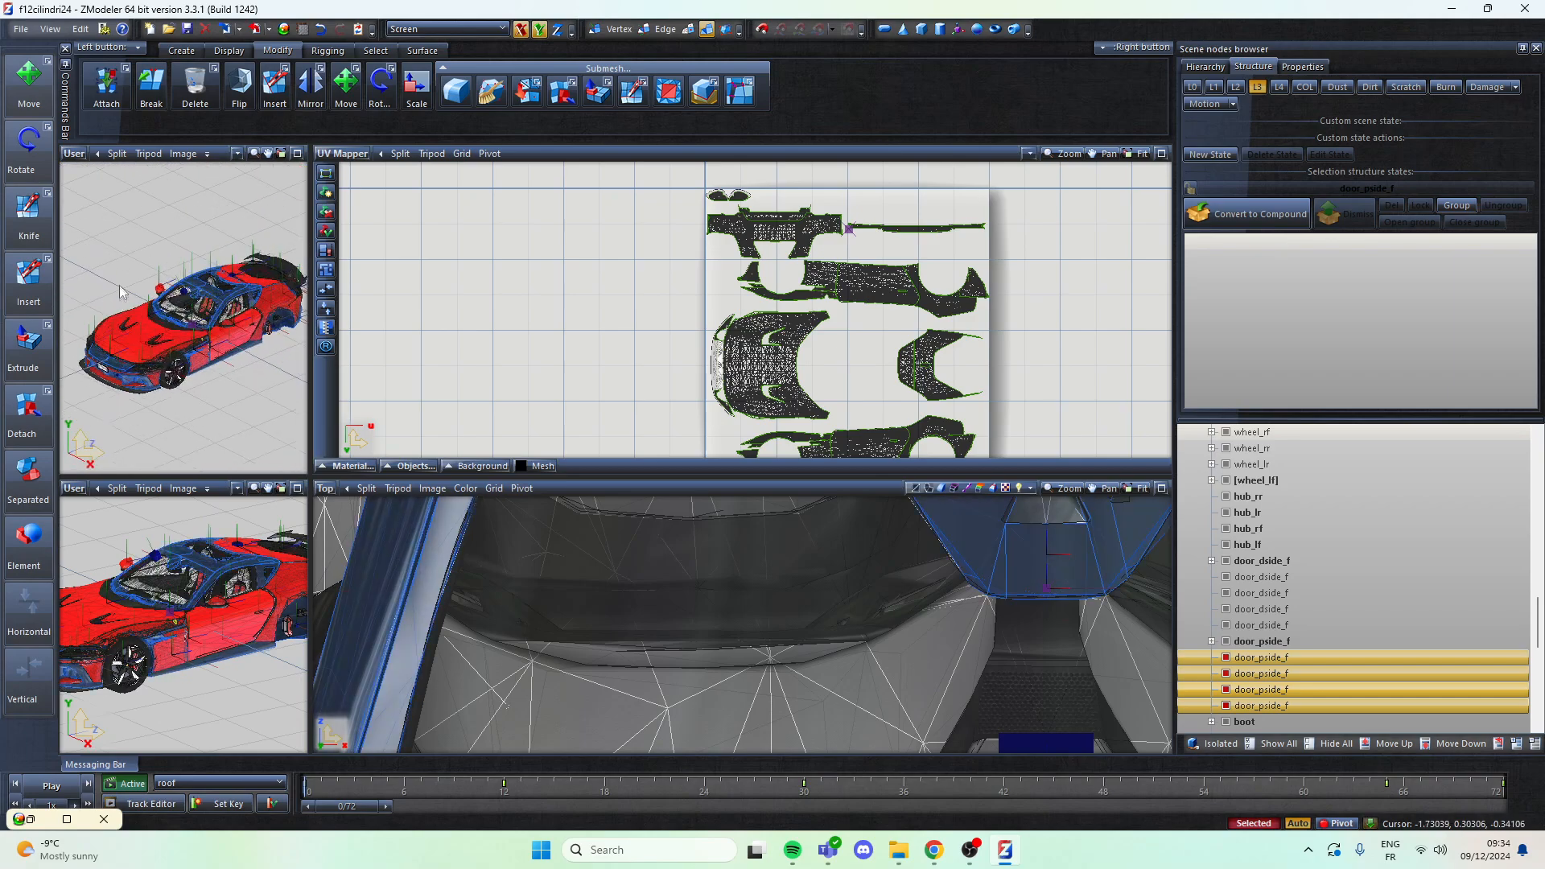
pyautogui.scroll(4, 128, 362)
pyautogui.moveTo(128, 367); pyautogui.dragTo(211, 334, button='middle')
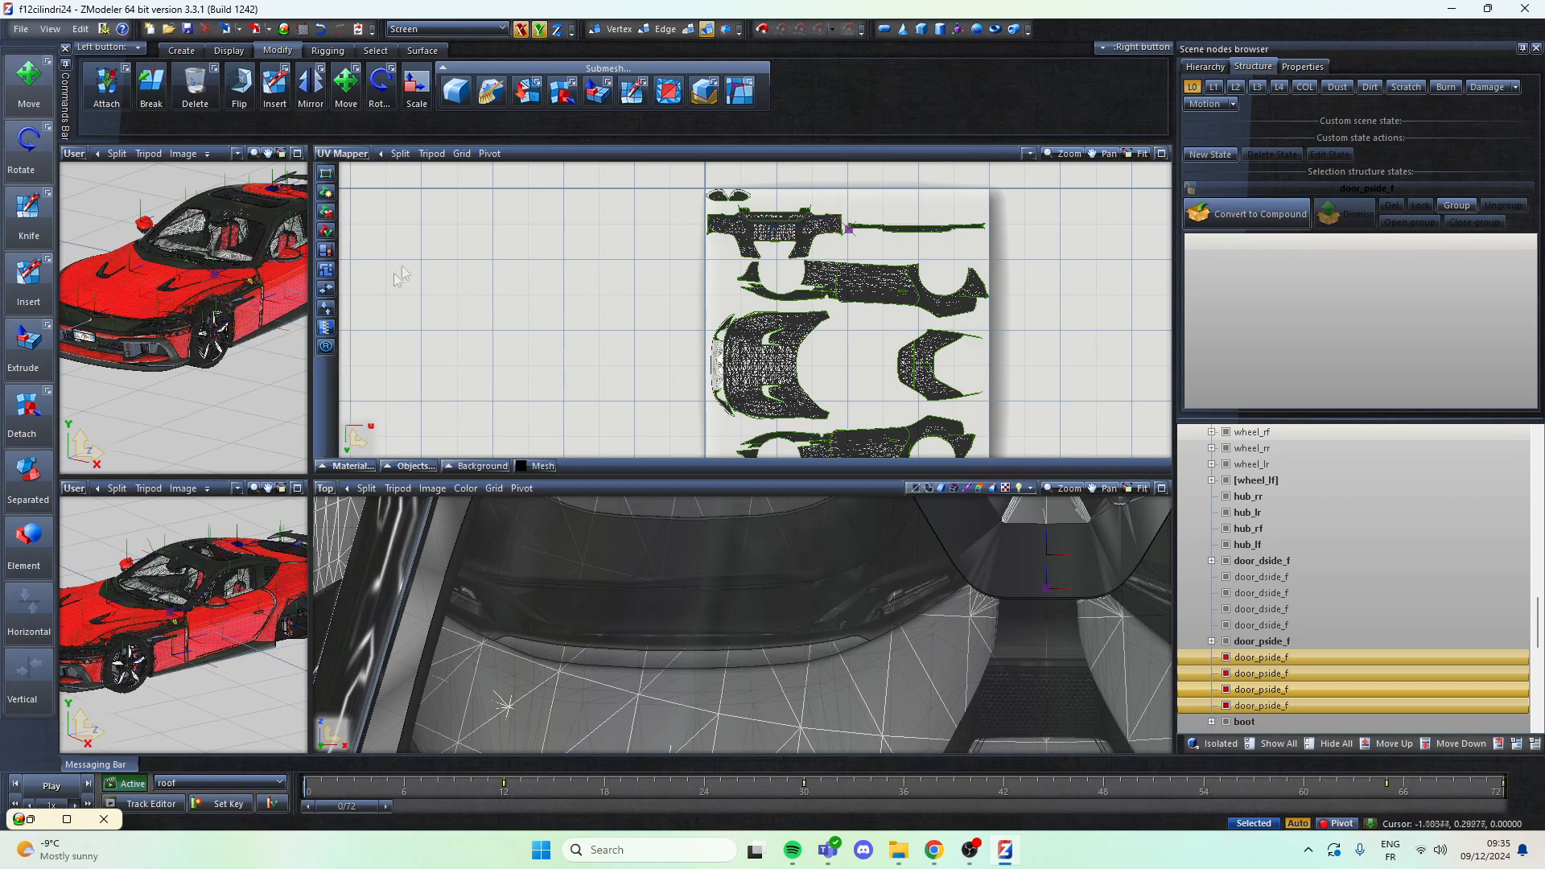
# Step: Render the UV layouts as a Wireframe UV Atlas with an output size of 4096 by 4096
pyautogui.click(326, 348)
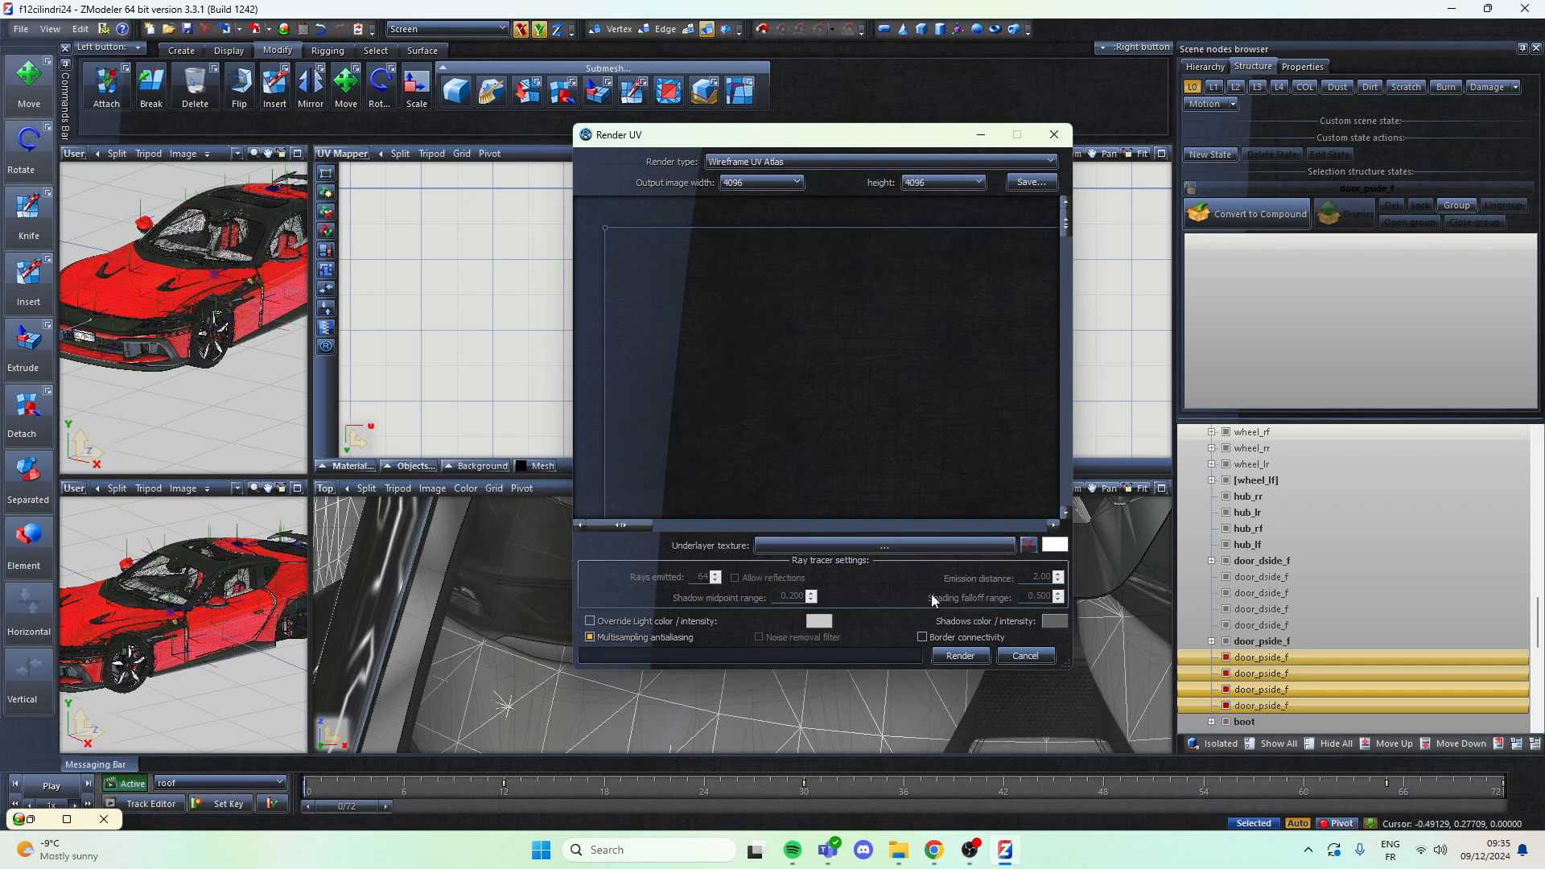
pyautogui.click(1055, 546)
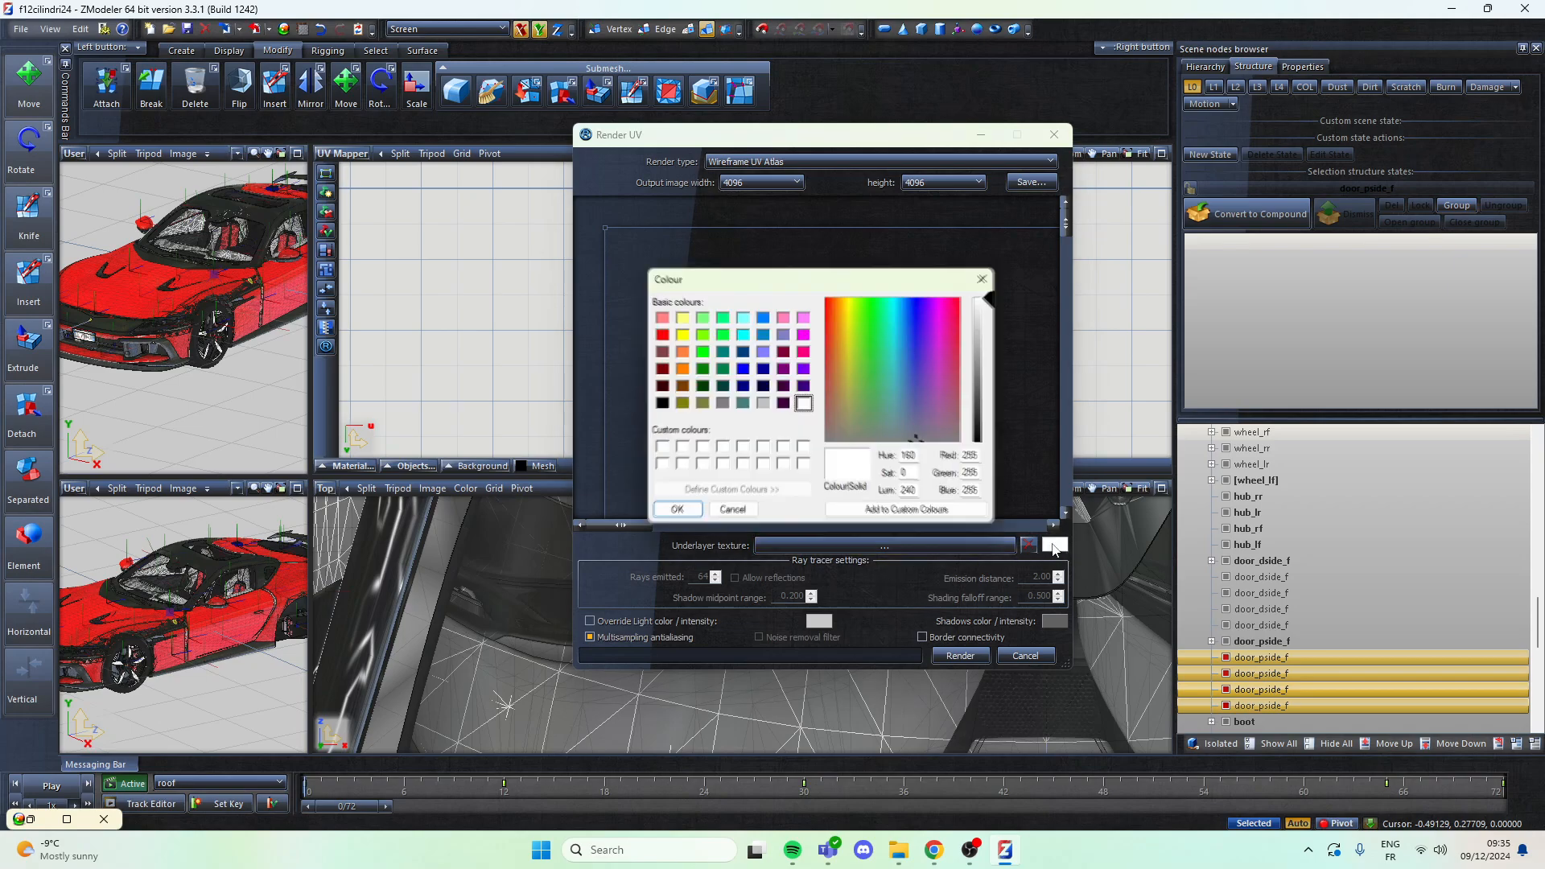
pyautogui.click(991, 276)
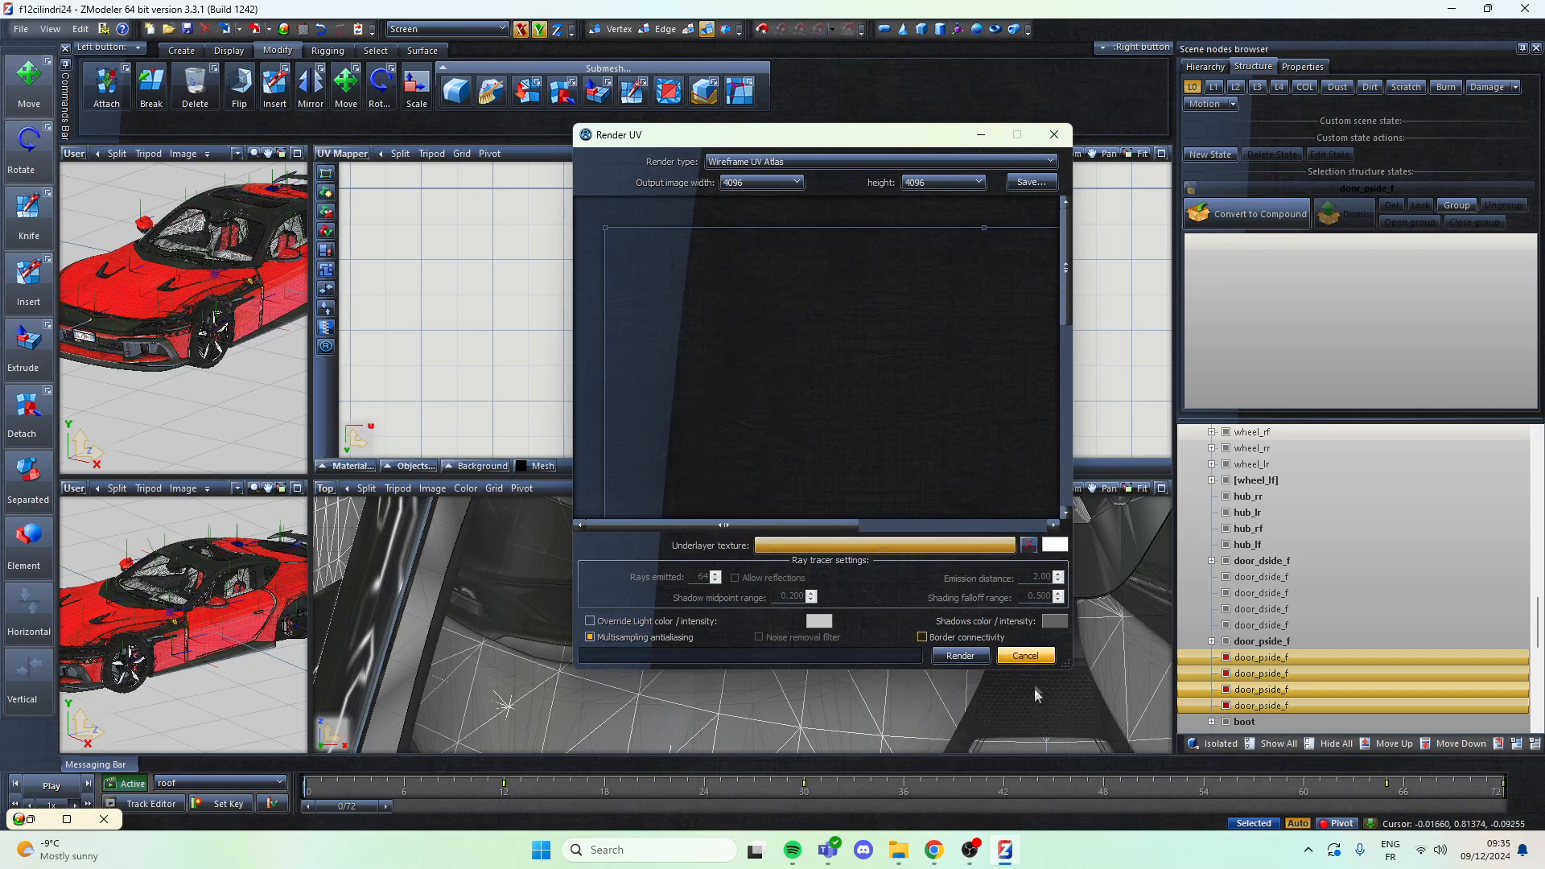
pyautogui.click(960, 656)
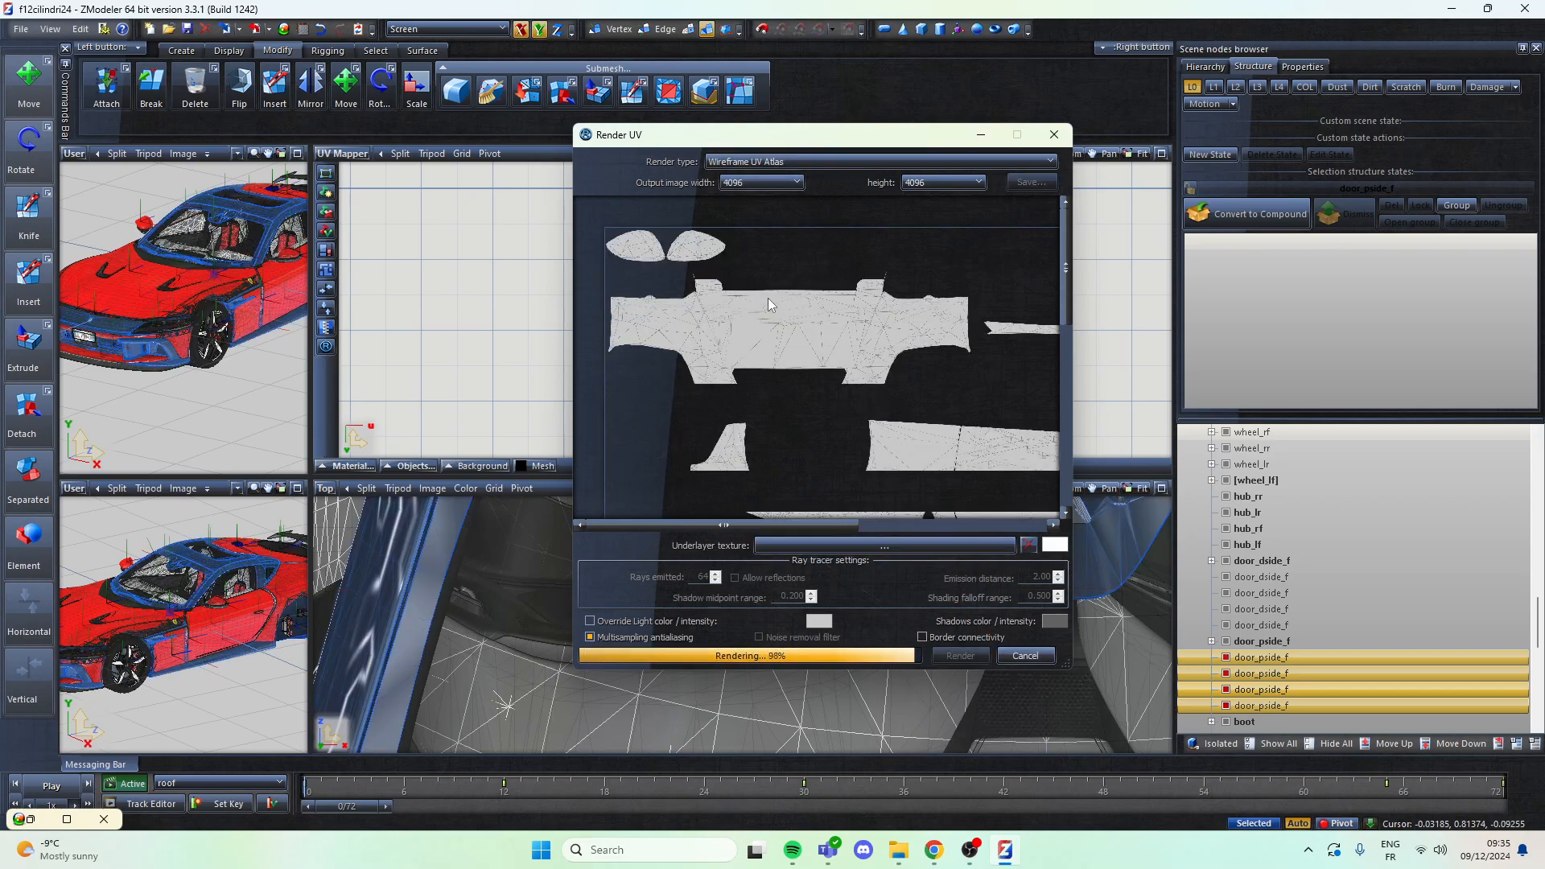
pyautogui.moveTo(1065, 277); pyautogui.dragTo(1070, 341)
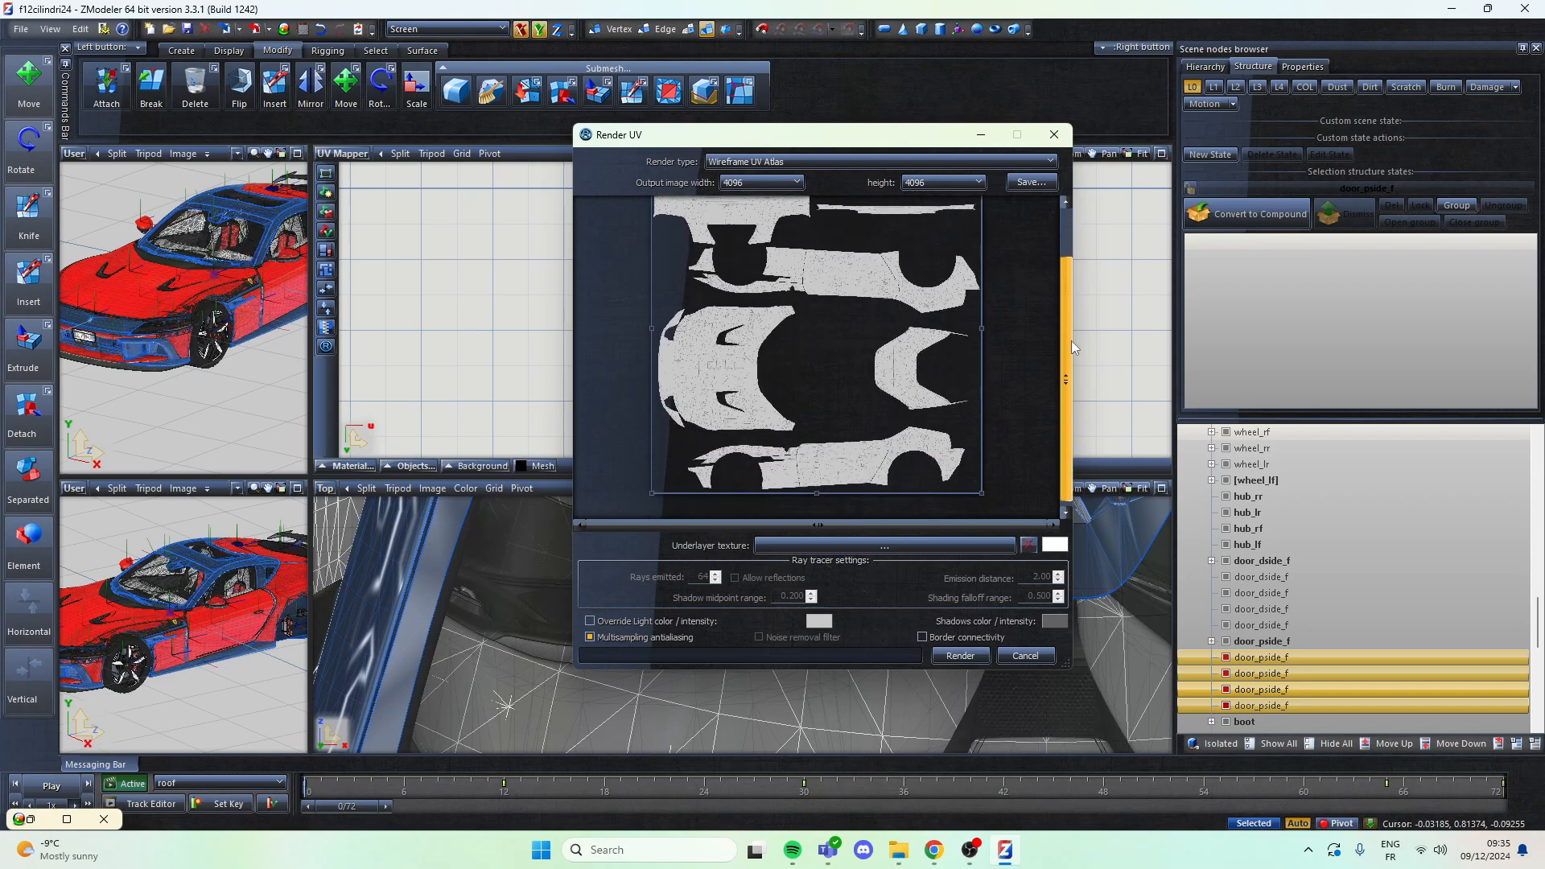
# Step: Save the render as a DDS image named all_lods_template in the Ferrari 12 Cilindri 2024 template folder and leave the render dialog
pyautogui.click(1031, 182)
pyautogui.scroll(8, 799, 412)
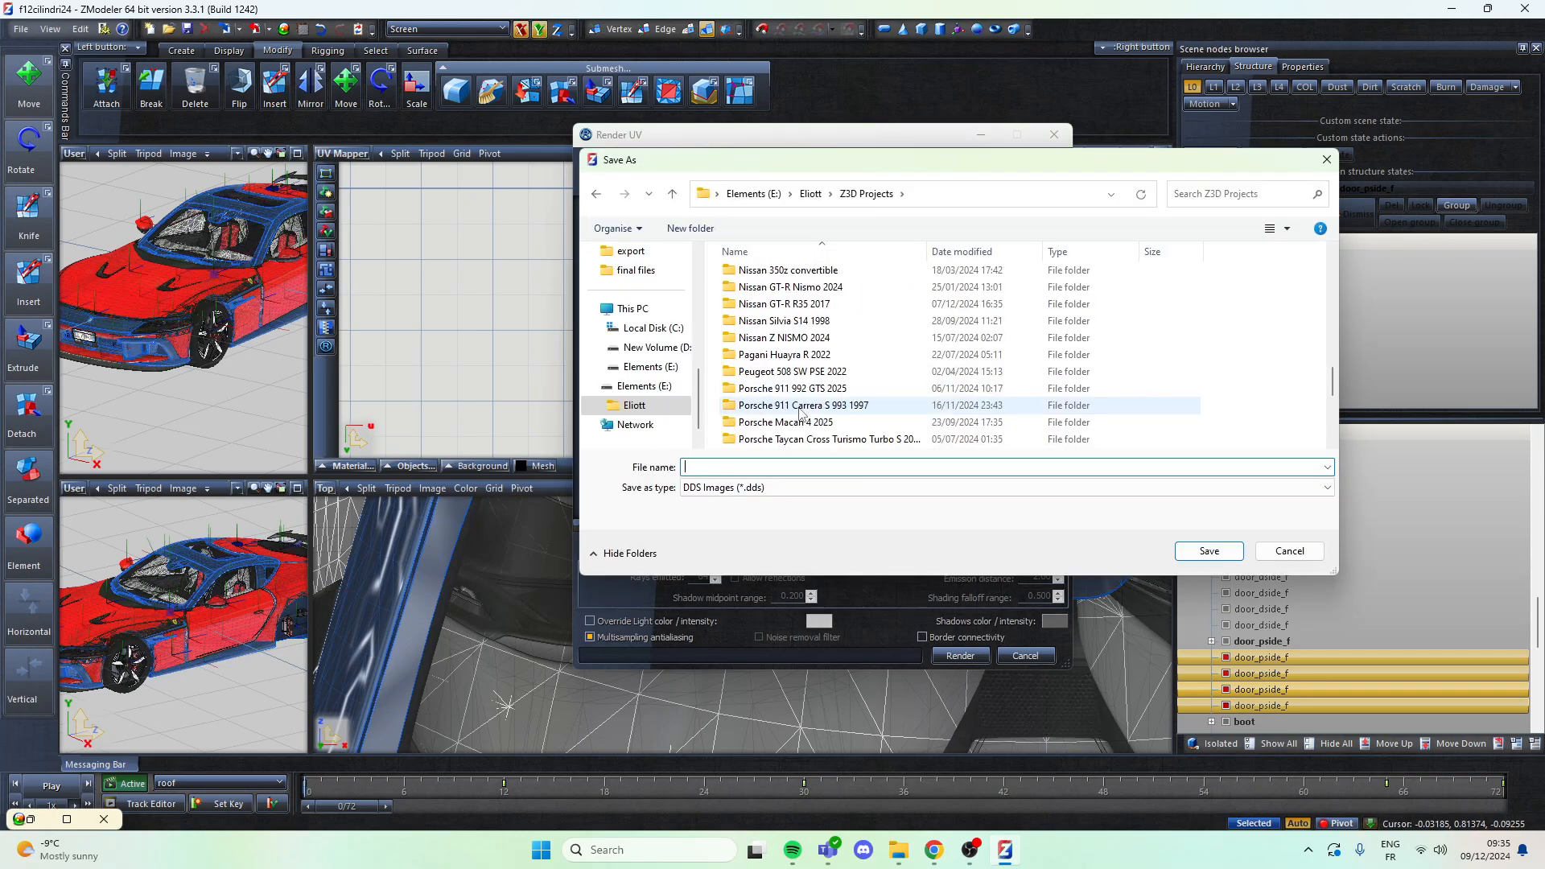
pyautogui.scroll(3, 799, 413)
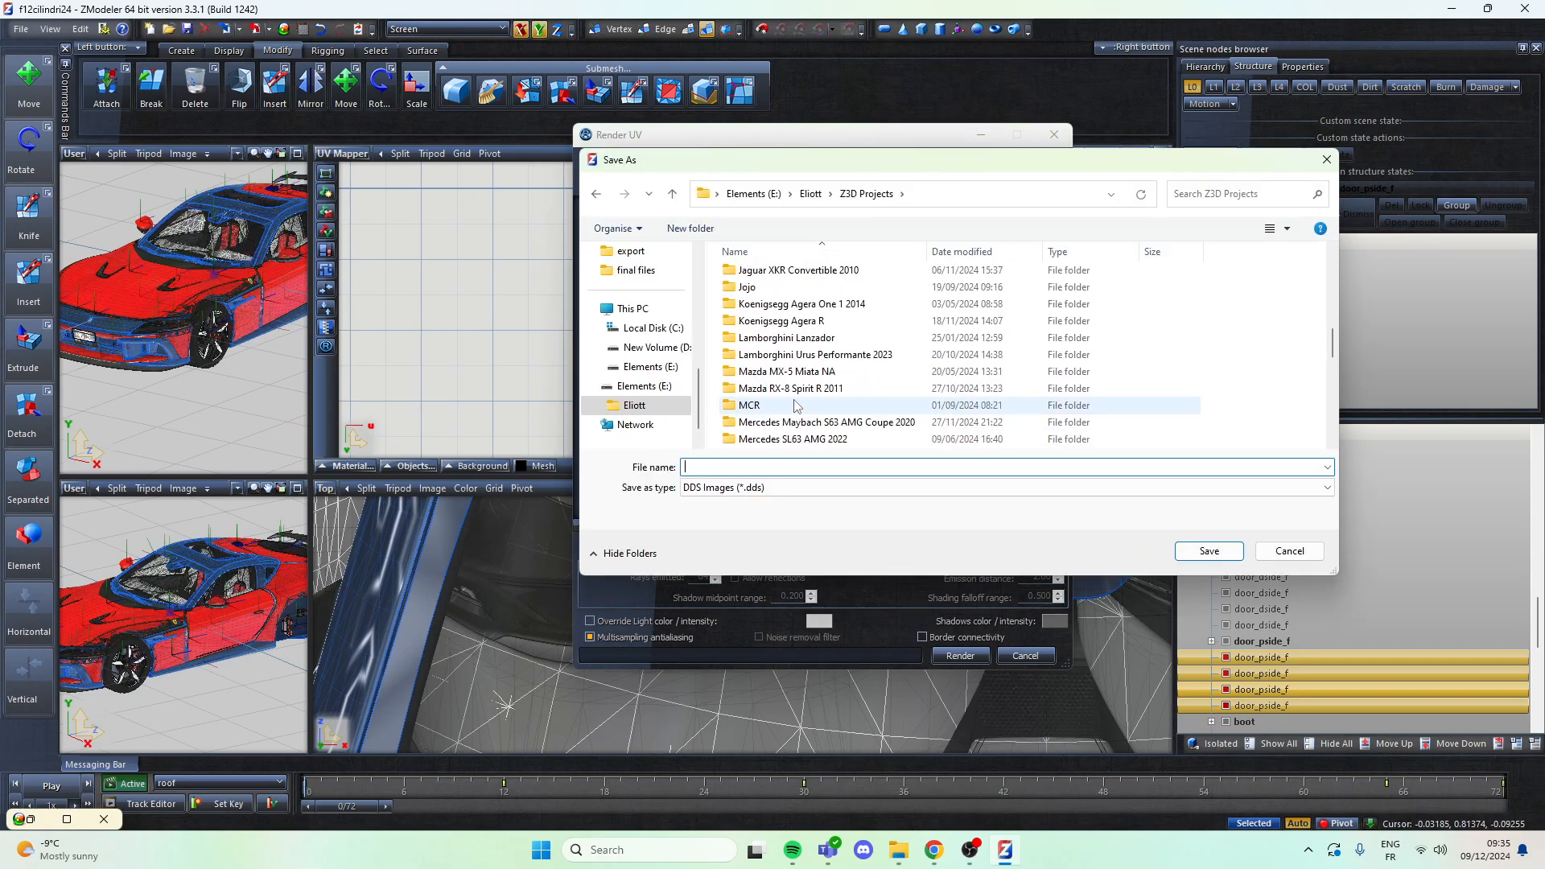
pyautogui.scroll(5, 795, 406)
pyautogui.click(805, 391)
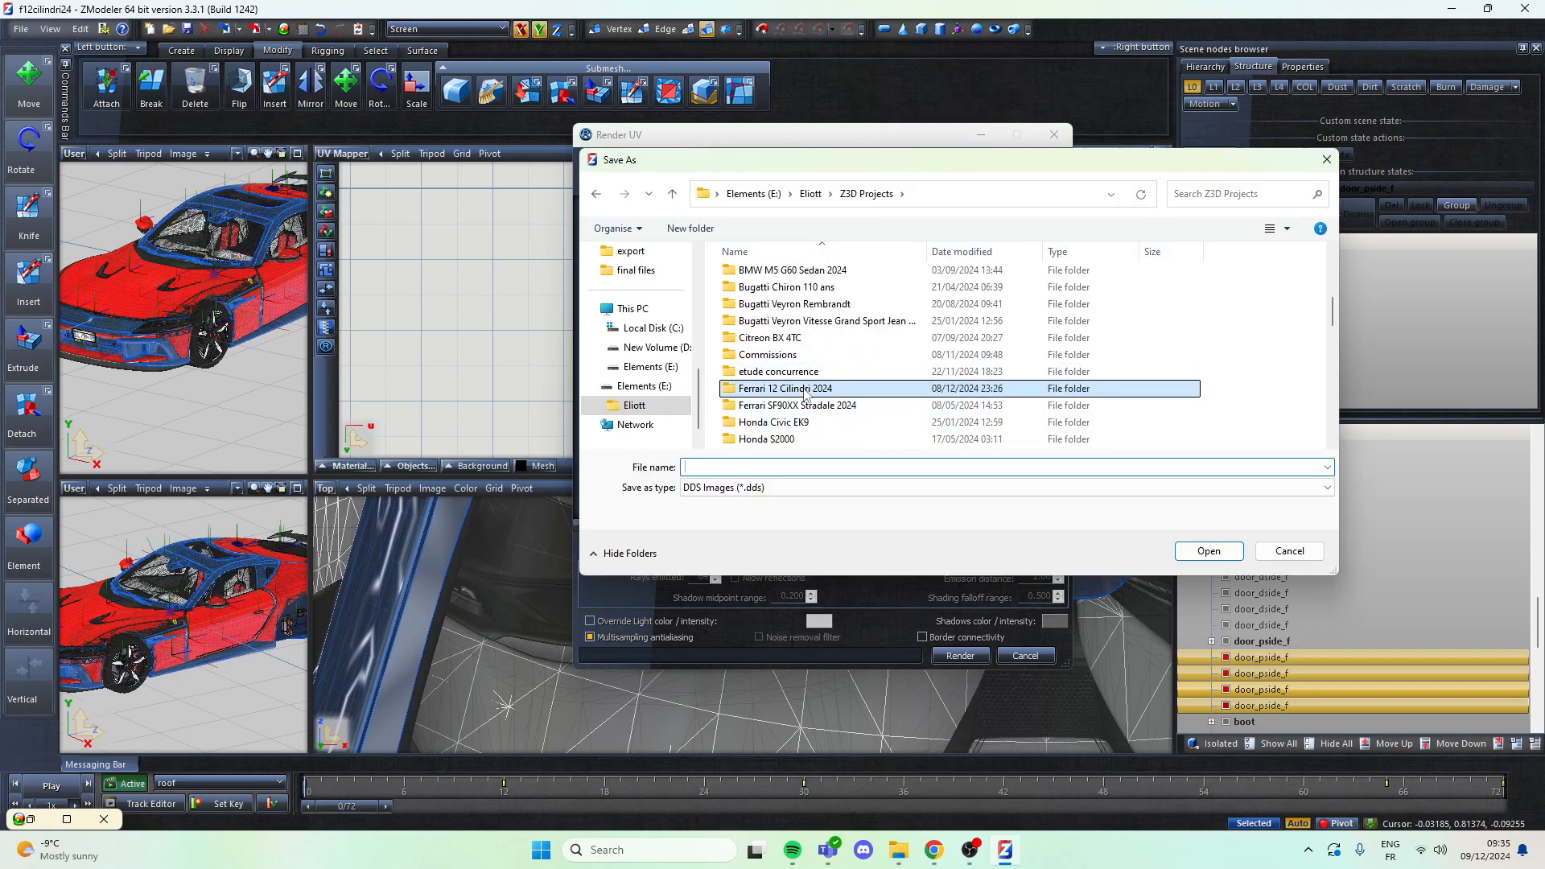
pyautogui.doubleClick(805, 390)
pyautogui.doubleClick(786, 369)
pyautogui.click(772, 465)
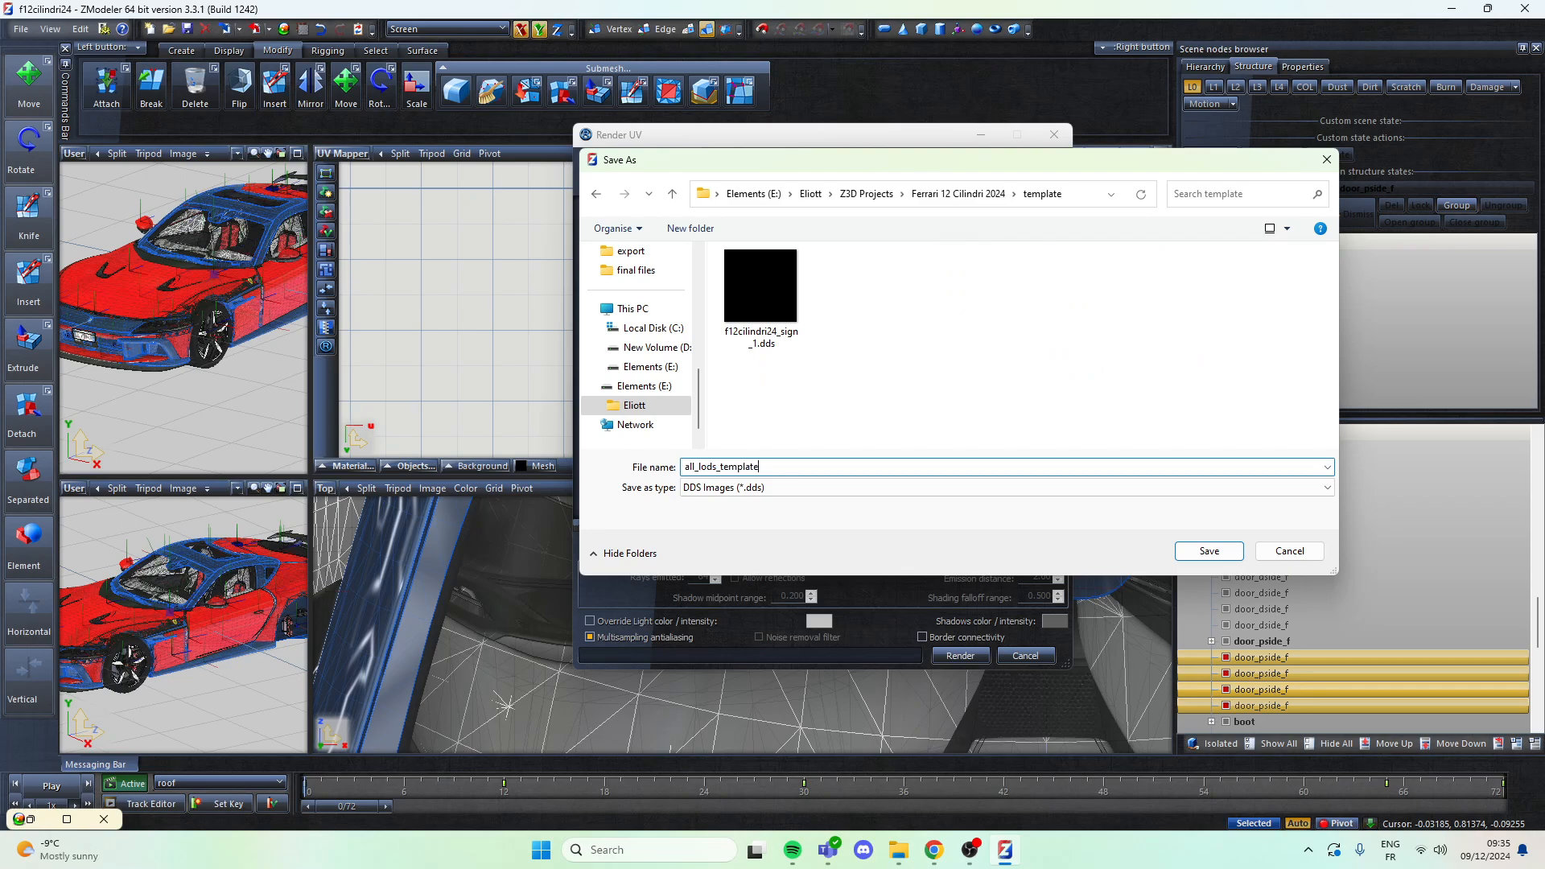
pyautogui.click(1211, 552)
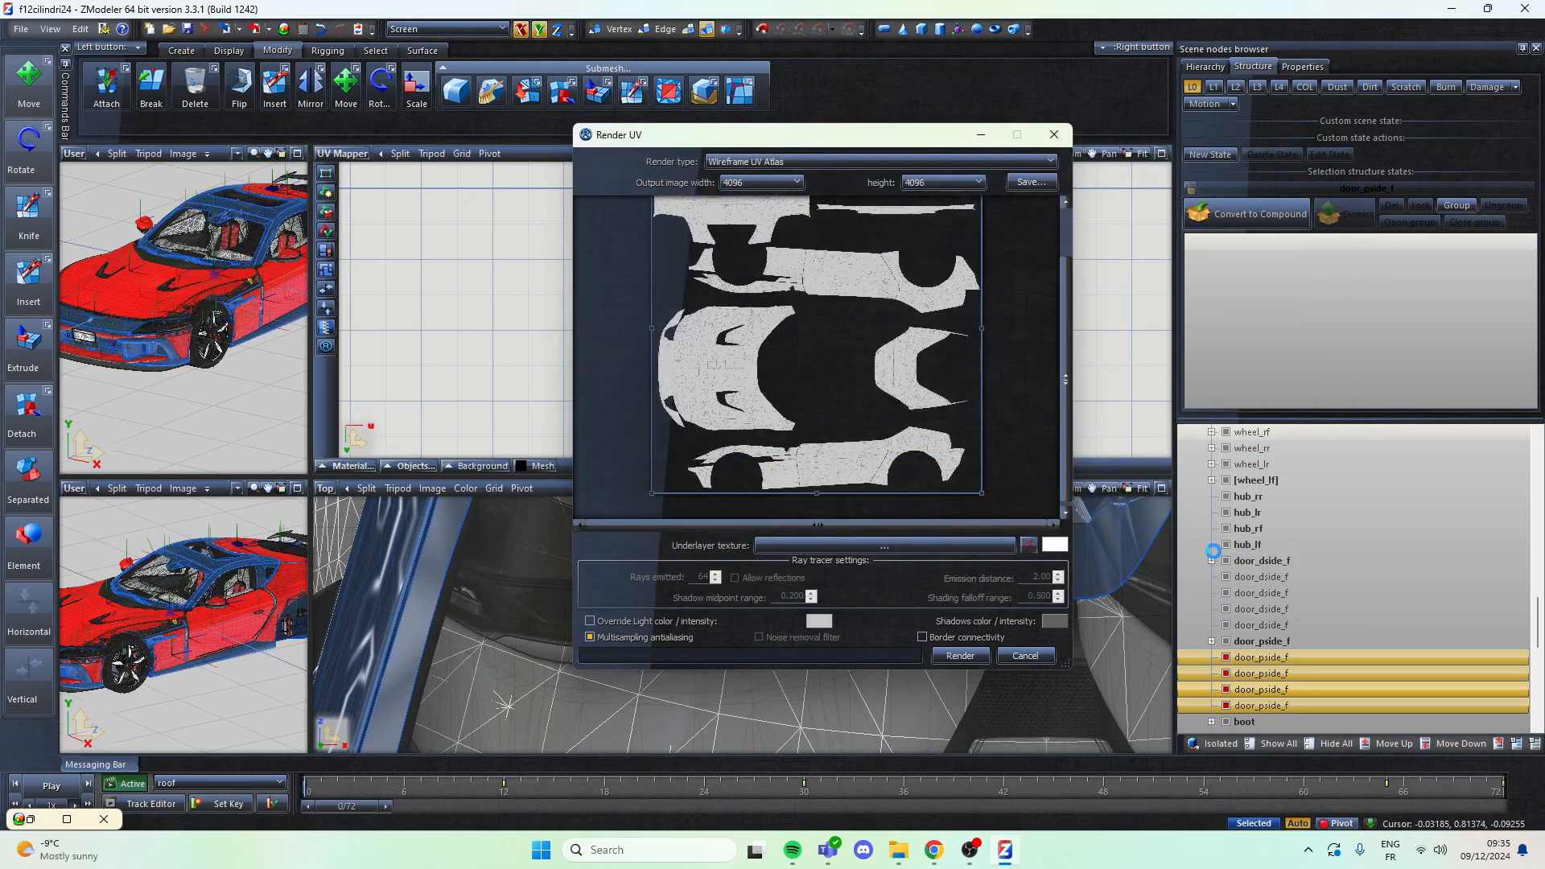
pyautogui.click(1025, 657)
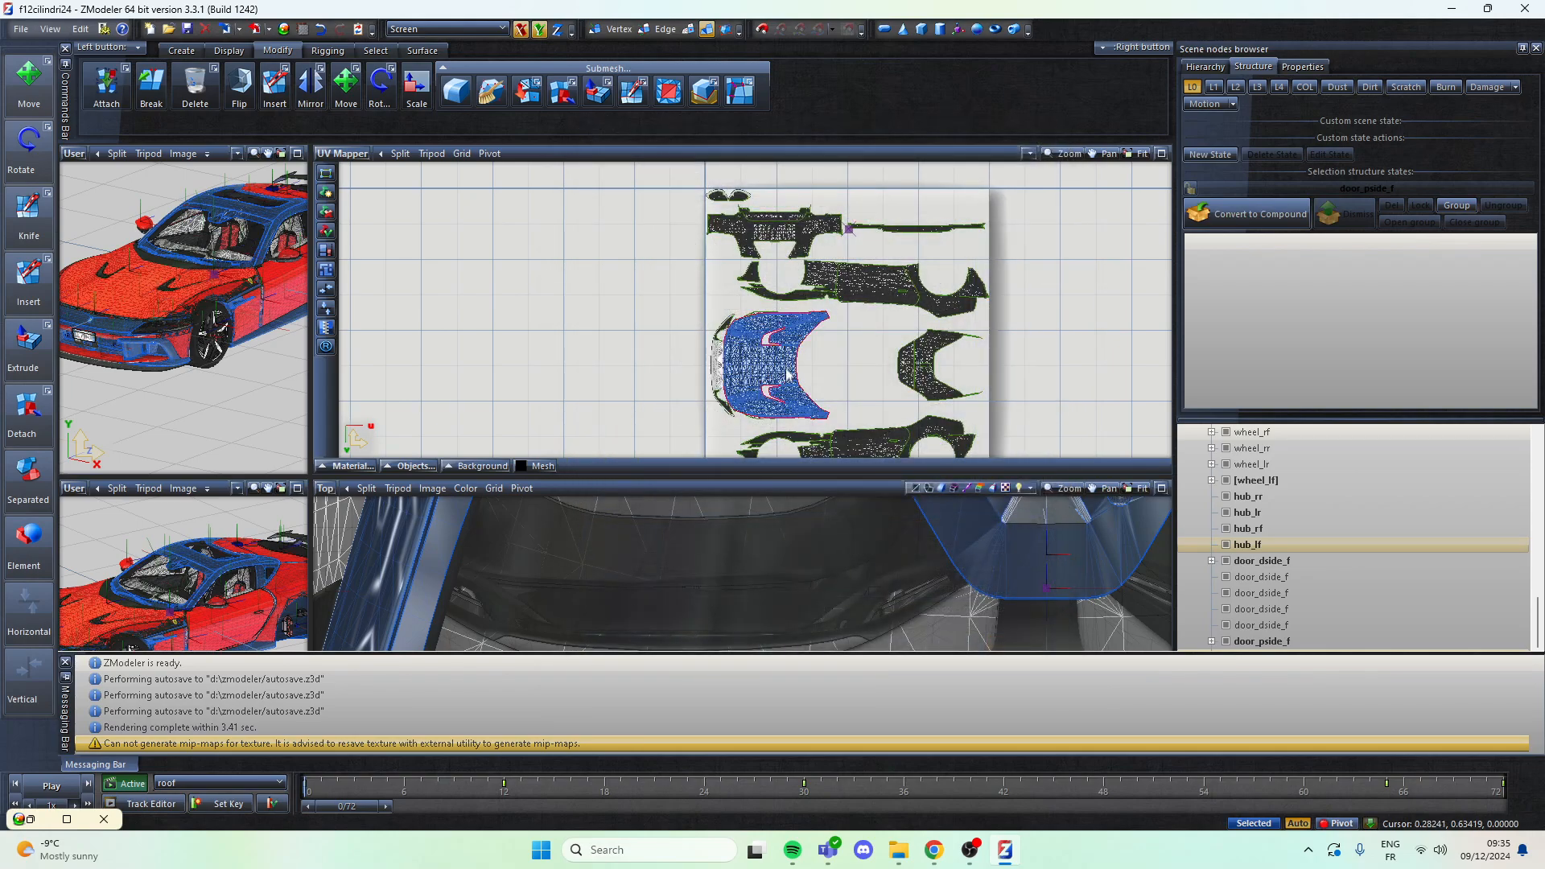
# Step: Enlarge the two perspective viewports and frame the whole car in them
pyautogui.click(357, 156)
pyautogui.click(336, 171)
pyautogui.click(325, 154)
pyautogui.click(370, 337)
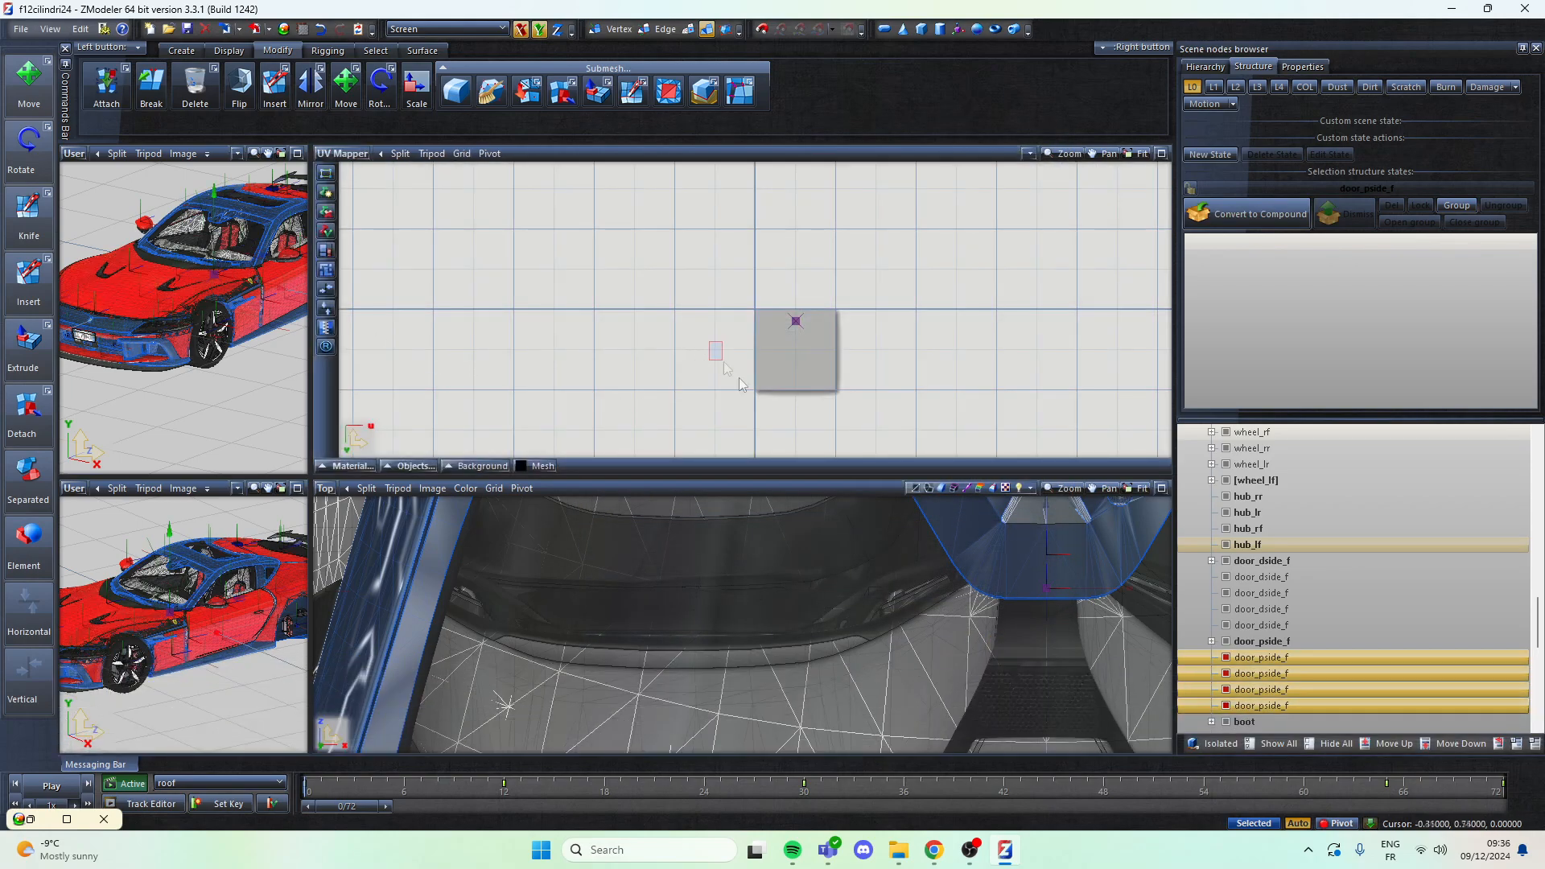
pyautogui.scroll(-2, 1289, 684)
pyautogui.scroll(-1, 1289, 684)
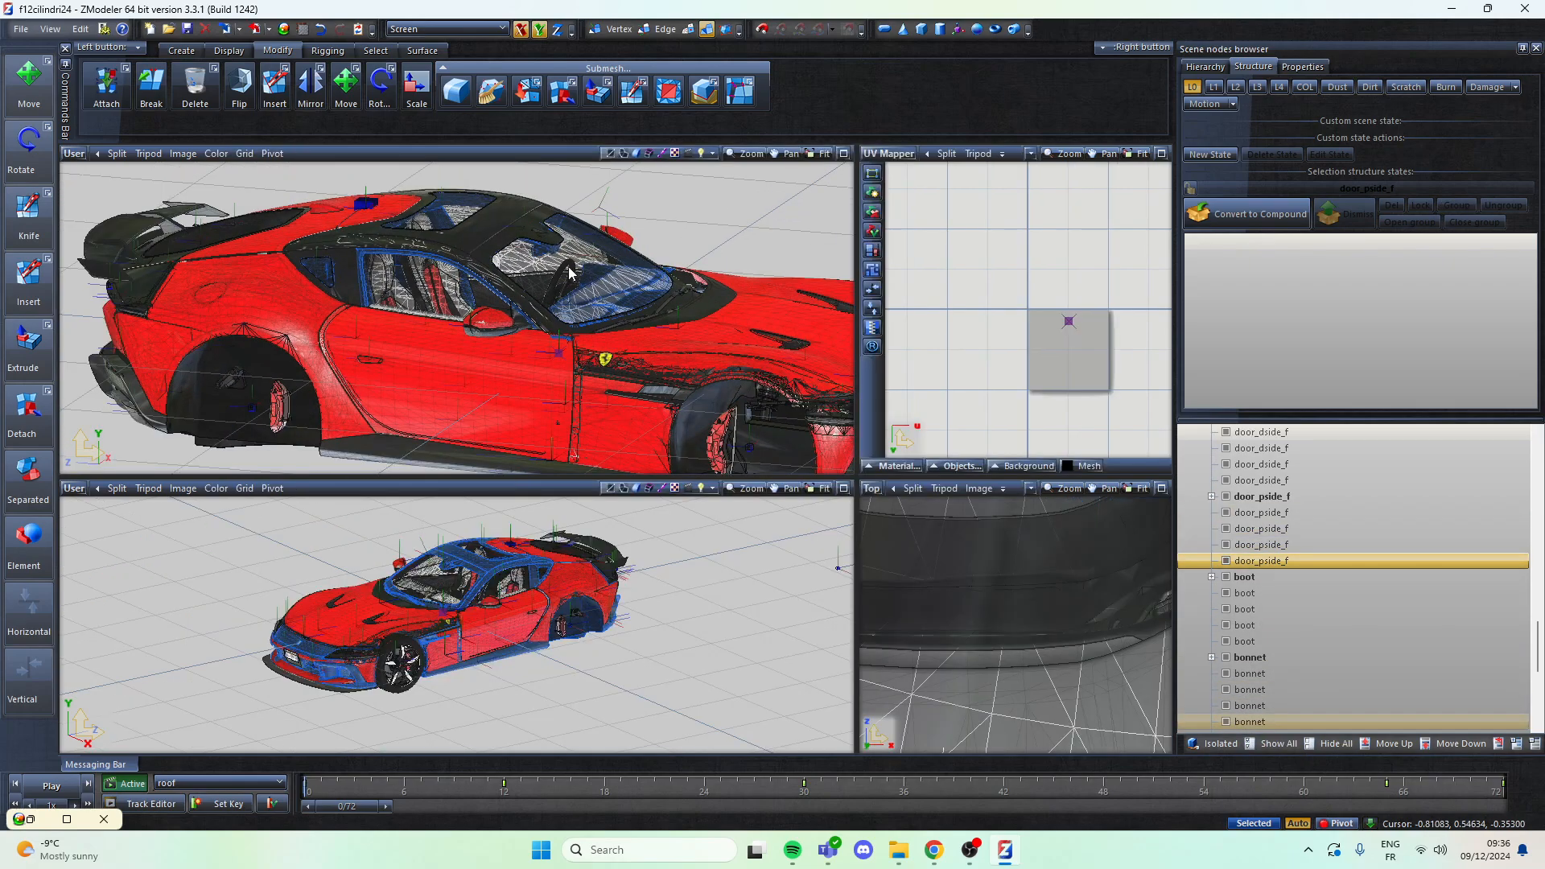
pyautogui.scroll(-3, 692, 272)
pyautogui.moveTo(724, 269); pyautogui.dragTo(650, 272, button='middle')
pyautogui.scroll(3, 742, 277)
pyautogui.scroll(-6, 1303, 588)
# Step: Find the bodyshell in the scene nodes and isolate its first separated side-panel mesh
pyautogui.scroll(15, 1295, 636)
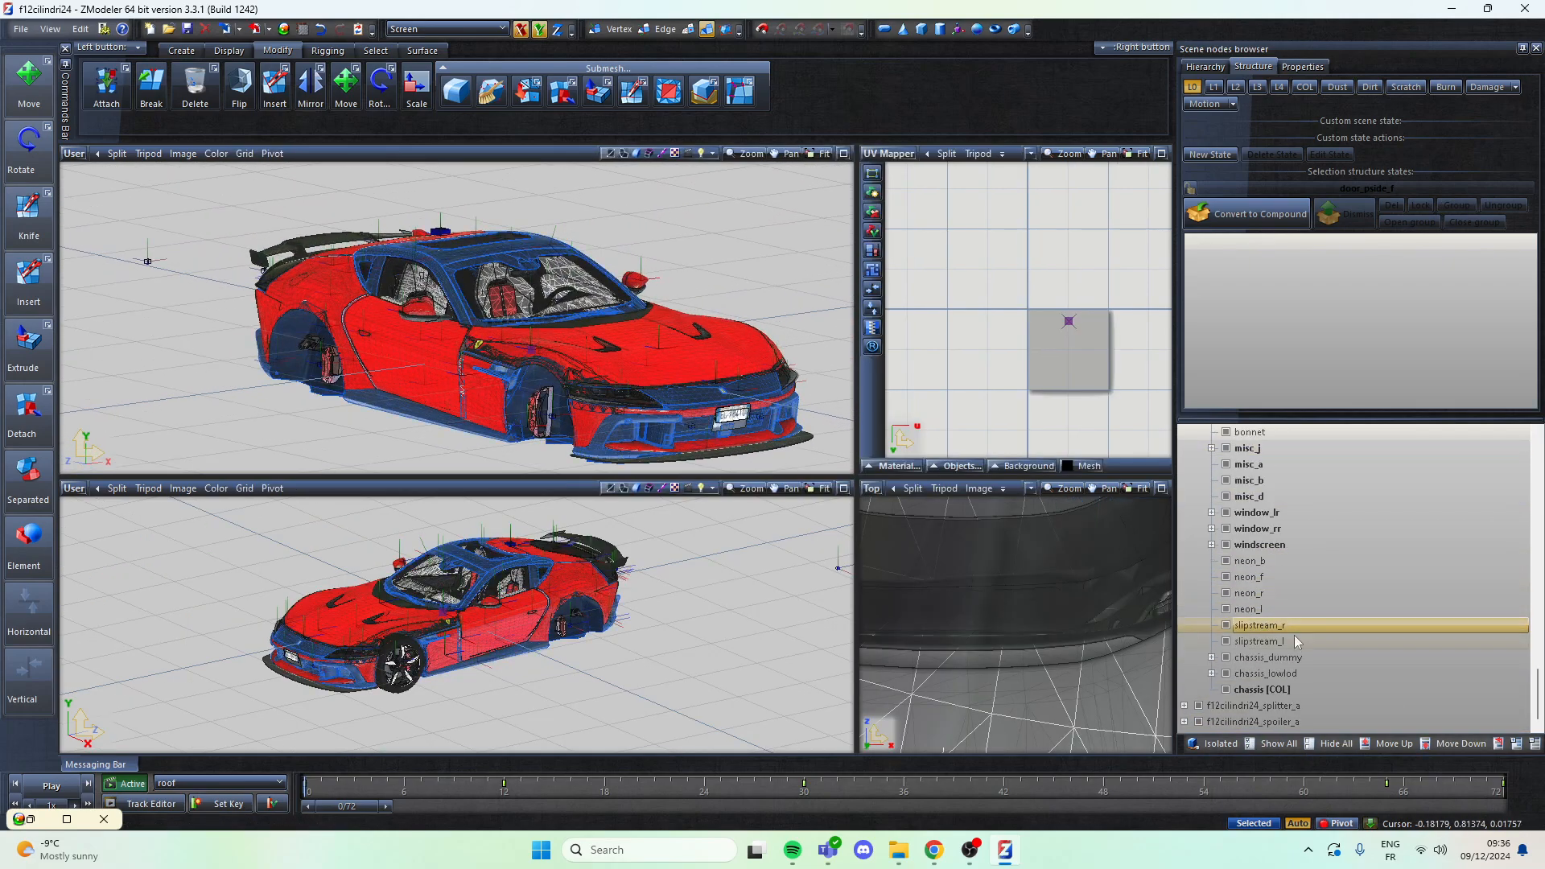
pyautogui.scroll(4, 1294, 650)
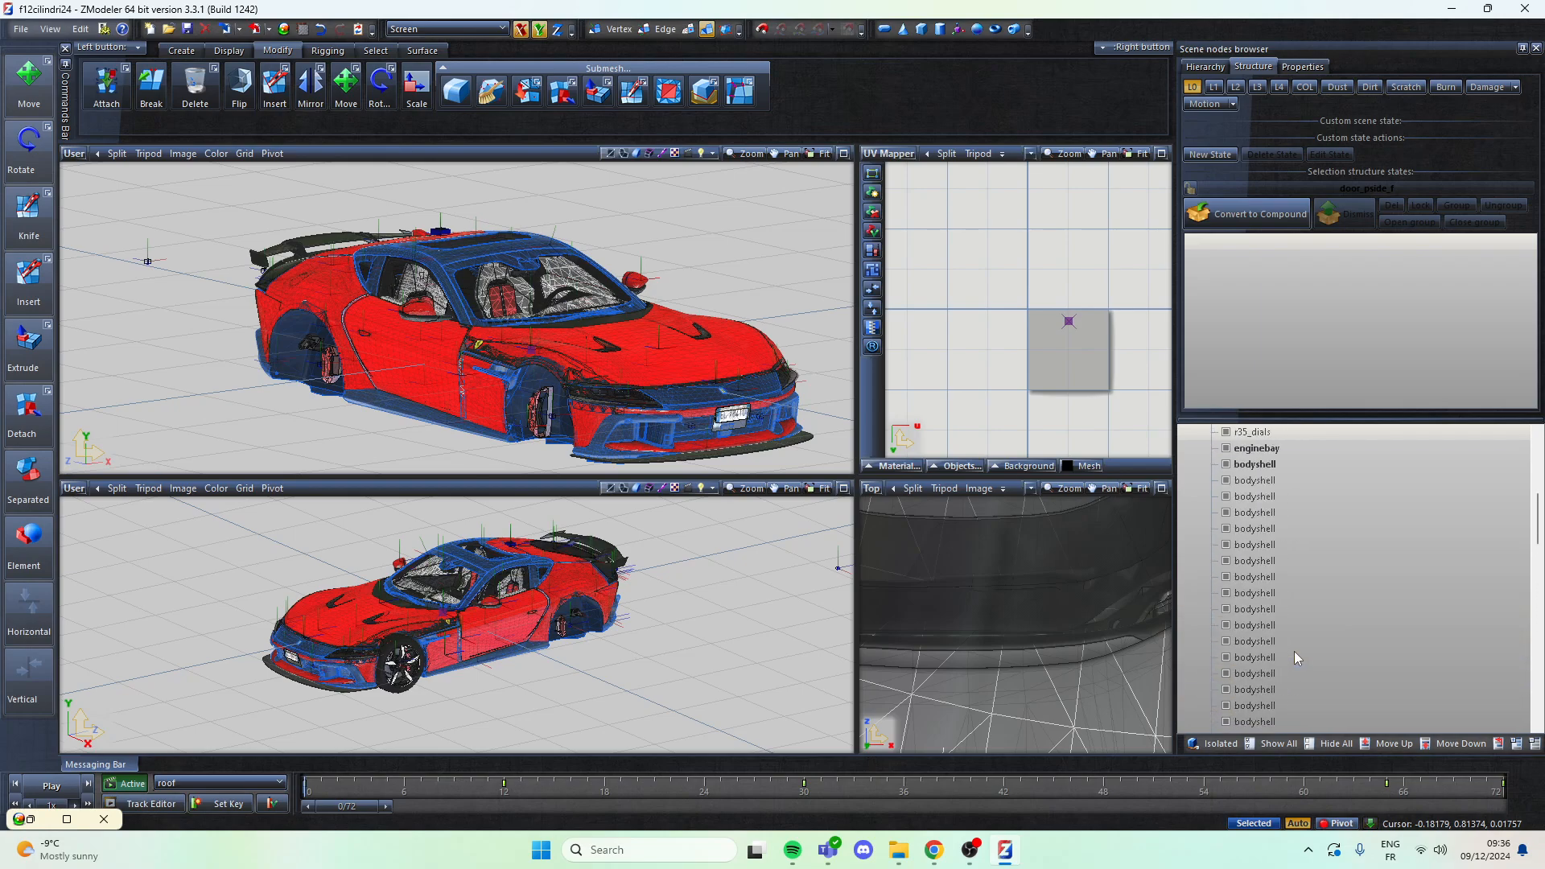
pyautogui.click(1255, 464)
pyautogui.click(1217, 743)
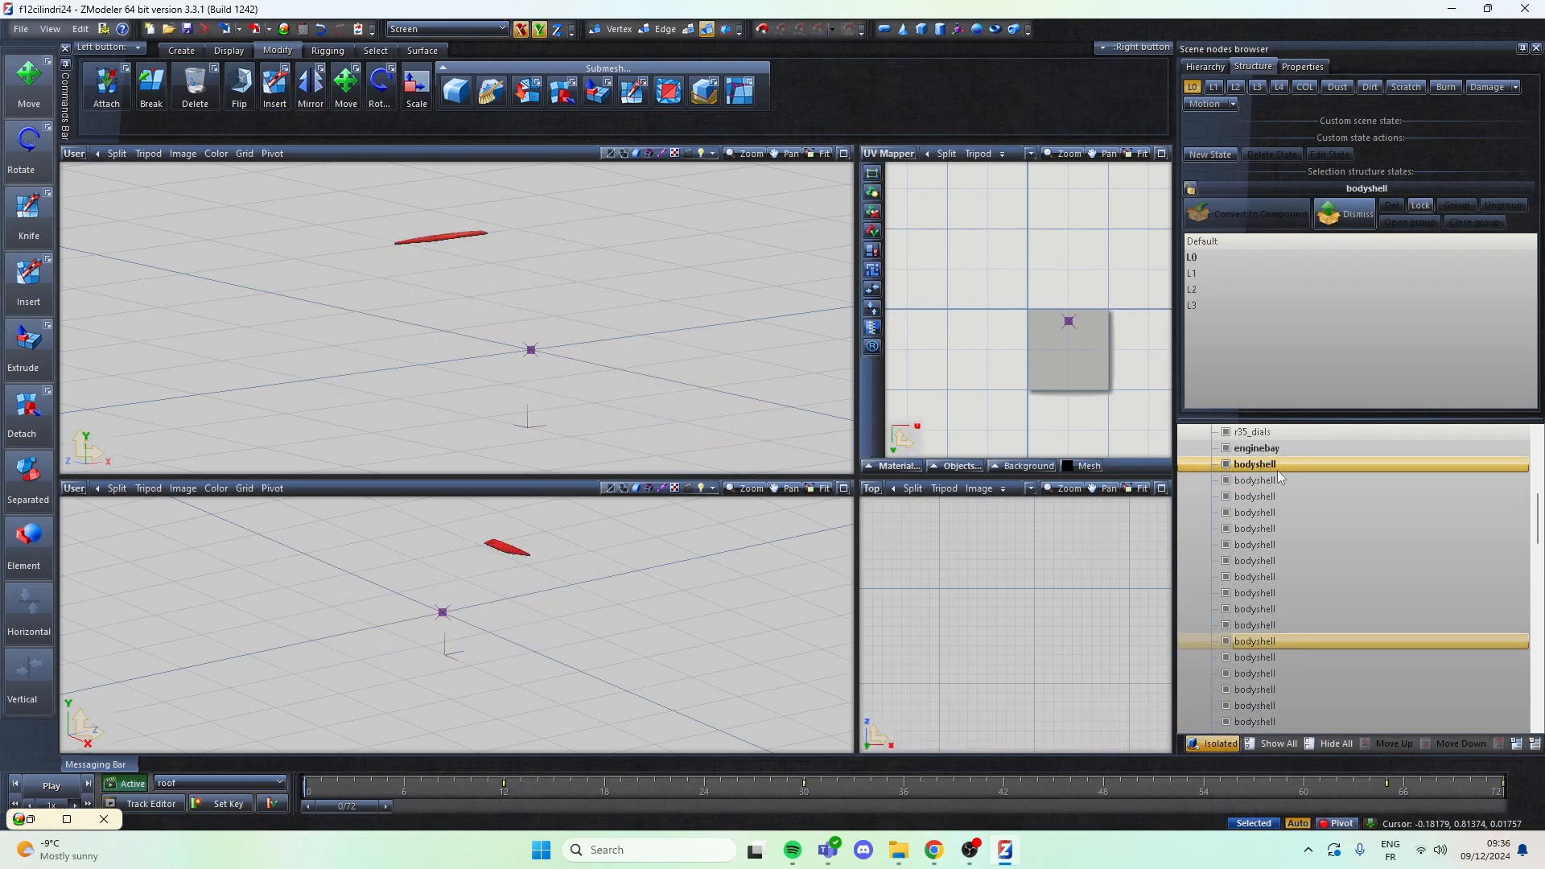
pyautogui.click(1278, 481)
pyautogui.keyDown('ctrl'); pyautogui.click(1276, 499); pyautogui.keyUp('ctrl')
pyautogui.keyDown('ctrl'); pyautogui.click(1278, 499); pyautogui.keyUp('ctrl')
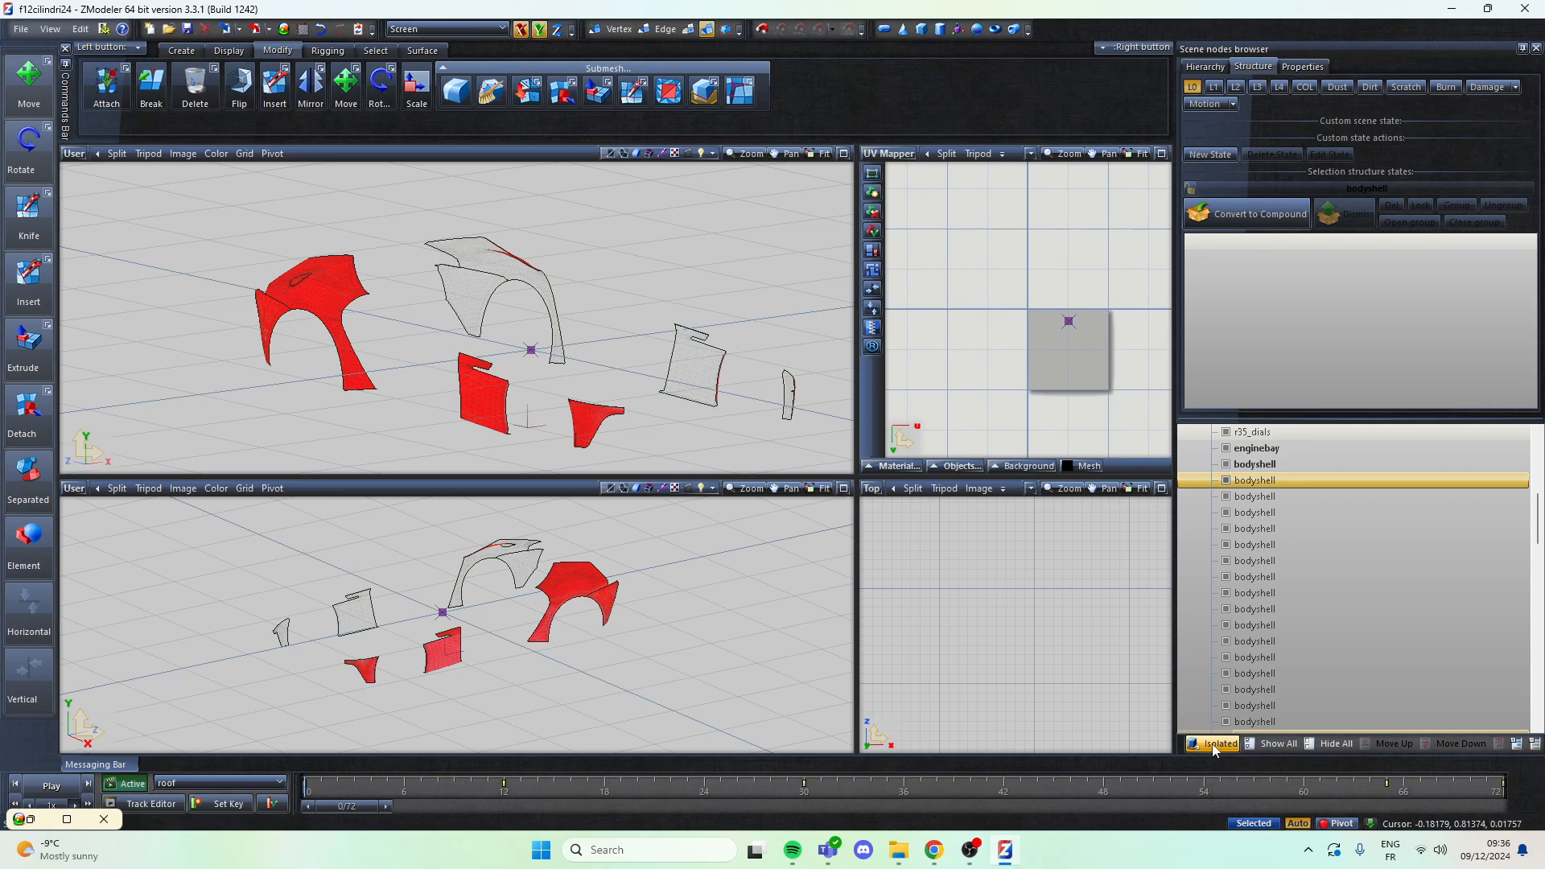
pyautogui.click(1217, 743)
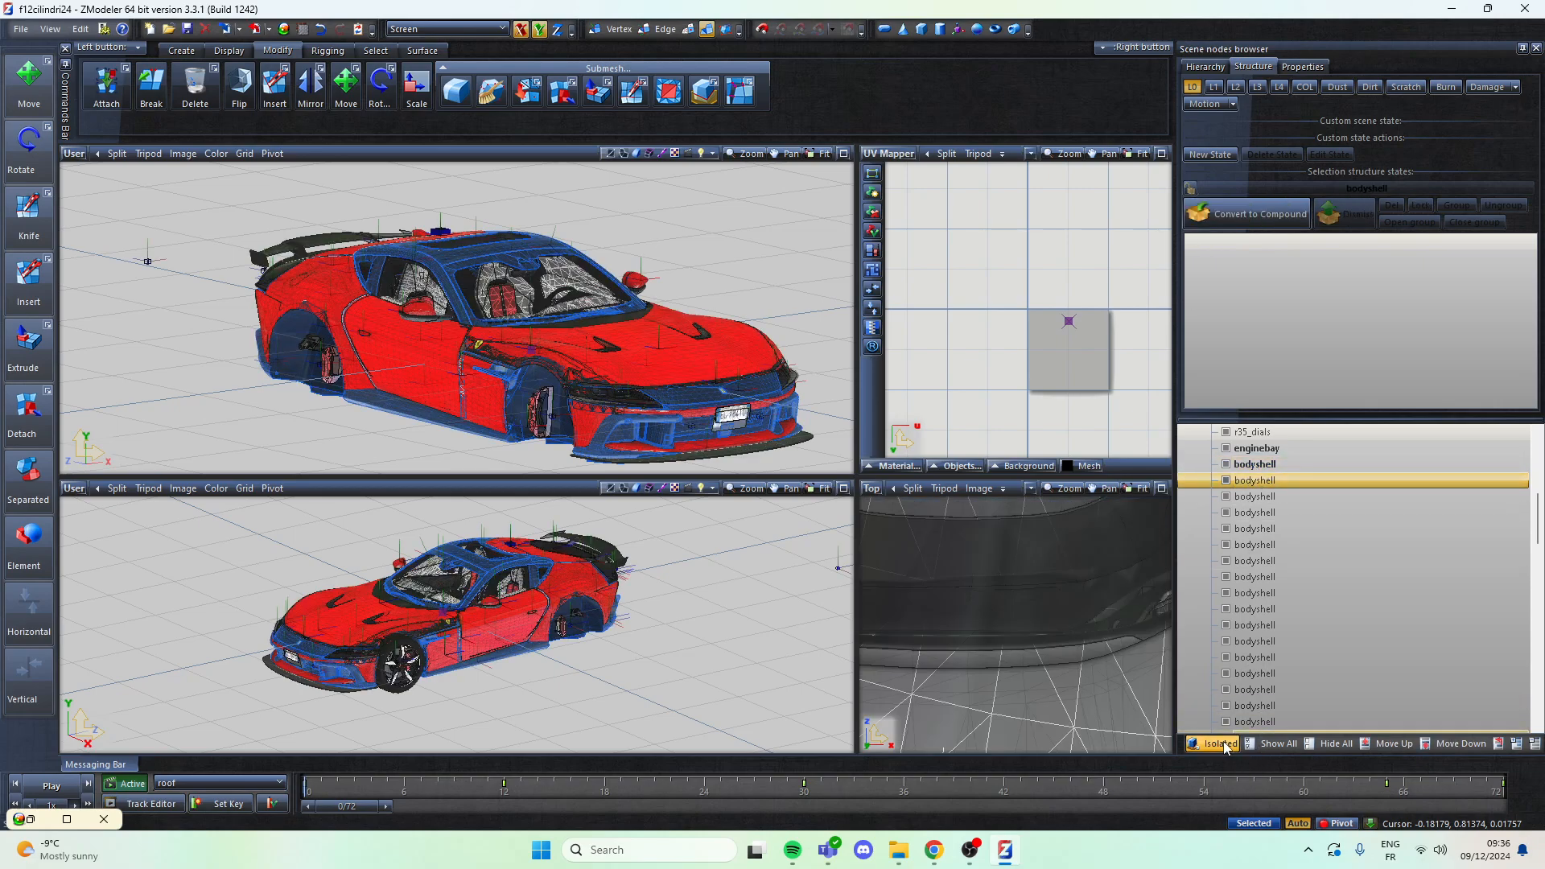
pyautogui.click(1220, 743)
# Step: Attach the separated L0 side-panel mesh to the main L0 bodyshell mesh
pyautogui.click(106, 84)
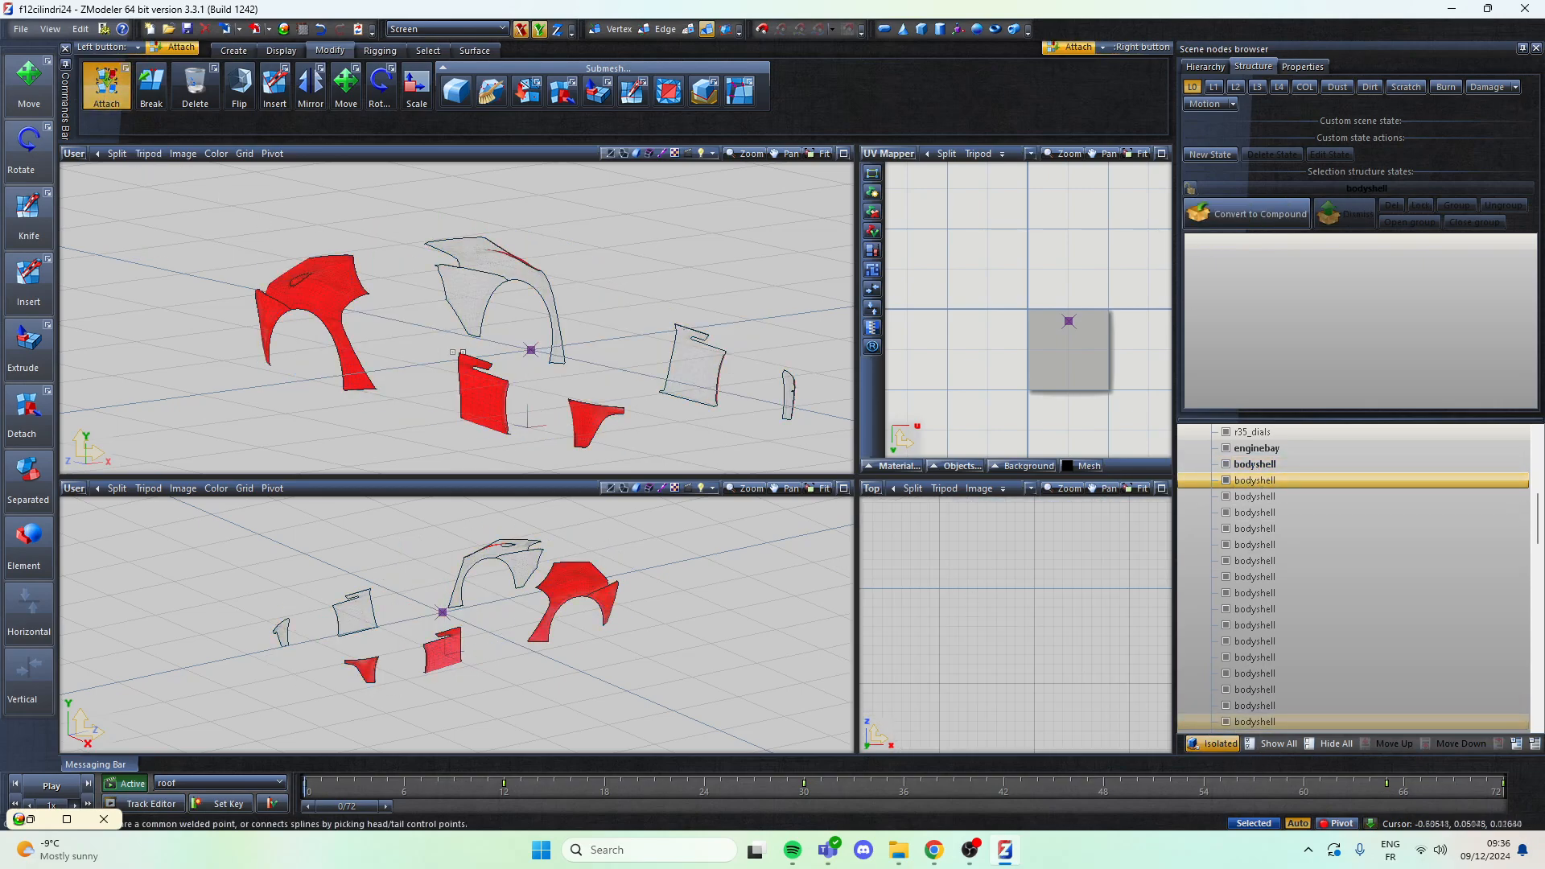
pyautogui.scroll(2, 453, 351)
pyautogui.moveTo(241, 275); pyautogui.dragTo(368, 268, button='middle')
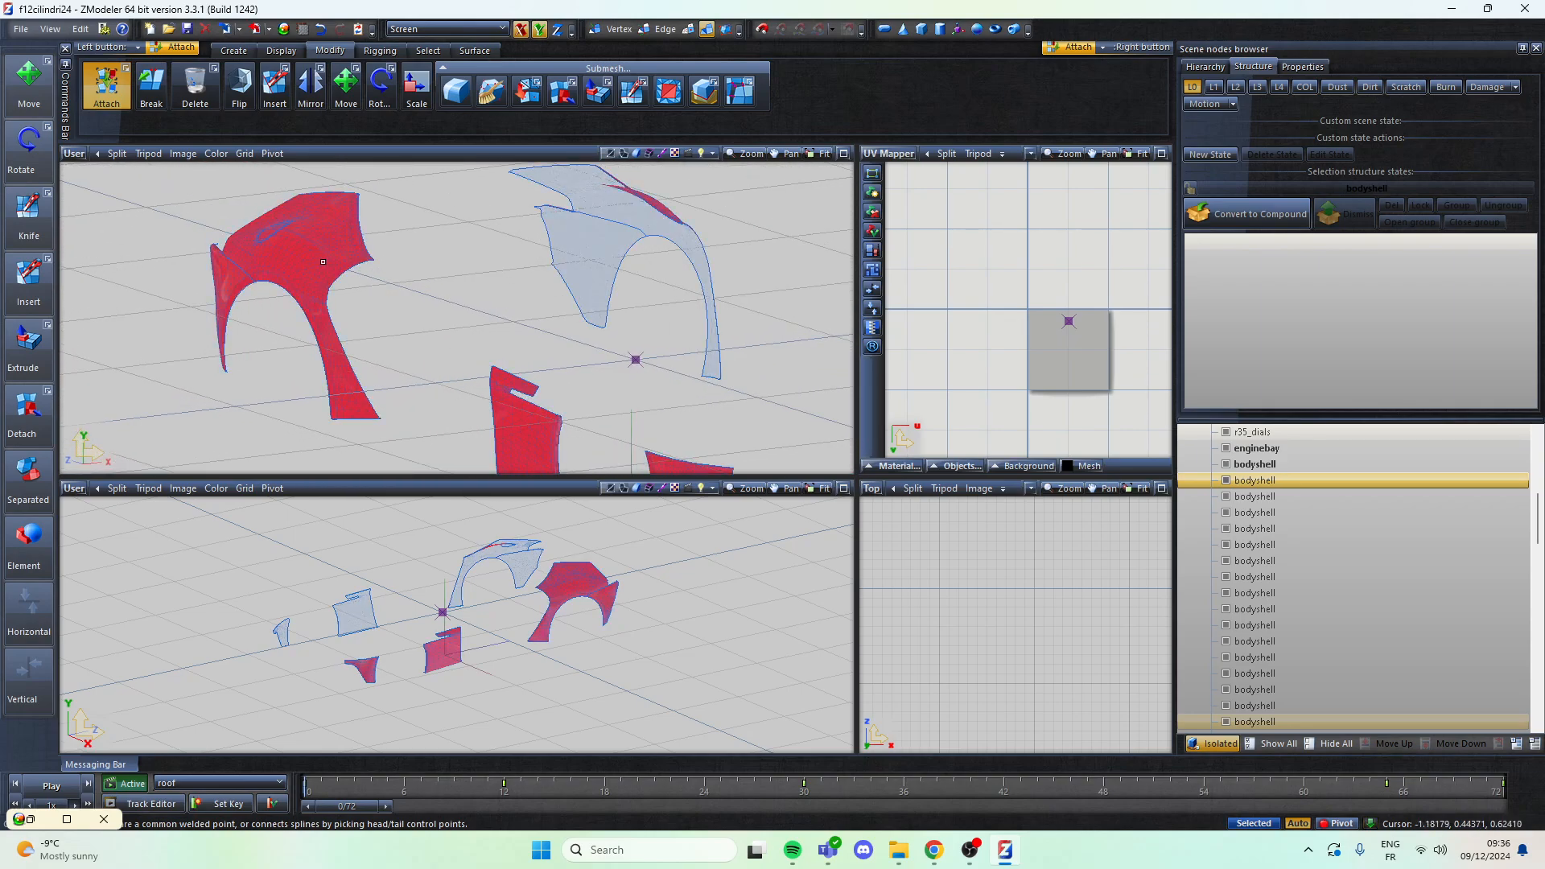
pyautogui.click(363, 282)
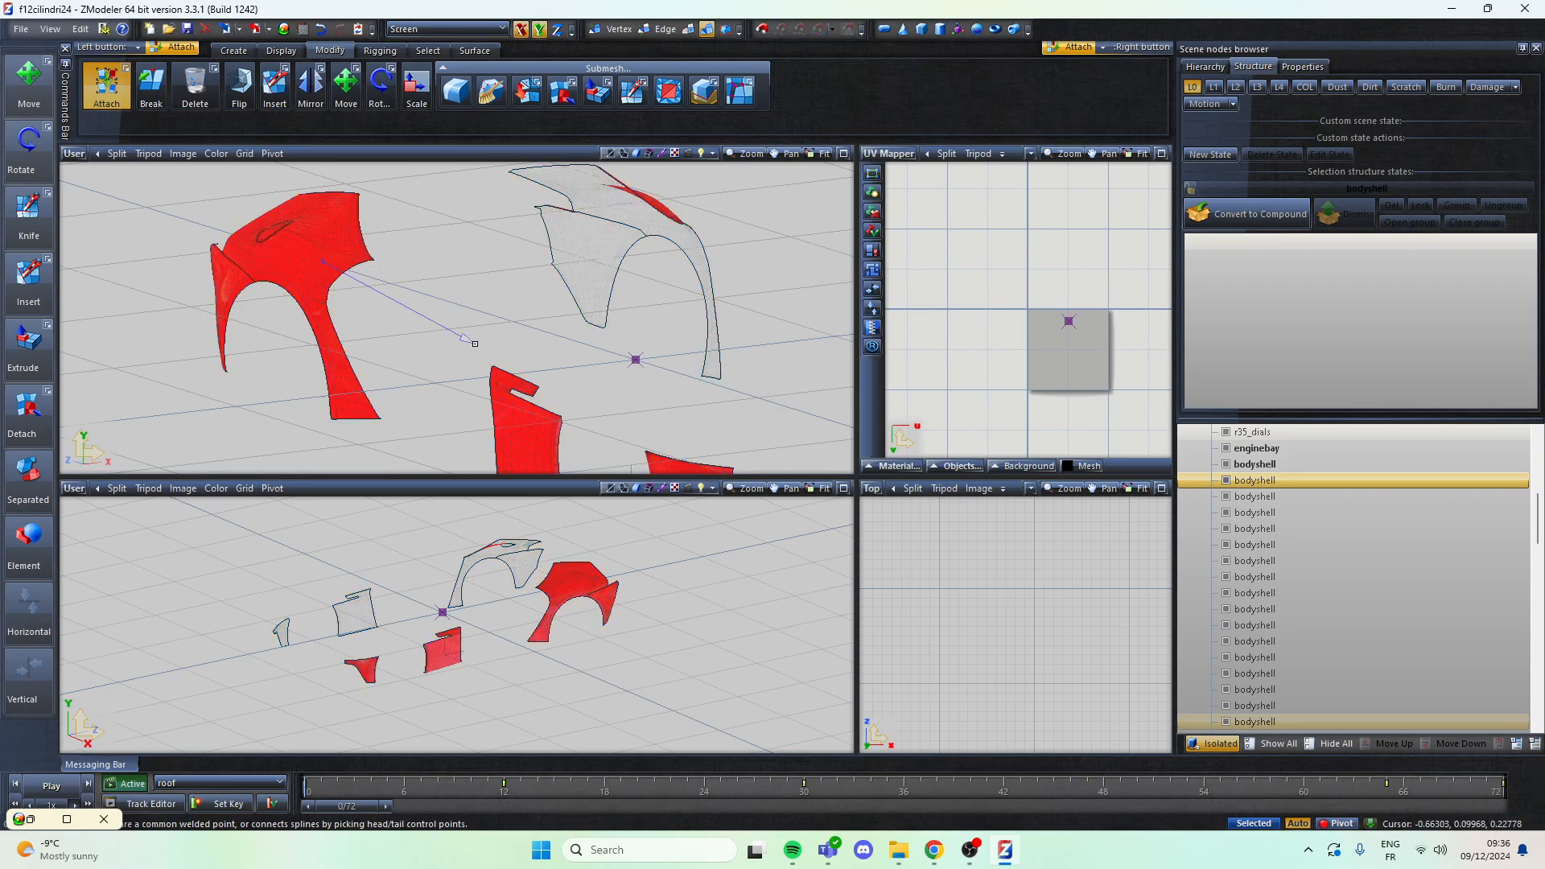
pyautogui.click(1251, 467)
pyautogui.scroll(-2, 559, 247)
pyautogui.scroll(3, 531, 241)
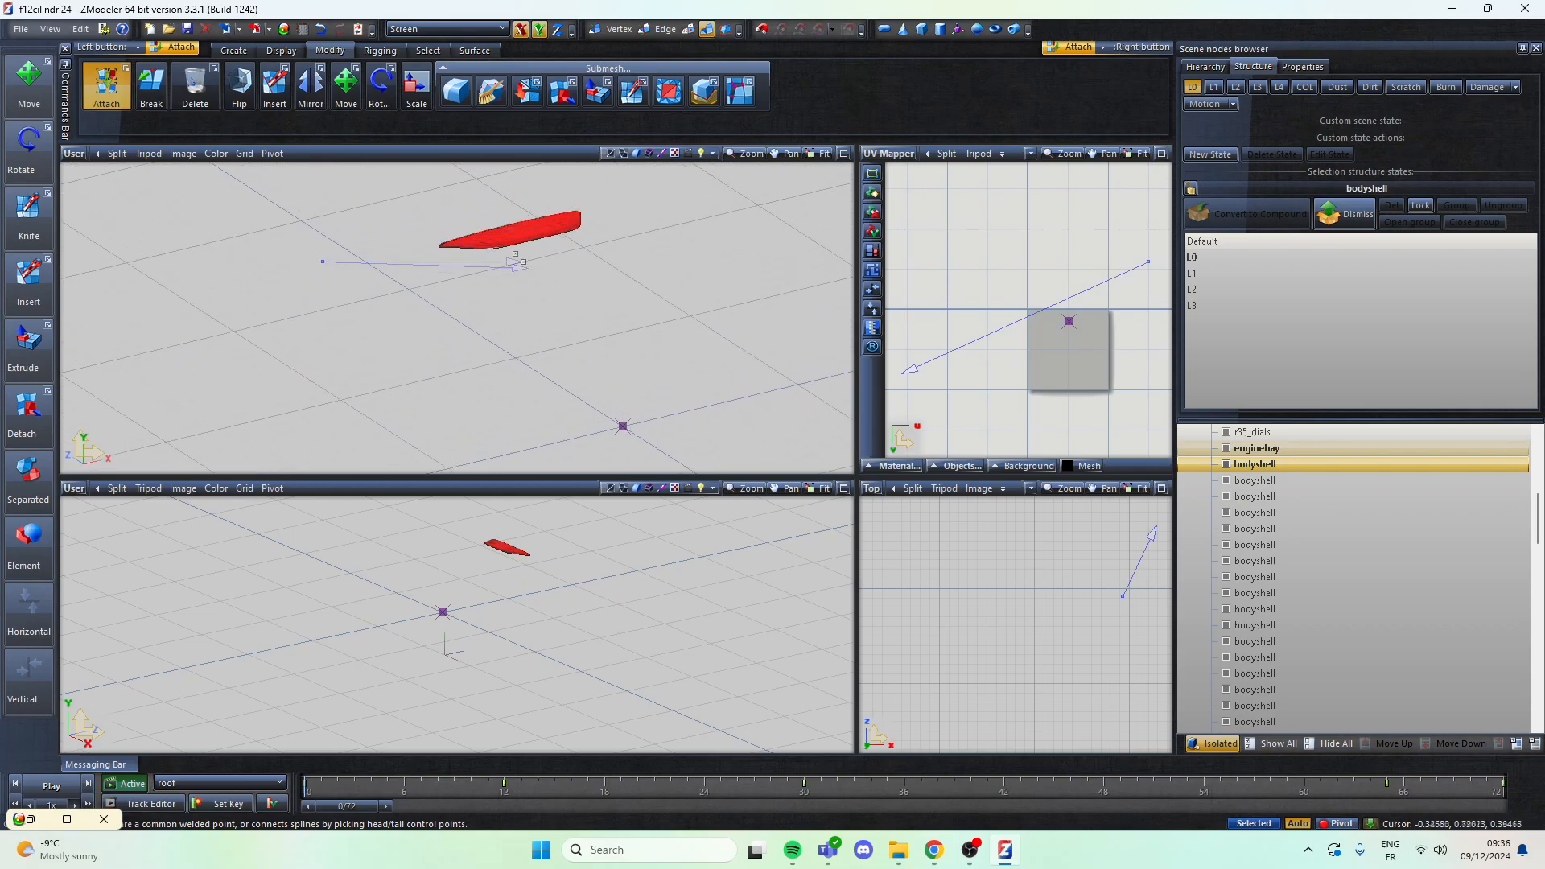
pyautogui.click(501, 240)
pyautogui.scroll(-1, 501, 240)
pyautogui.moveTo(507, 241); pyautogui.dragTo(534, 251, button='middle')
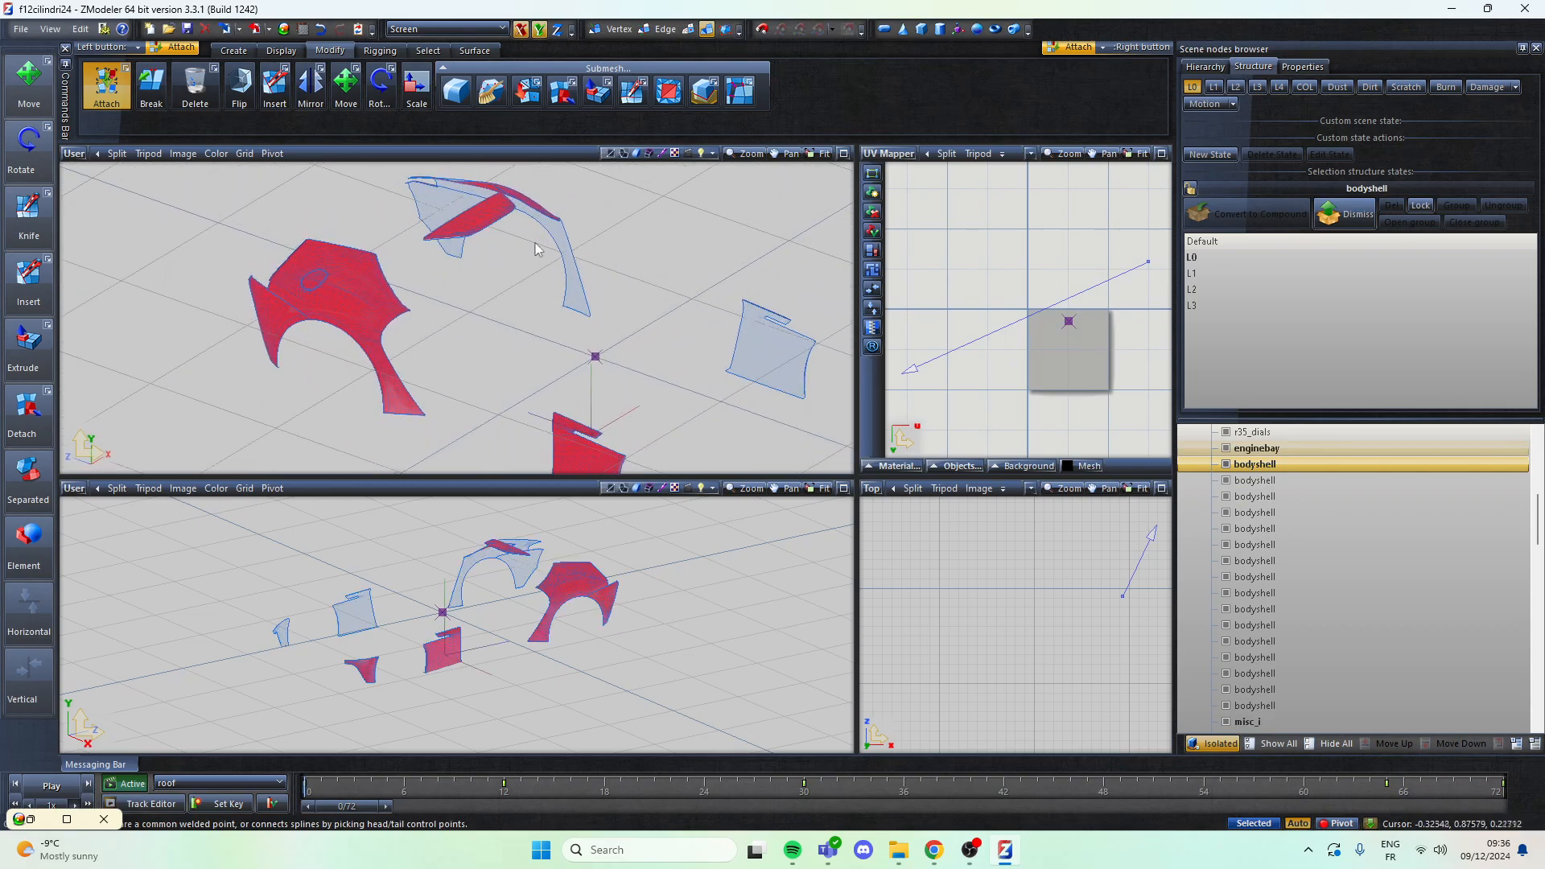
pyautogui.scroll(-1, 535, 251)
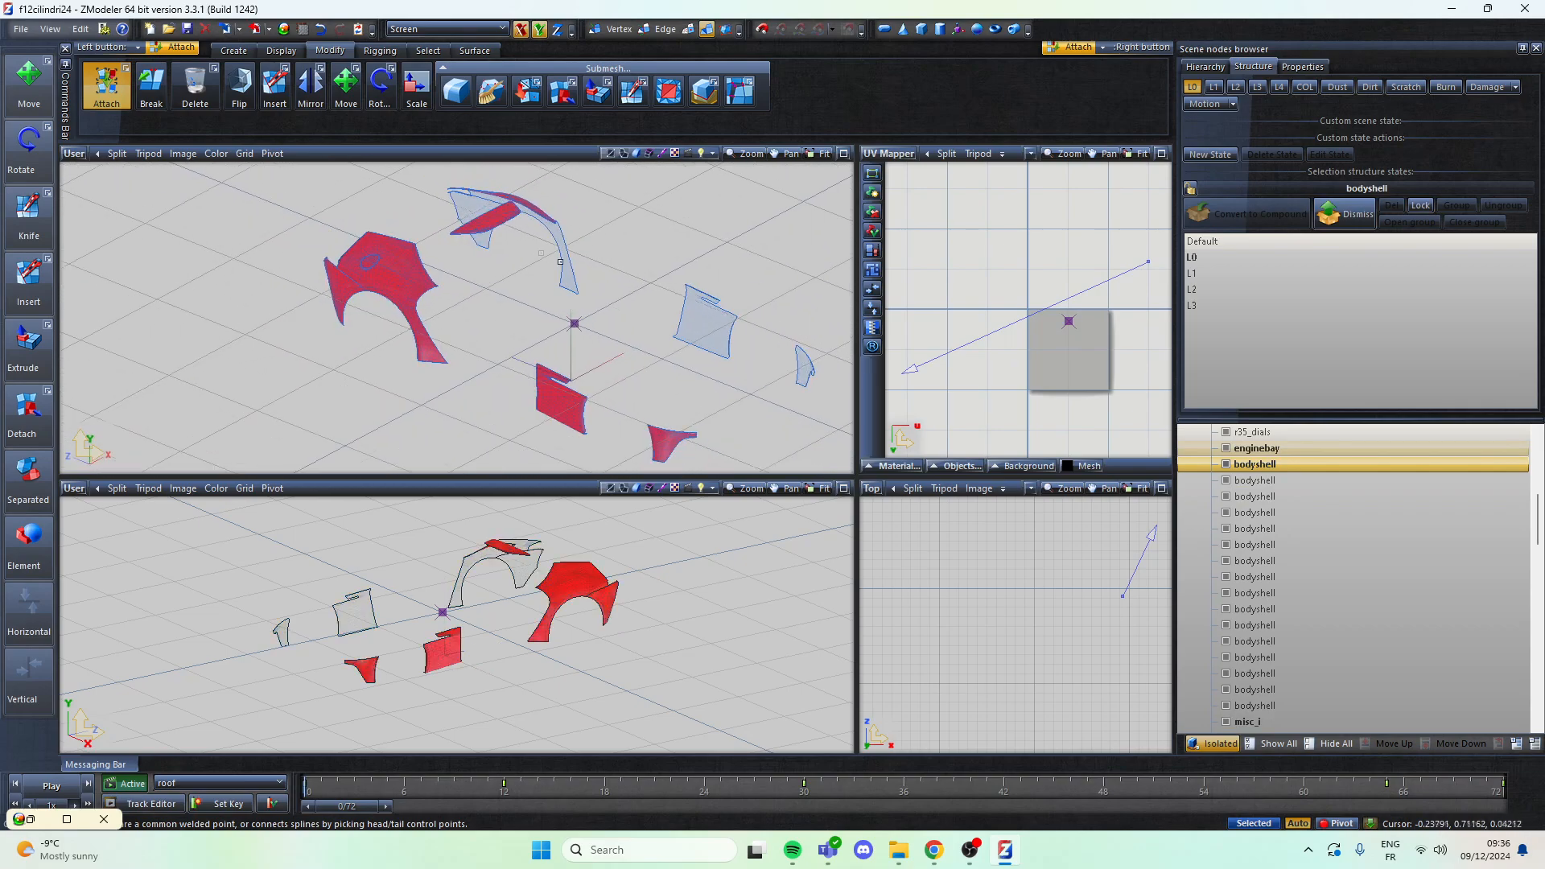
# Step: Attach the separated L1 side-panel mesh to the main bodyshell at L1
pyautogui.click(1216, 91)
pyautogui.click(1312, 479)
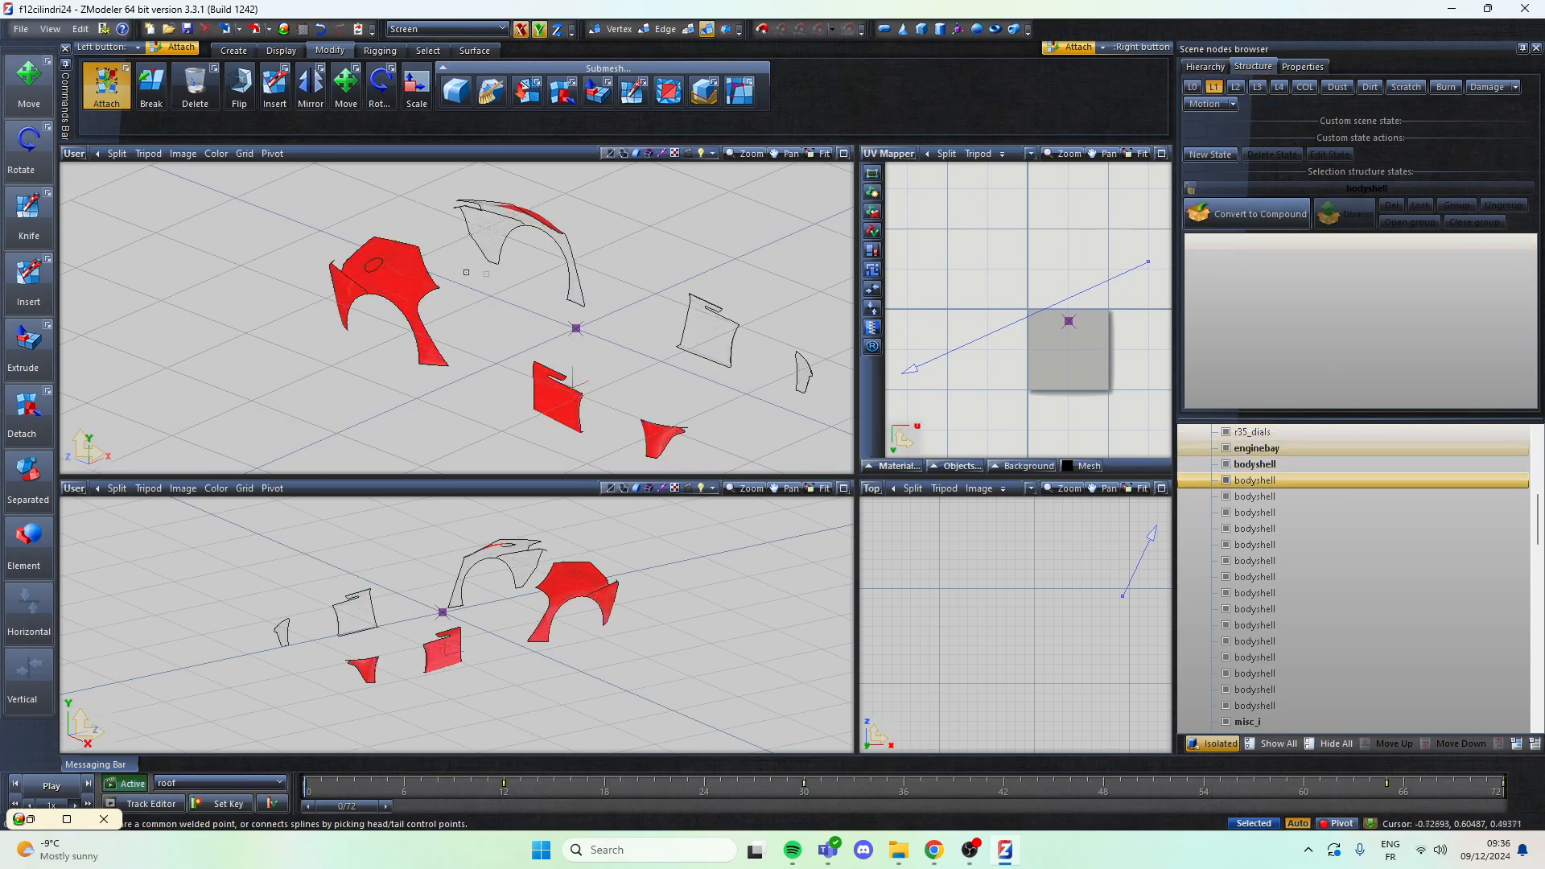
pyautogui.scroll(2, 400, 295)
pyautogui.click(400, 295)
pyautogui.click(1255, 464)
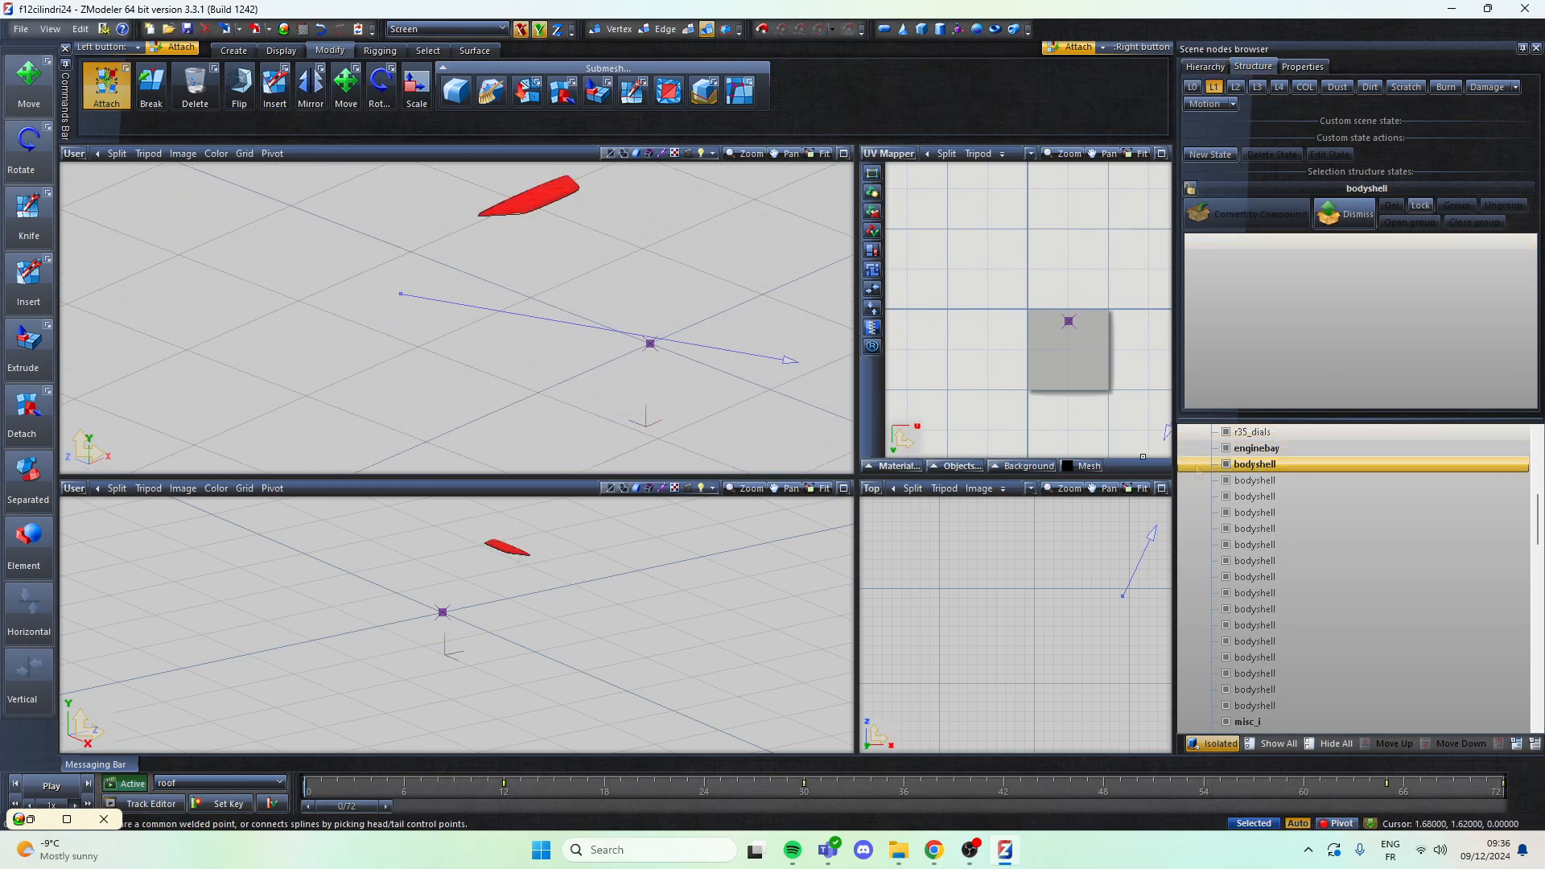
pyautogui.click(534, 209)
# Step: Attach the separated side-panel meshes to the main bodyshell at L2 and L3
pyautogui.click(1235, 87)
pyautogui.click(1256, 480)
pyautogui.click(1256, 465)
pyautogui.click(1256, 481)
pyautogui.click(1257, 87)
pyautogui.click(1256, 481)
# Step: Attach the separated front bumper strip meshes to the main bodyshell at L3, L1 and L0
pyautogui.scroll(-2, 770, 373)
pyautogui.scroll(5, 591, 362)
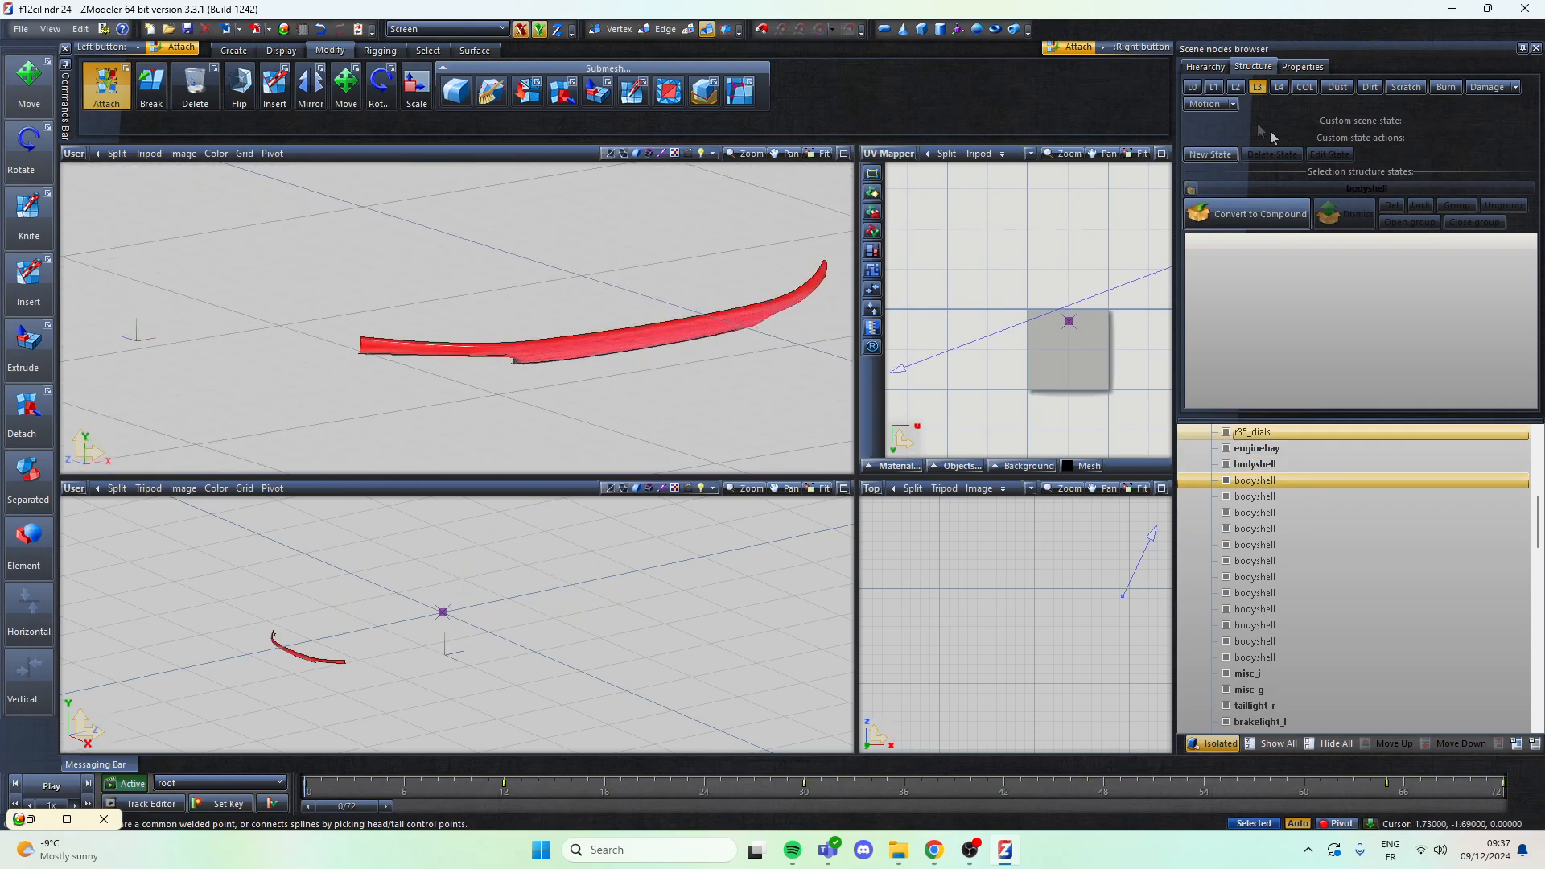
pyautogui.click(702, 329)
pyautogui.scroll(-3, 757, 407)
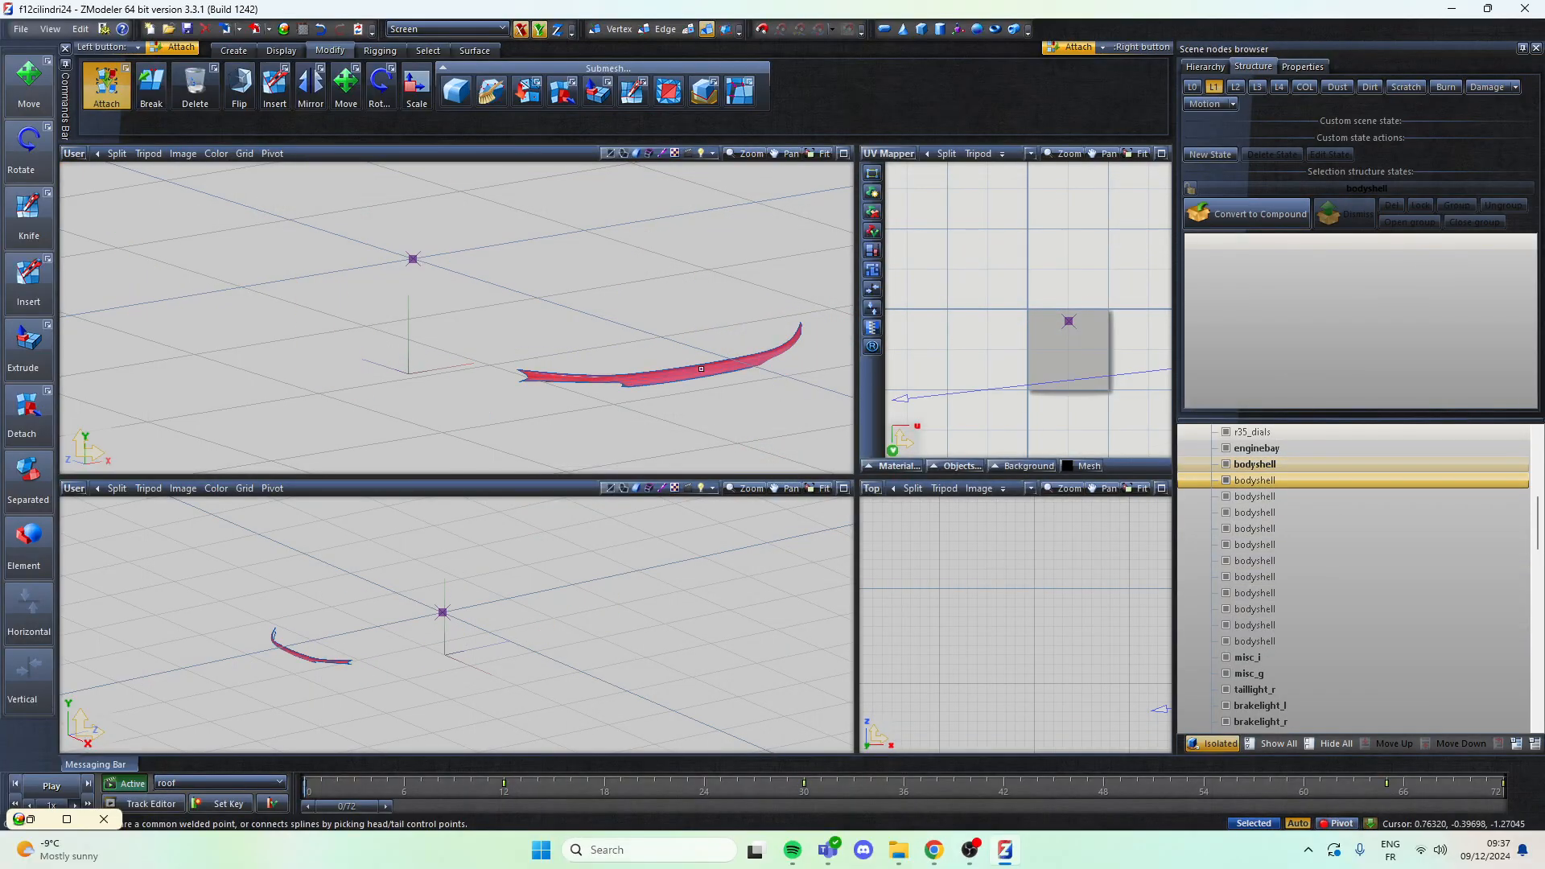
pyautogui.click(1255, 464)
pyautogui.click(1272, 483)
pyautogui.click(1192, 87)
pyautogui.keyDown('ctrl'); pyautogui.click(1268, 465); pyautogui.keyUp('ctrl')
pyautogui.click(672, 371)
pyautogui.scroll(-2, 673, 357)
# Step: Attach the next separated body panel meshes to the main bodyshell, continuing through L2 and L3
pyautogui.click(1267, 481)
pyautogui.keyDown('ctrl'); pyautogui.click(1267, 465); pyautogui.keyUp('ctrl')
pyautogui.click(522, 372)
pyautogui.click(1267, 481)
pyautogui.scroll(3, 644, 412)
pyautogui.keyDown('ctrl'); pyautogui.click(1268, 464); pyautogui.keyUp('ctrl')
pyautogui.click(1236, 87)
pyautogui.click(1268, 480)
pyautogui.click(1257, 87)
pyautogui.keyDown('ctrl'); pyautogui.click(1268, 465); pyautogui.keyUp('ctrl')
pyautogui.click(727, 320)
pyautogui.scroll(-4, 1352, 659)
# Step: Attach another separated body panel's meshes to the main bodyshell at L1 and L2
pyautogui.click(1191, 87)
pyautogui.scroll(3, 605, 419)
pyautogui.click(1214, 87)
pyautogui.click(1271, 626)
pyautogui.click(1271, 674)
pyautogui.keyDown('ctrl'); pyautogui.click(1269, 596); pyautogui.keyUp('ctrl')
pyautogui.click(564, 333)
pyautogui.click(1236, 87)
pyautogui.click(1269, 610)
pyautogui.moveTo(386, 322); pyautogui.dragTo(644, 306, button='middle')
pyautogui.keyDown('ctrl'); pyautogui.click(1267, 594); pyautogui.keyUp('ctrl')
pyautogui.click(527, 286)
pyautogui.click(1269, 610)
# Step: Attach the last separated bodyshell panel meshes to the main bodyshell at L1, L2 and L3
pyautogui.click(1269, 594)
pyautogui.click(1215, 87)
pyautogui.click(1269, 609)
pyautogui.keyDown('ctrl'); pyautogui.click(1269, 594); pyautogui.keyUp('ctrl')
pyautogui.click(539, 279)
pyautogui.click(1231, 88)
pyautogui.click(1269, 610)
pyautogui.click(1257, 87)
pyautogui.click(1269, 610)
pyautogui.moveTo(387, 322); pyautogui.dragTo(643, 306, button='middle')
# Step: Attach the separated driver-side door and mirror panel meshes to door_dside_f at every LOD, starting from L0
pyautogui.click(1191, 87)
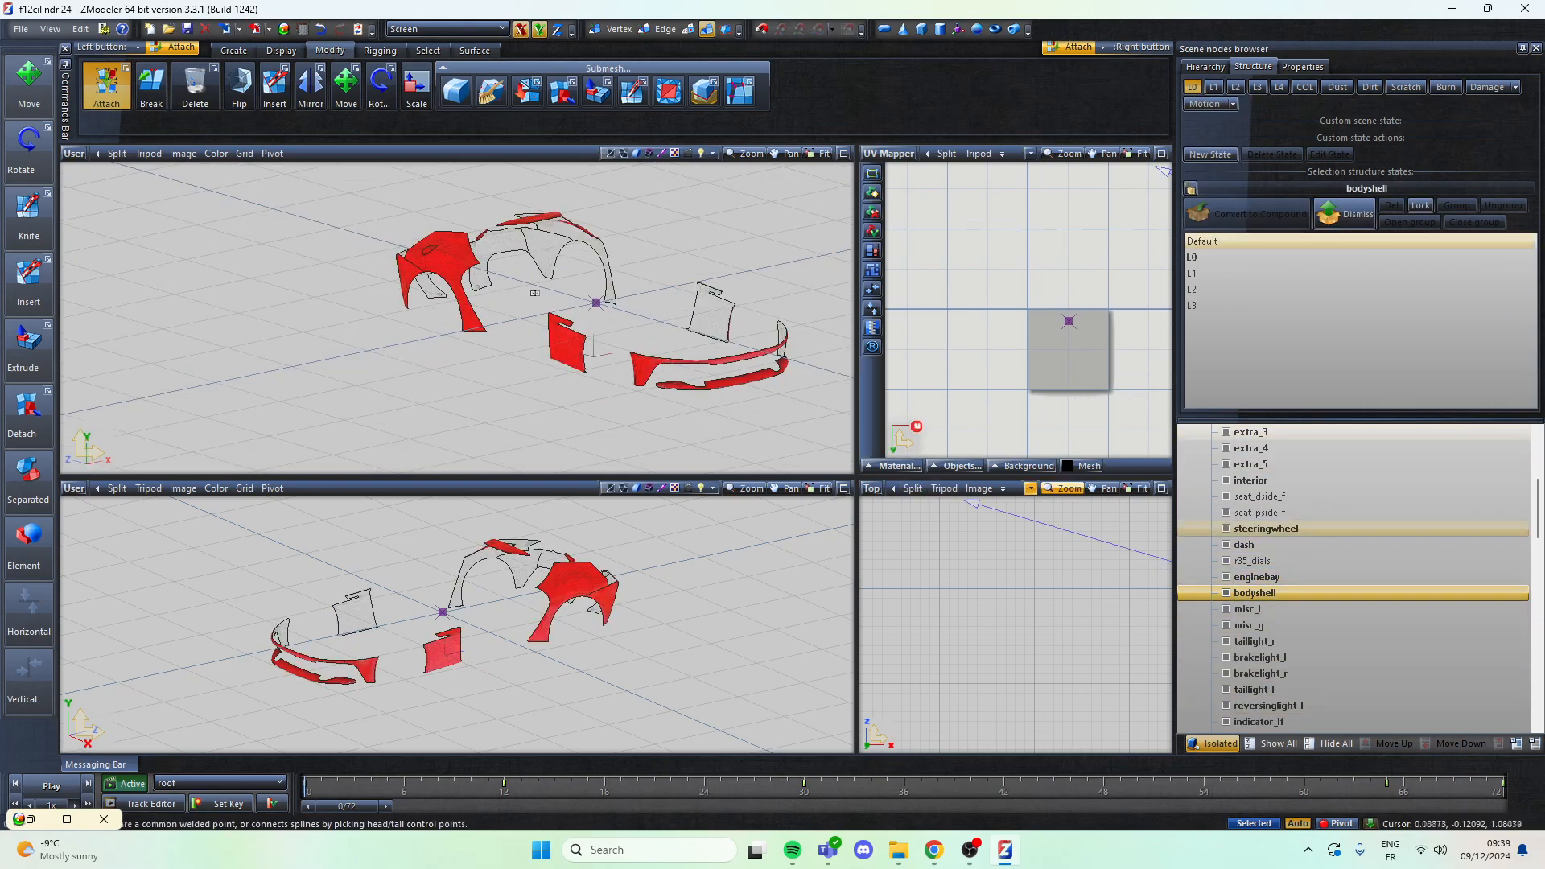
pyautogui.scroll(2, 534, 293)
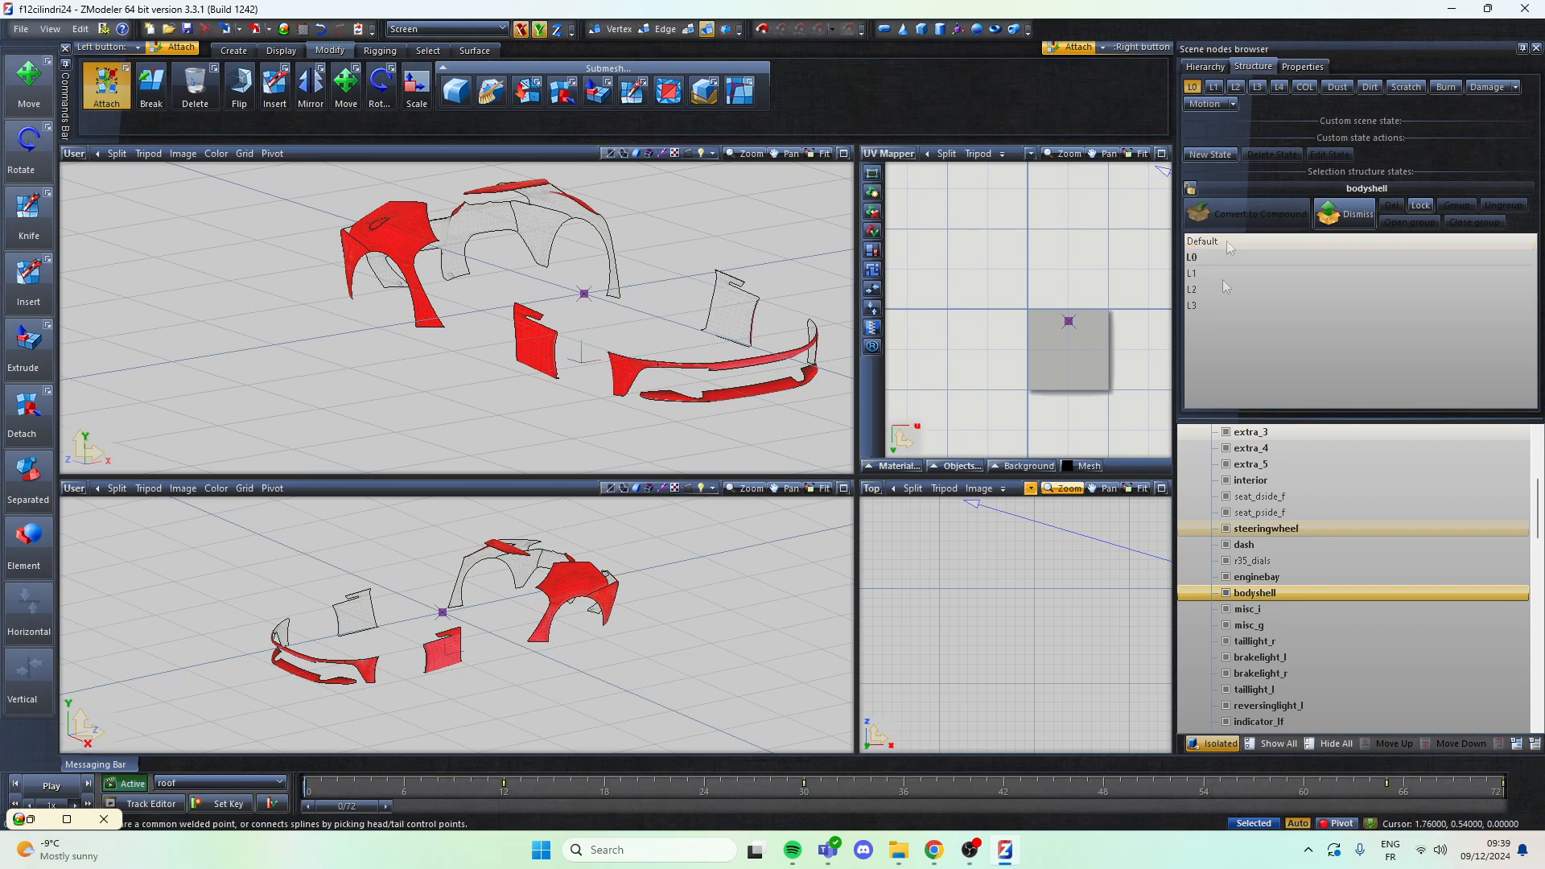
pyautogui.scroll(2, 1341, 558)
pyautogui.scroll(-4, 1334, 560)
pyautogui.scroll(-5, 1325, 559)
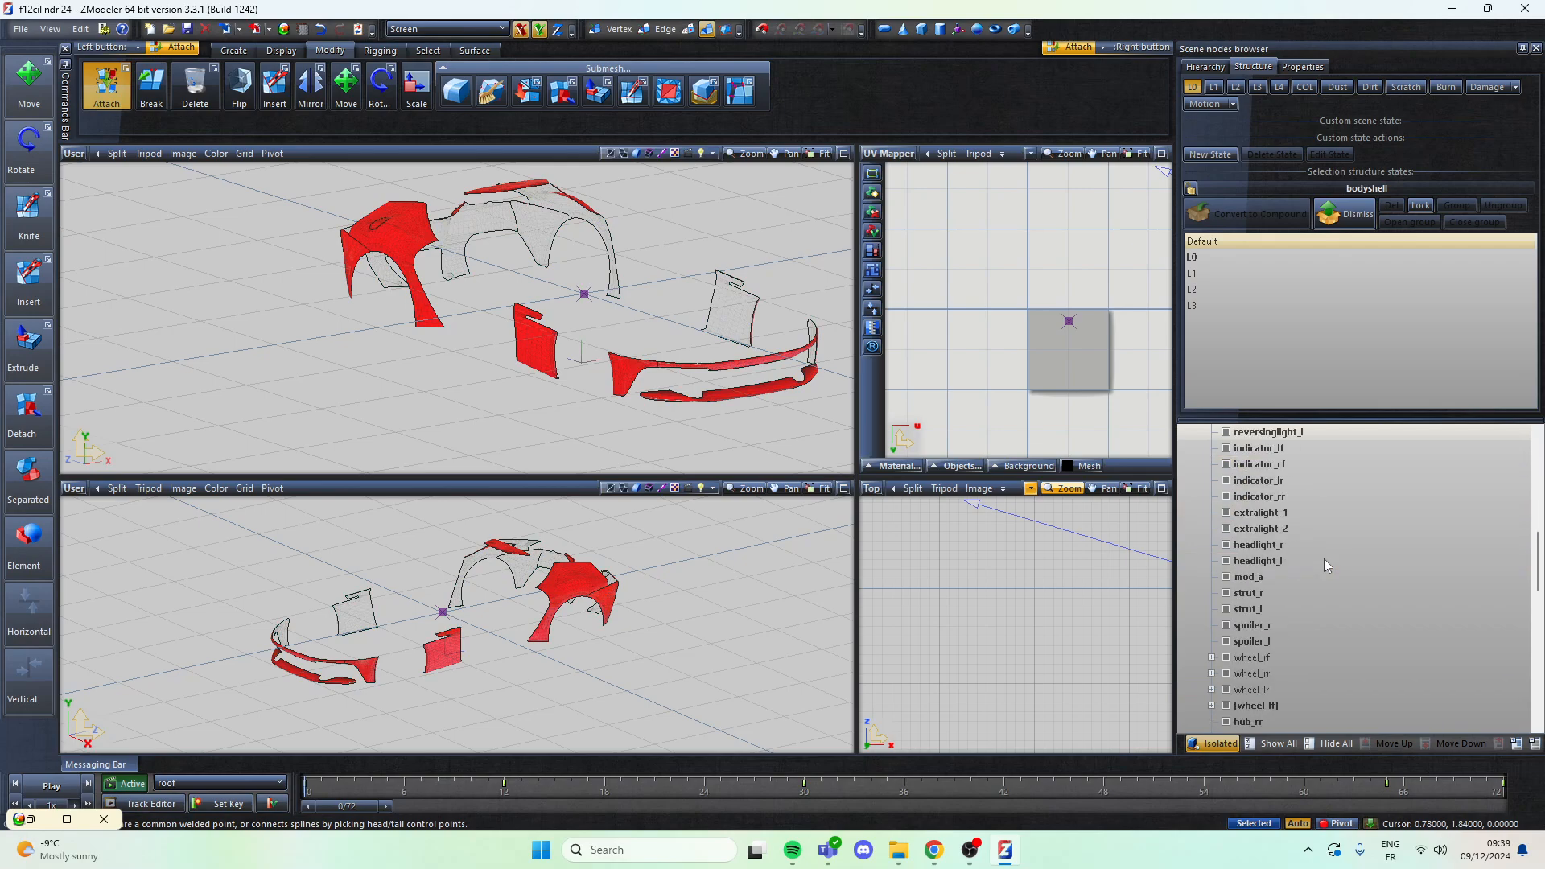
pyautogui.click(1268, 545)
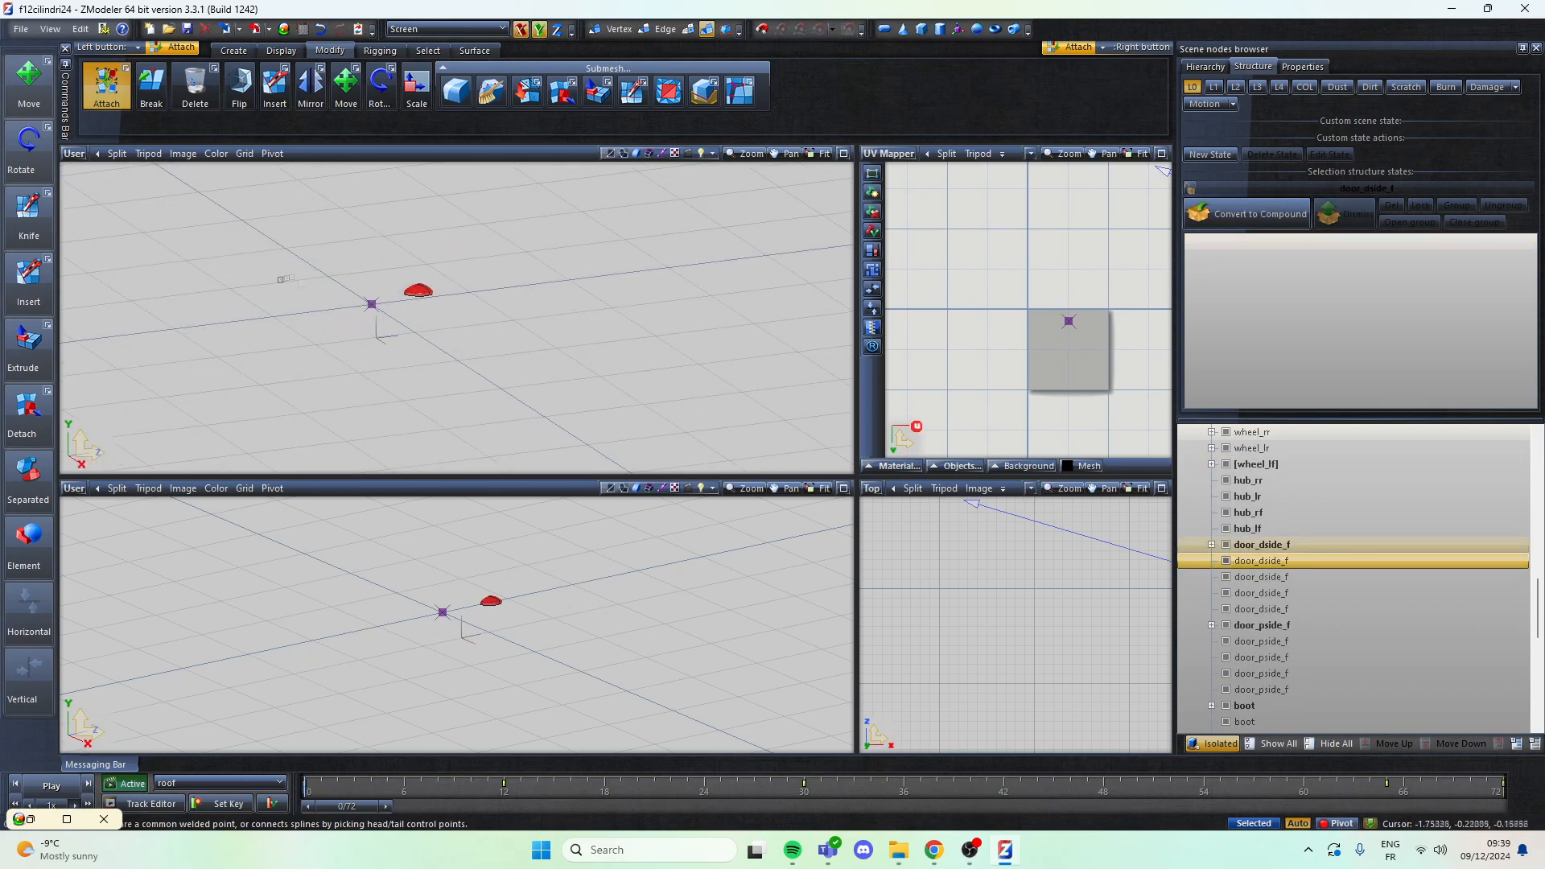
pyautogui.click(1274, 562)
pyautogui.click(1271, 545)
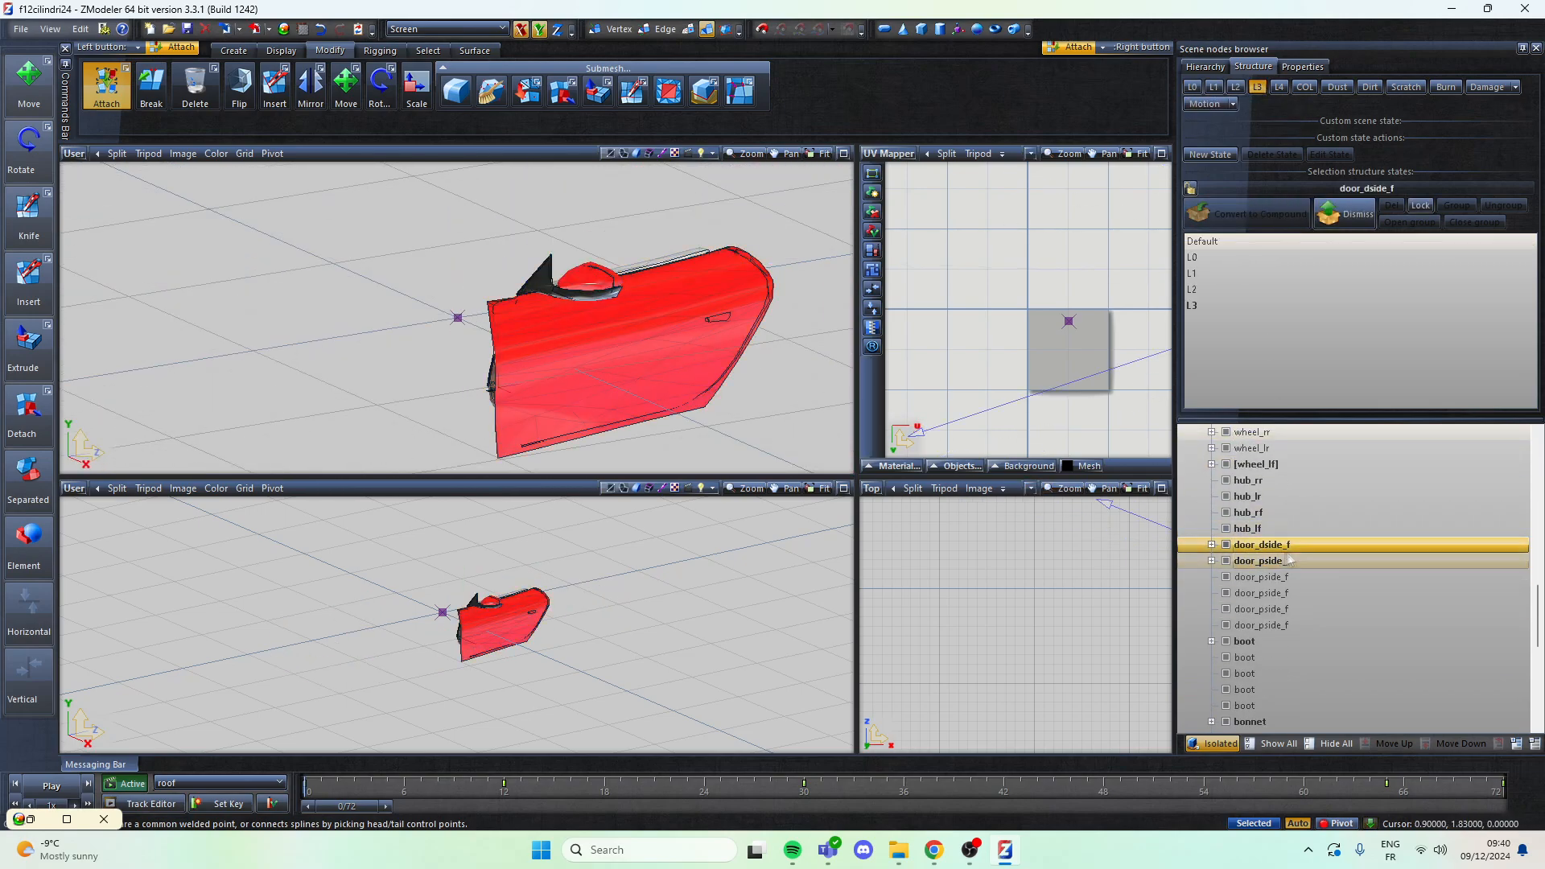
# Step: Attach the separated passenger-side door panel meshes to door_pside_f at each LOD
pyautogui.scroll(-1, 1274, 563)
pyautogui.click(1268, 529)
pyautogui.click(1267, 513)
pyautogui.click(1268, 513)
pyautogui.click(1267, 528)
pyautogui.click(1239, 89)
pyautogui.moveTo(1279, 529)
pyautogui.mouseDown()
pyautogui.moveTo(1279, 513)
pyautogui.moveTo(1280, 528)
pyautogui.mouseUp()
pyautogui.click(1257, 87)
pyautogui.click(1284, 529)
# Step: Attach the separated boot panel meshes to the main boot mesh at each LOD
pyautogui.click(1286, 545)
pyautogui.click(1213, 87)
pyautogui.click(1235, 86)
pyautogui.click(1288, 545)
# Step: Attach the separated bonnet panel meshes to the main bonnet mesh at L0, L1, L2 and L3
pyautogui.scroll(-1, 1276, 531)
pyautogui.click(1272, 497)
pyautogui.click(1192, 87)
pyautogui.click(1271, 512)
pyautogui.click(515, 370)
pyautogui.click(1213, 87)
pyautogui.click(1250, 561)
pyautogui.click(1236, 87)
pyautogui.scroll(2, 418, 362)
pyautogui.click(1250, 561)
pyautogui.click(1257, 87)
pyautogui.click(515, 370)
# Step: Switch the model to L0 and turn off isolation to display the complete car
pyautogui.click(1191, 87)
pyautogui.scroll(-1, 1331, 653)
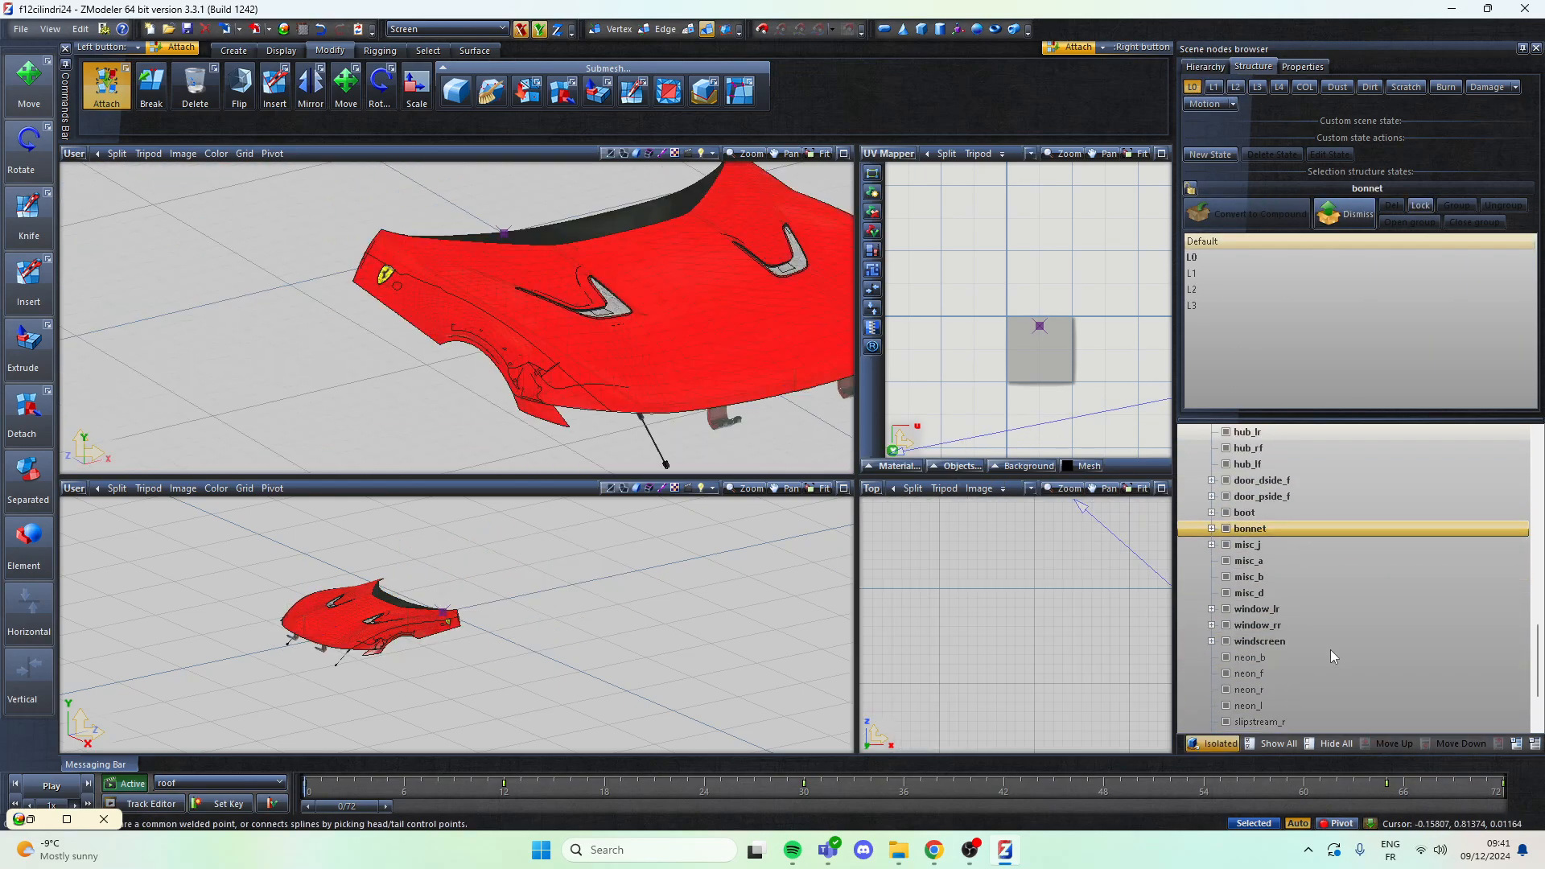
pyautogui.scroll(1, 1330, 653)
pyautogui.click(1213, 744)
pyautogui.keyDown('alt'); pyautogui.moveTo(612, 306); pyautogui.dragTo(265, 257, button='middle'); pyautogui.keyUp('alt')
pyautogui.moveTo(233, 189); pyautogui.dragTo(399, 233, button='middle')
pyautogui.keyDown('alt'); pyautogui.moveTo(516, 274); pyautogui.dragTo(322, 258, button='middle'); pyautogui.keyUp('alt')
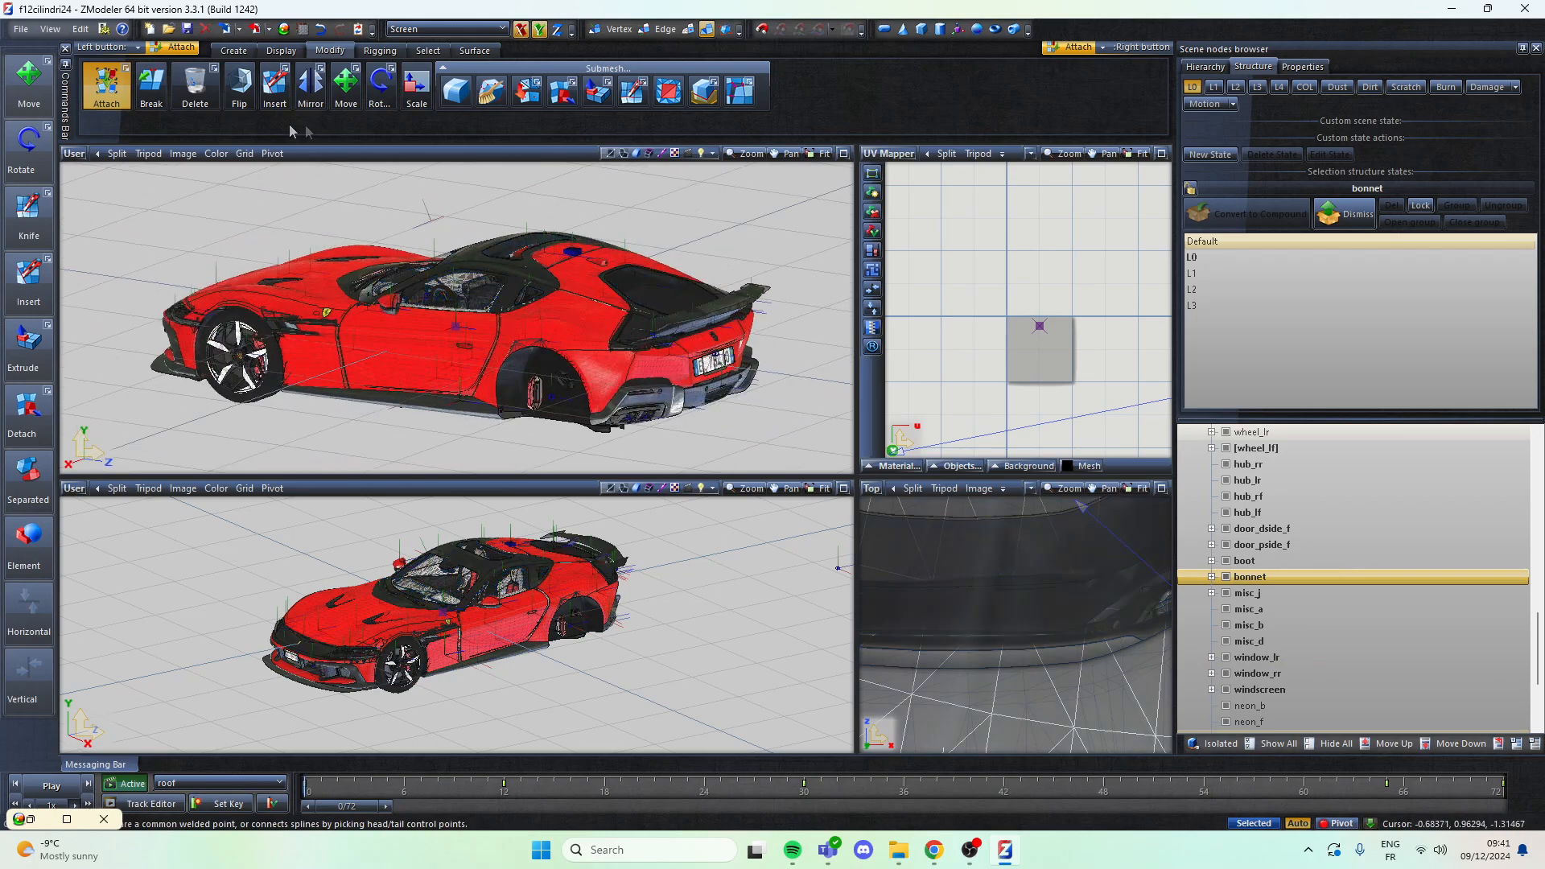
# Step: Leave the Attach command, show all parts, and select every mesh of the L0 car
pyautogui.click(95, 89)
pyautogui.rightClick(95, 88)
pyautogui.keyDown('alt'); pyautogui.moveTo(478, 214); pyautogui.dragTo(363, 242, button='middle'); pyautogui.keyUp('alt')
pyautogui.click(1273, 743)
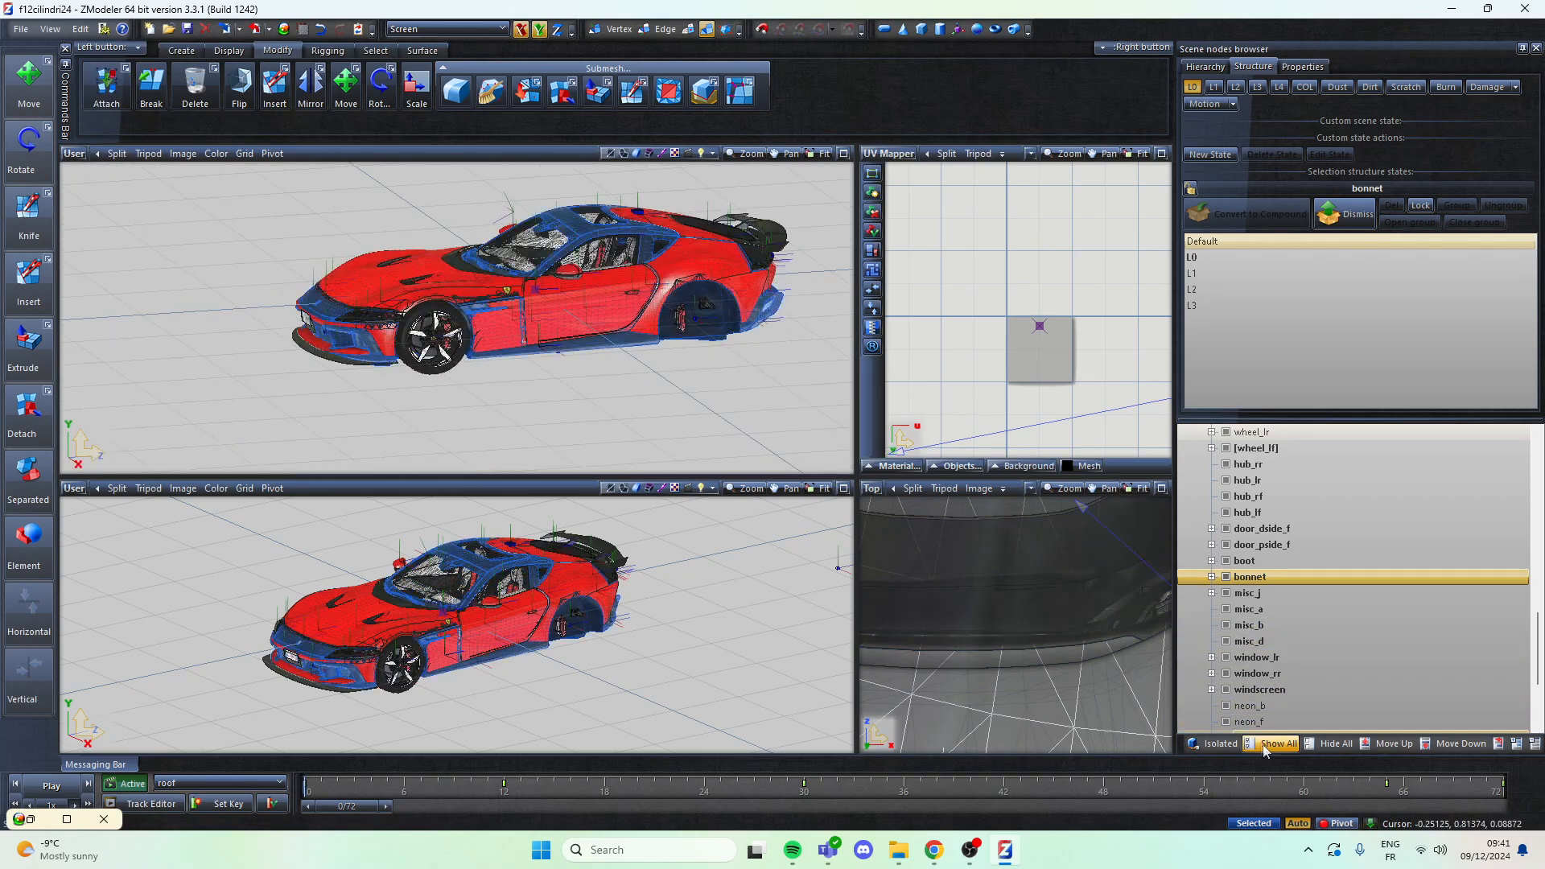
pyautogui.keyDown('alt'); pyautogui.moveTo(367, 264); pyautogui.dragTo(376, 266, button='middle'); pyautogui.keyUp('alt')
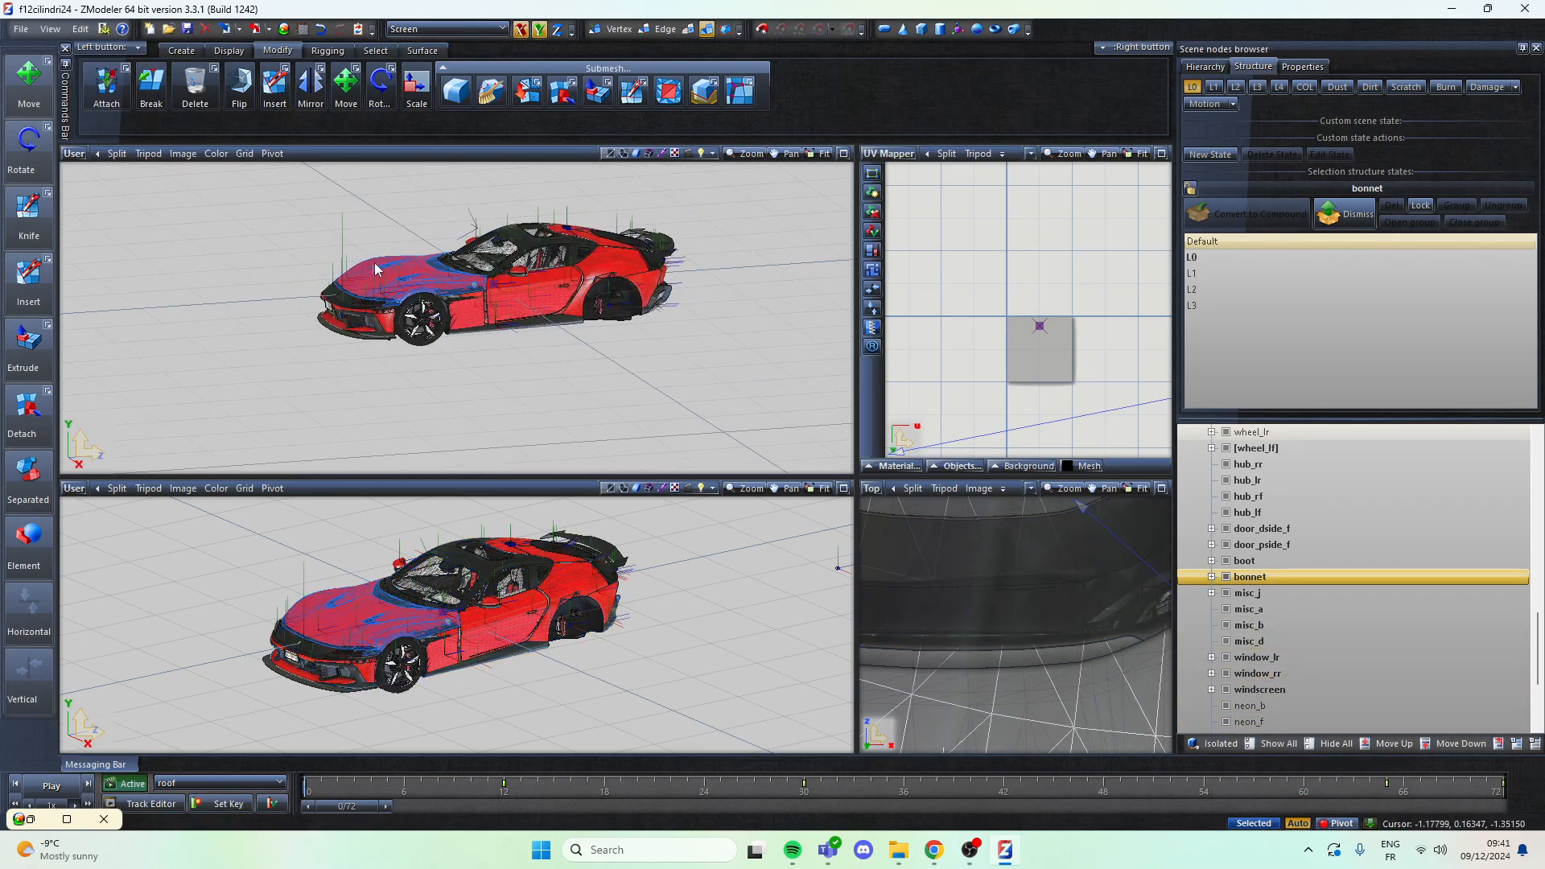
pyautogui.scroll(-1, 376, 265)
pyautogui.moveTo(738, 425); pyautogui.dragTo(249, 135)
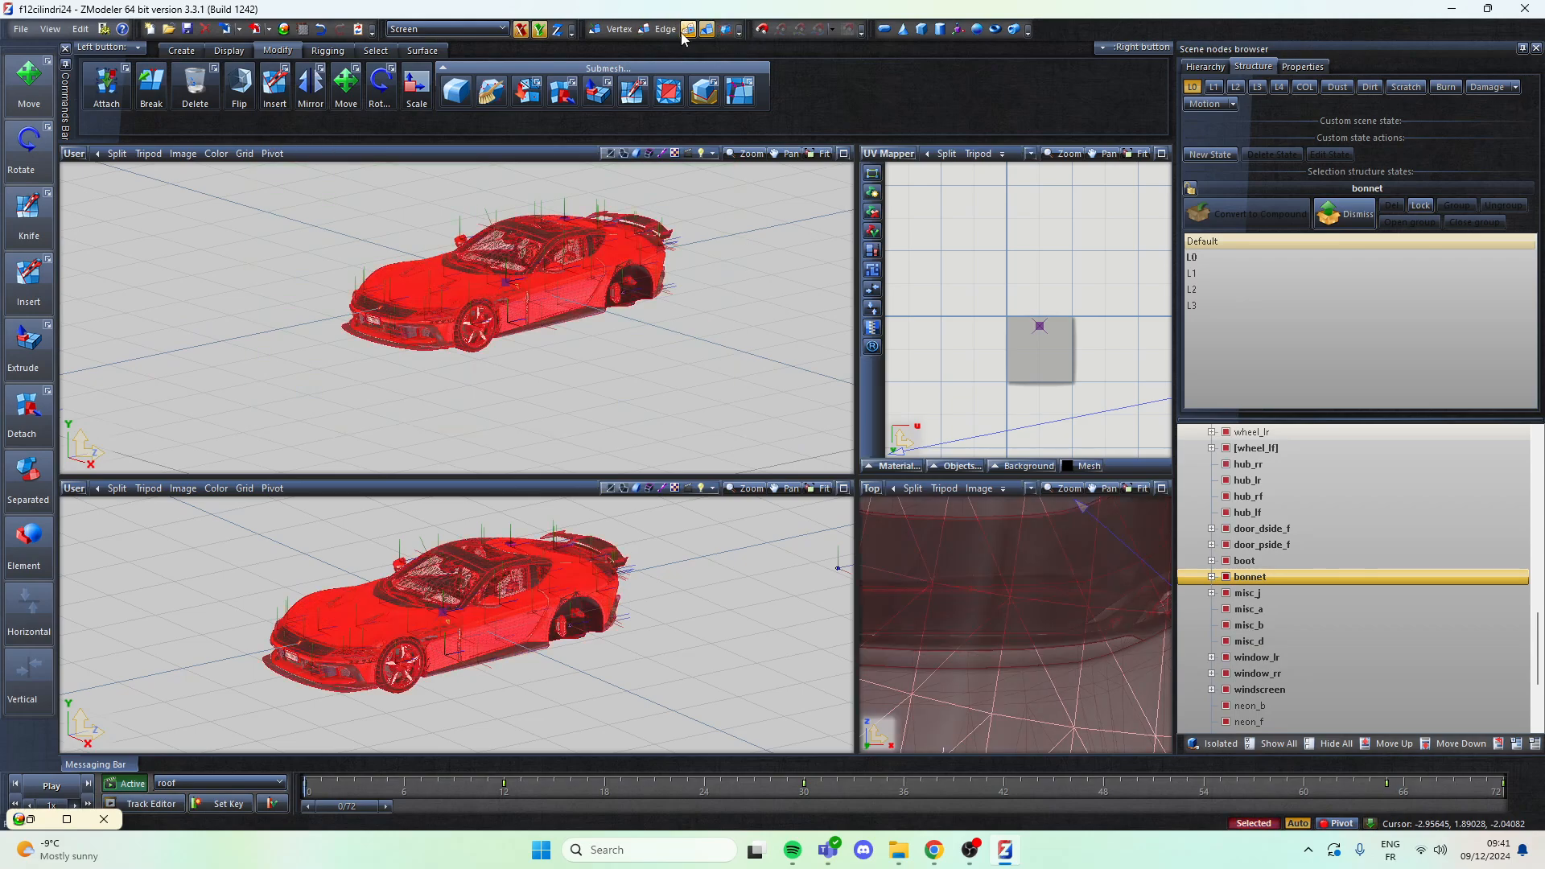
# Step: Select all polygons on the car that use the f12cilindri24_sign_1 material
pyautogui.press('space')
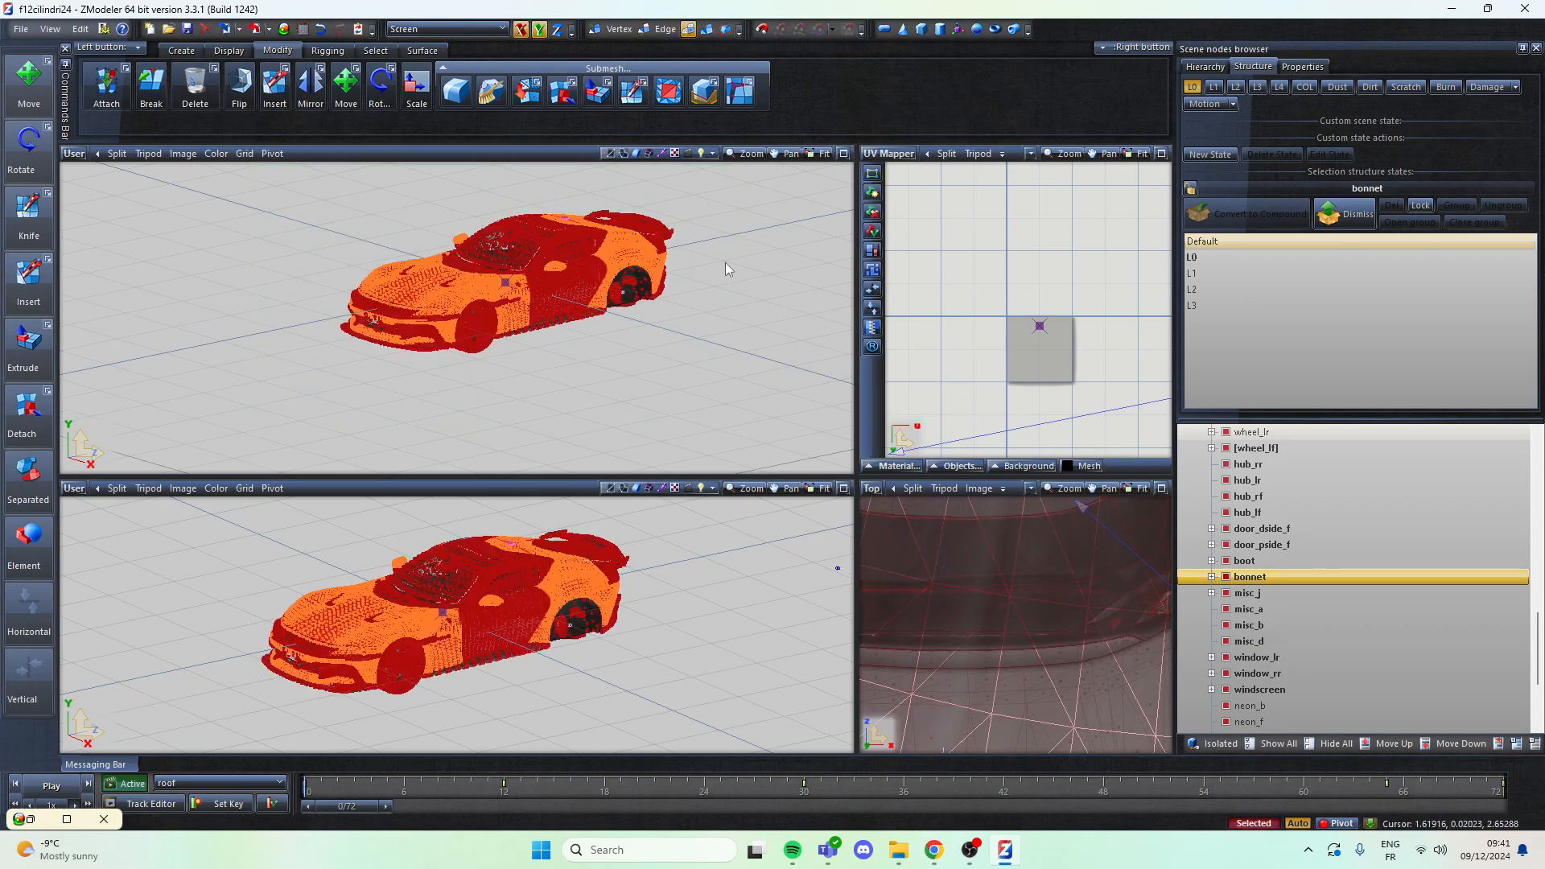
pyautogui.scroll(1, 468, 195)
pyautogui.click(376, 52)
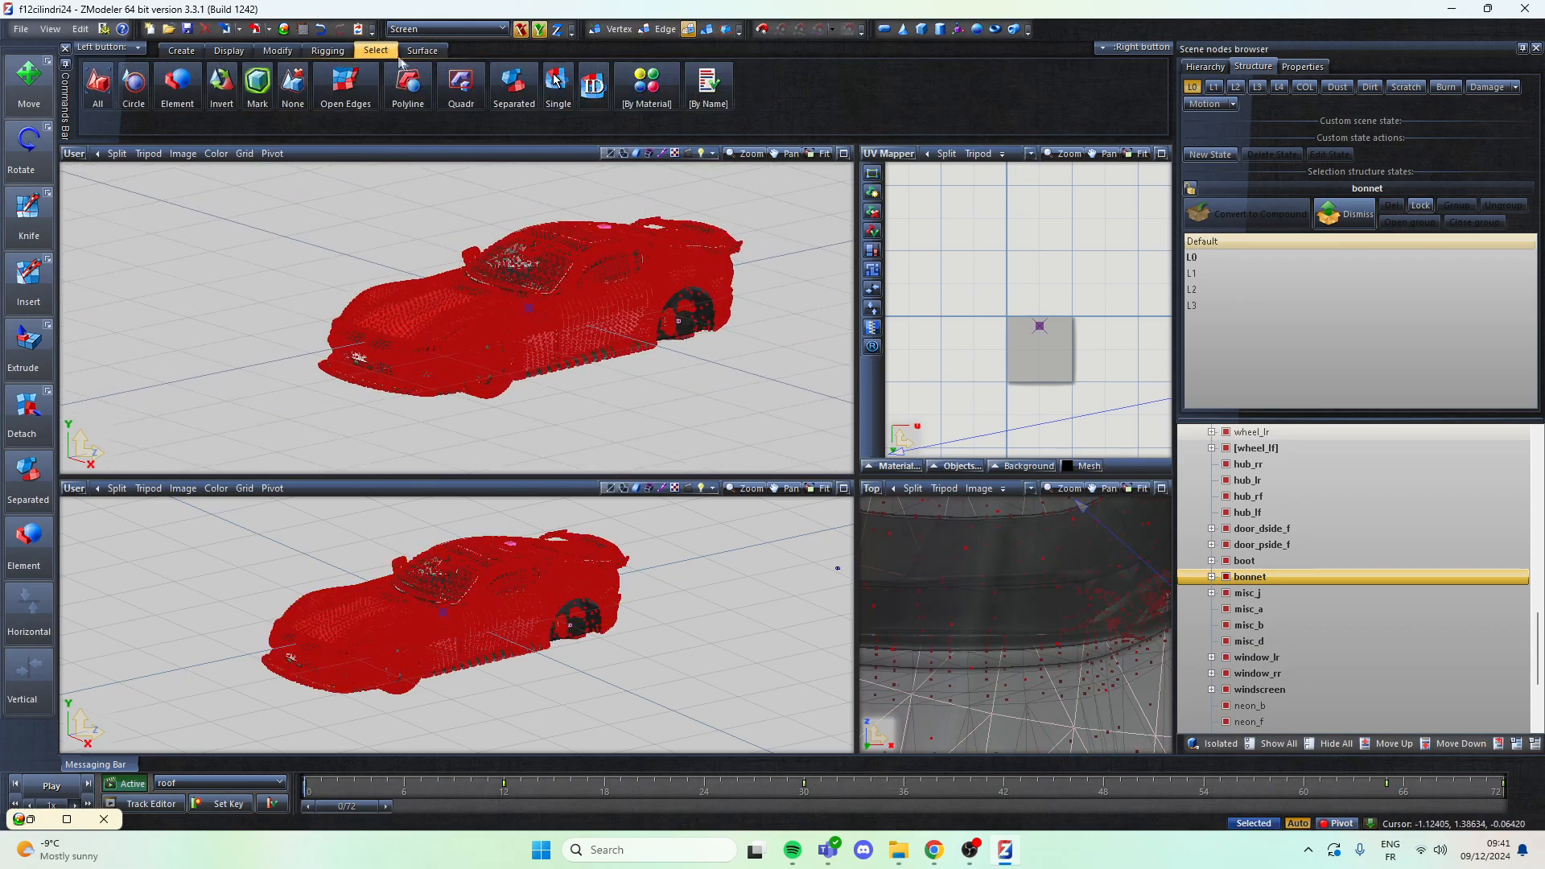
pyautogui.click(647, 87)
pyautogui.click(1051, 277)
pyautogui.click(1154, 716)
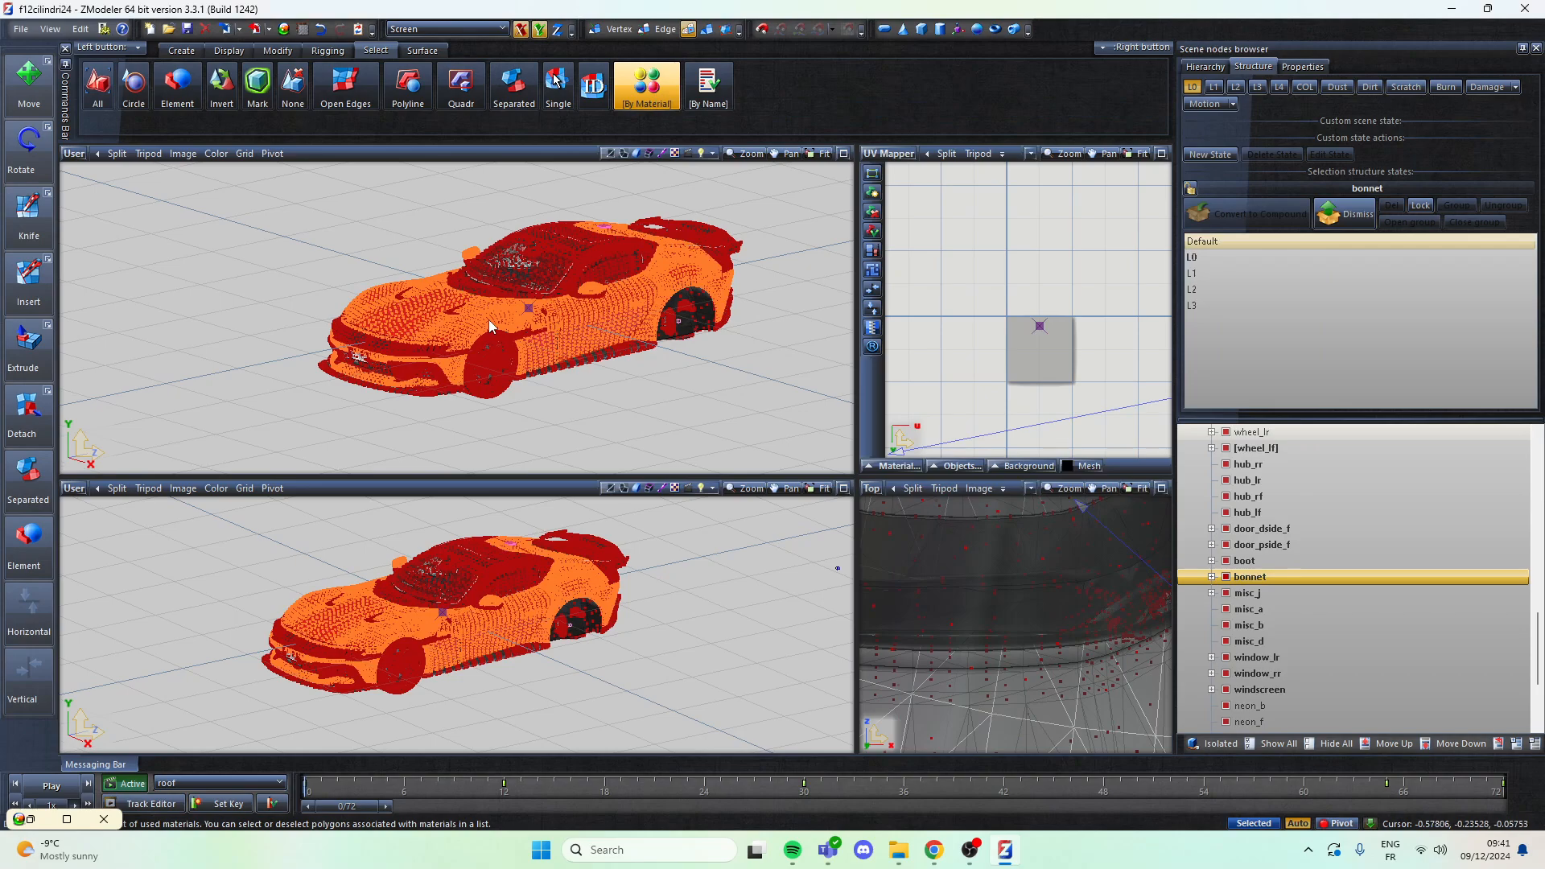
# Step: Open UV channel 2 of the selected polygons for editing, keeping the old mapping
pyautogui.rightClick(457, 327)
pyautogui.moveTo(471, 353)
pyautogui.click(576, 362)
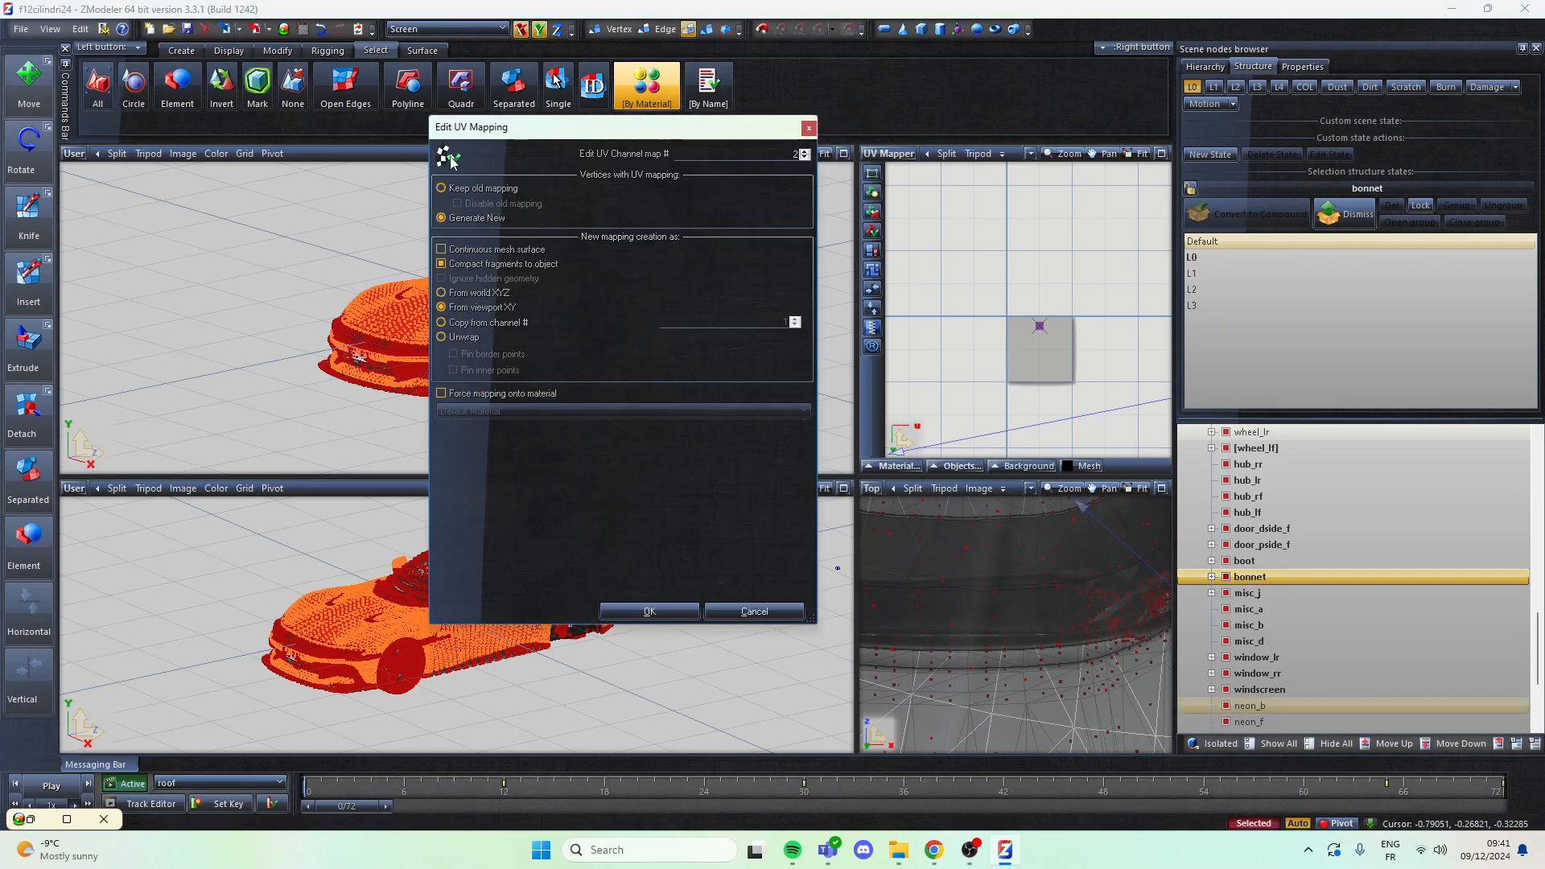
pyautogui.click(656, 609)
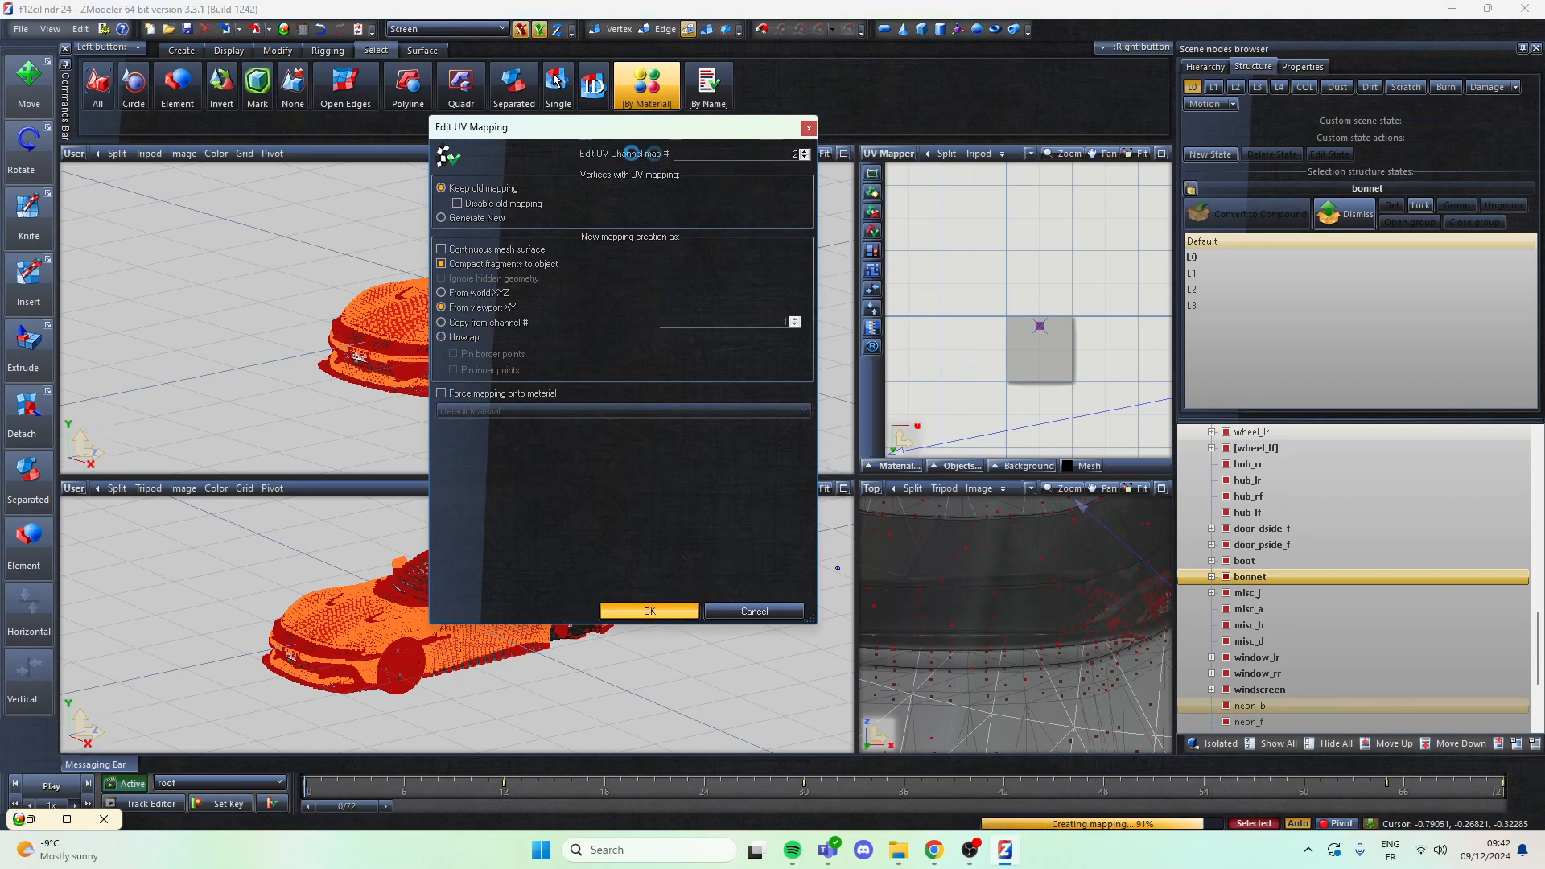
# Step: Display the f12cilindri24_sign_1 material's mapping in the UV Mapper and clear the mesh selection on the car
pyautogui.click(893, 465)
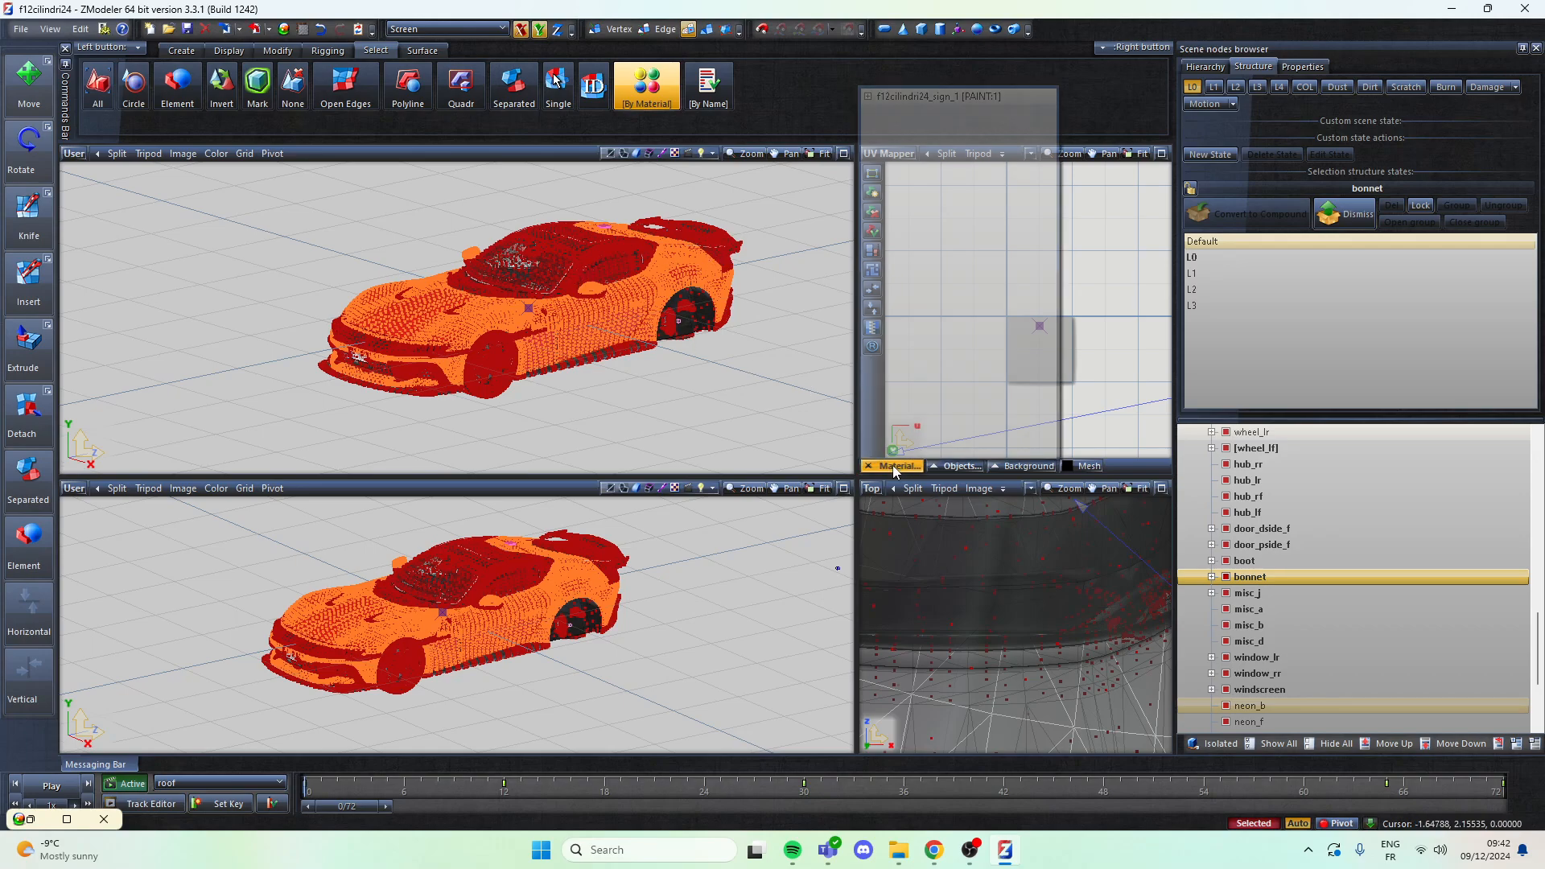
pyautogui.click(925, 100)
pyautogui.scroll(4, 1029, 380)
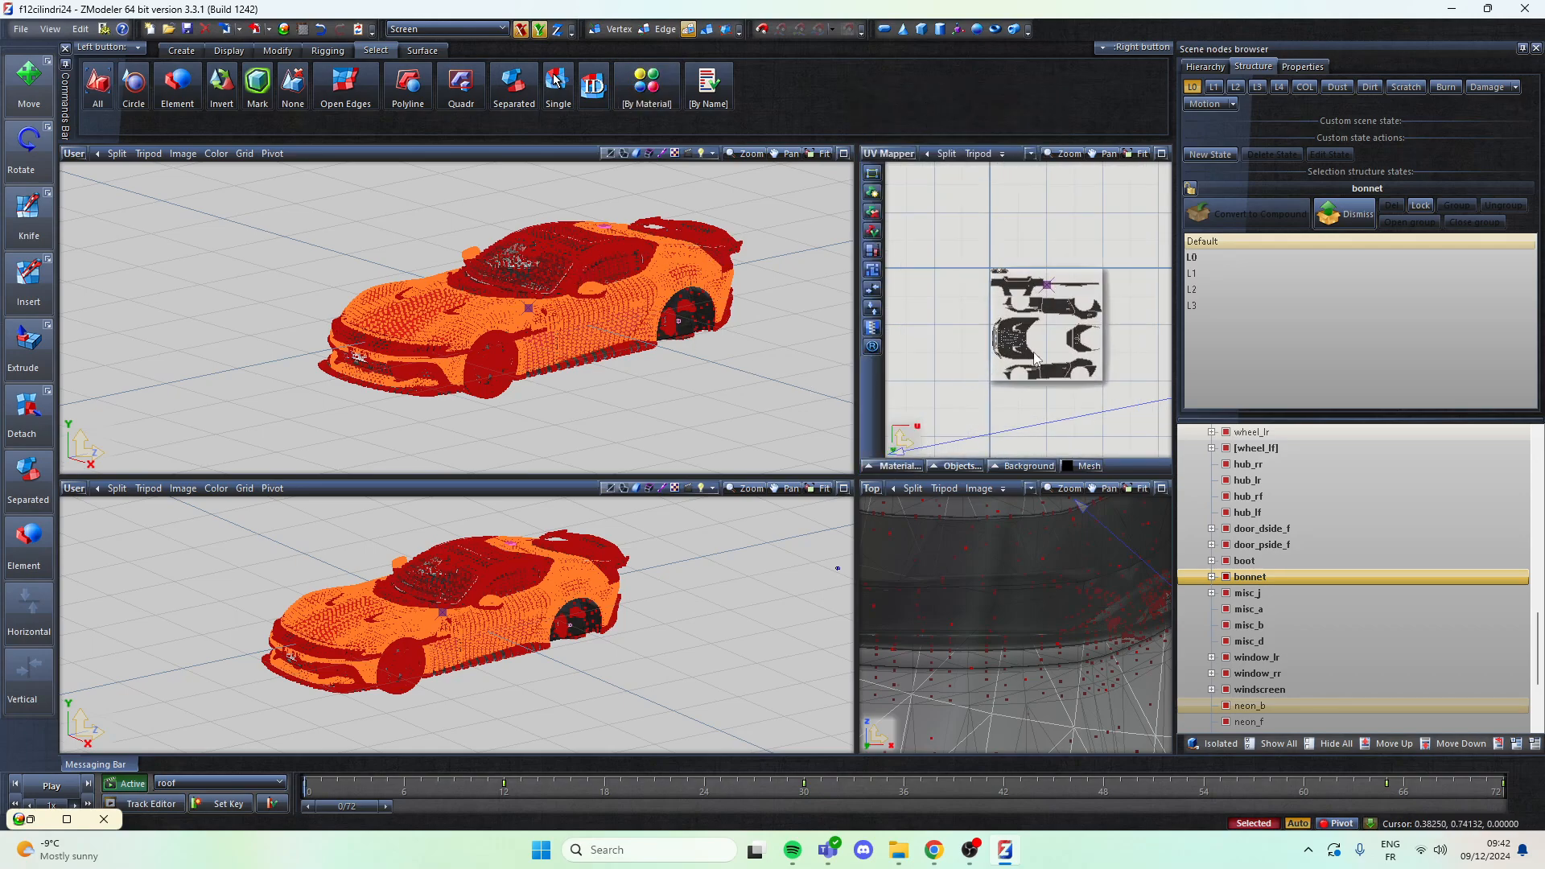
pyautogui.scroll(4, 996, 244)
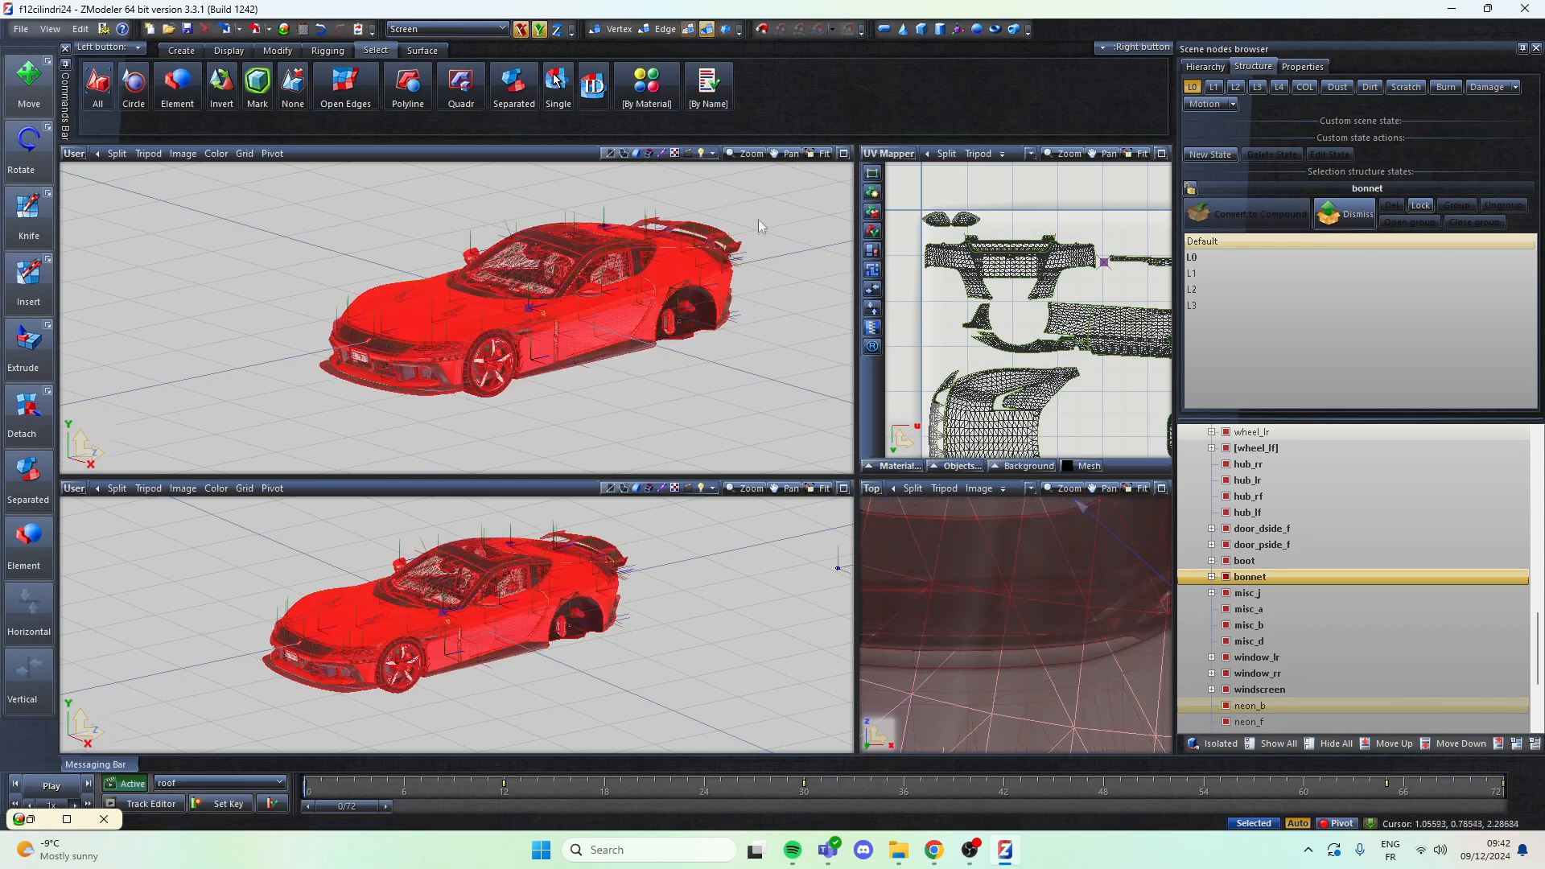
pyautogui.moveTo(808, 254); pyautogui.dragTo(808, 254)
pyautogui.scroll(-3, 1024, 314)
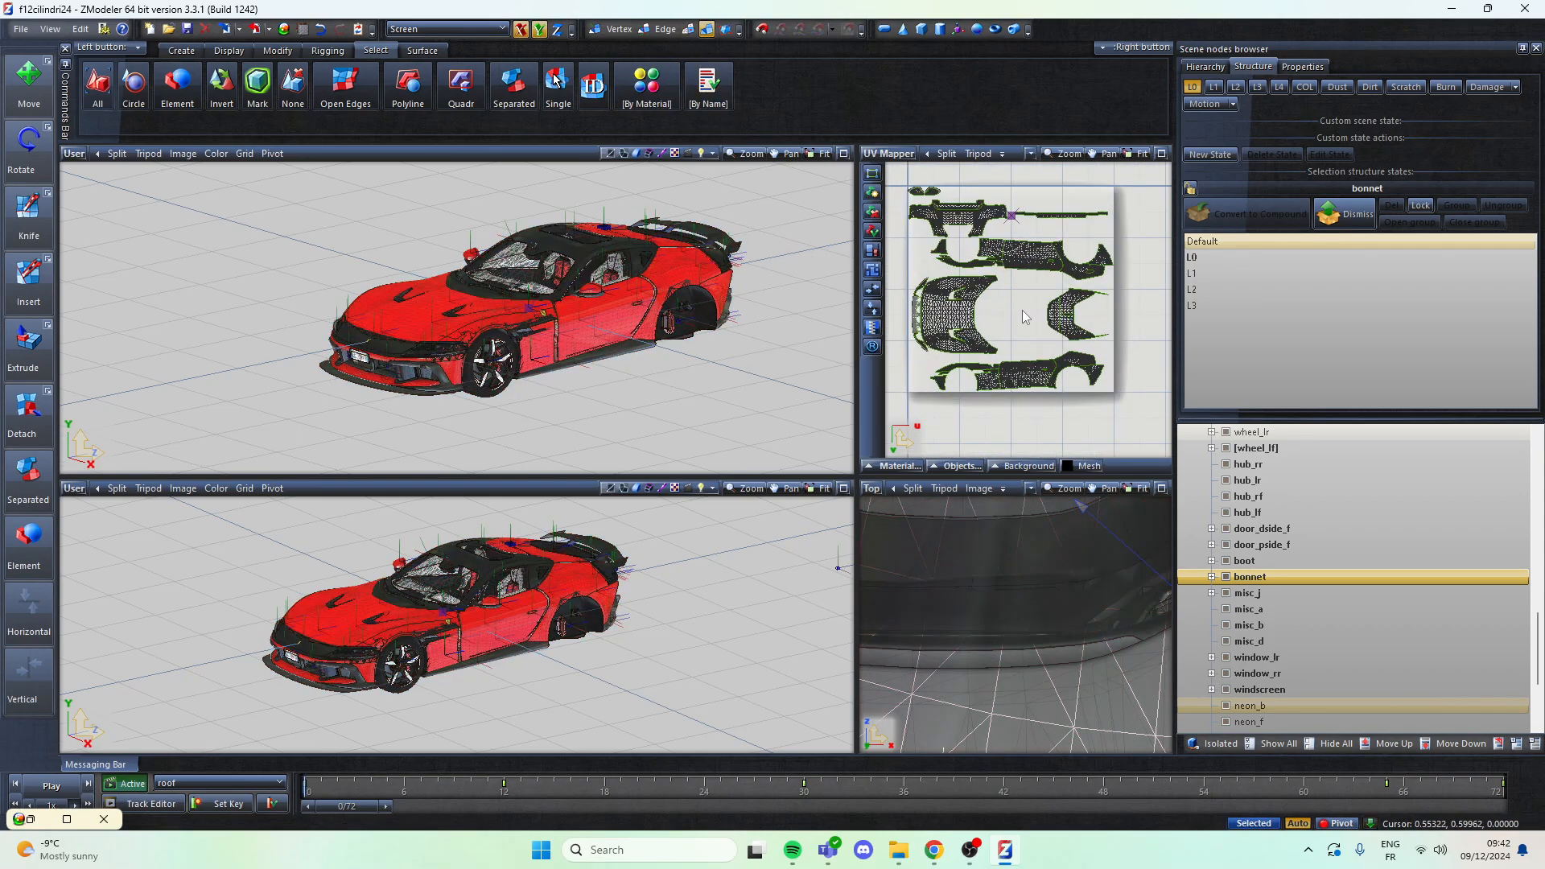
# Step: Render the Wireframe UV Atlas at 4096 × 4096 and save it as the DDS image L0_template in the template folder
pyautogui.click(873, 354)
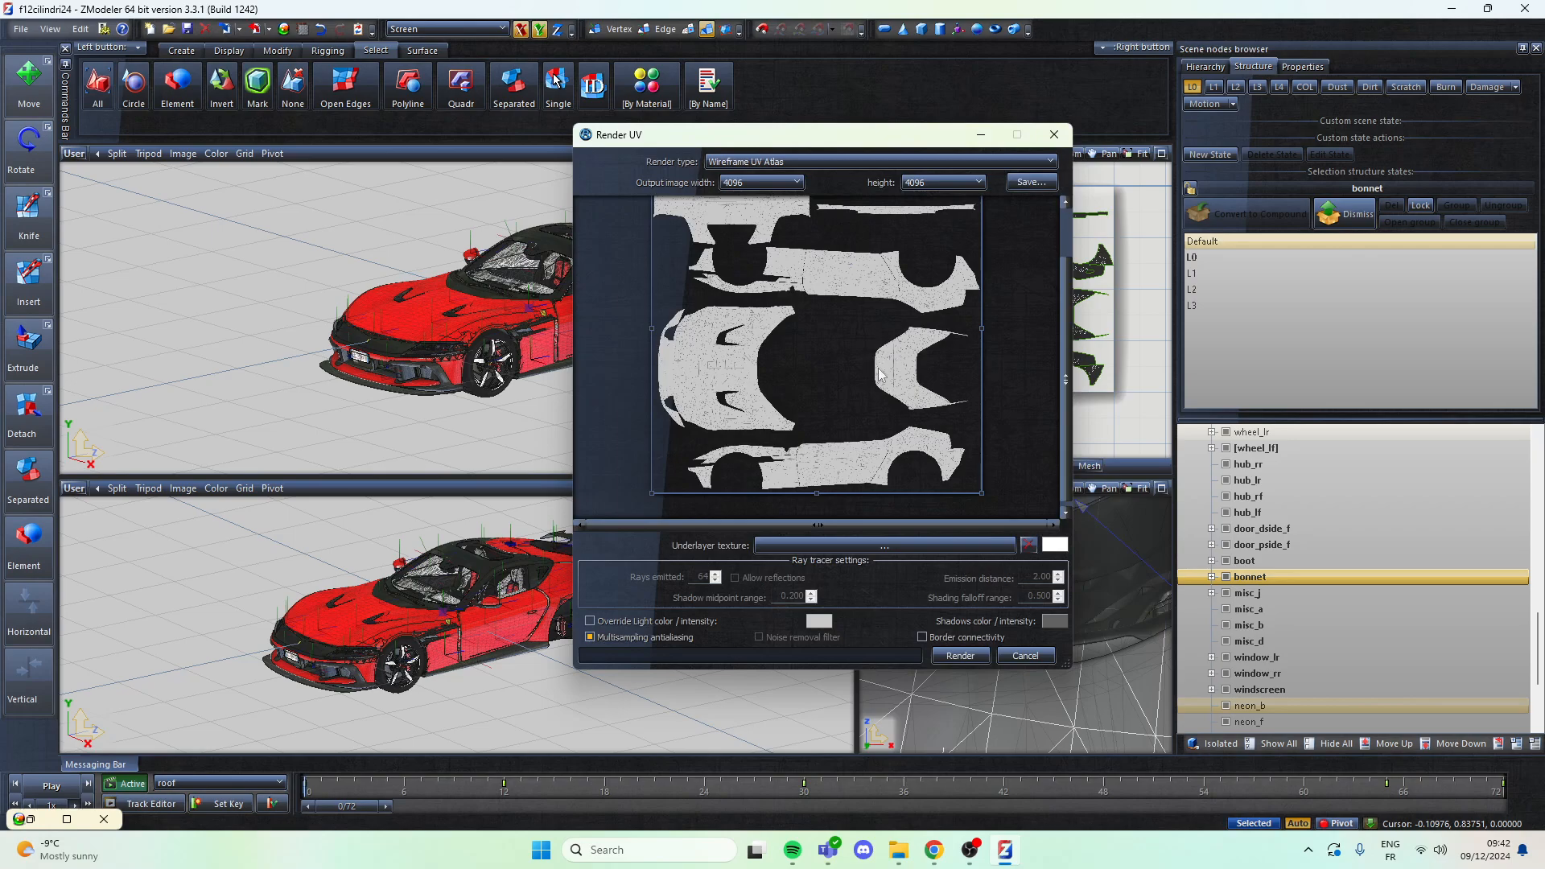
pyautogui.click(960, 656)
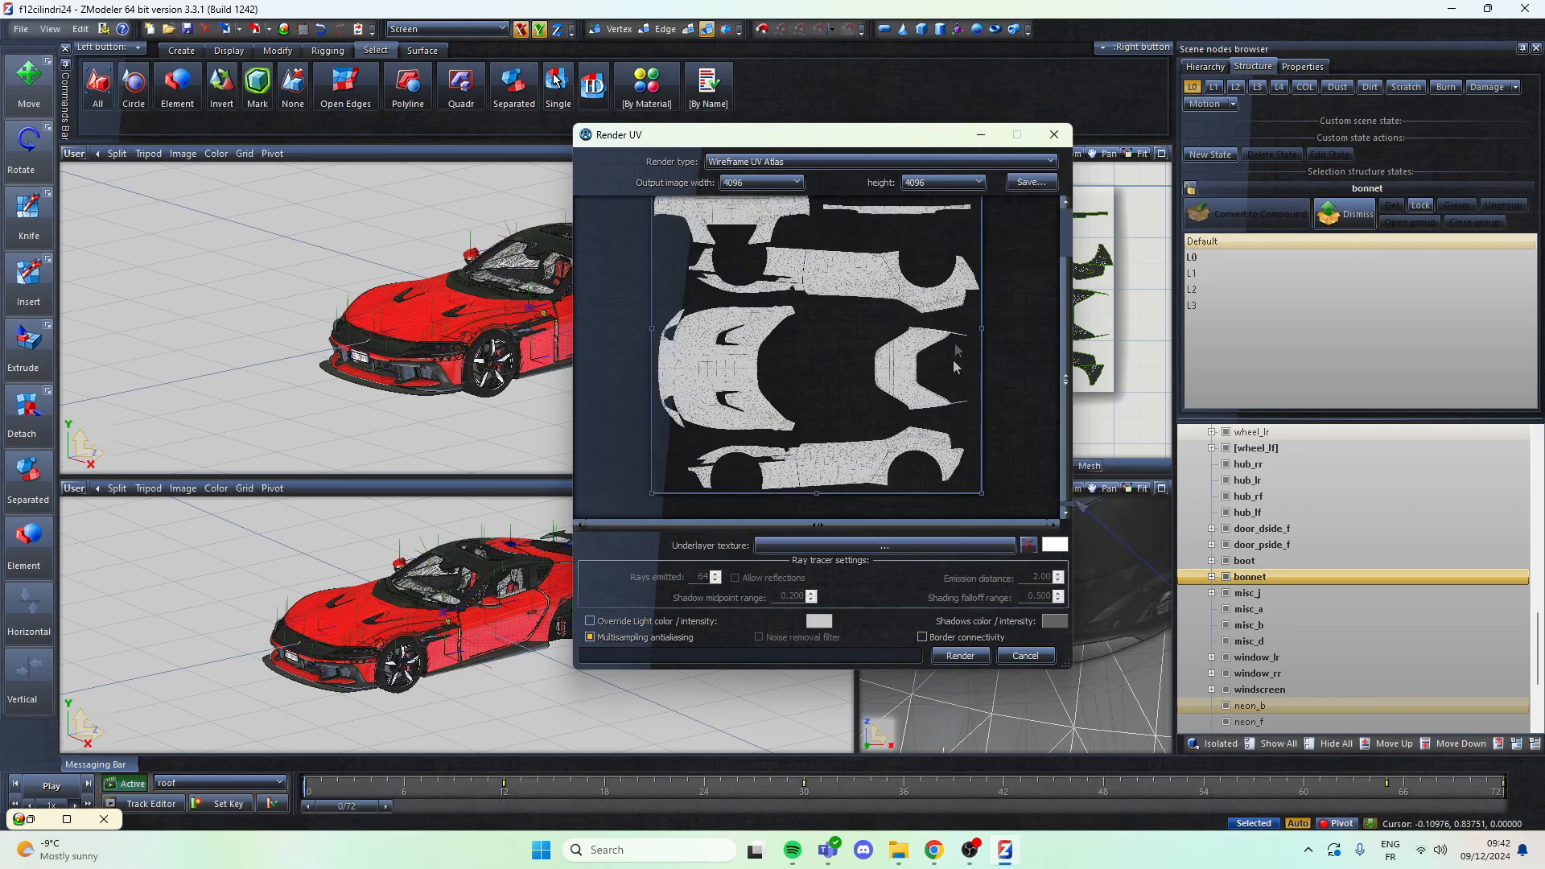
pyautogui.click(1030, 183)
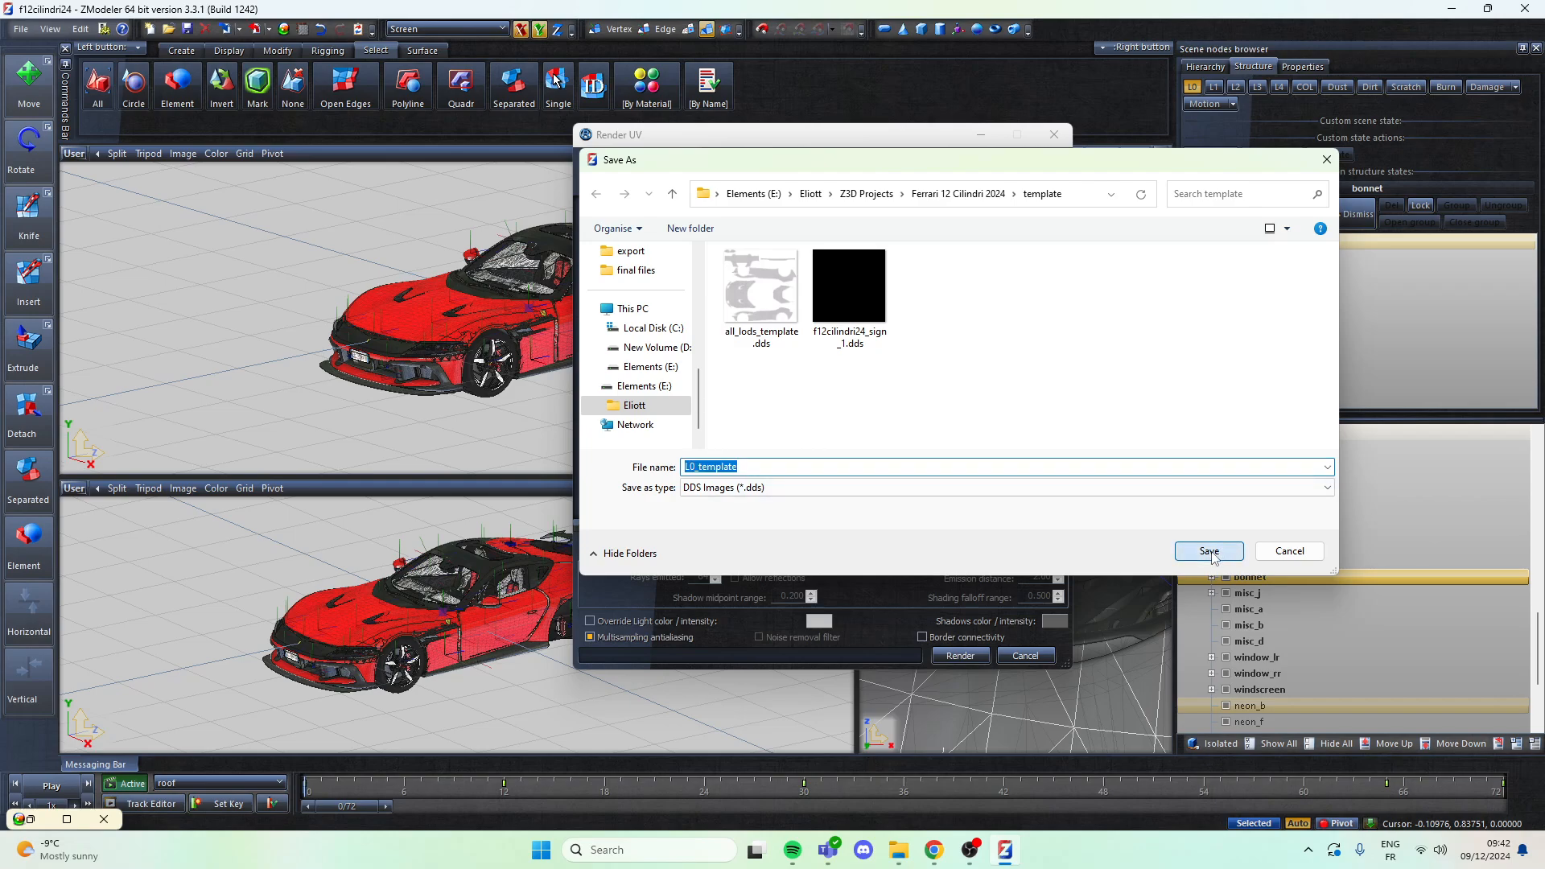
pyautogui.click(1212, 554)
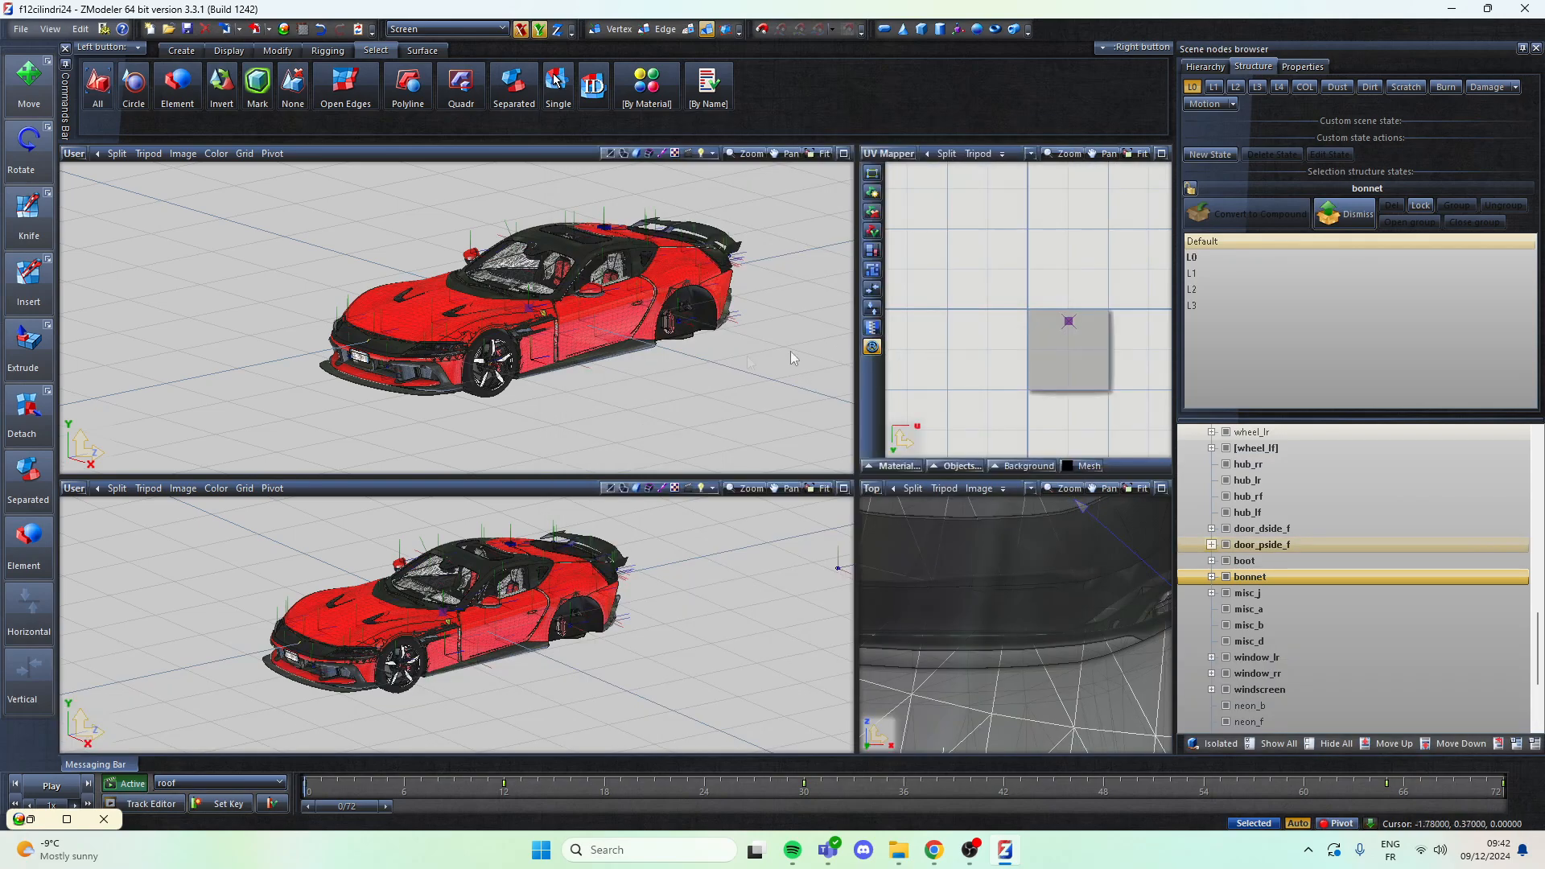
pyautogui.scroll(2, 412, 257)
pyautogui.moveTo(412, 258); pyautogui.dragTo(482, 205, button='middle')
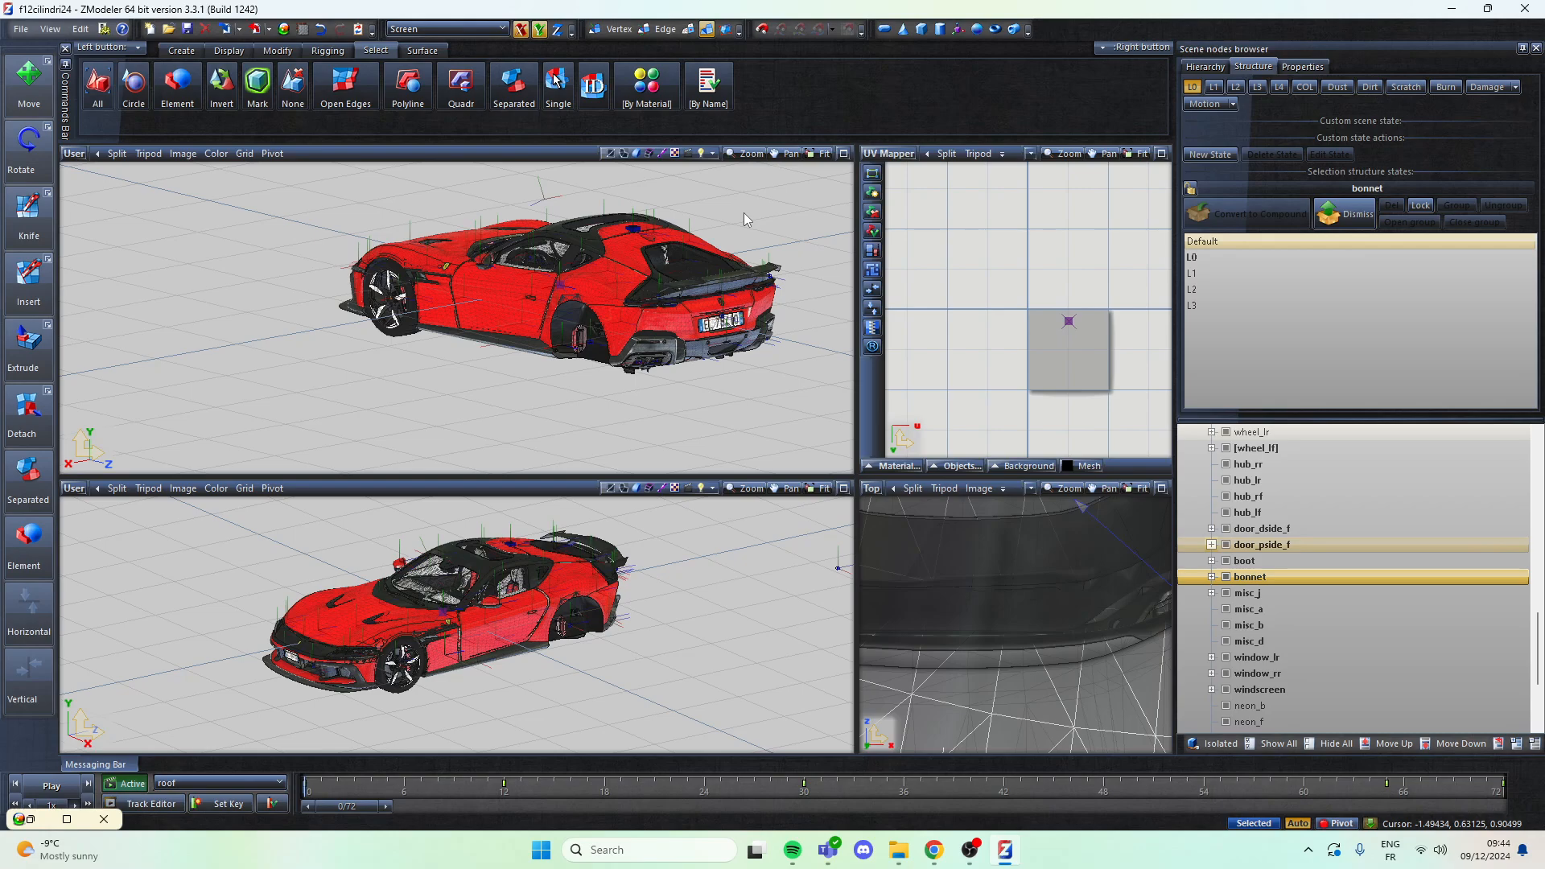
pyautogui.moveTo(685, 219); pyautogui.dragTo(326, 198, button='middle')
pyautogui.moveTo(438, 238); pyautogui.dragTo(658, 319, button='middle')
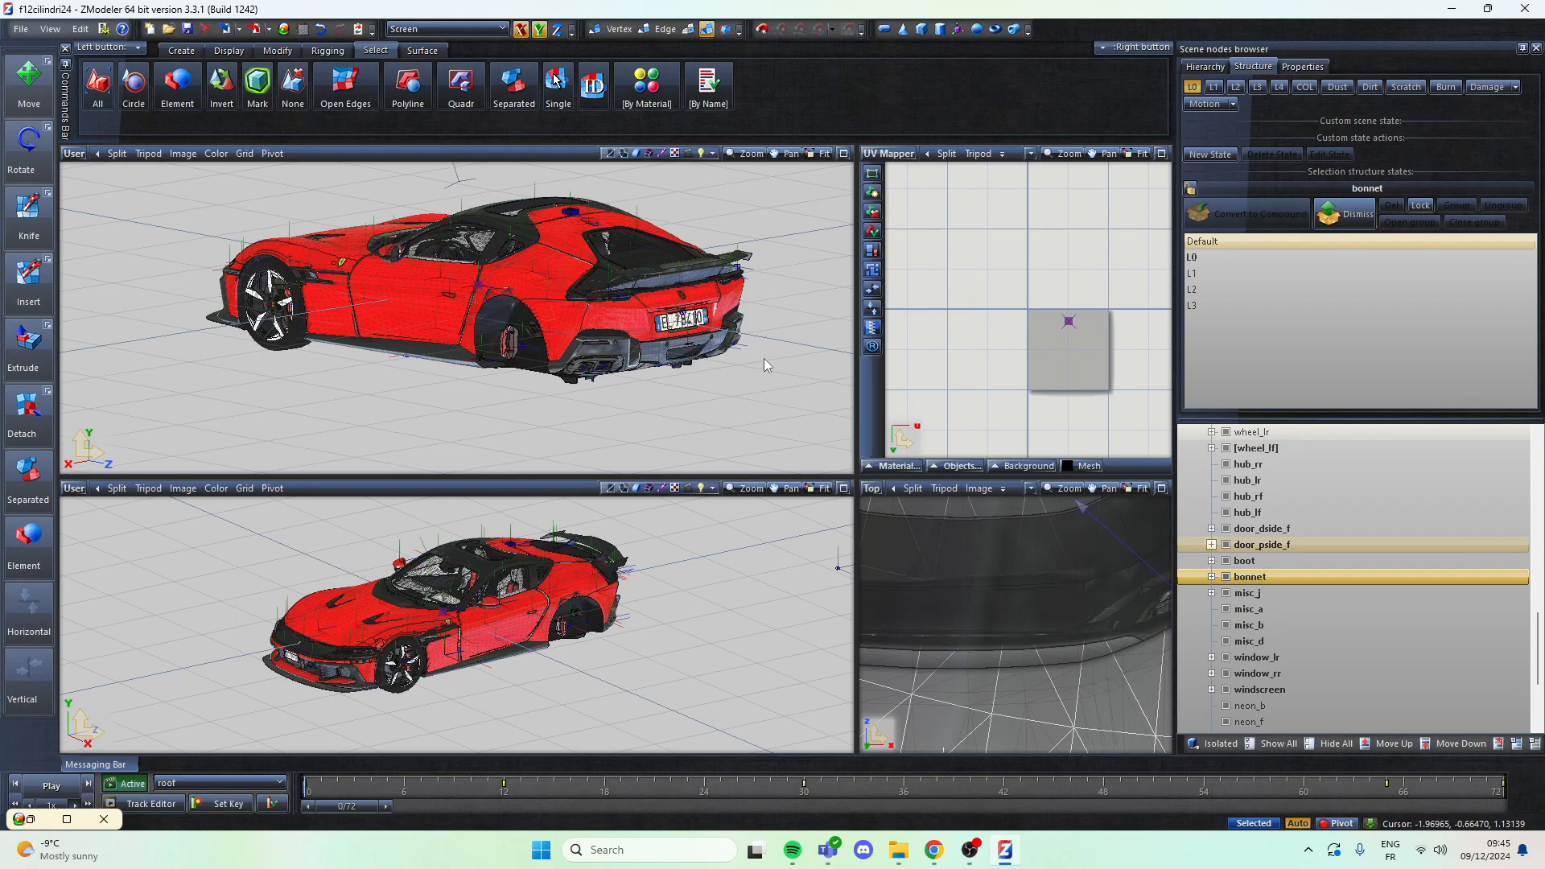
pyautogui.moveTo(326, 248); pyautogui.dragTo(724, 419, button='middle')
pyautogui.moveTo(794, 455); pyautogui.dragTo(494, 330, button='middle')
pyautogui.moveTo(599, 417); pyautogui.dragTo(615, 412, button='middle')
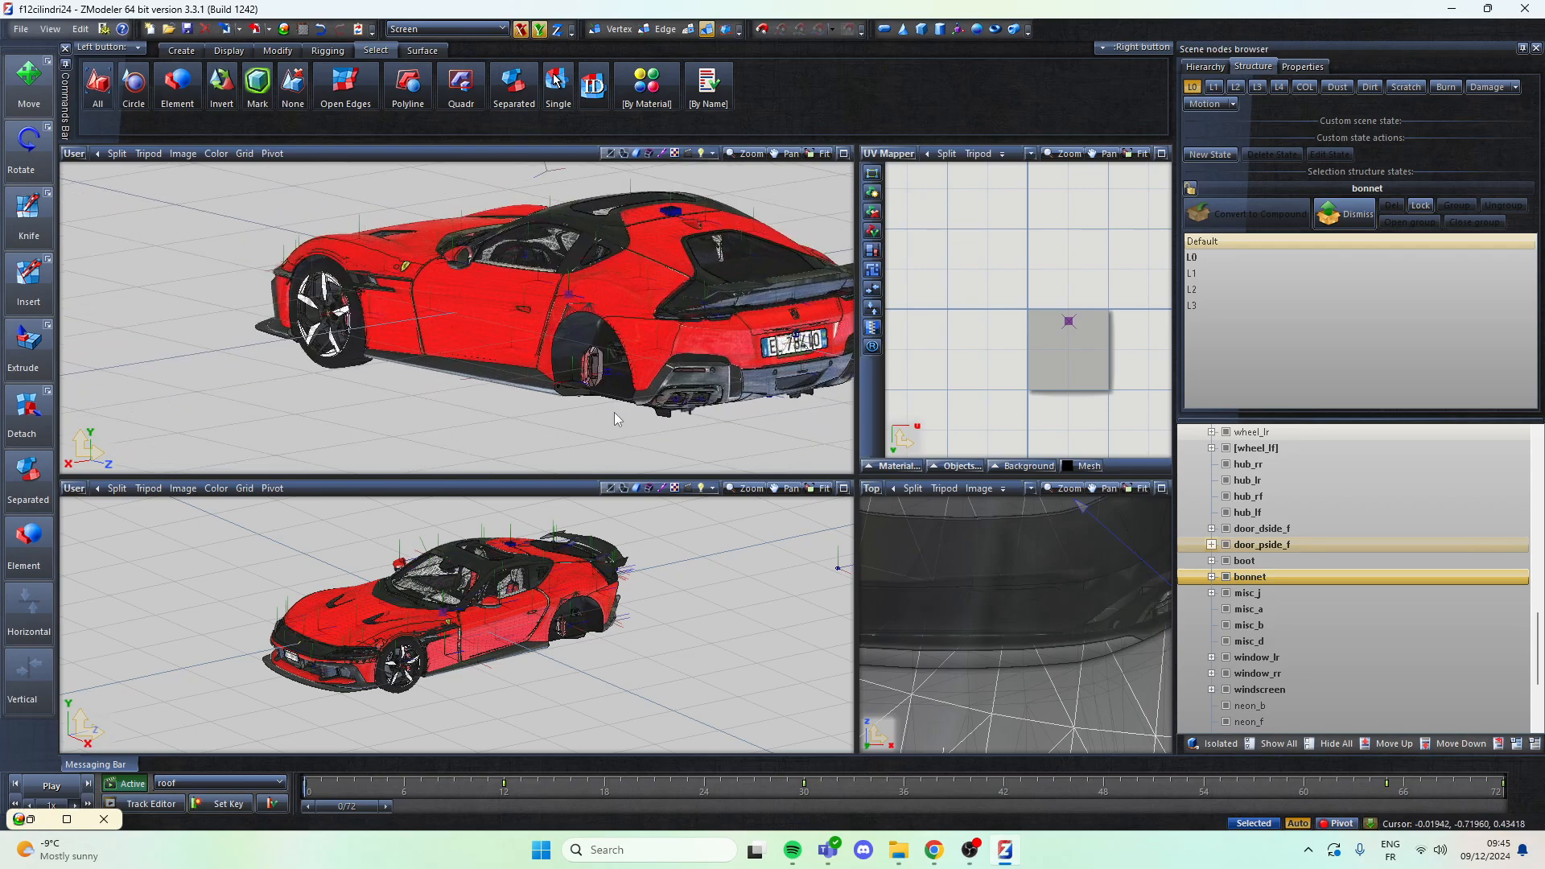
pyautogui.moveTo(475, 417); pyautogui.dragTo(712, 409, button='middle')
pyautogui.moveTo(242, 231); pyautogui.dragTo(629, 353, button='middle')
pyautogui.scroll(2, 336, 246)
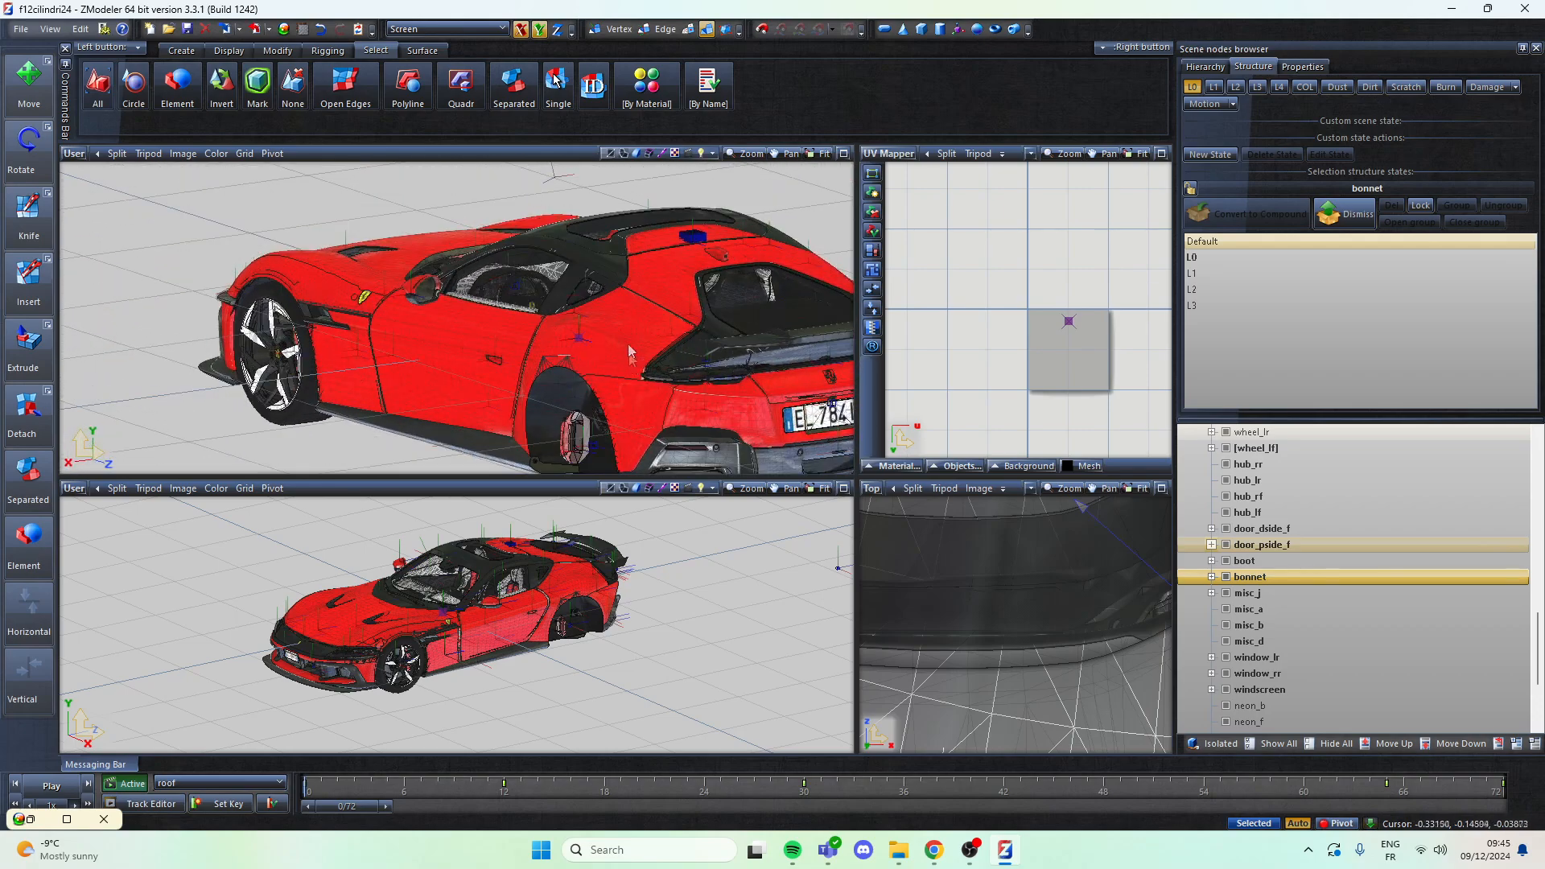
pyautogui.scroll(-2, 576, 243)
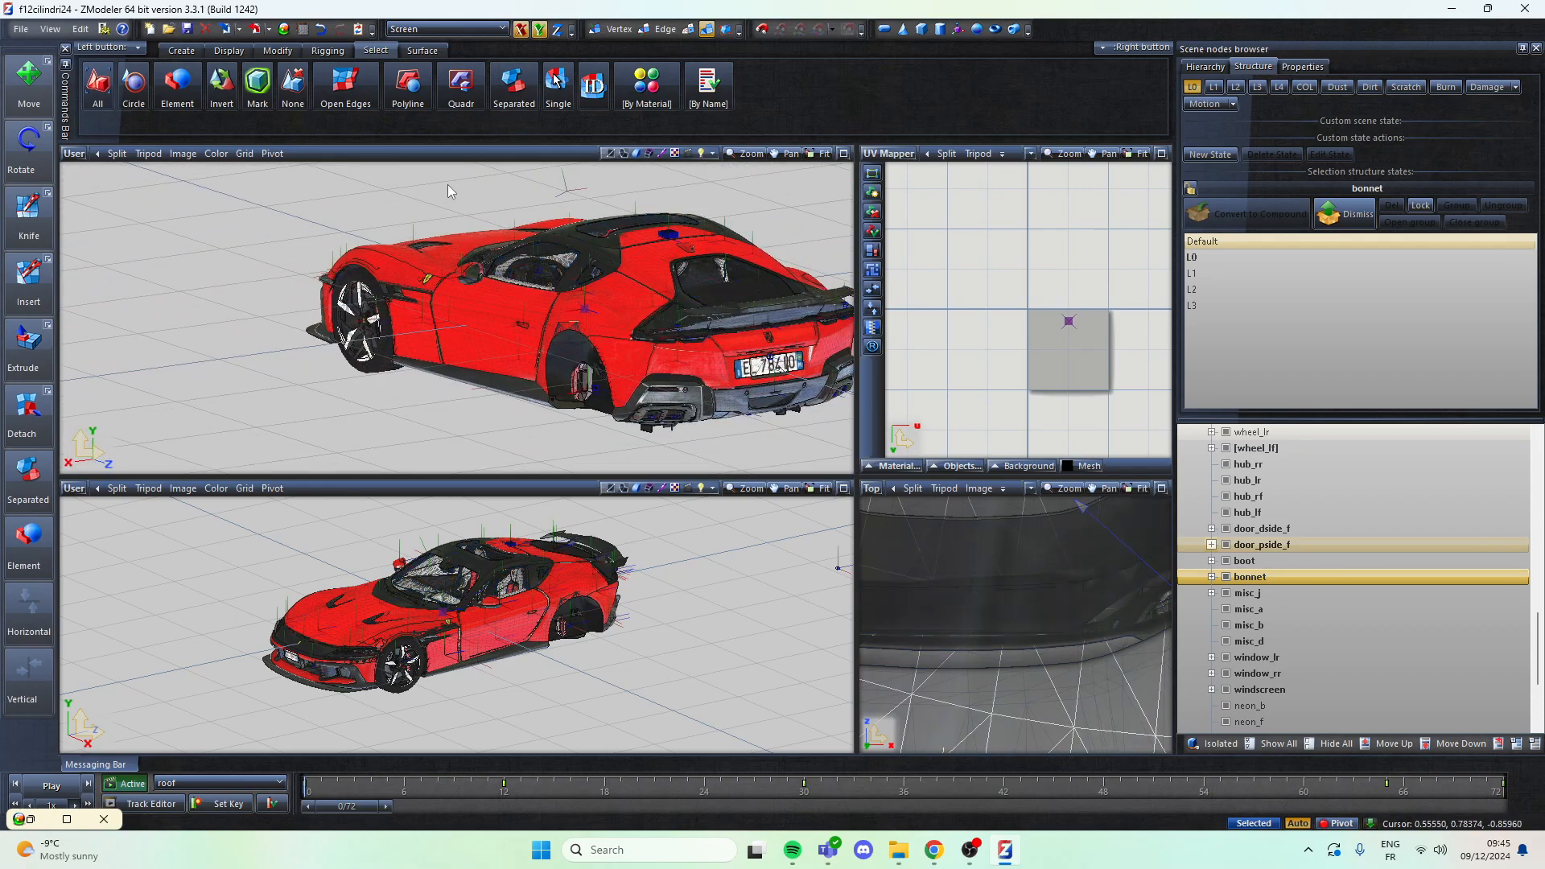